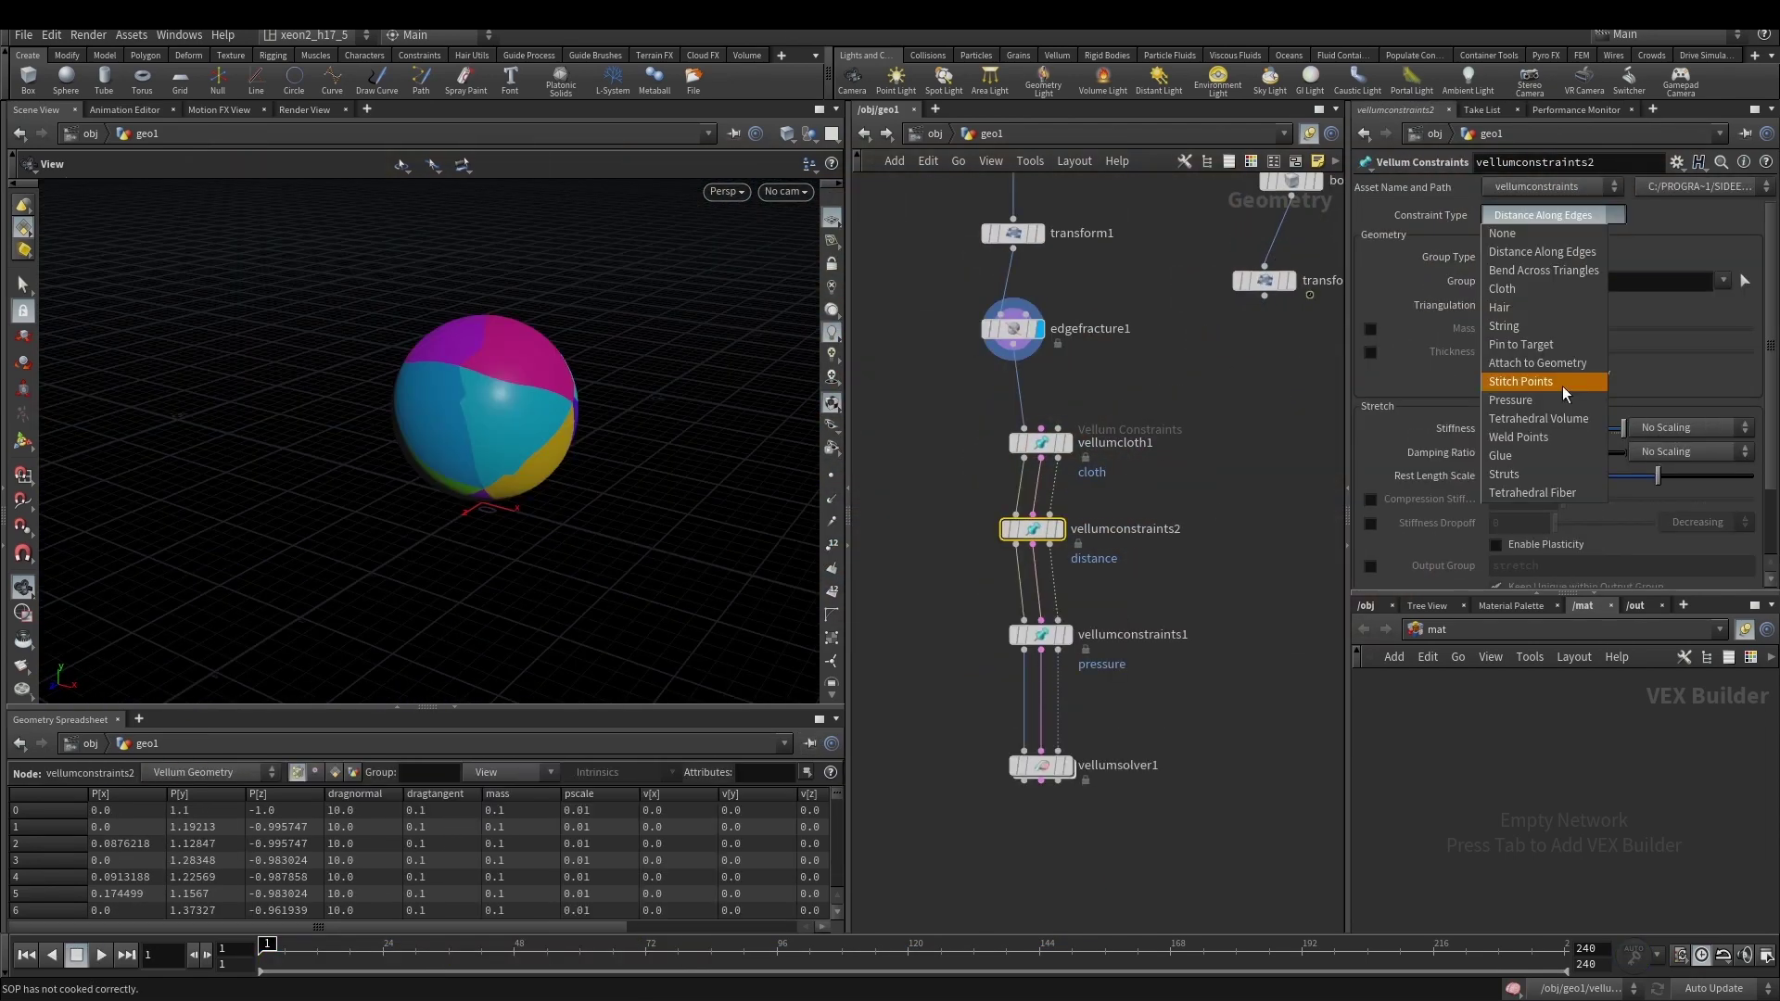
# Step: Set the constraint type of vellumconstraints2 to Stitch Points
pyautogui.click(1520, 381)
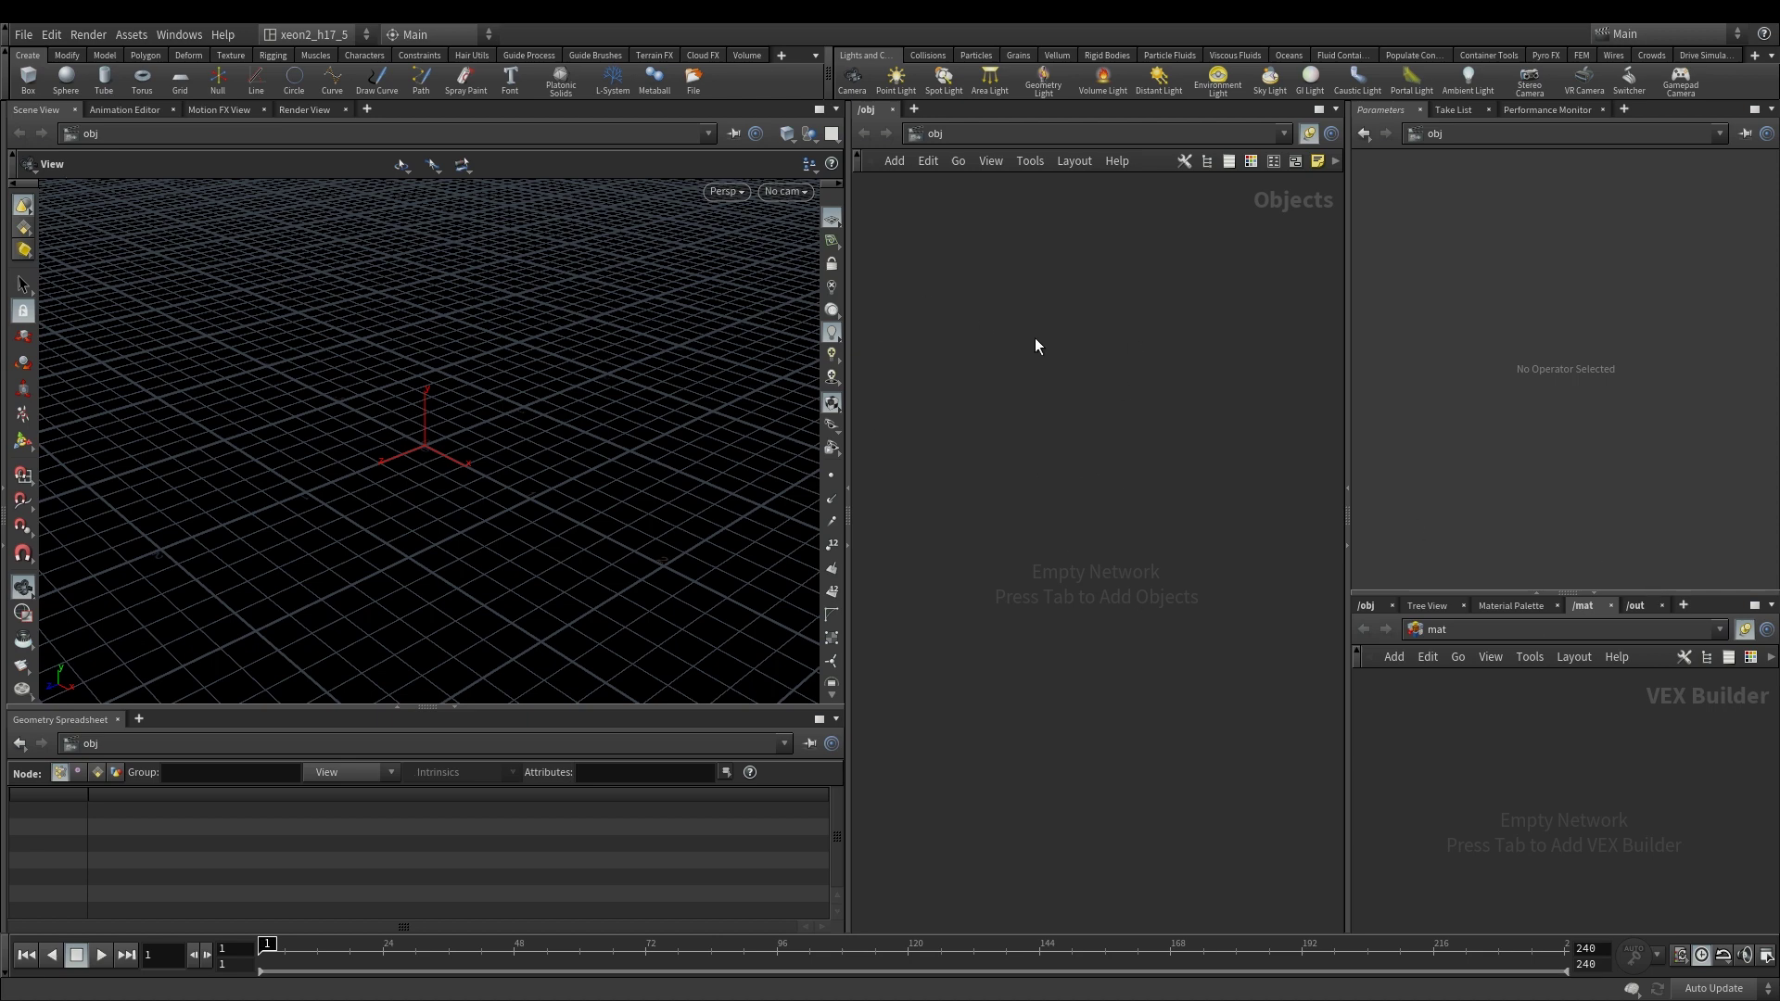
# Step: Create a Geometry object at object level and place a Sphere node inside it
pyautogui.press('Tab')
pyautogui.write('geo')
pyautogui.press('Return')
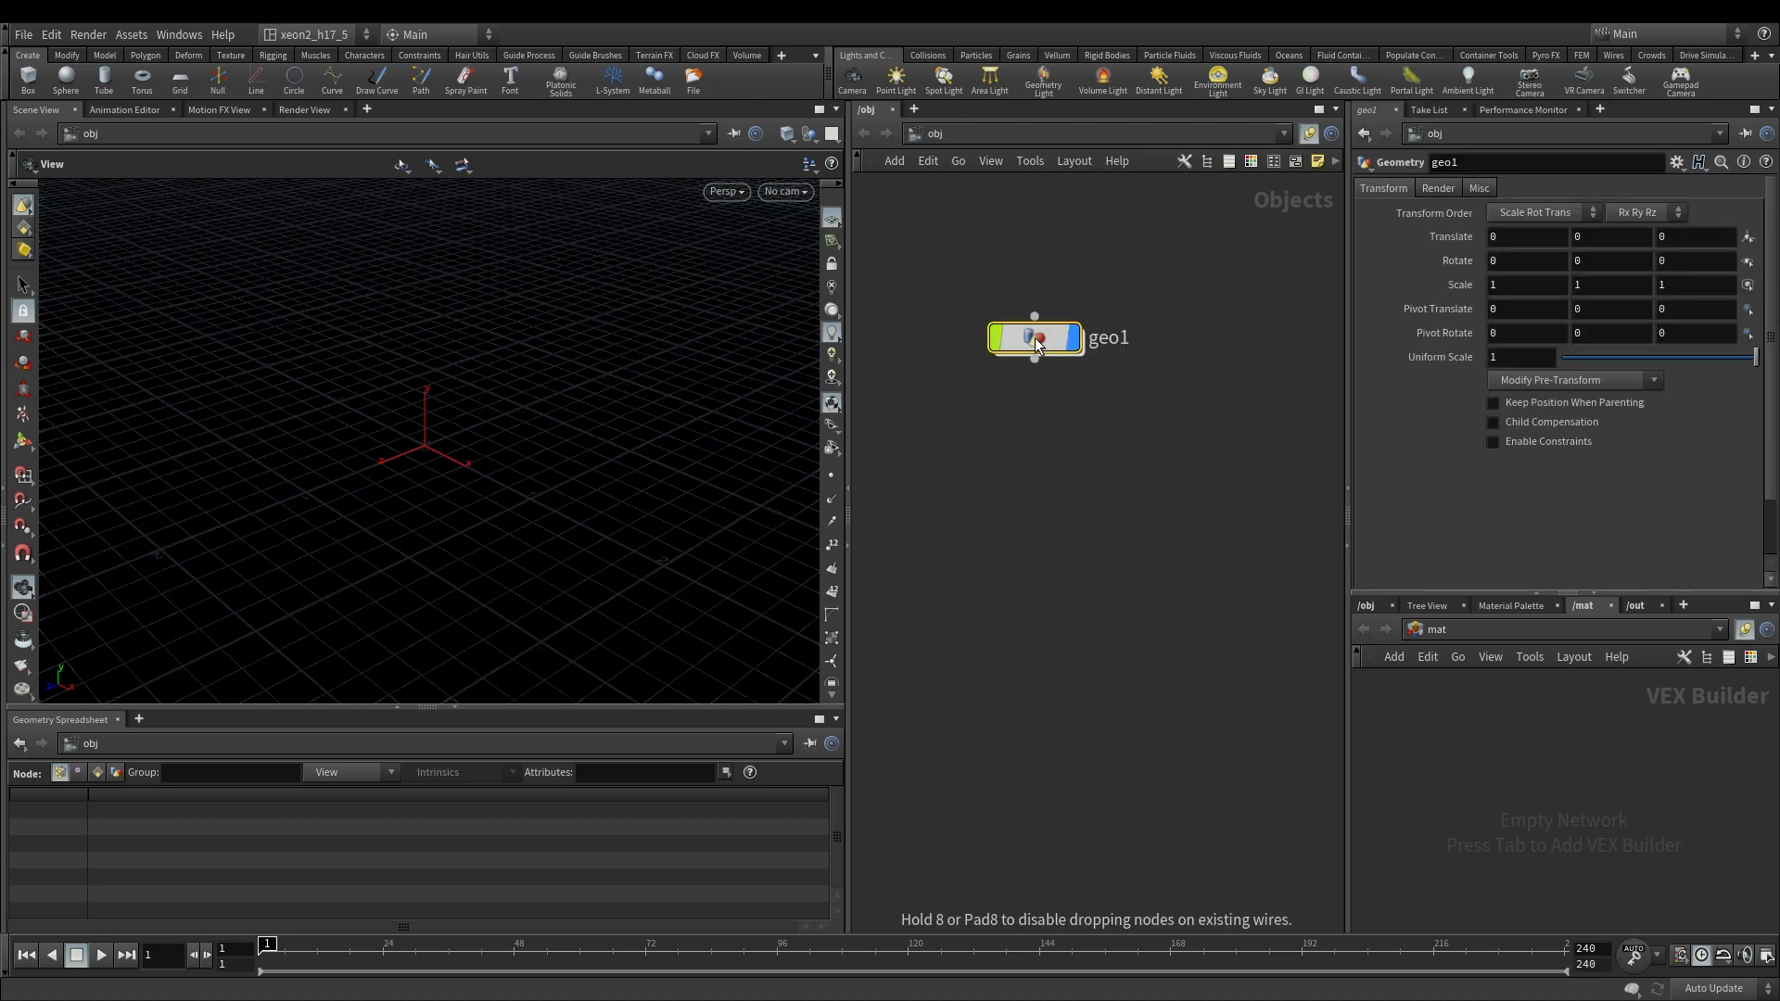
pyautogui.press('Return')
pyautogui.press('Tab')
pyautogui.write('sphere')
pyautogui.press('Return')
pyautogui.click(1110, 331)
pyautogui.scroll(-7, 431, 419)
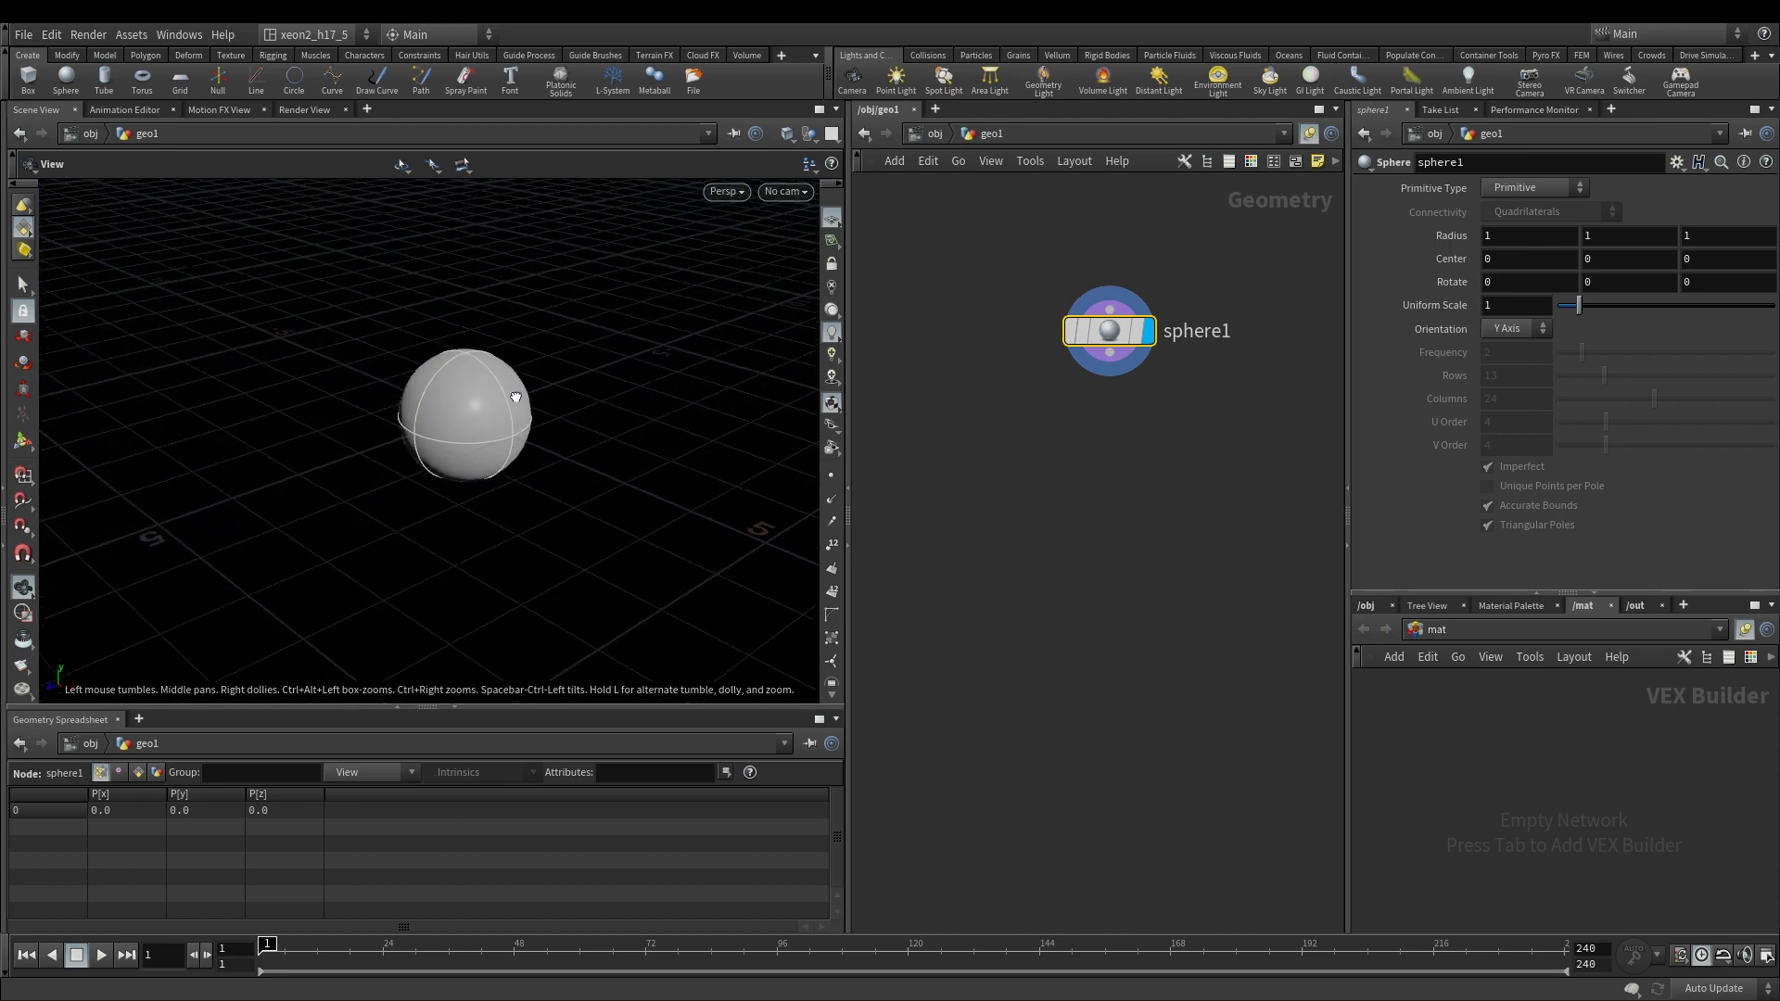
# Step: Change the primitive type of sphere1 to Polygon
pyautogui.click(1526, 193)
pyautogui.click(1527, 219)
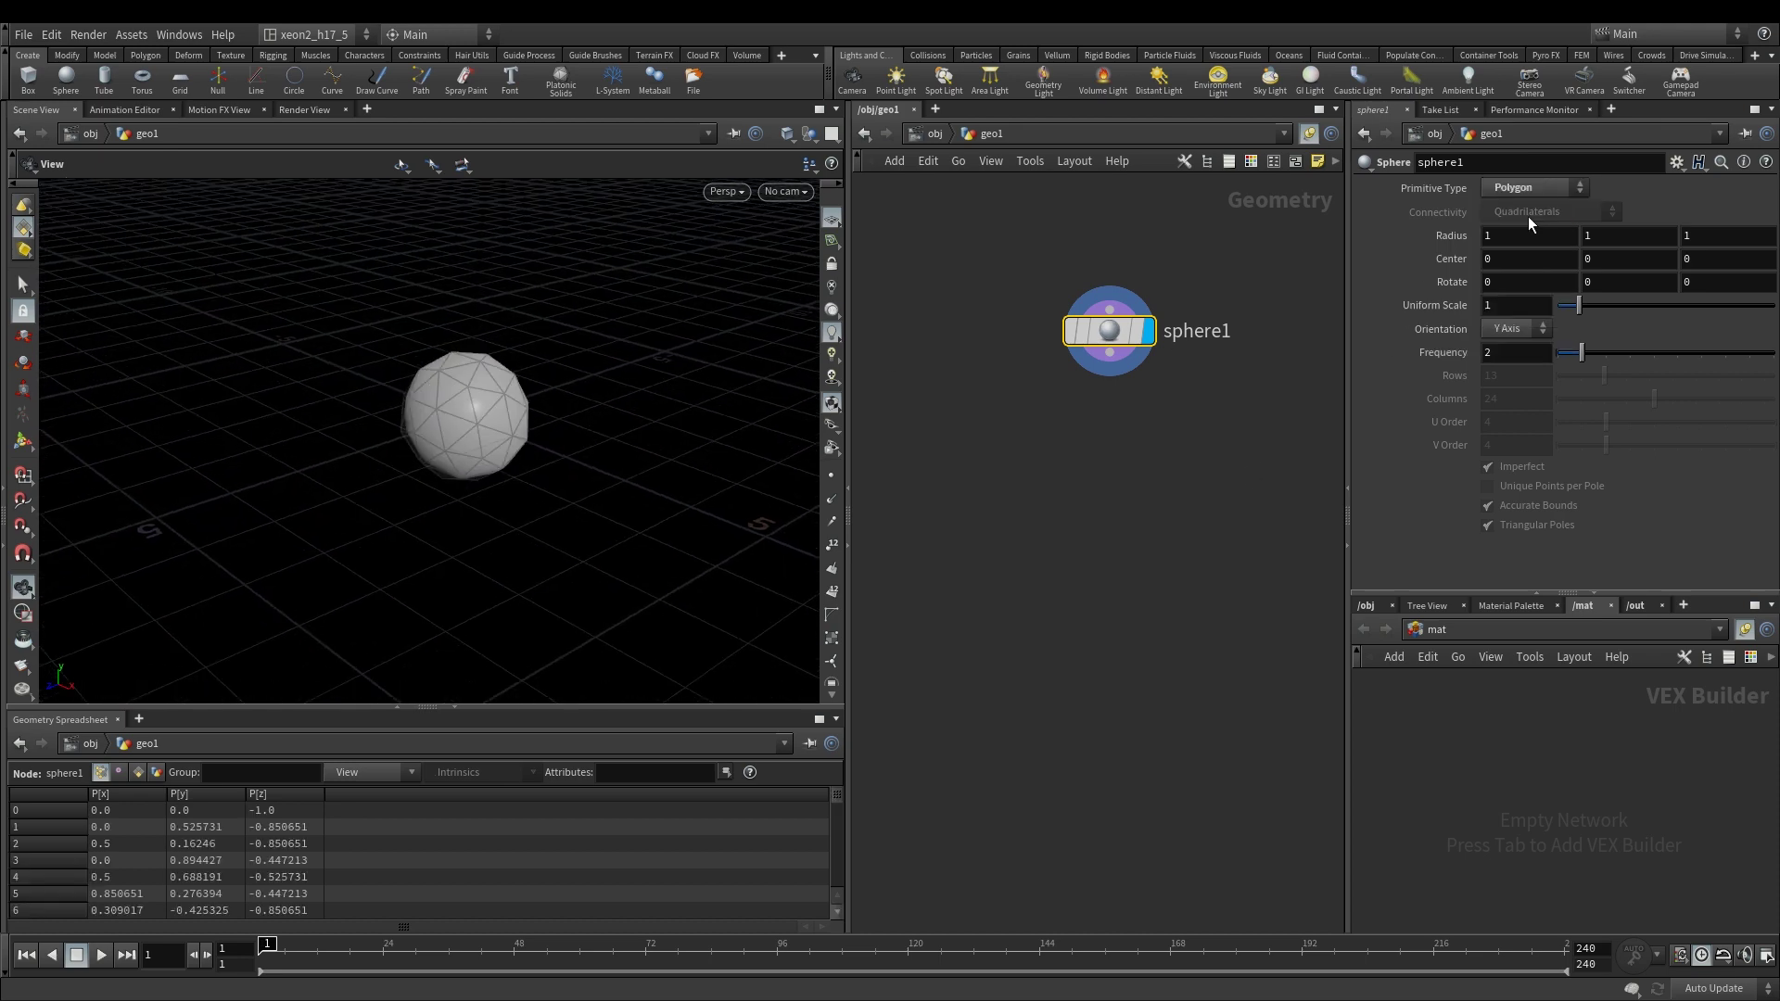
pyautogui.click(1530, 188)
pyautogui.click(1411, 220)
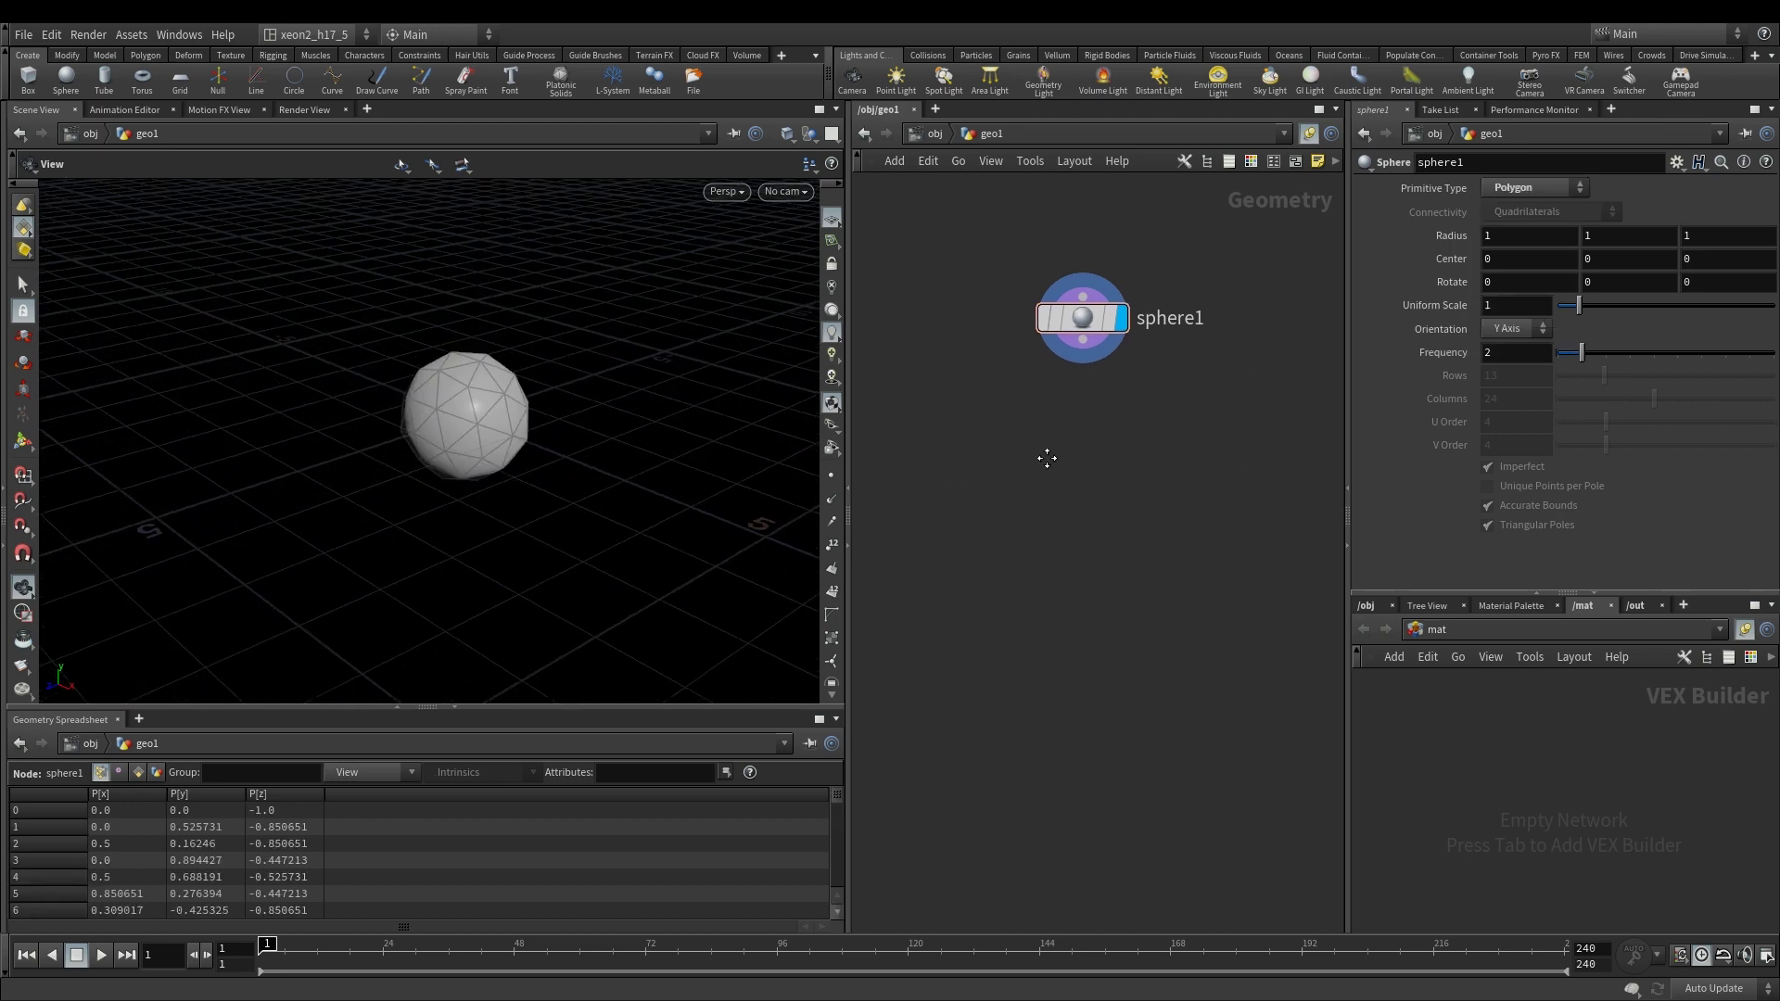
# Step: Add a Transform node fed by sphere1, display it, and set its Y translation to 1.1
pyautogui.press('Tab')
pyautogui.moveTo(1107, 408)
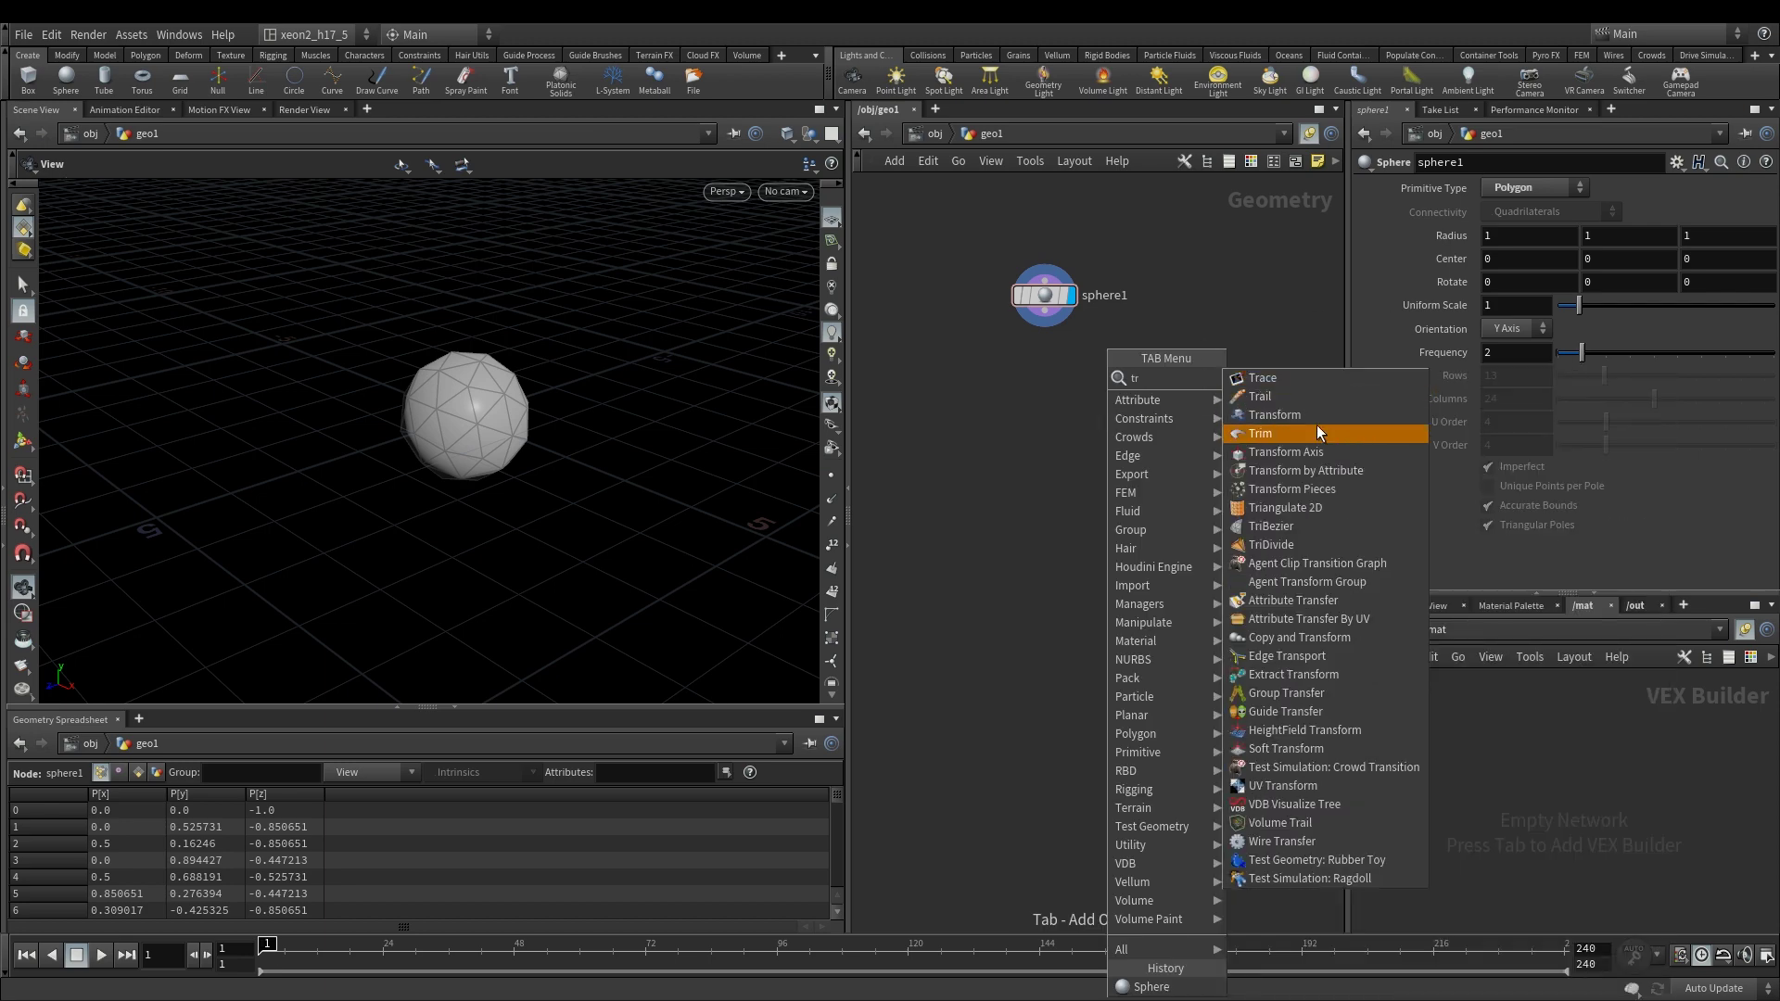
pyautogui.click(1316, 424)
pyautogui.click(1021, 425)
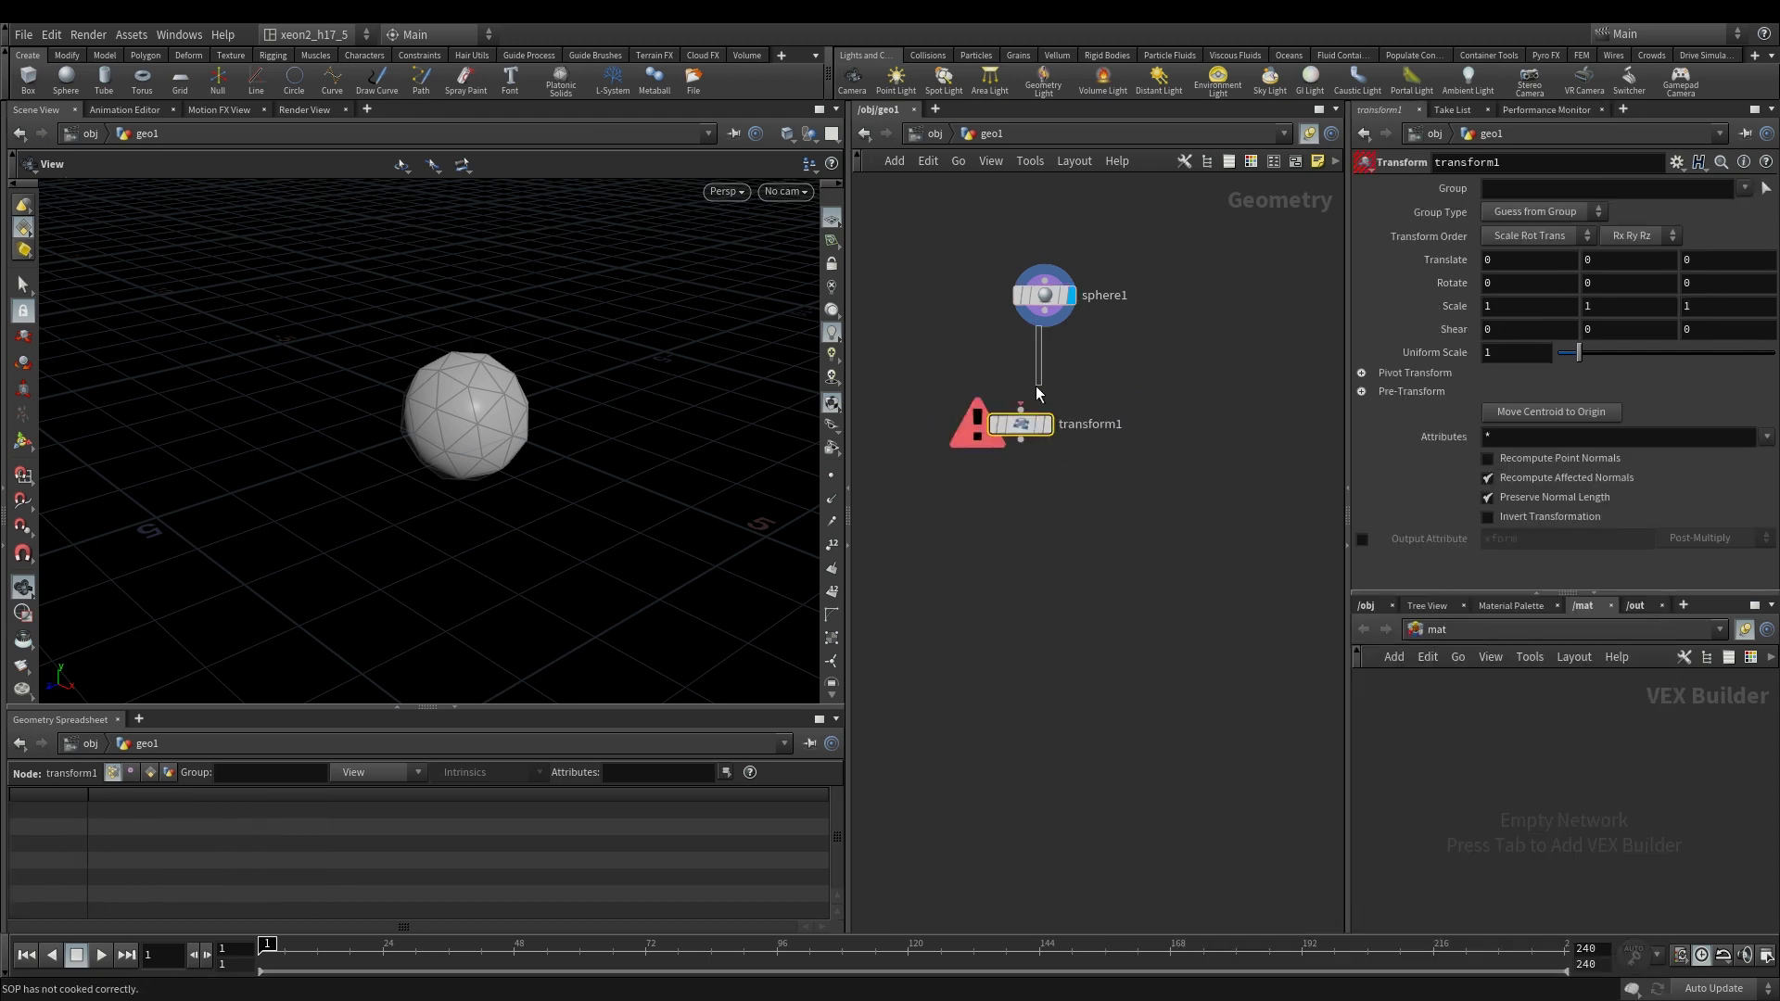
pyautogui.moveTo(1044, 324); pyautogui.dragTo(1021, 408)
pyautogui.click(1059, 426)
pyautogui.click(1048, 424)
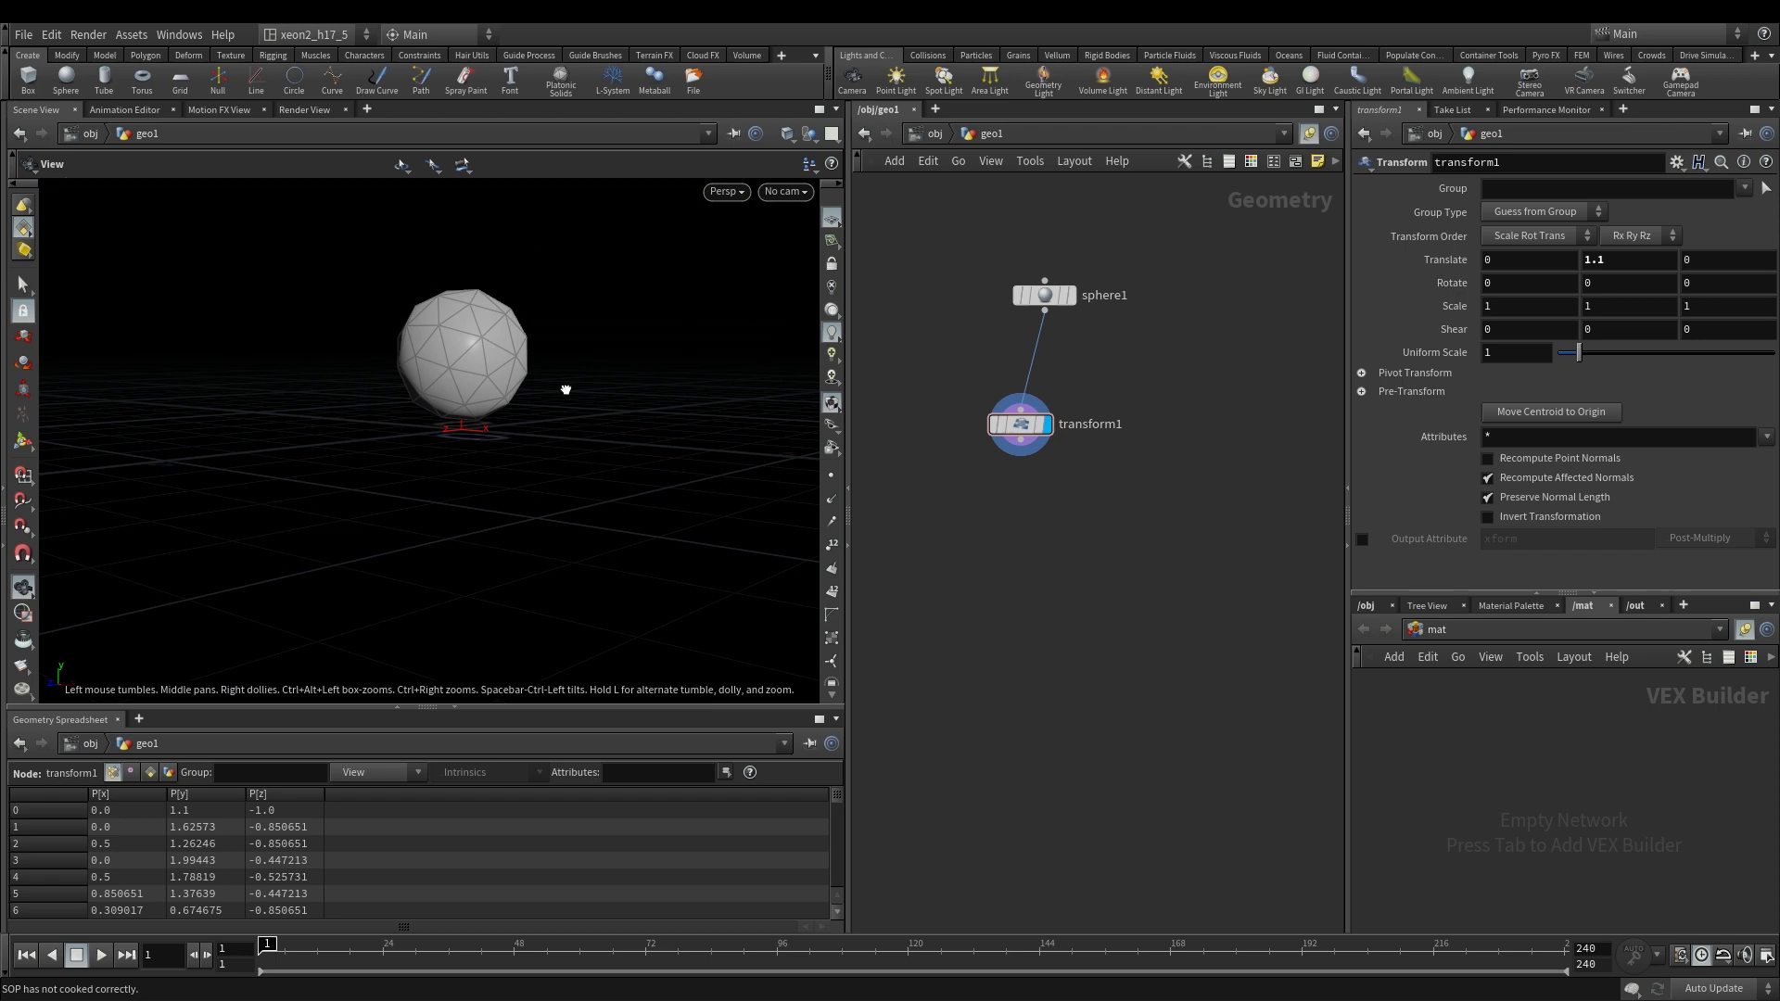
pyautogui.moveTo(564, 390); pyautogui.dragTo(580, 405)
# Step: Set the frequency of sphere1 to 12
pyautogui.click(1045, 295)
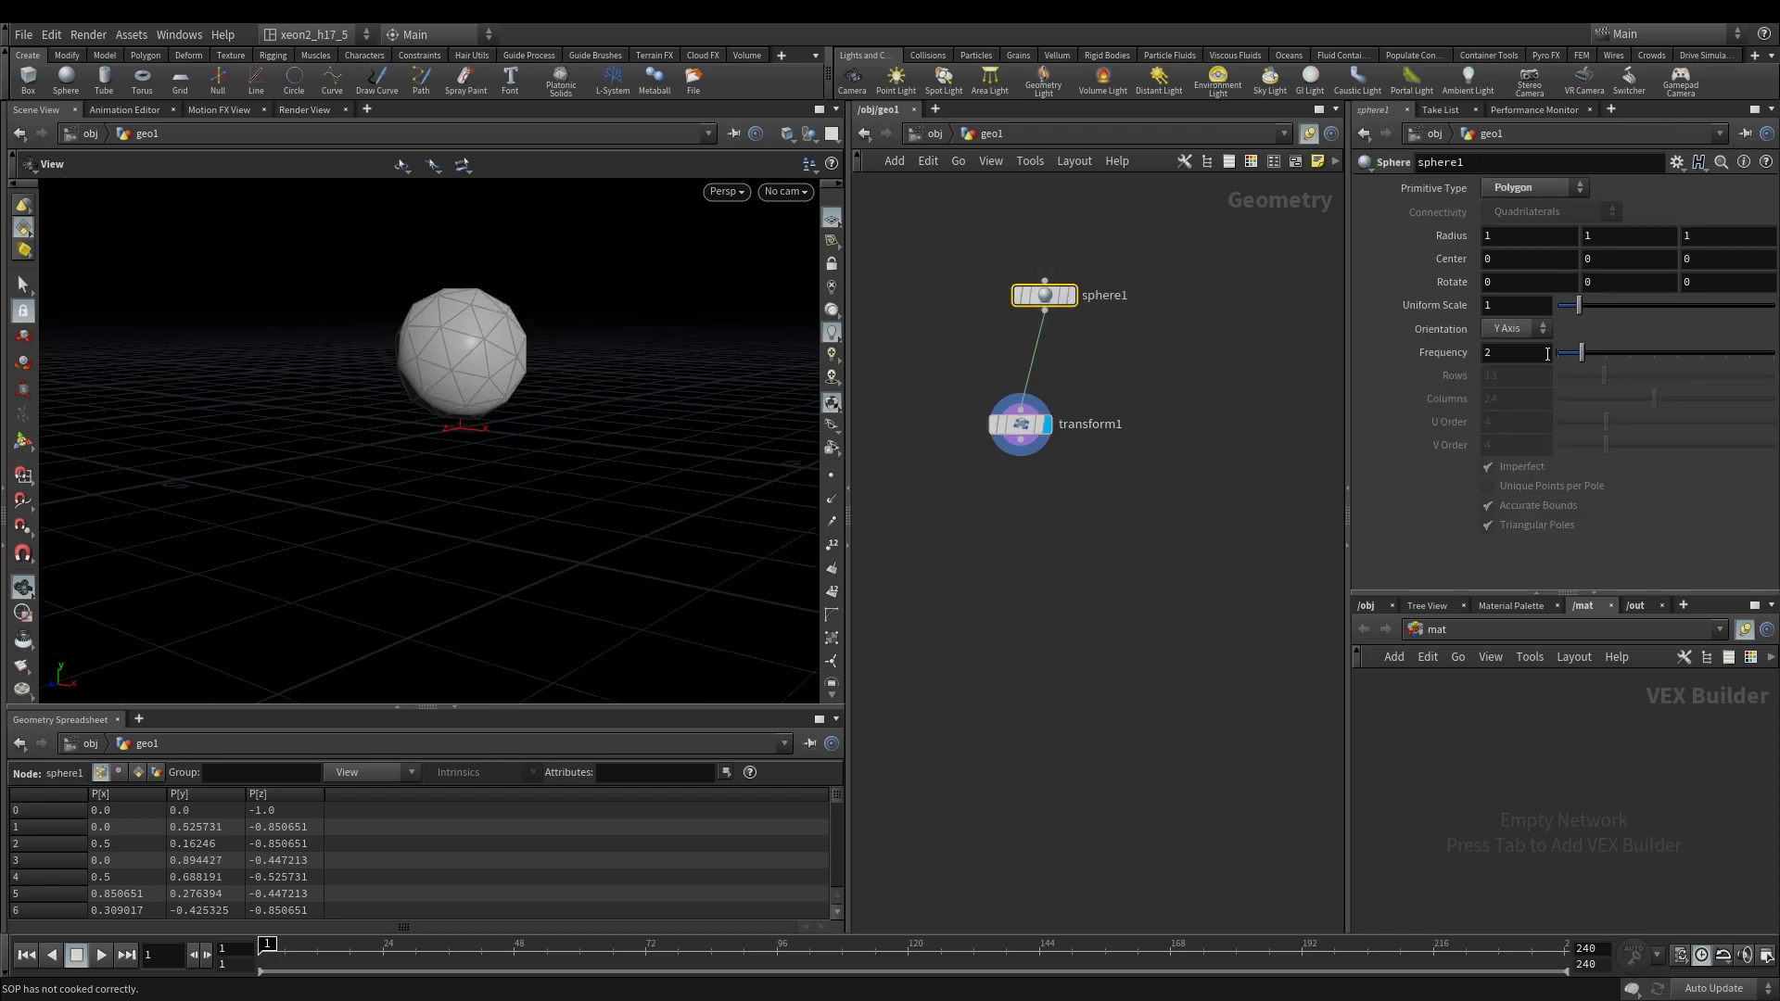
pyautogui.click(1547, 354)
pyautogui.press('BackSpace')
pyautogui.write('12')
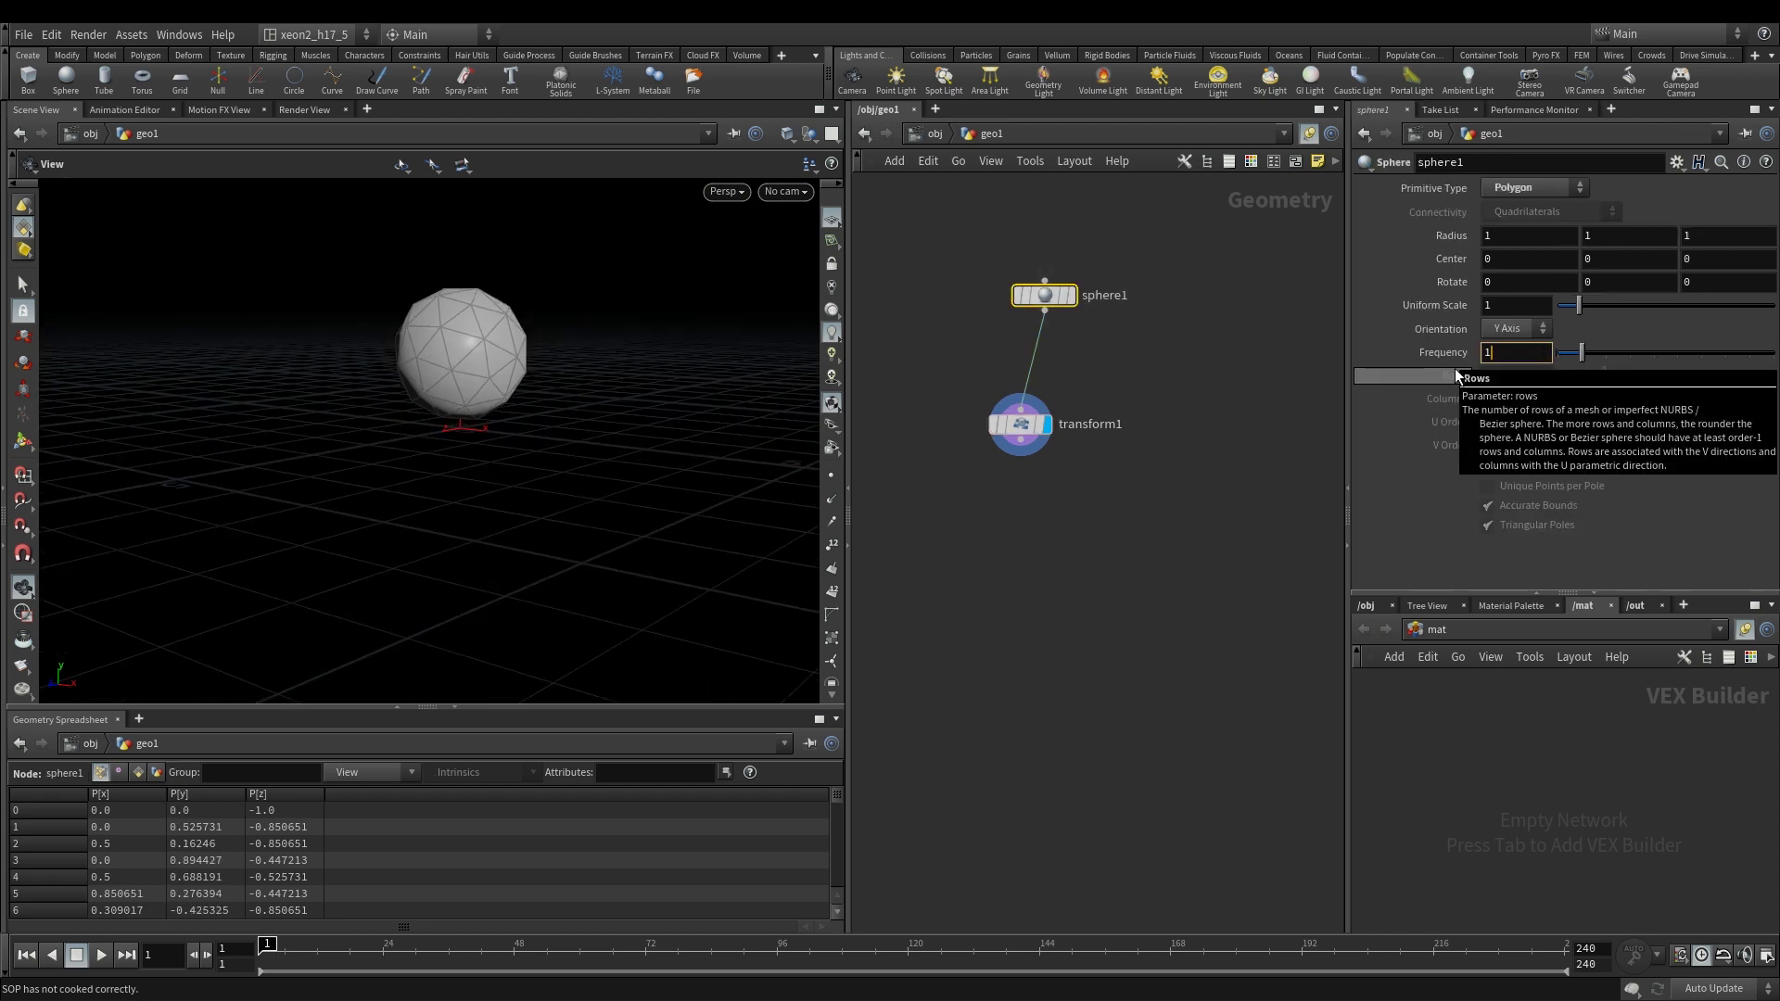
pyautogui.press('Return')
pyautogui.moveTo(496, 369)
pyautogui.mouseDown(button='right')
pyautogui.moveTo(535, 393)
pyautogui.moveTo(487, 378)
pyautogui.mouseUp(button='right')
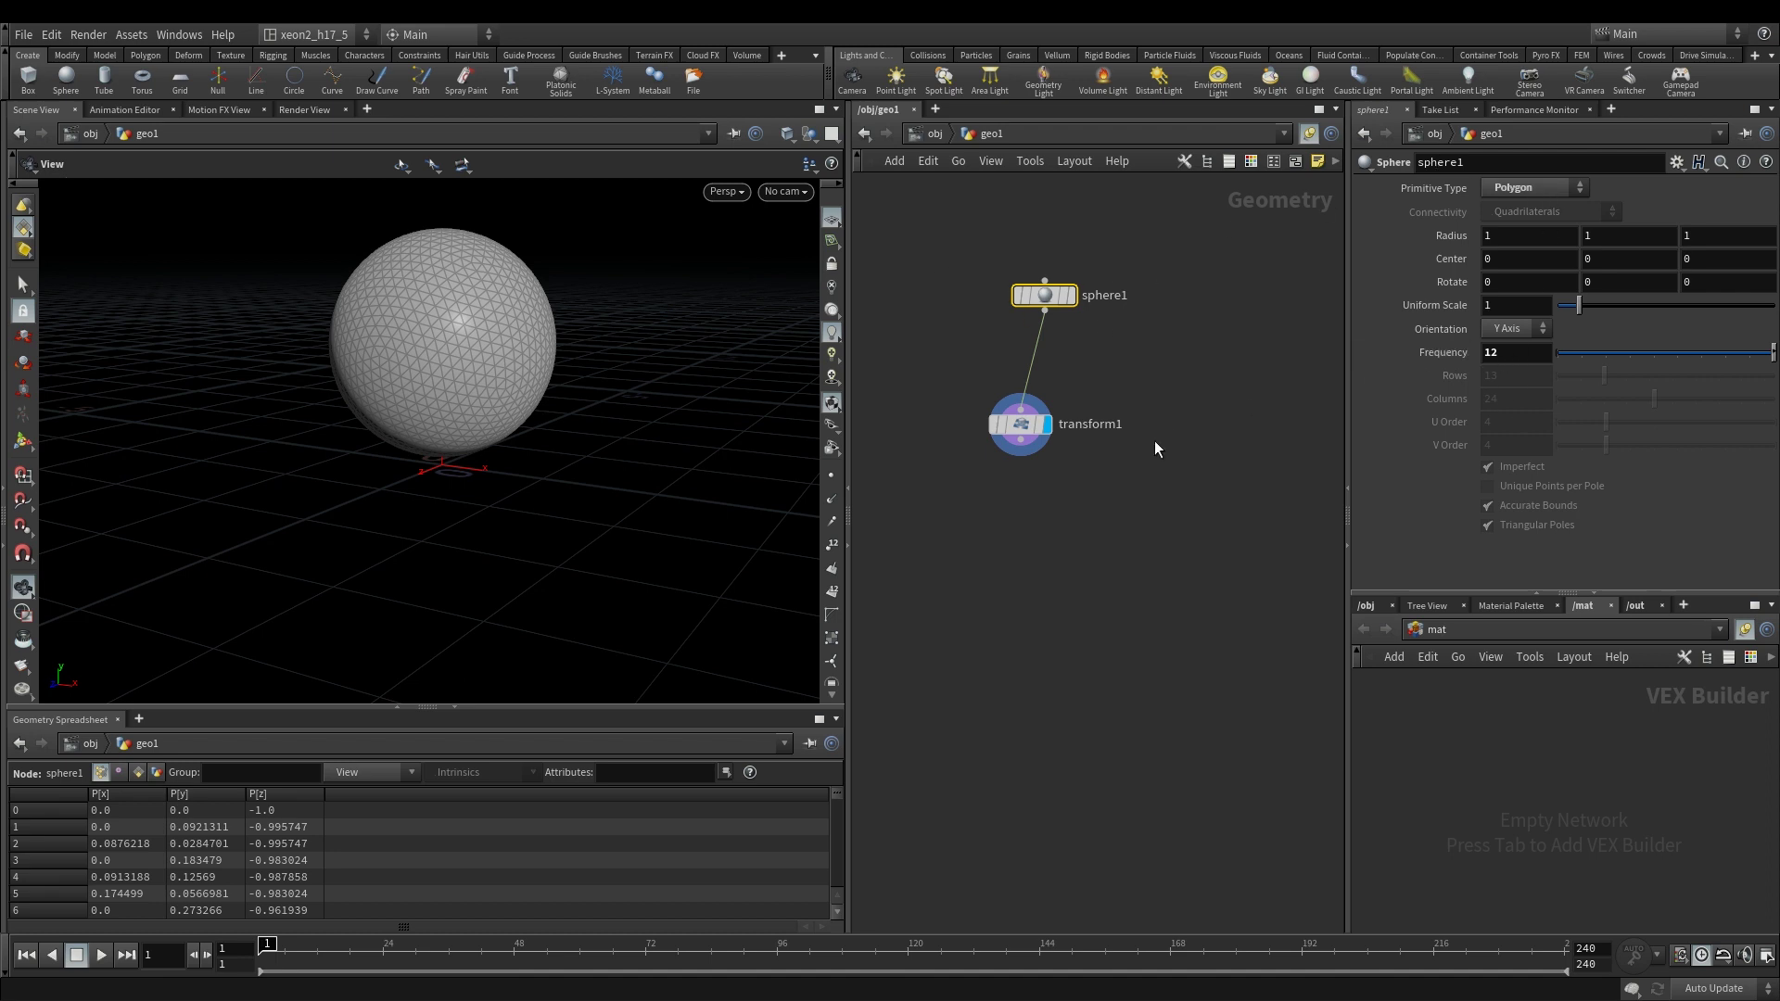
# Step: Align the transform1 node directly beneath sphere1 in the network
pyautogui.click(1088, 419)
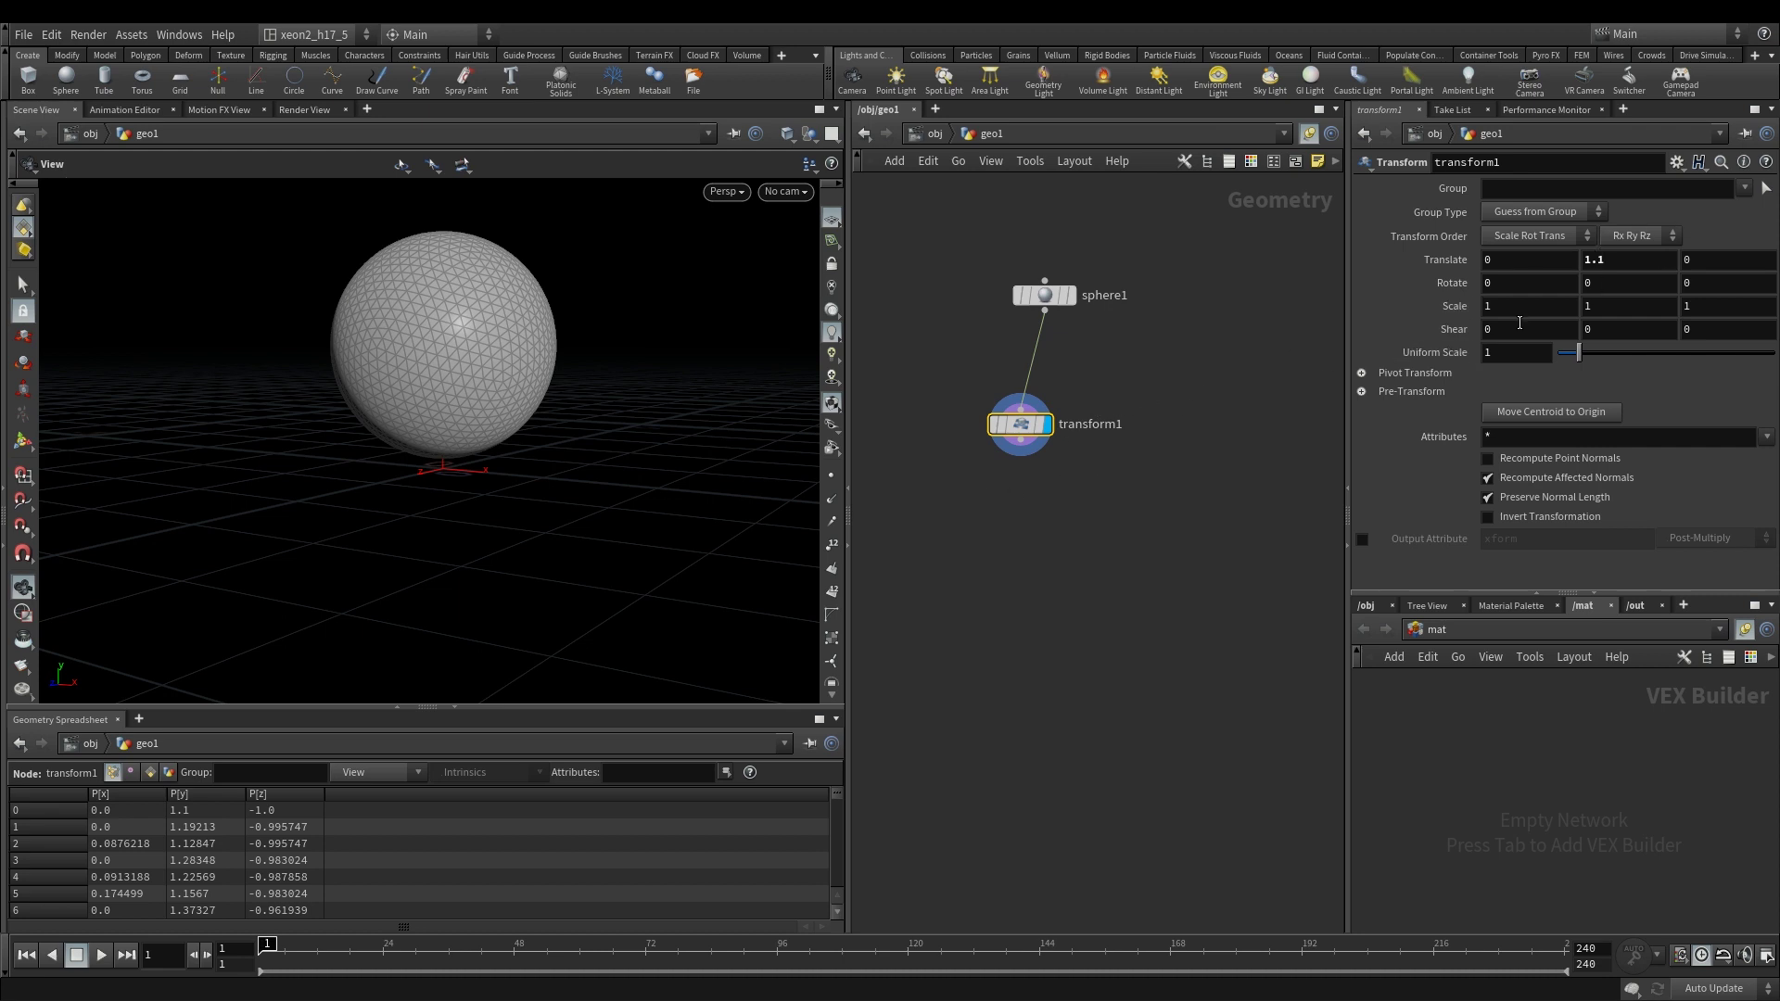
pyautogui.scroll(-2, 500, 338)
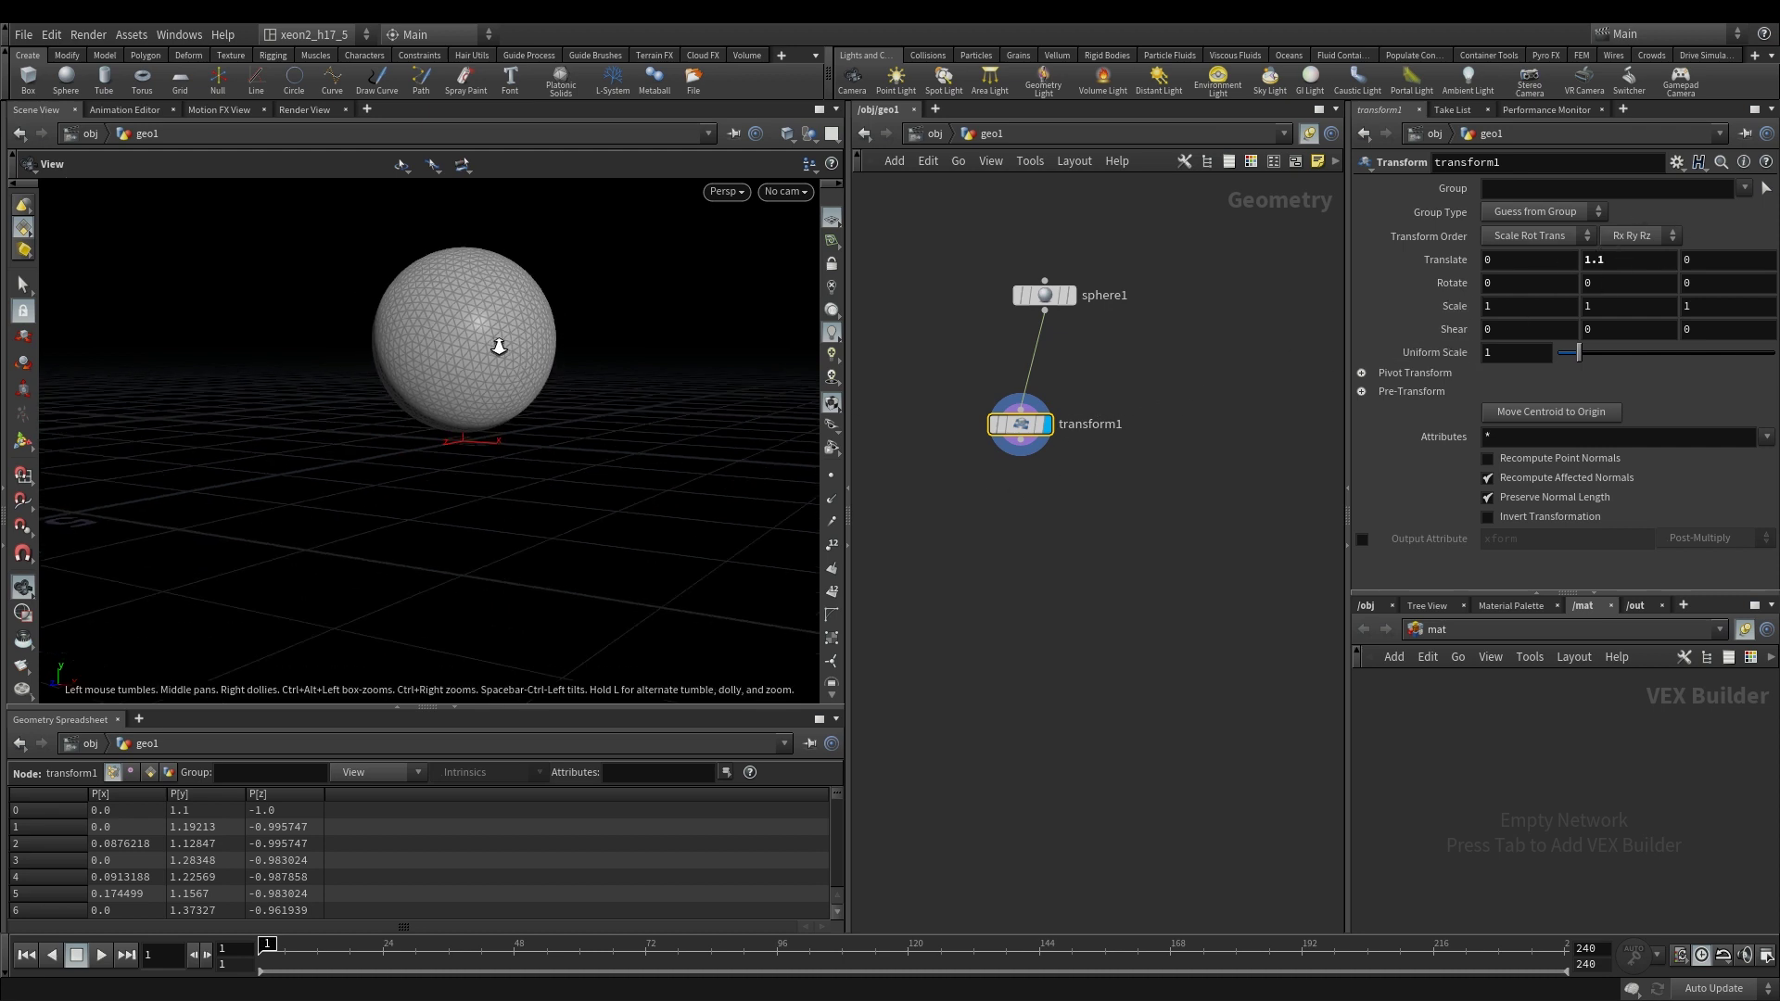
pyautogui.press('l')
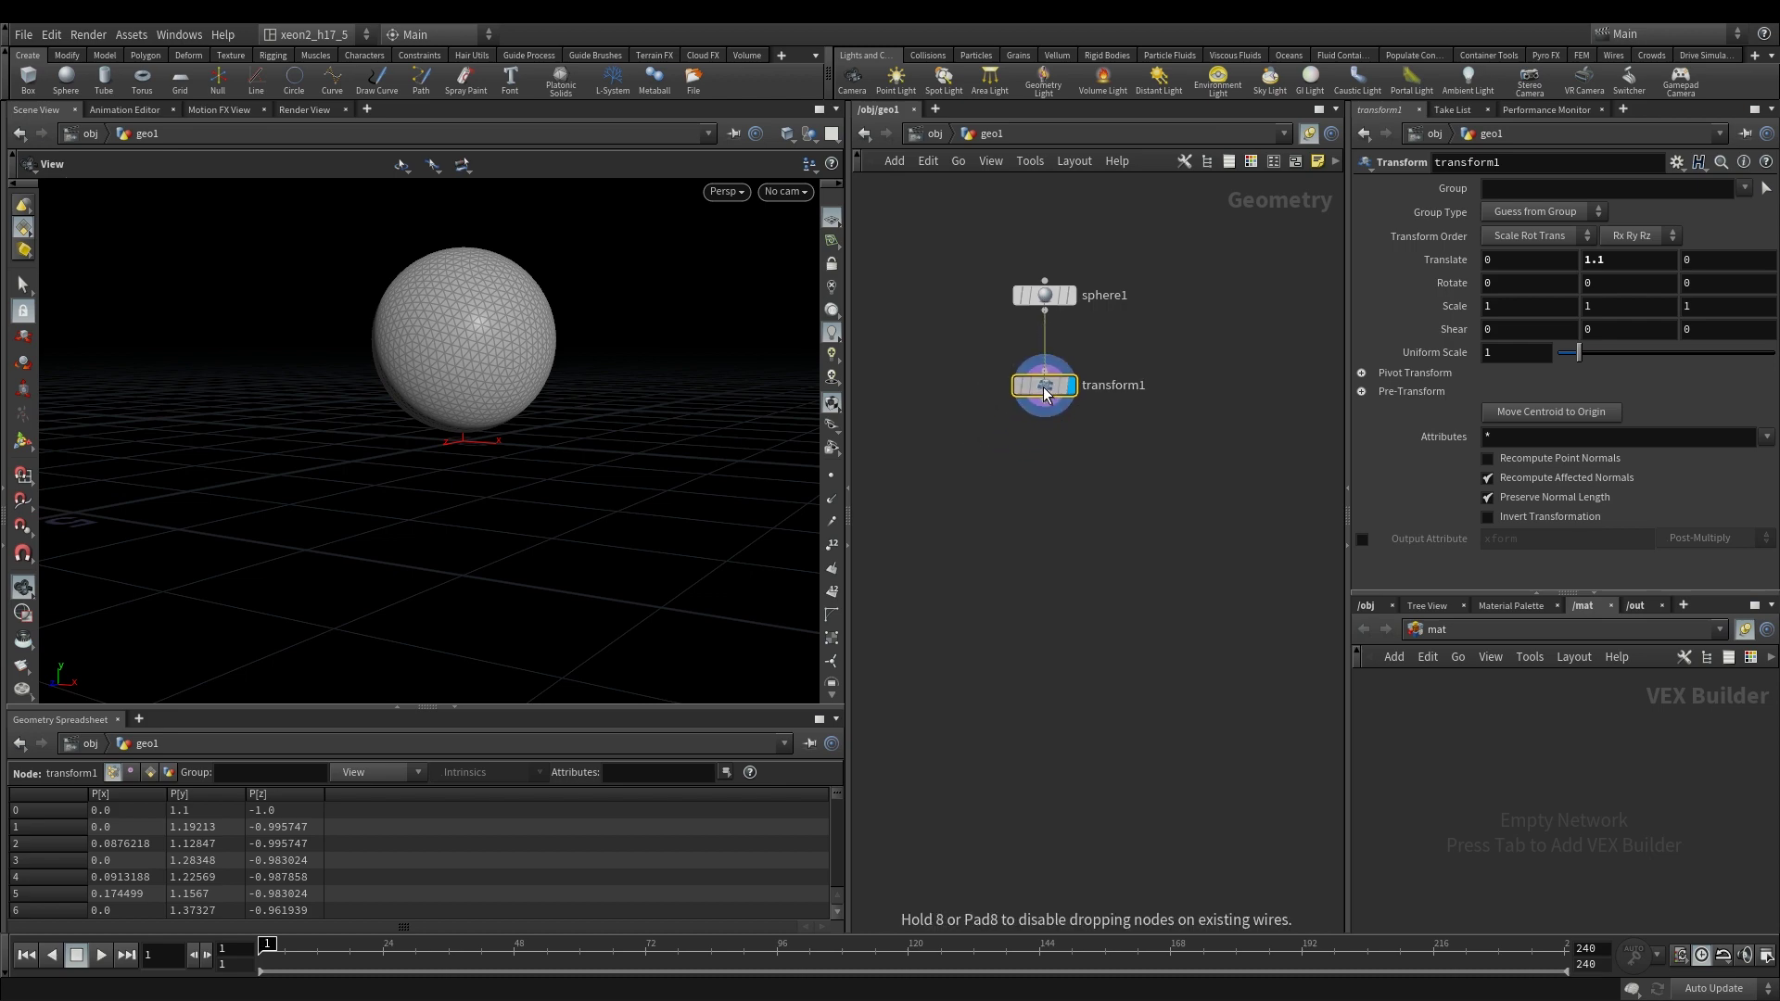
# Step: Add a Vellum Configure Cloth node below transform1, connect it to transform1's output and display it
pyautogui.press('Tab')
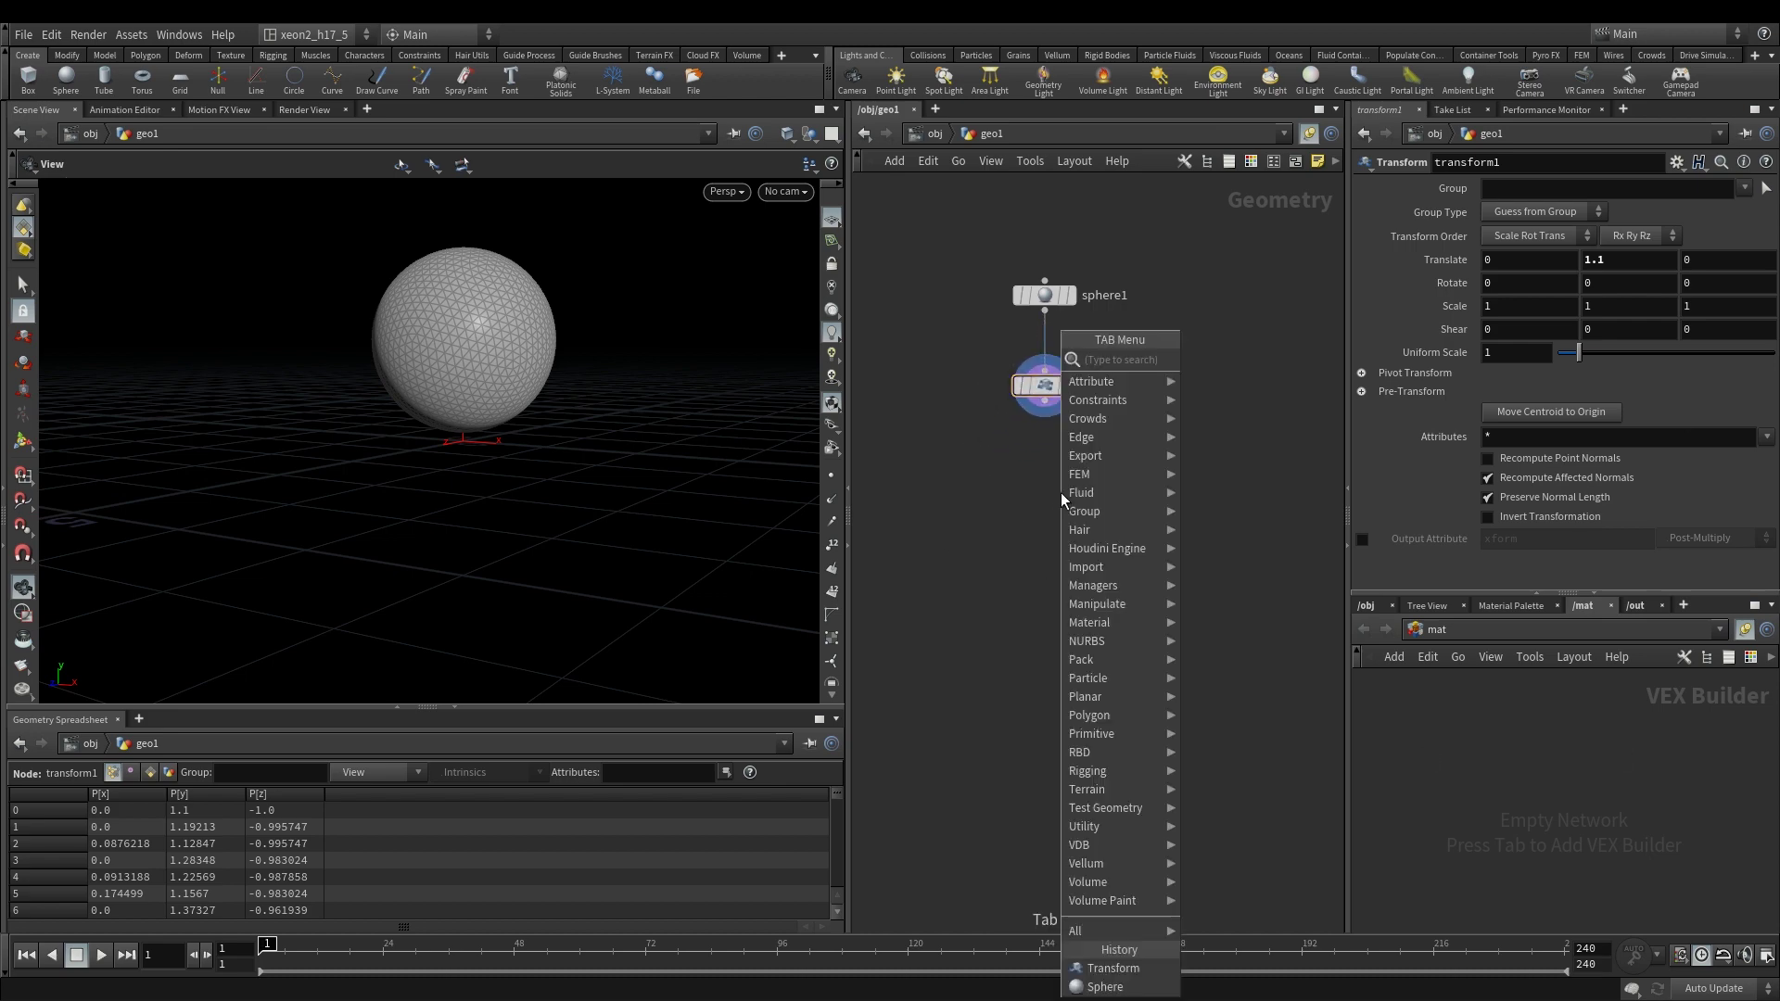
pyautogui.write('vc')
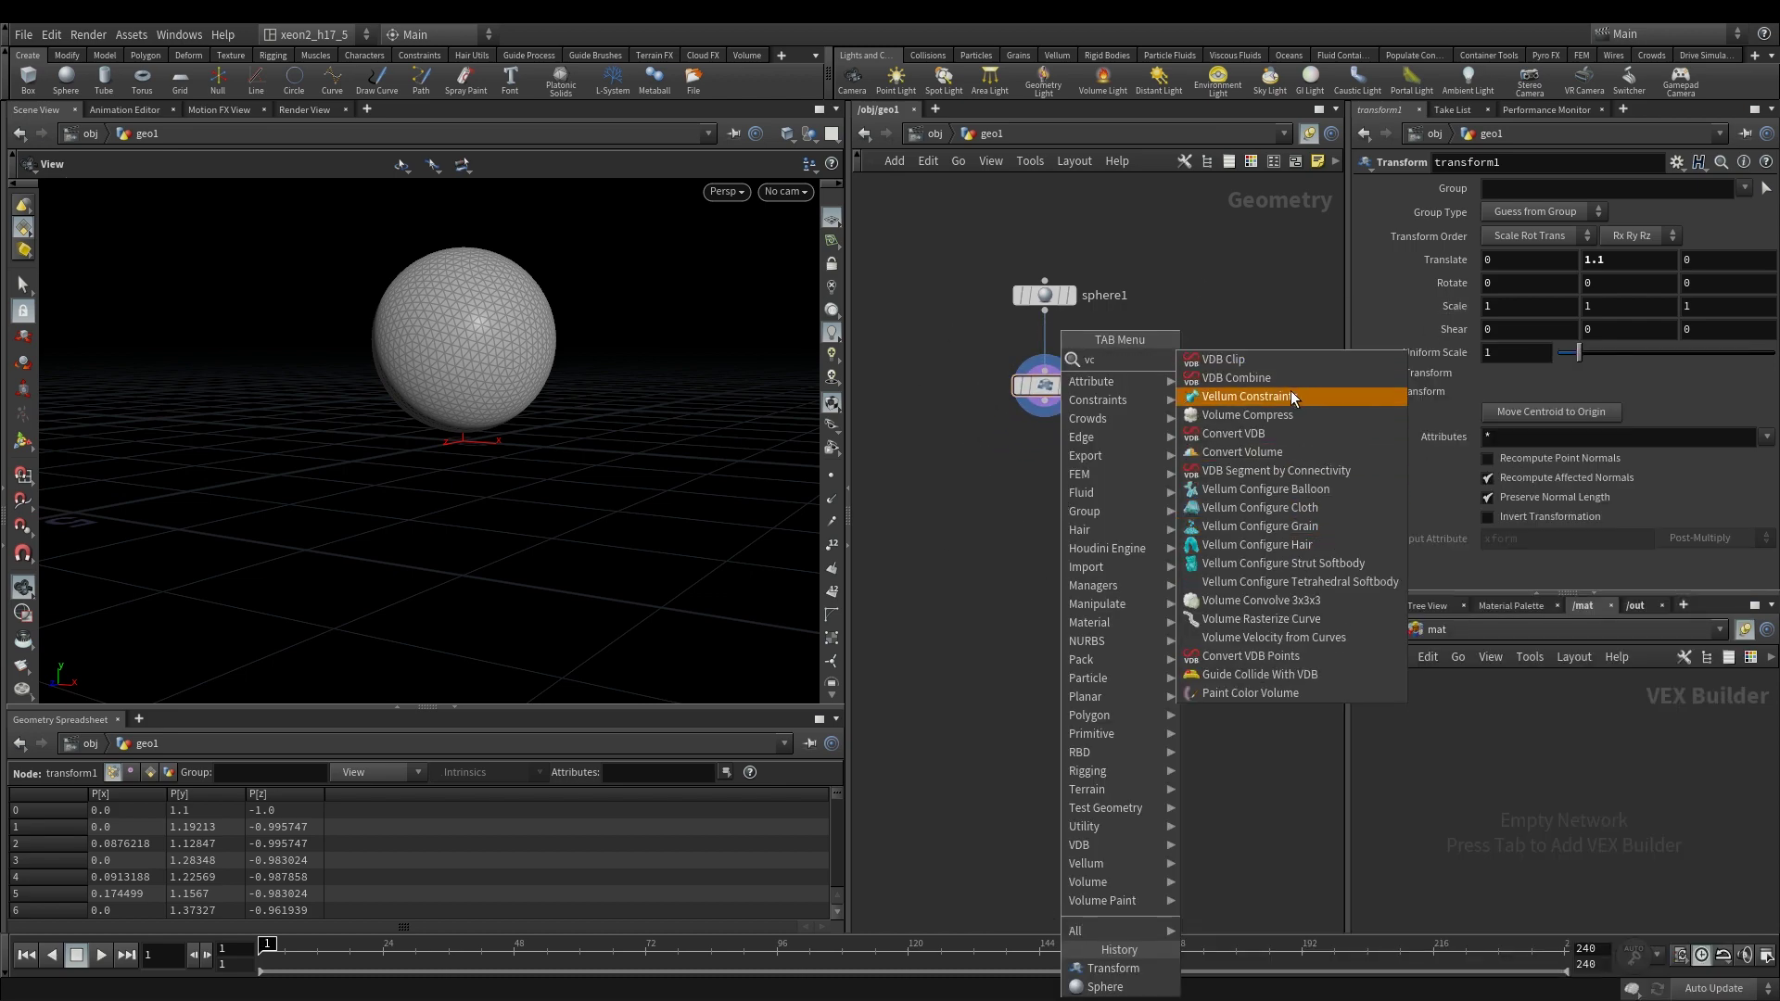
pyautogui.click(1299, 508)
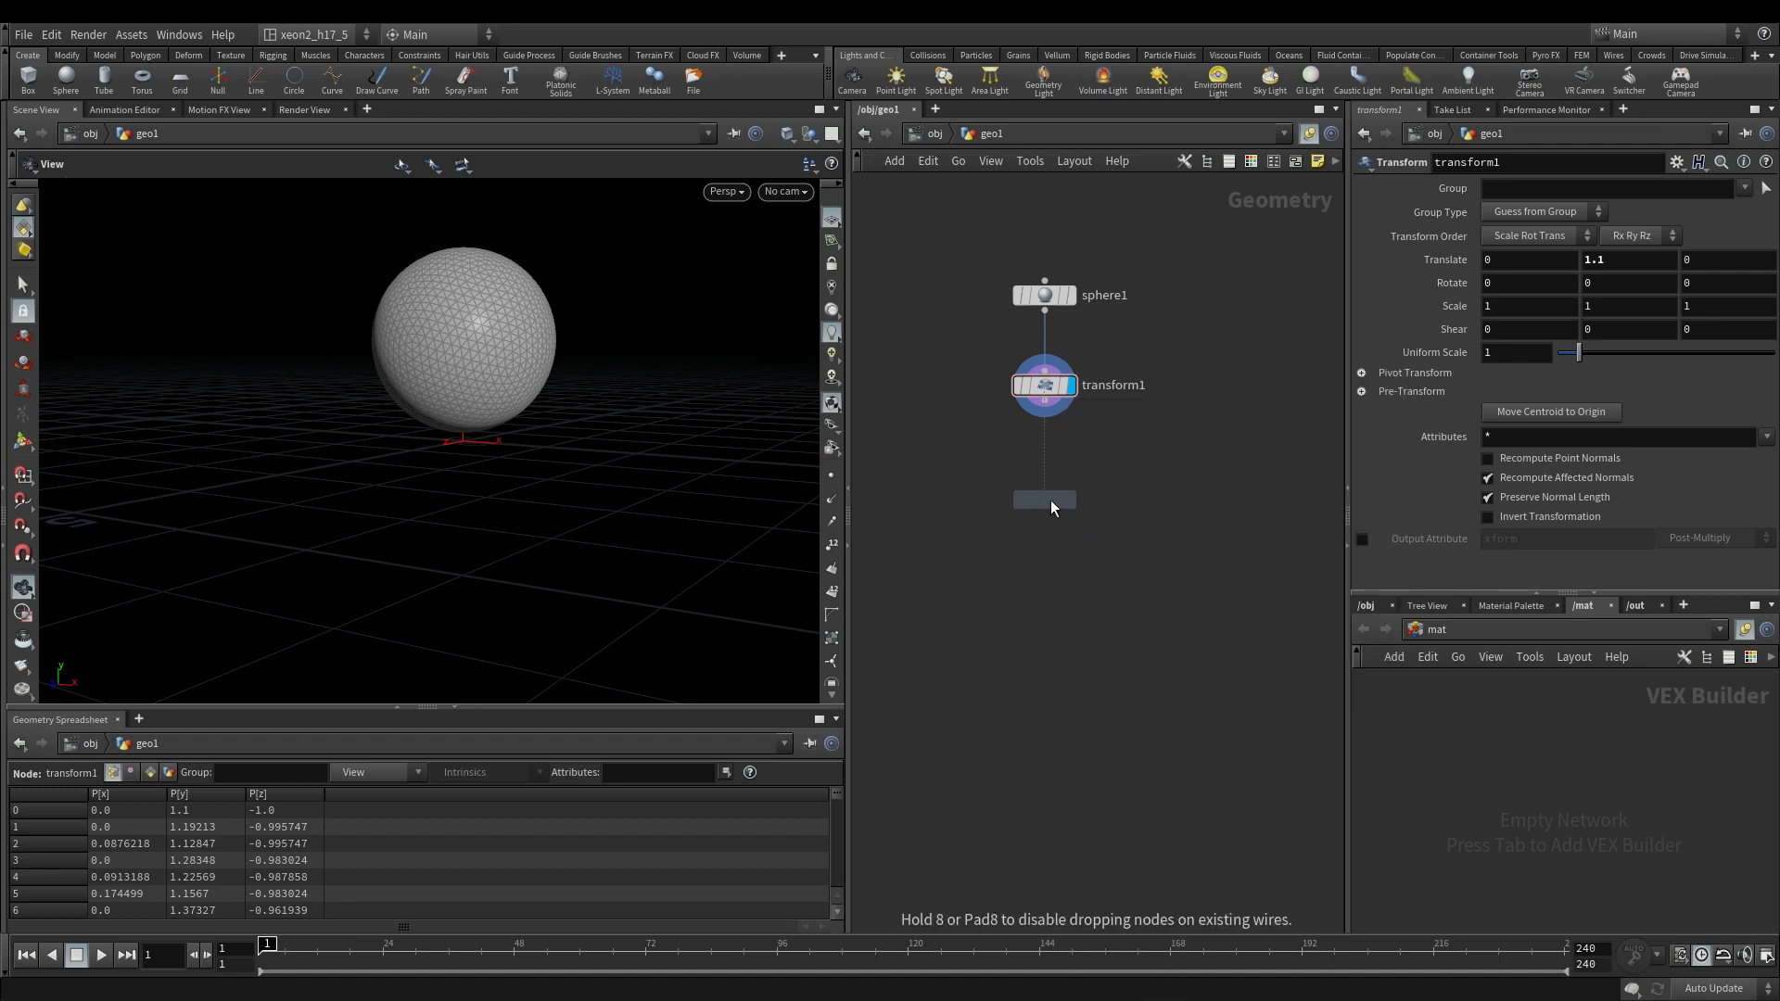
pyautogui.click(1047, 501)
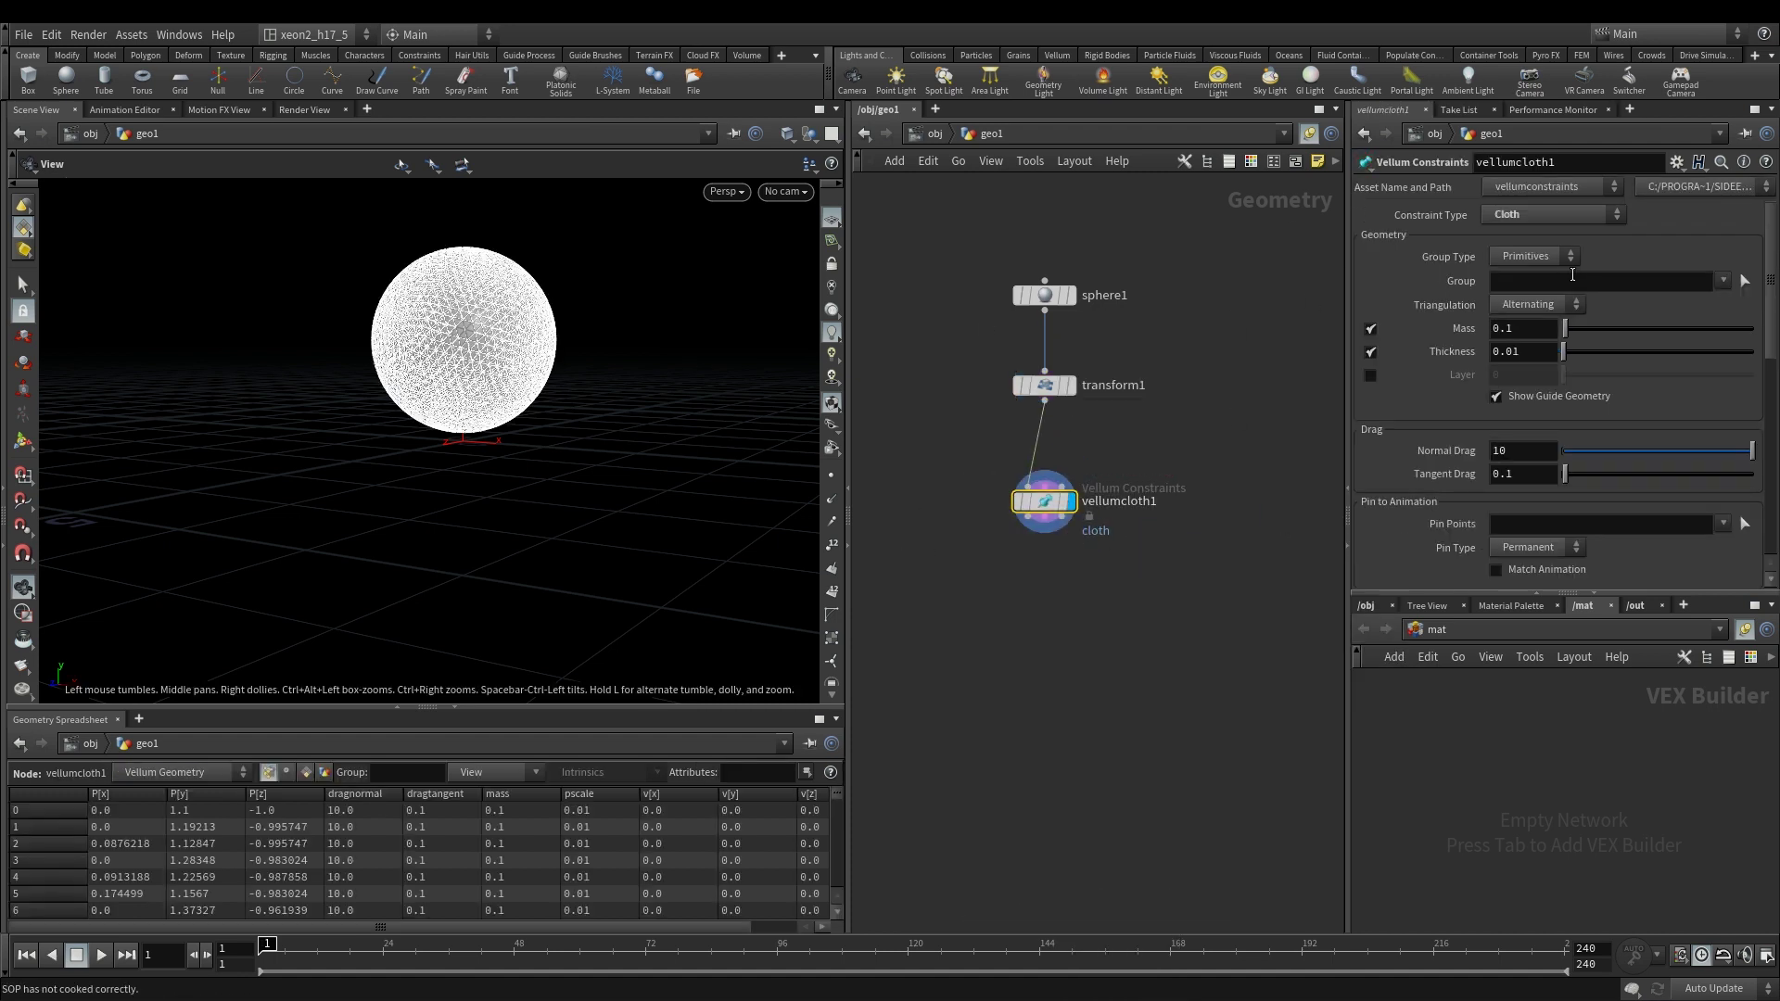
pyautogui.scroll(-10, 1654, 504)
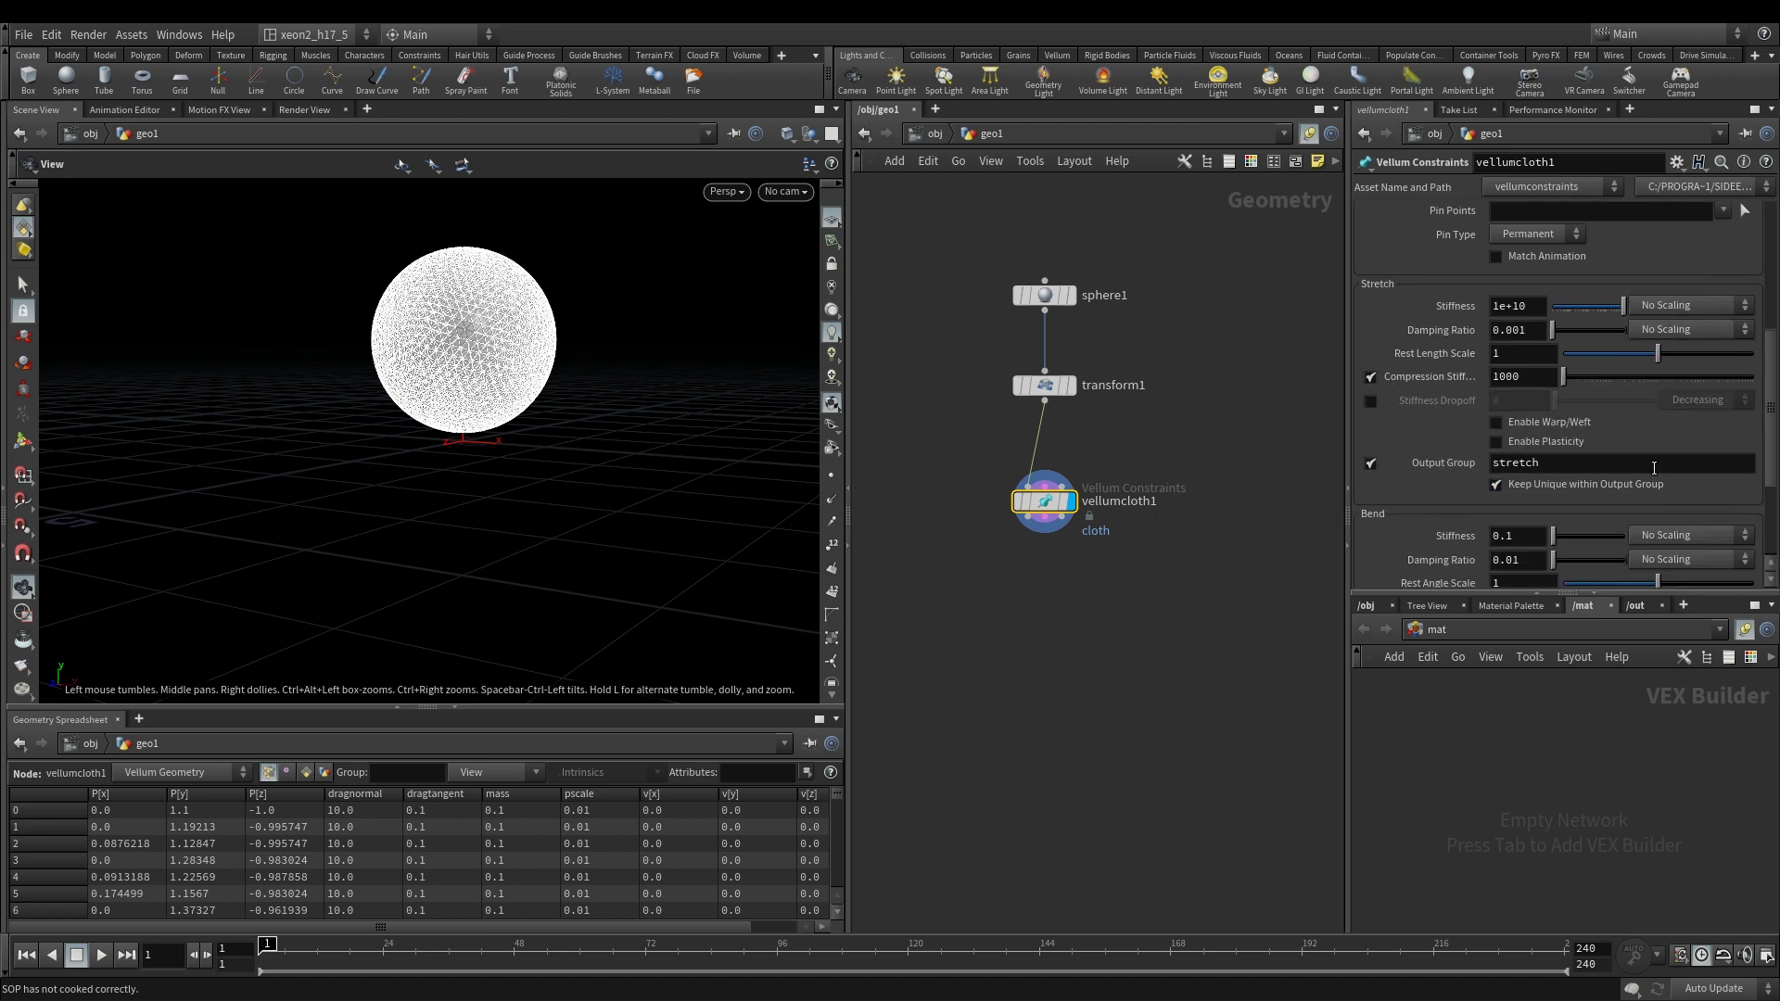
pyautogui.scroll(10, 1609, 437)
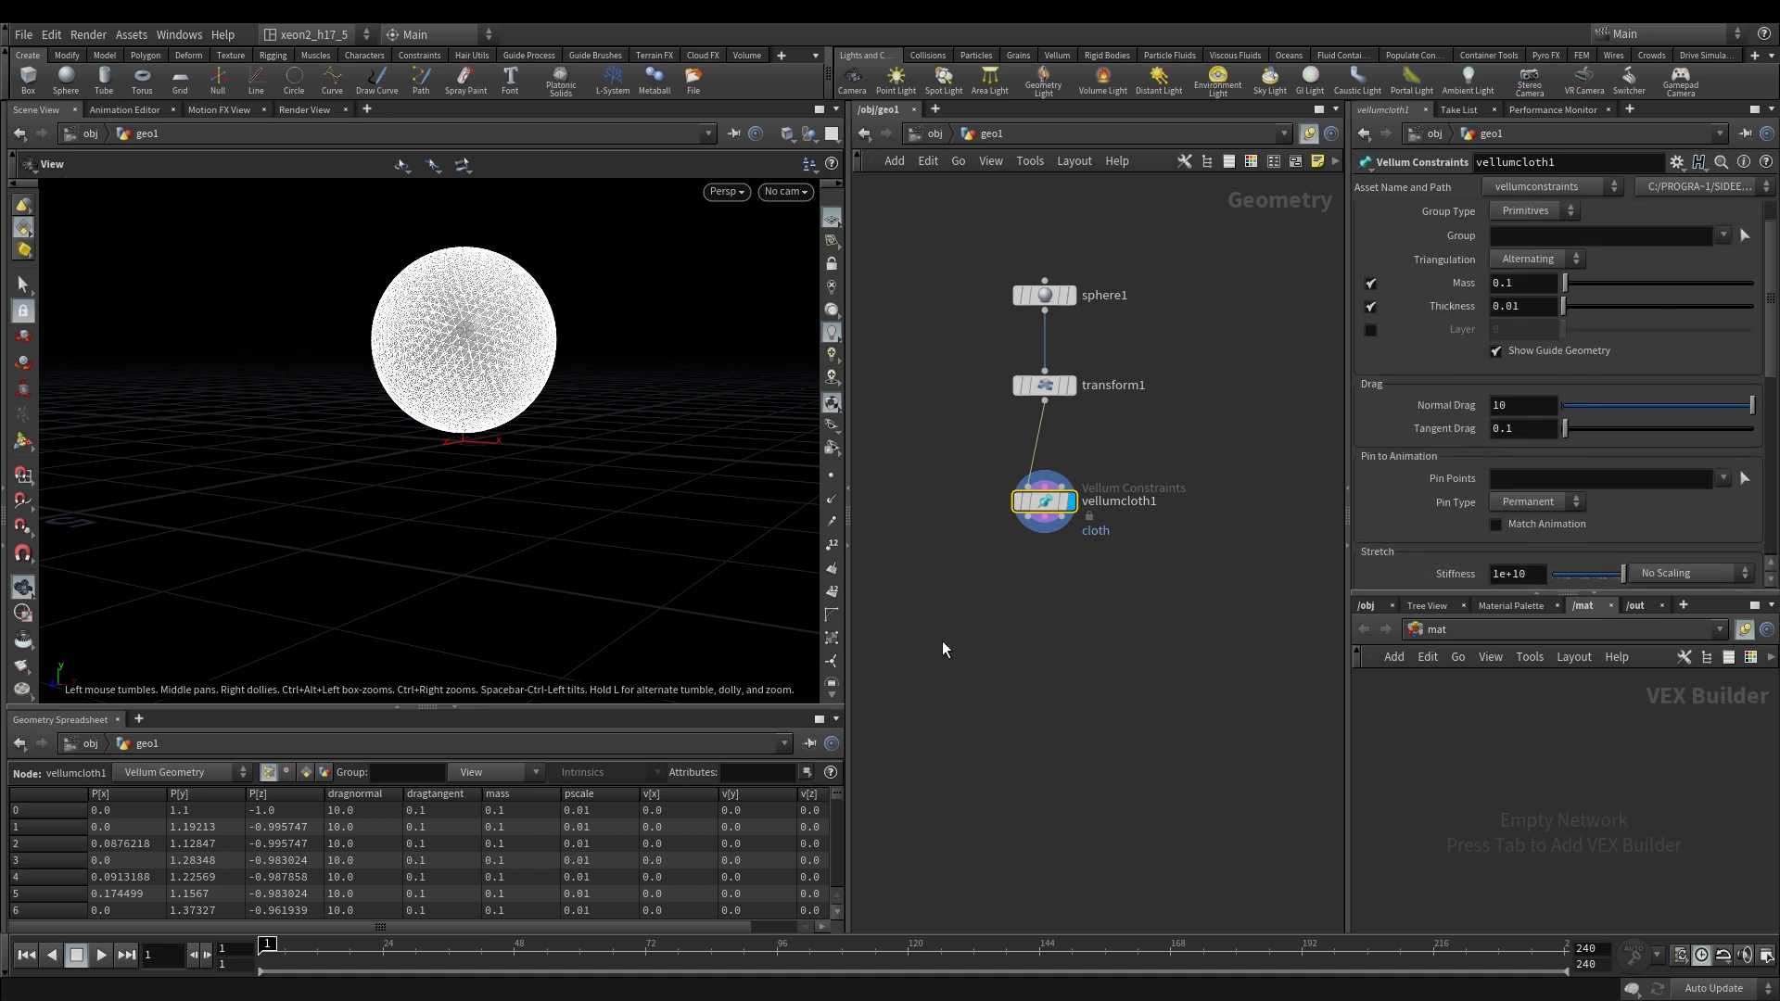
pyautogui.moveTo(559, 293); pyautogui.dragTo(585, 363)
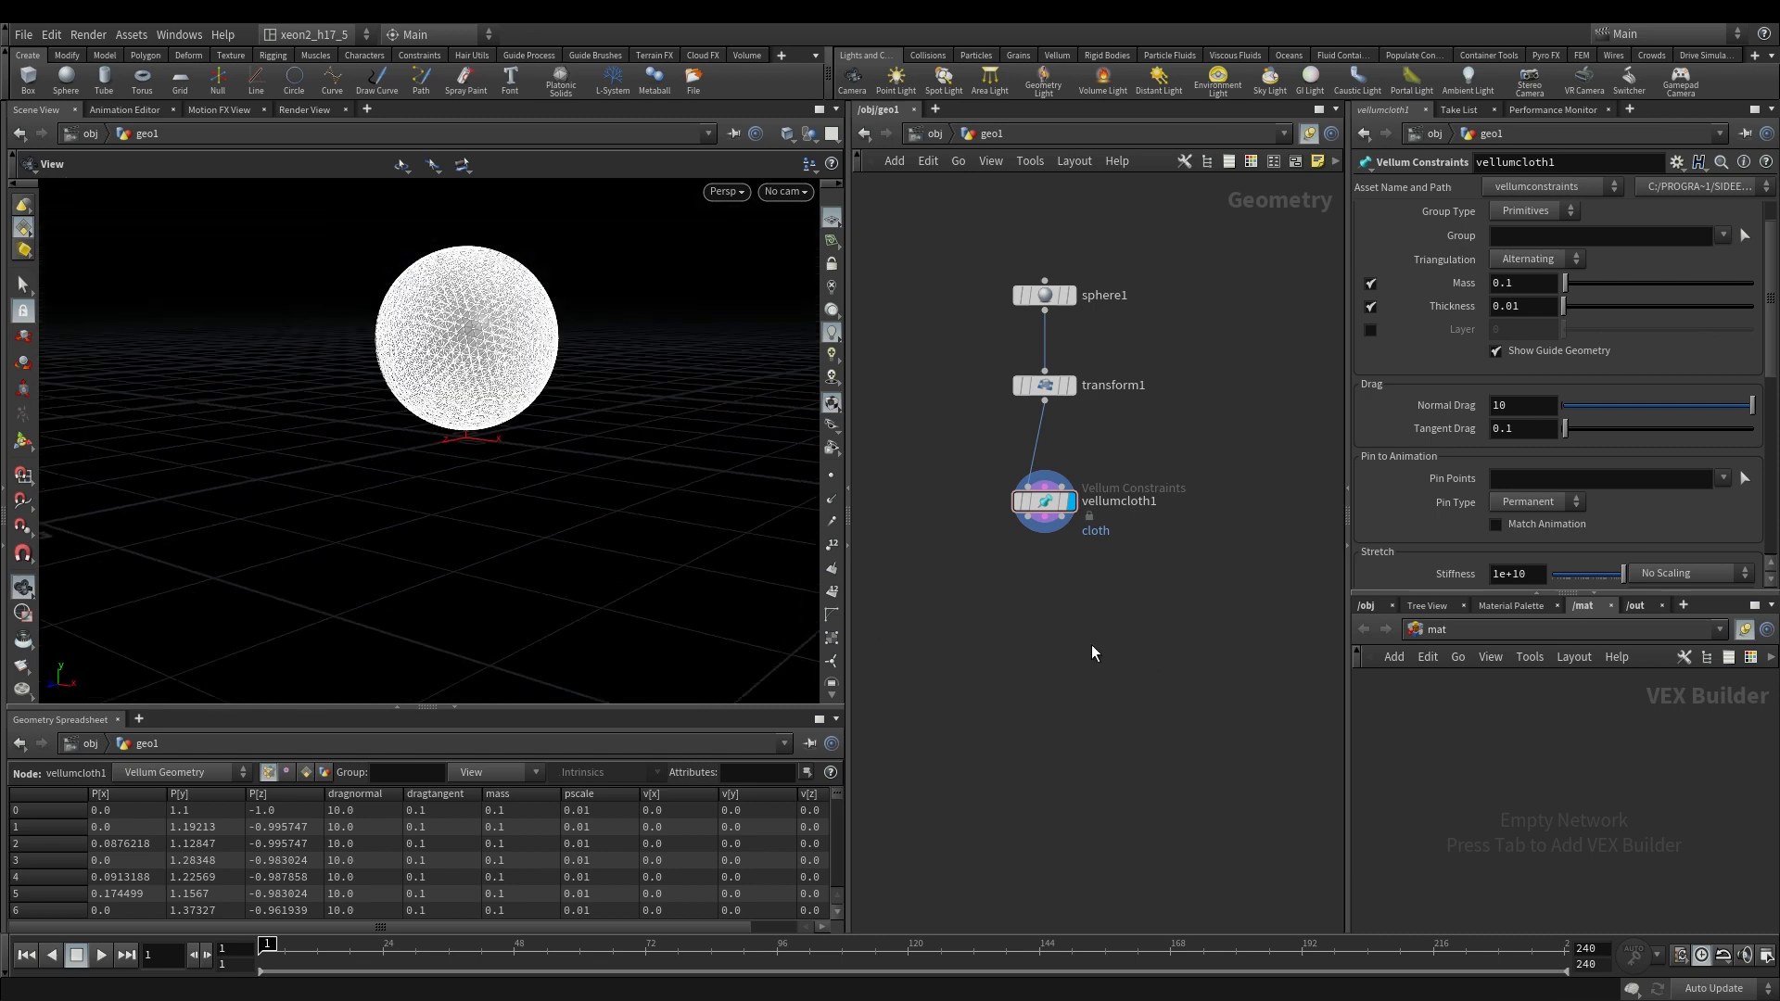
# Step: Add a Vellum Constraints node below vellumcloth1, wire all three cloth outputs into it and display it
pyautogui.press('Tab')
pyautogui.moveTo(1152, 377)
pyautogui.click(1359, 376)
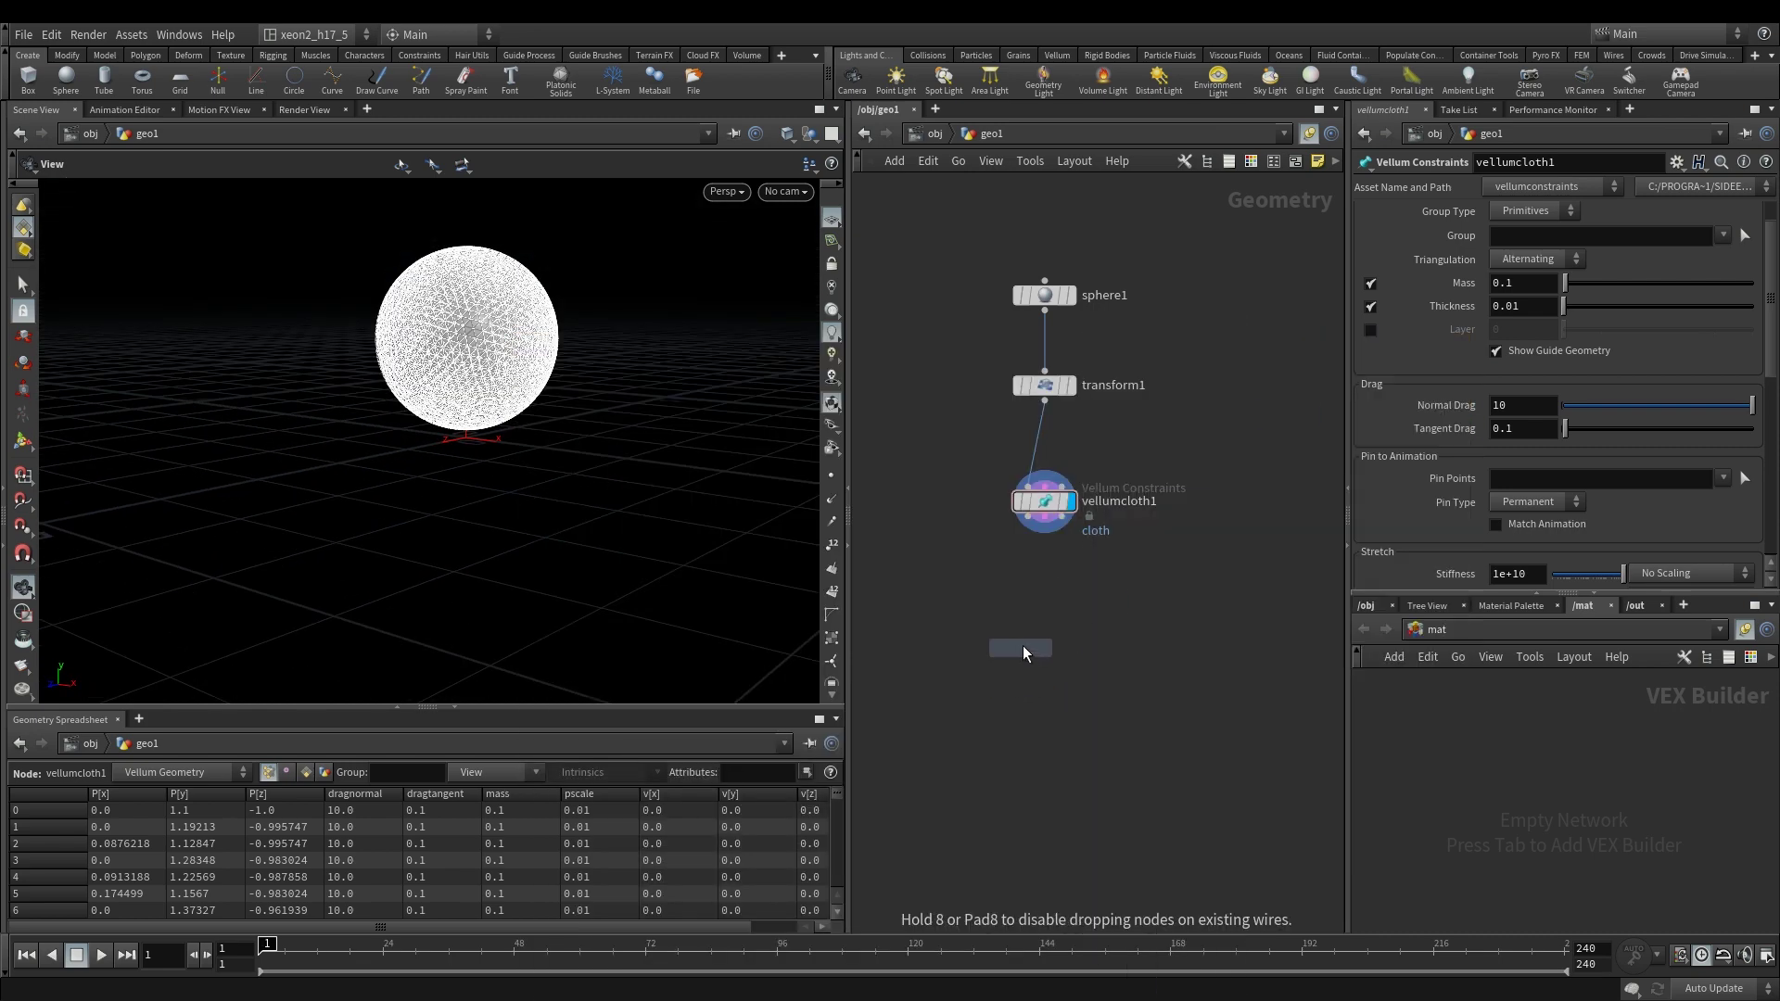
pyautogui.click(1031, 632)
pyautogui.click(1057, 518)
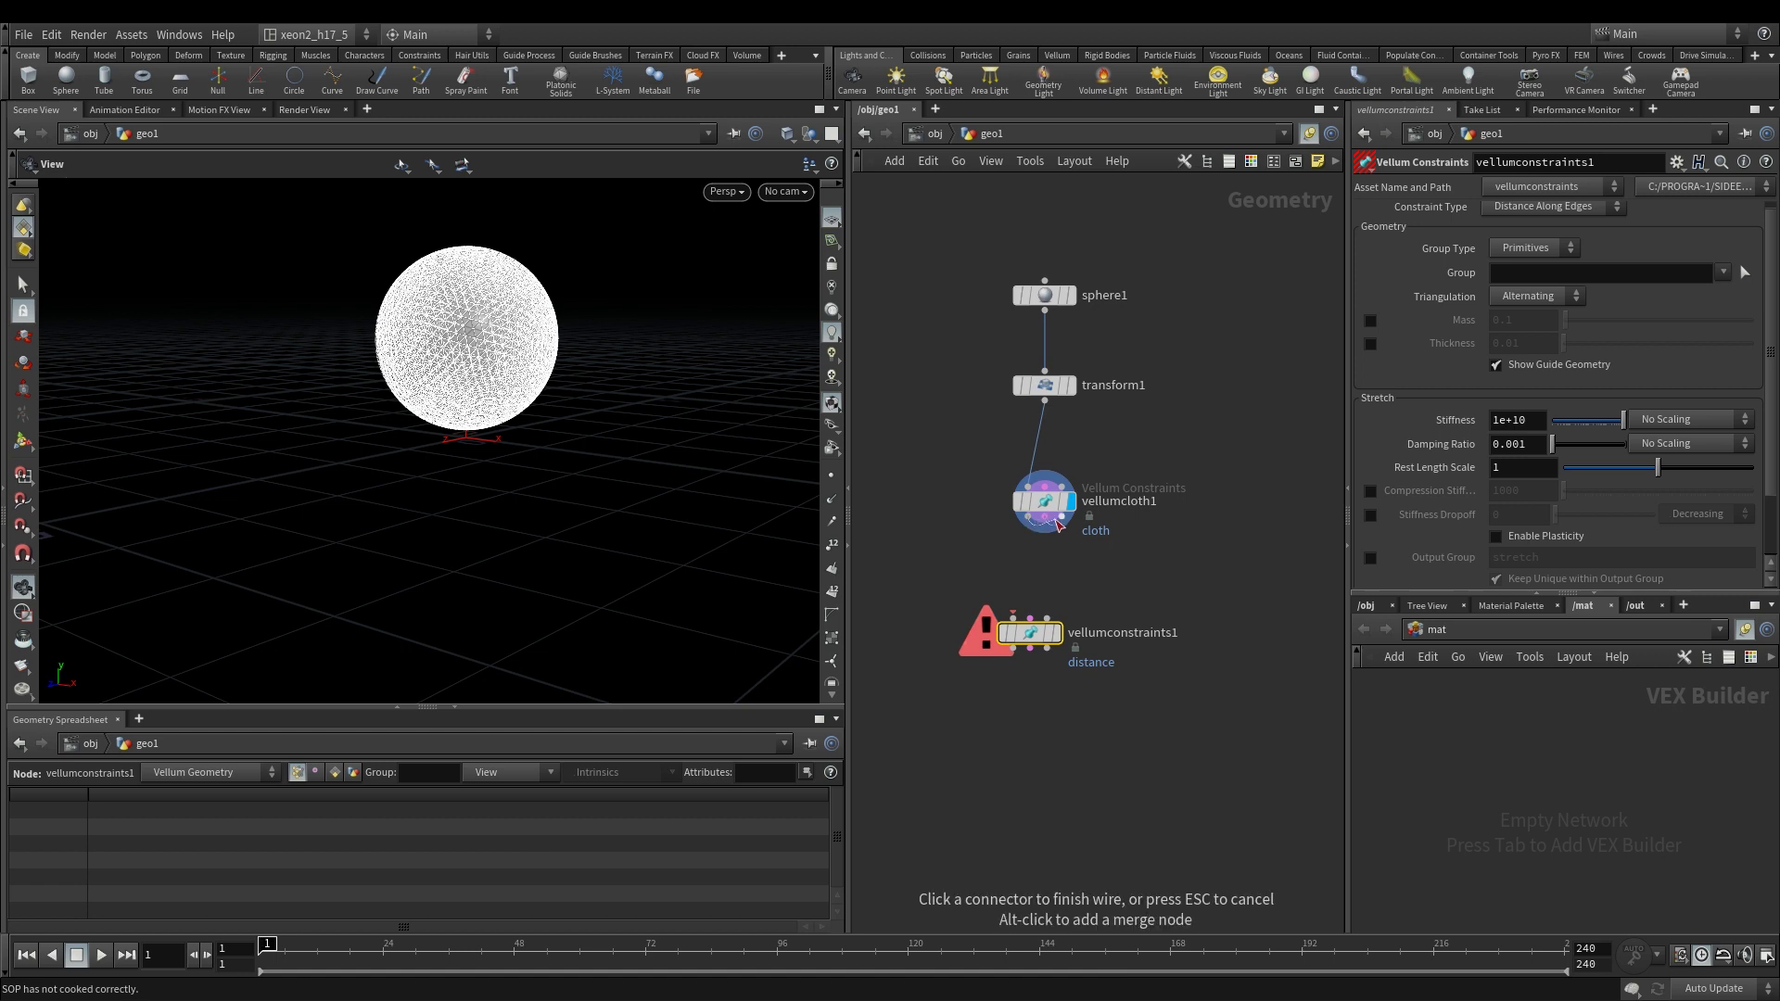
pyautogui.click(1012, 615)
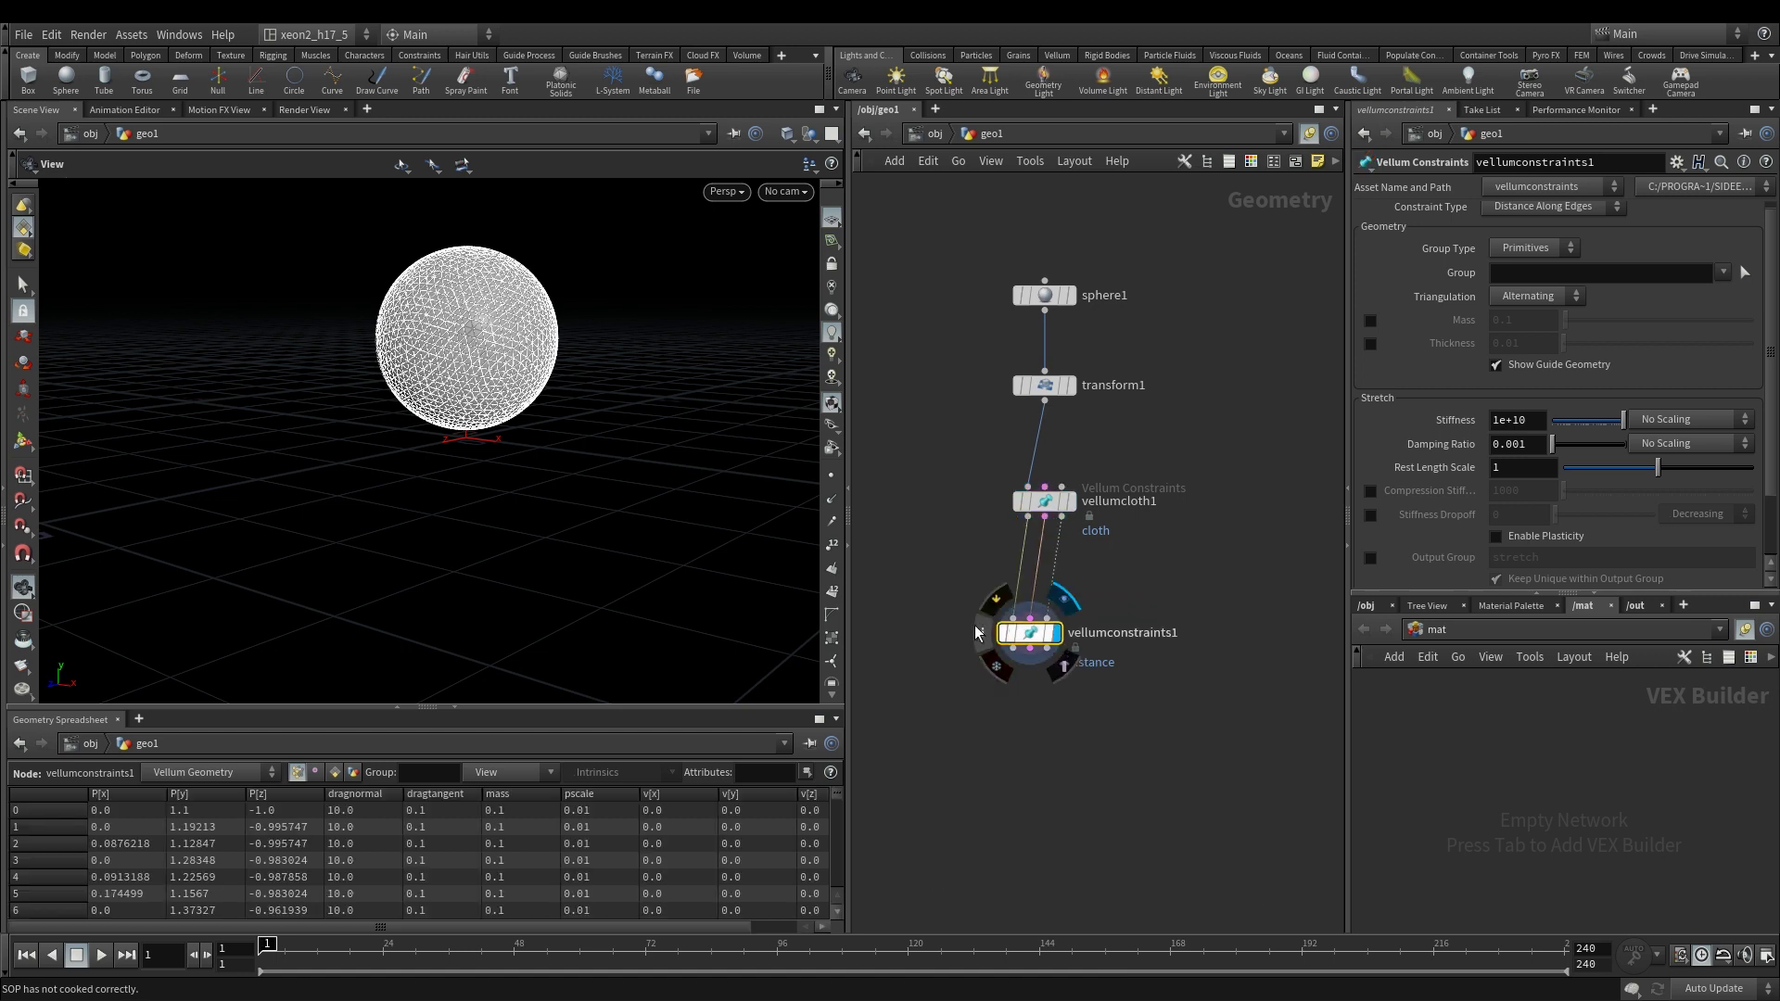
# Step: Set the constraint type of vellumconstraints1 to Pressure and align the node directly beneath vellumcloth1
pyautogui.moveTo(898, 601); pyautogui.dragTo(1062, 694)
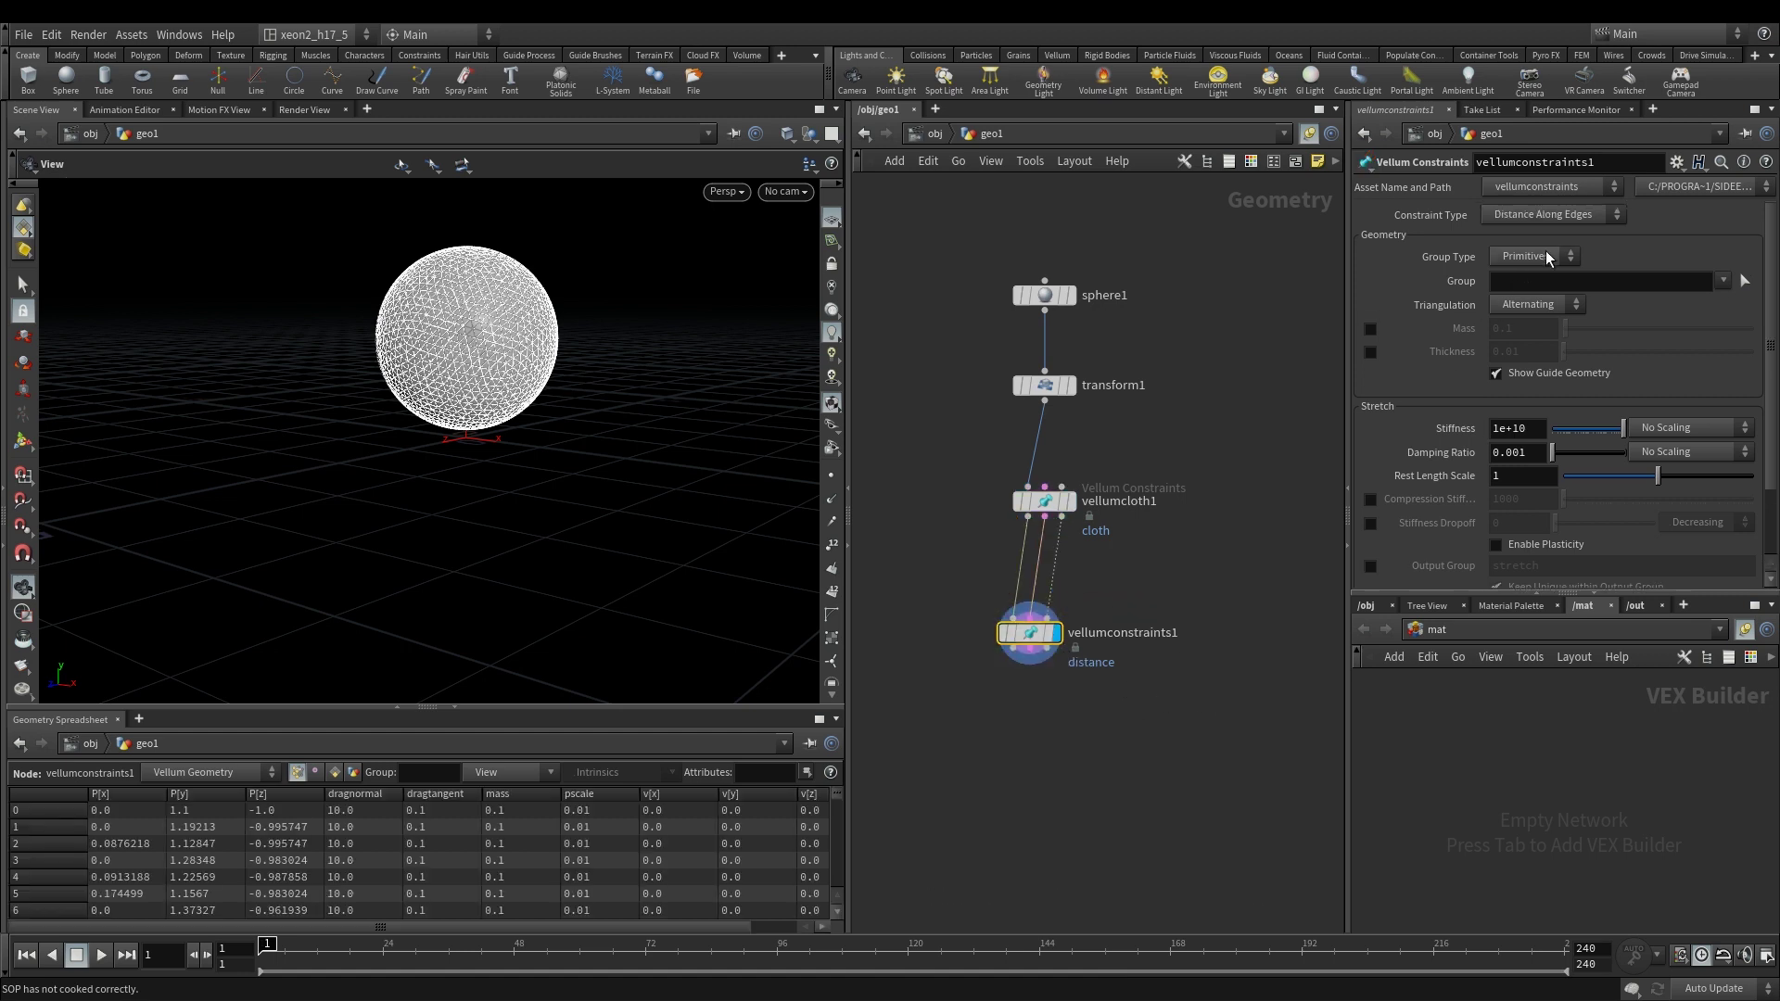
pyautogui.click(1563, 219)
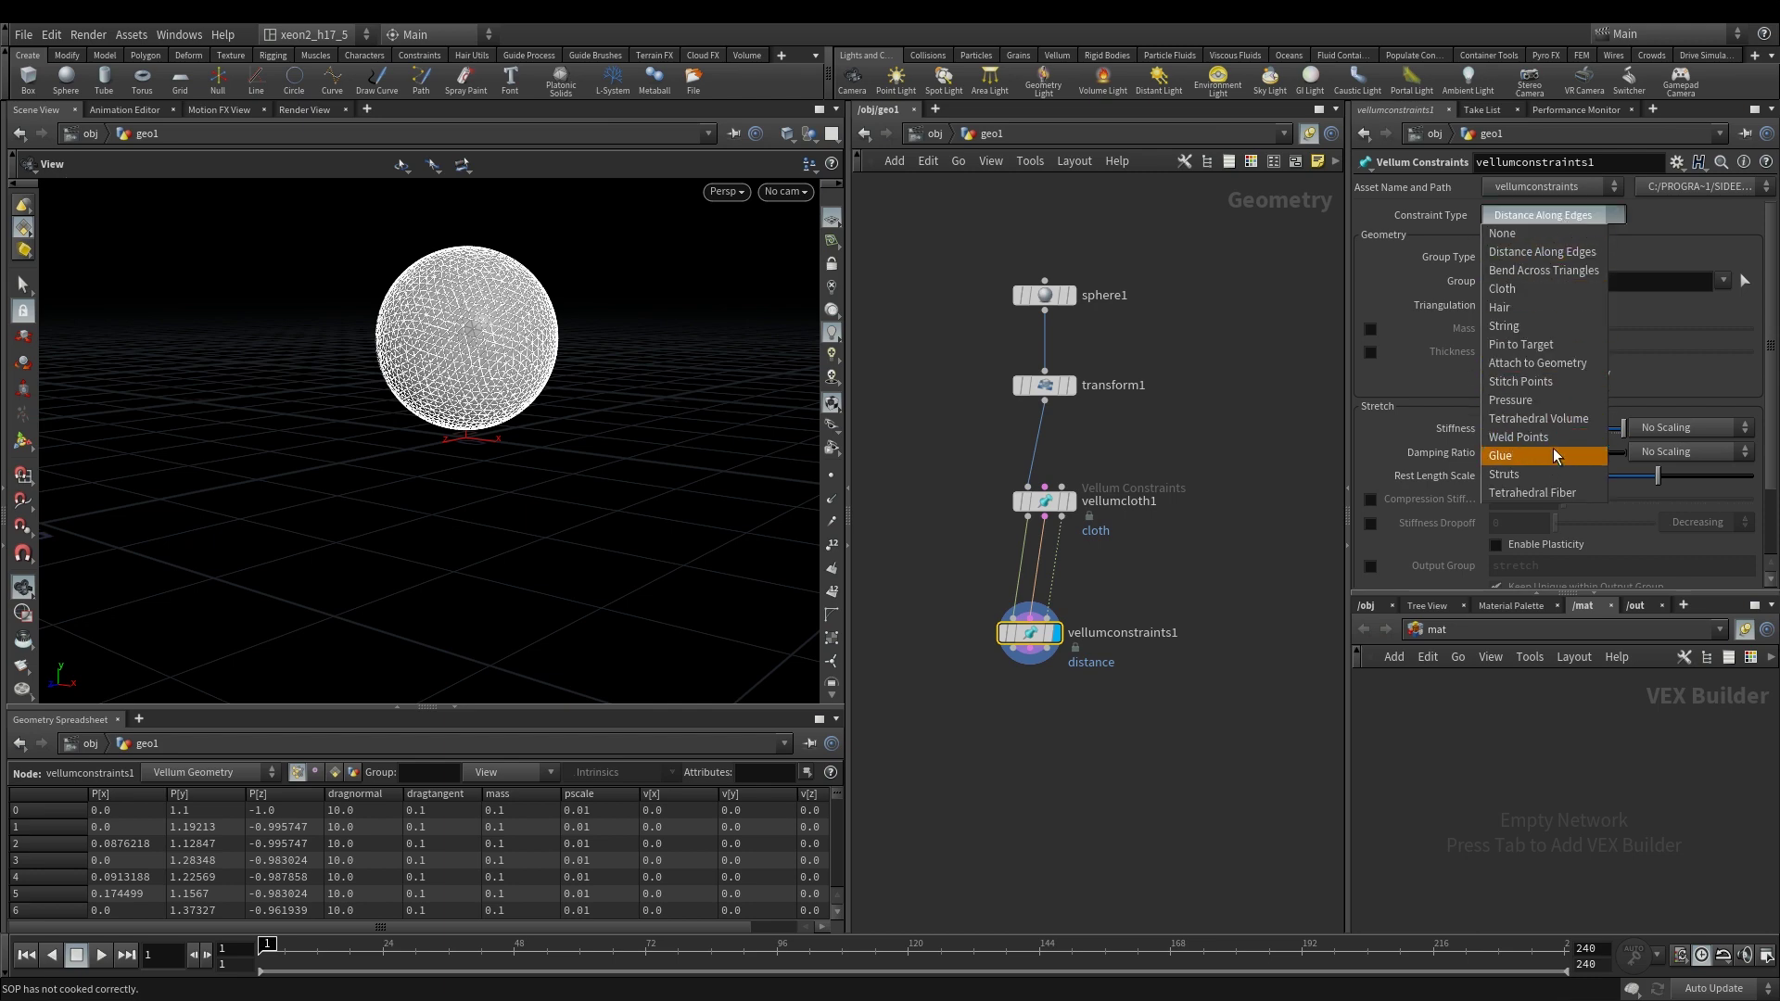
pyautogui.click(1554, 408)
pyautogui.moveTo(608, 386); pyautogui.dragTo(595, 366)
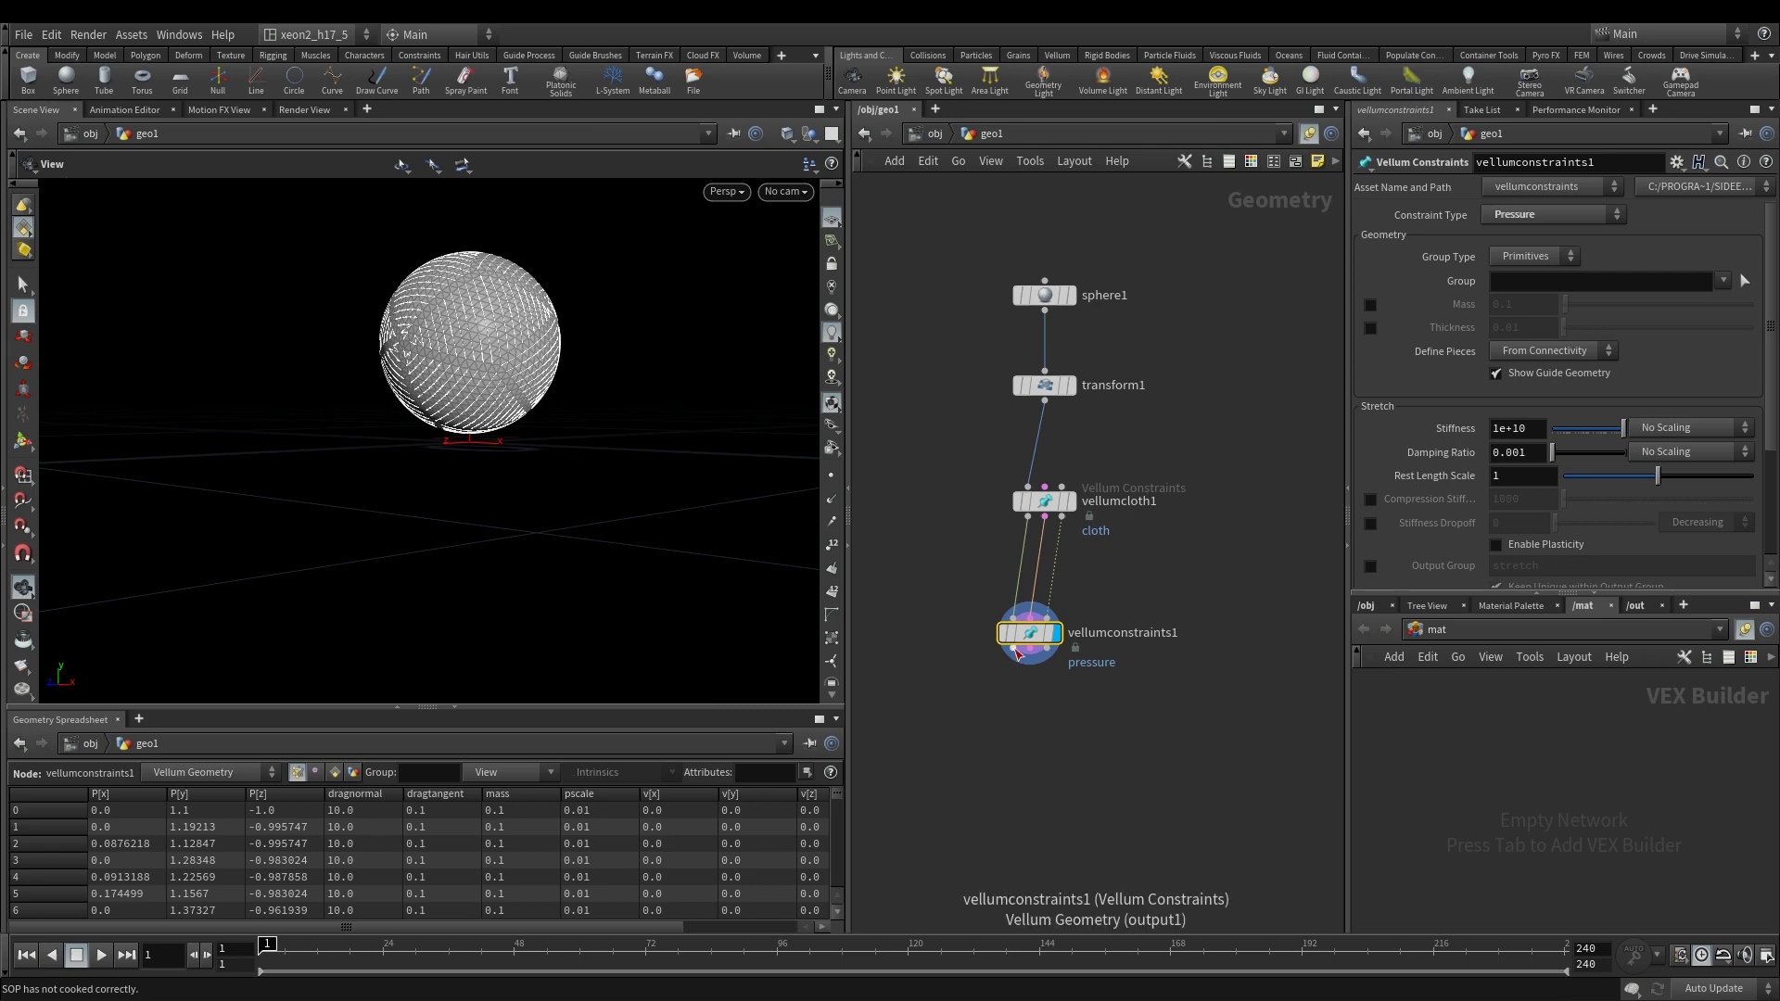
pyautogui.moveTo(1029, 649); pyautogui.dragTo(1044, 621)
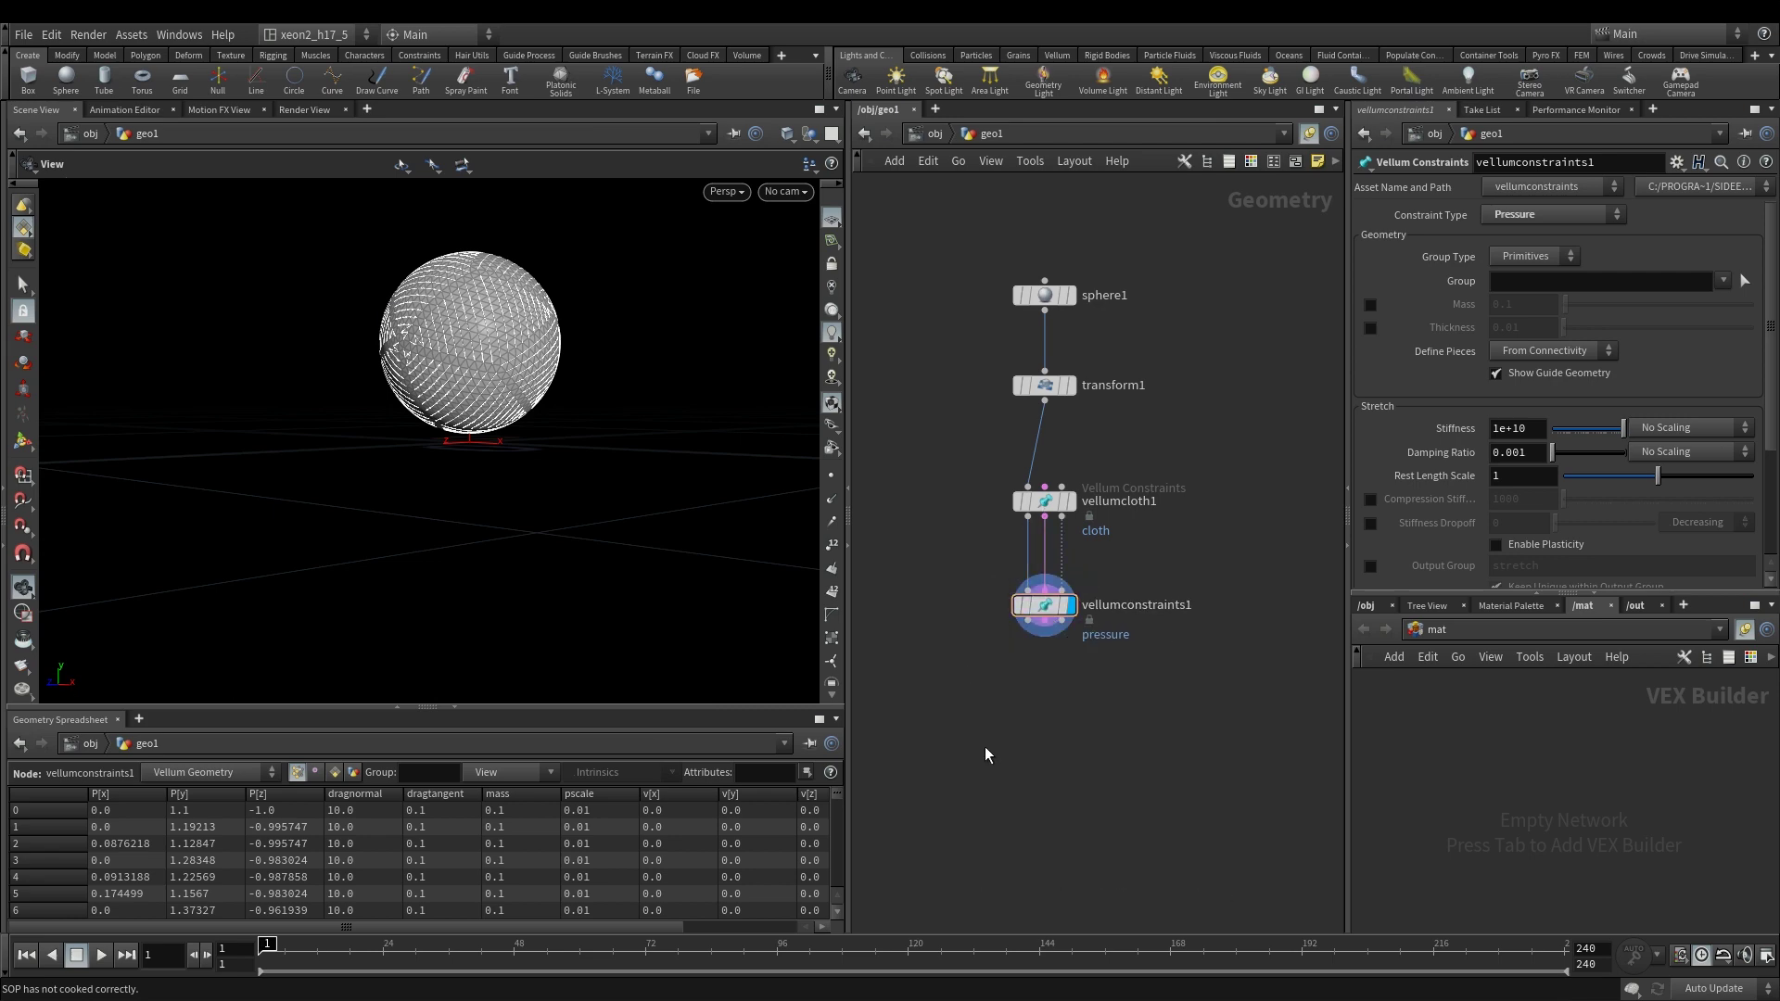
pyautogui.moveTo(970, 537); pyautogui.dragTo(984, 463, button='middle')
# Step: Add a Vellum Solver below vellumconstraints1, wire the three constraint outputs into it and display the solver
pyautogui.moveTo(578, 356); pyautogui.dragTo(578, 380)
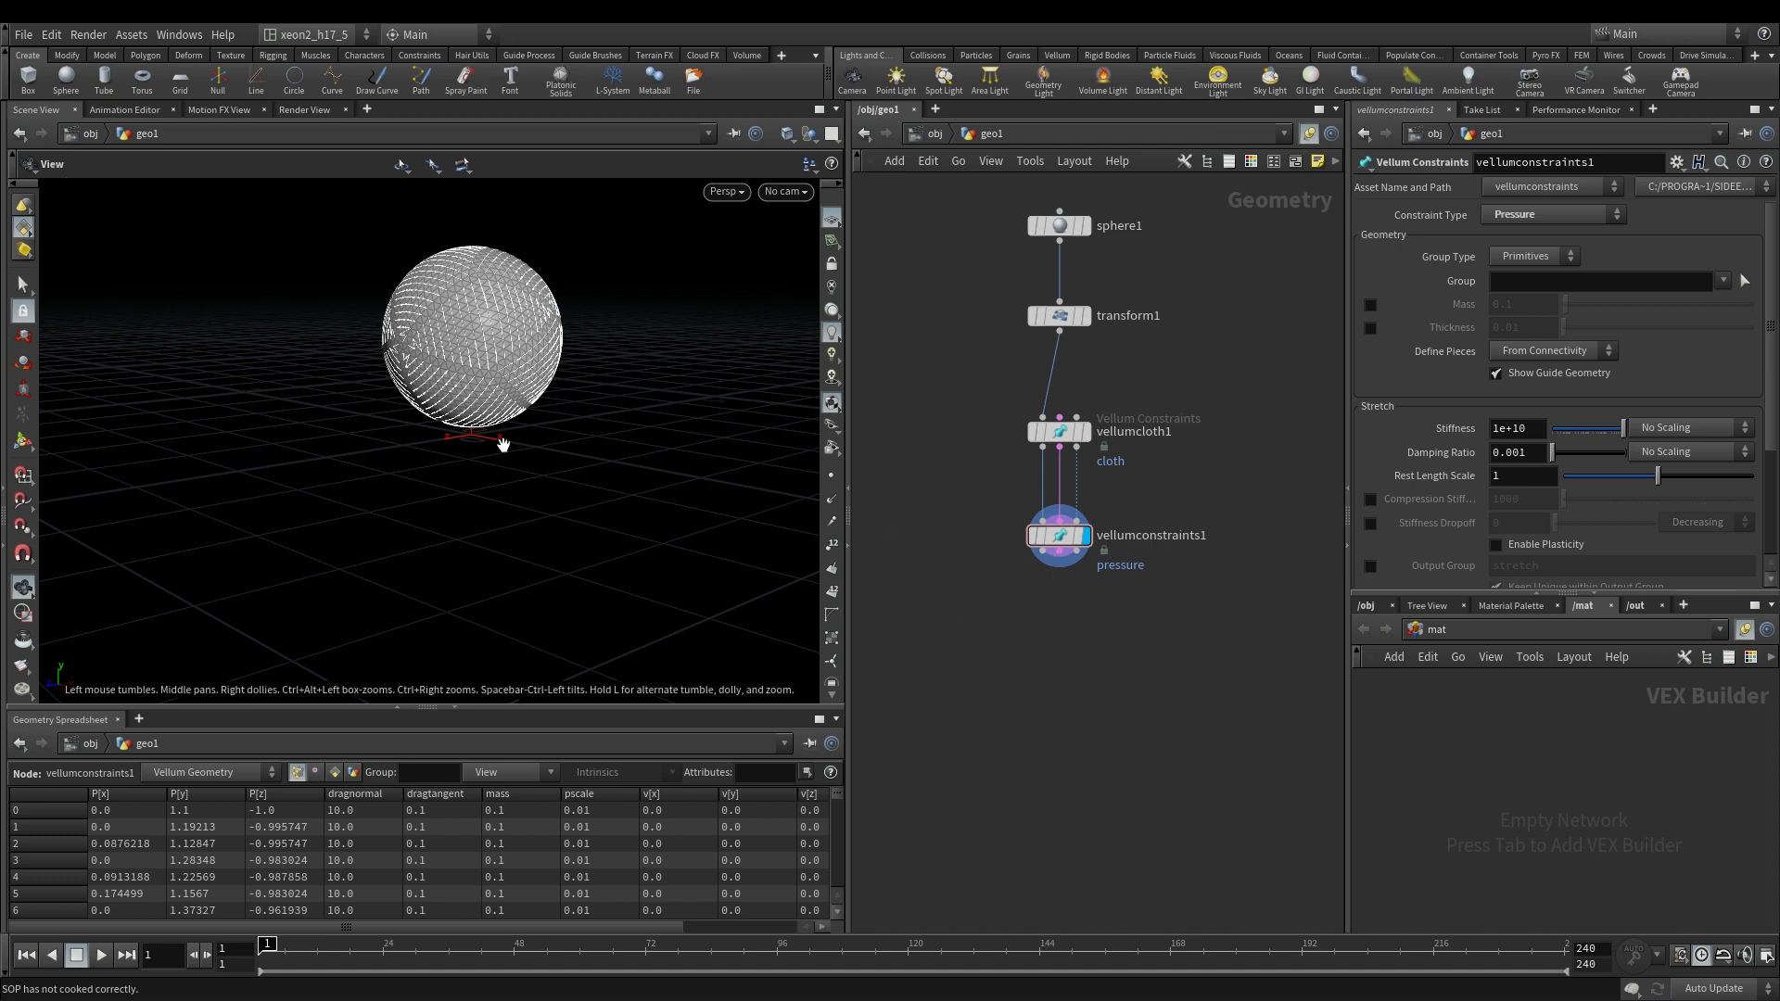
pyautogui.moveTo(485, 326); pyautogui.dragTo(484, 353)
pyautogui.press('Tab')
pyautogui.write('vs')
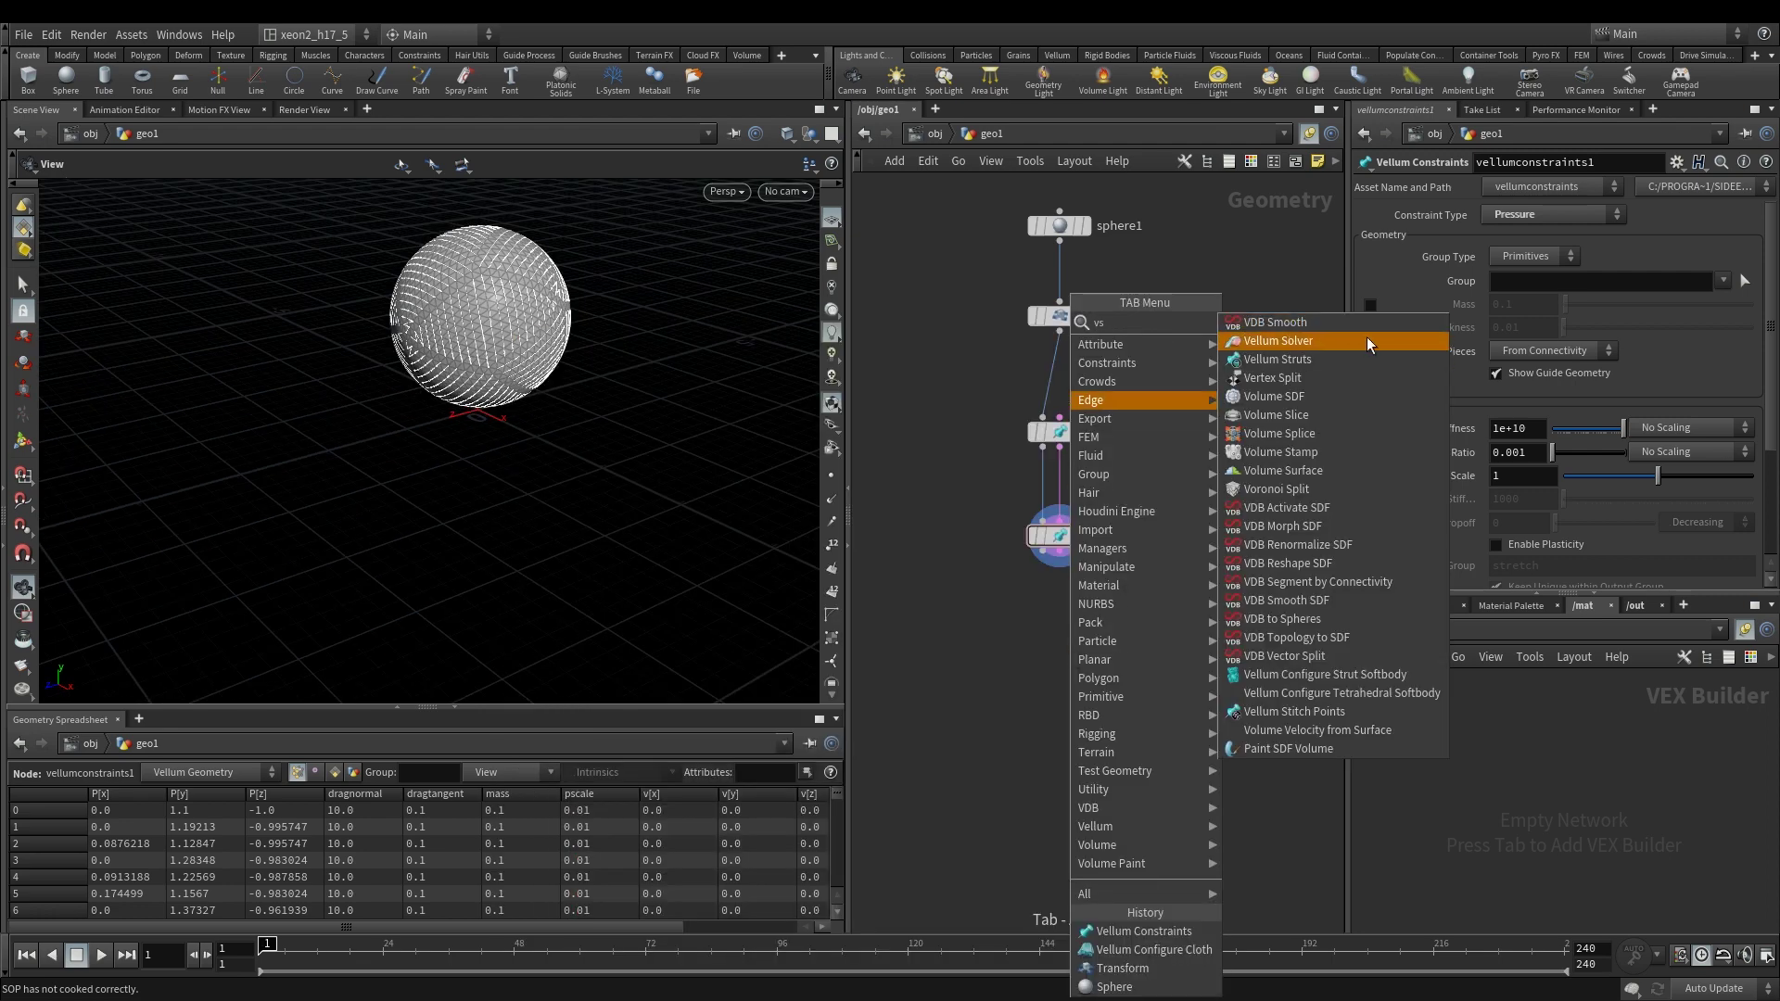
pyautogui.click(1381, 345)
pyautogui.click(1065, 670)
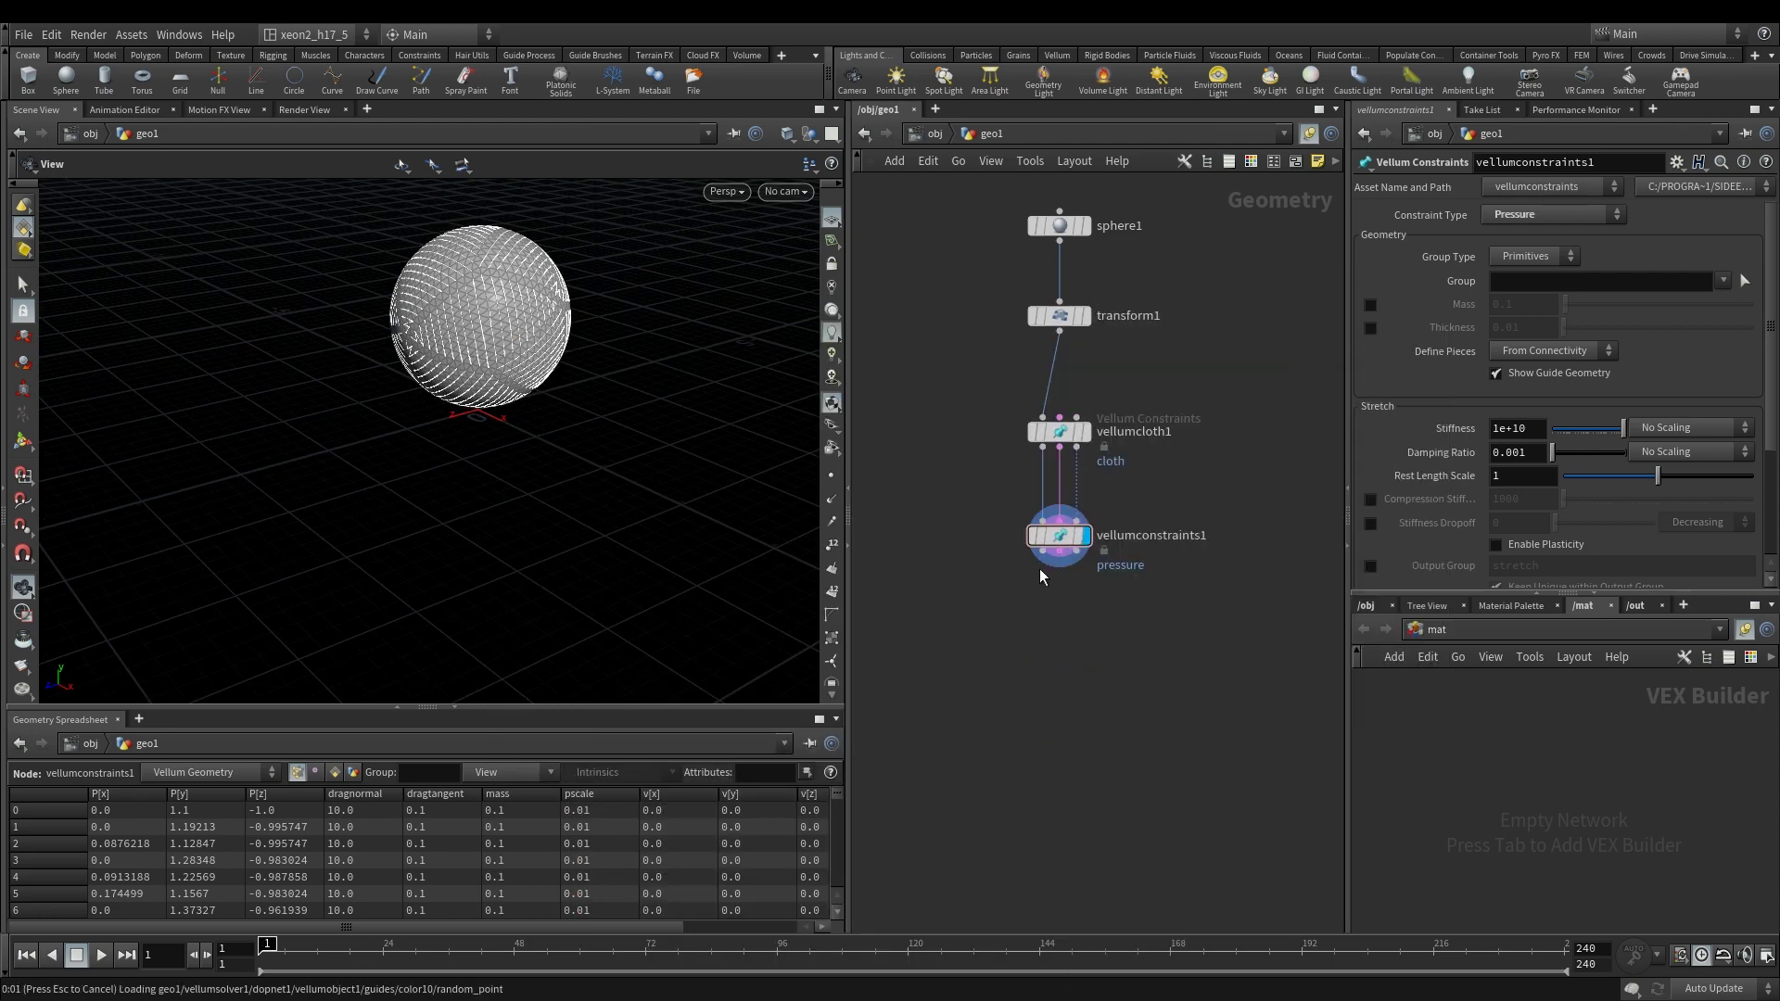
pyautogui.click(1043, 557)
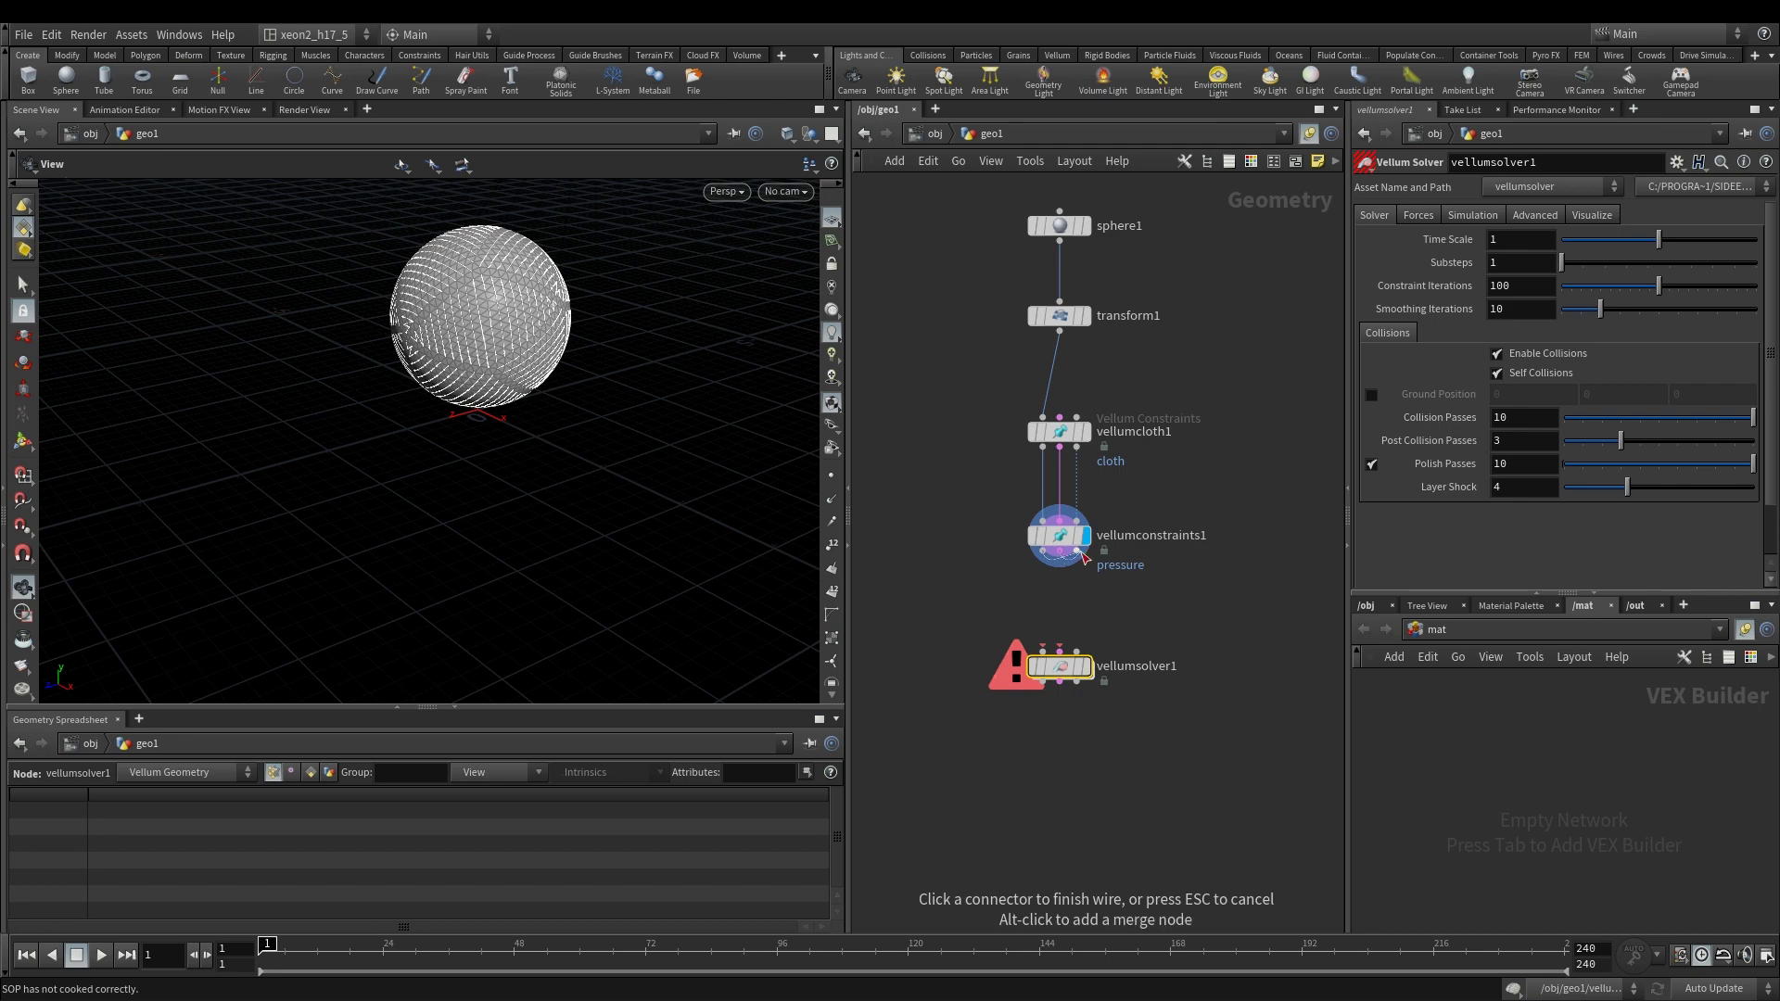
pyautogui.click(1062, 666)
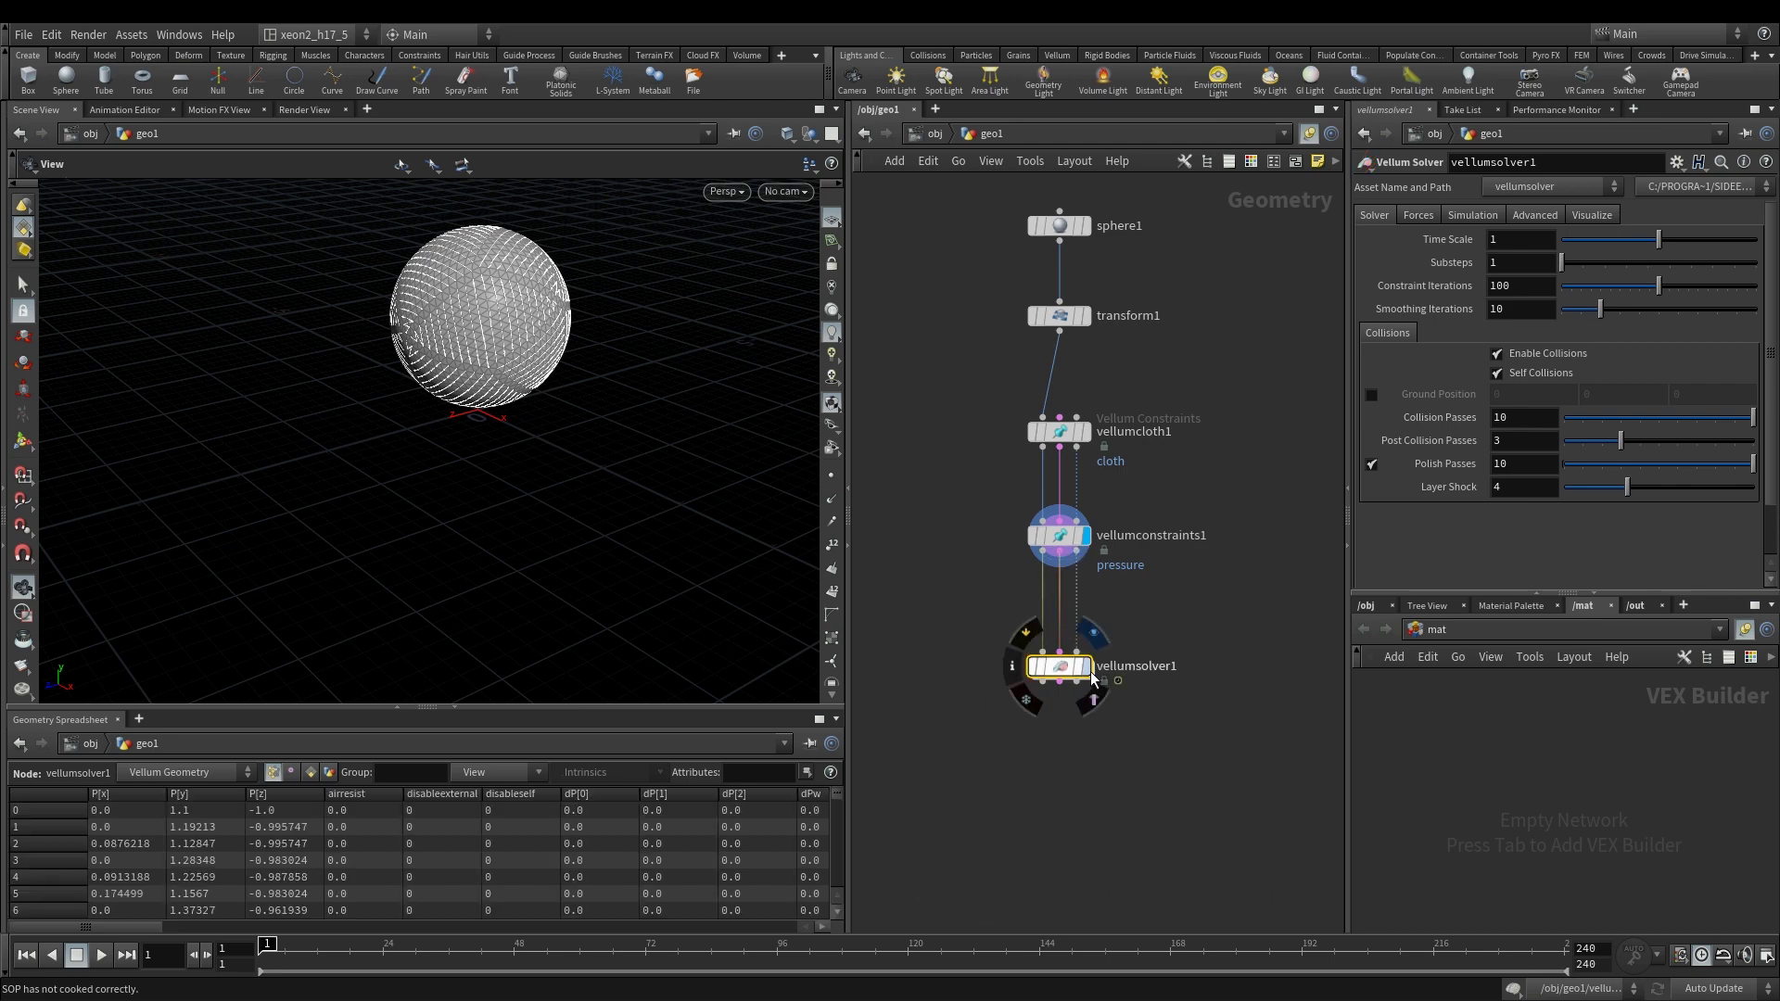
pyautogui.click(1086, 666)
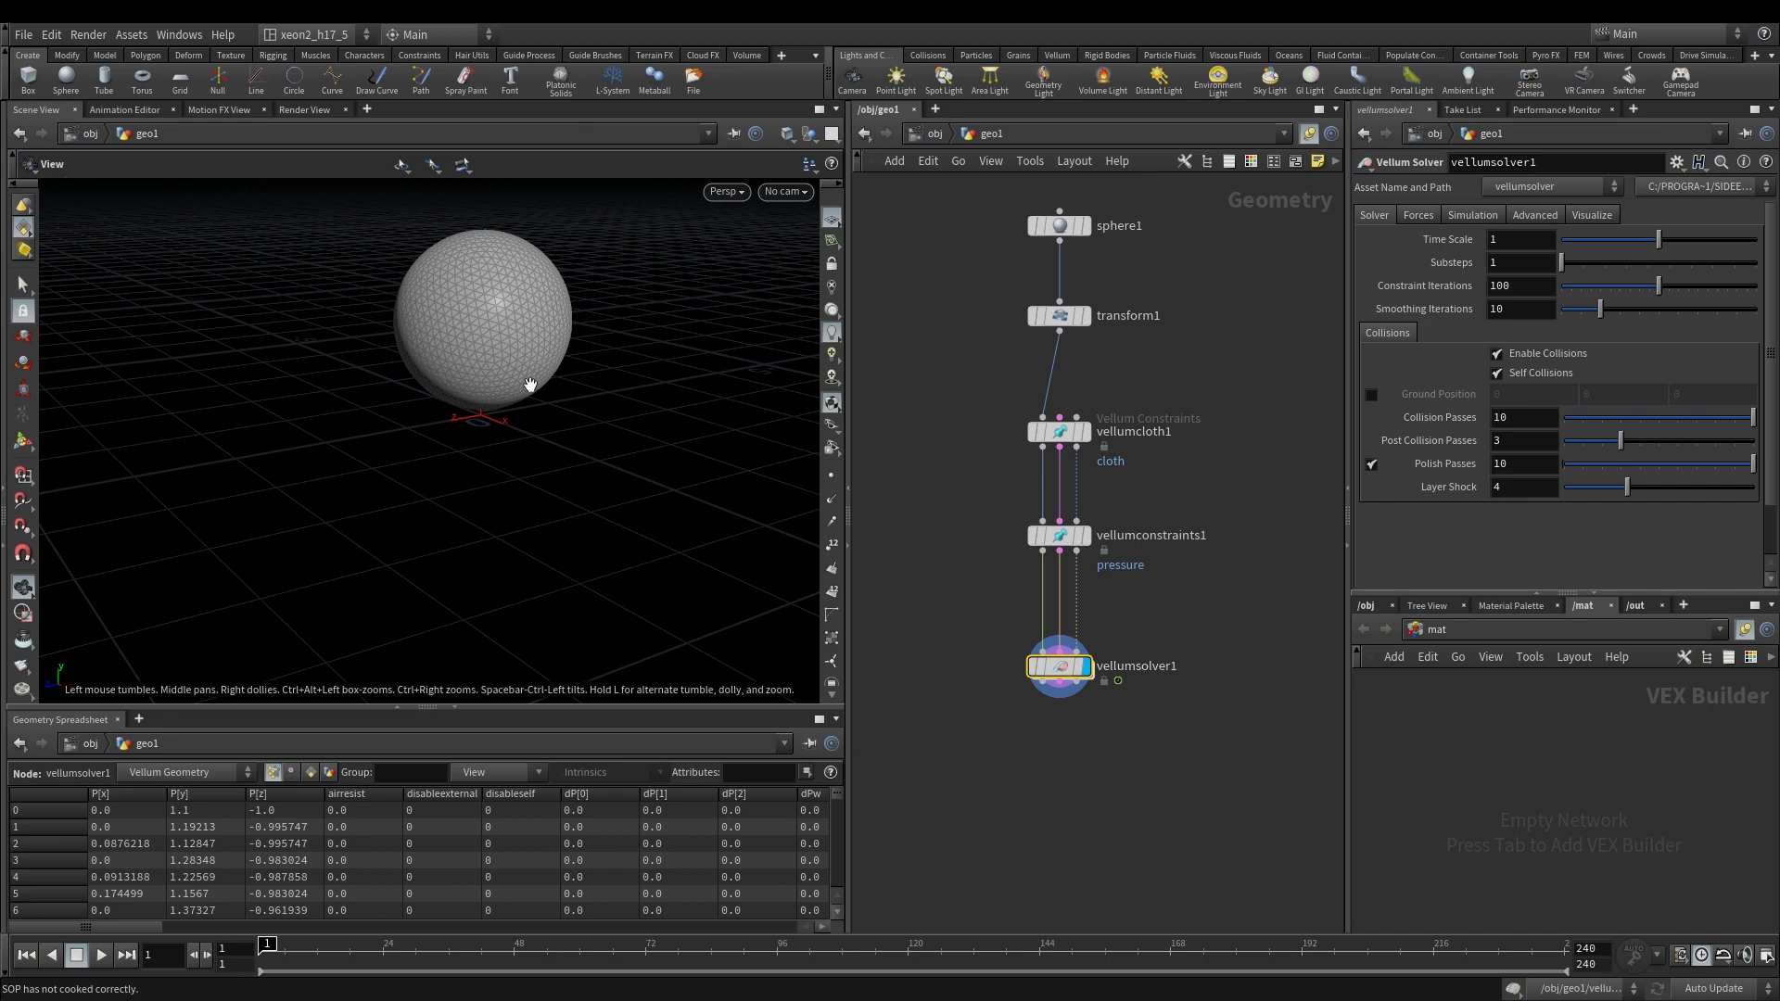
pyautogui.moveTo(544, 330); pyautogui.dragTo(508, 377)
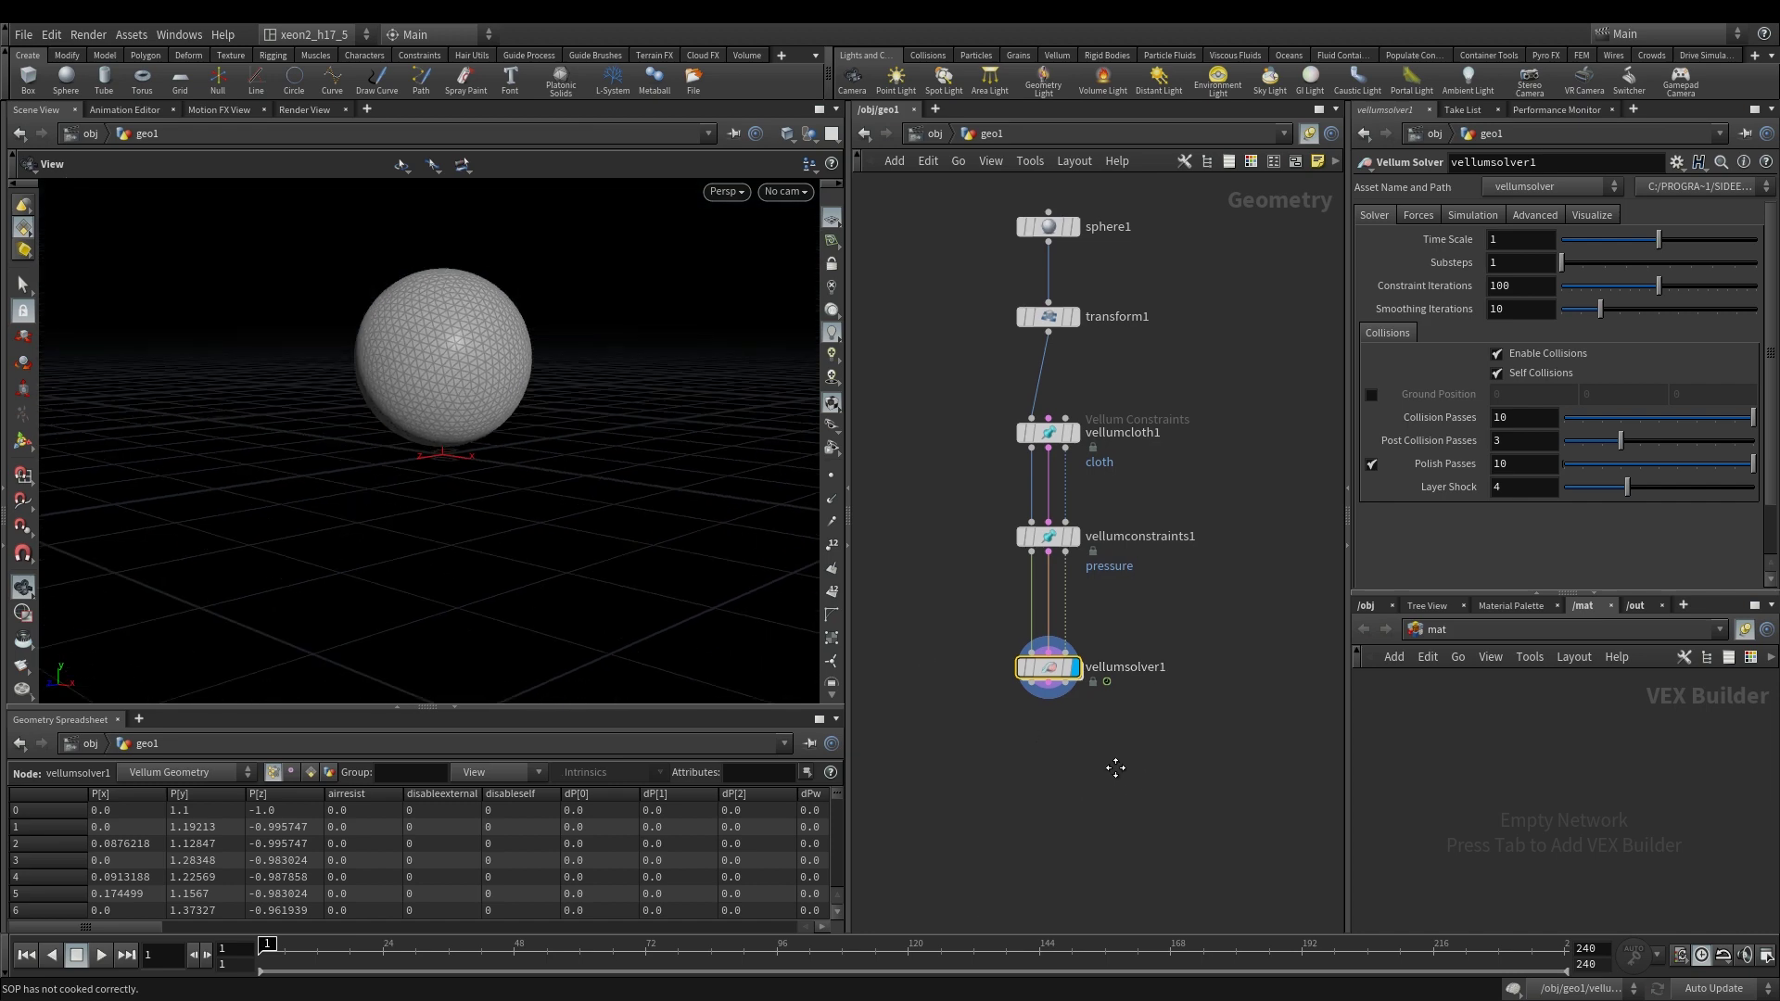
pyautogui.press('Tab')
pyautogui.write('don')
pyautogui.press('BackSpace')
pyautogui.press('Return')
pyautogui.click(1235, 699)
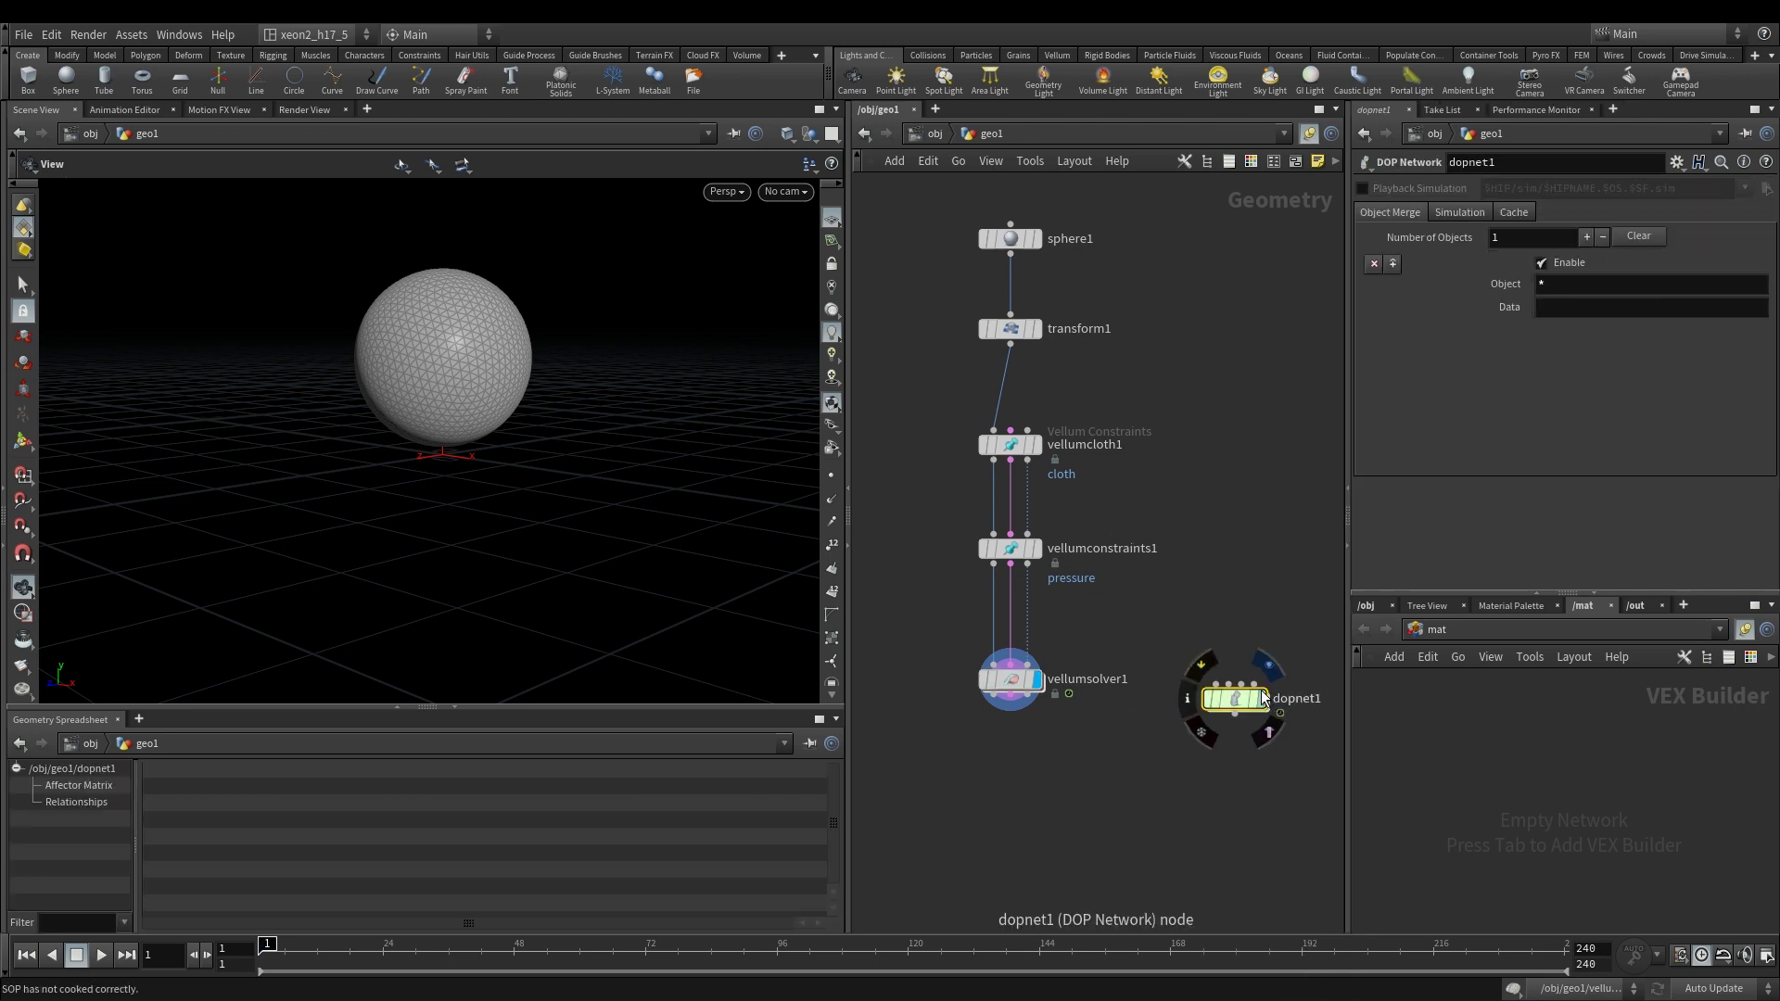
pyautogui.click(1261, 700)
pyautogui.doubleClick(1236, 700)
pyautogui.press('Tab')
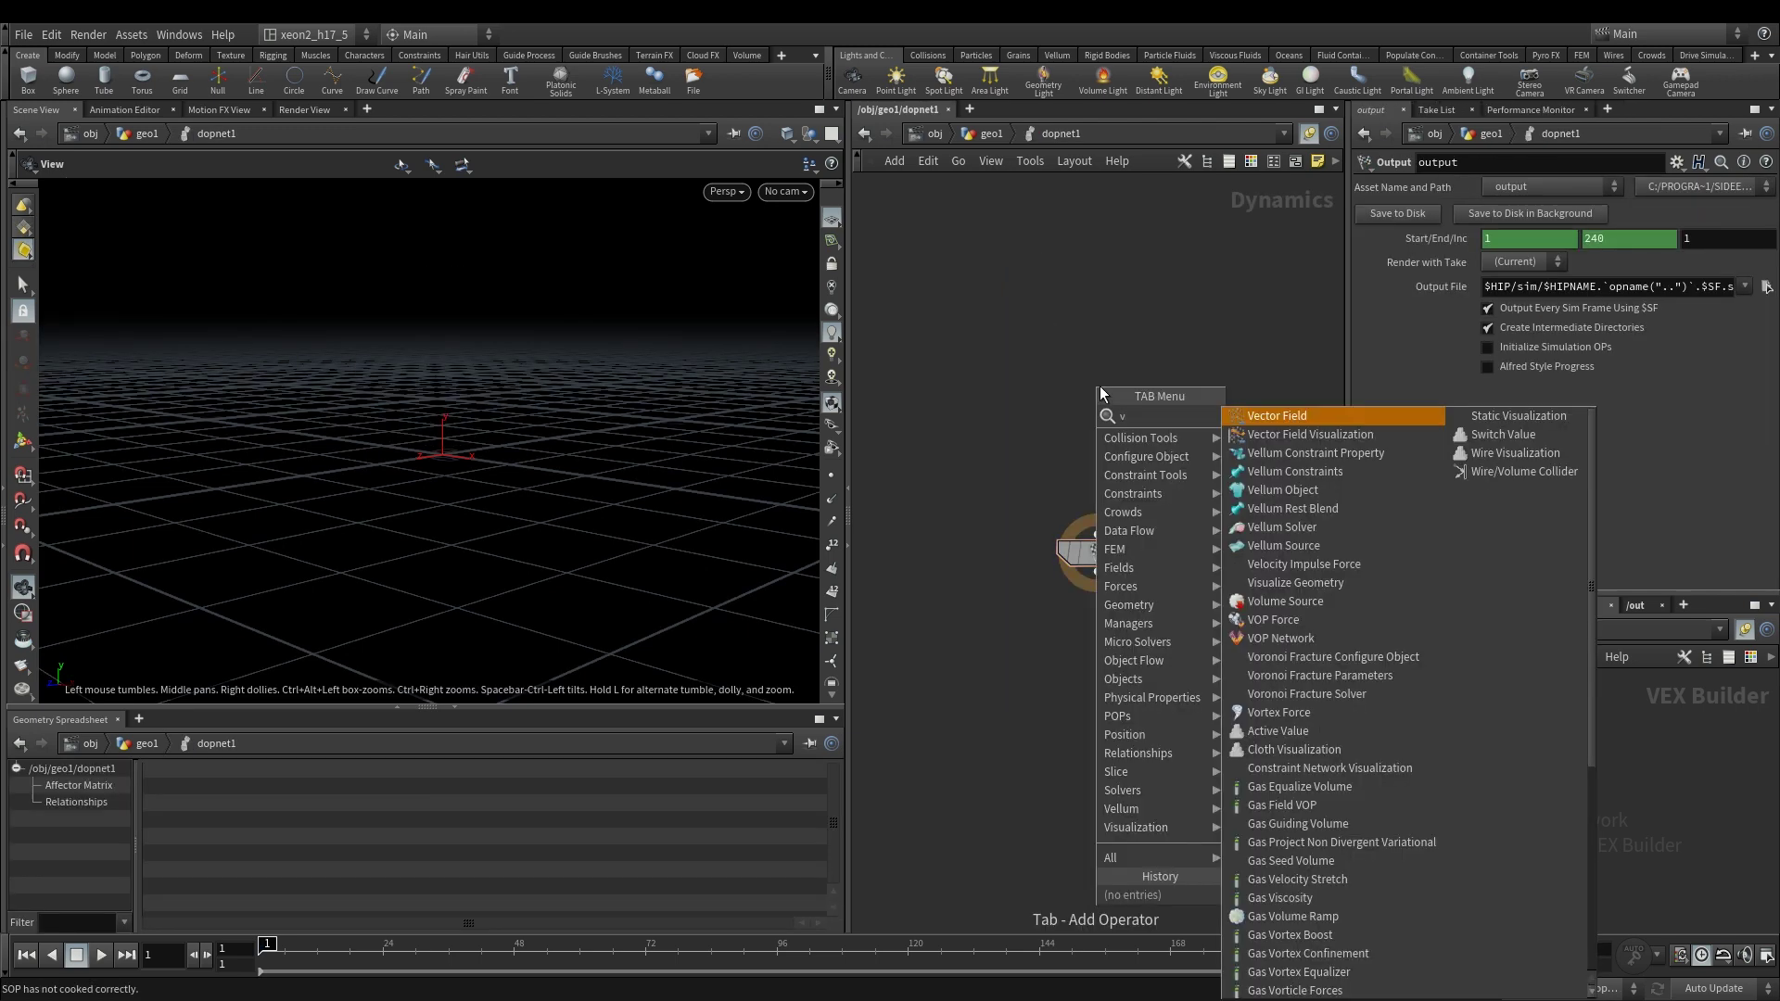
pyautogui.click(1332, 397)
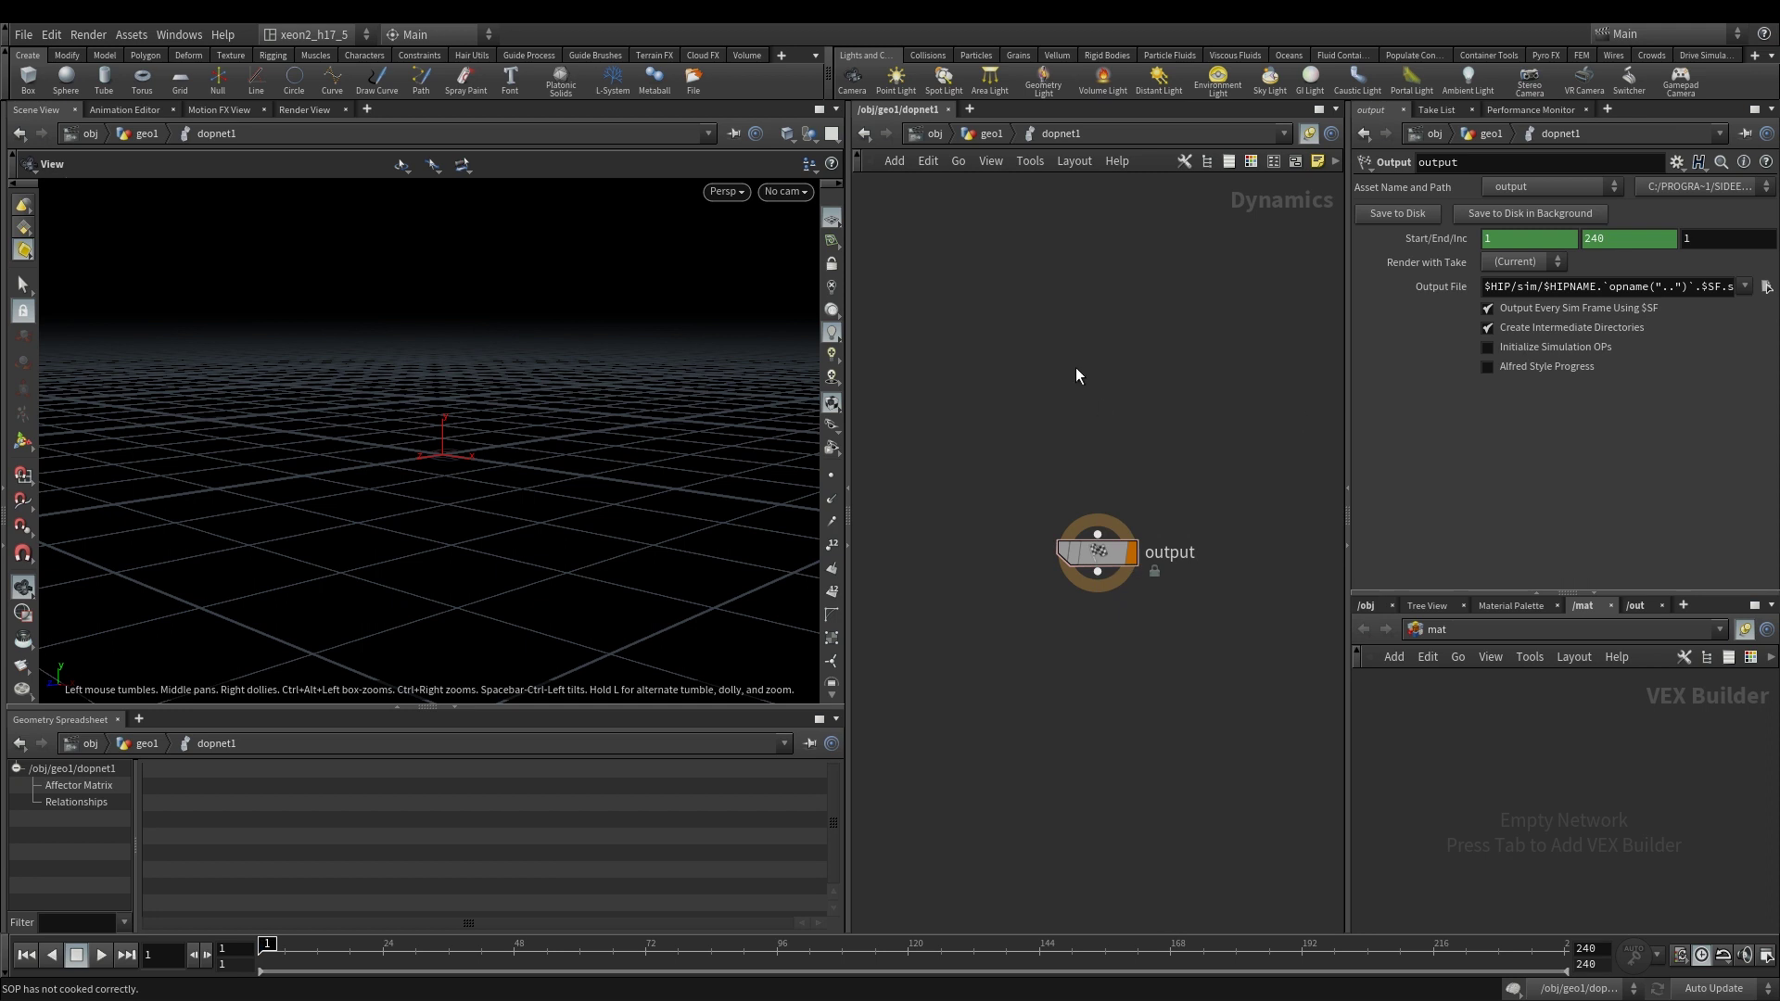
pyautogui.press('Tab')
pyautogui.press('Escape')
pyautogui.click(990, 135)
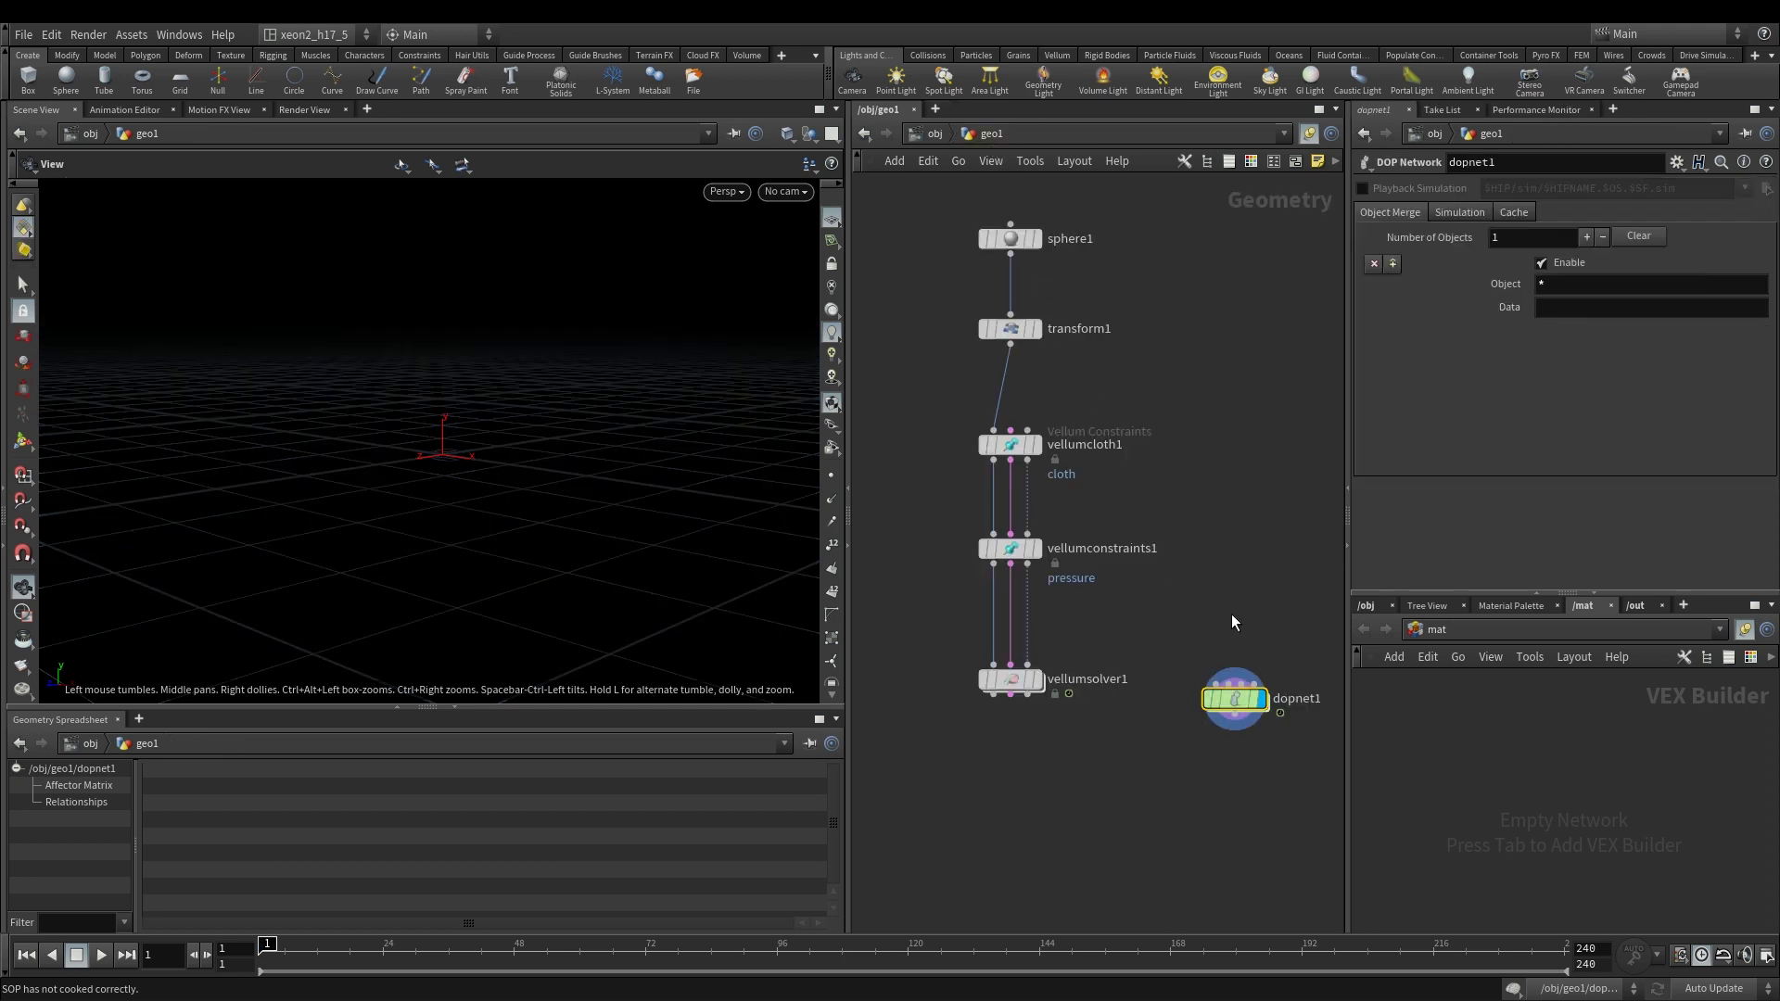
pyautogui.press('Delete')
pyautogui.moveTo(1182, 568); pyautogui.dragTo(1224, 500, button='middle')
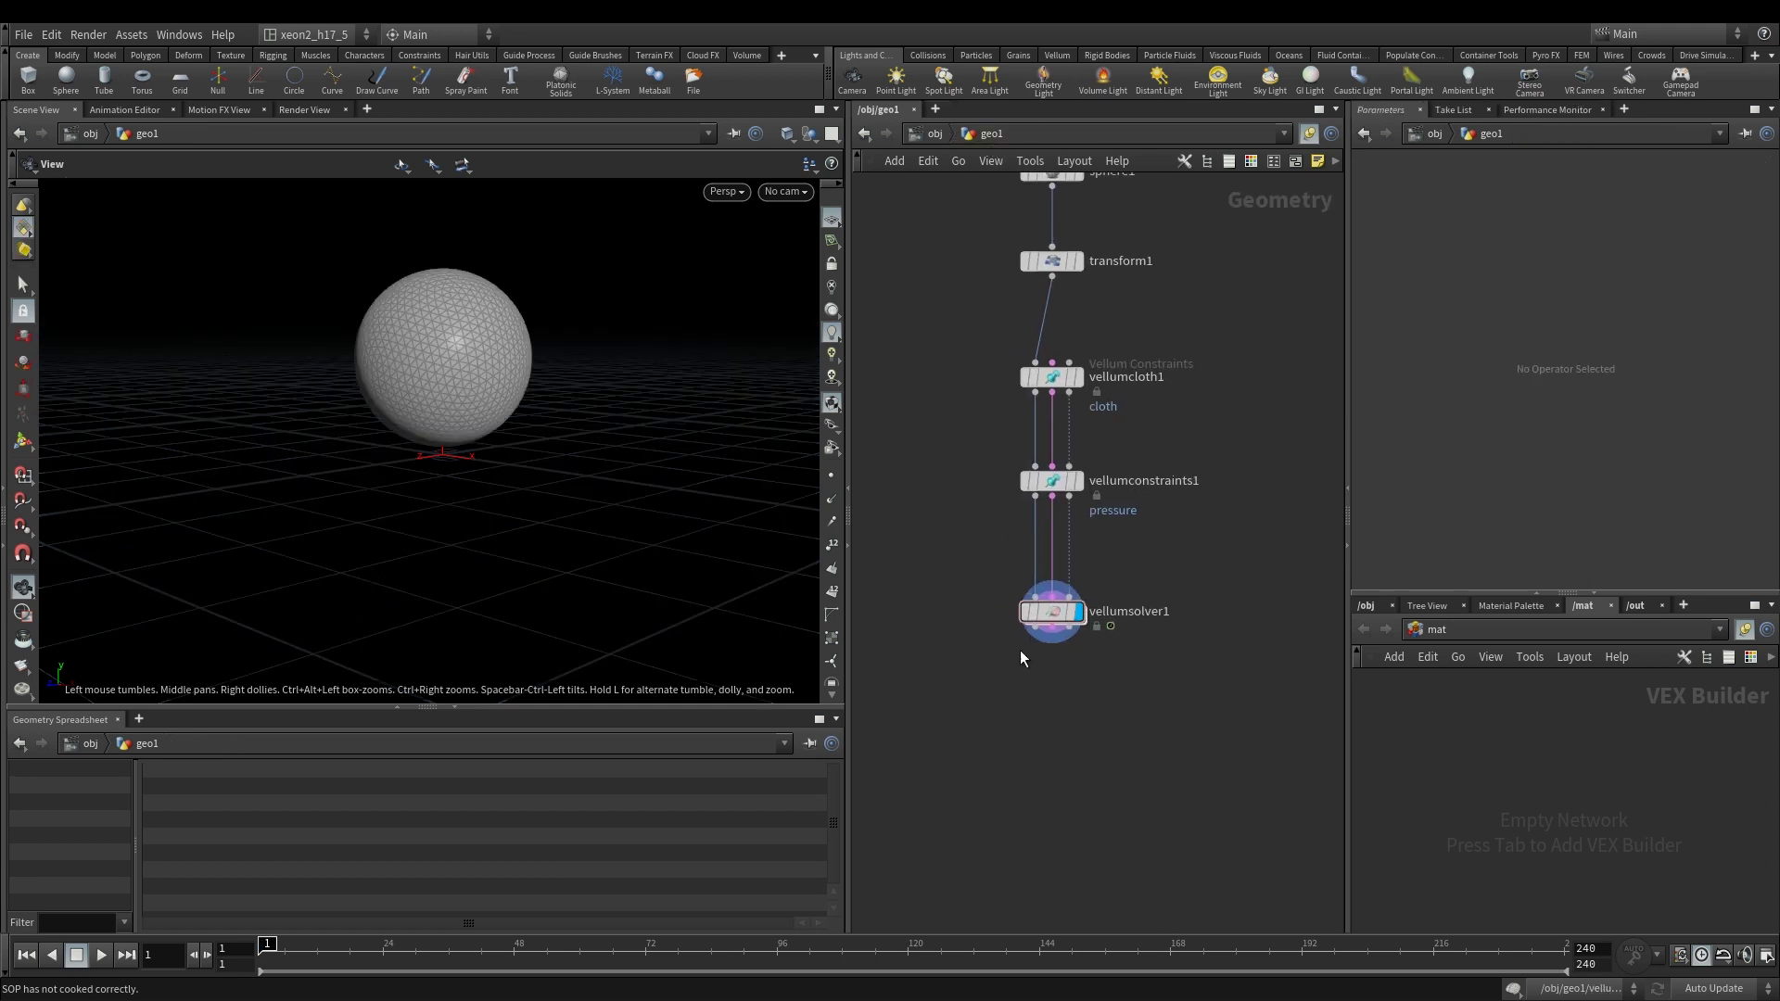
pyautogui.click(1047, 612)
pyautogui.moveTo(577, 364); pyautogui.dragTo(563, 394)
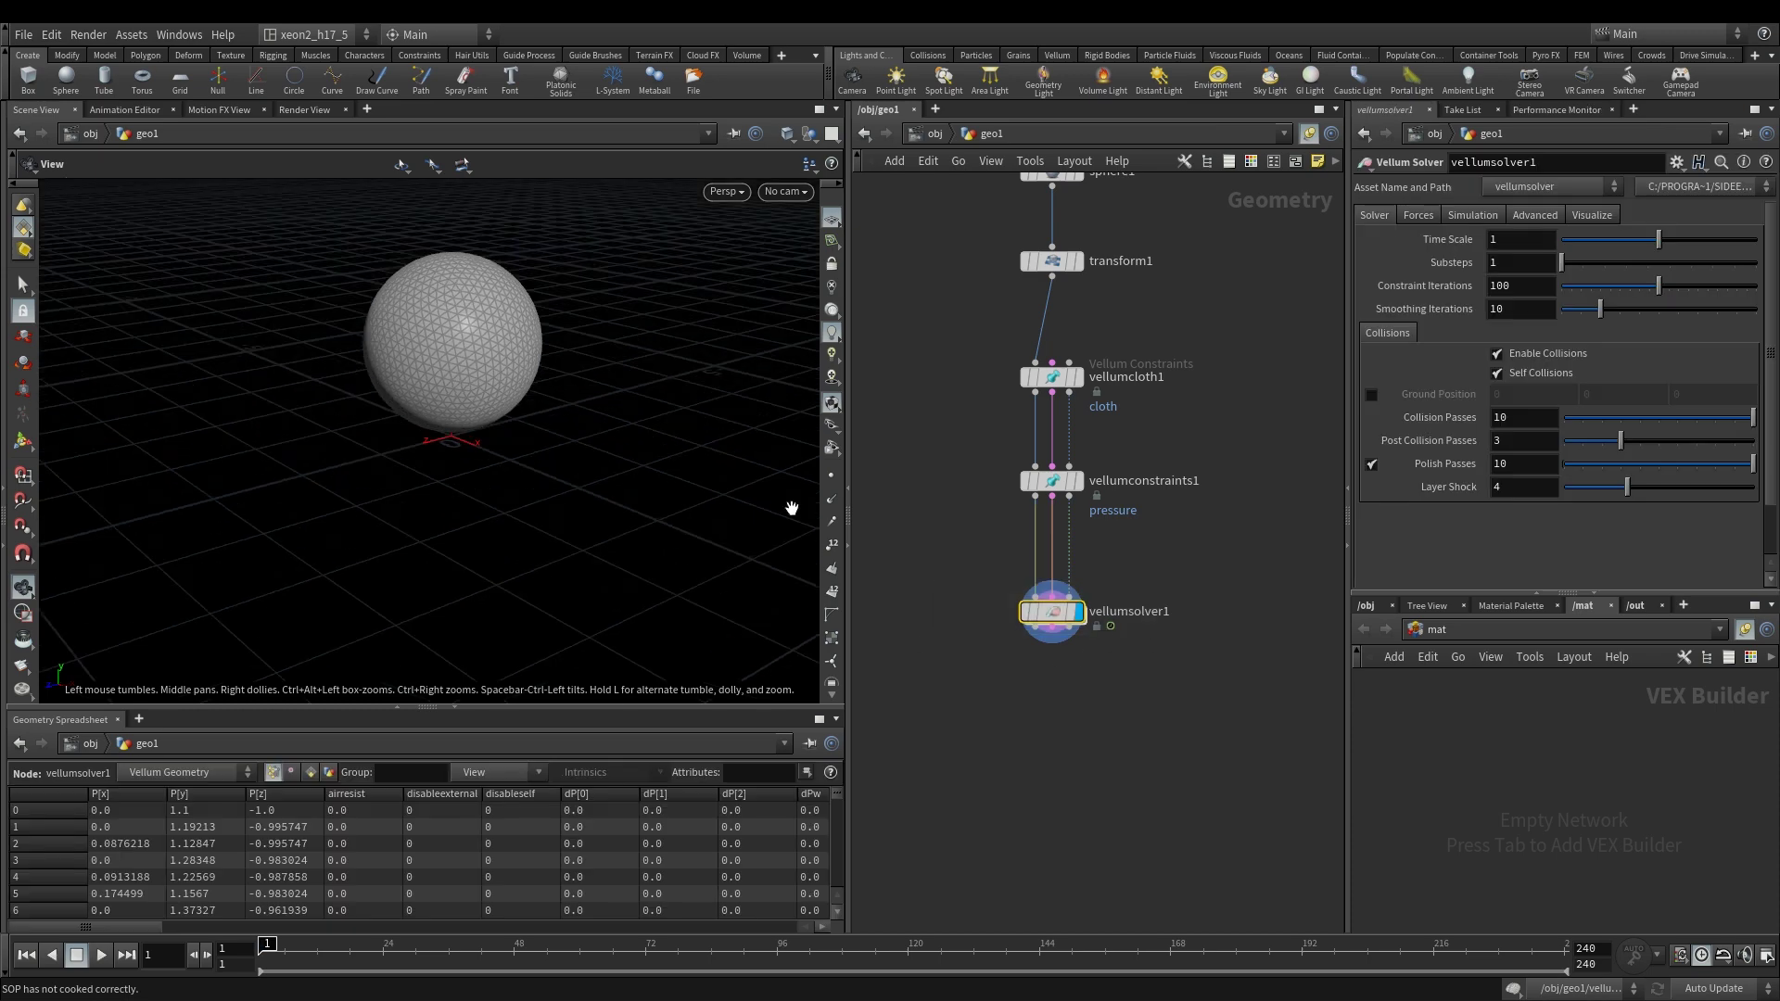
pyautogui.doubleClick(1057, 619)
pyautogui.press('u')
# Step: Enable the output group on vellumconstraints1 and name it mystretch
pyautogui.click(1052, 480)
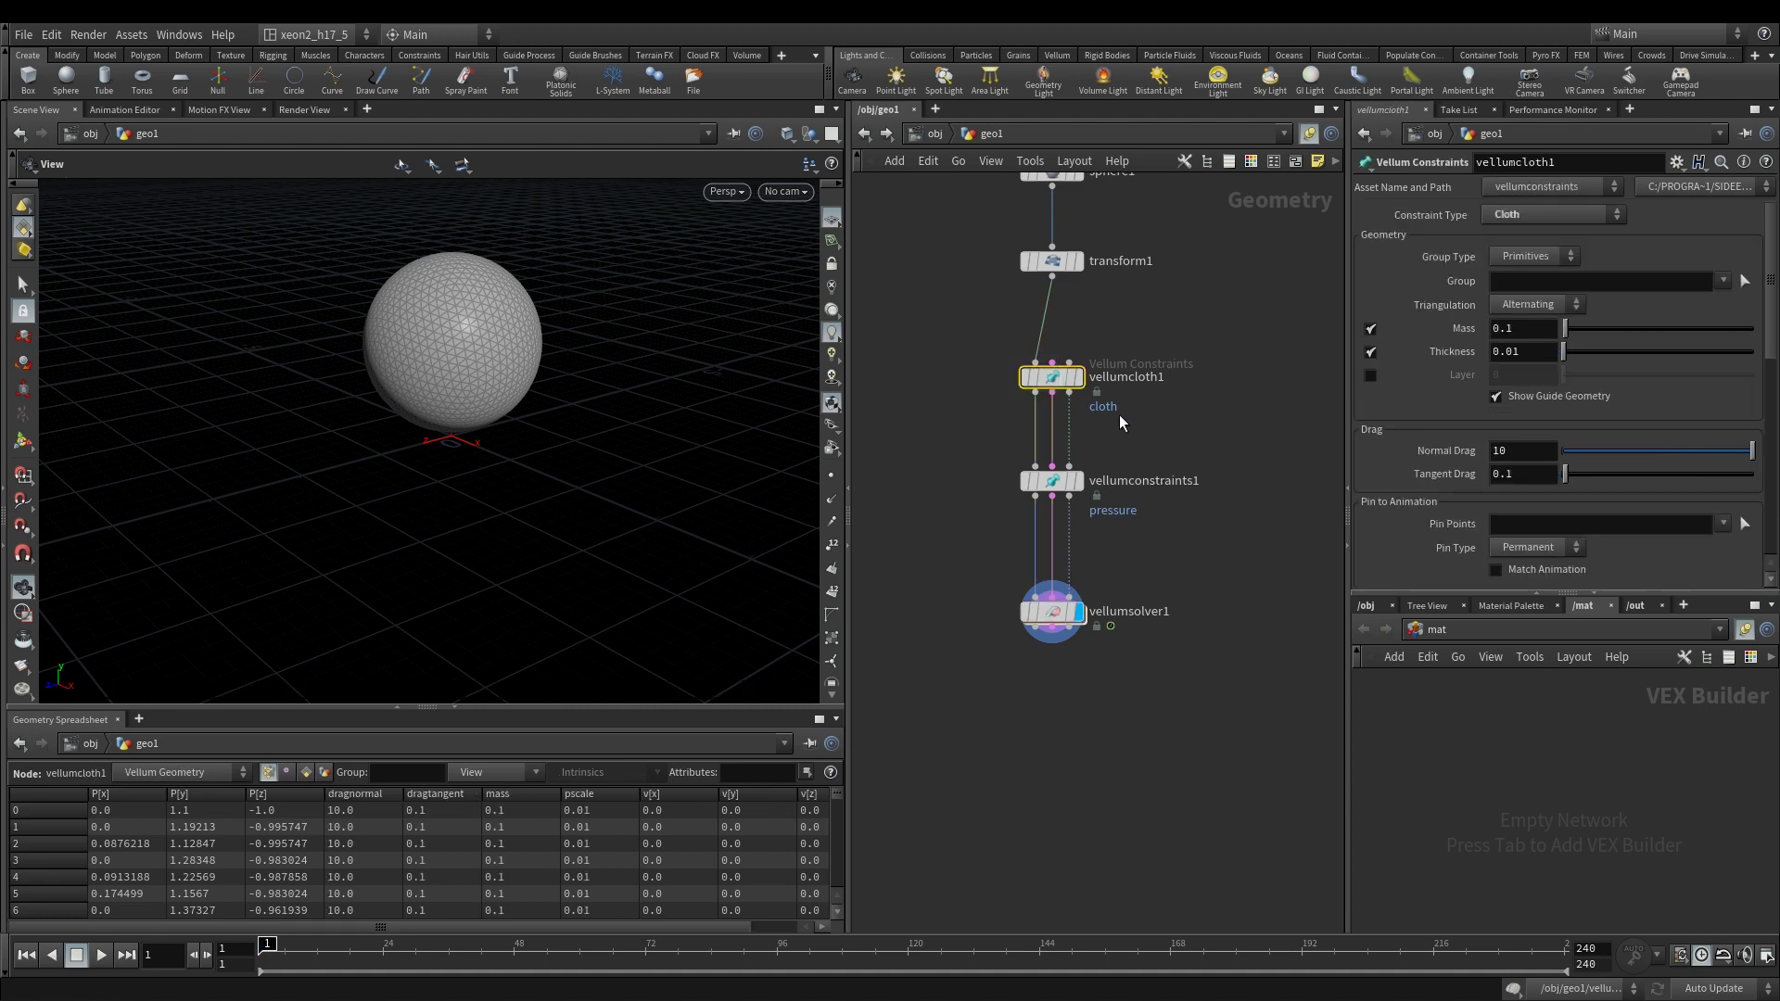
pyautogui.scroll(-3, 1442, 430)
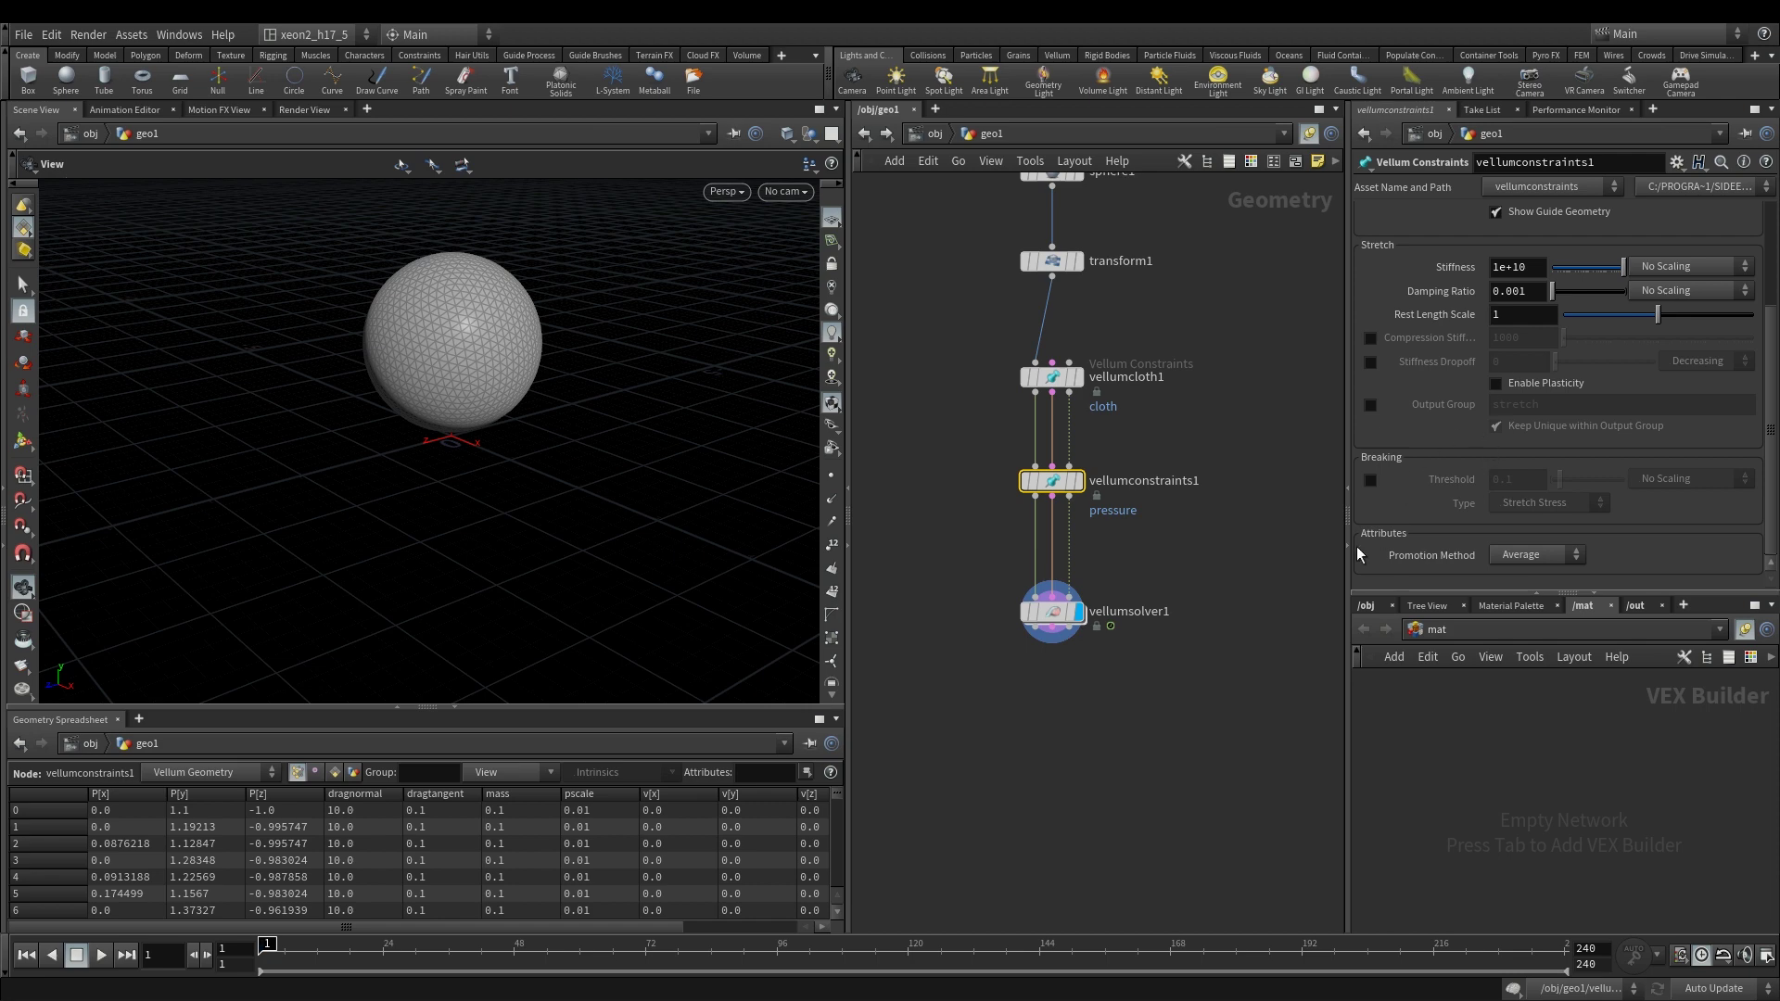
pyautogui.click(1369, 405)
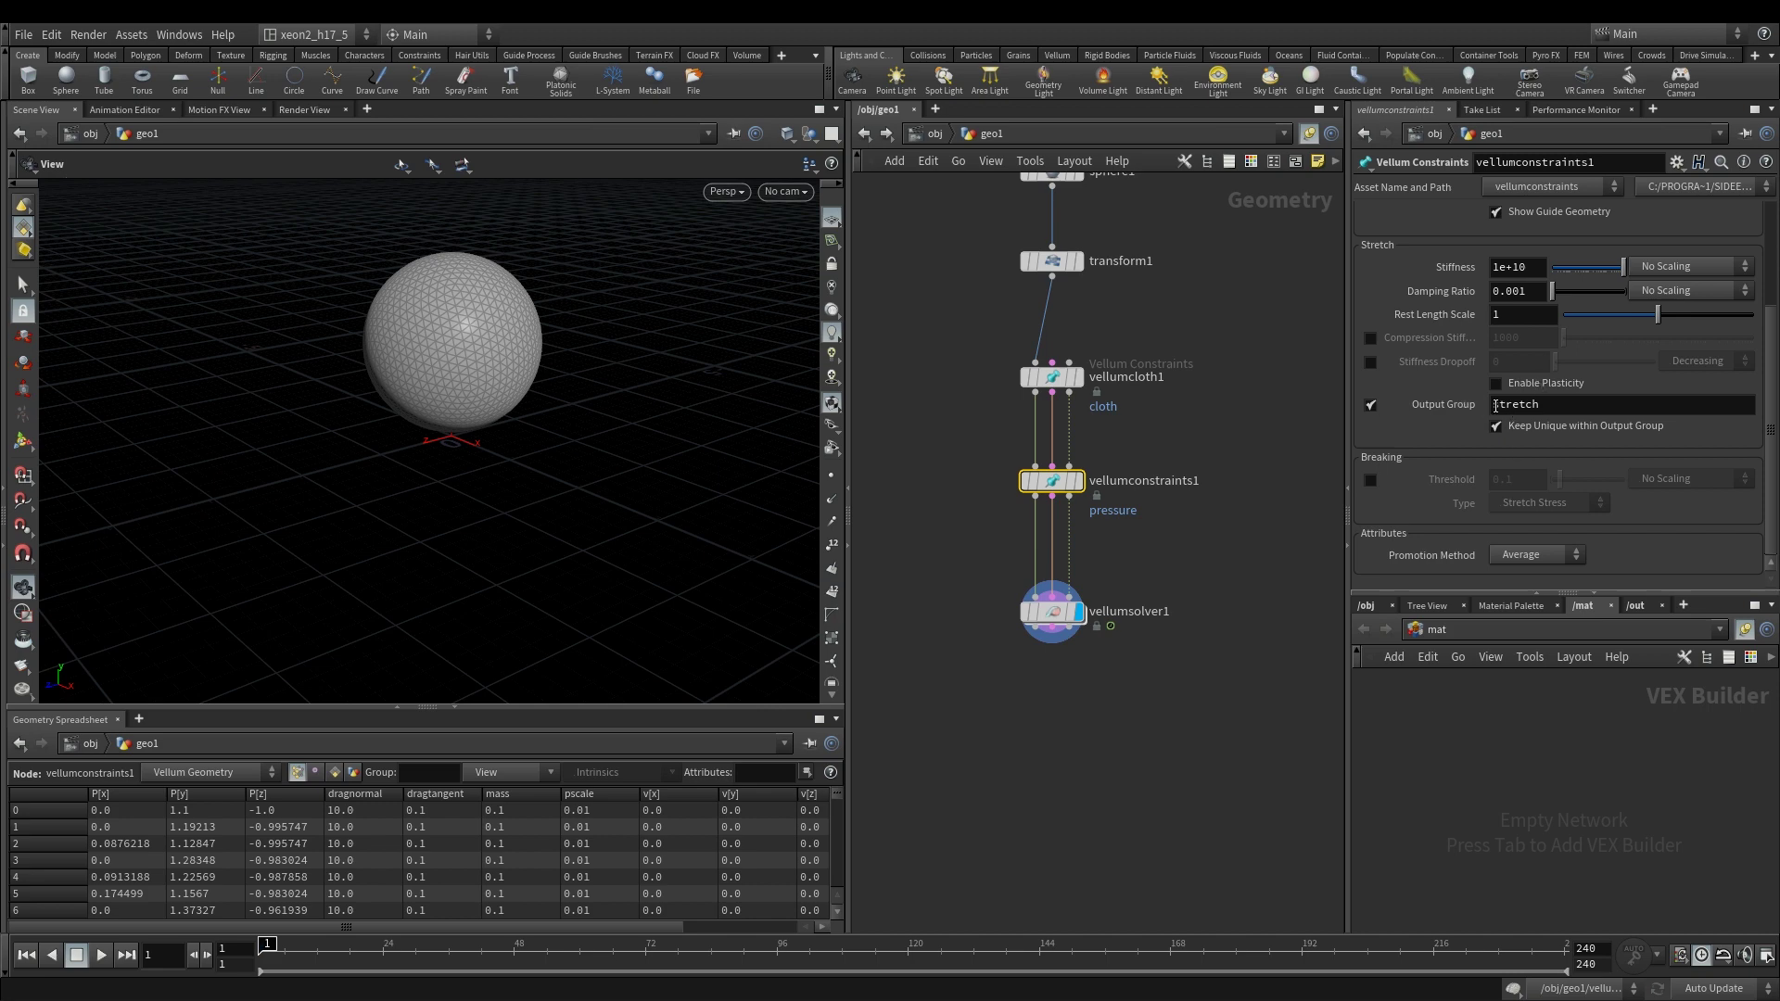
pyautogui.click(1496, 405)
pyautogui.write('my')
pyautogui.press('Return')
# Step: Inside vellumsolver1's forces network, add a Vellum Constraint Property node and wire its output into force_output
pyautogui.doubleClick(1053, 617)
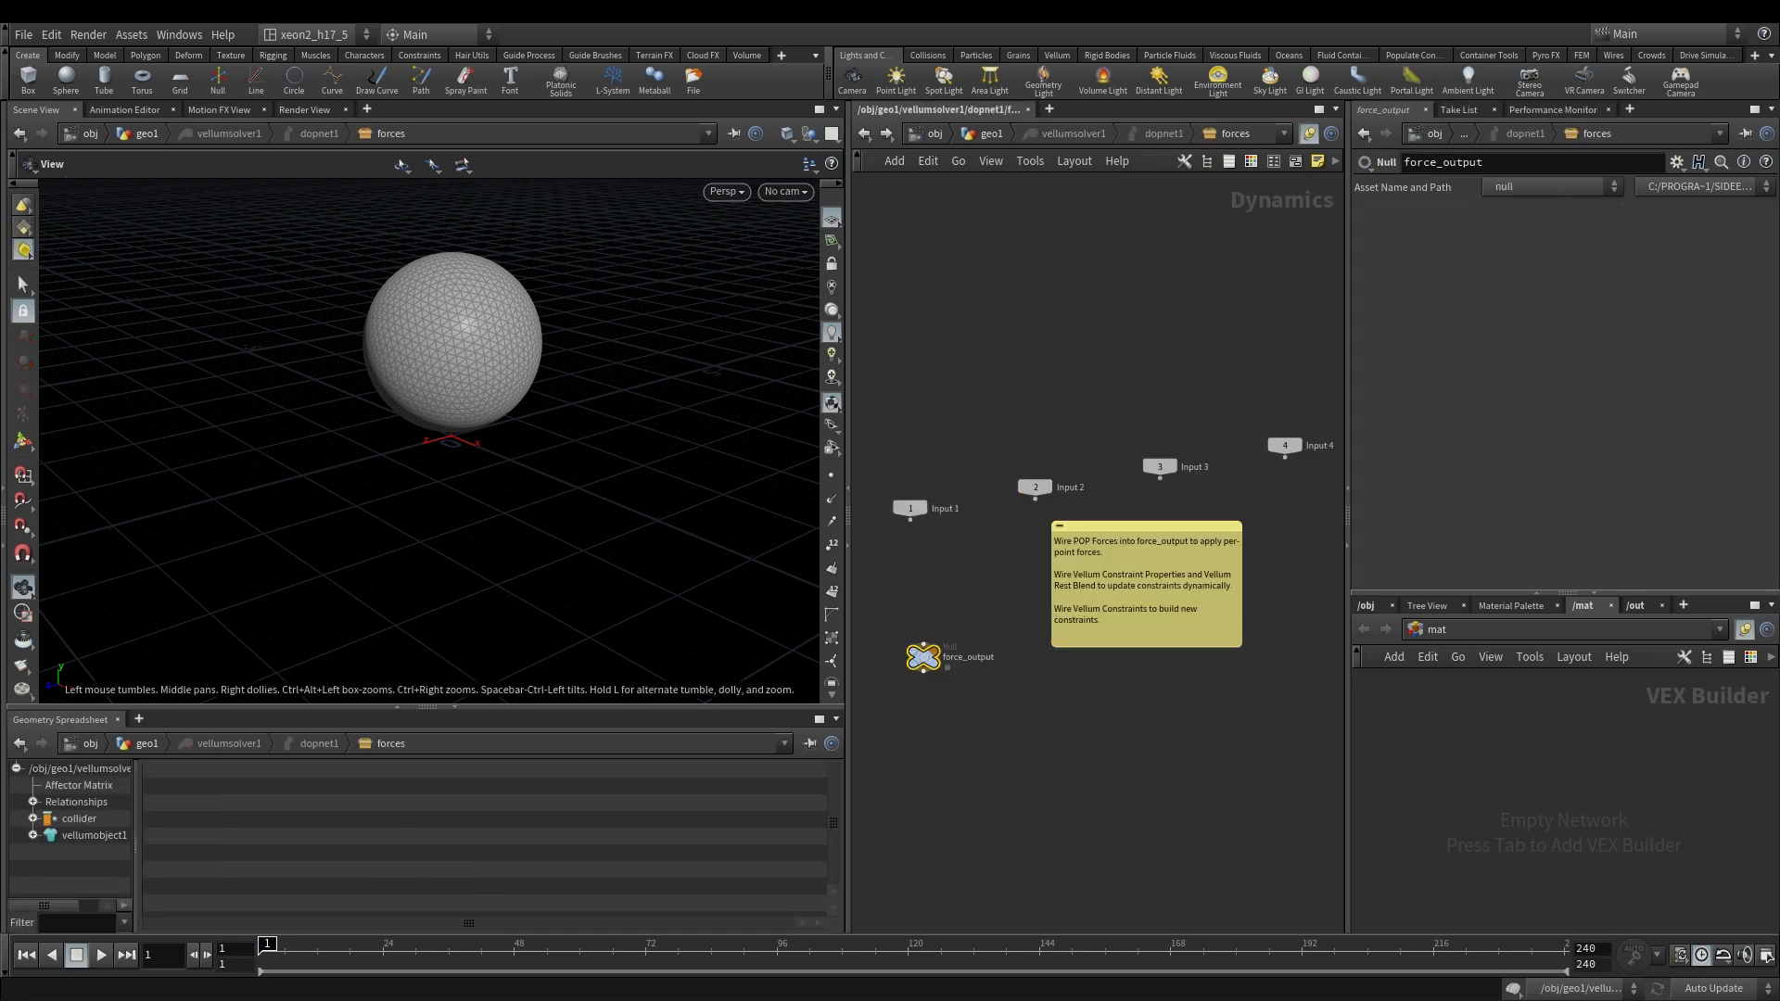
pyautogui.moveTo(926, 572); pyautogui.dragTo(1107, 593, button='middle')
pyautogui.press('Tab')
pyautogui.write('vc')
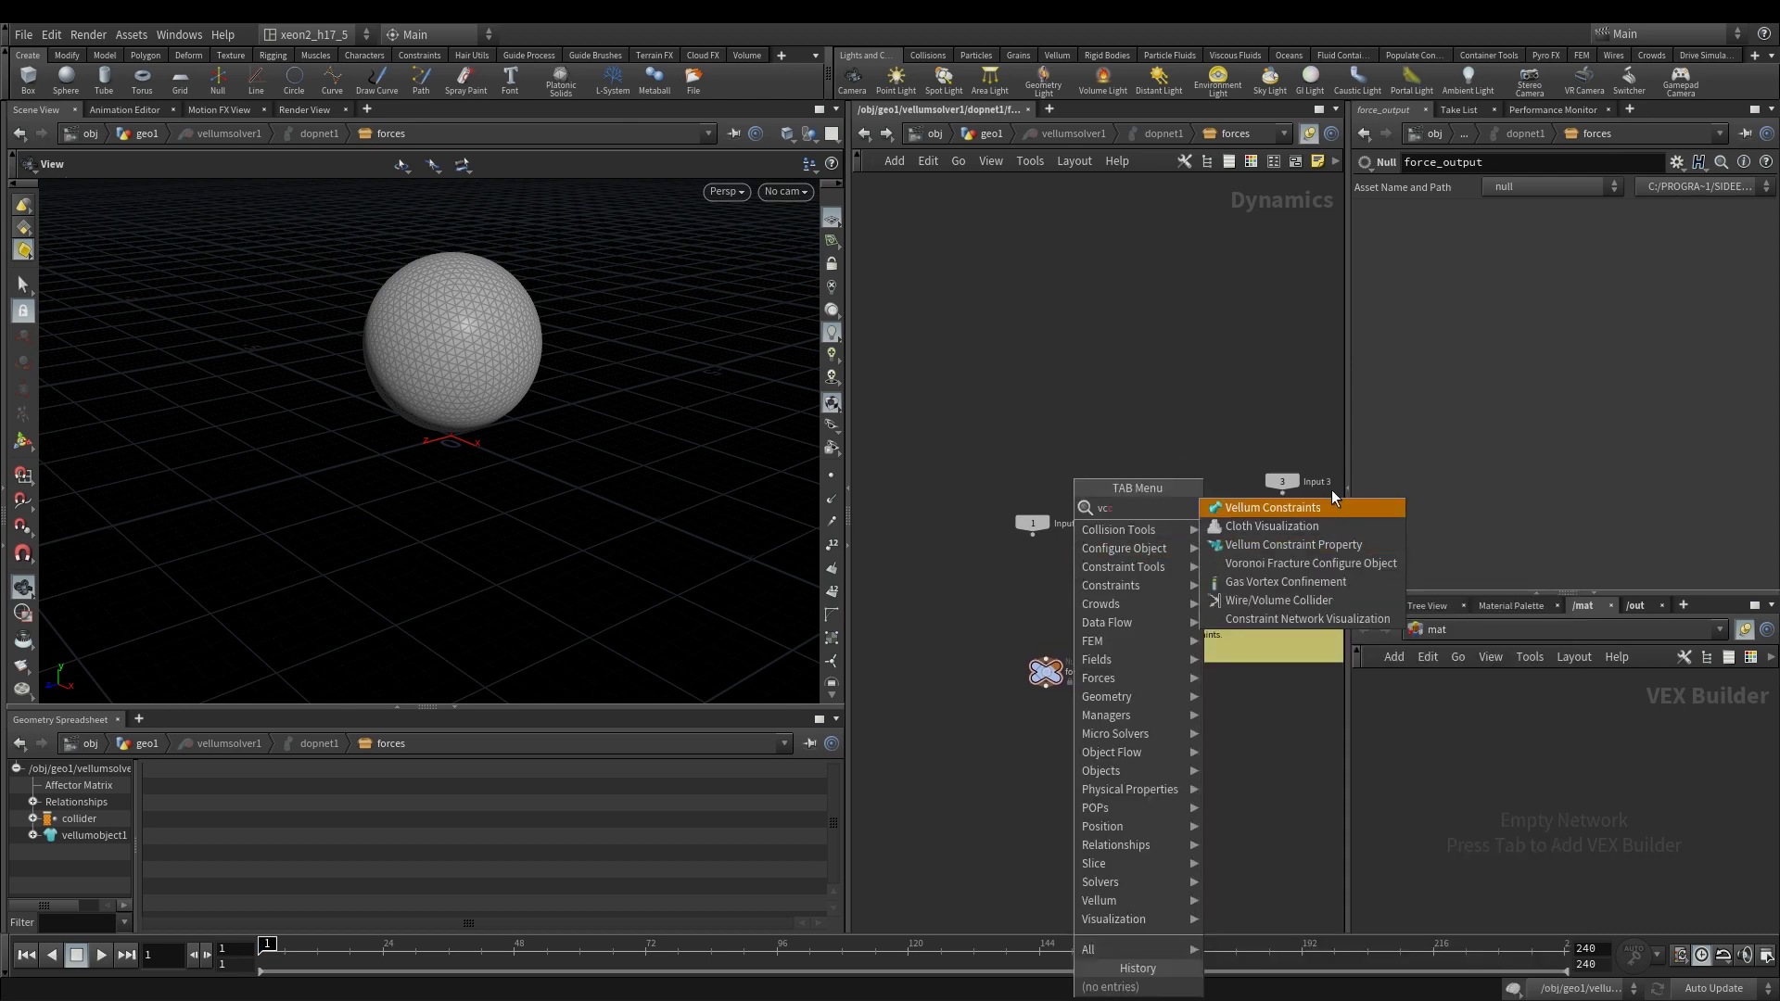
pyautogui.click(1344, 544)
pyautogui.click(1054, 569)
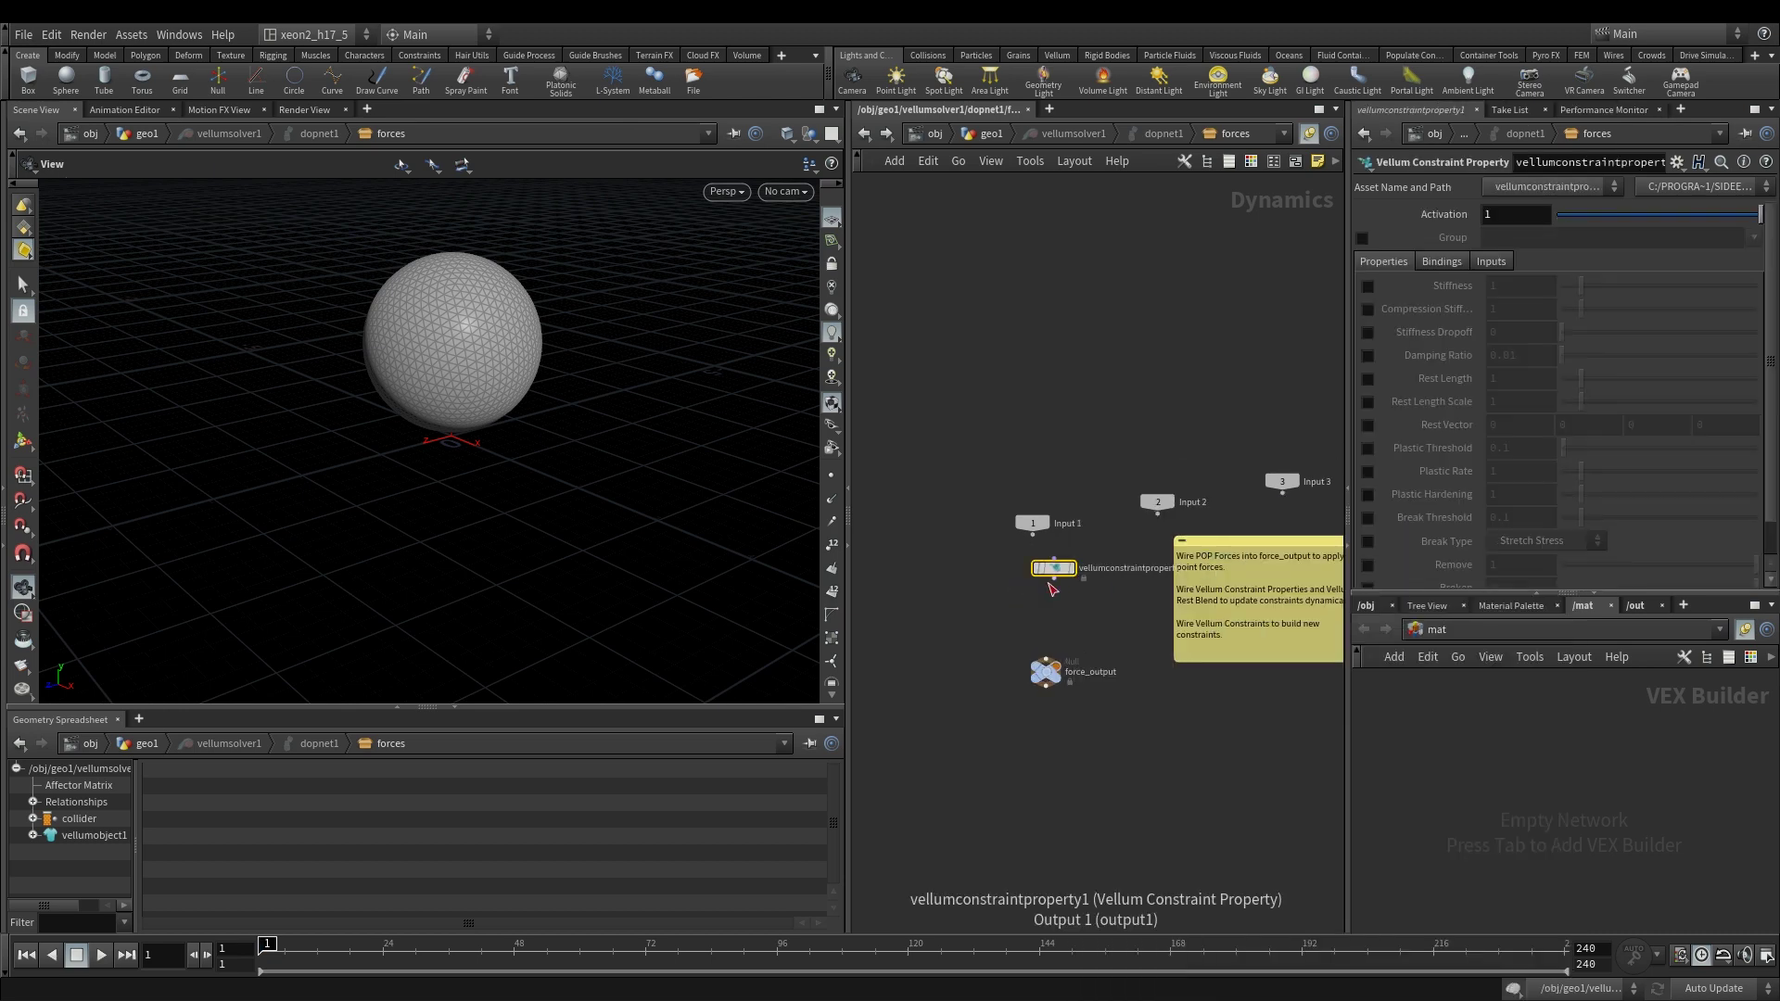
pyautogui.moveTo(1054, 578); pyautogui.dragTo(1022, 699)
pyautogui.click(1030, 686)
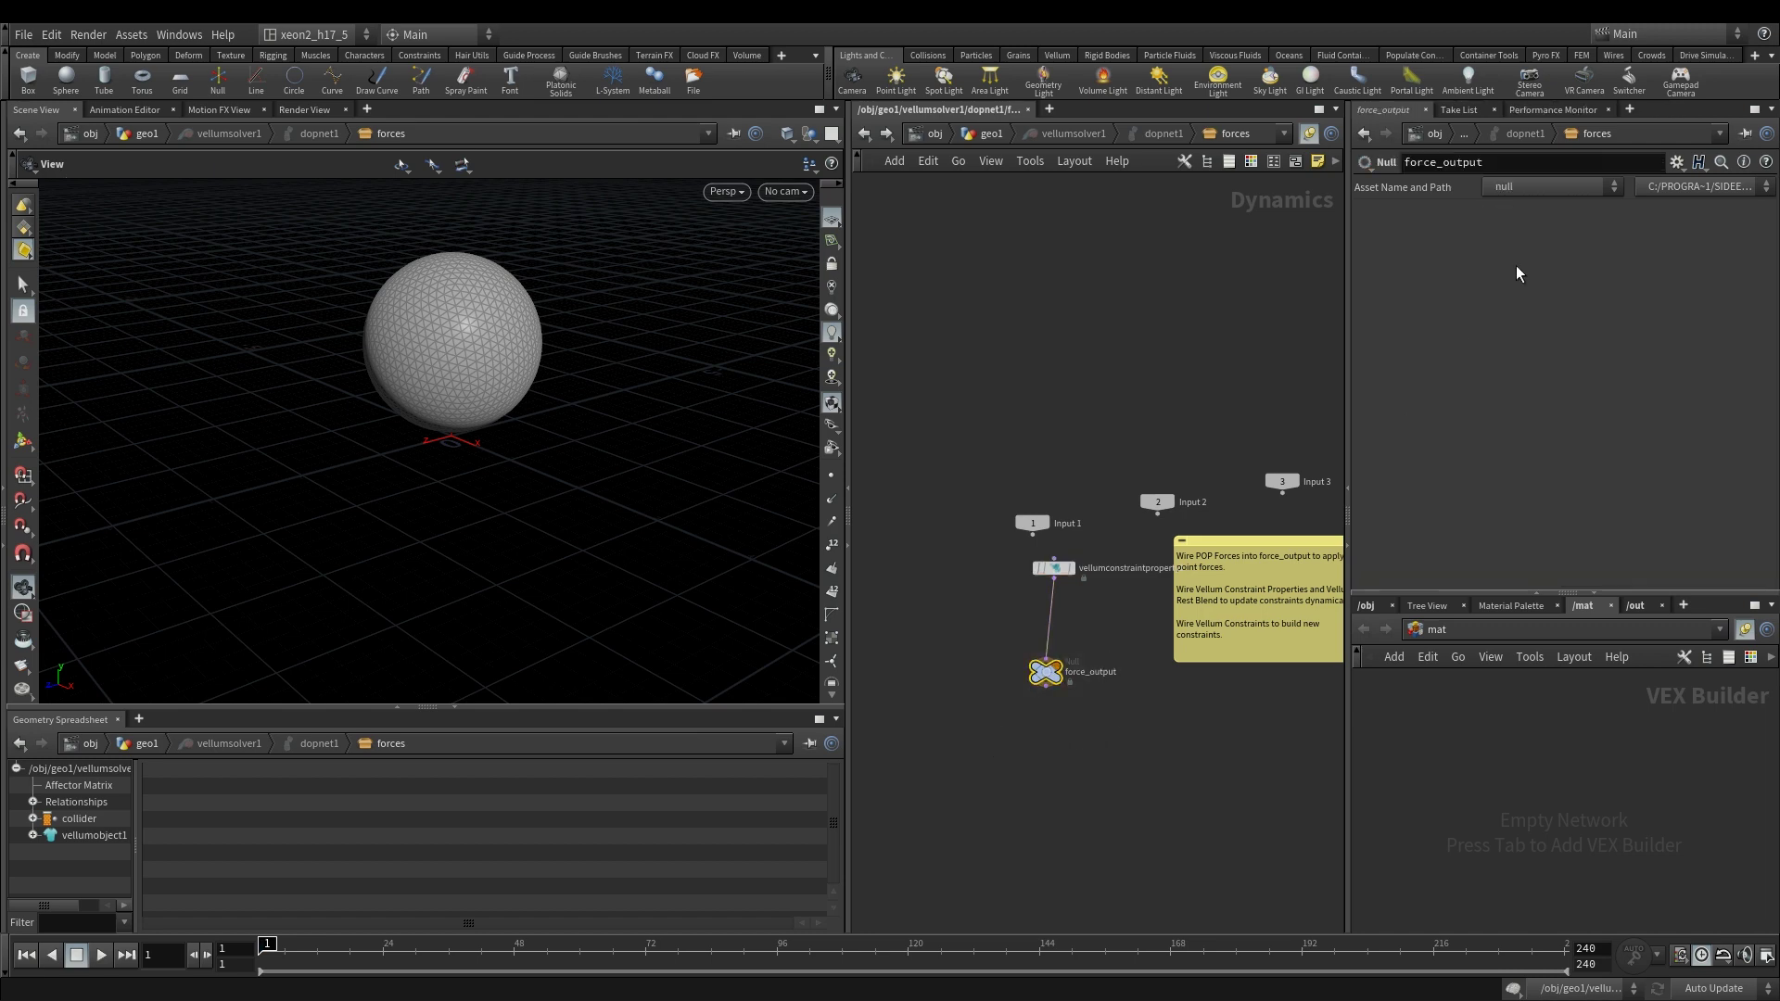
# Step: Back in geo1, bypass vellumconstraints1 and enable the ground position on vellumsolver1
pyautogui.click(991, 134)
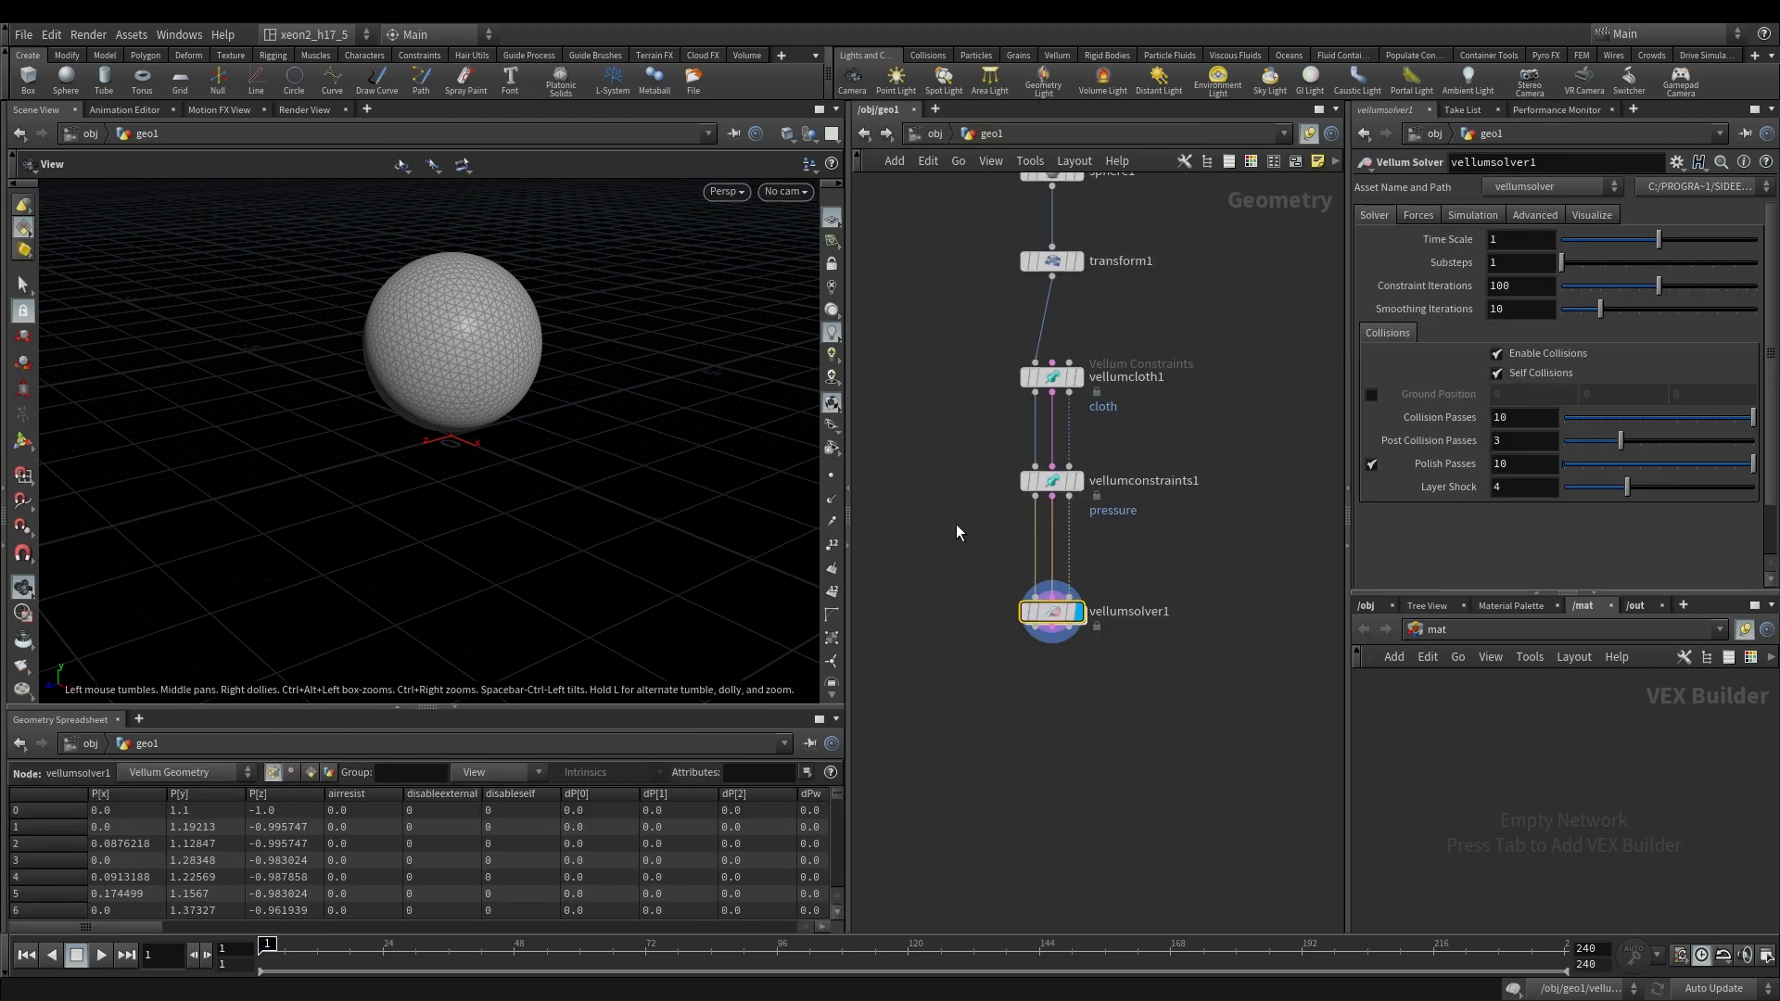
pyautogui.click(1024, 481)
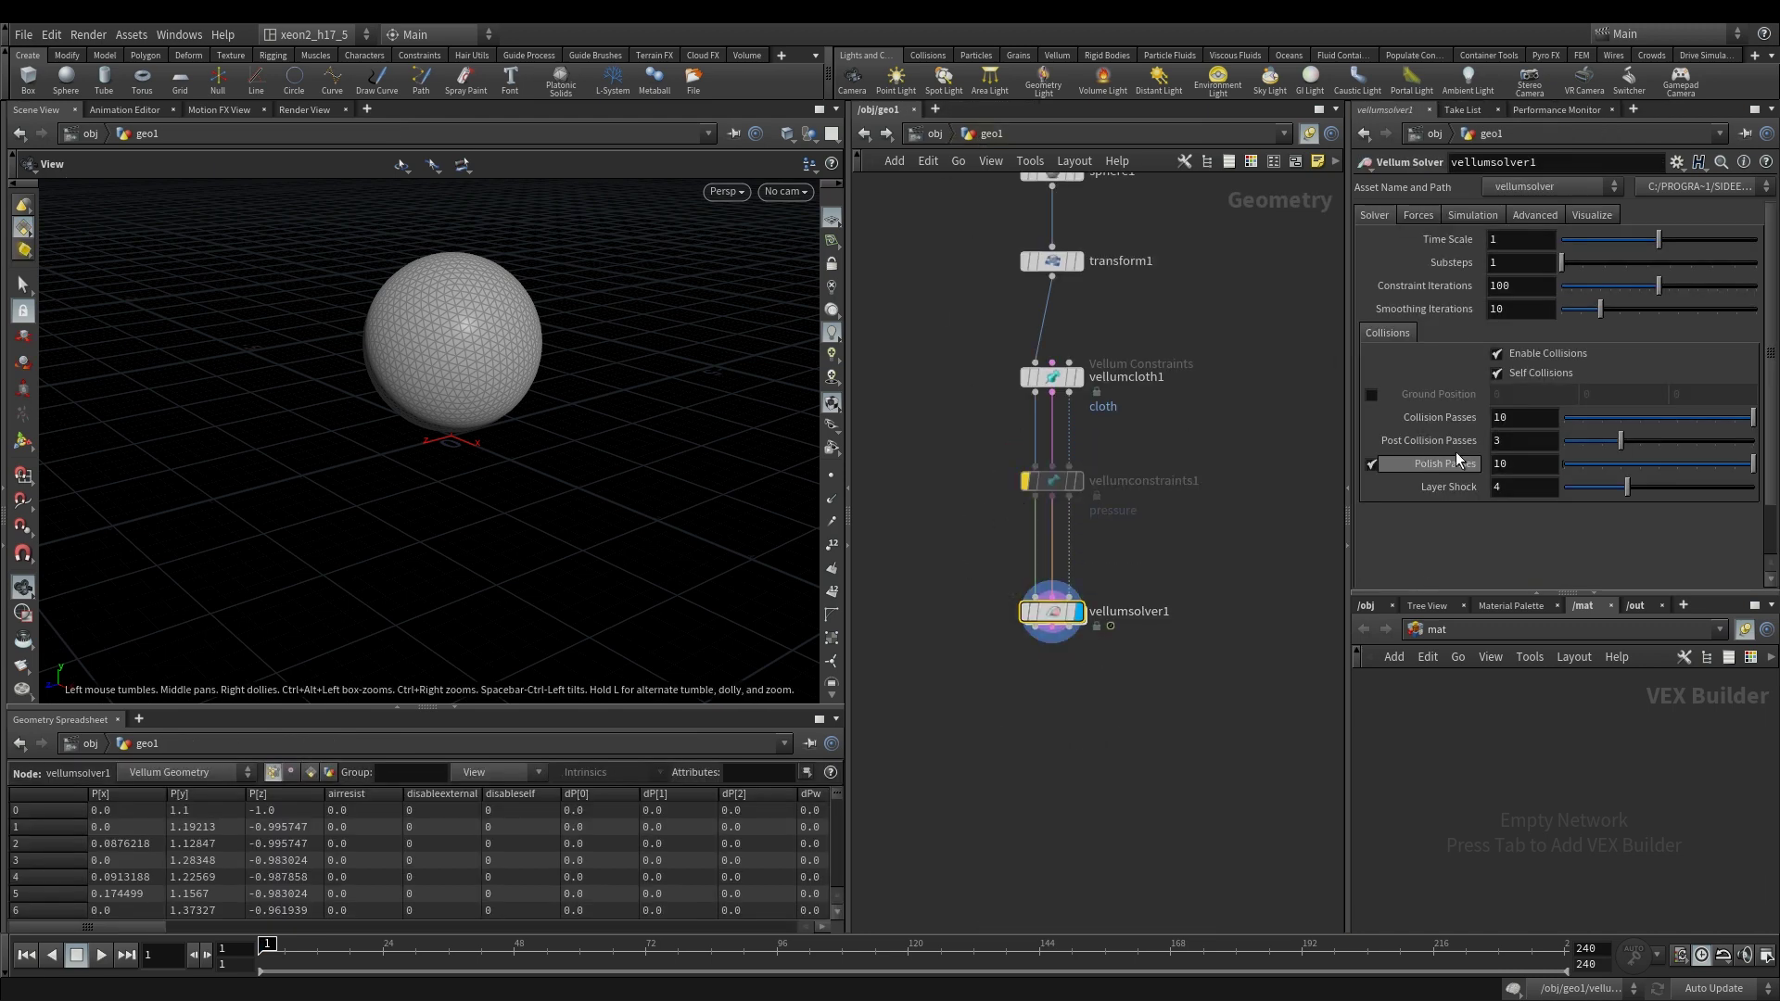
pyautogui.click(1371, 395)
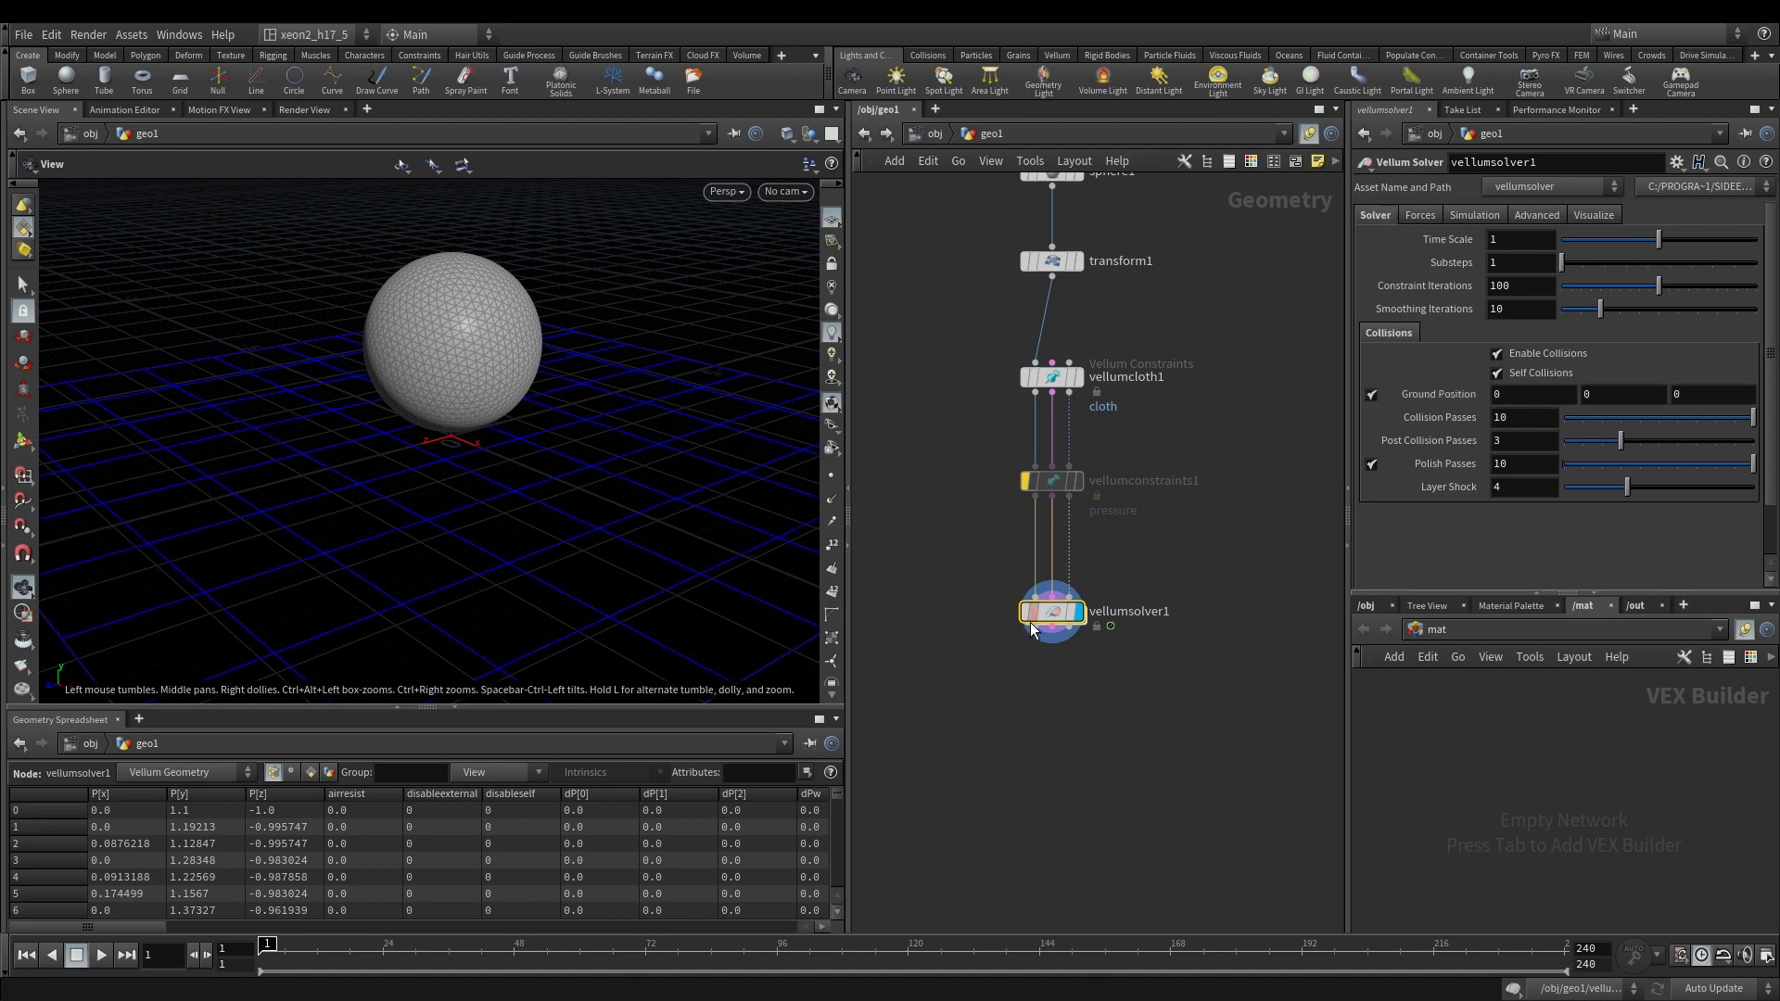
# Step: Disconnect the Vellum Constraint Property from force_output inside the solver and return to geo1
pyautogui.doubleClick(1049, 613)
pyautogui.press('y')
pyautogui.moveTo(984, 635); pyautogui.dragTo(1065, 614)
pyautogui.click(991, 133)
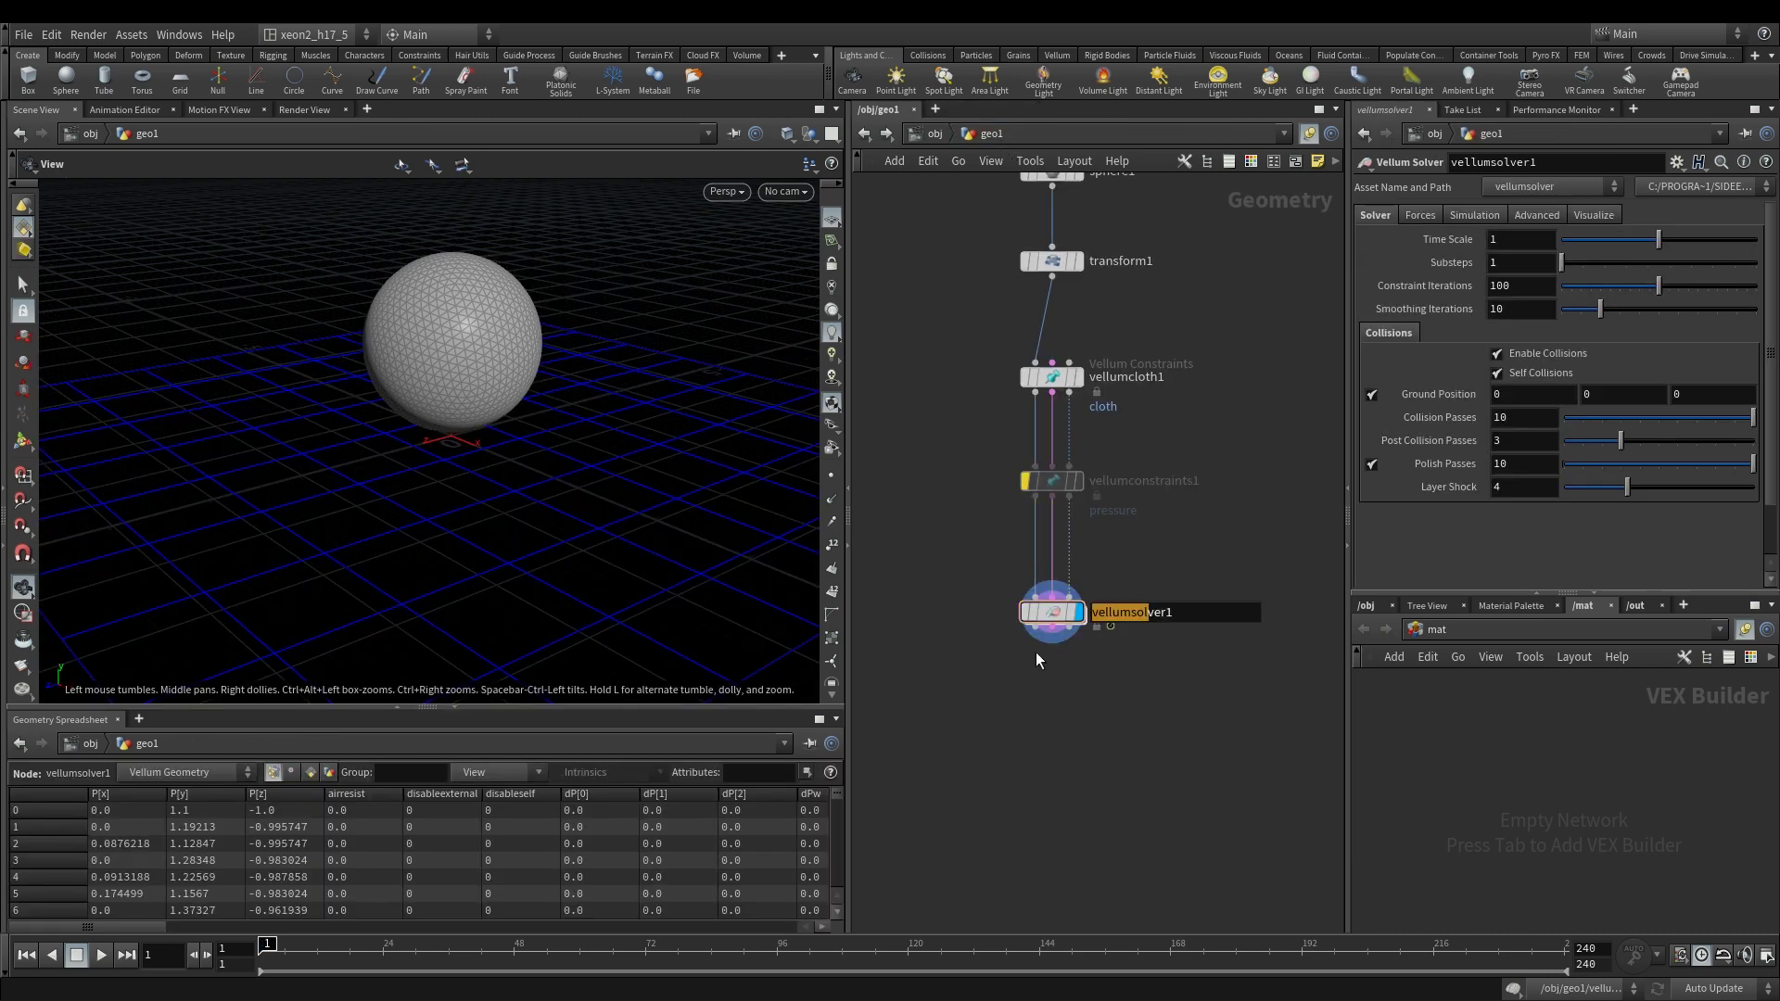
pyautogui.click(1144, 653)
pyautogui.moveTo(972, 601); pyautogui.dragTo(1120, 665)
# Step: Play the cloth simulation without the pressure constraint, inspect how it collides with the ground and return to frame 1
pyautogui.moveTo(704, 434); pyautogui.dragTo(707, 385)
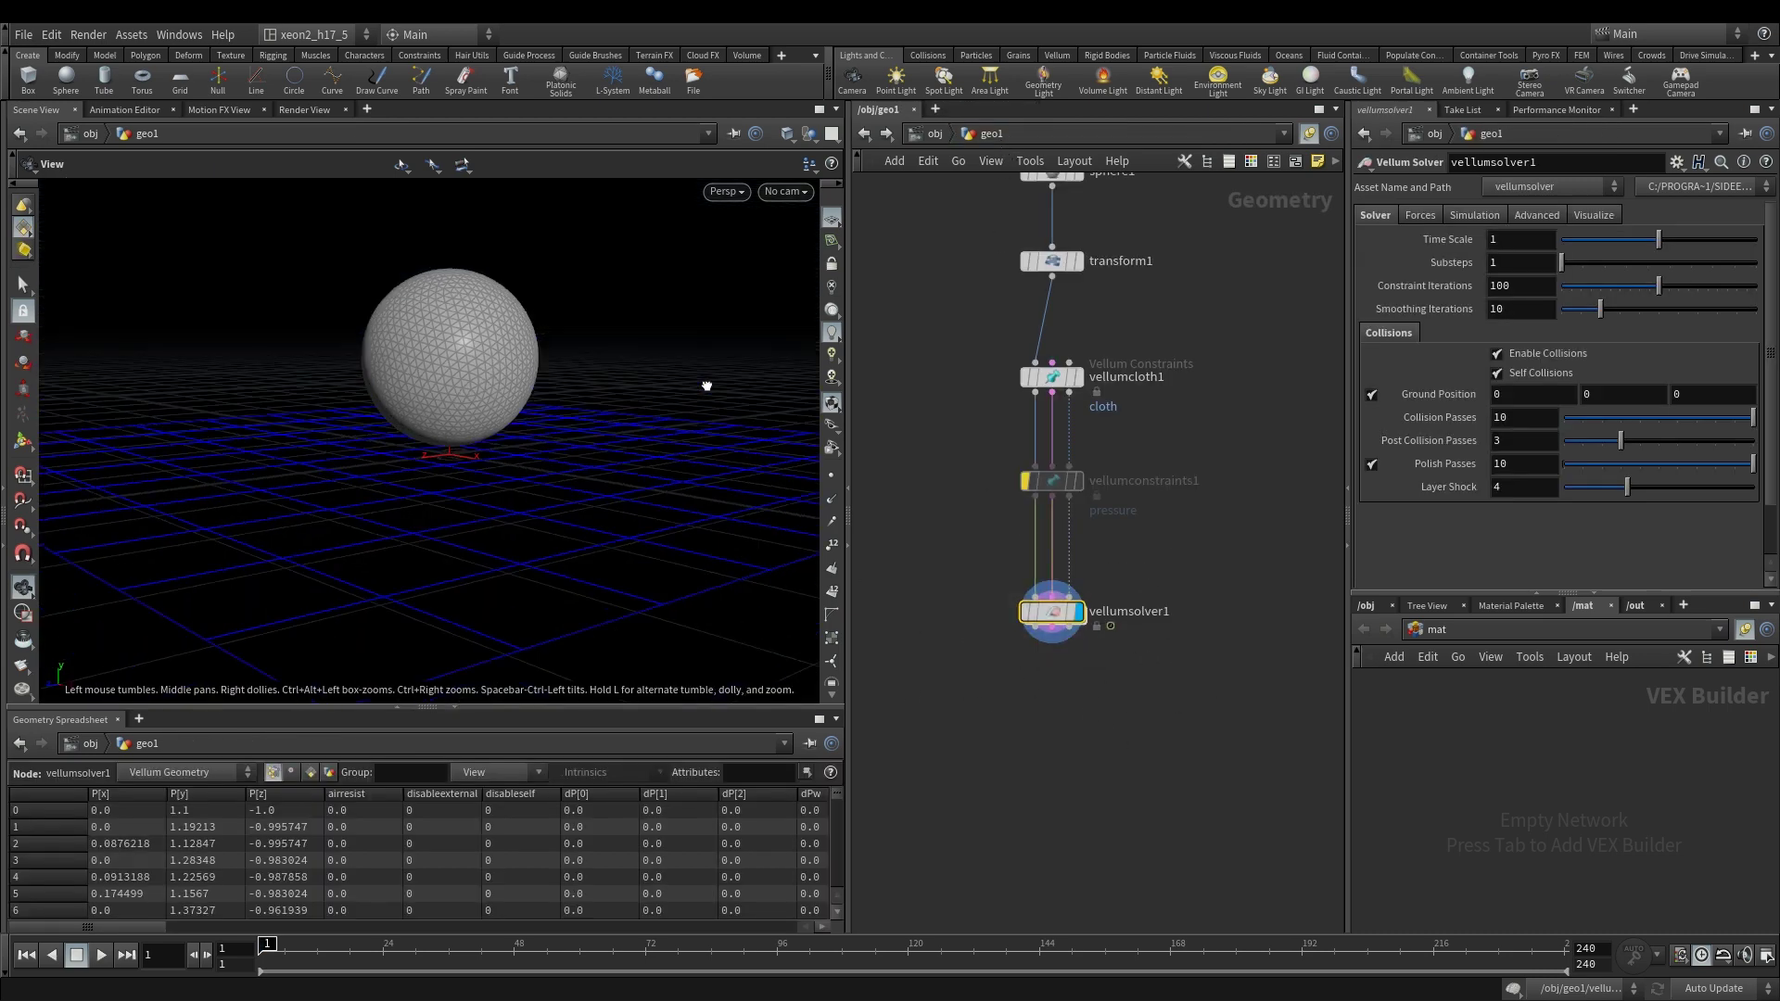
pyautogui.press('Up')
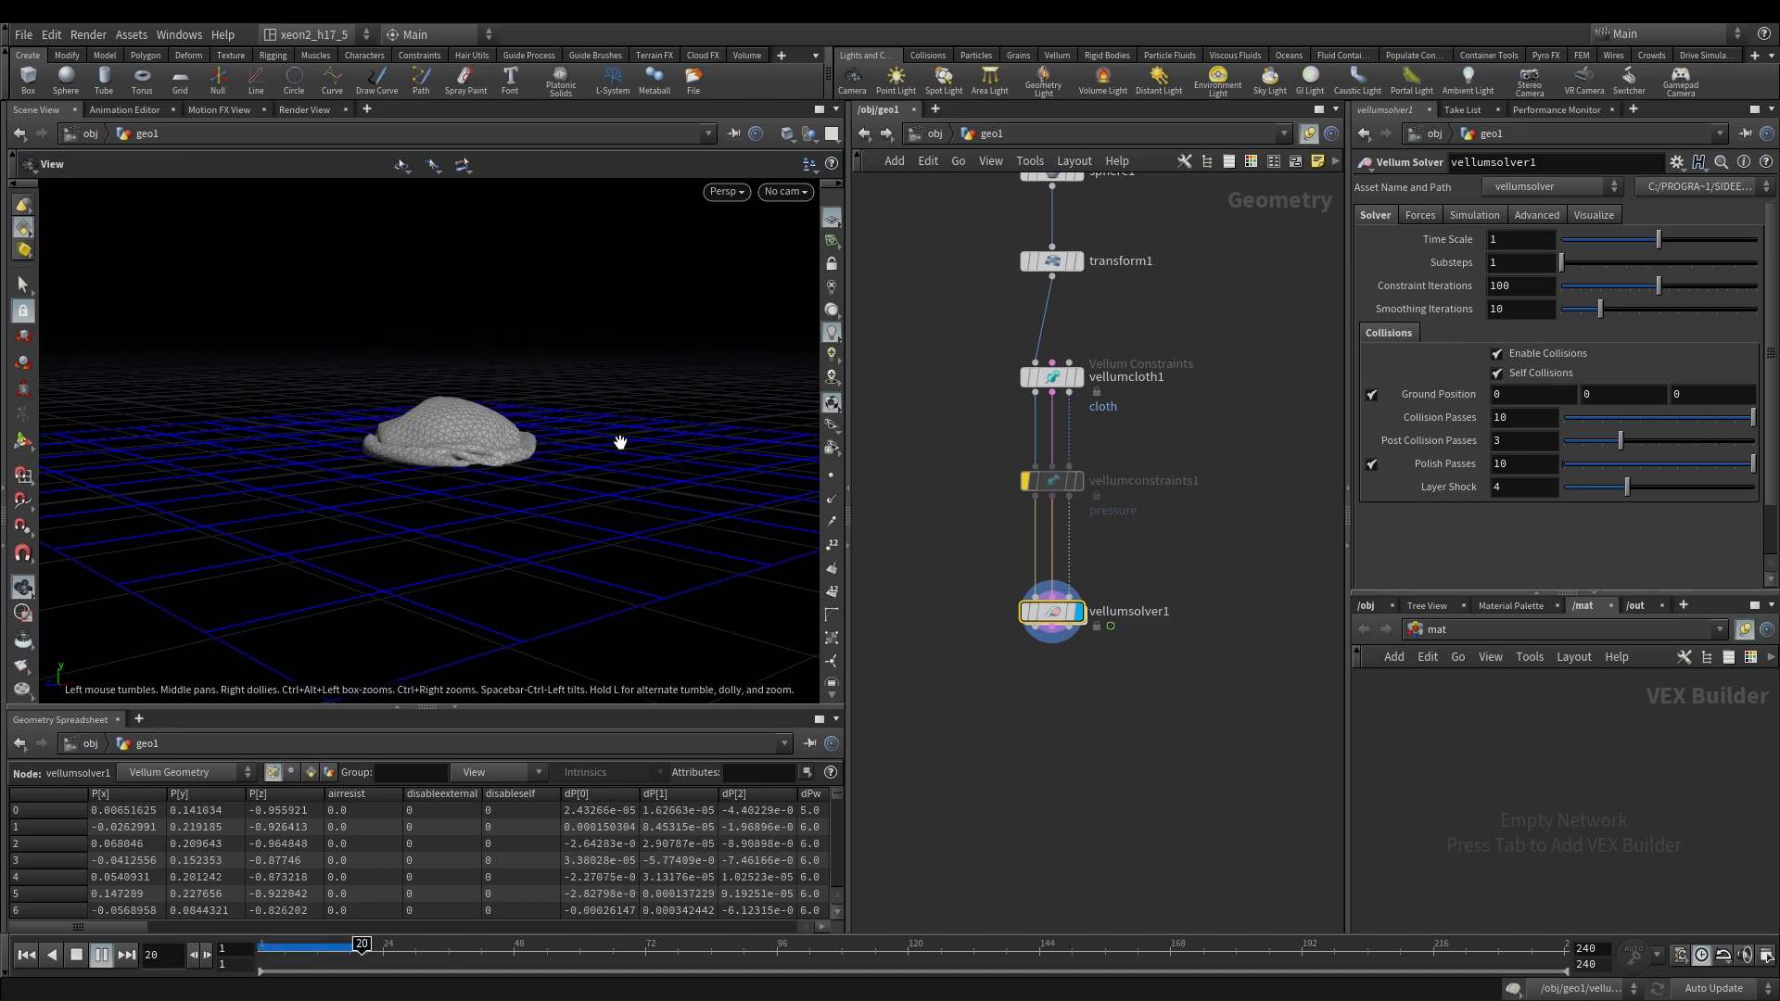
pyautogui.moveTo(596, 397); pyautogui.dragTo(609, 445)
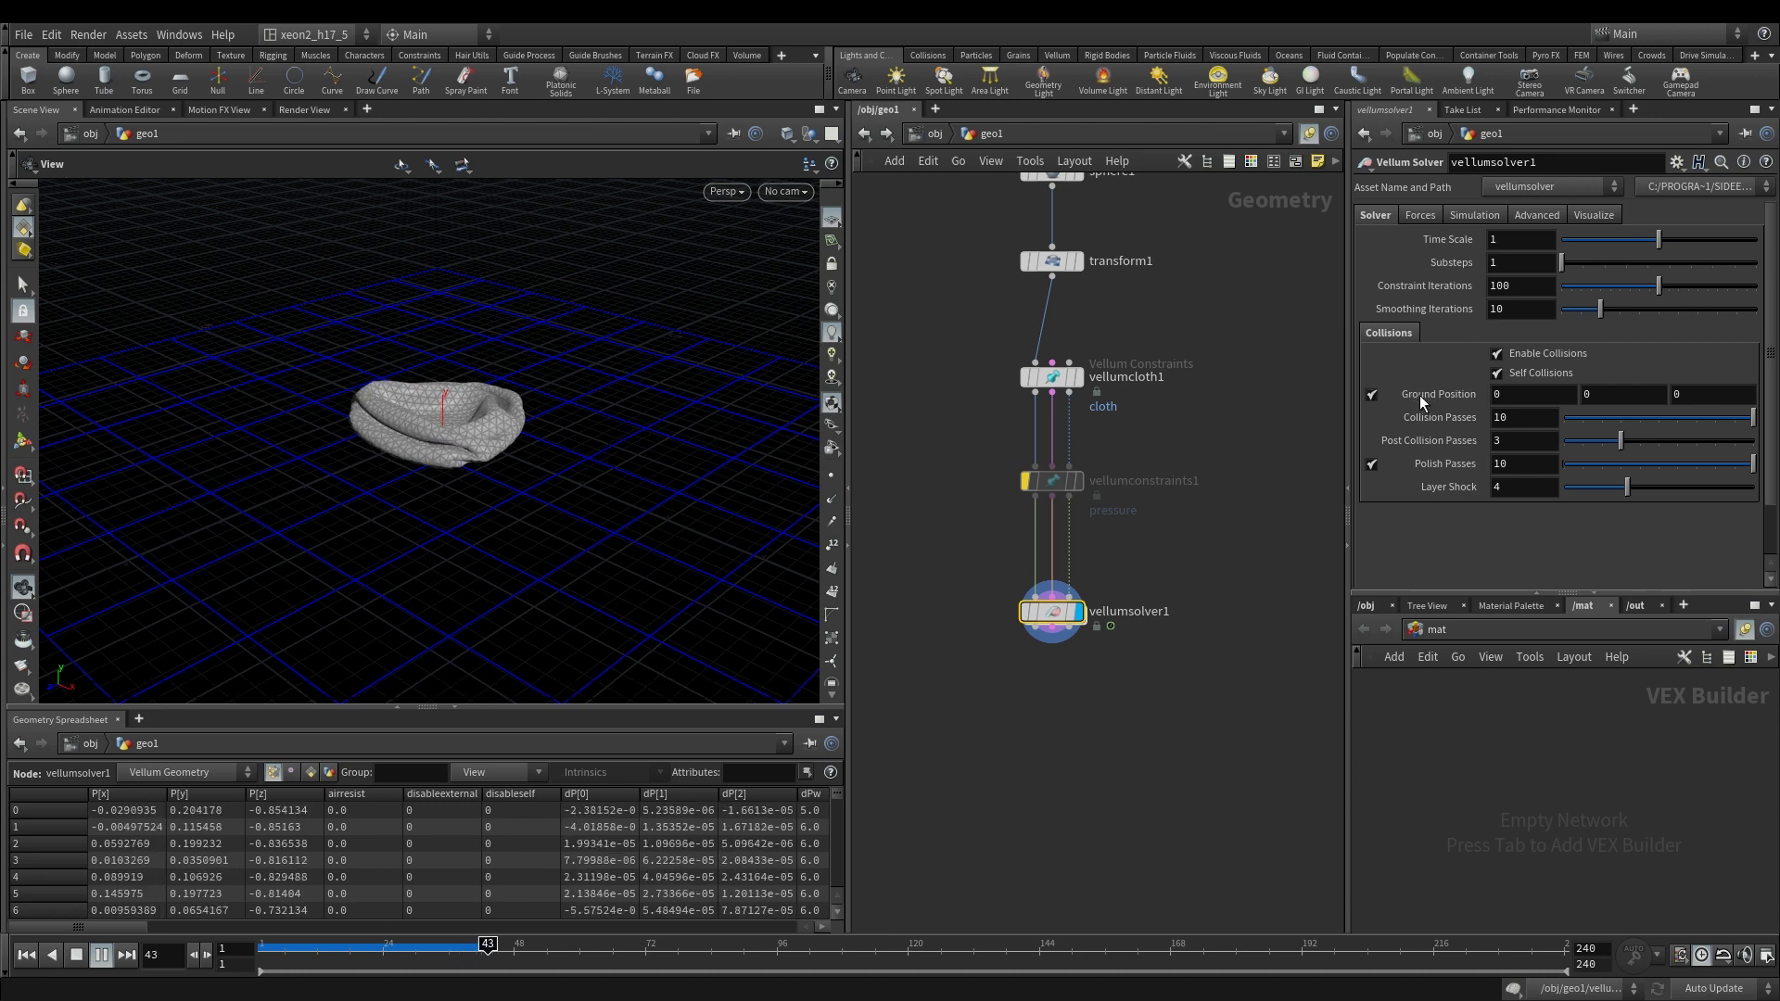
pyautogui.hotkey('ctrl', 'Up')
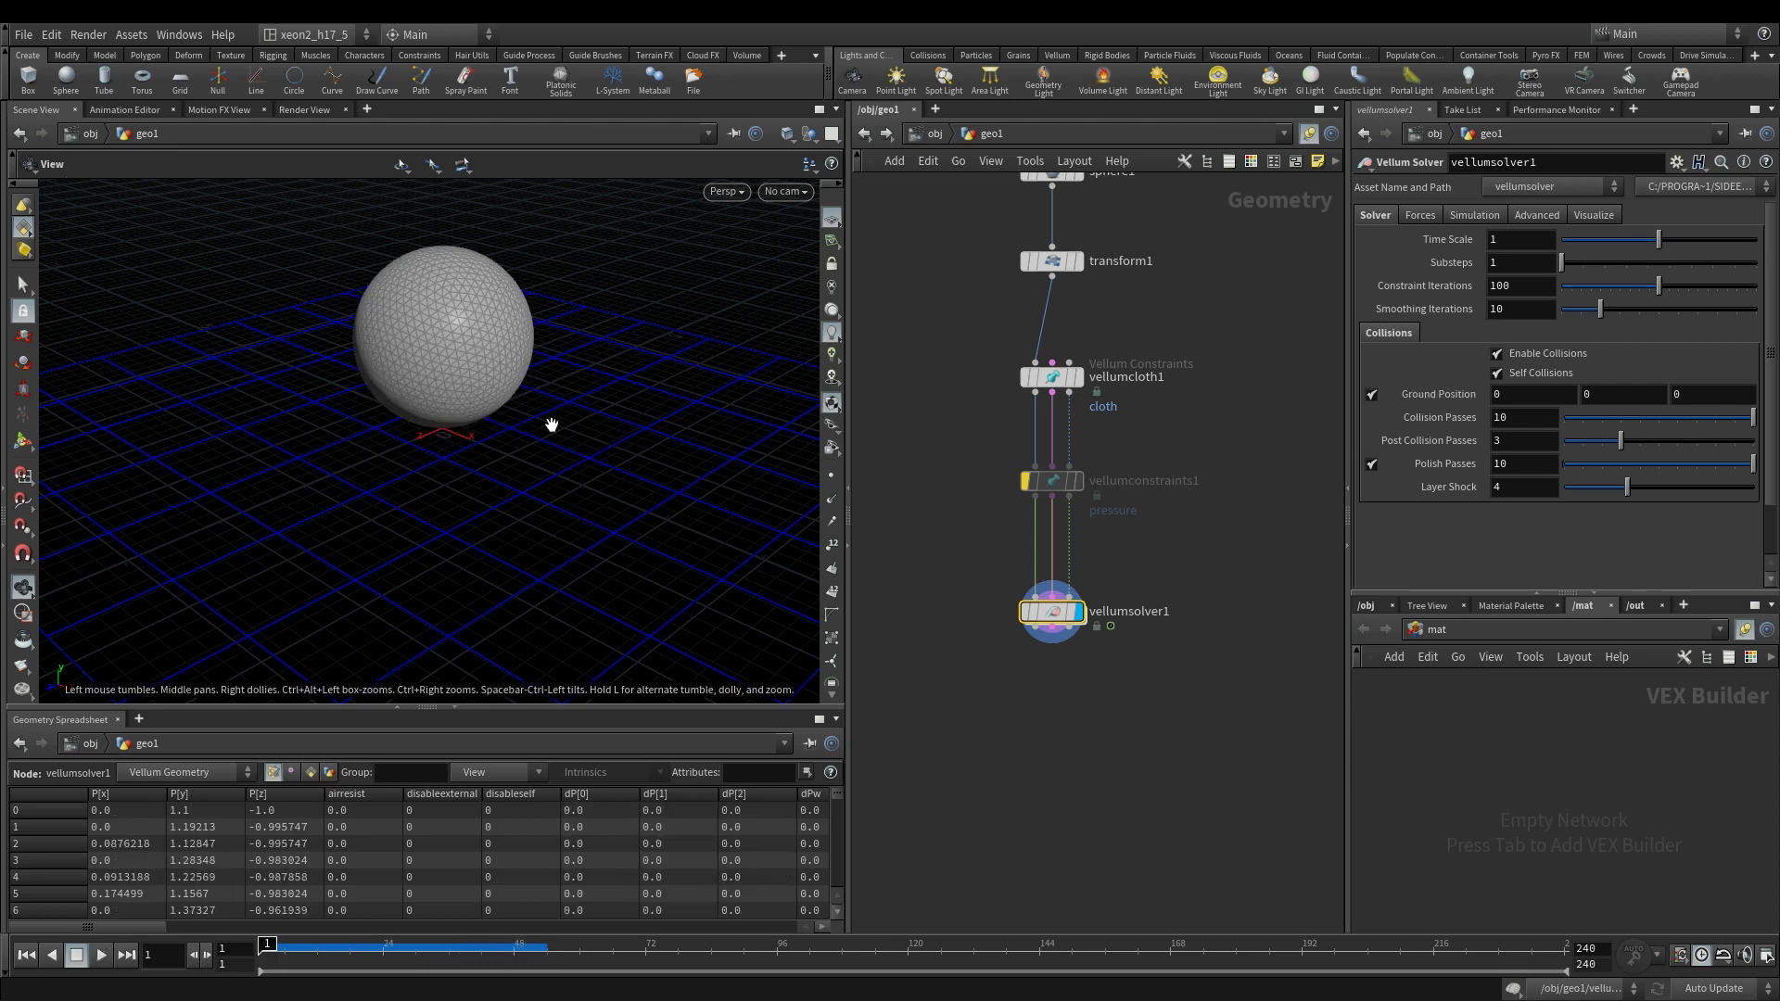
pyautogui.moveTo(506, 414); pyautogui.dragTo(565, 362)
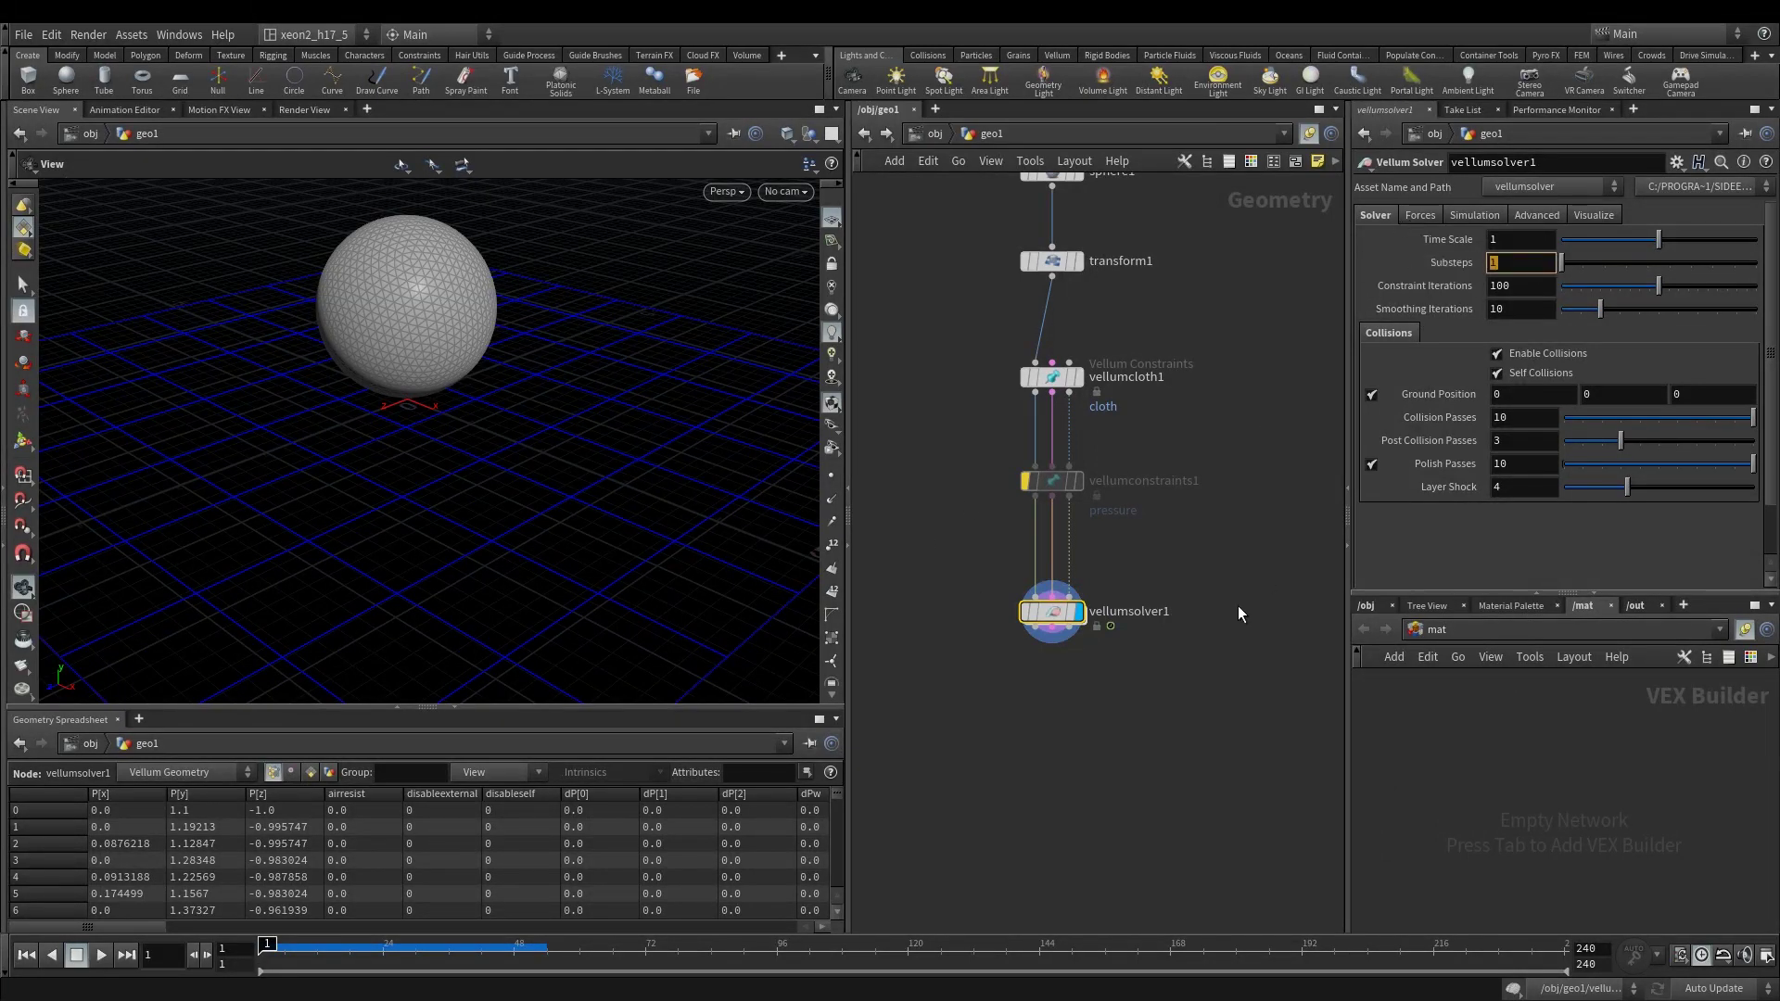
# Step: Set vellumsolver1's substeps to 4
pyautogui.write('4')
pyautogui.press('Return')
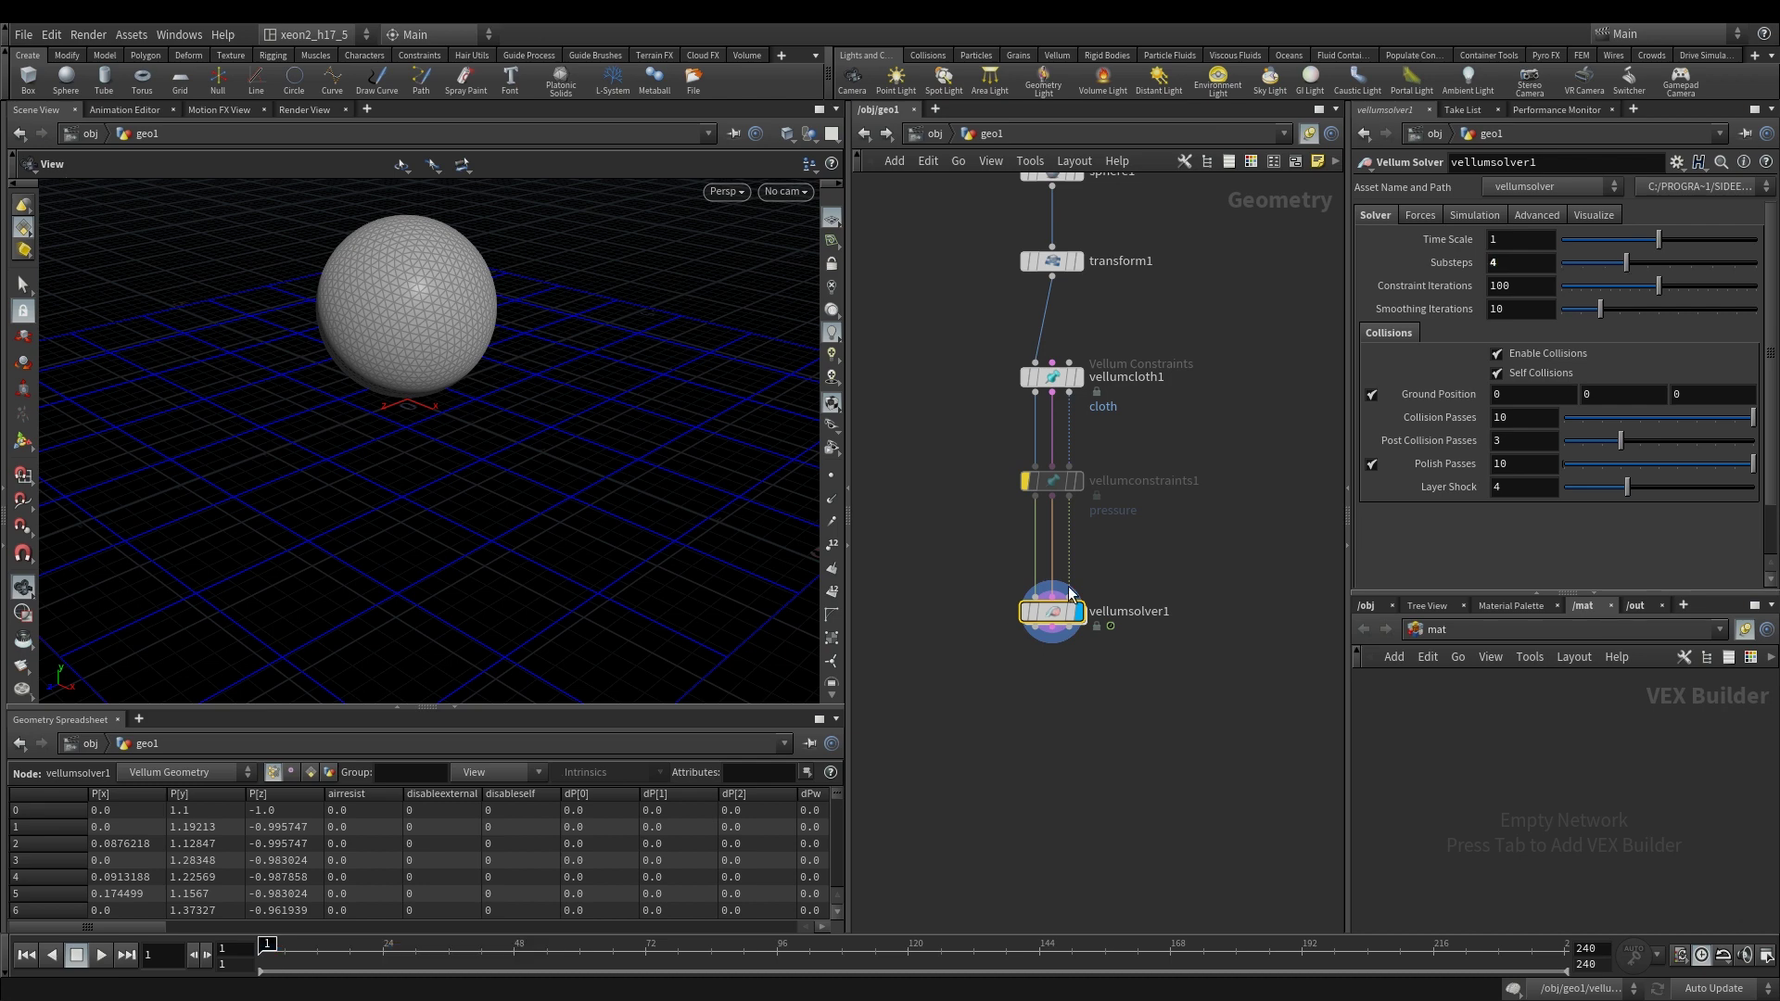
pyautogui.doubleClick(1050, 608)
pyautogui.press('u')
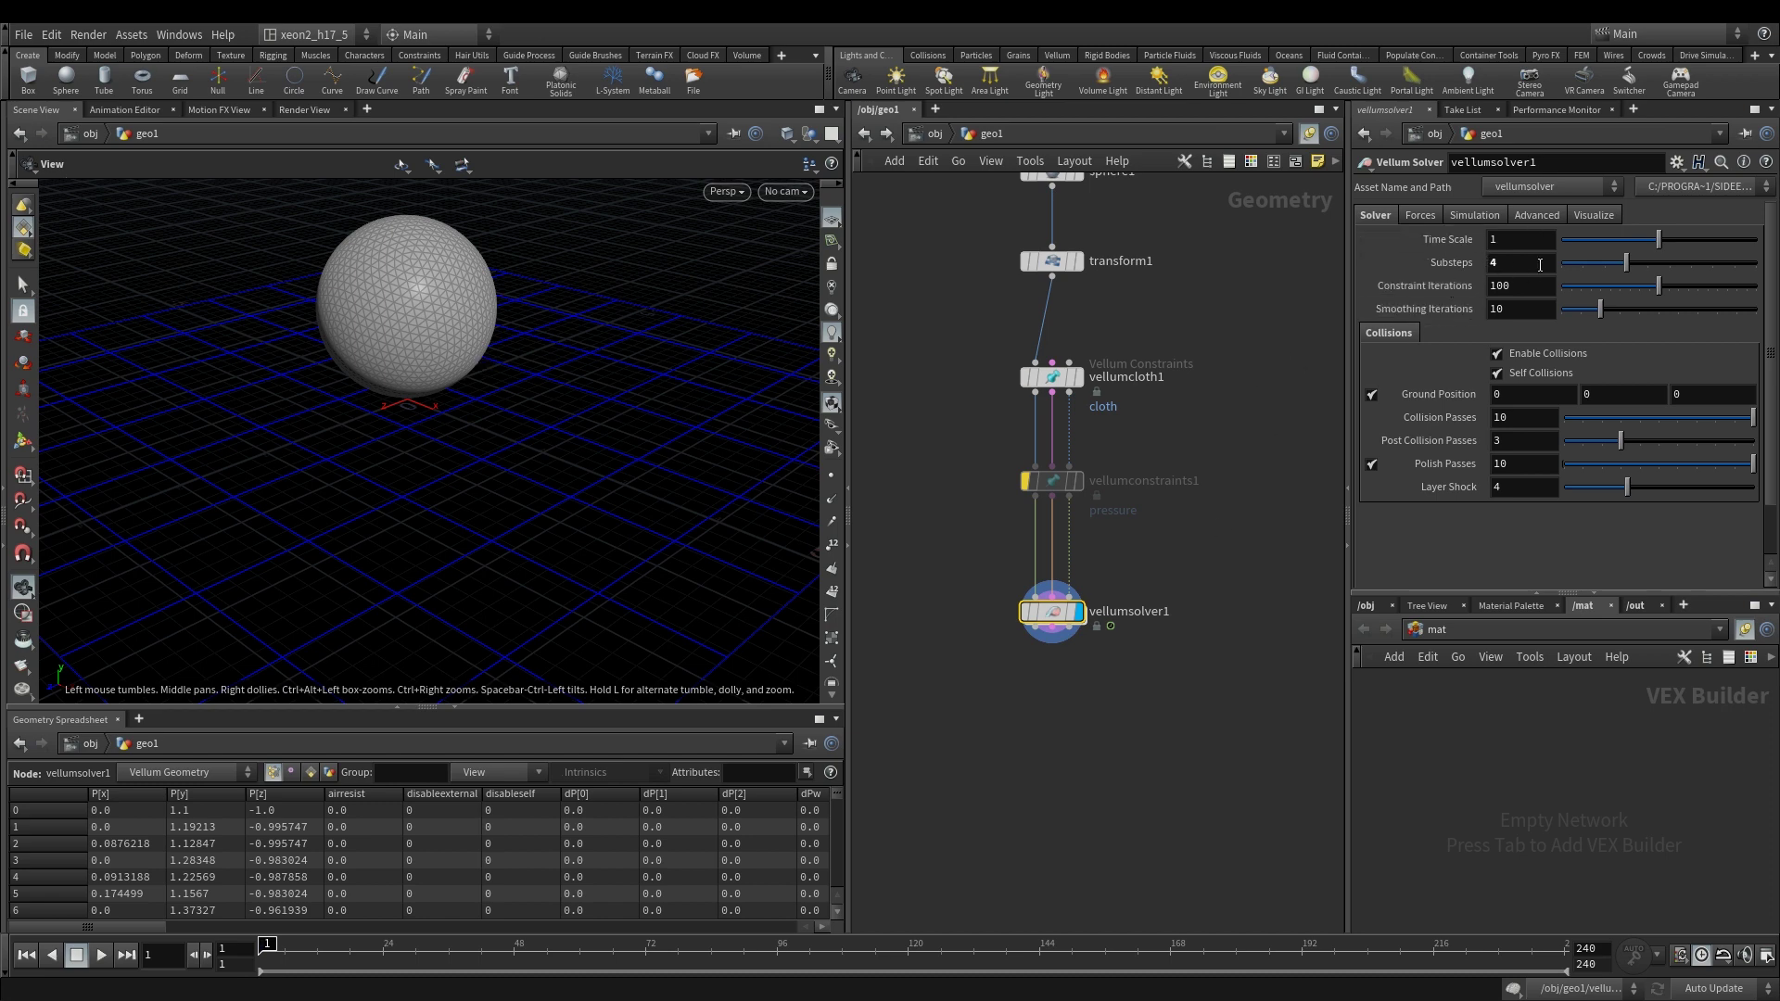
# Step: Inside the solver's forces network, lower force_output and wire the Vellum Constraint Property node into it
pyautogui.moveTo(1063, 619)
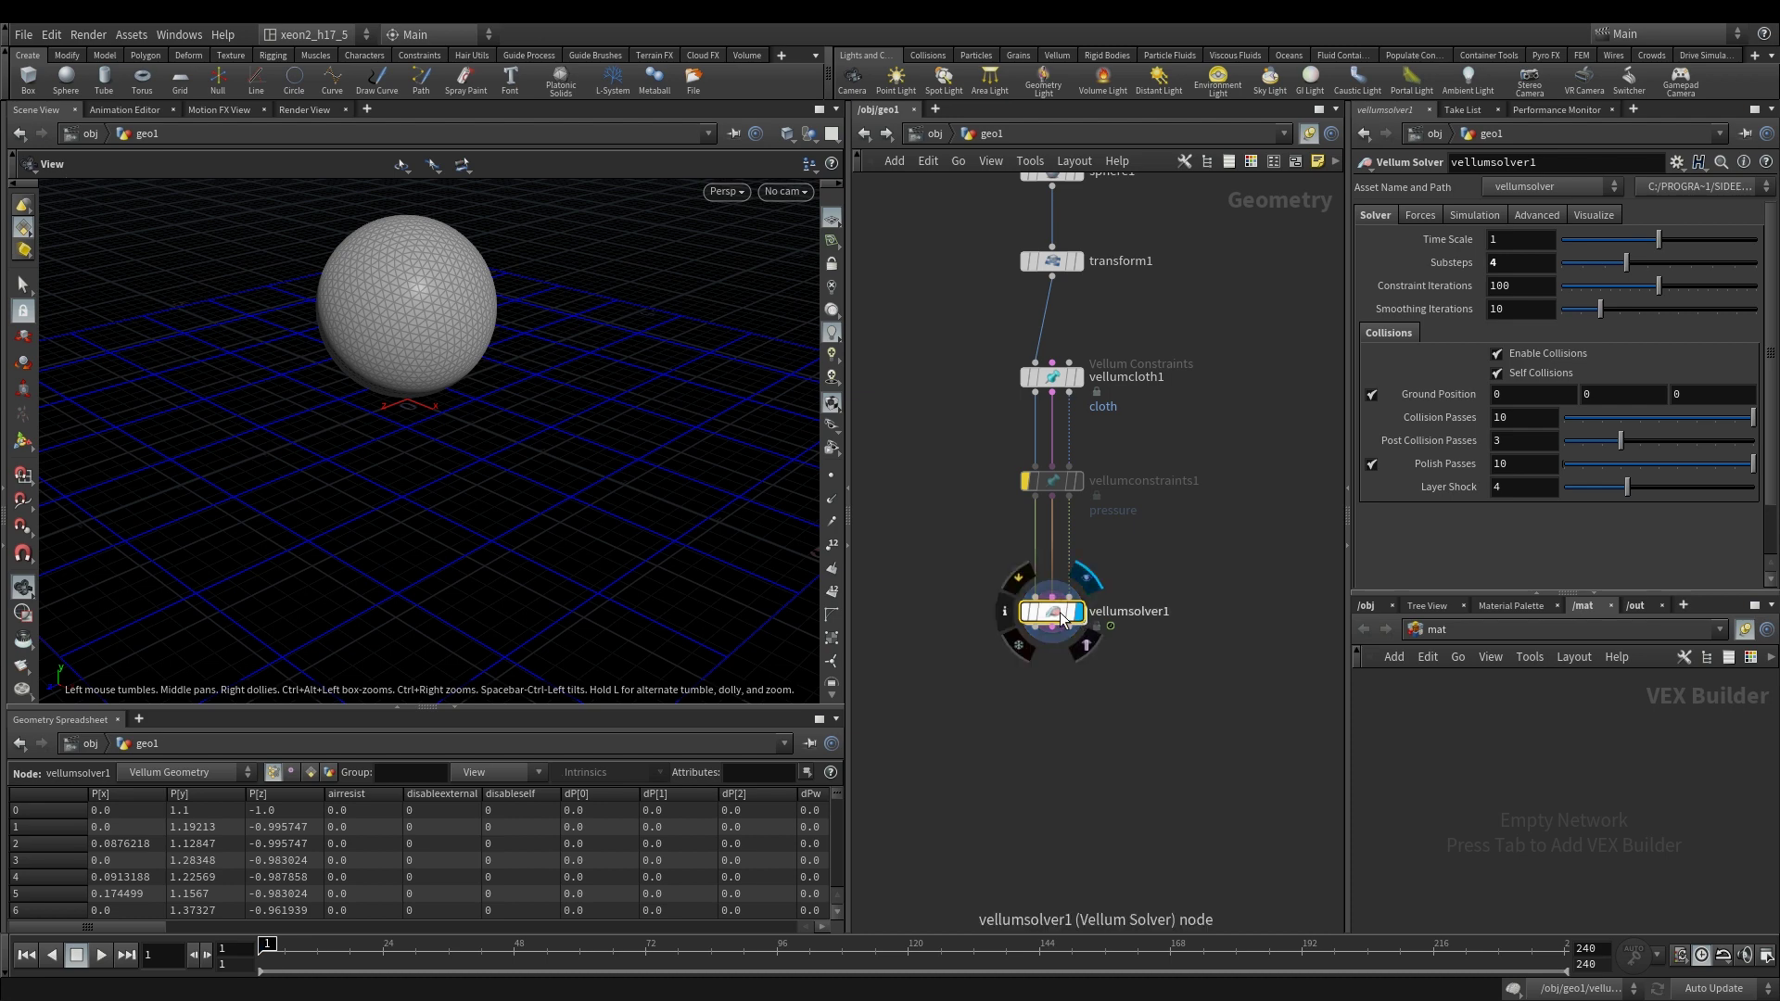
pyautogui.doubleClick(1051, 612)
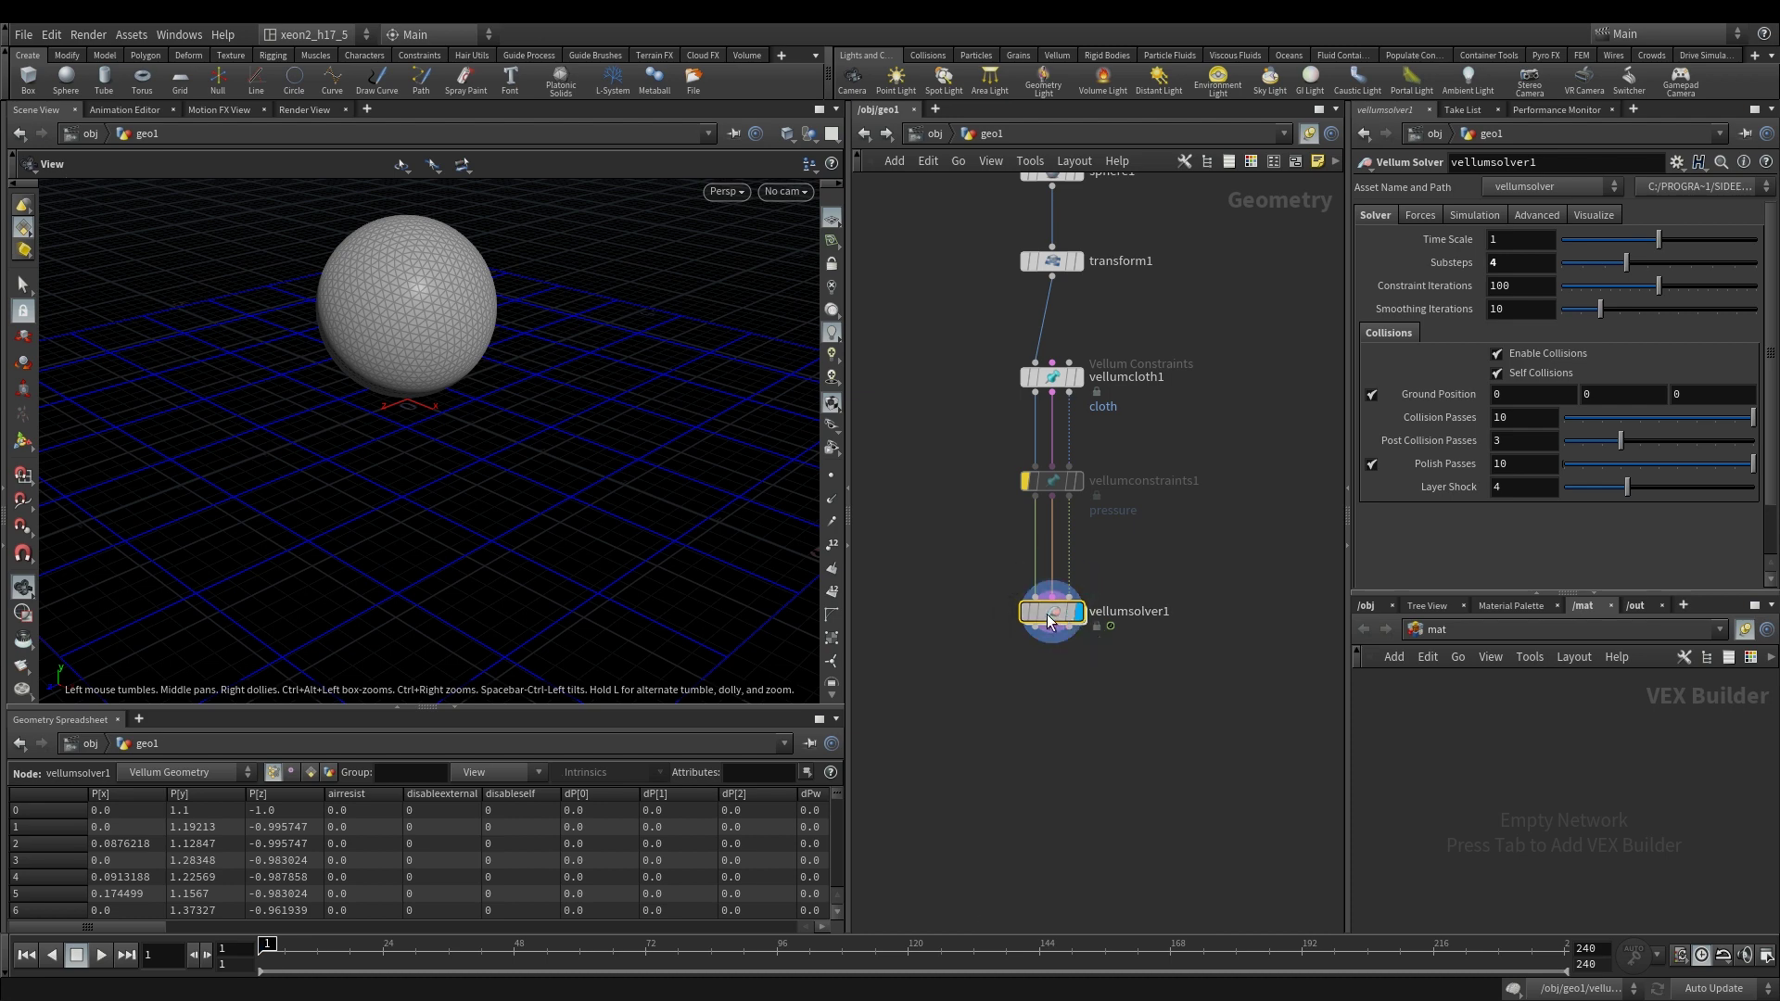
pyautogui.moveTo(1042, 683); pyautogui.dragTo(1039, 769)
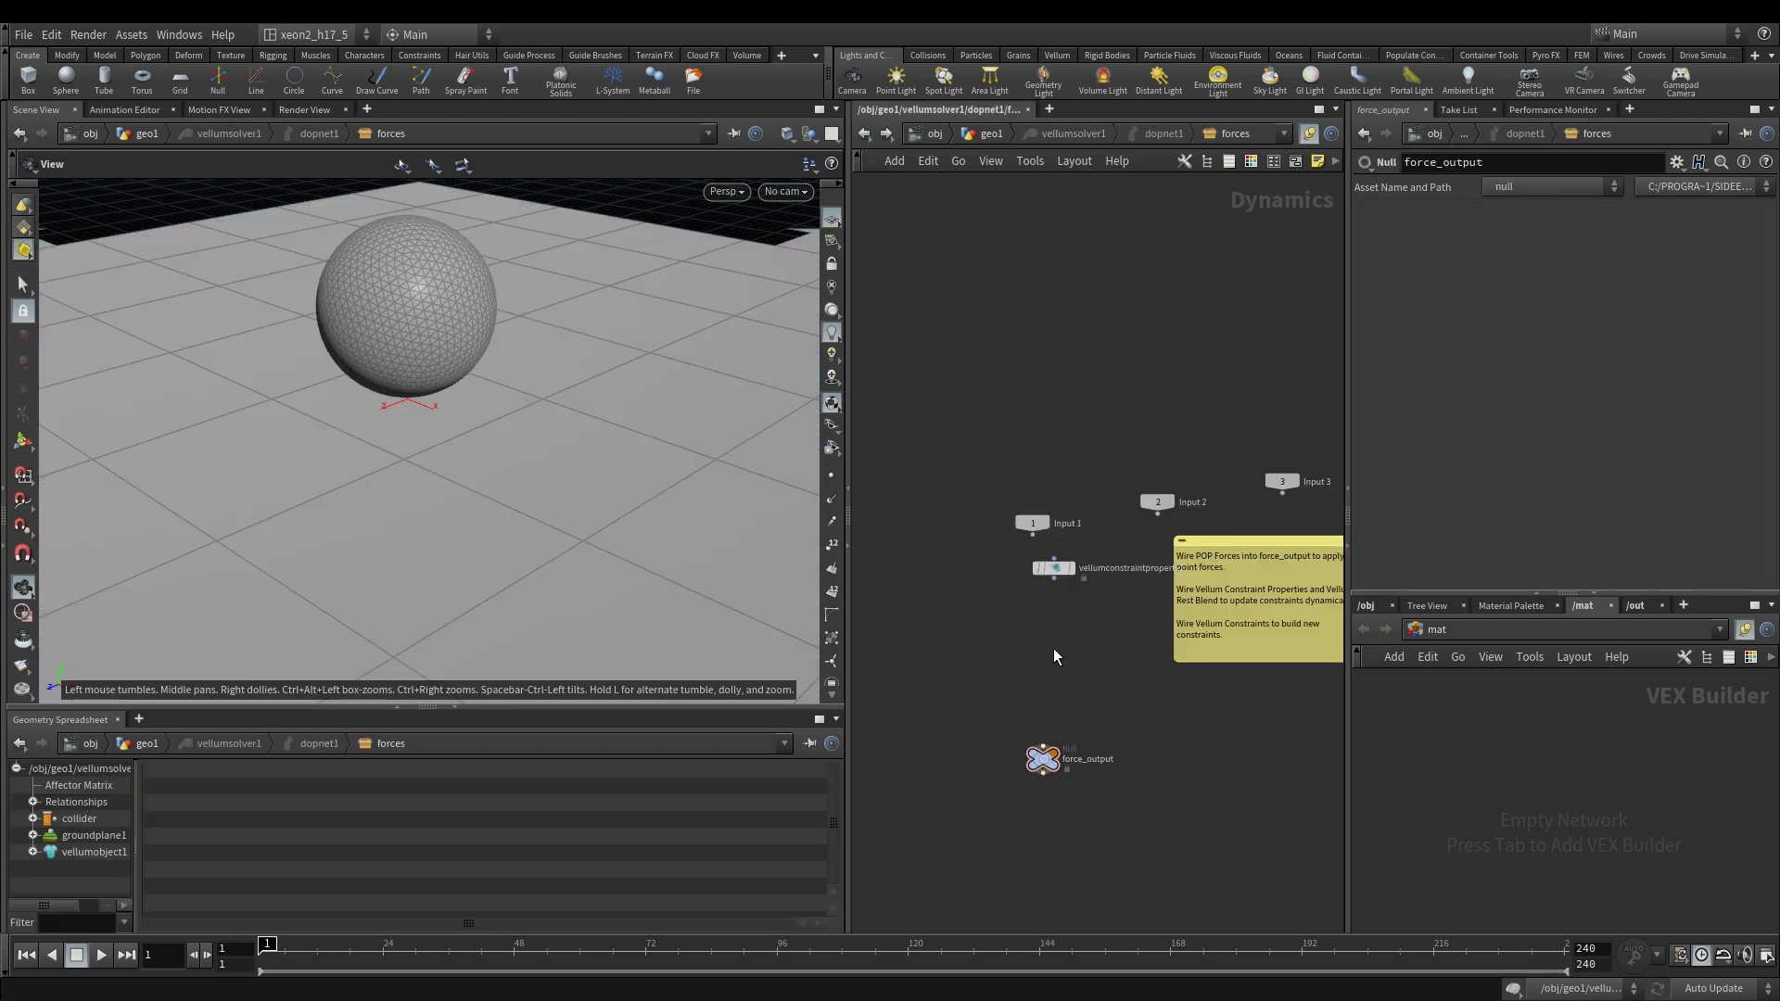
pyautogui.moveTo(1053, 573)
pyautogui.moveTo(1054, 573); pyautogui.dragTo(1043, 753)
# Step: Enable the Group parameter on the Vellum Constraint Property node and open its list of constraint groups
pyautogui.click(1054, 608)
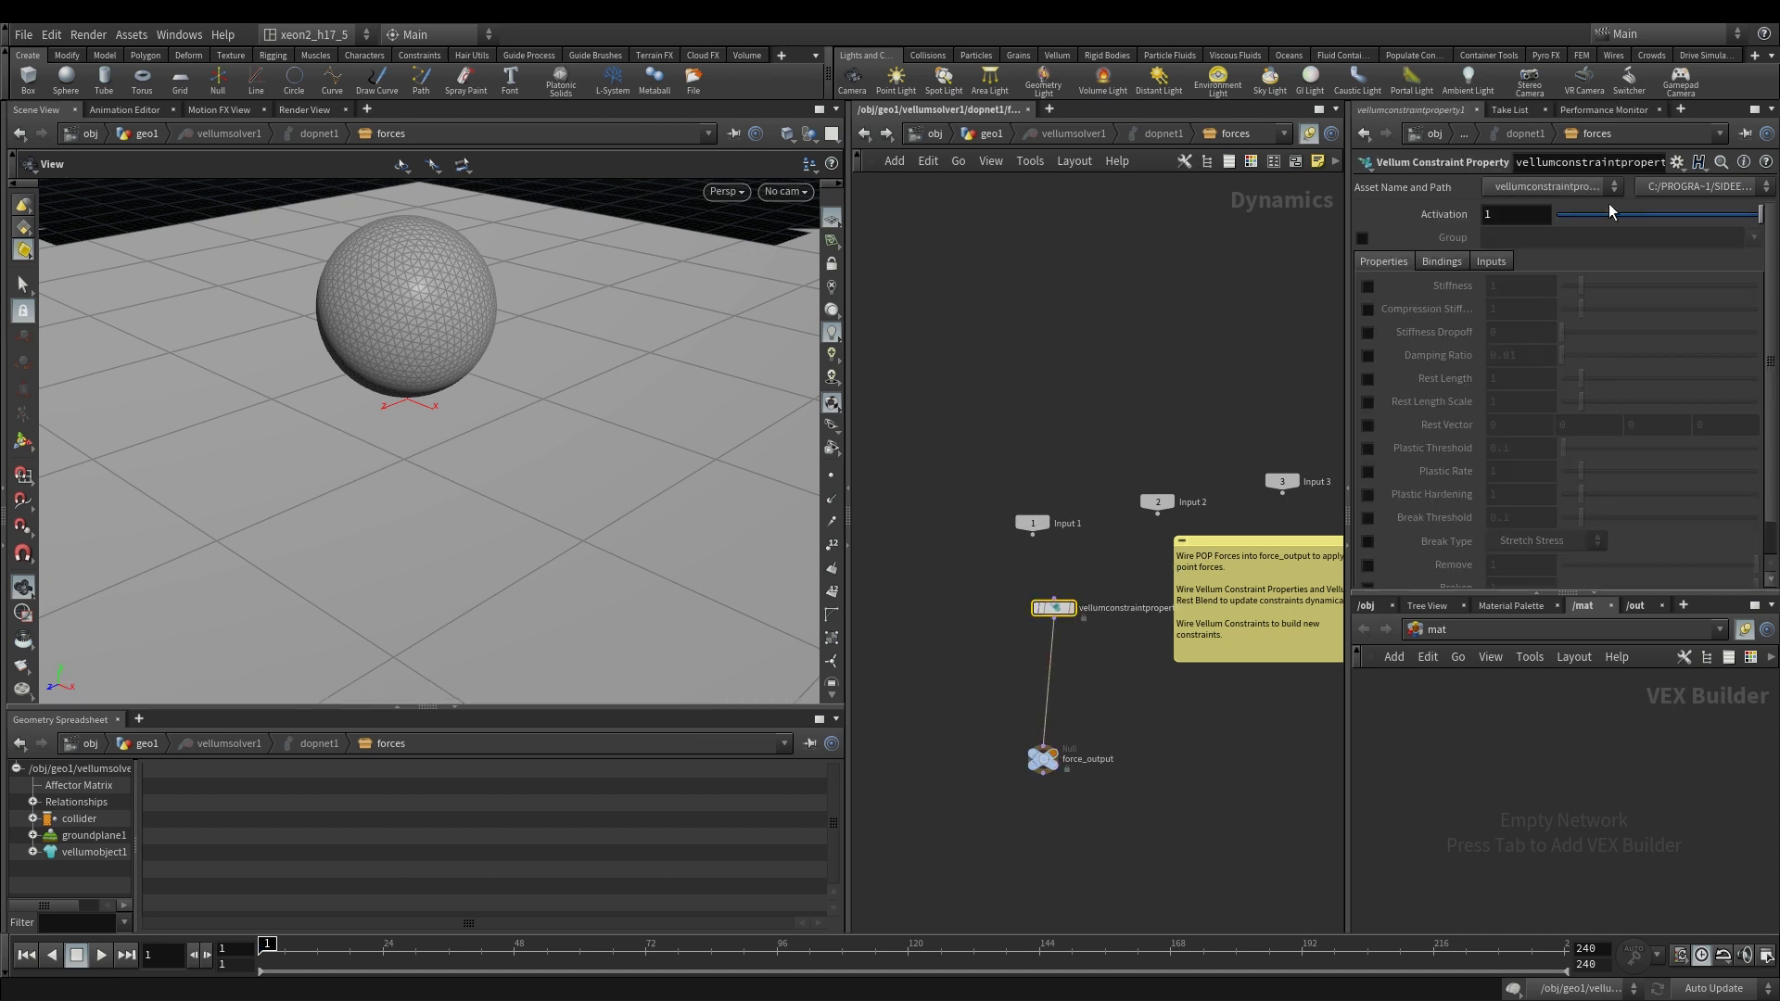
pyautogui.click(1363, 239)
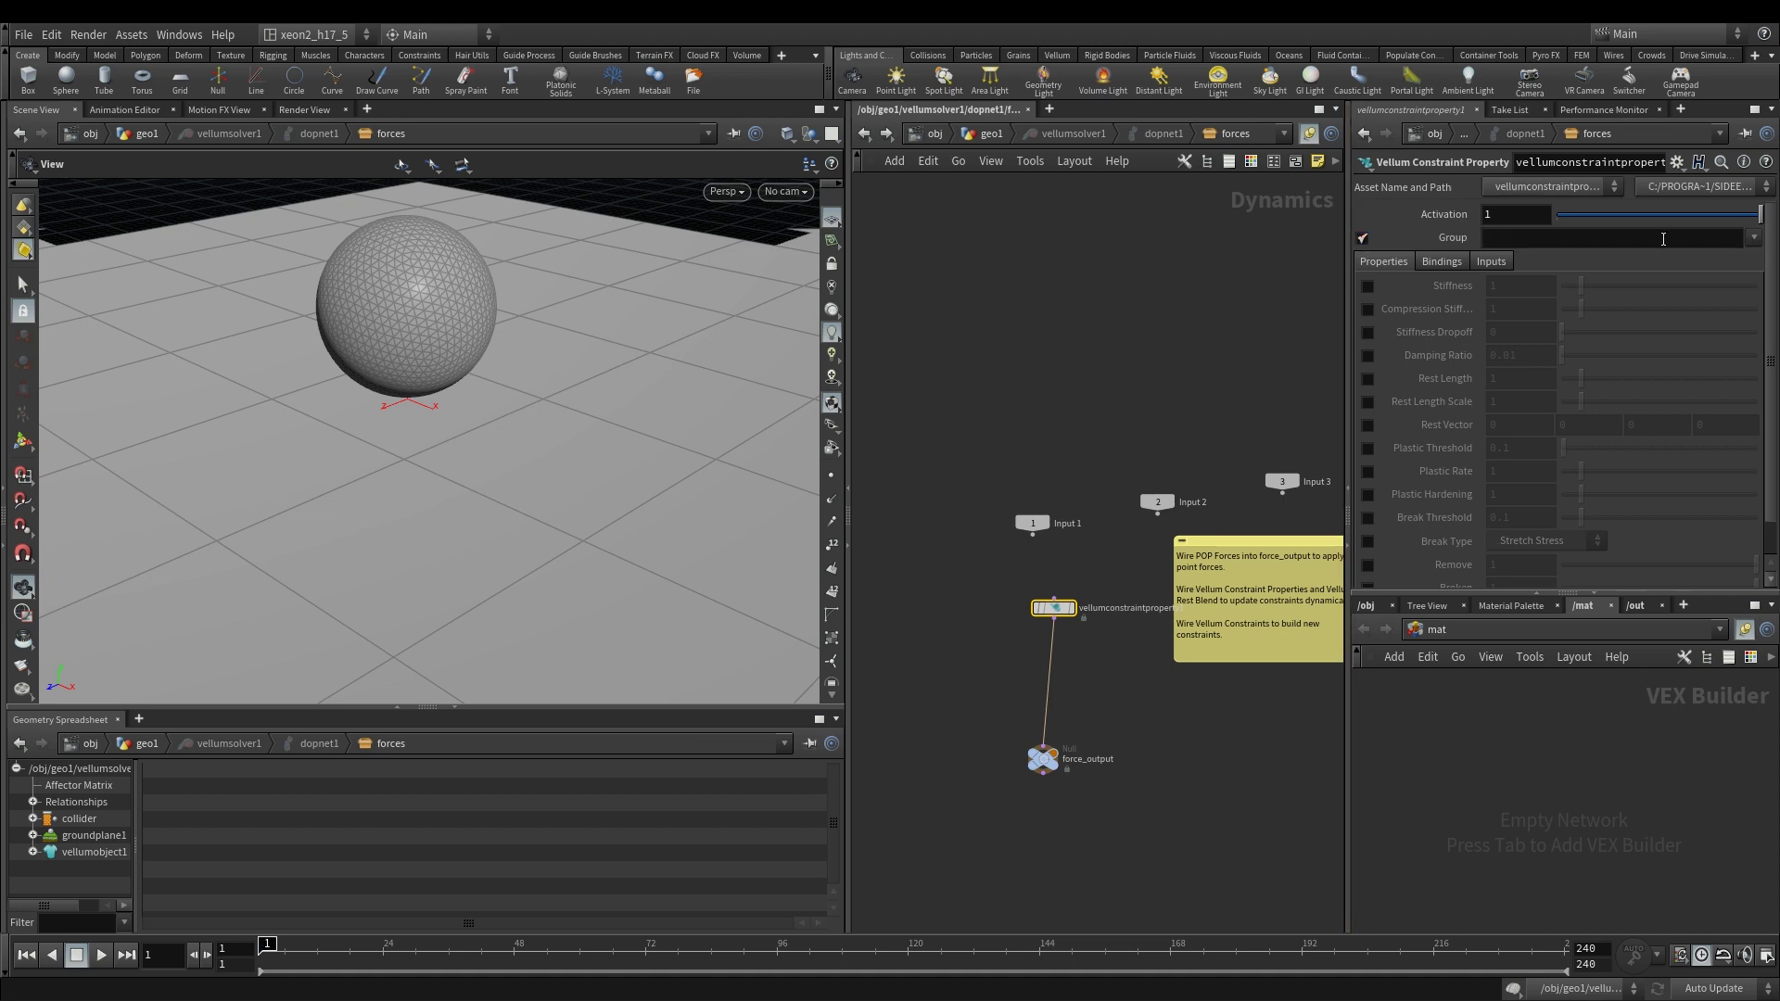
pyautogui.click(1754, 238)
pyautogui.click(1619, 289)
pyautogui.moveTo(1109, 714); pyautogui.dragTo(1017, 798)
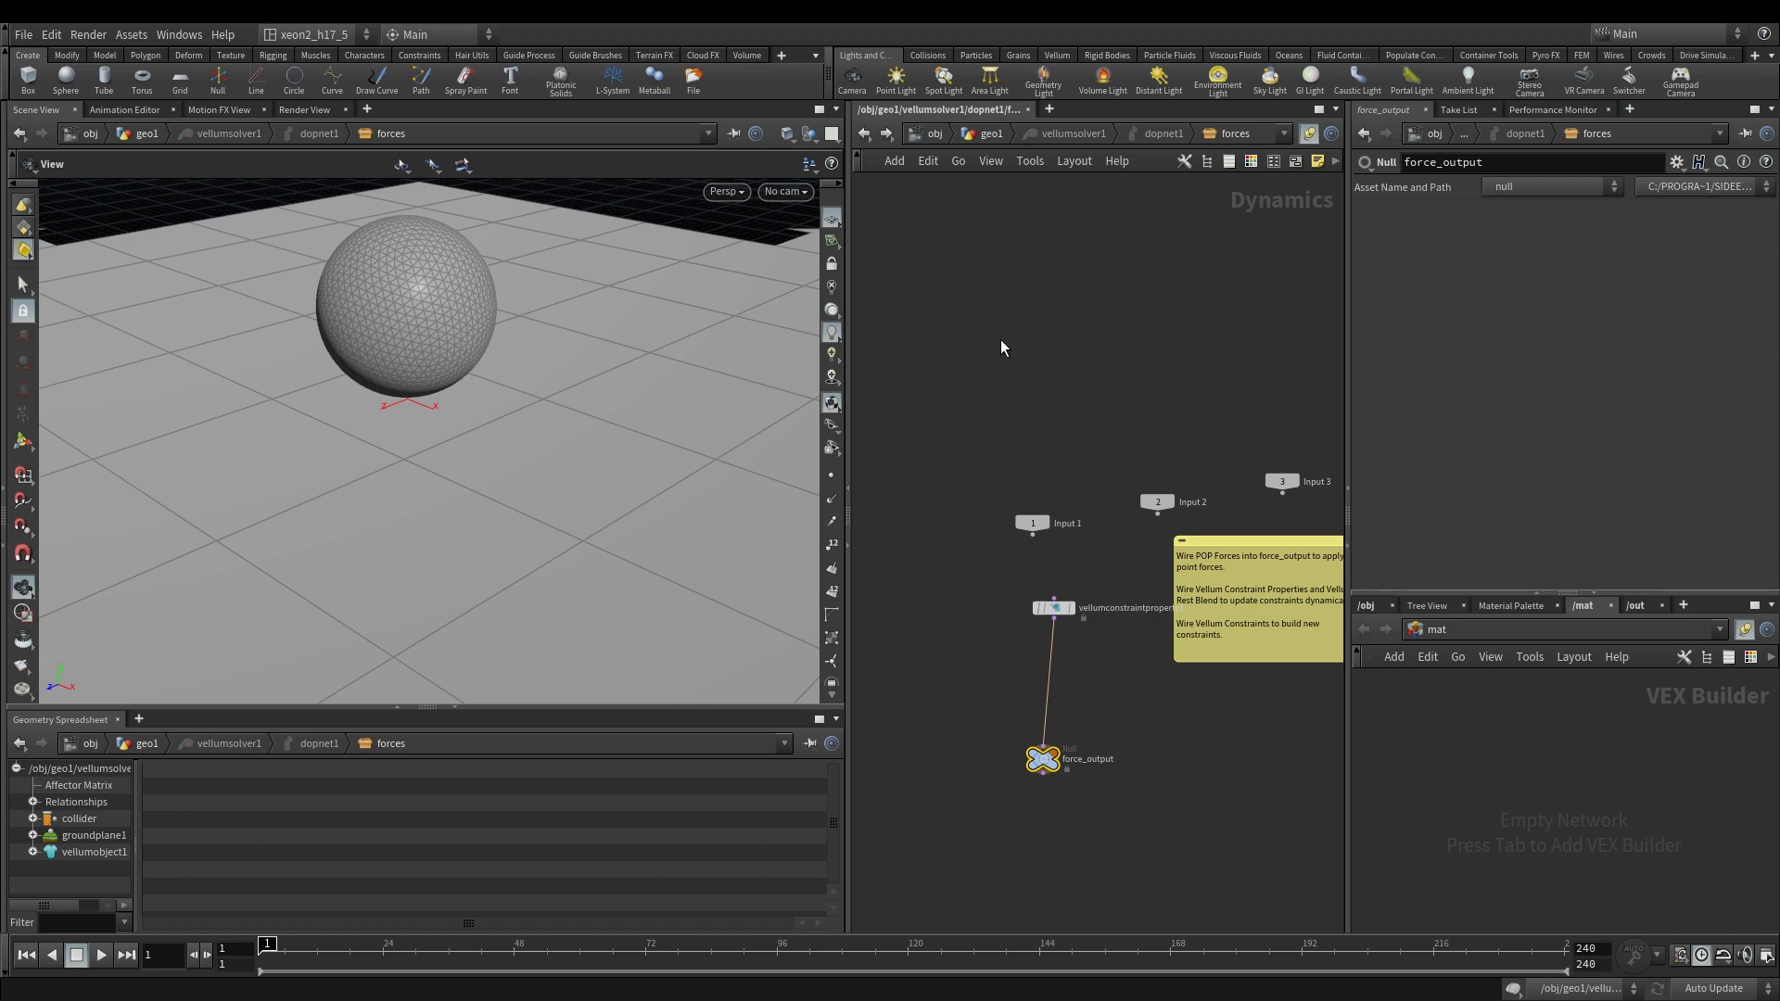
# Step: Back in geo1, reactivate the bypassed vellumconstraints1 and review its pressure constraint parameters
pyautogui.click(991, 134)
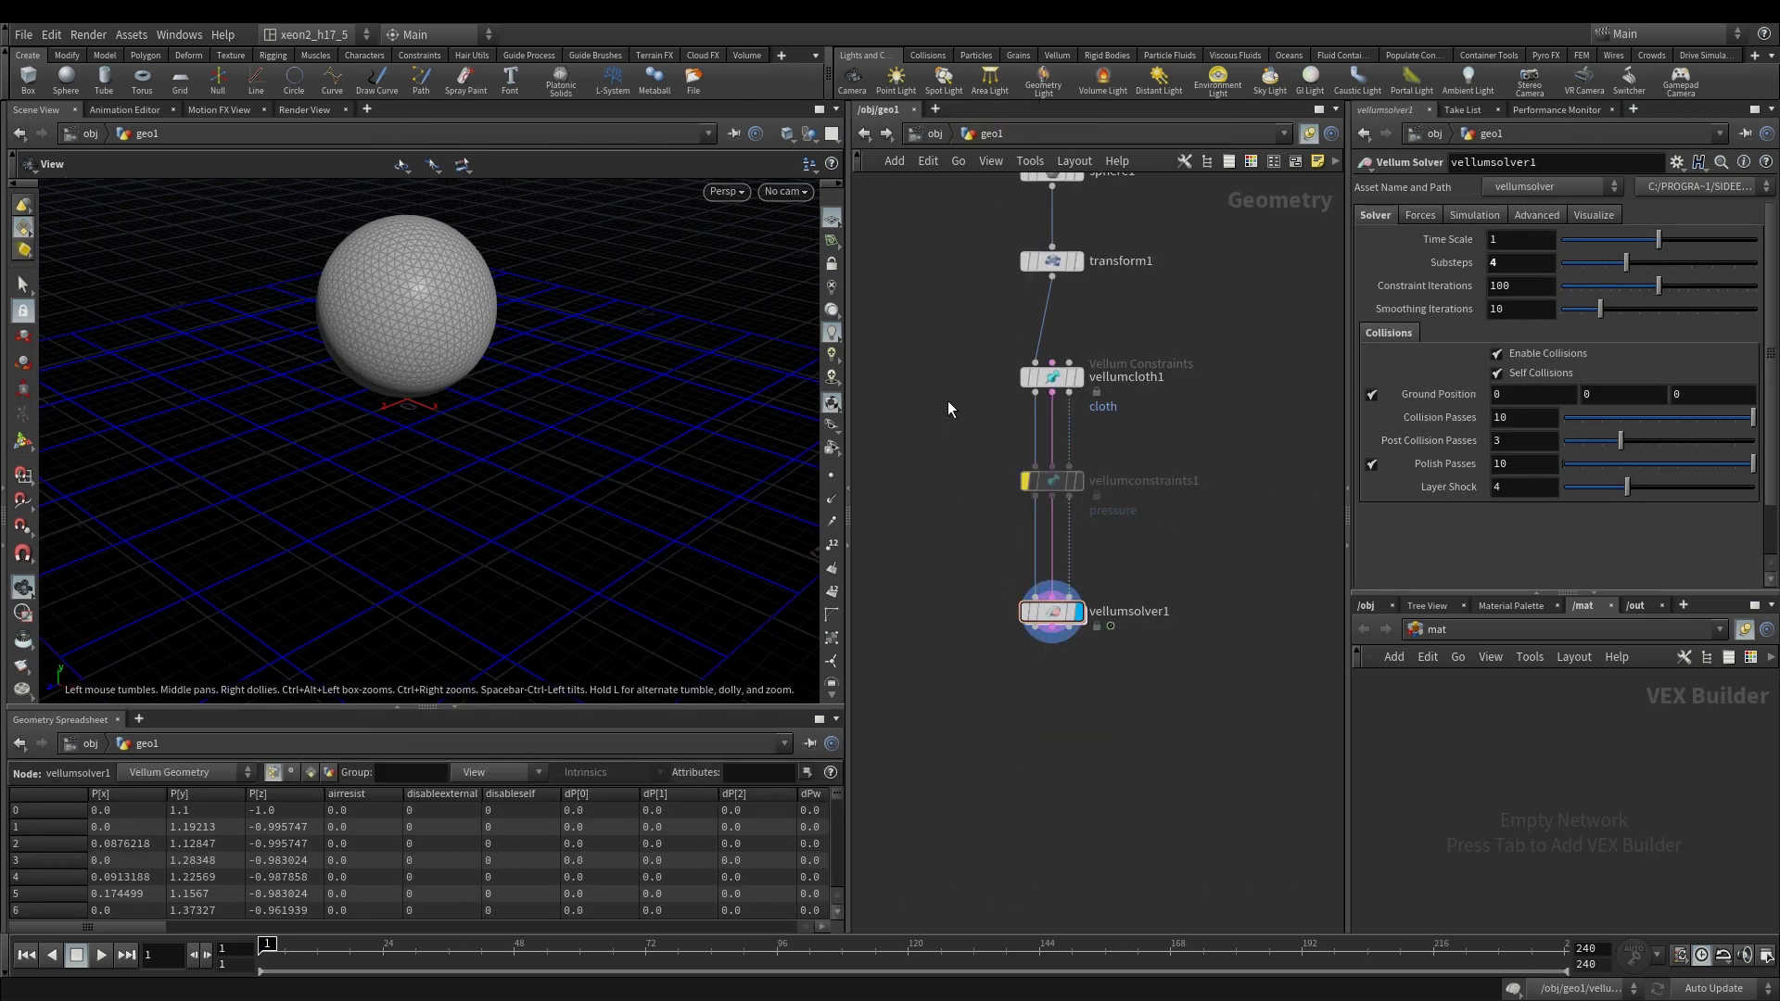
pyautogui.moveTo(1023, 481)
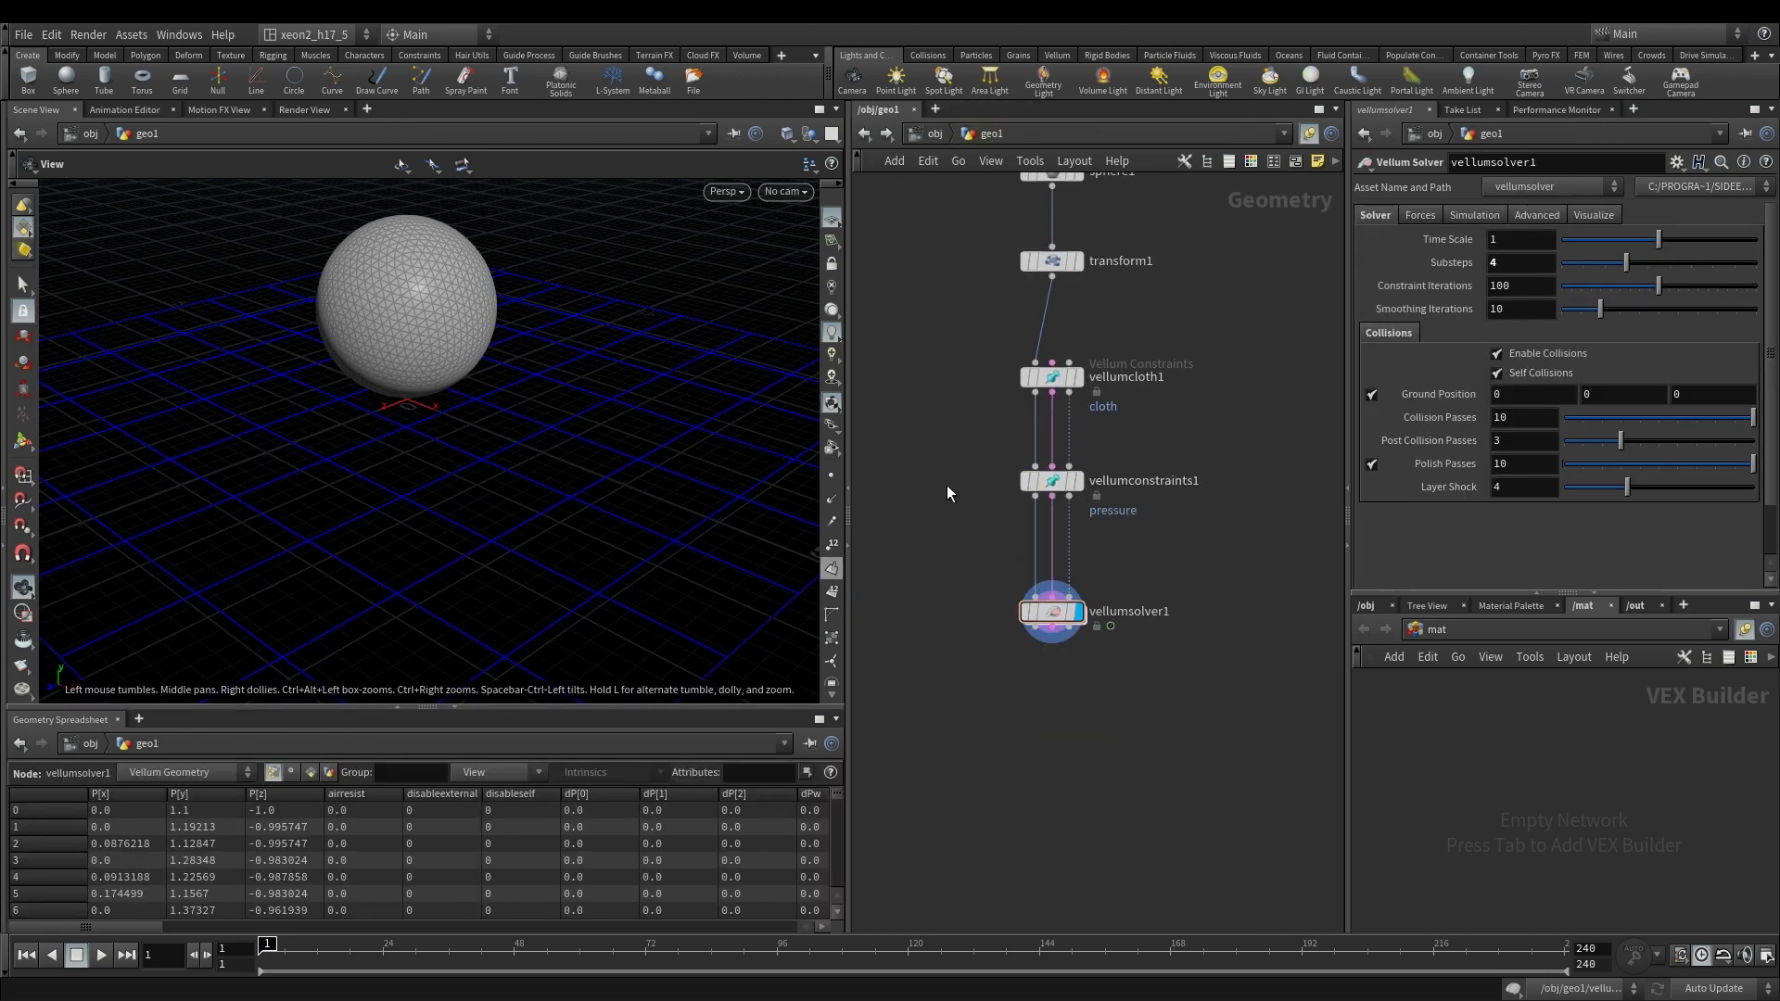
pyautogui.click(1045, 479)
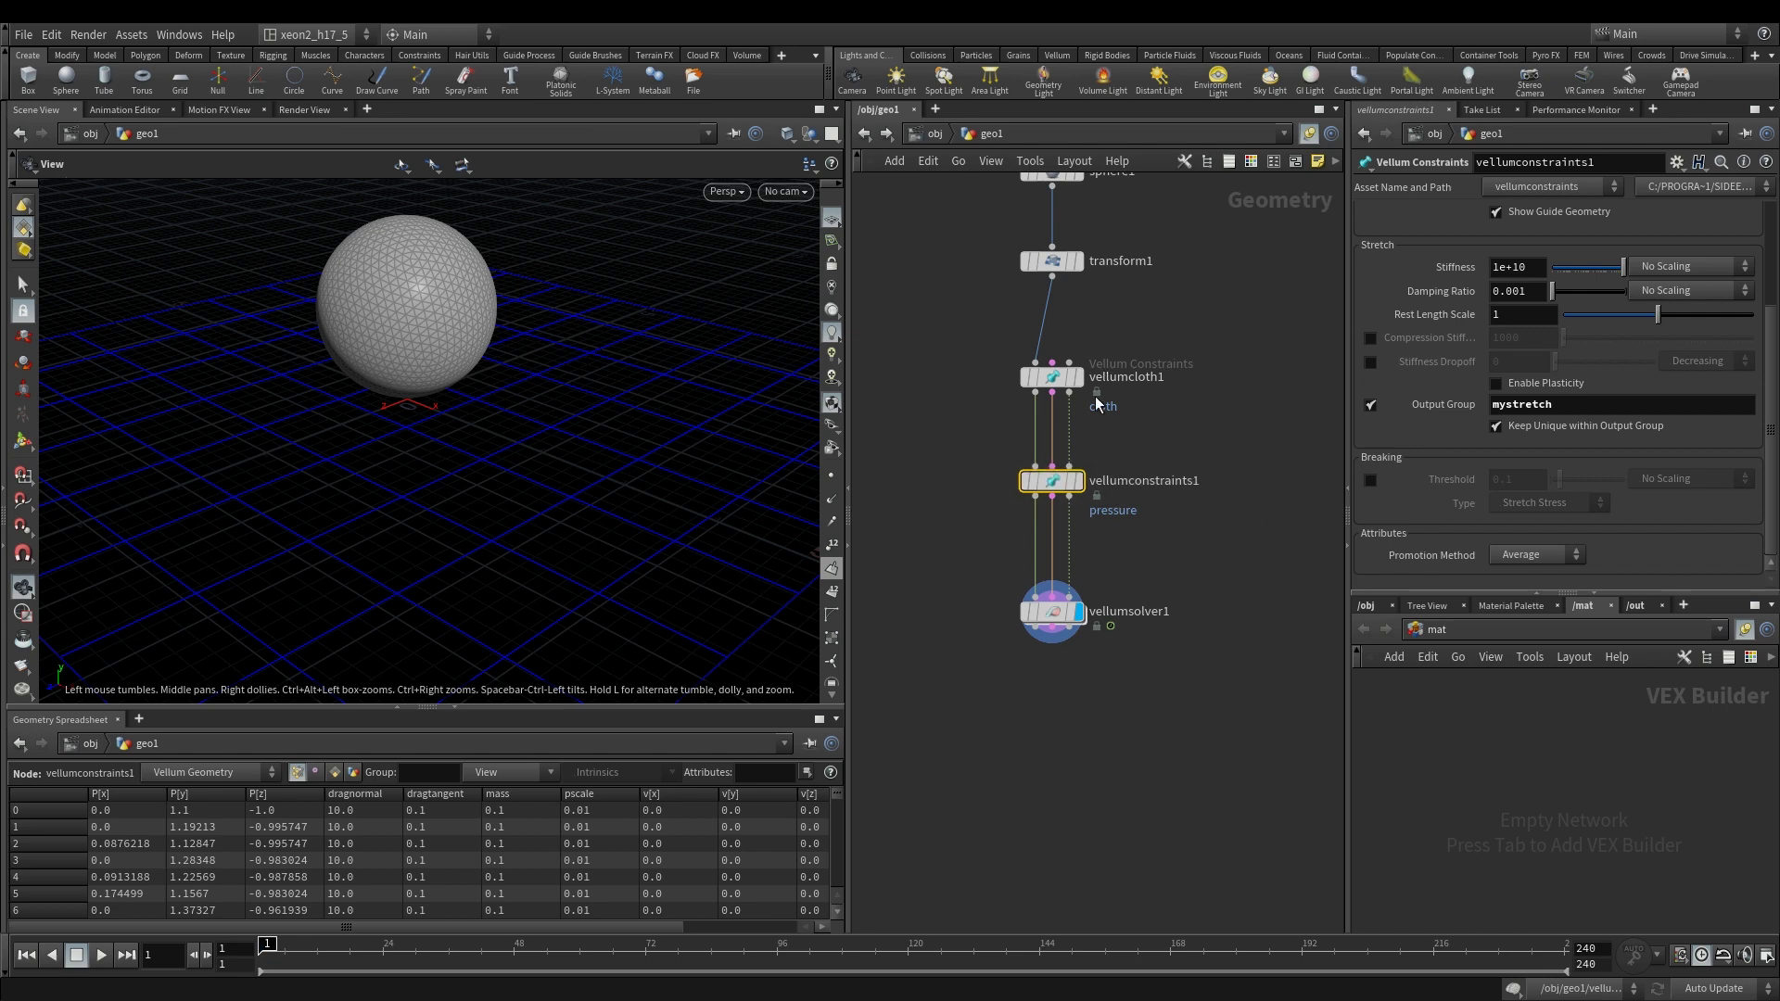
pyautogui.moveTo(1053, 621)
pyautogui.scroll(3, 1605, 220)
pyautogui.scroll(-3, 1604, 220)
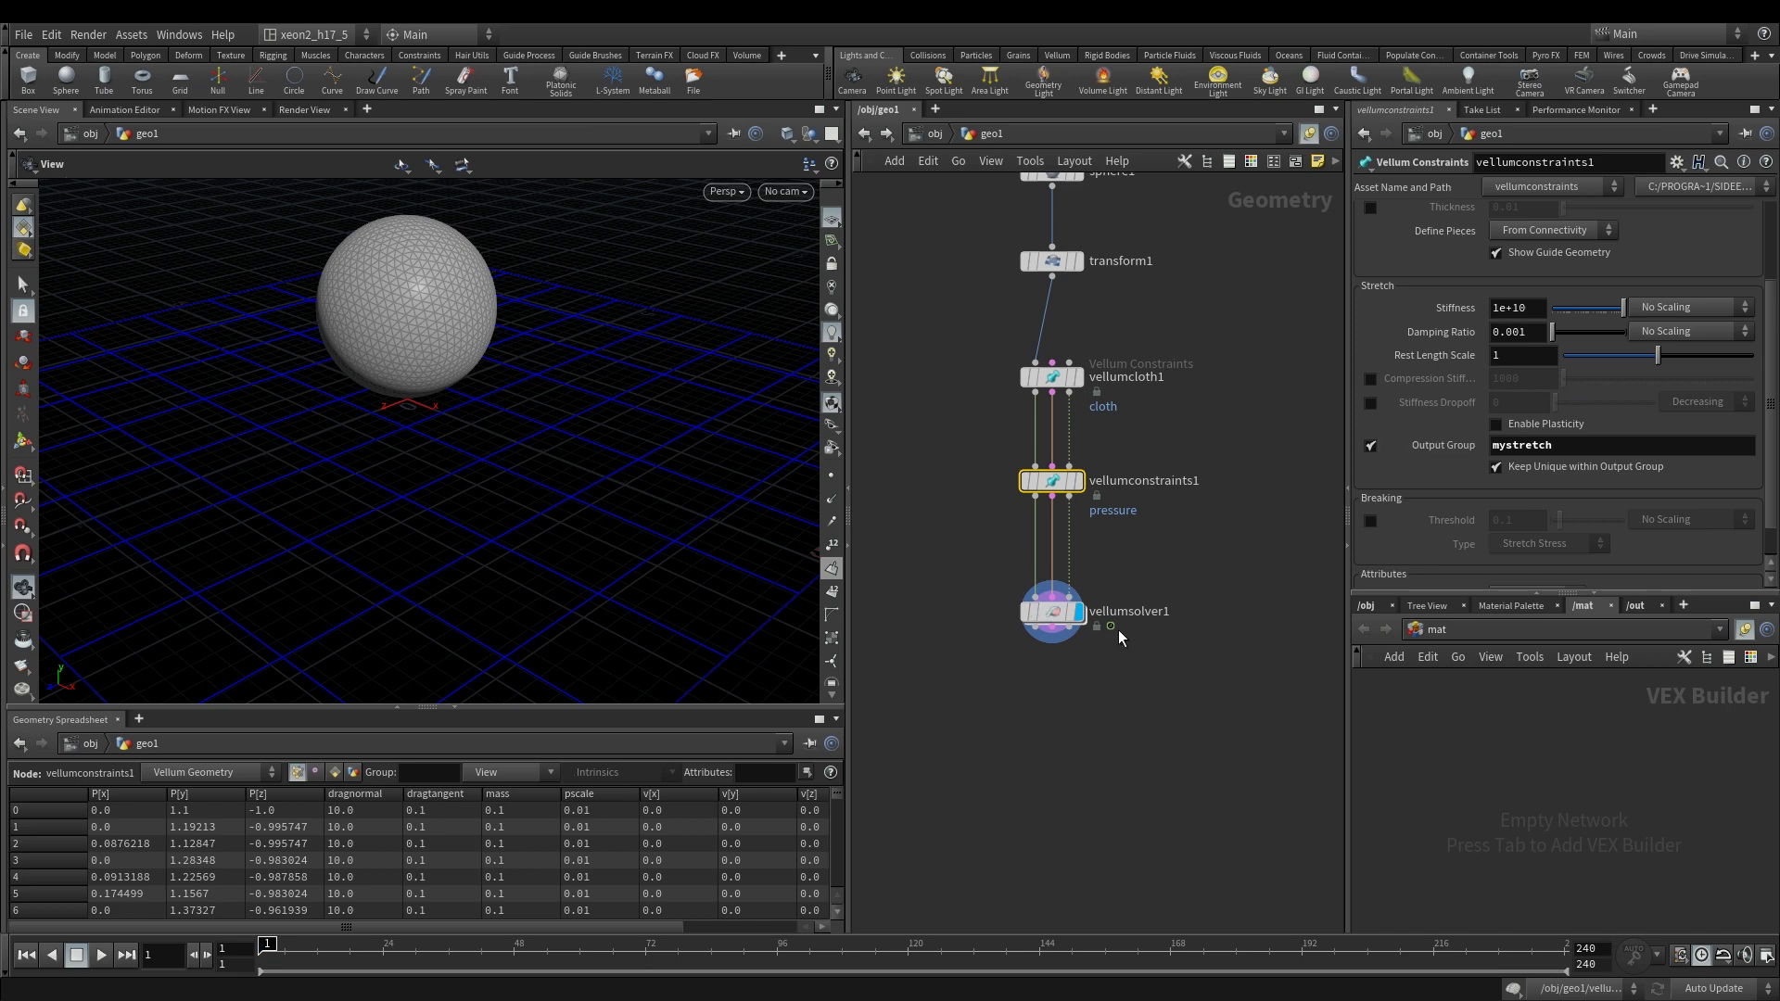
# Step: In the solver's forces network, set the Vellum Constraint Property node's Group to mystretch and enable its Stiffness parameter
pyautogui.doubleClick(1050, 614)
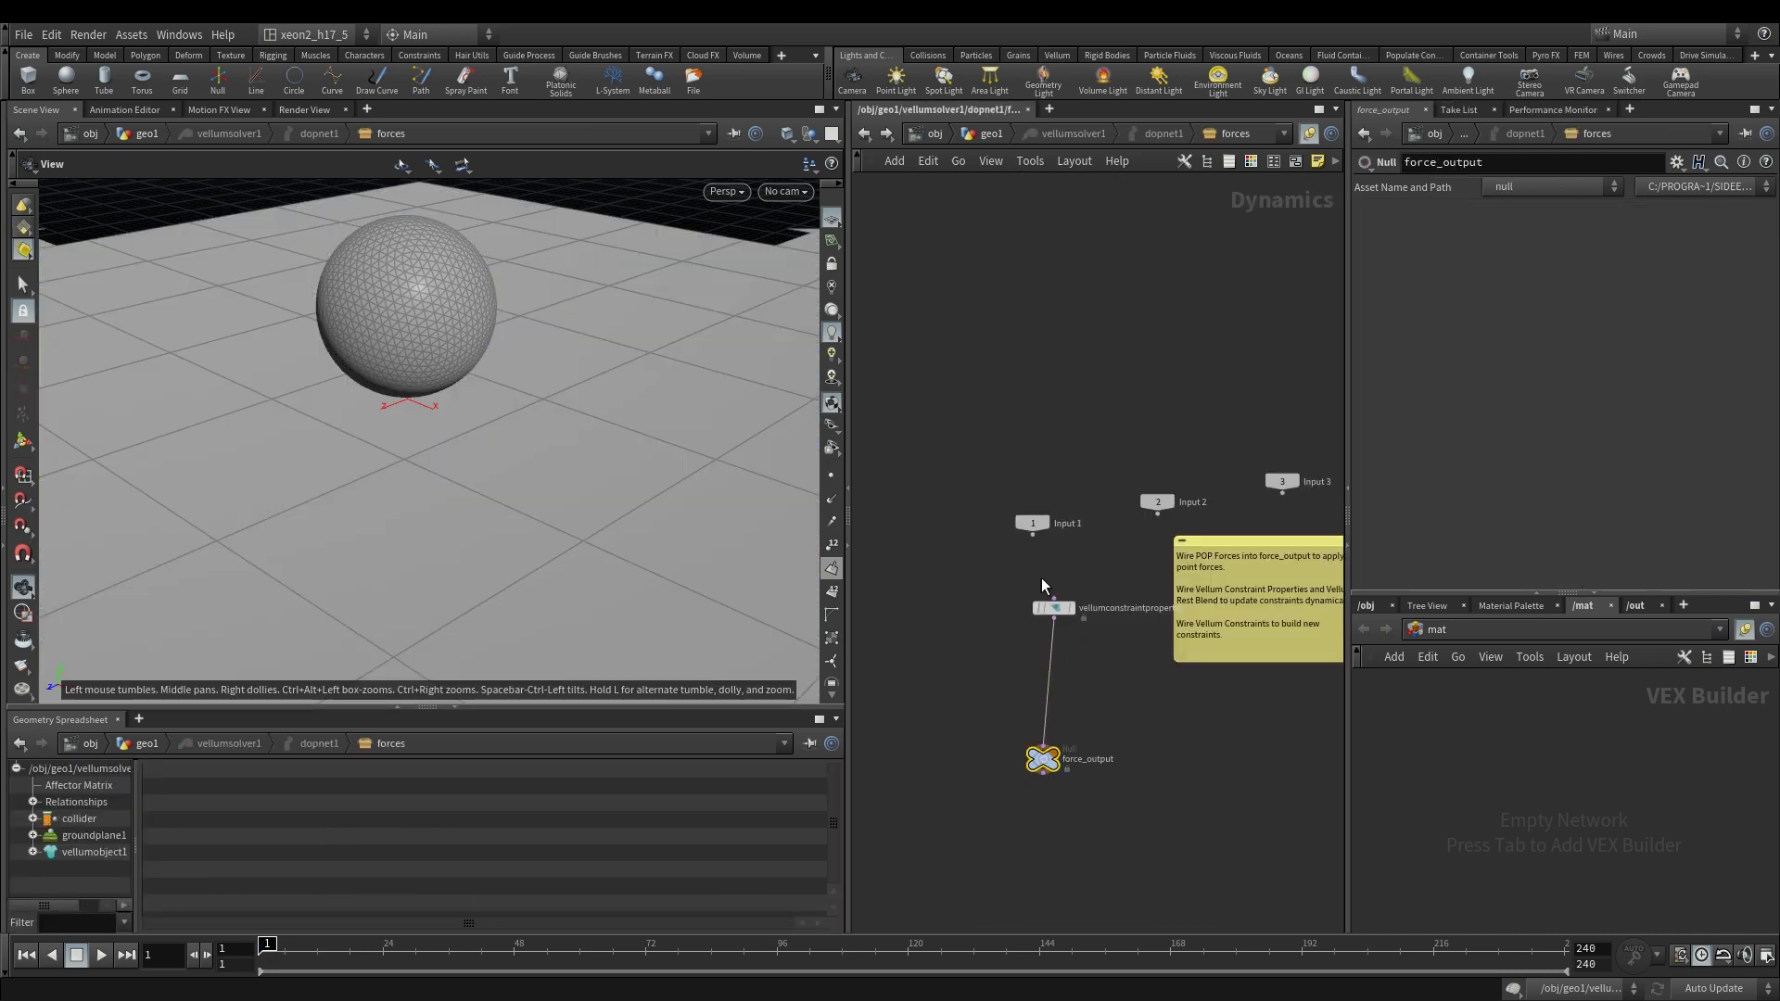
pyautogui.click(1755, 238)
pyautogui.click(1720, 270)
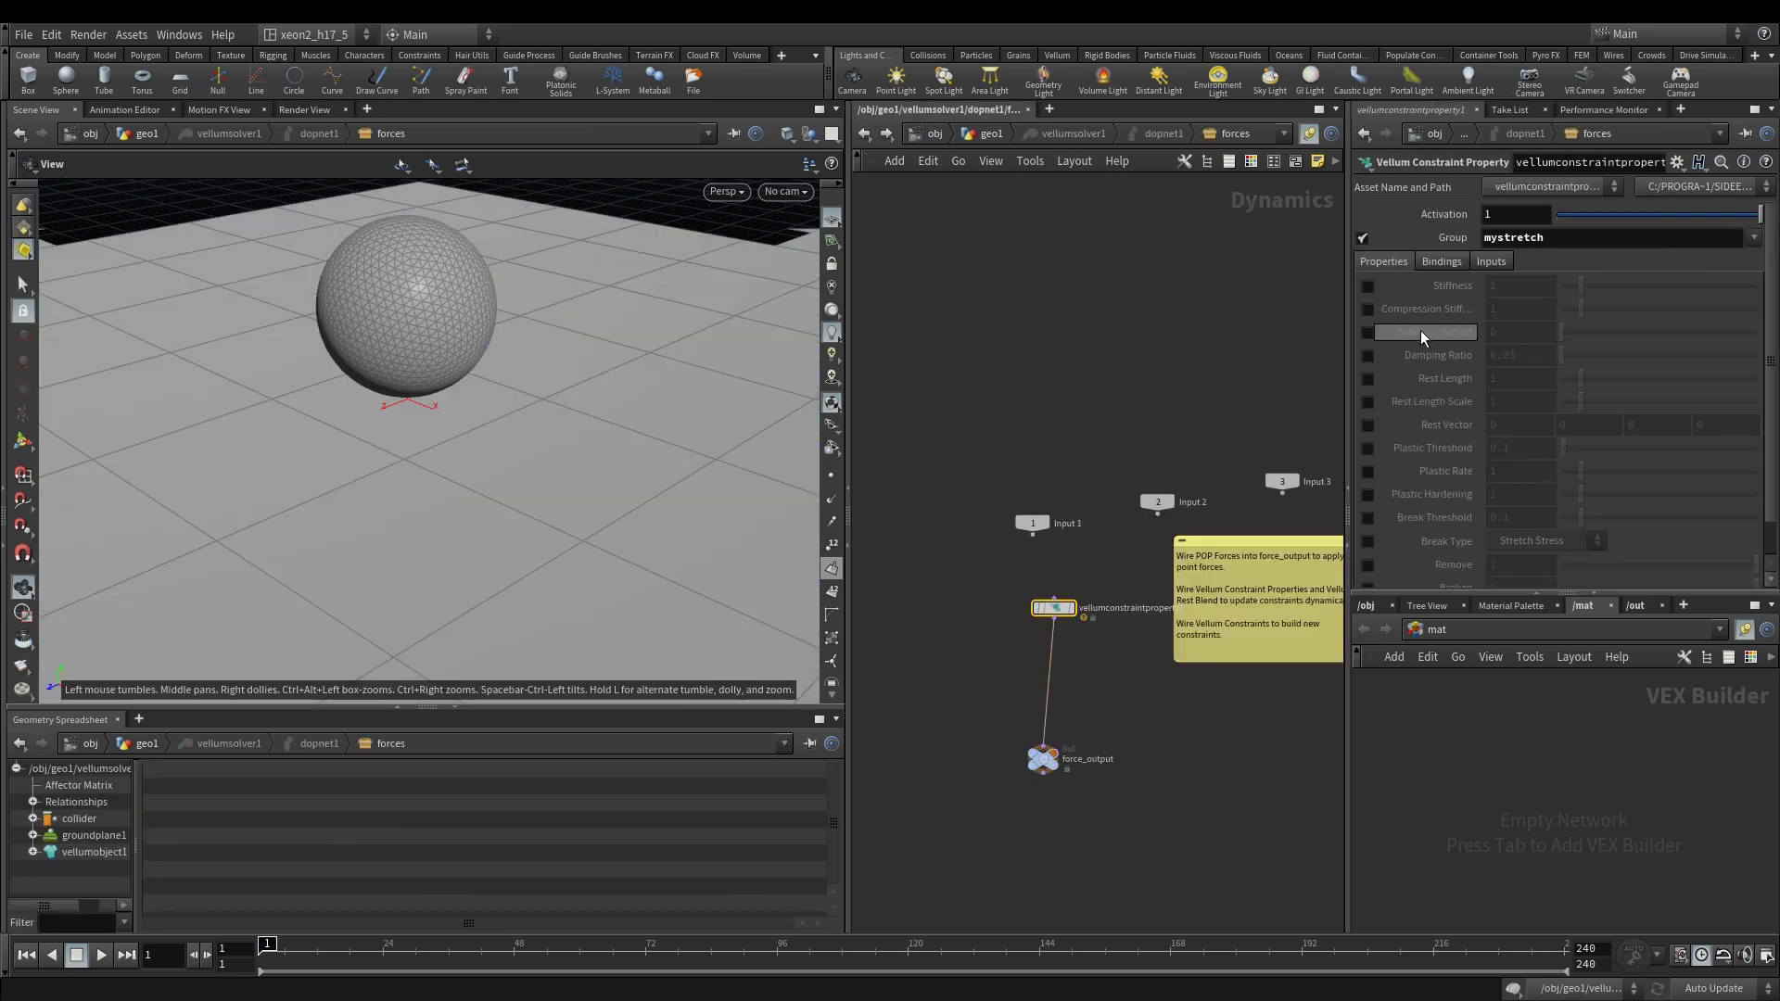
pyautogui.click(1367, 285)
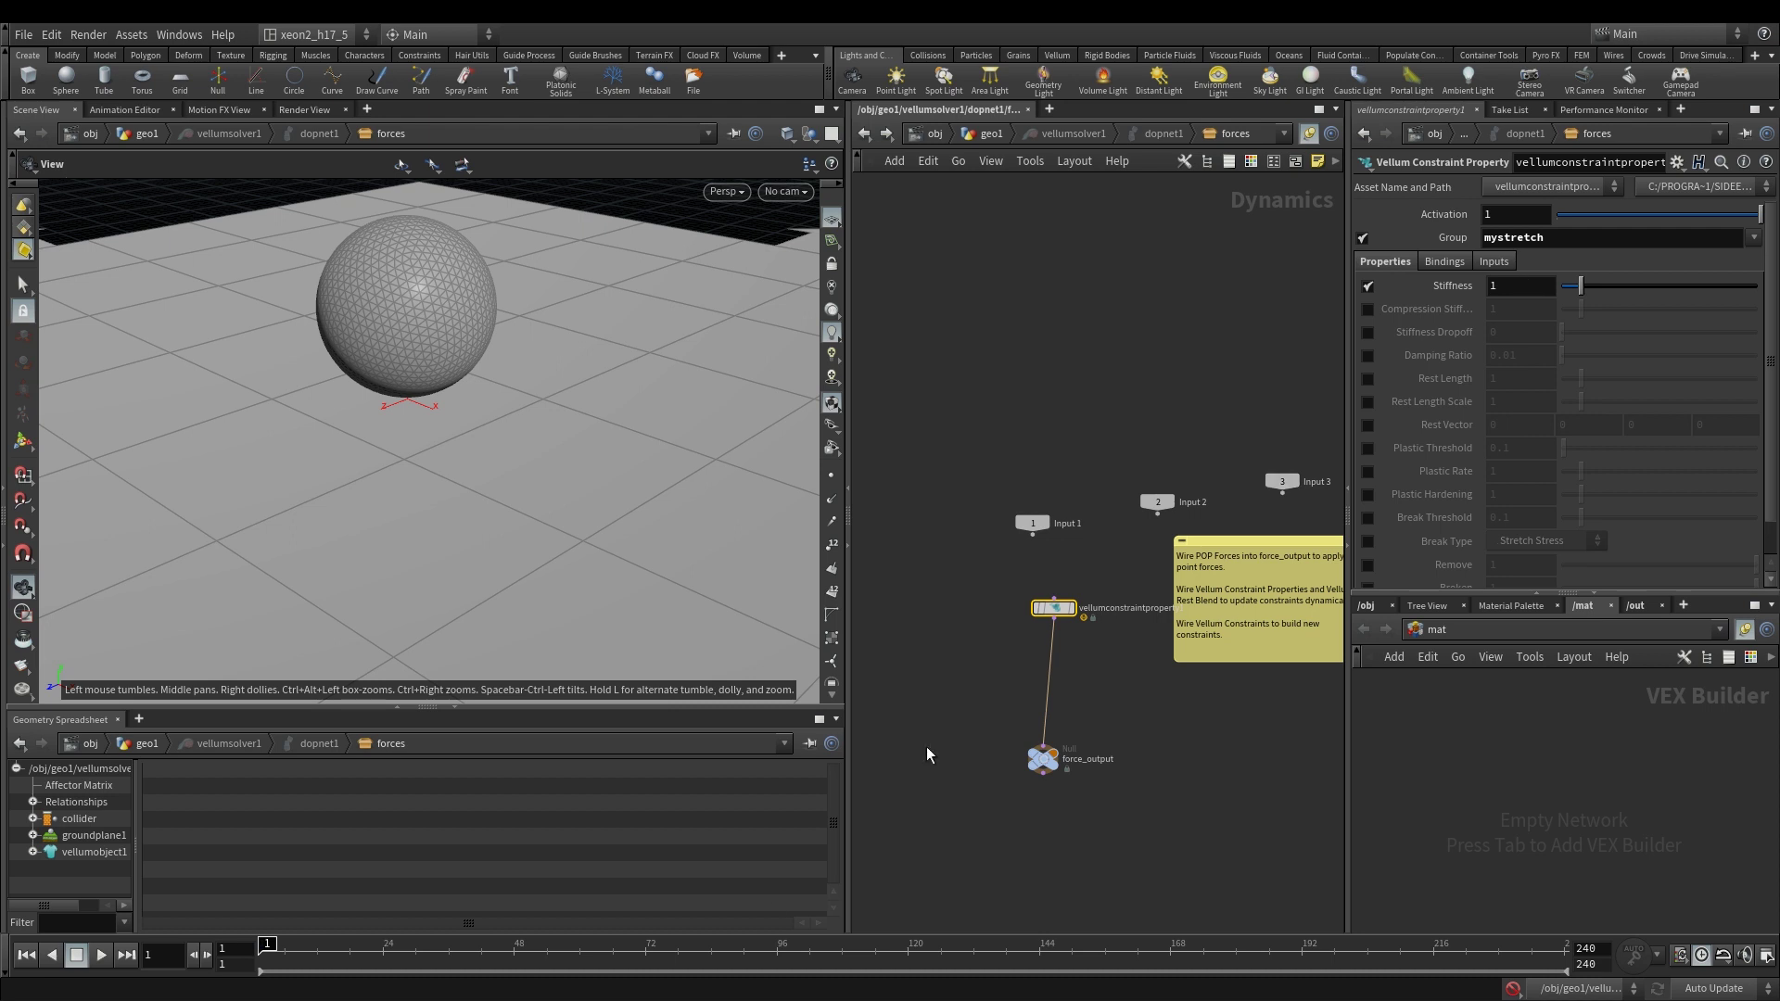
# Step: Keyframe the constraint Stiffness at 1 on frame 40 and 1e+09 on frame 80
pyautogui.click(497, 963)
pyautogui.moveTo(497, 964)
pyautogui.mouseDown()
pyautogui.moveTo(483, 973)
pyautogui.moveTo(508, 973)
pyautogui.moveTo(470, 975)
pyautogui.mouseUp()
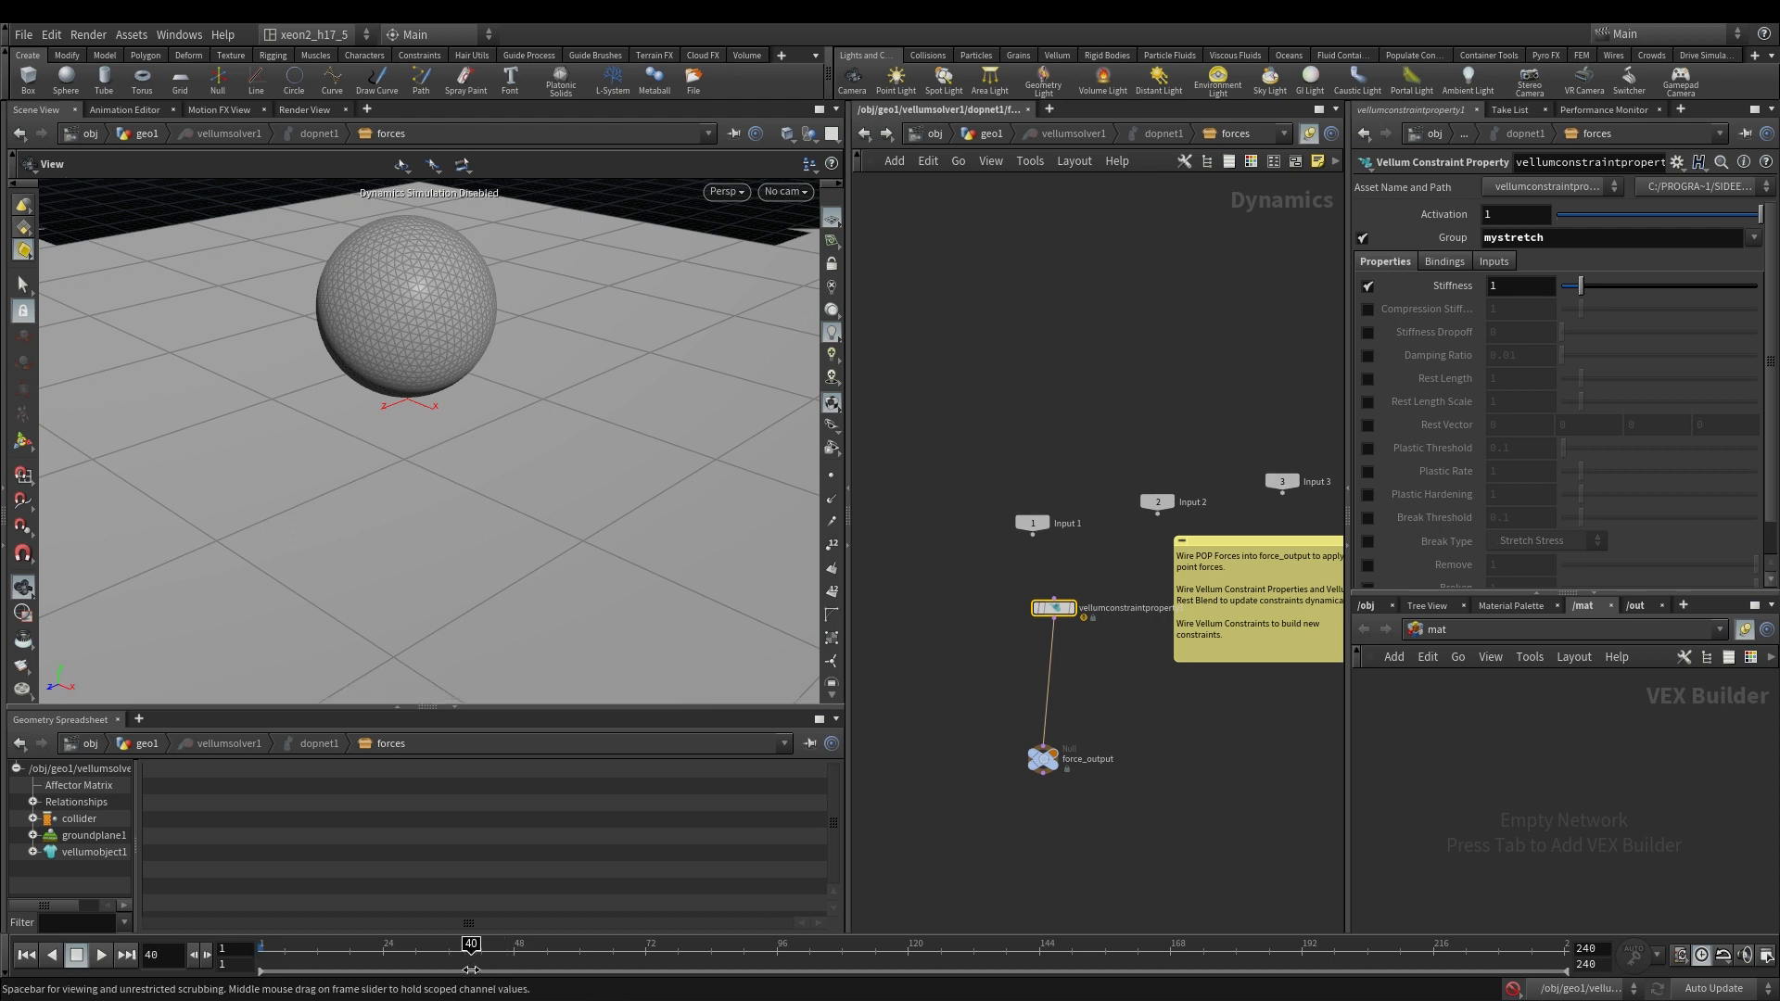
pyautogui.keyDown('alt'); pyautogui.click(1429, 285); pyautogui.keyUp('alt')
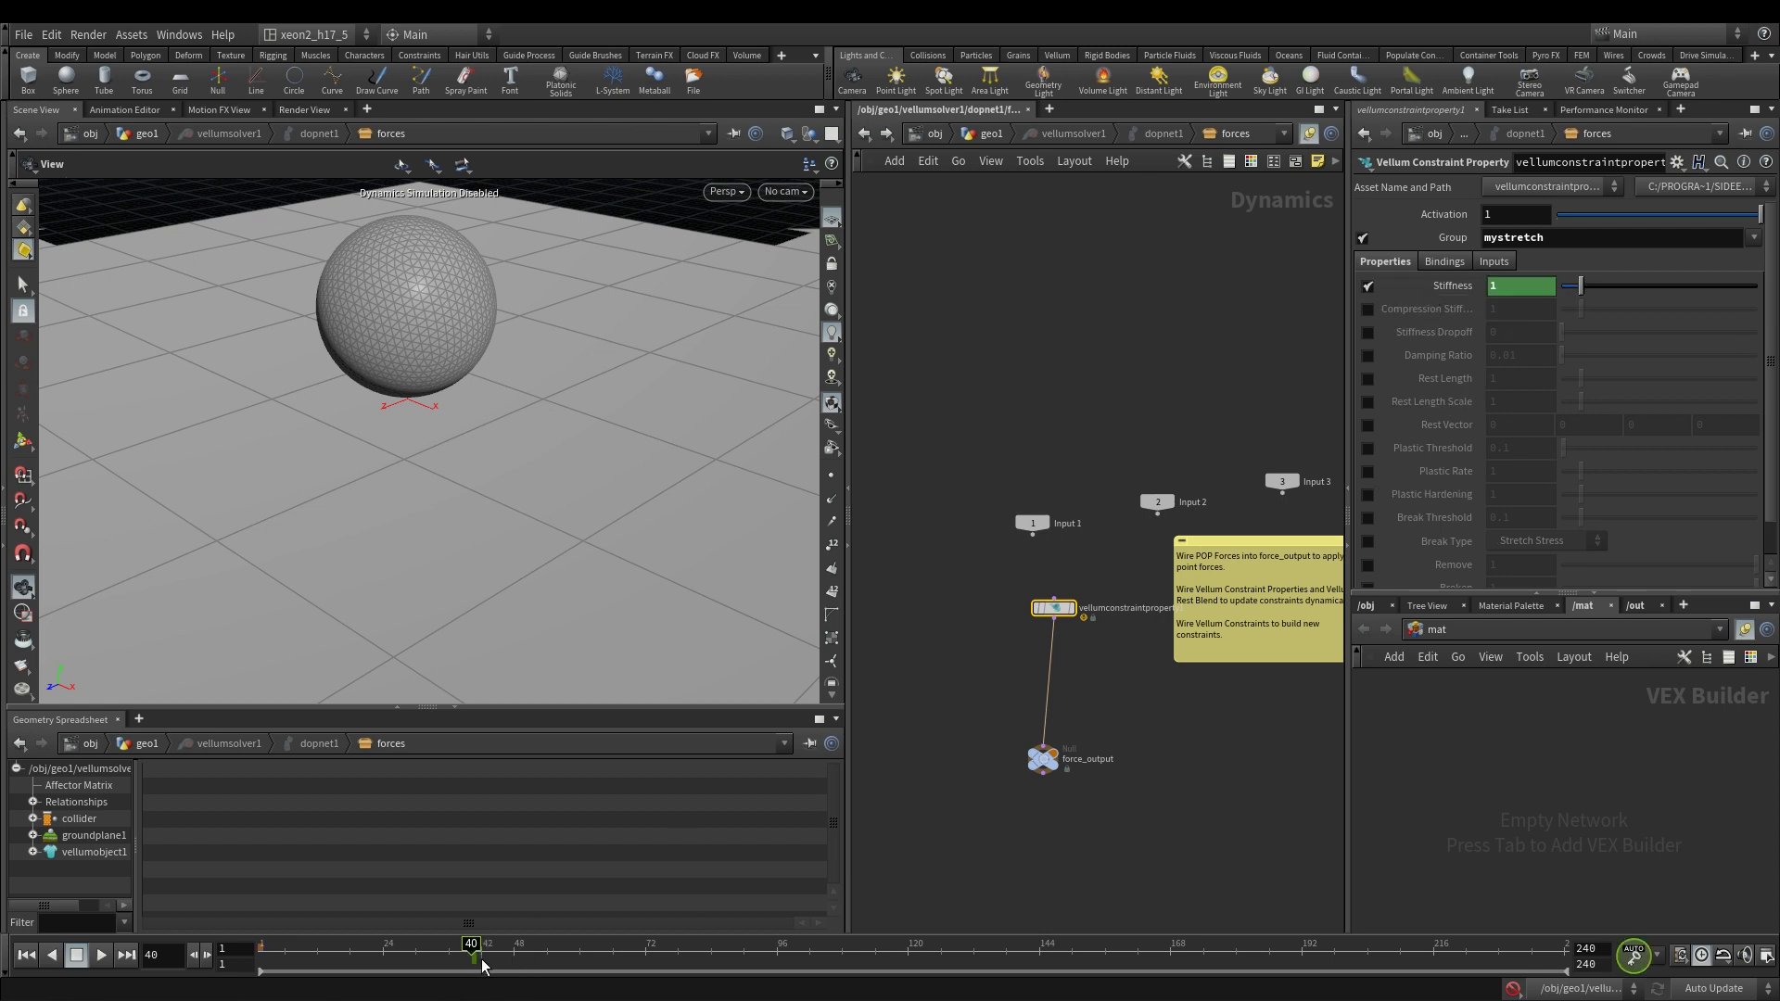
pyautogui.moveTo(486, 966); pyautogui.dragTo(691, 976)
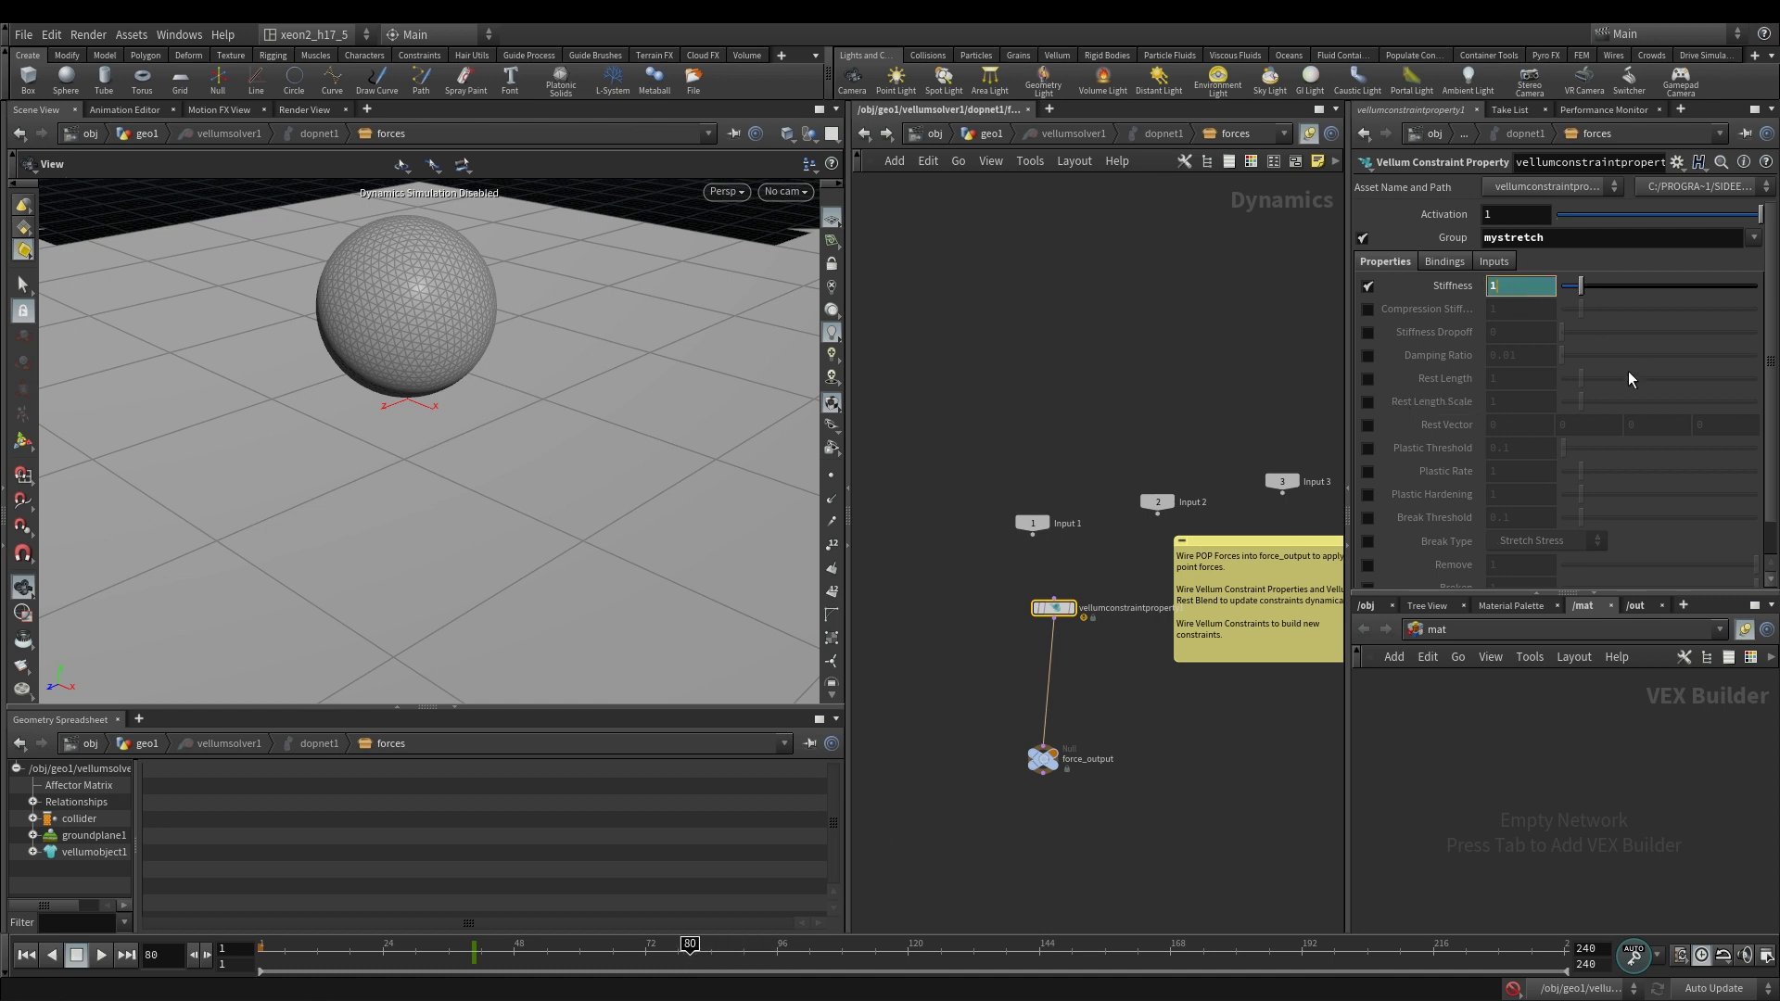
pyautogui.write('+e')
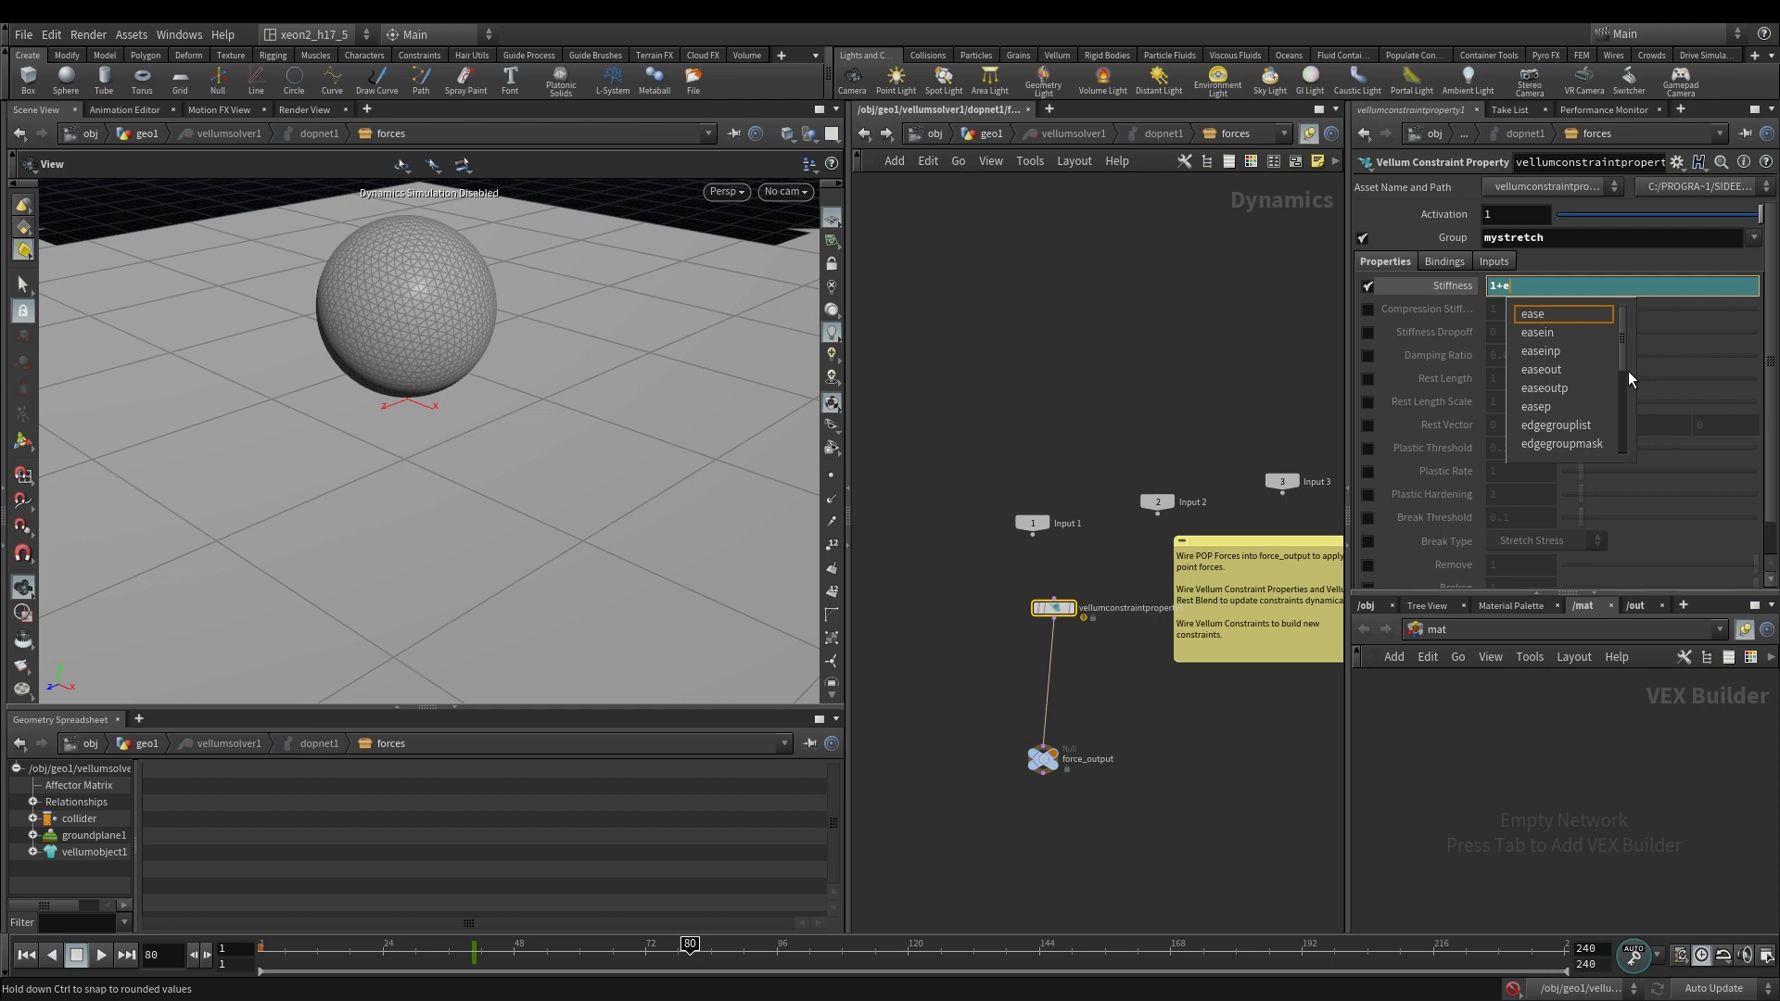
pyautogui.write('9')
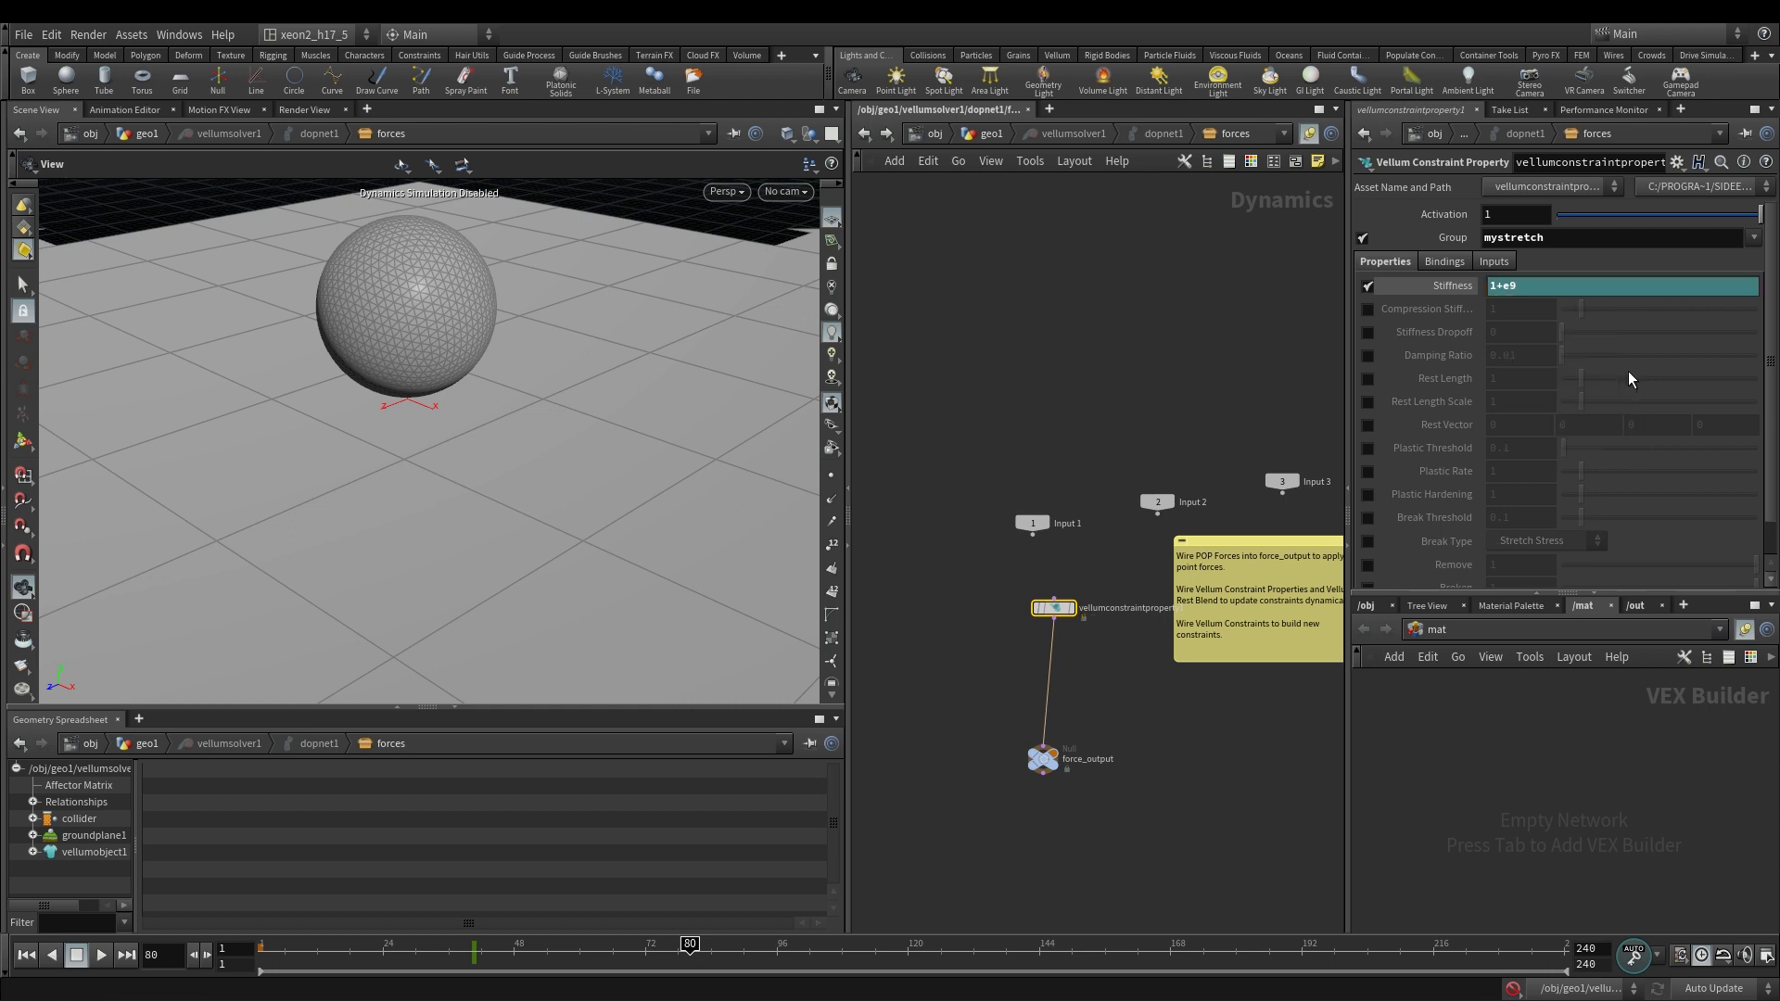
pyautogui.press('Return')
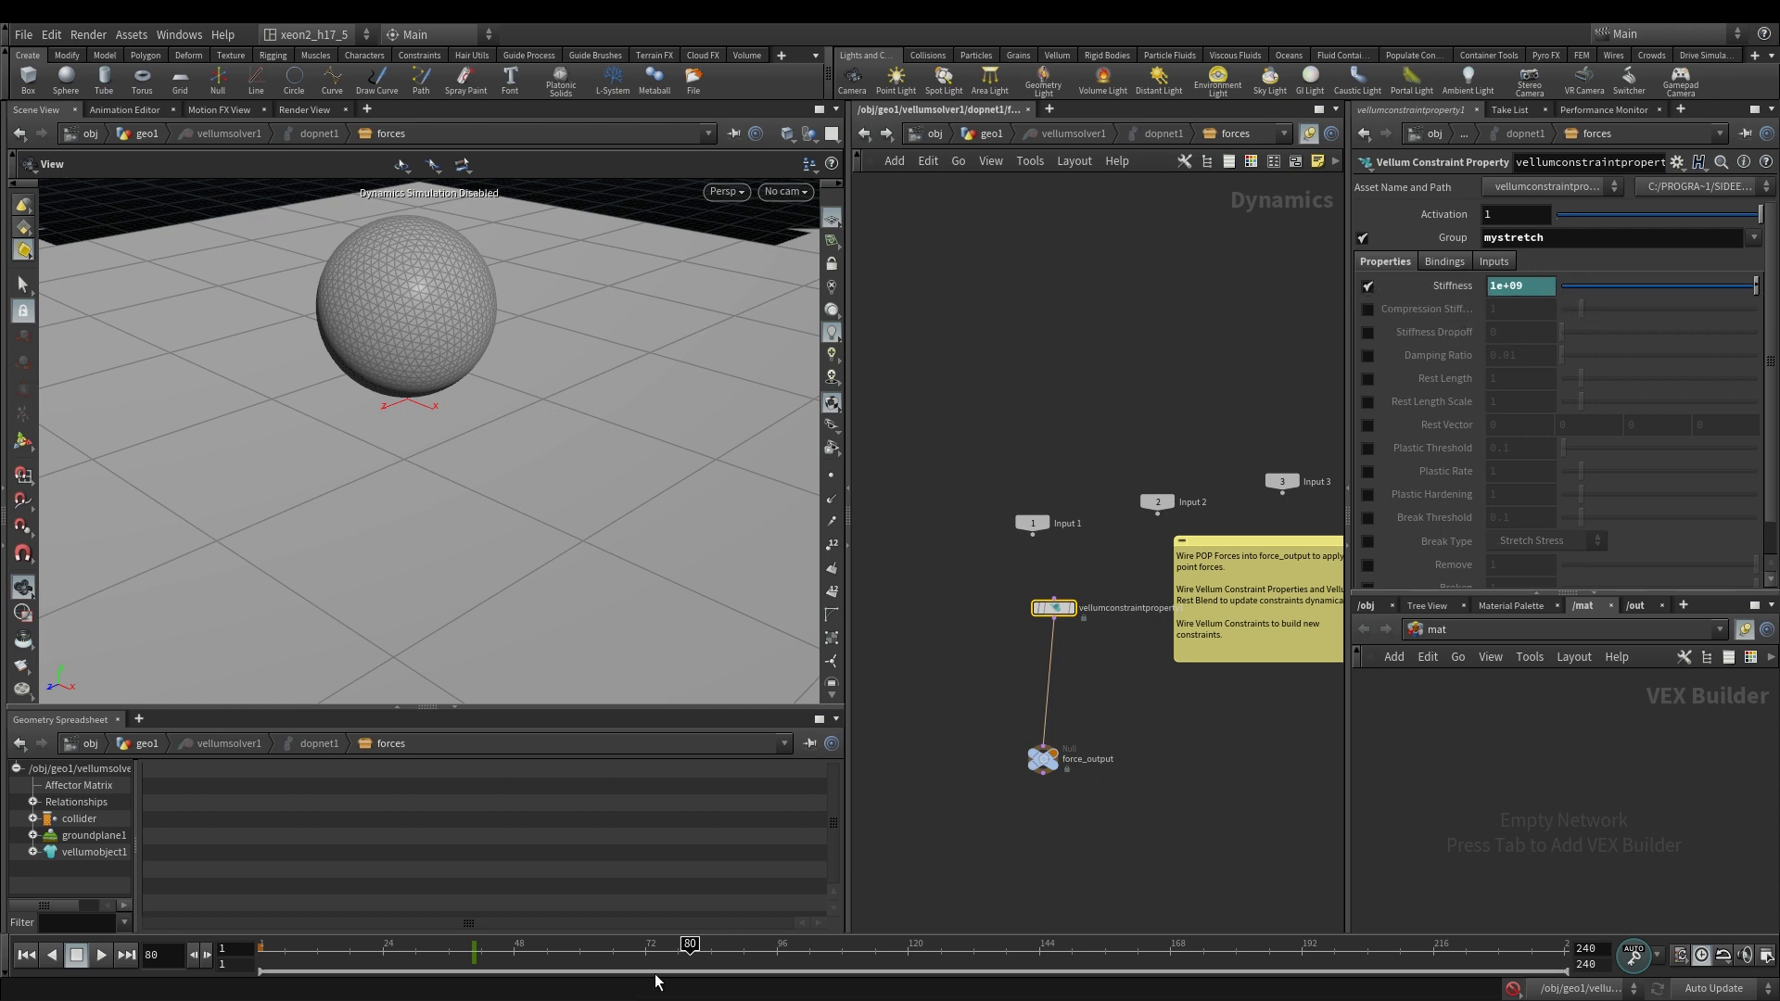
# Step: Go back to frame 40, delete the Stiffness keyframes and set Stiffness to 1
pyautogui.moveTo(690, 950); pyautogui.dragTo(471, 950)
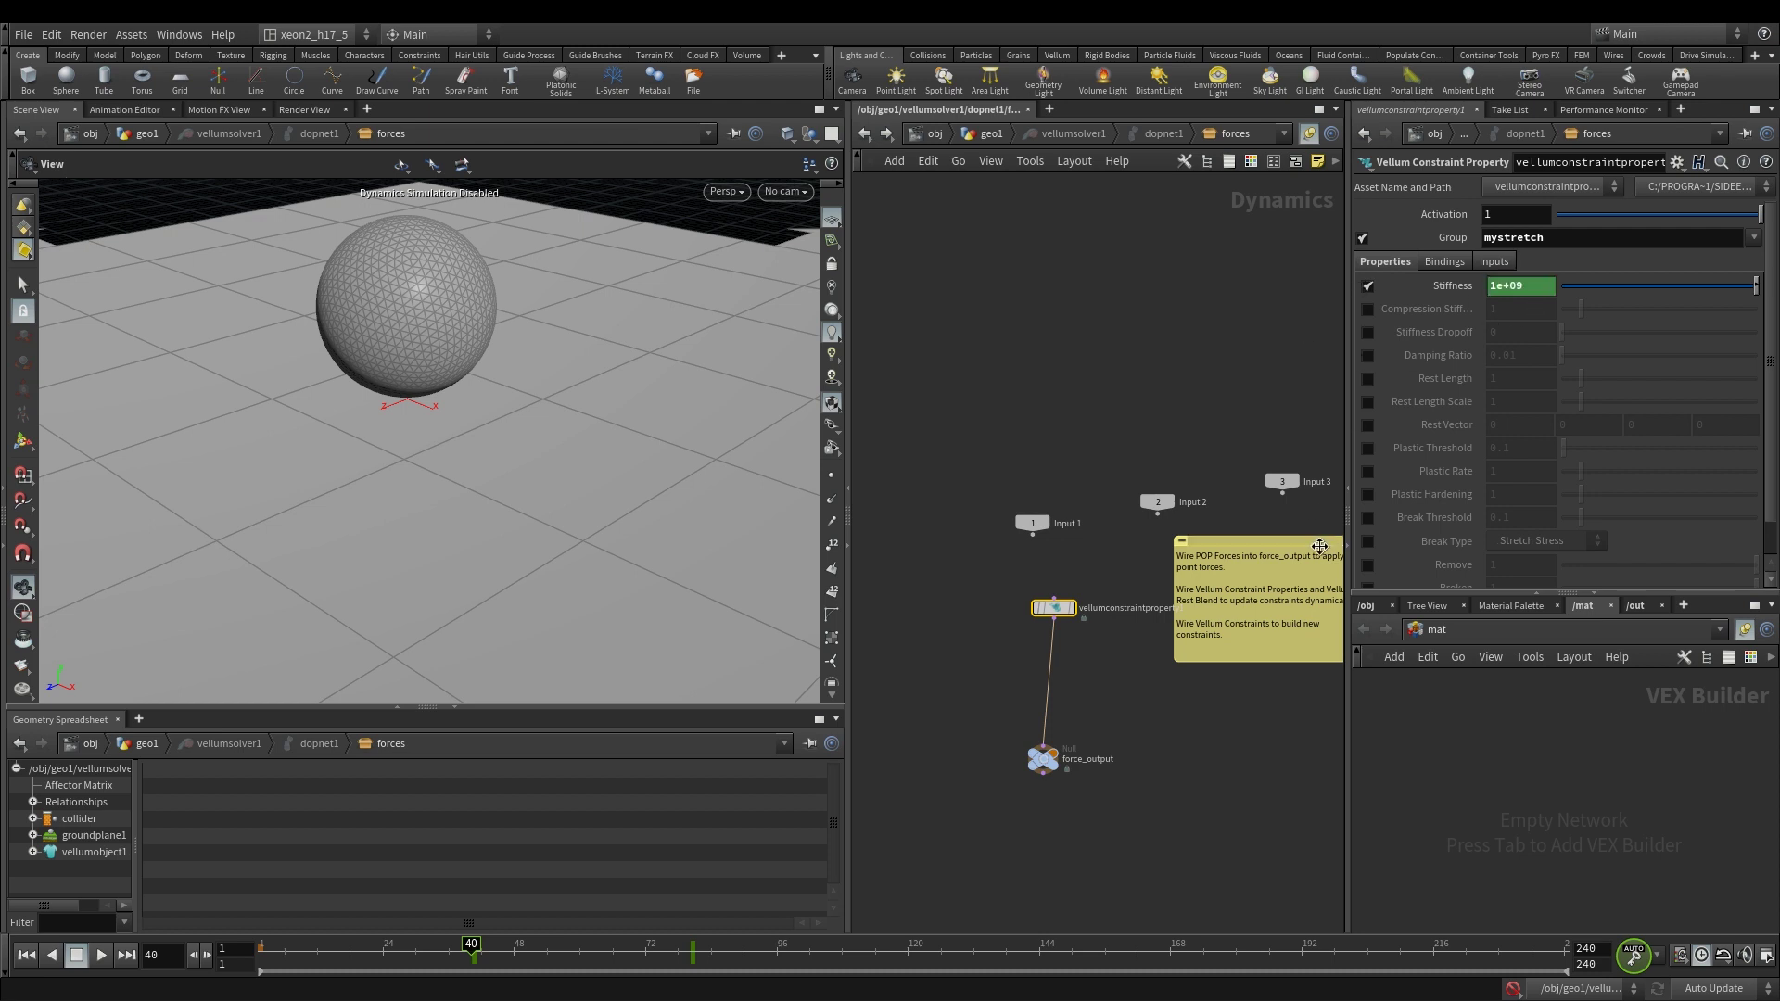
pyautogui.keyDown('ctrl'); pyautogui.keyDown('shift'); pyautogui.click(1452, 285); pyautogui.keyUp('shift'); pyautogui.keyUp('ctrl')
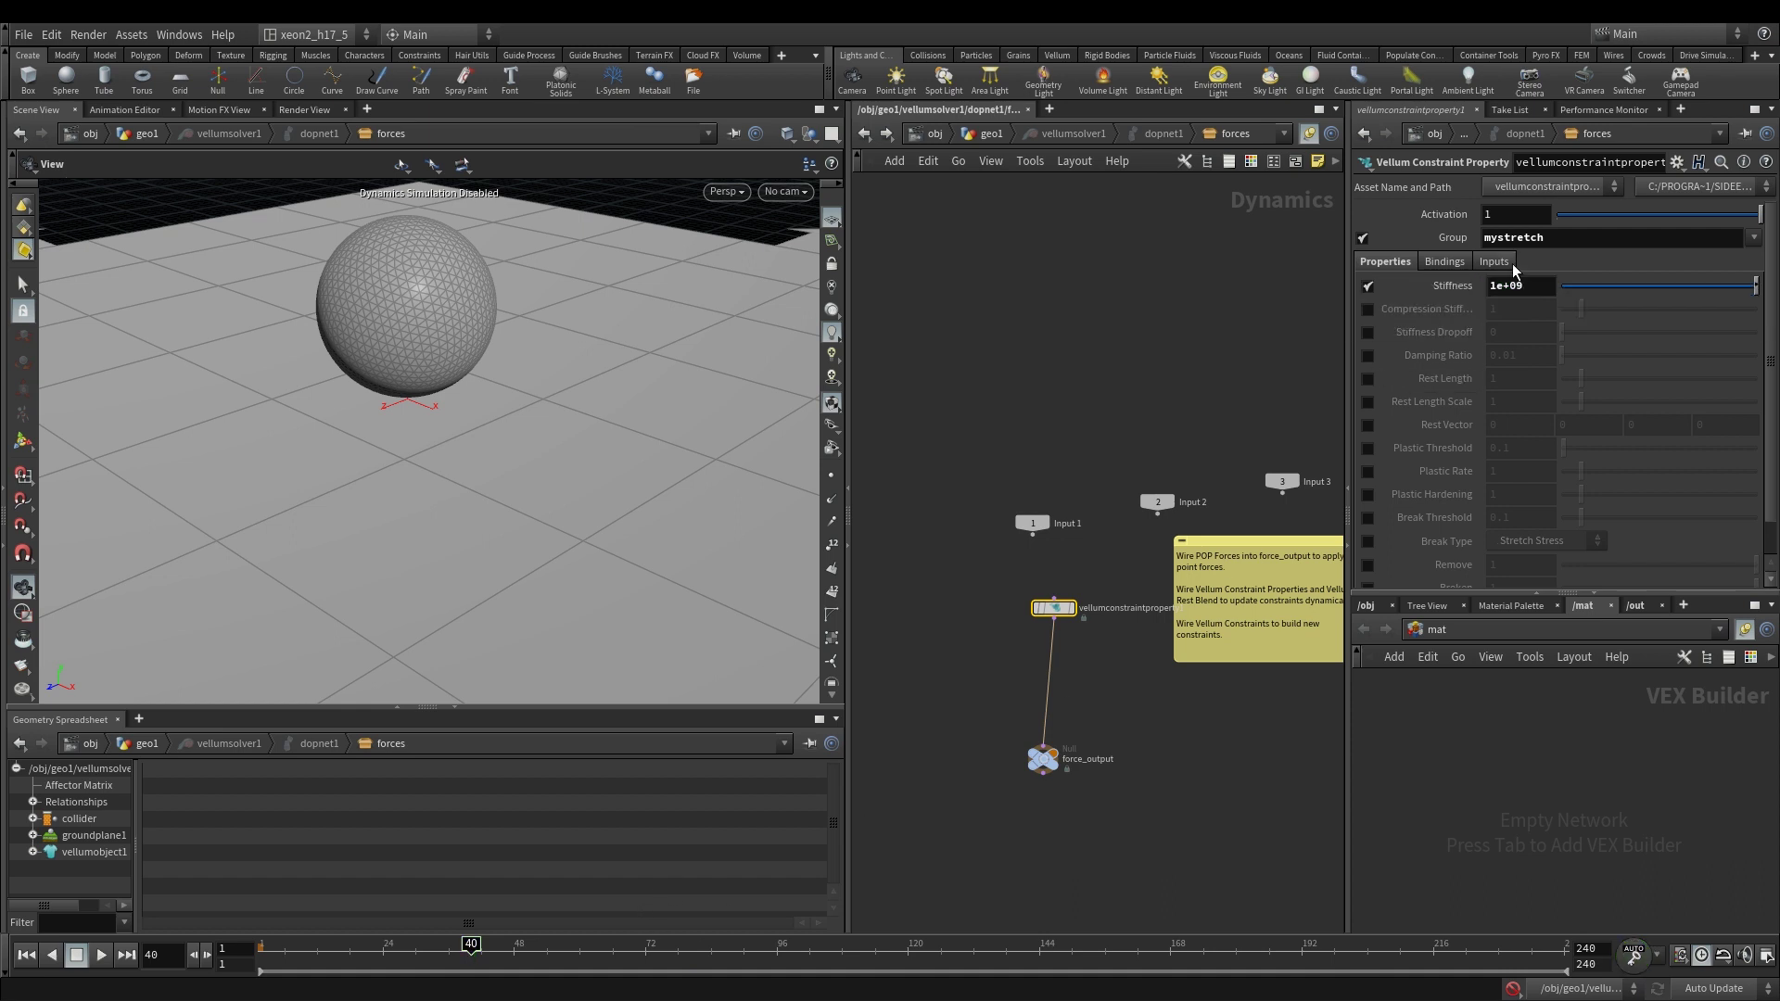
pyautogui.moveTo(1529, 291); pyautogui.dragTo(1293, 369)
pyautogui.write('1')
pyautogui.press('Return')
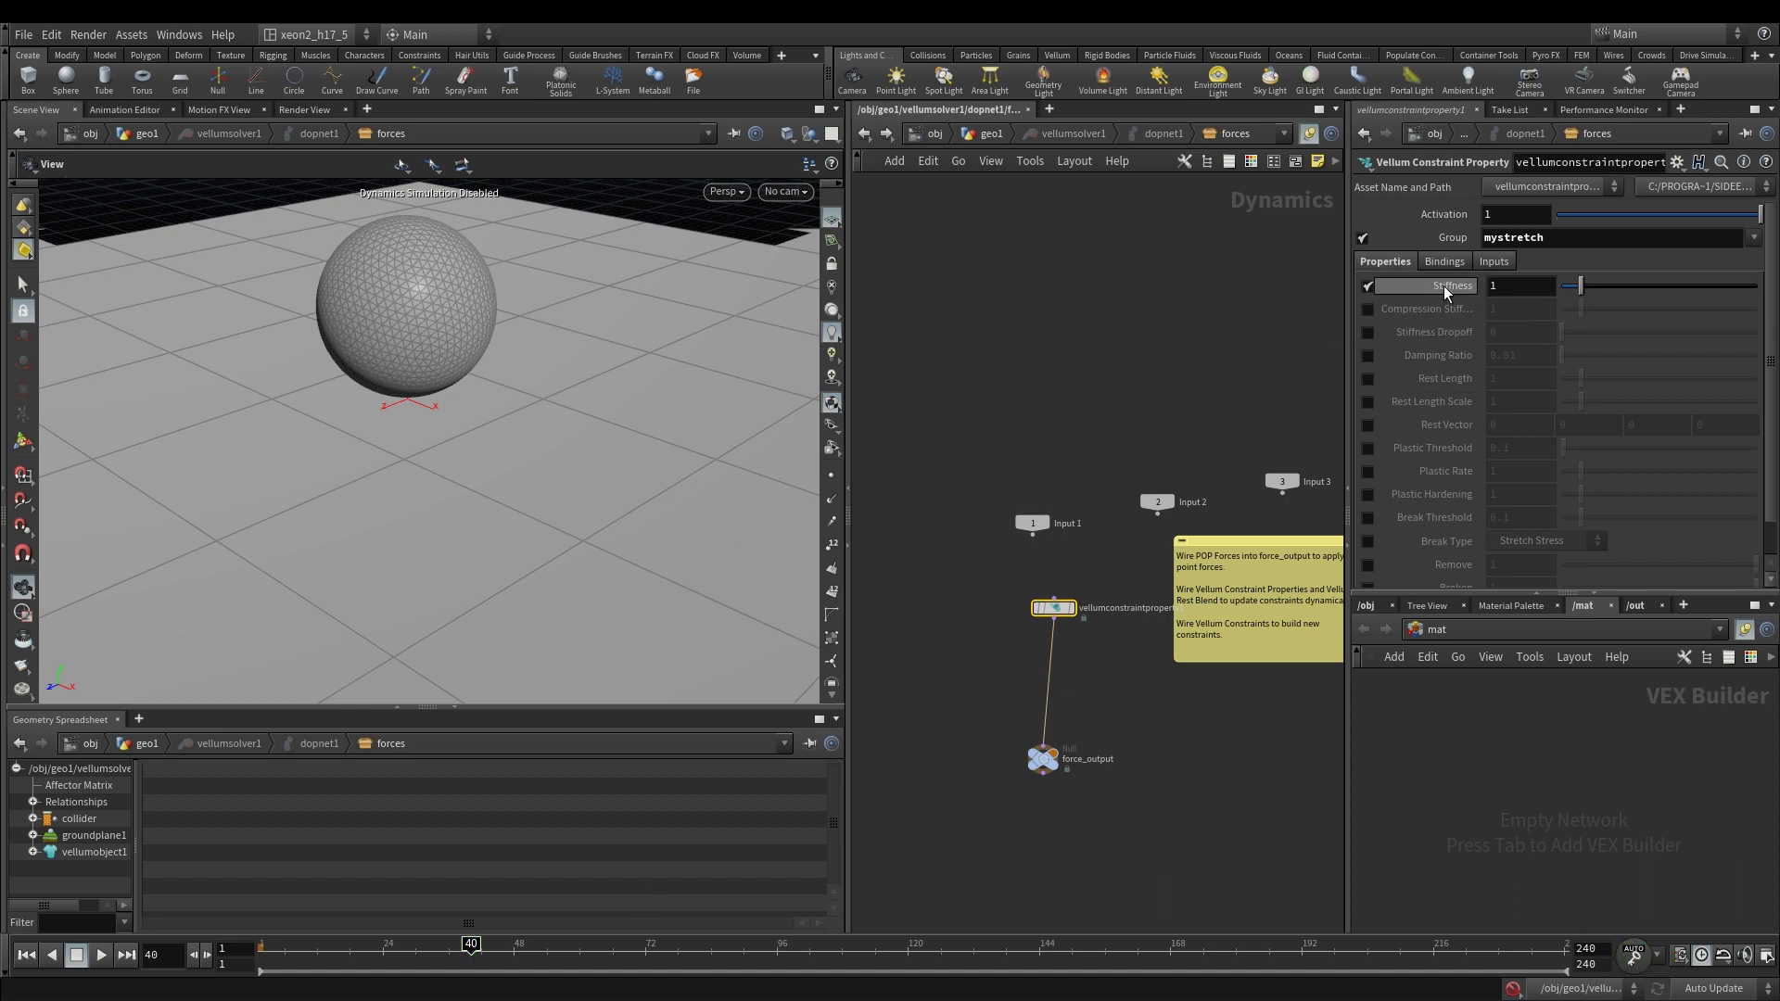
# Step: Keyframe Stiffness at its value of 1 on frame 40 and enter 1e+09 as the keyed value on frame 80
pyautogui.keyDown('alt'); pyautogui.click(1444, 286); pyautogui.keyUp('alt')
pyautogui.moveTo(537, 964)
pyautogui.mouseDown()
pyautogui.moveTo(798, 969)
pyautogui.moveTo(689, 985)
pyautogui.mouseUp()
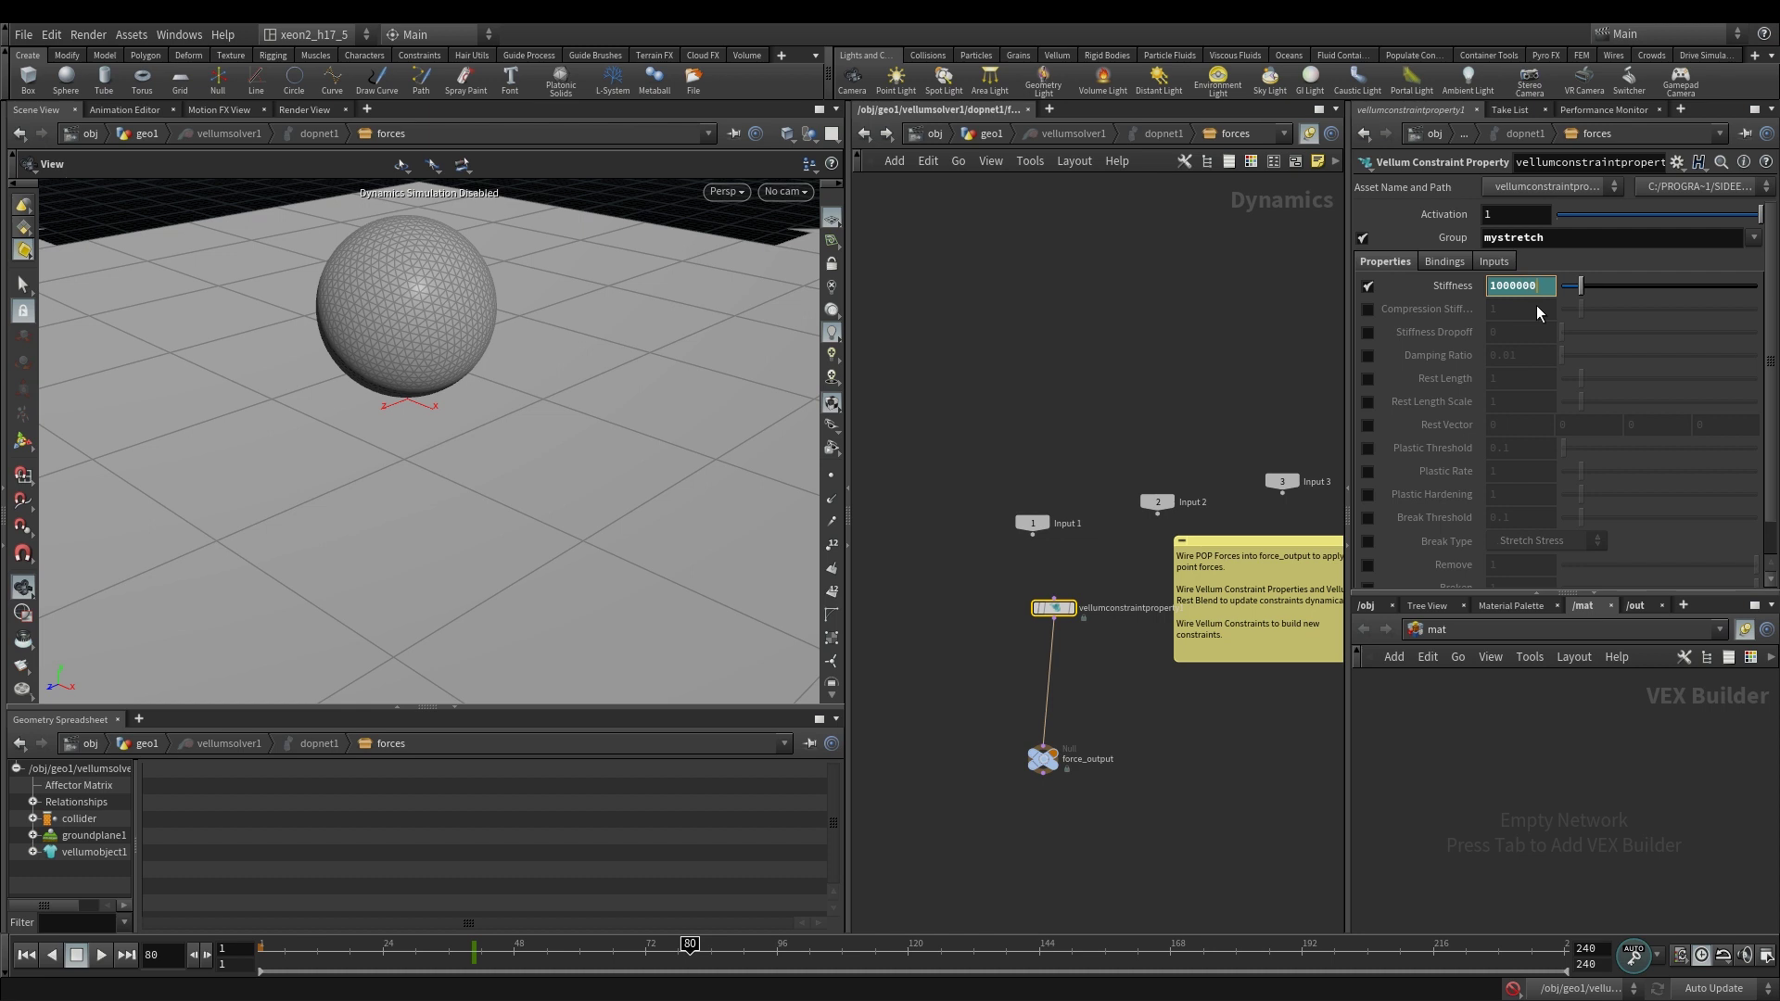
pyautogui.press('Return')
# Step: Check the animated Stiffness on the Vellum Constraint Property node by scrubbing between frames 40 and 80
pyautogui.click(1042, 758)
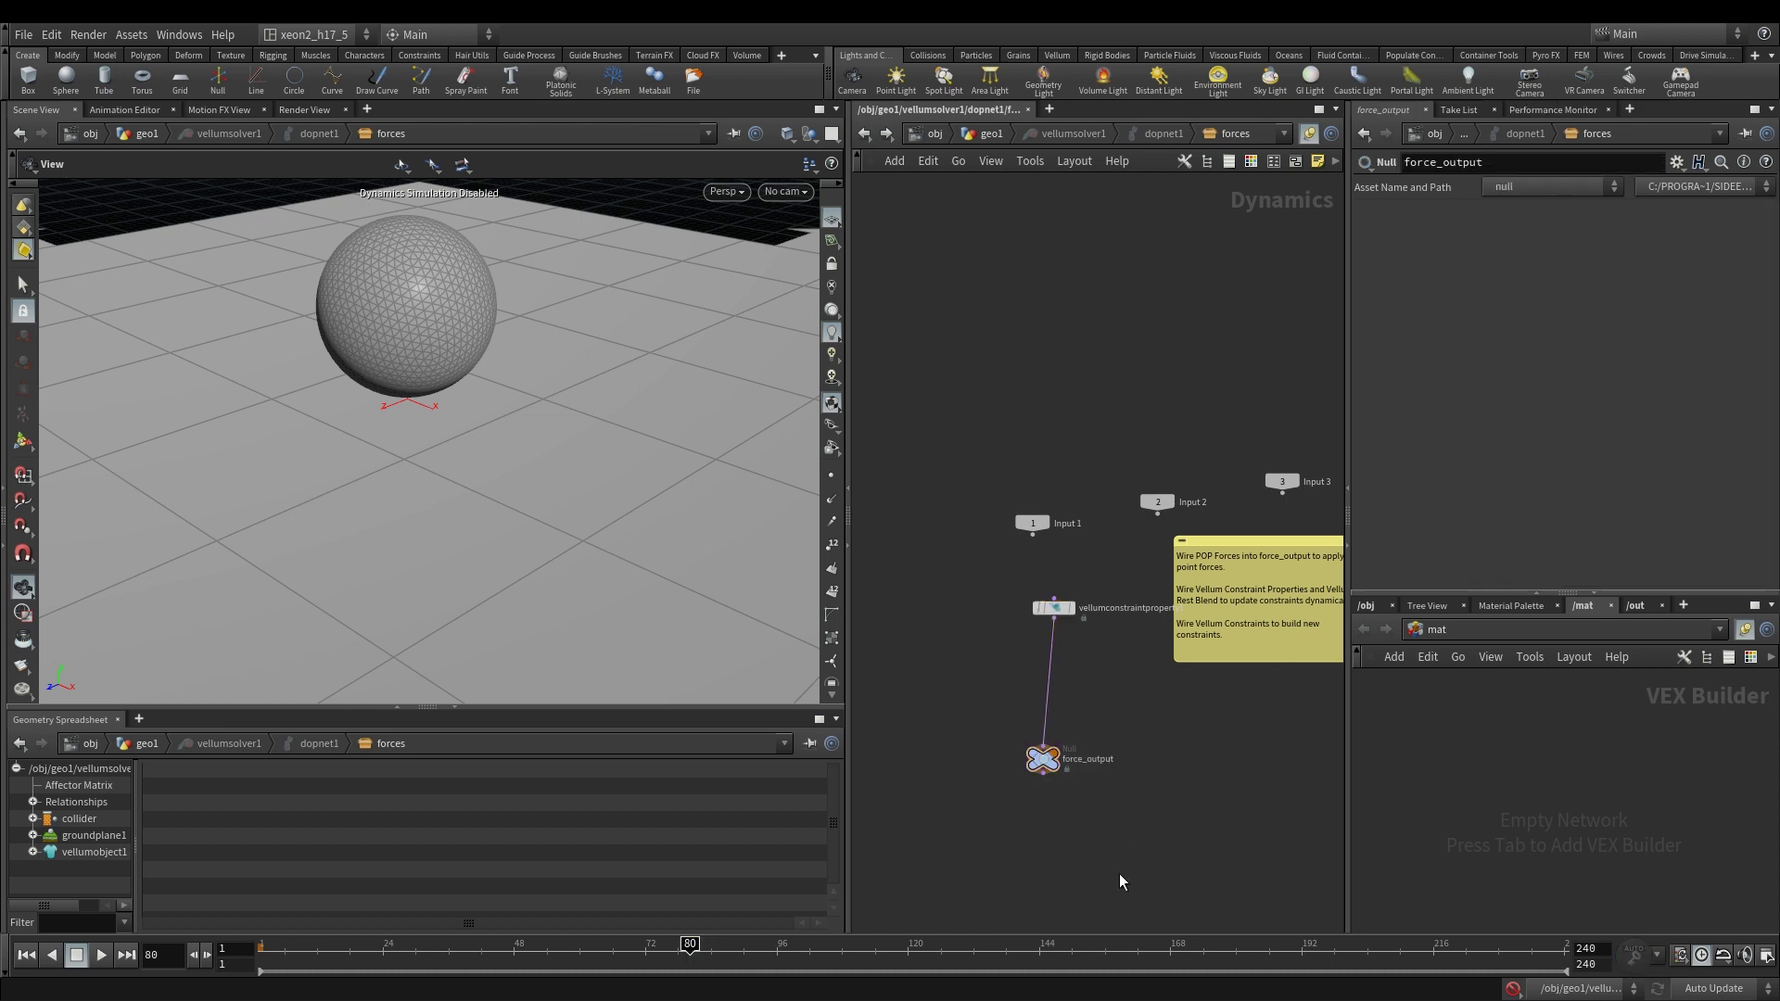
pyautogui.hotkey('ctrl', 'Up')
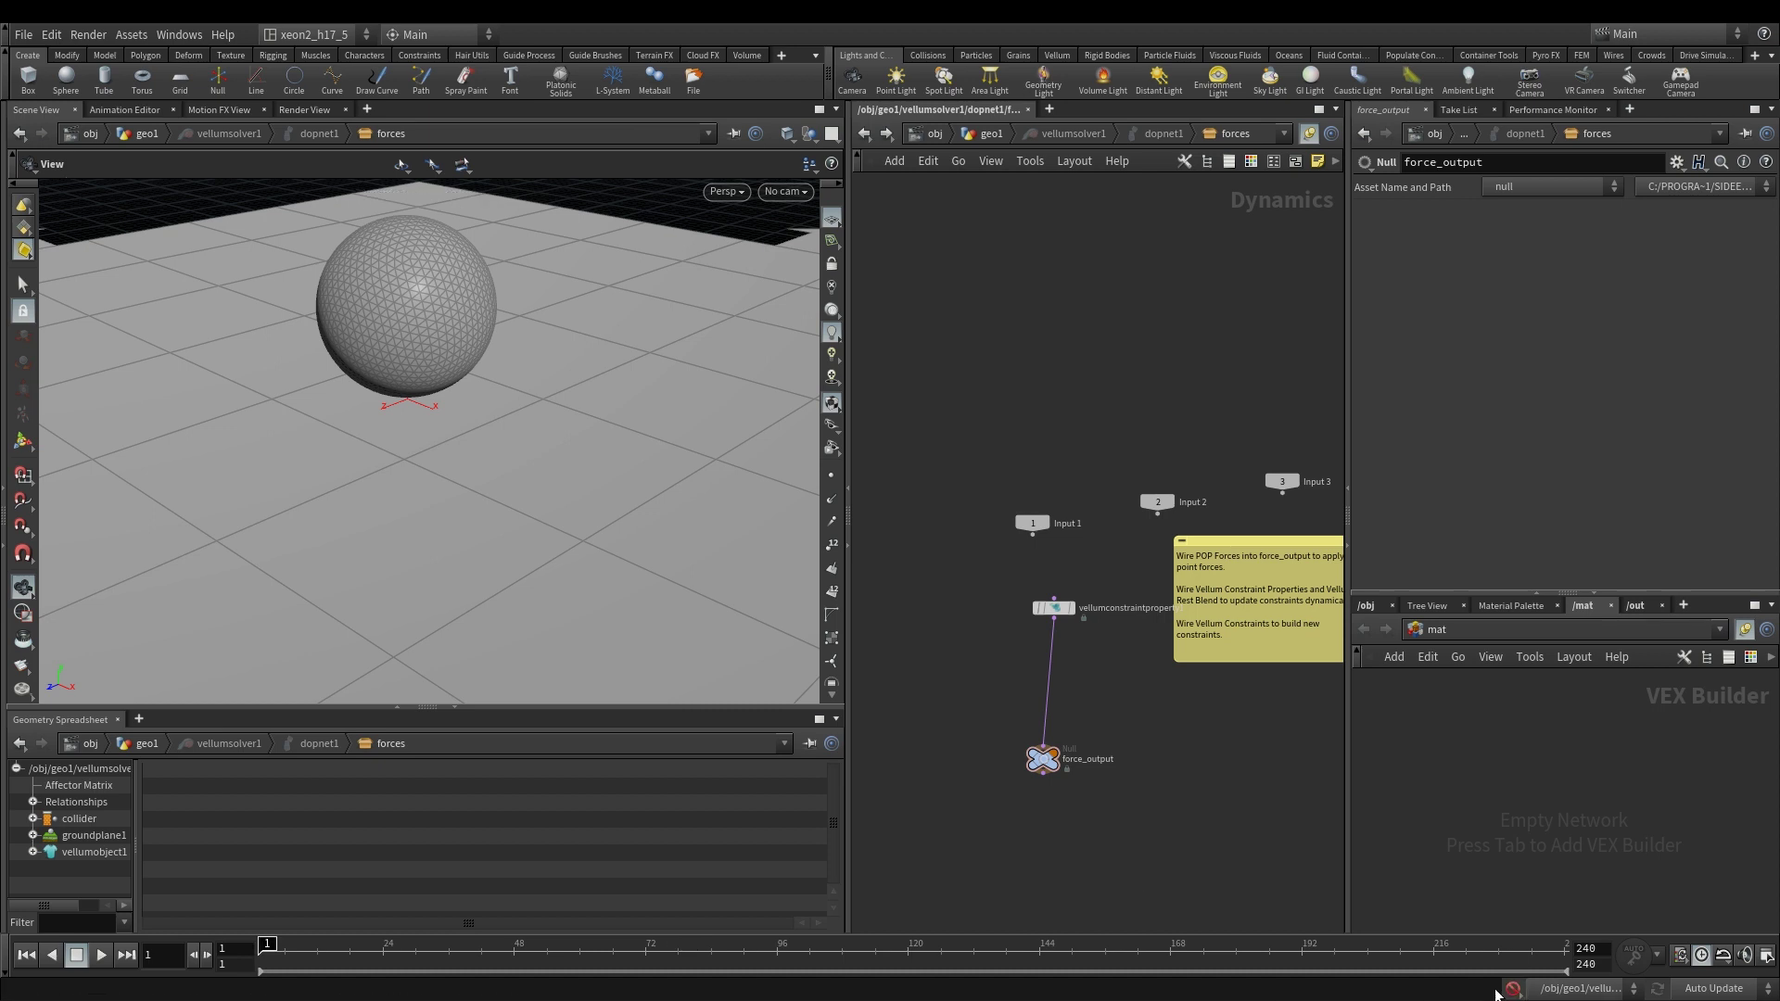
pyautogui.click(1053, 608)
pyautogui.moveTo(470, 955); pyautogui.dragTo(690, 955)
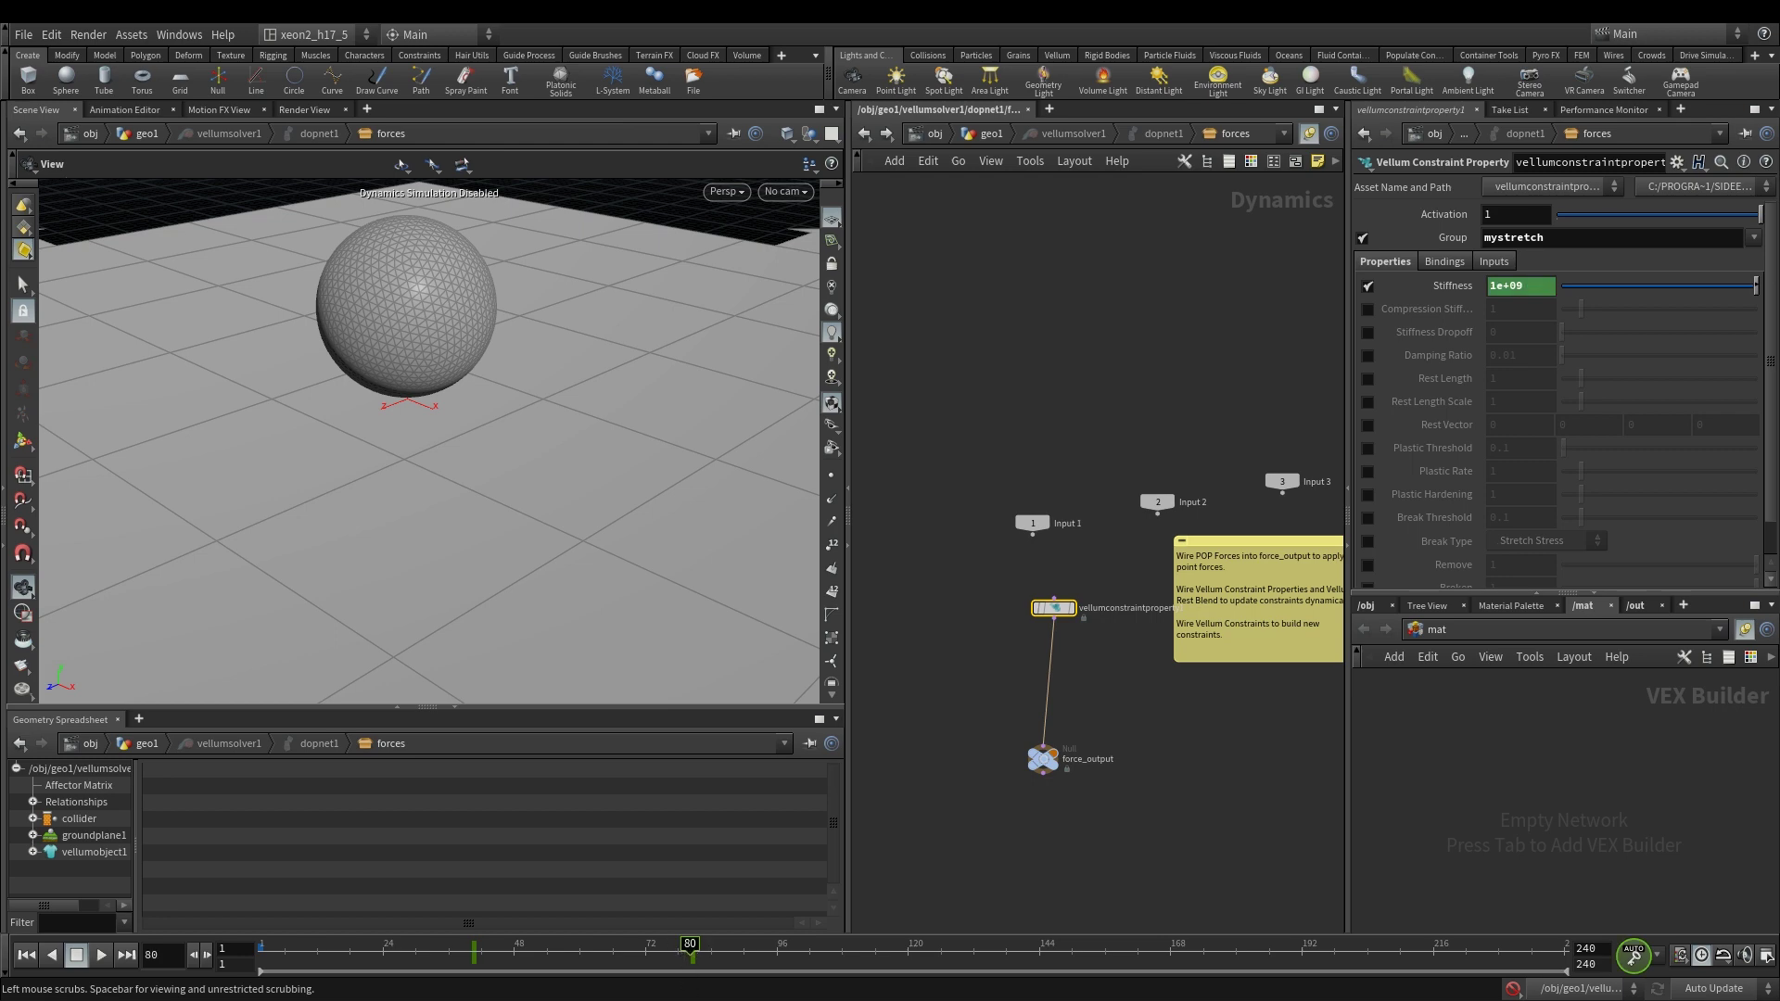
# Step: Re-enable the simulation at frame 1 and return to the geo1 network
pyautogui.hotkey('ctrl', 'Up')
pyautogui.click(1514, 987)
pyautogui.moveTo(915, 695); pyautogui.dragTo(1063, 804)
pyautogui.click(990, 133)
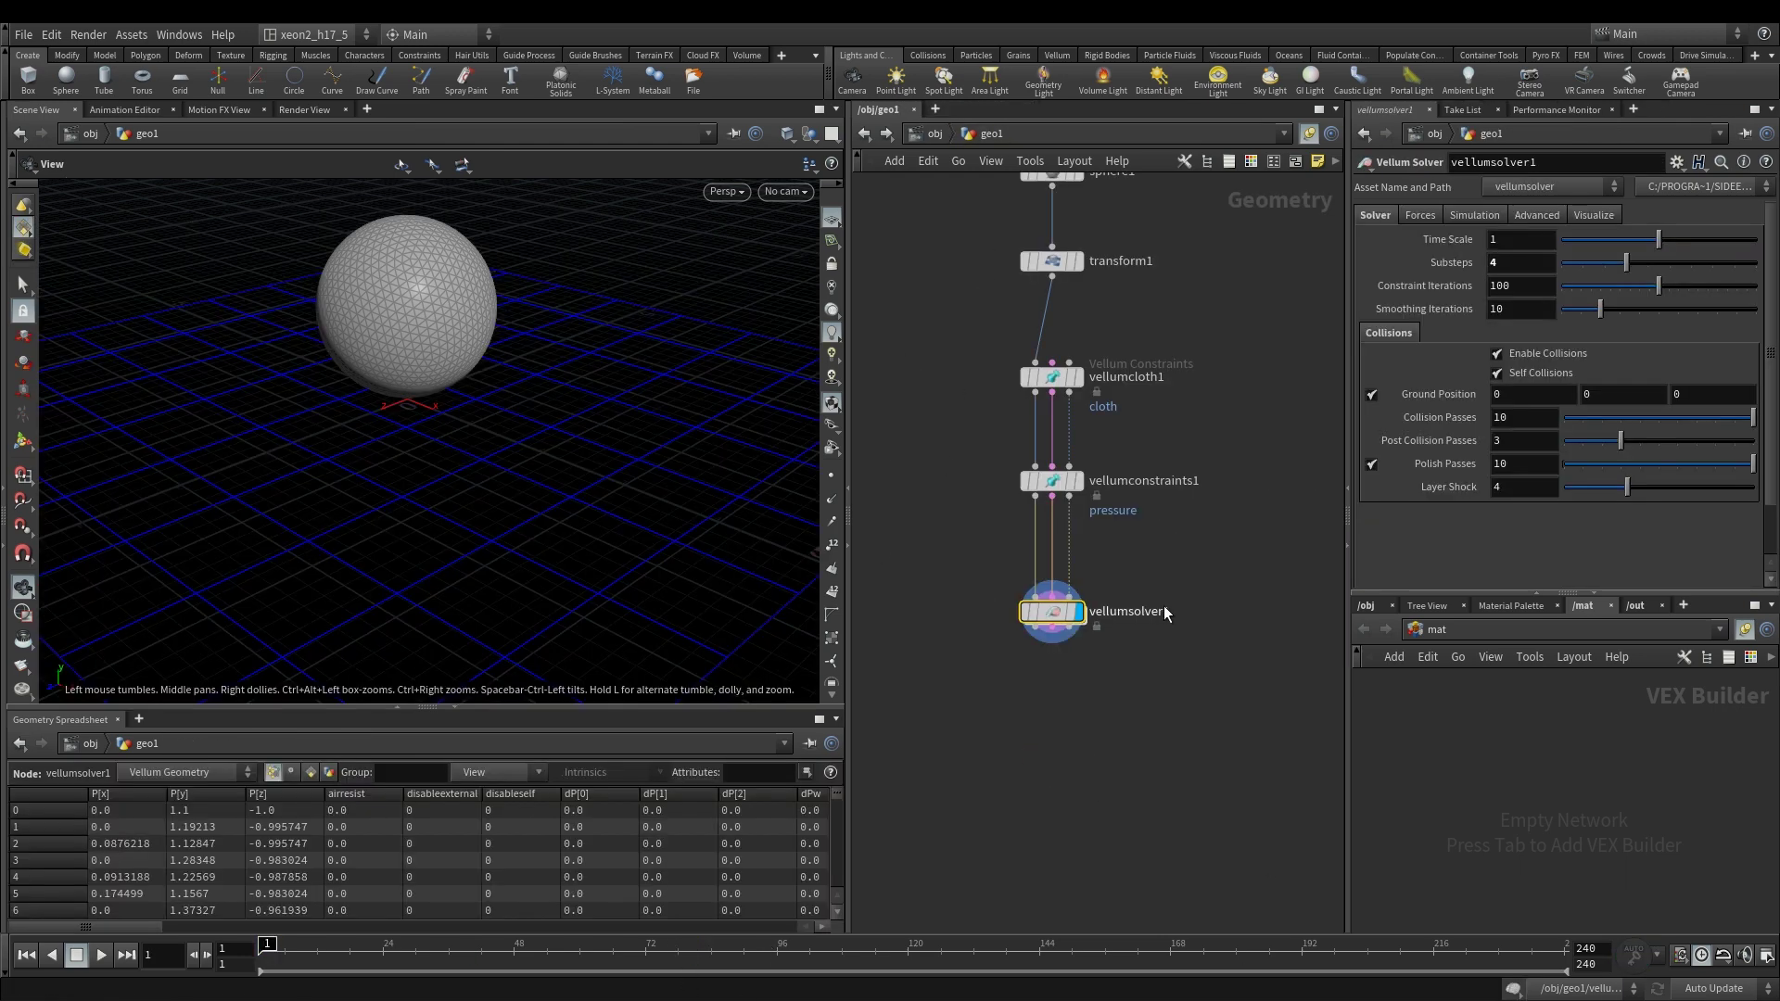
# Step: Play the balloon simulation in geo1 from frame 1, replay it, and scrub to frame 39 to examine the inflation
pyautogui.moveTo(501, 460); pyautogui.dragTo(506, 496, button='middle')
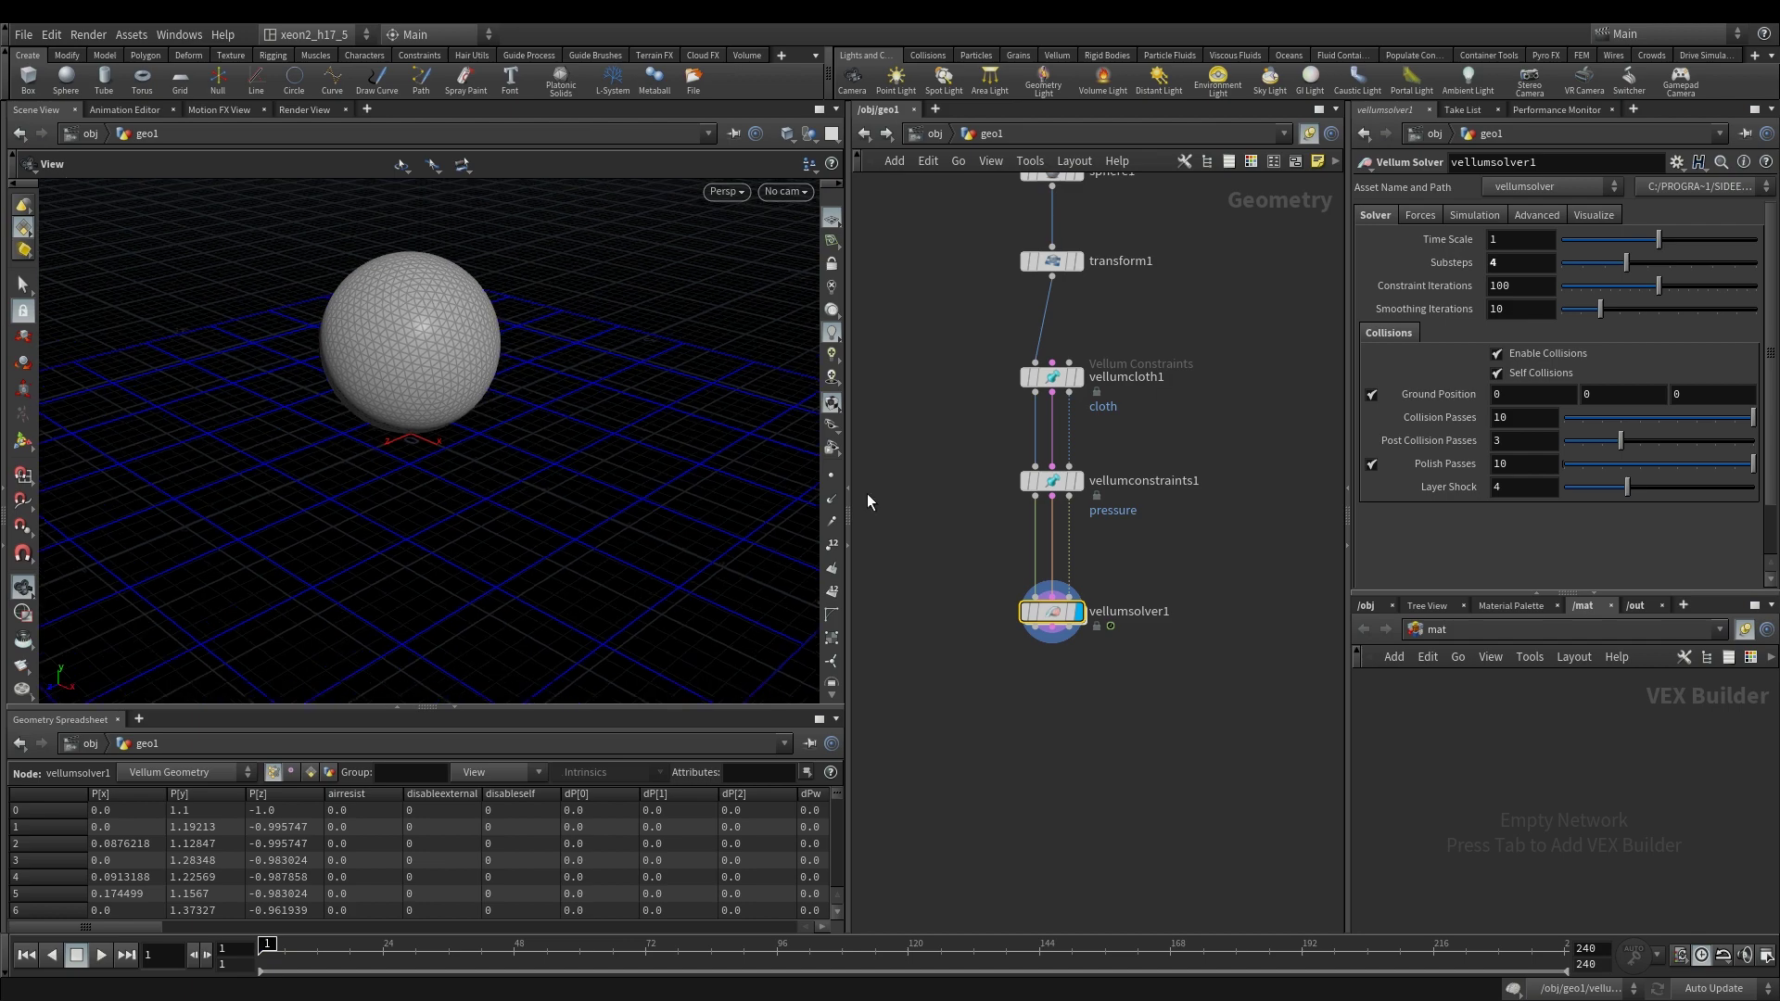
pyautogui.doubleClick(1057, 614)
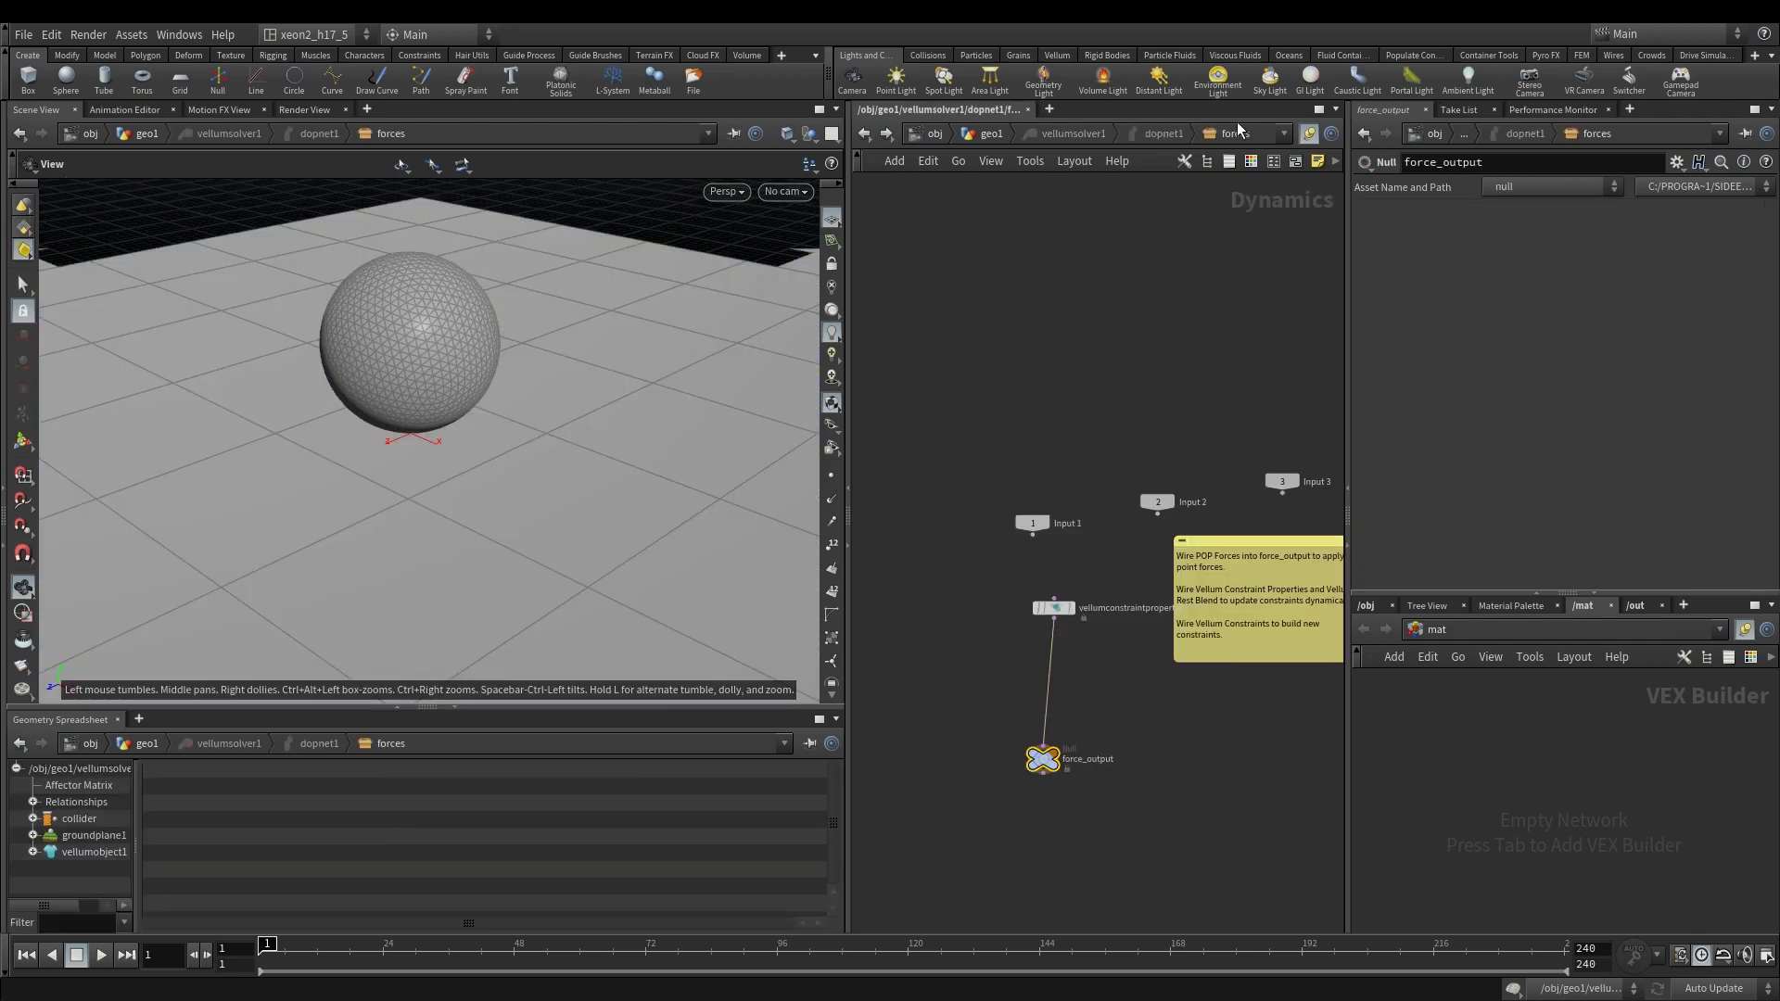
pyautogui.click(987, 134)
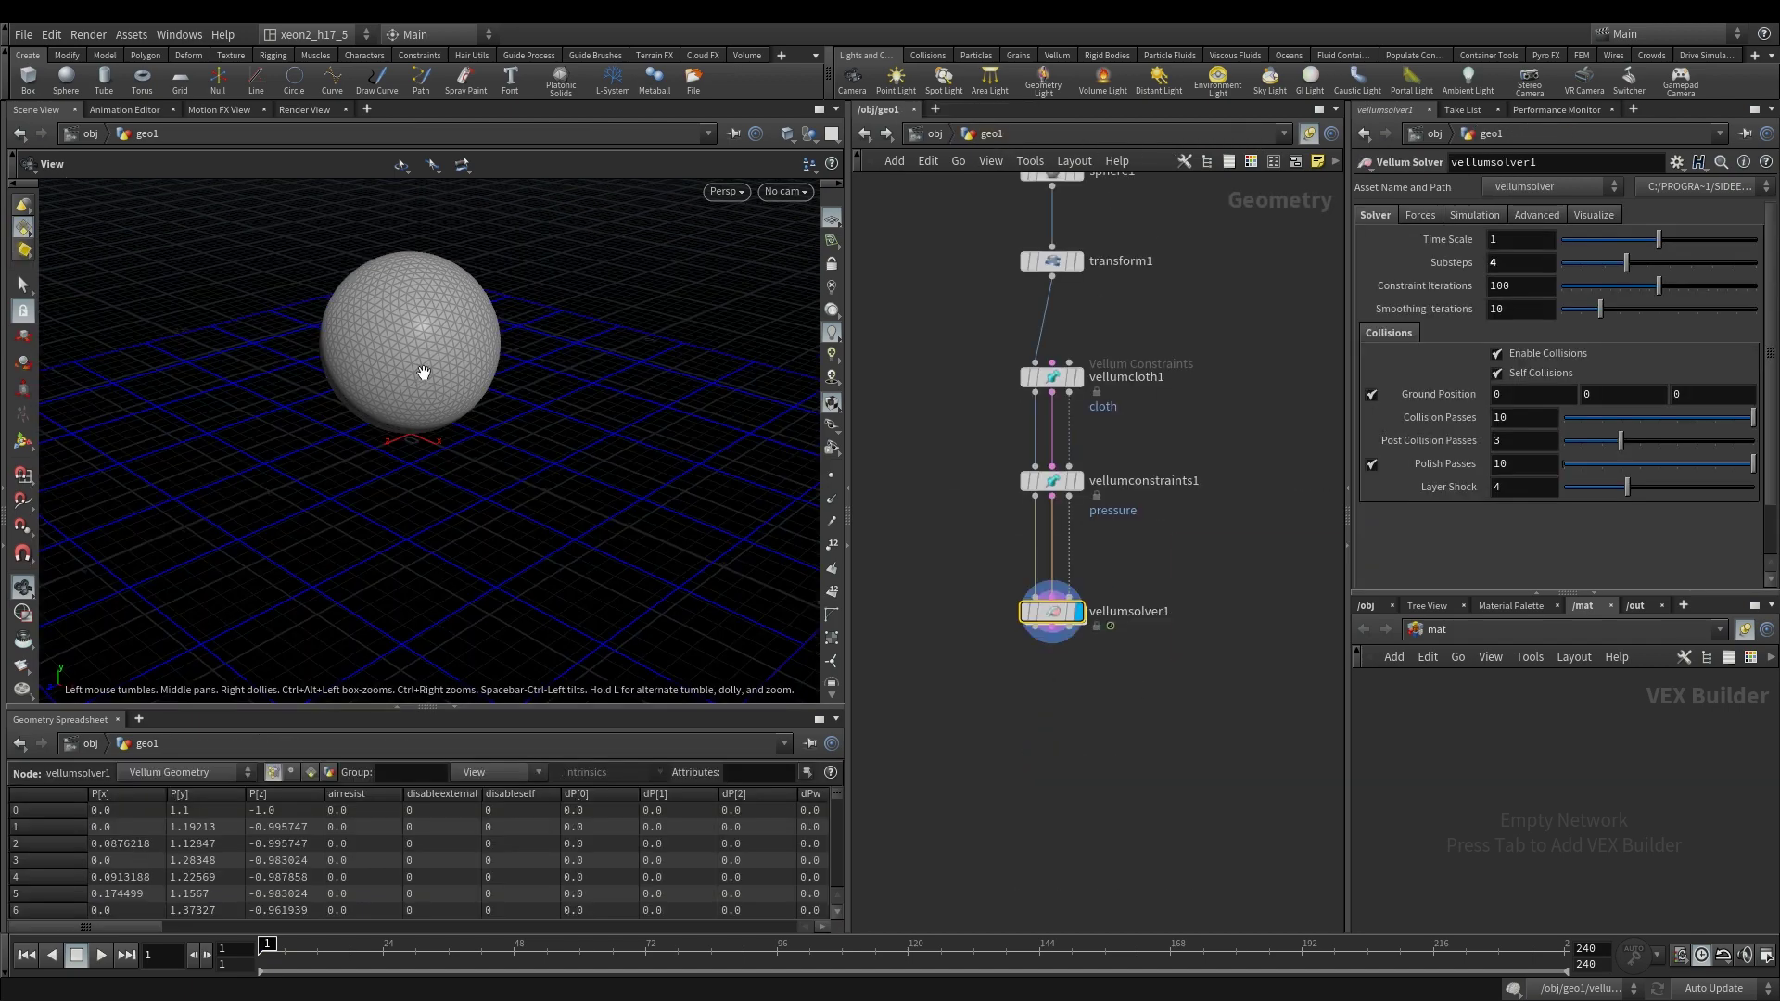
pyautogui.press('Up')
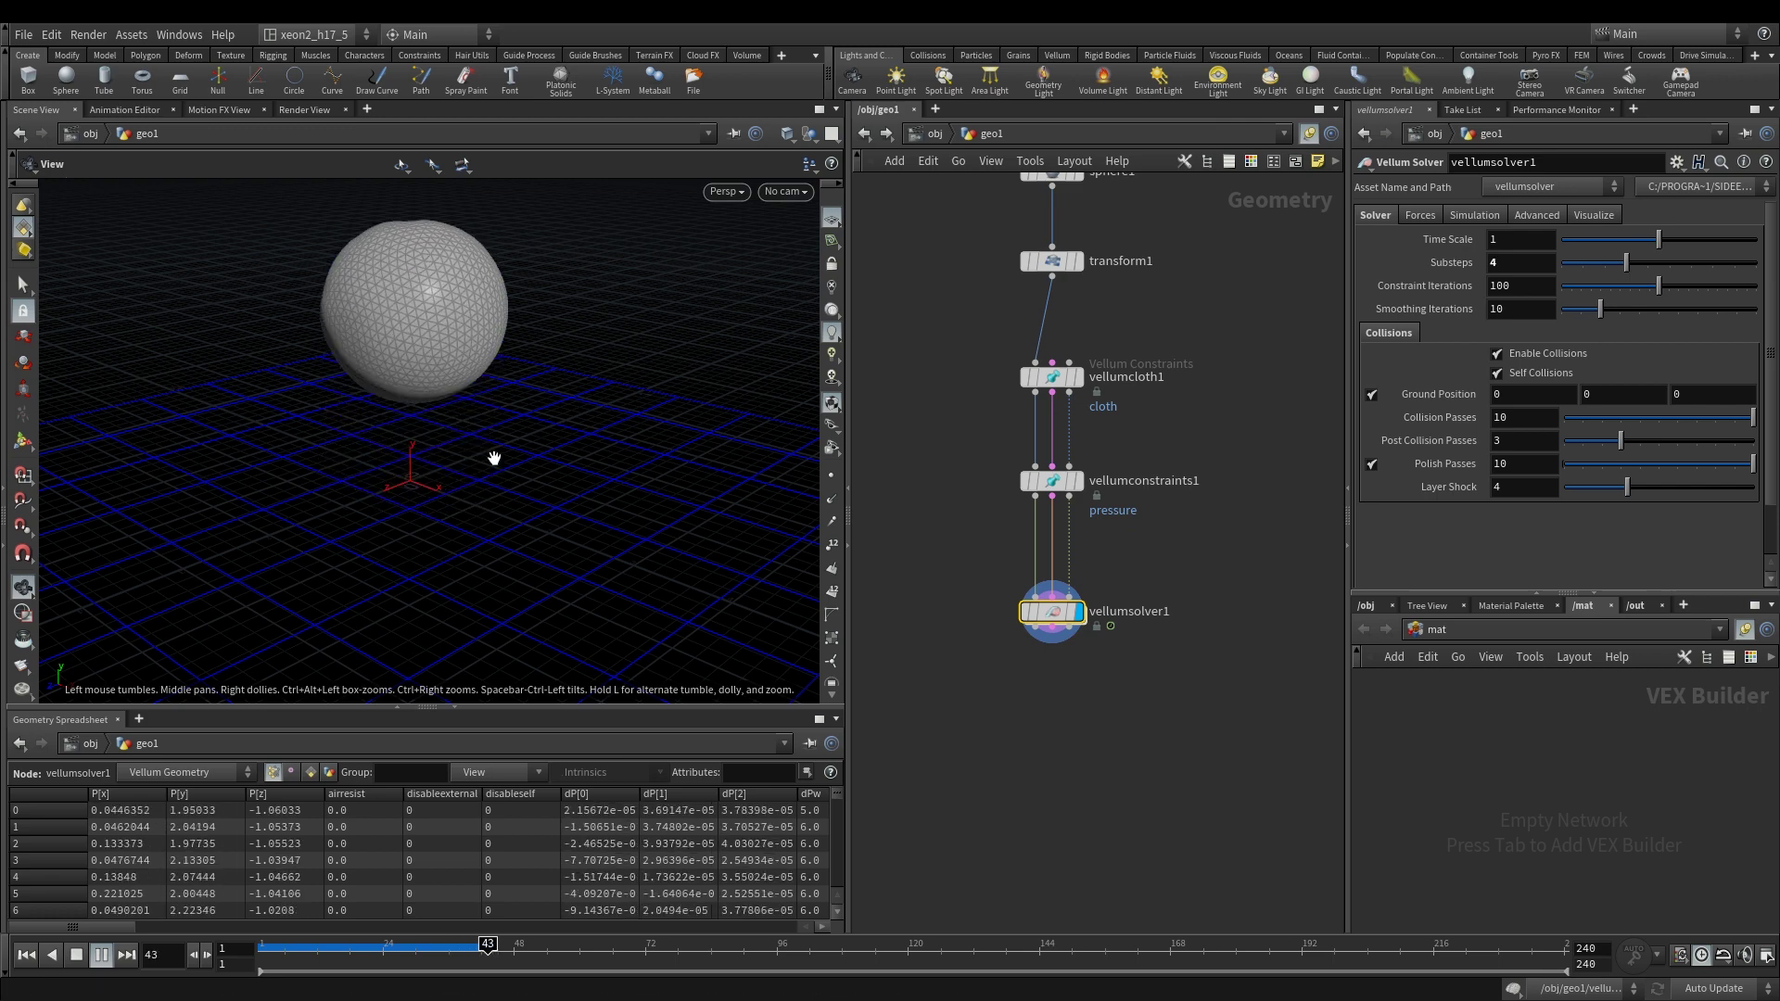
pyautogui.moveTo(518, 310); pyautogui.dragTo(601, 604, button='middle')
pyautogui.press('Up')
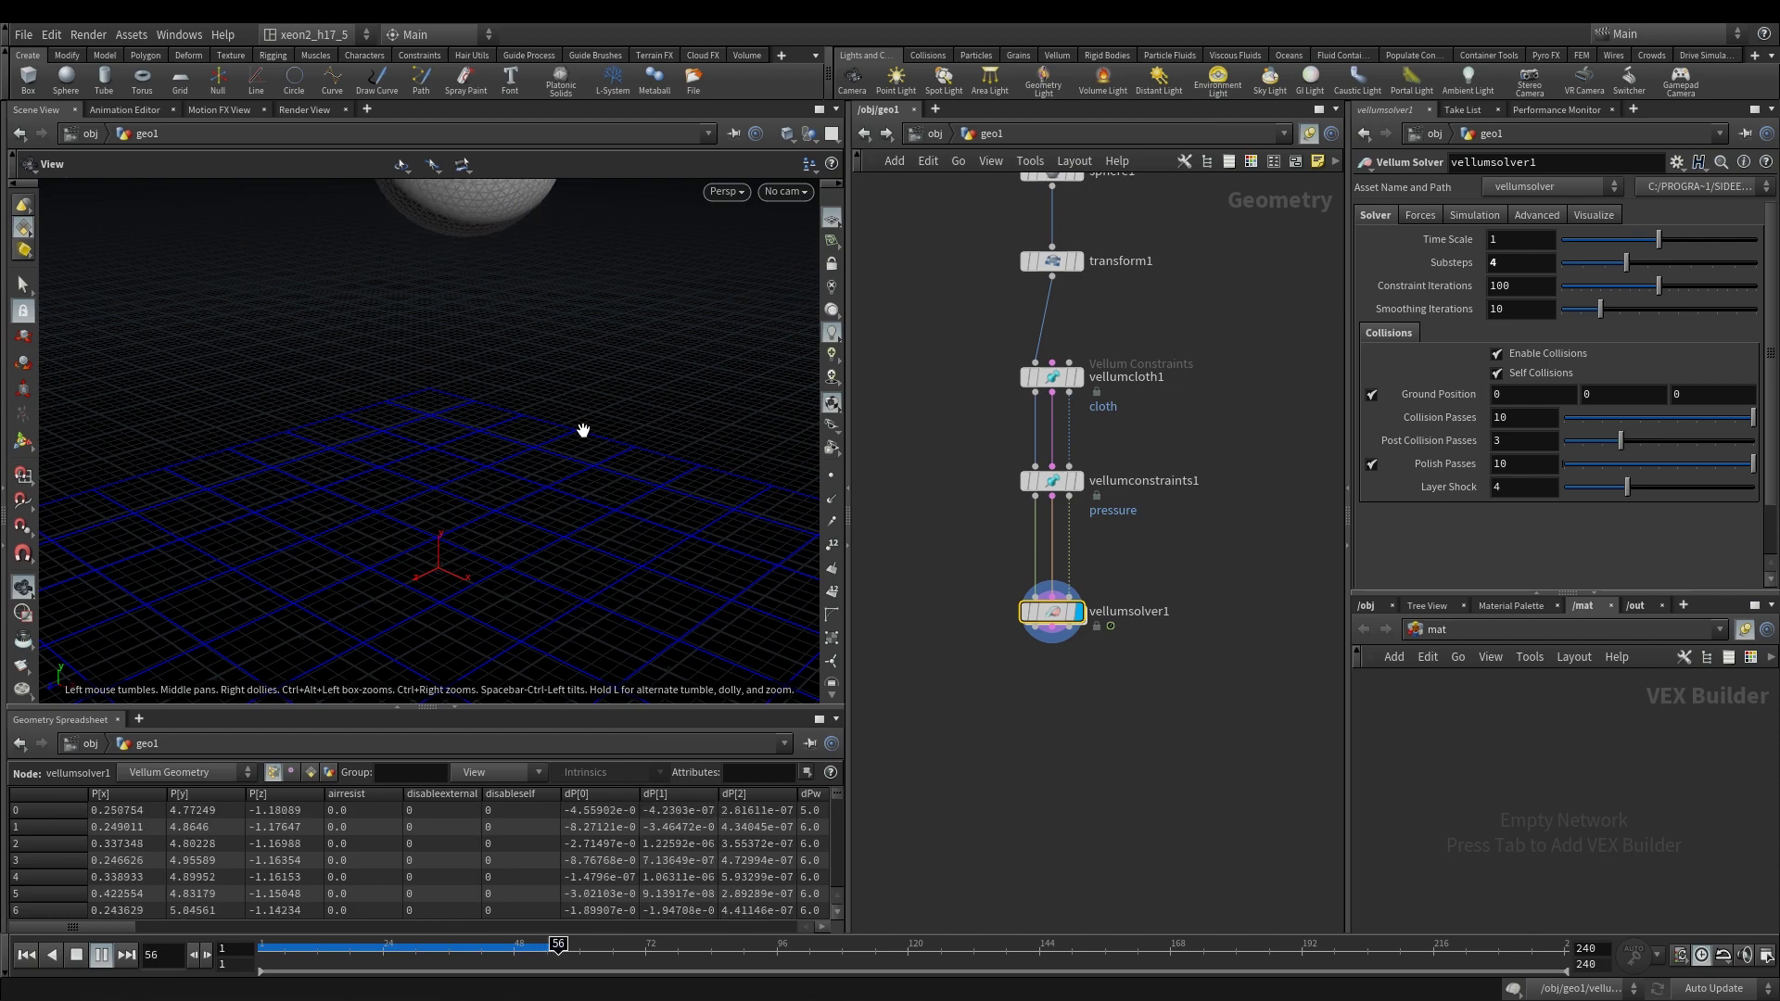
pyautogui.moveTo(573, 433); pyautogui.dragTo(631, 370)
pyautogui.hotkey('ctrl', 'Up')
pyautogui.press('Up')
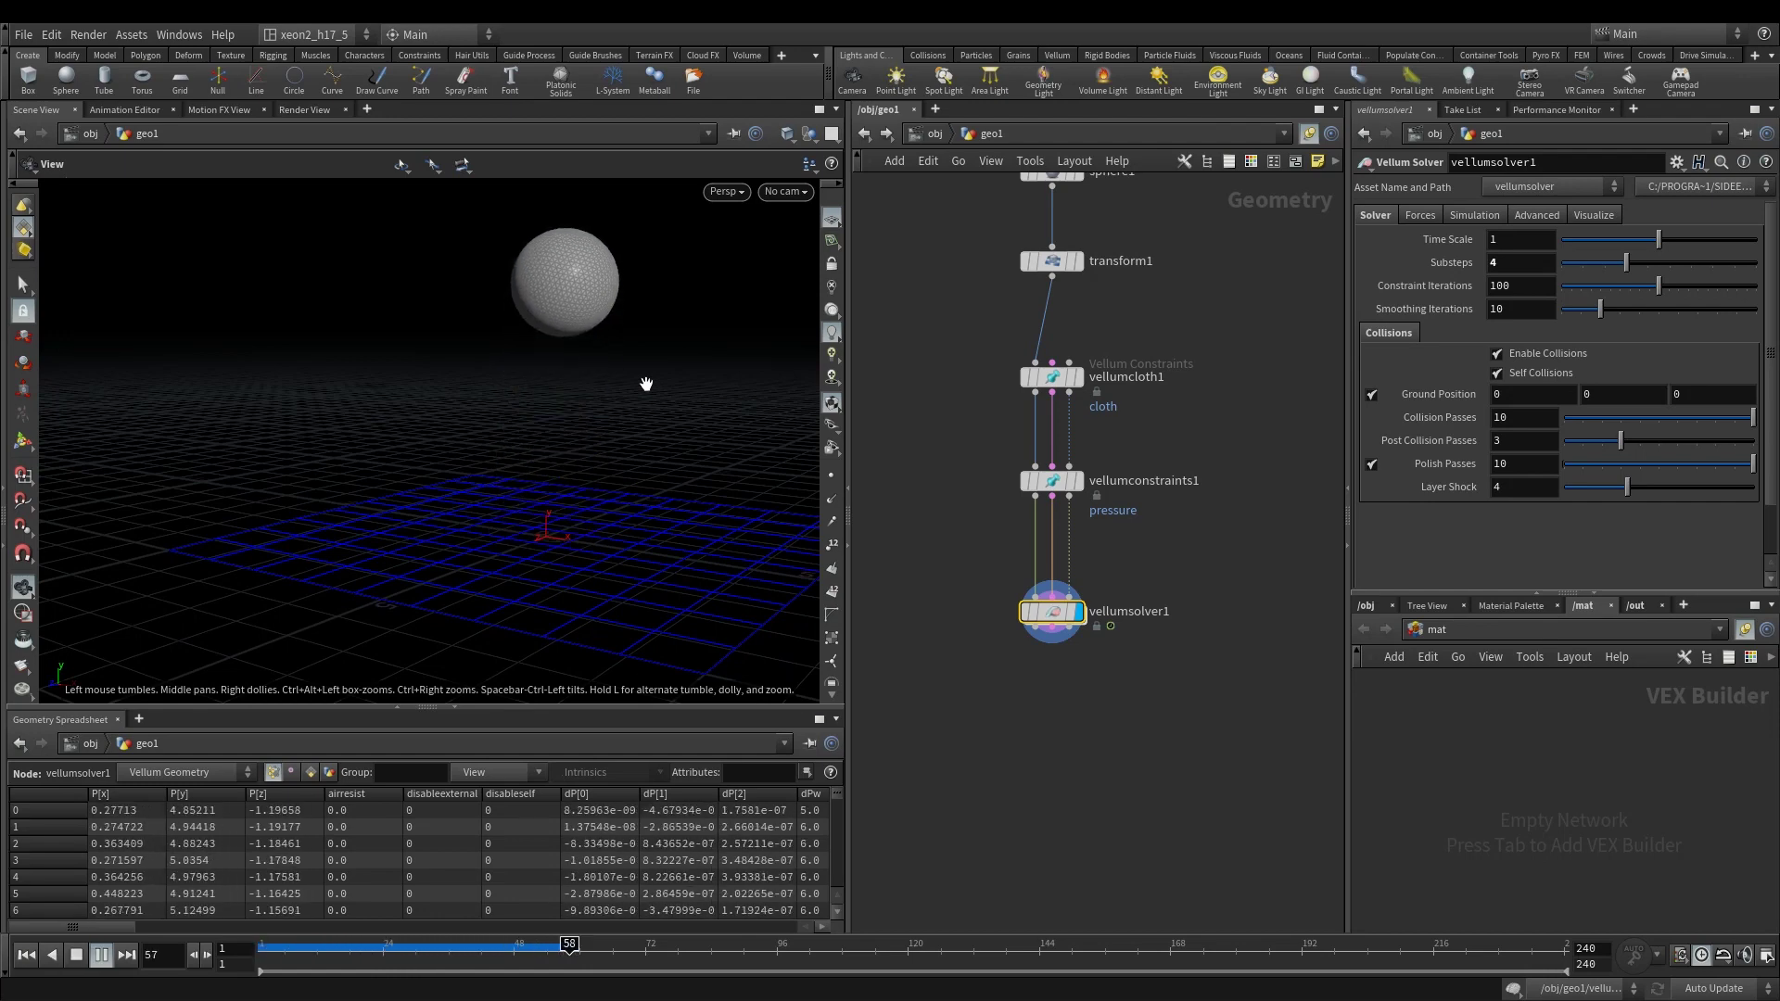
pyautogui.moveTo(405, 948); pyautogui.dragTo(465, 943)
# Step: Reopen the solver's forces network and set the Stiffness keyframe on frame 80 to 1e+07
pyautogui.doubleClick(1051, 612)
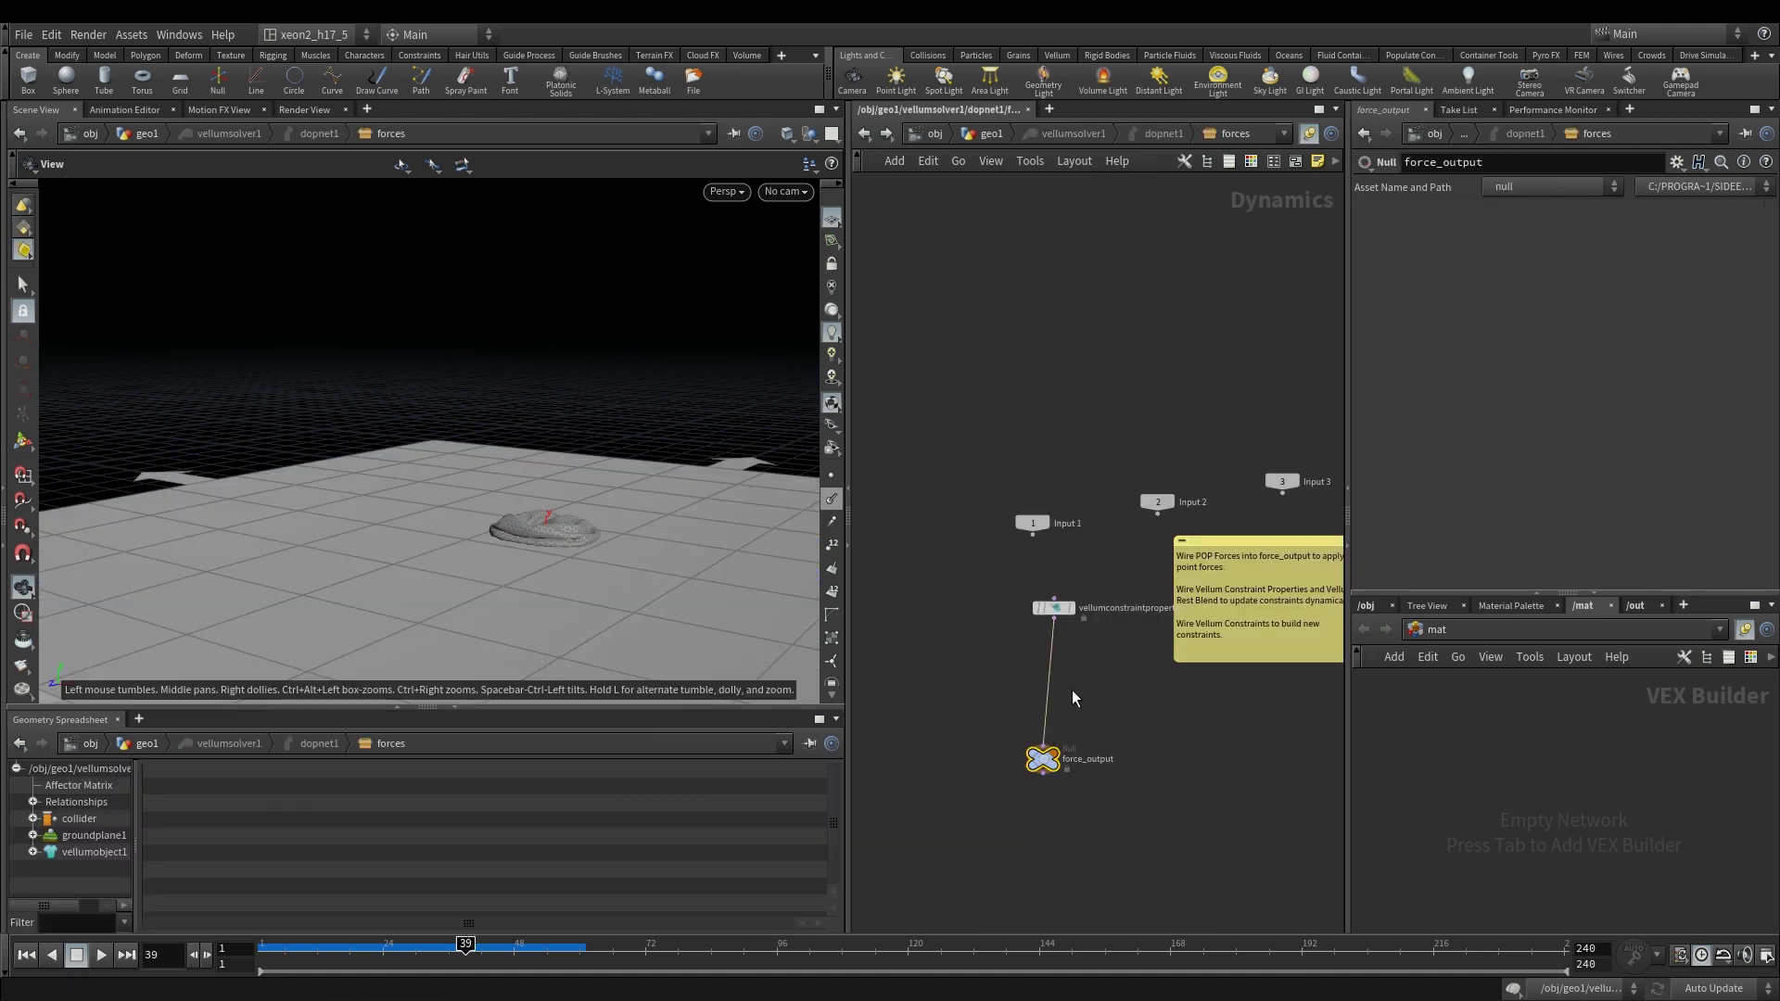
pyautogui.click(1053, 608)
pyautogui.hotkey('ctrl', 'Up')
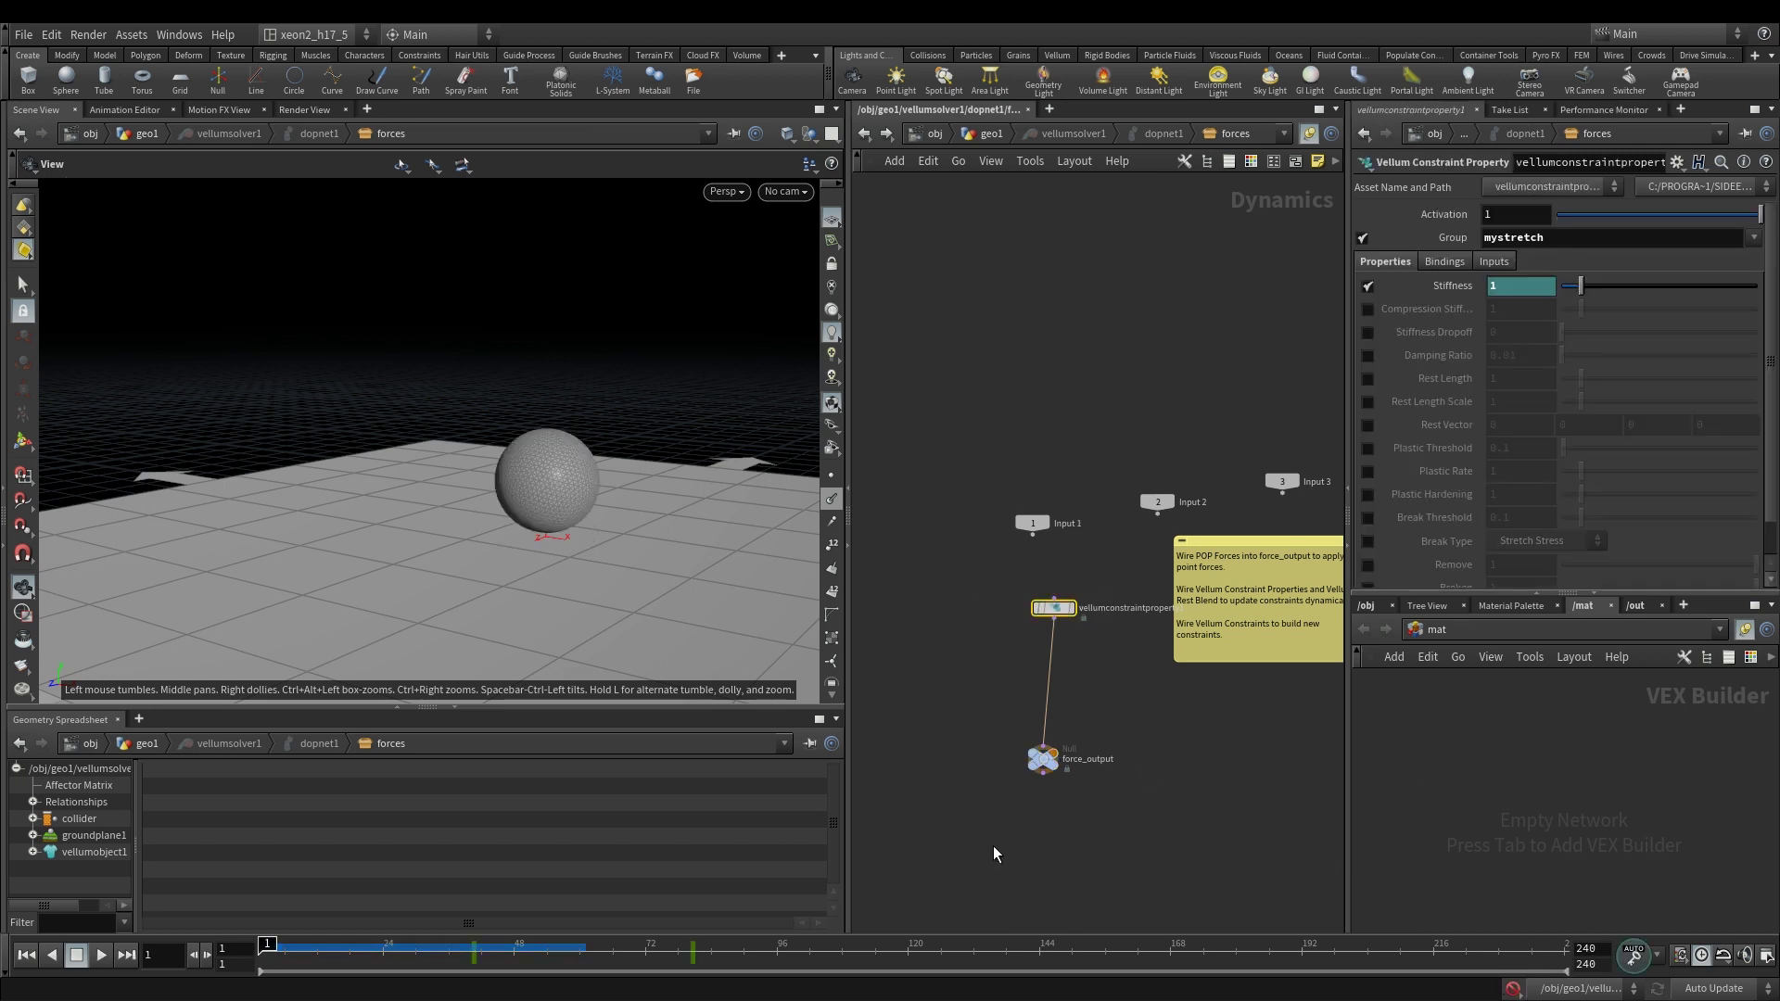
pyautogui.hotkey('ctrl', 'Right')
pyautogui.hotkey('ctrl', 'Right')
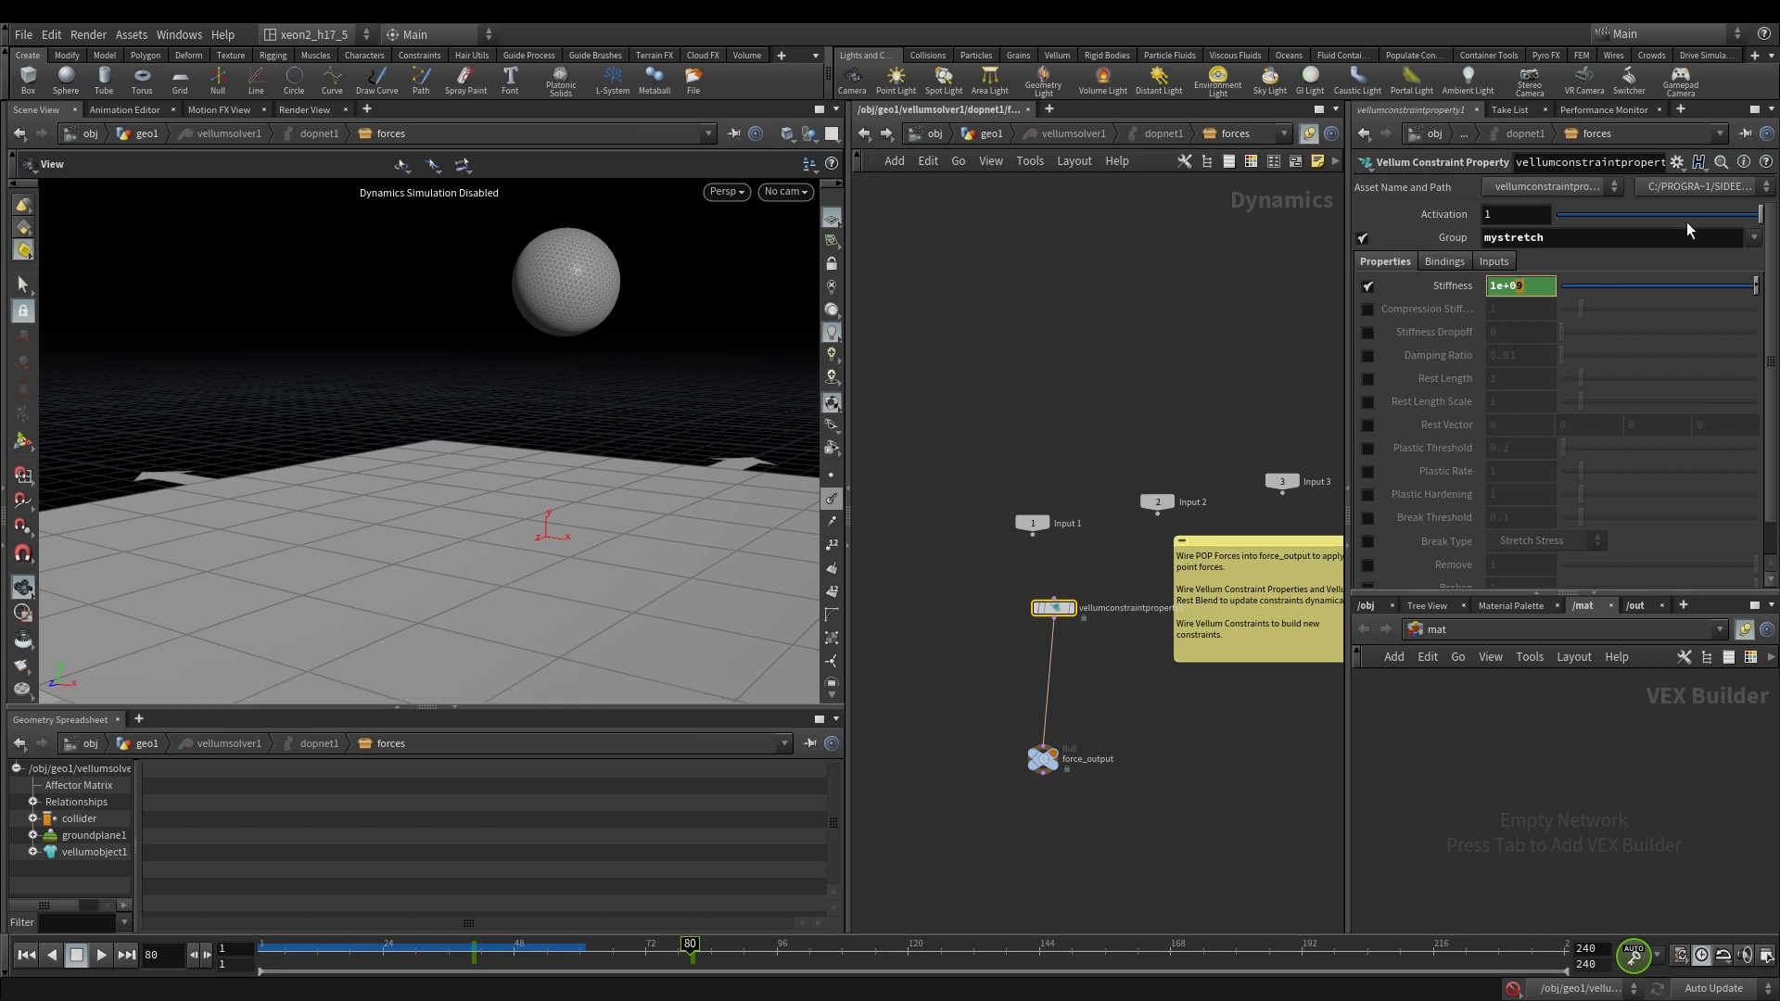
pyautogui.write('7')
pyautogui.press('Return')
pyautogui.press('Down')
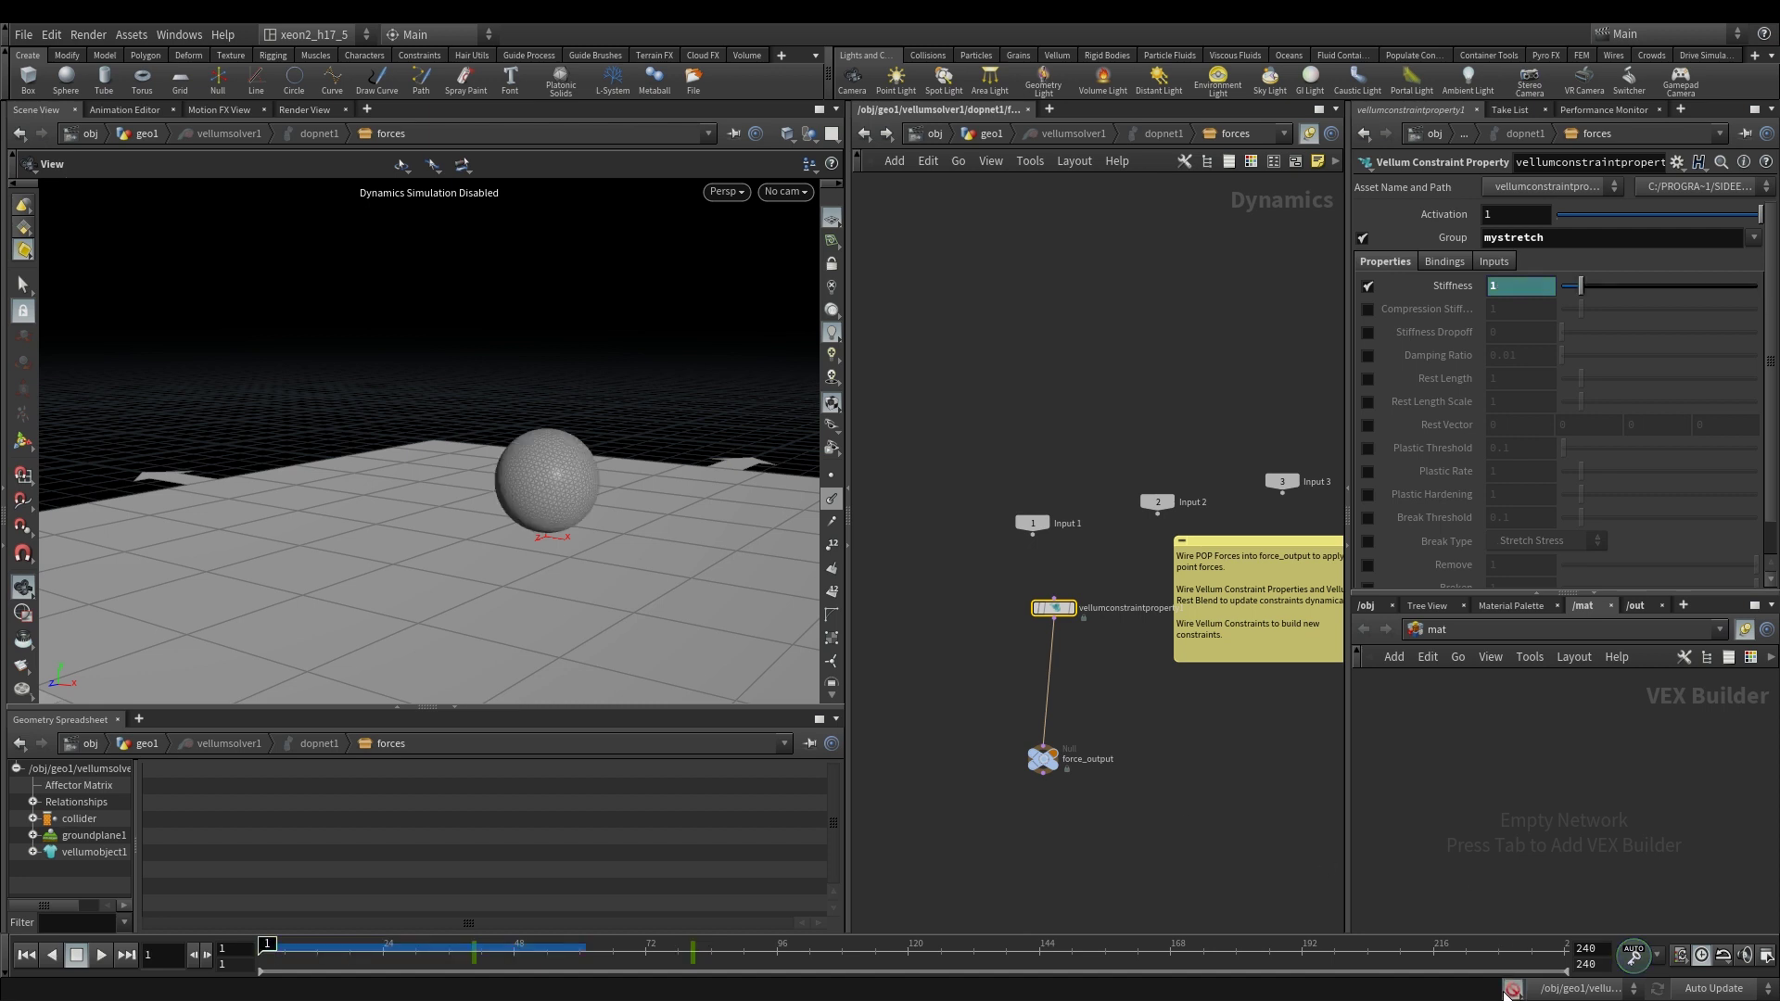
# Step: Move the second Stiffness keyframe from frame 80 to about frame 120 and return to geo1
pyautogui.keyDown('shift'); pyautogui.moveTo(681, 956); pyautogui.dragTo(703, 953); pyautogui.keyUp('shift')
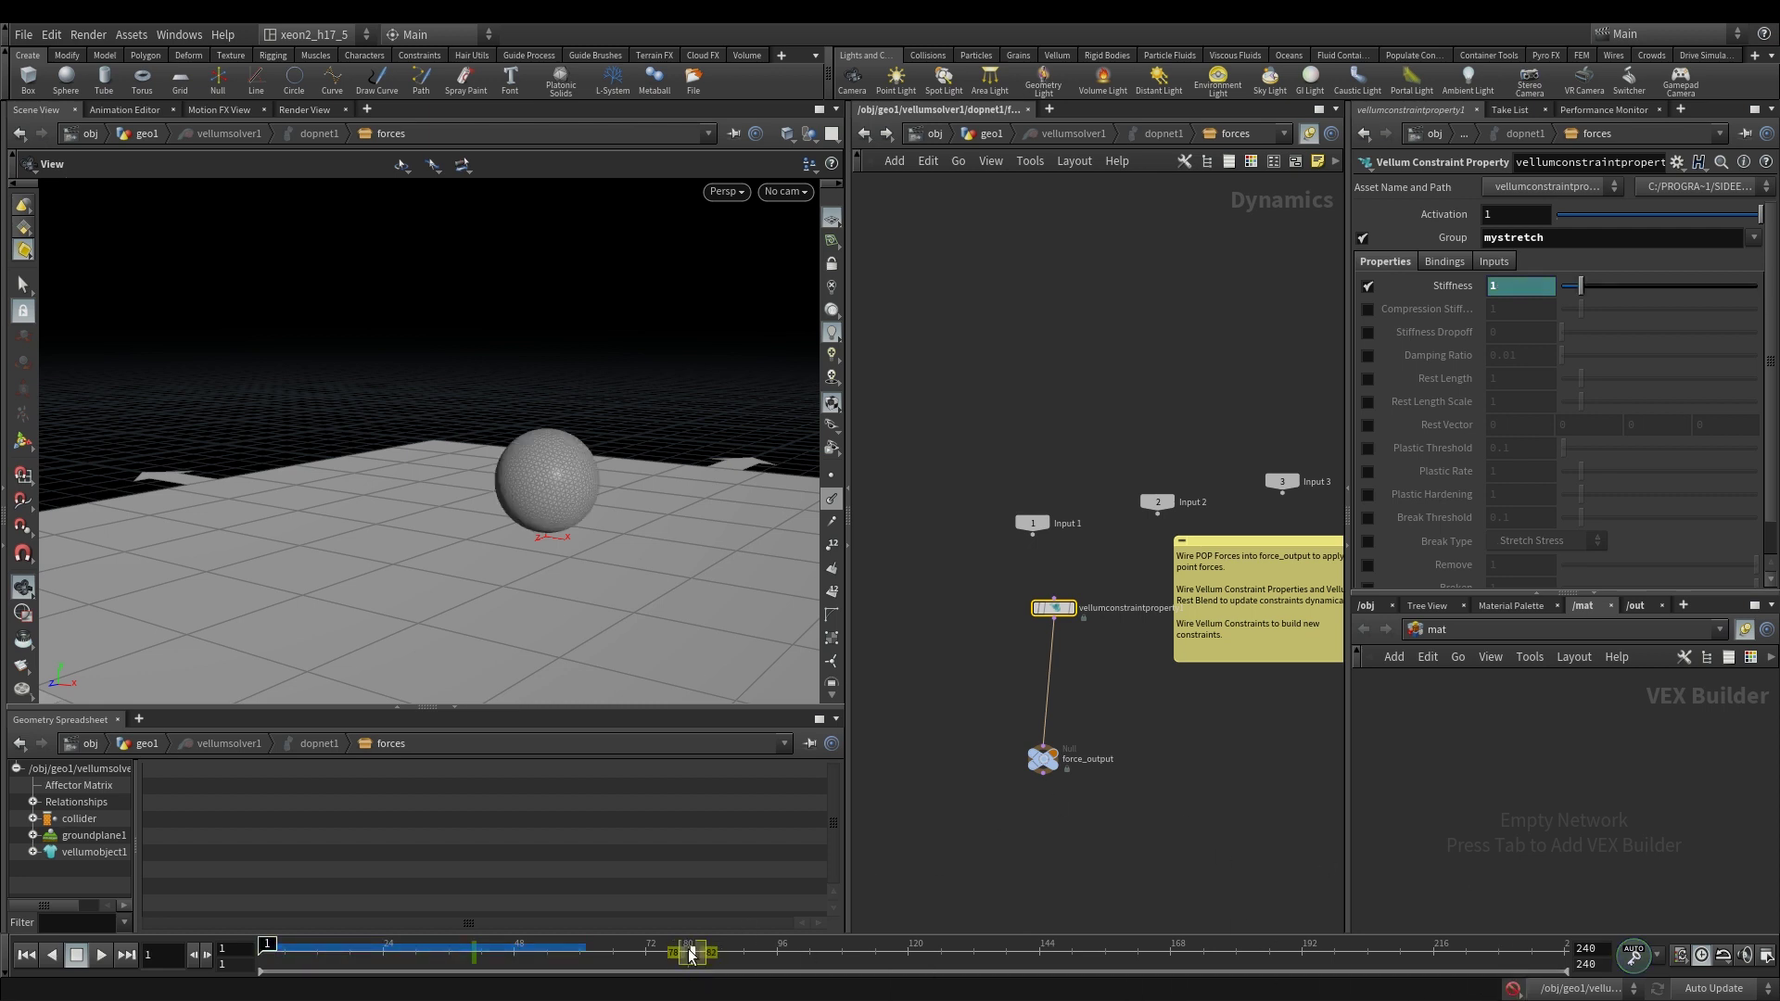
pyautogui.moveTo(691, 955); pyautogui.dragTo(915, 955, button='middle')
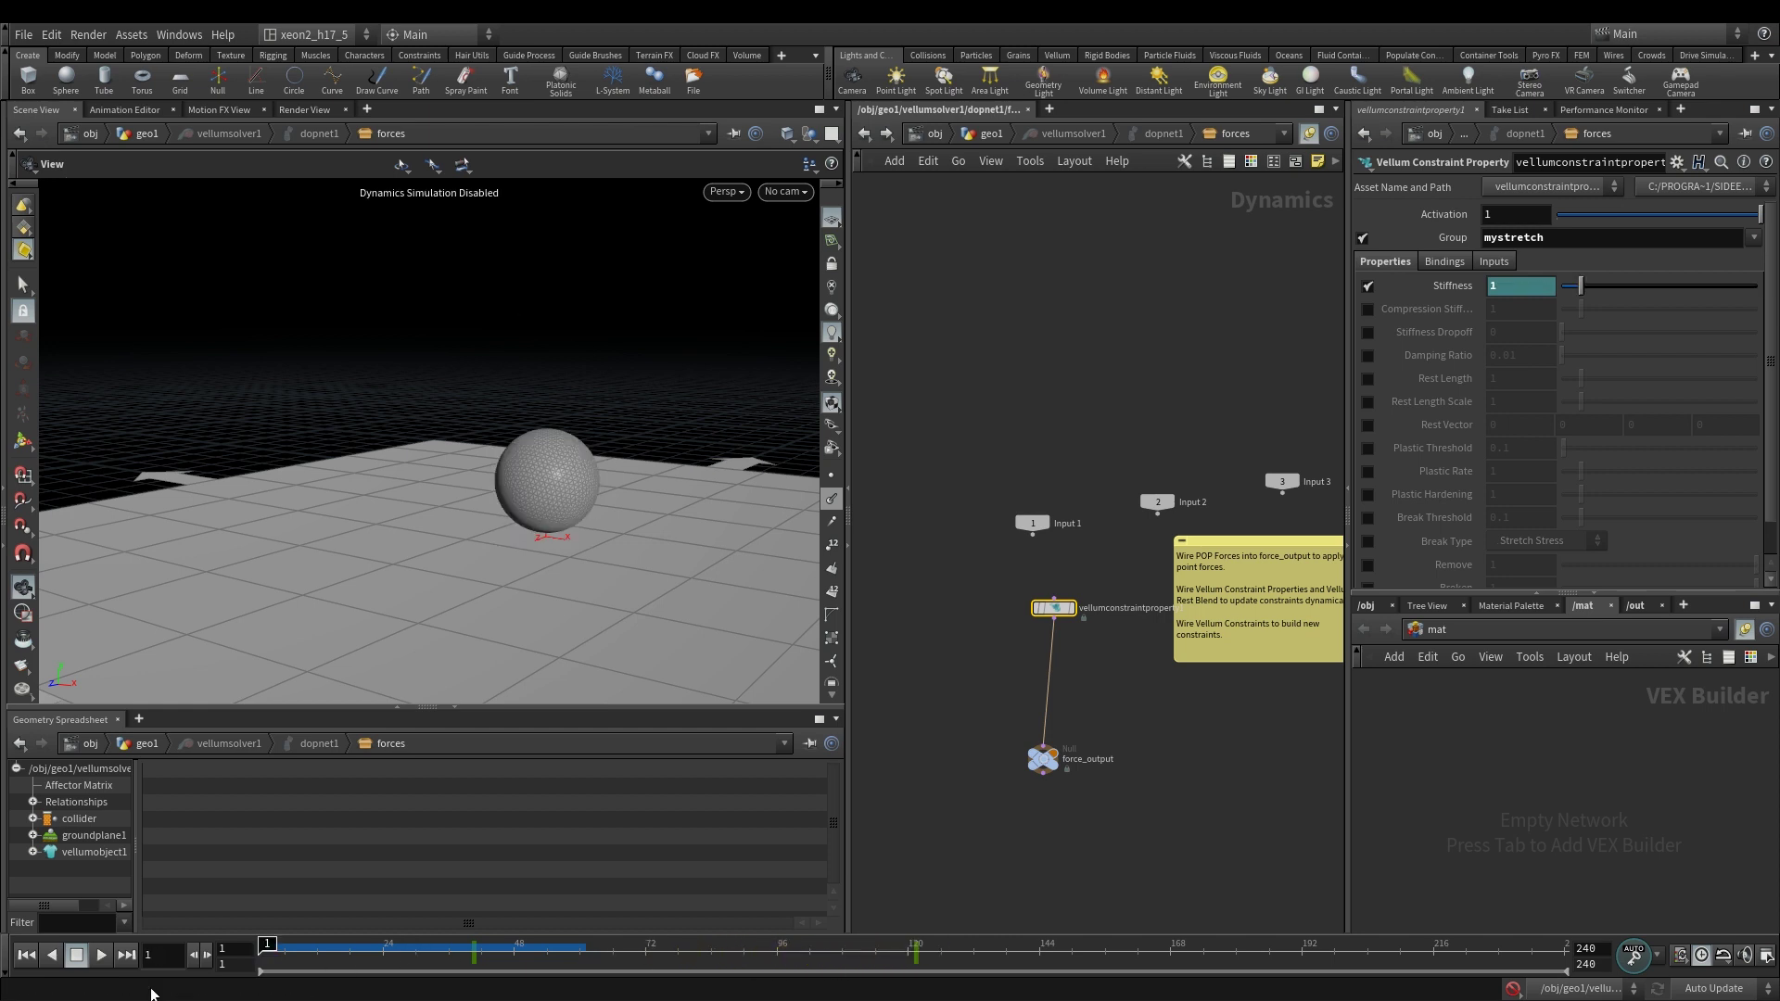
pyautogui.click(1042, 759)
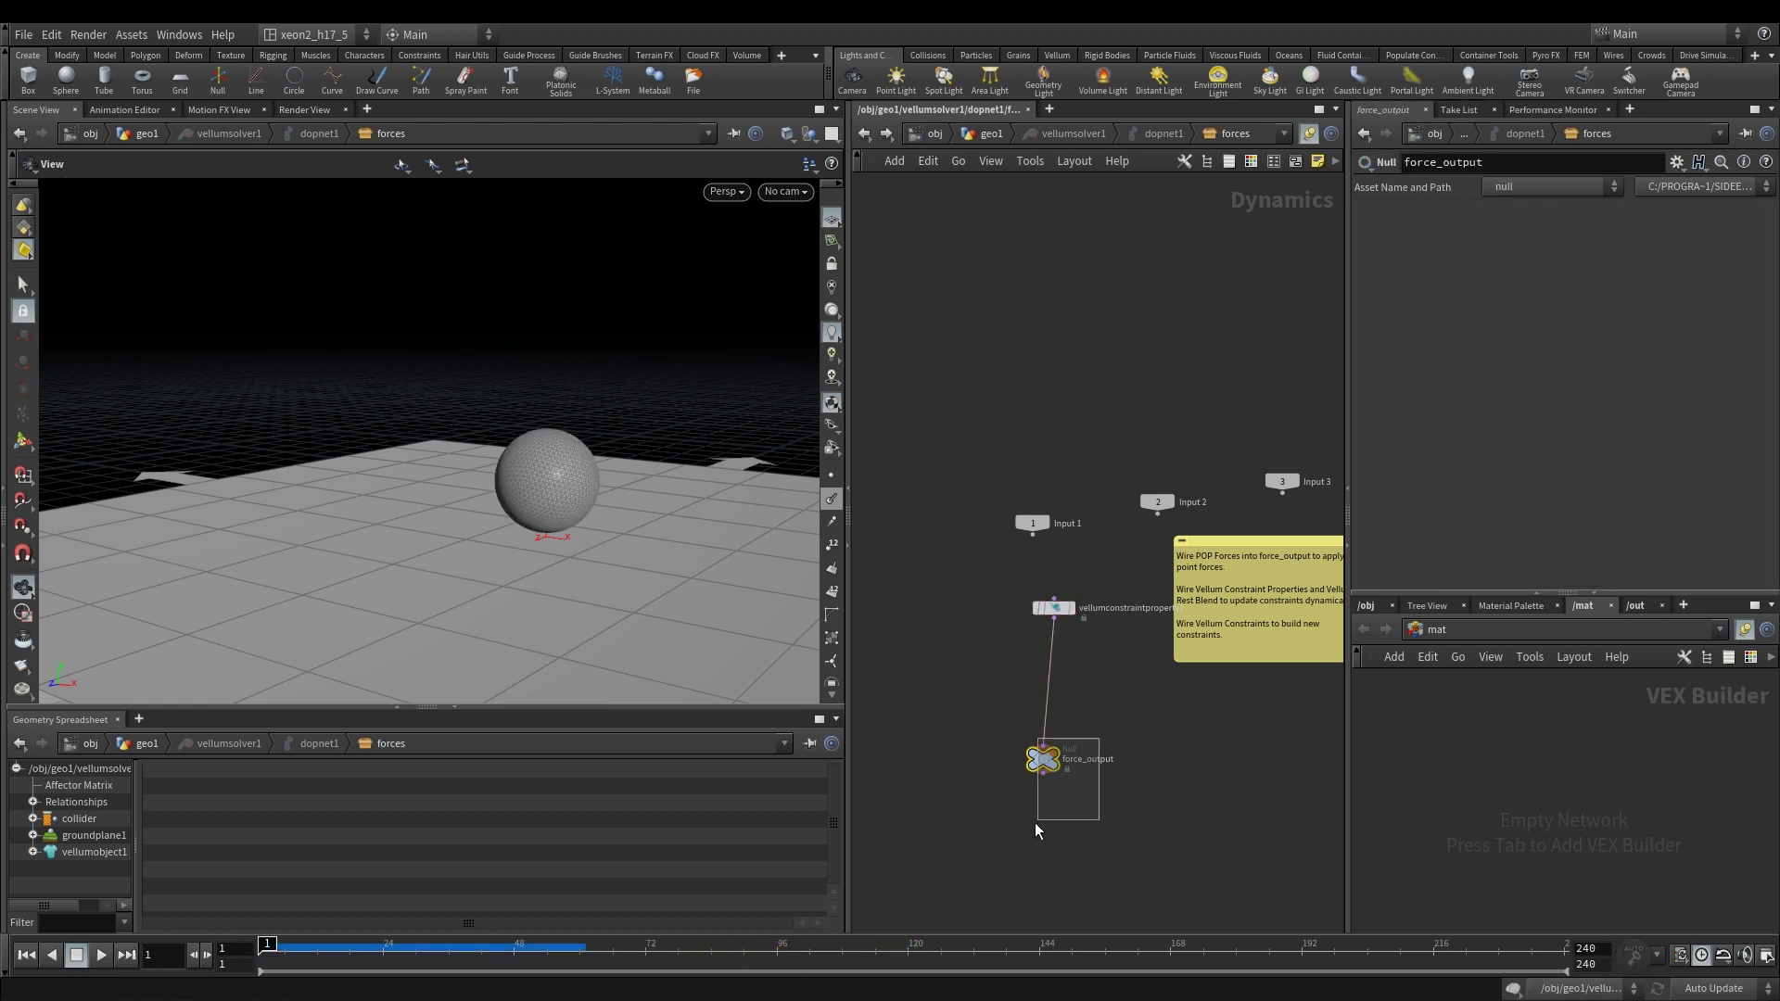
pyautogui.click(986, 134)
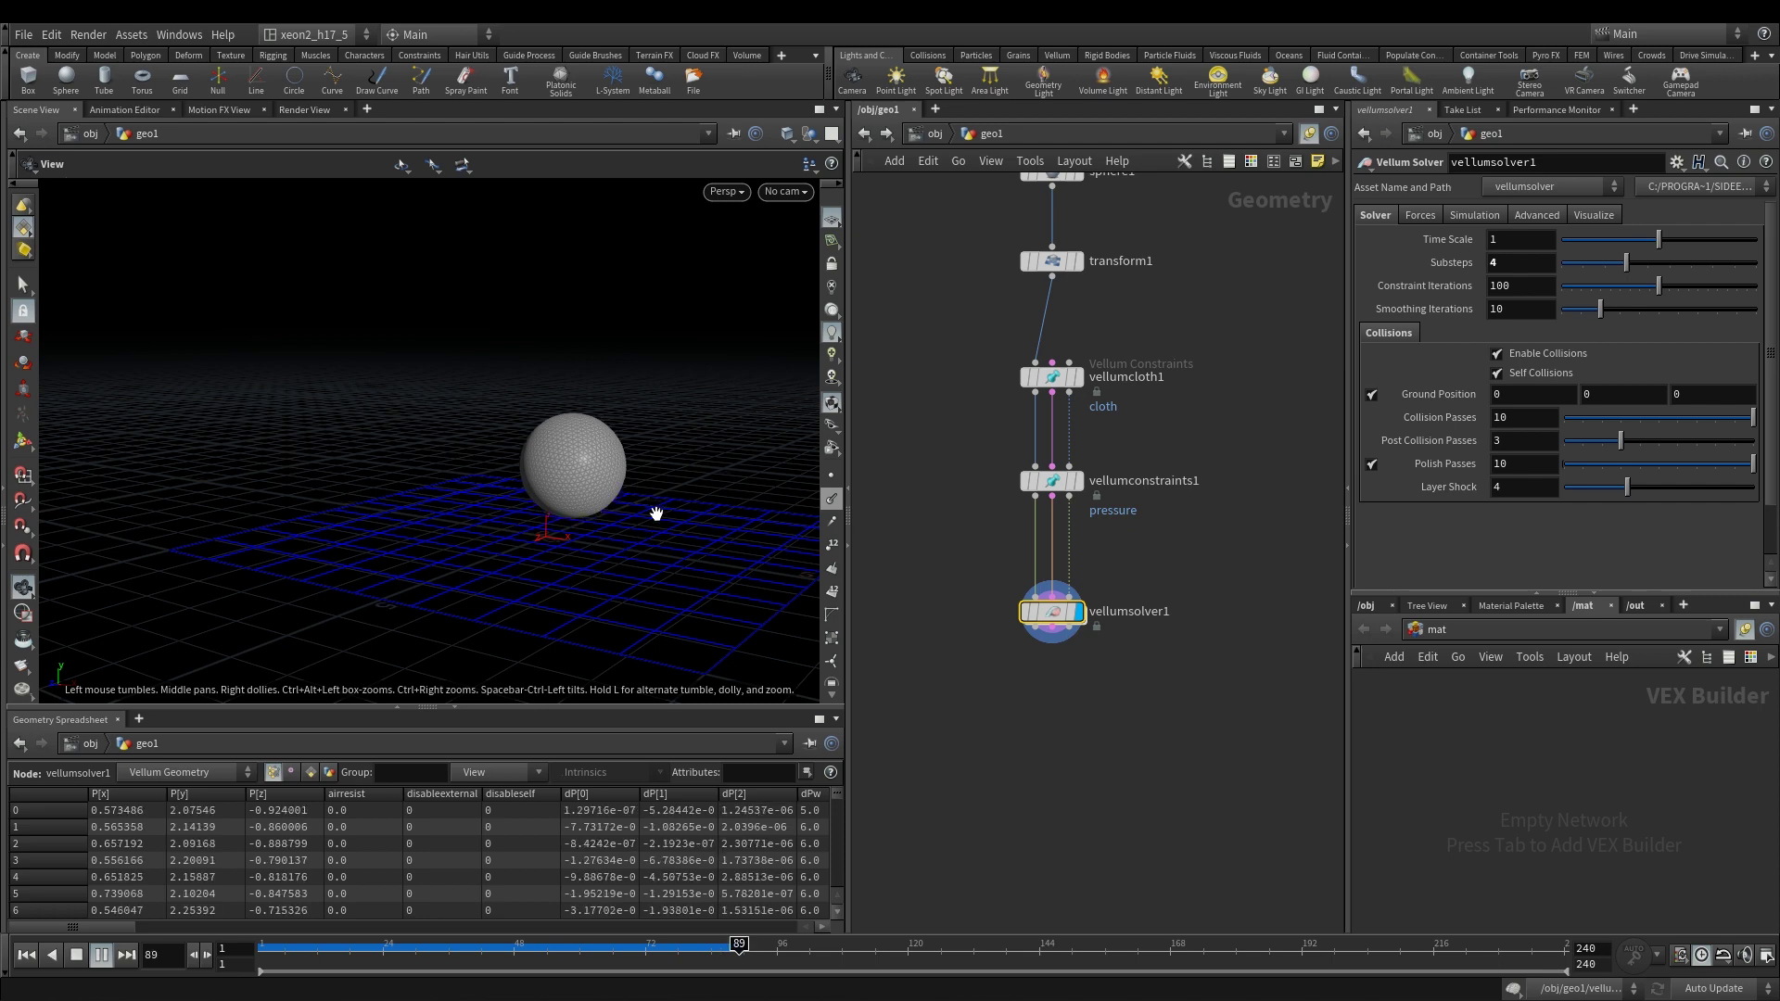
# Step: Hide the wireframe on the shaded balloon and replay the simulation from frame 1 to examine the slower inflation
pyautogui.moveTo(655, 524)
pyautogui.mouseDown()
pyautogui.moveTo(596, 529)
pyautogui.moveTo(692, 504)
pyautogui.moveTo(584, 532)
pyautogui.moveTo(575, 425)
pyautogui.mouseUp()
pyautogui.hotkey('shift', 'w')
pyautogui.hotkey('ctrl', 'Up')
pyautogui.press('Up')
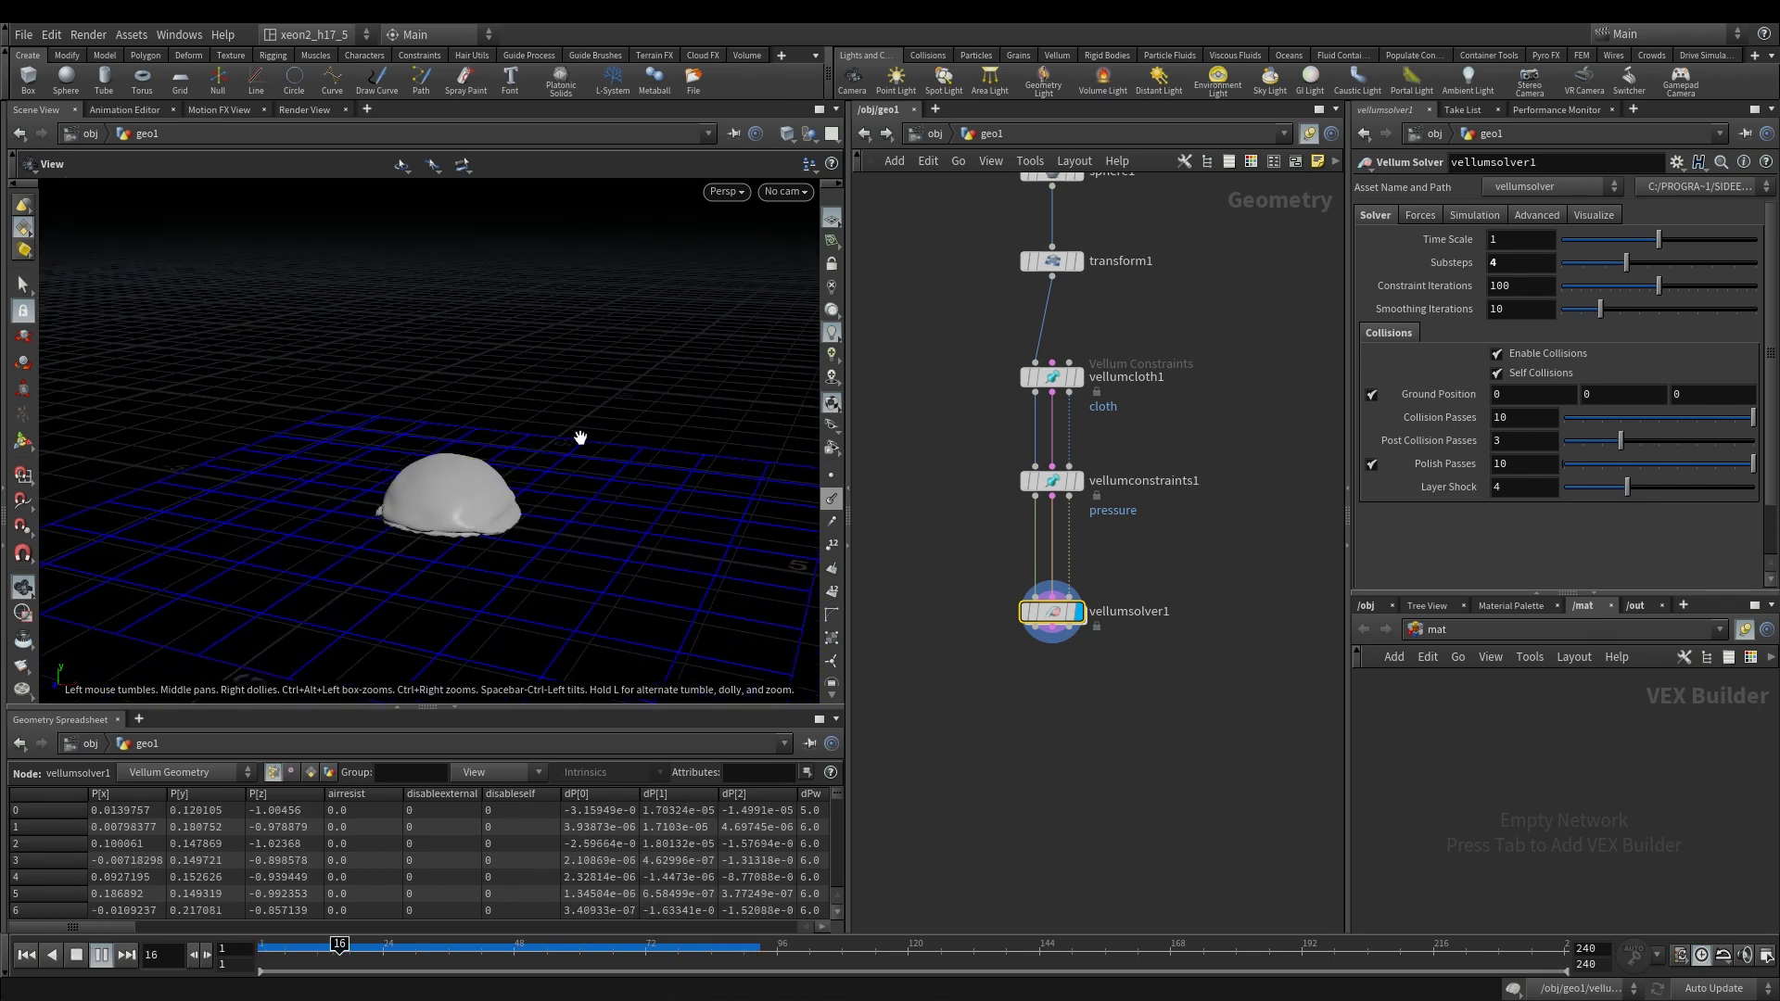
pyautogui.moveTo(580, 436); pyautogui.dragTo(569, 485)
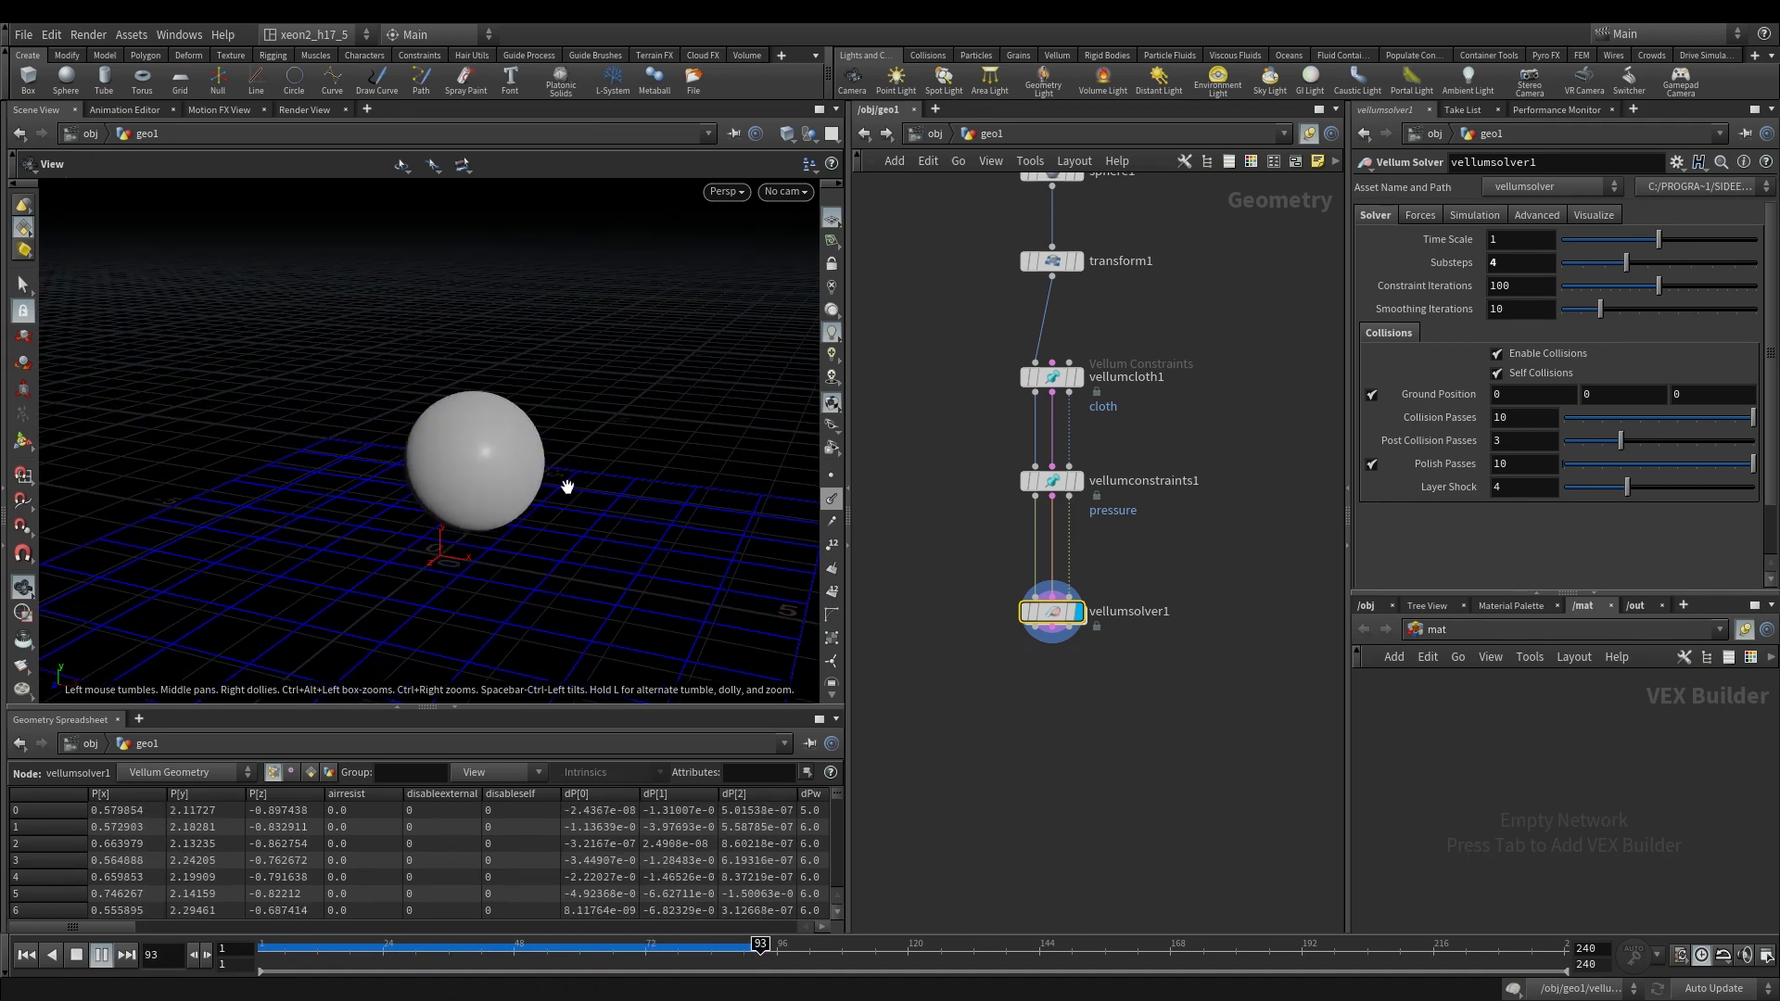
pyautogui.hotkey('ctrl', 'Up')
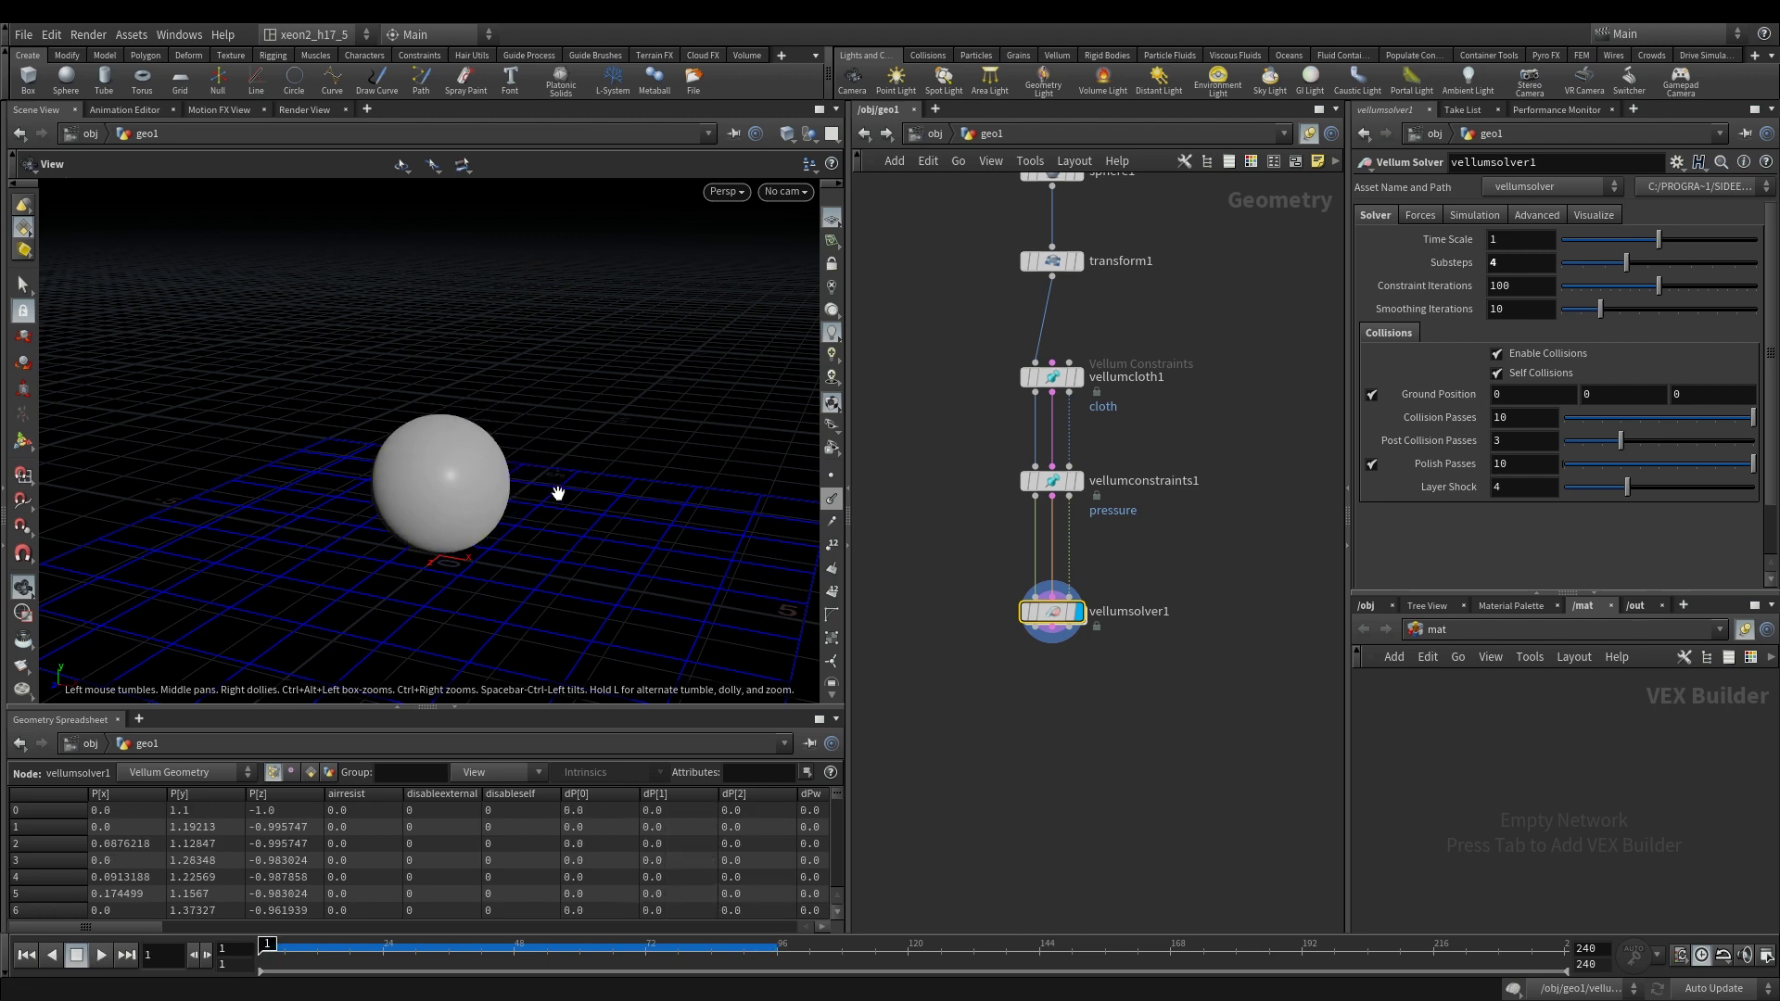
pyautogui.moveTo(989, 516); pyautogui.dragTo(990, 695, button='middle')
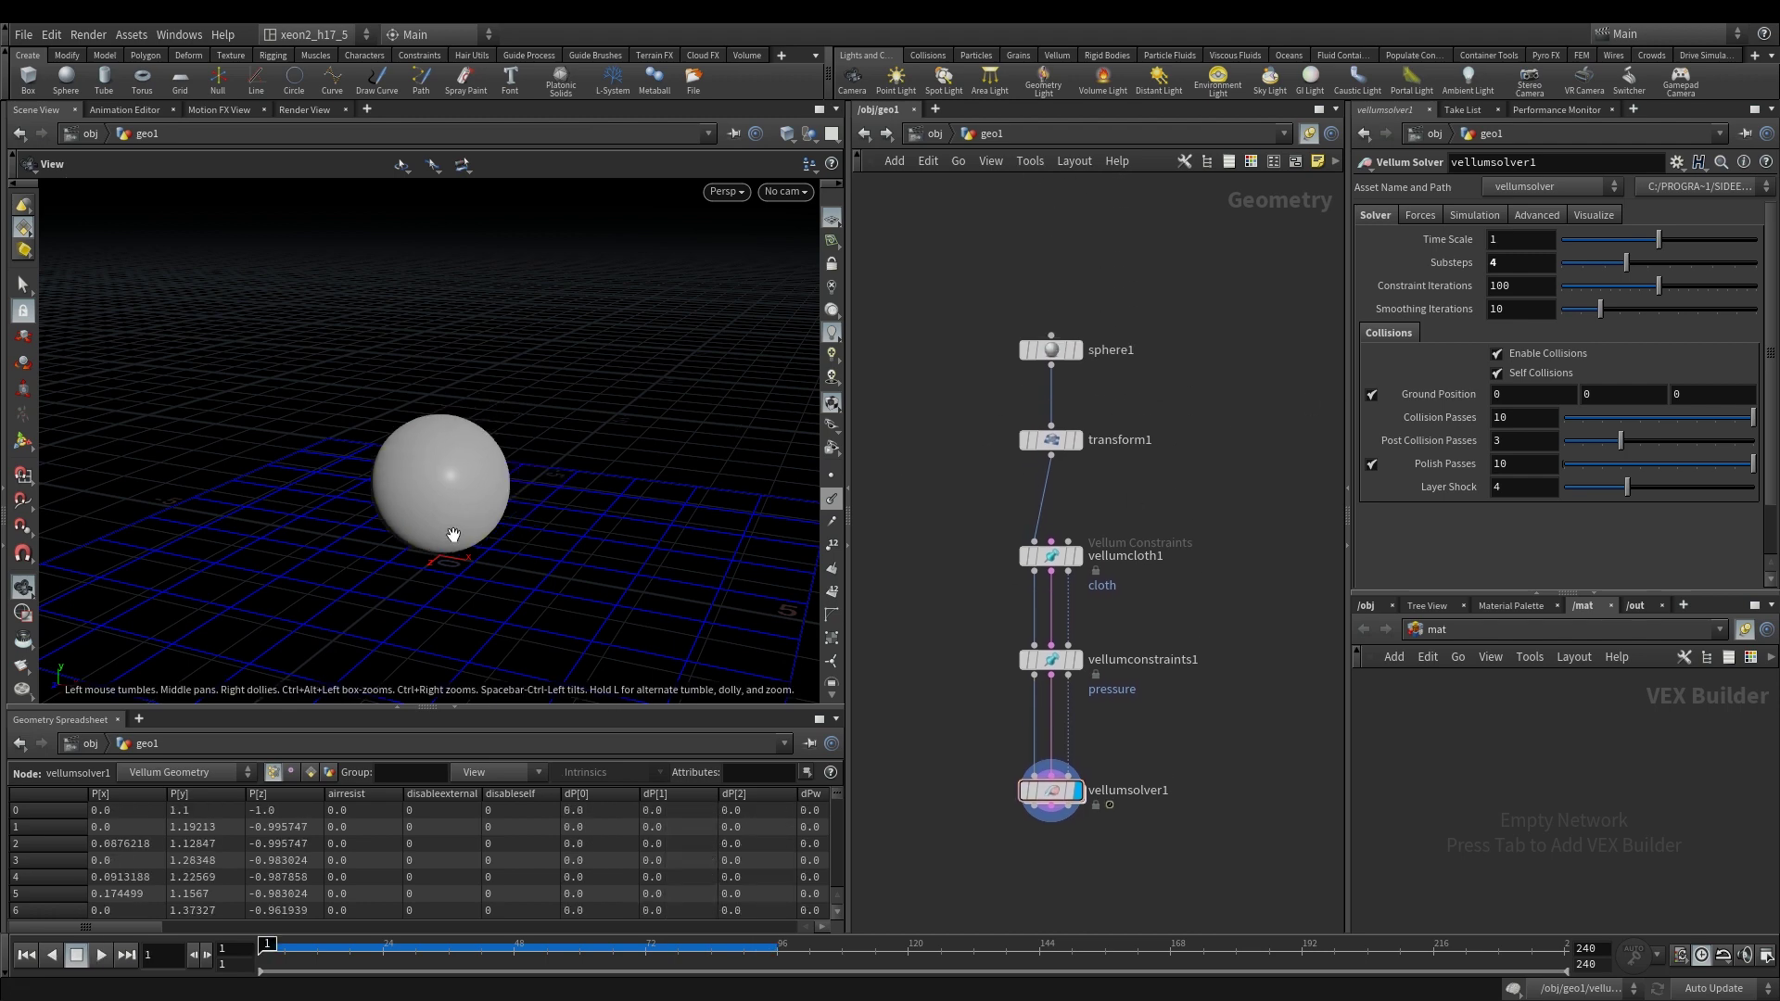
# Step: Add a Box node to the geo1 network beside the sphere chain
pyautogui.moveTo(358, 485); pyautogui.dragTo(553, 445)
pyautogui.moveTo(1270, 453); pyautogui.dragTo(1178, 461, button='middle')
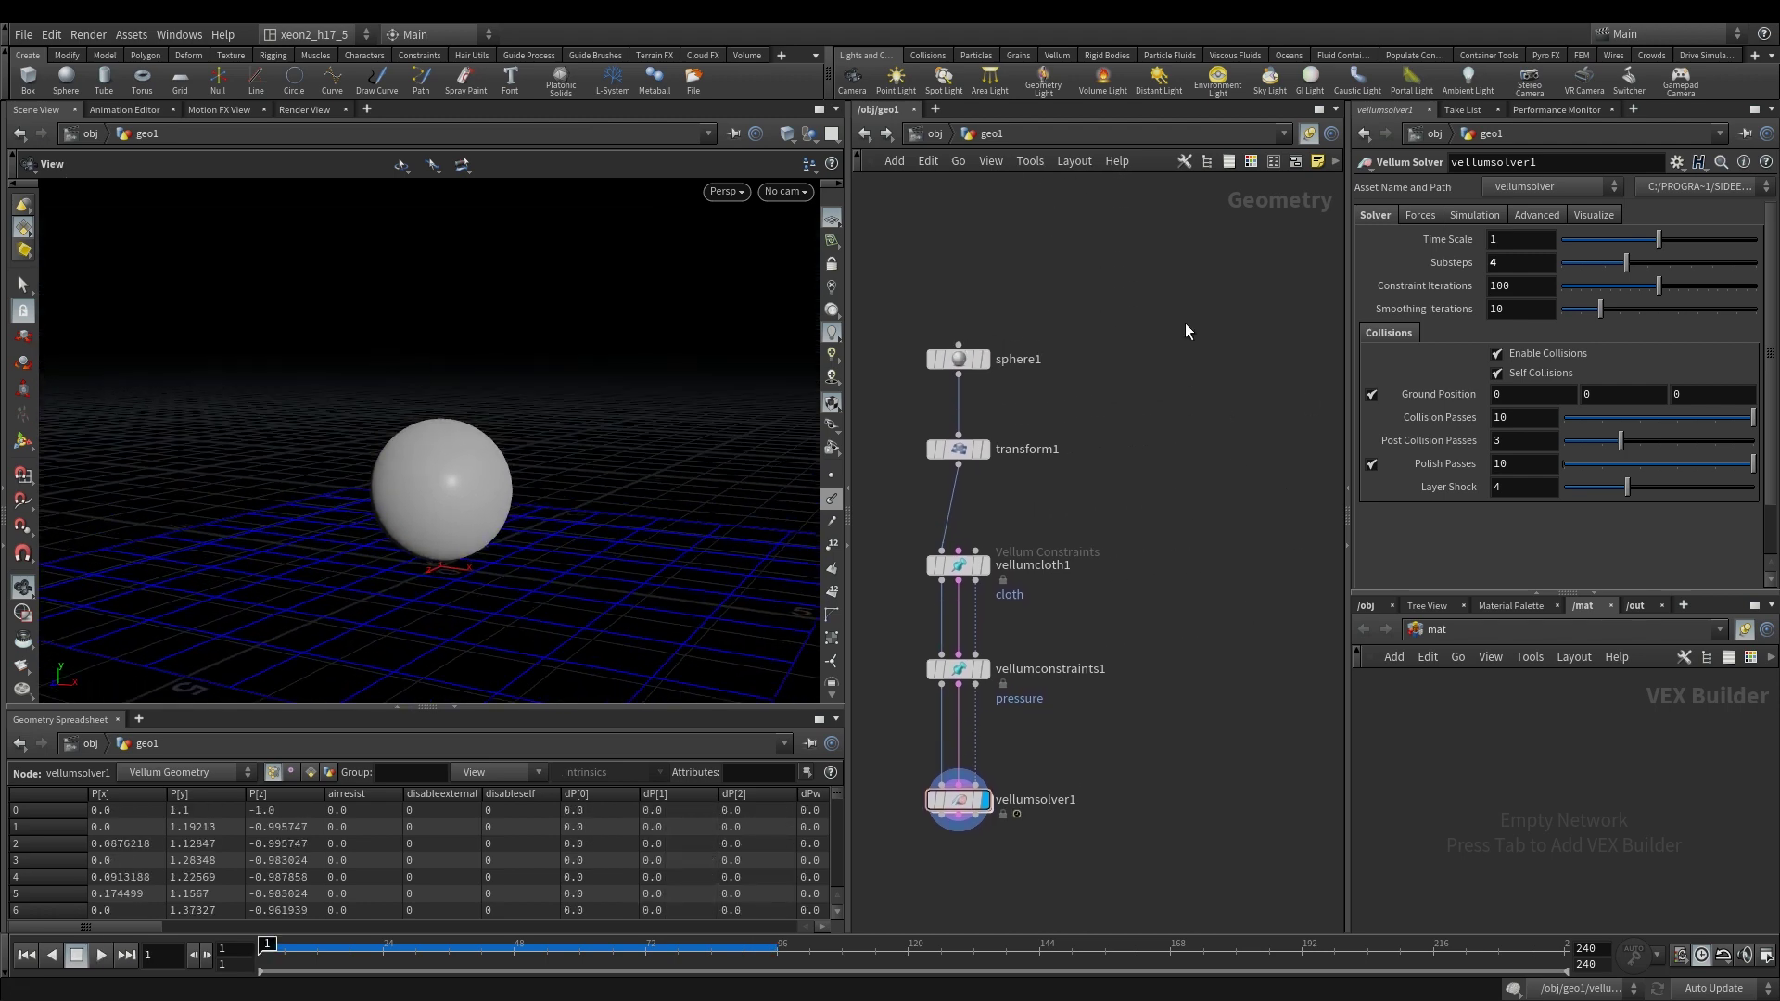
pyautogui.press('Tab')
pyautogui.write('box')
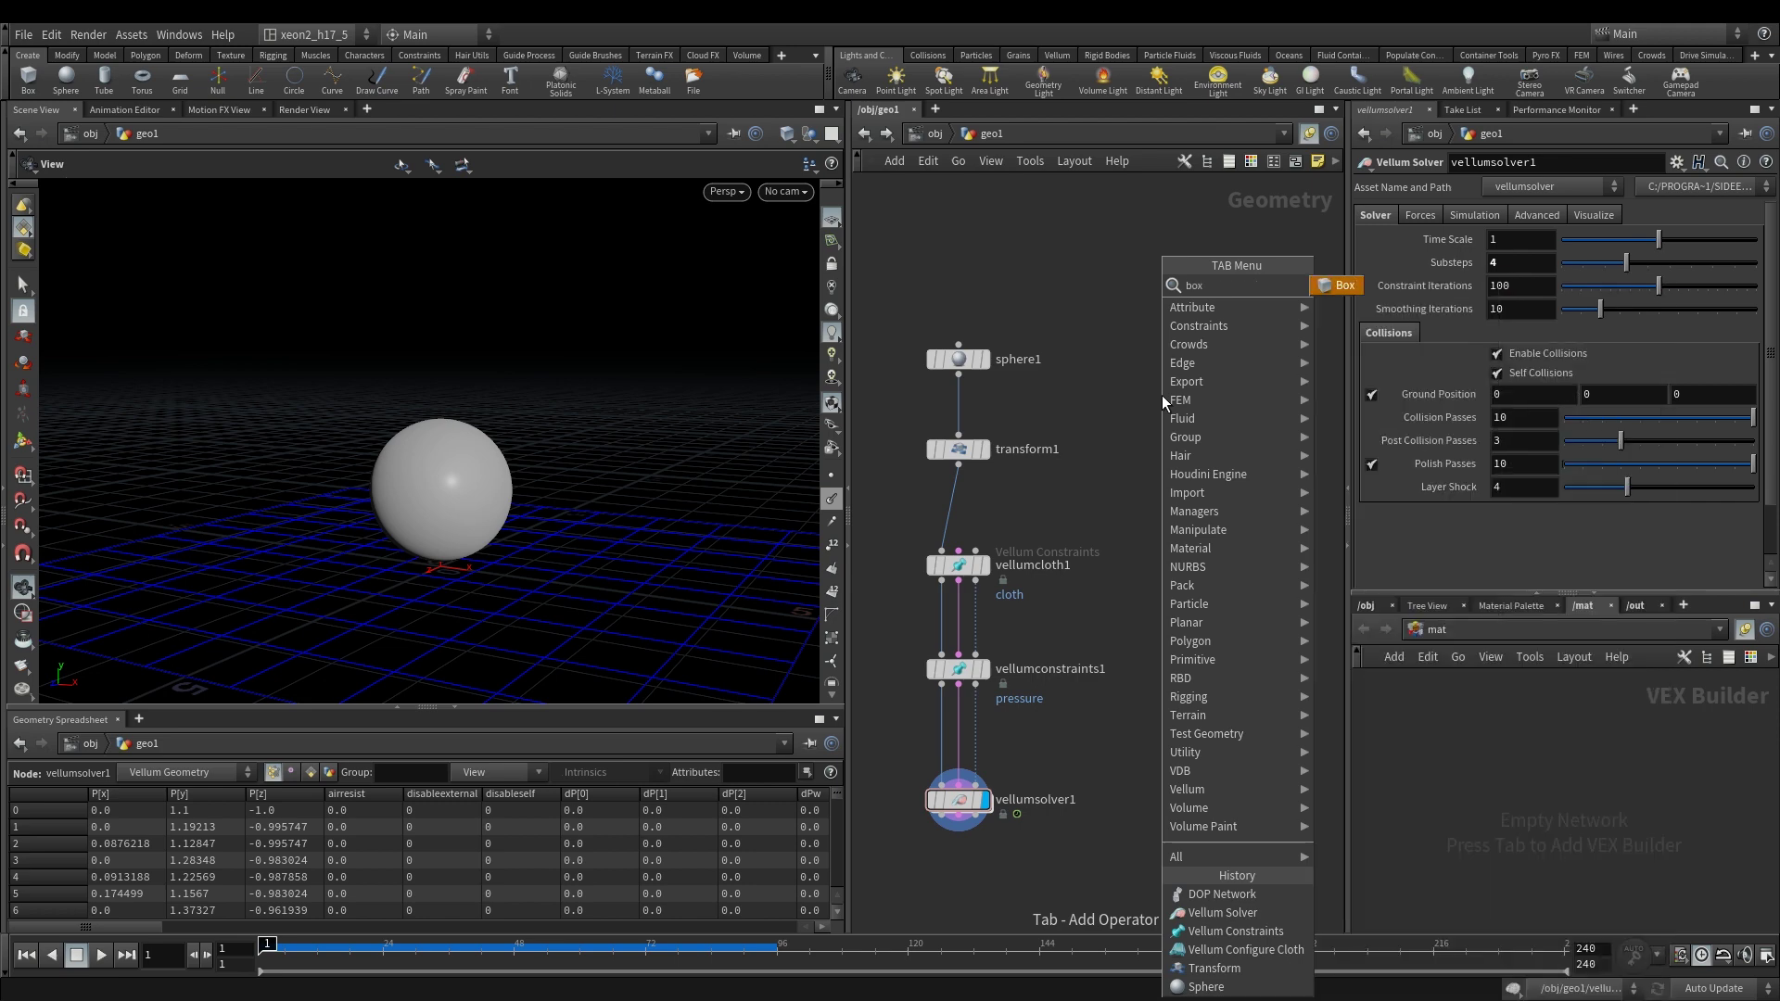
pyautogui.press('Return')
pyautogui.click(1162, 396)
pyautogui.moveTo(1185, 391)
pyautogui.mouseDown()
pyautogui.moveTo(1164, 425)
pyautogui.moveTo(1185, 384)
pyautogui.mouseUp()
pyautogui.click(1183, 377)
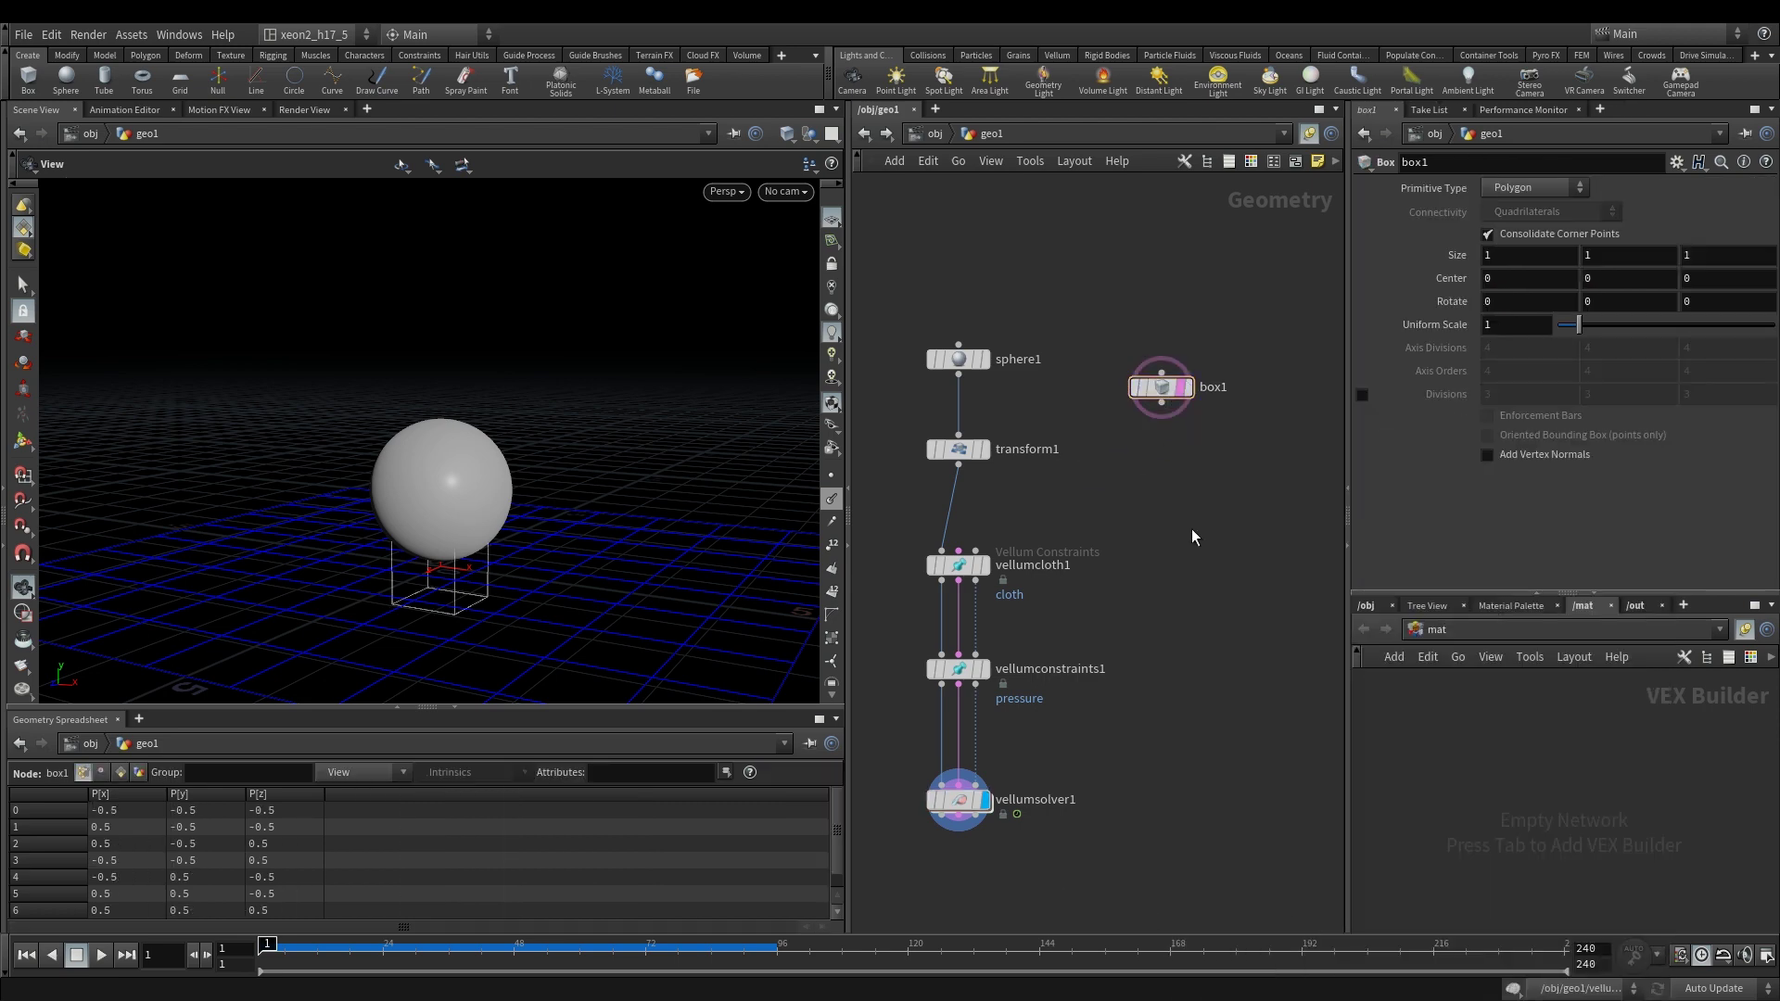
# Step: Add a second Transform node, feed box1 into it, and display it in the viewport
pyautogui.press('Tab')
pyautogui.write('tr')
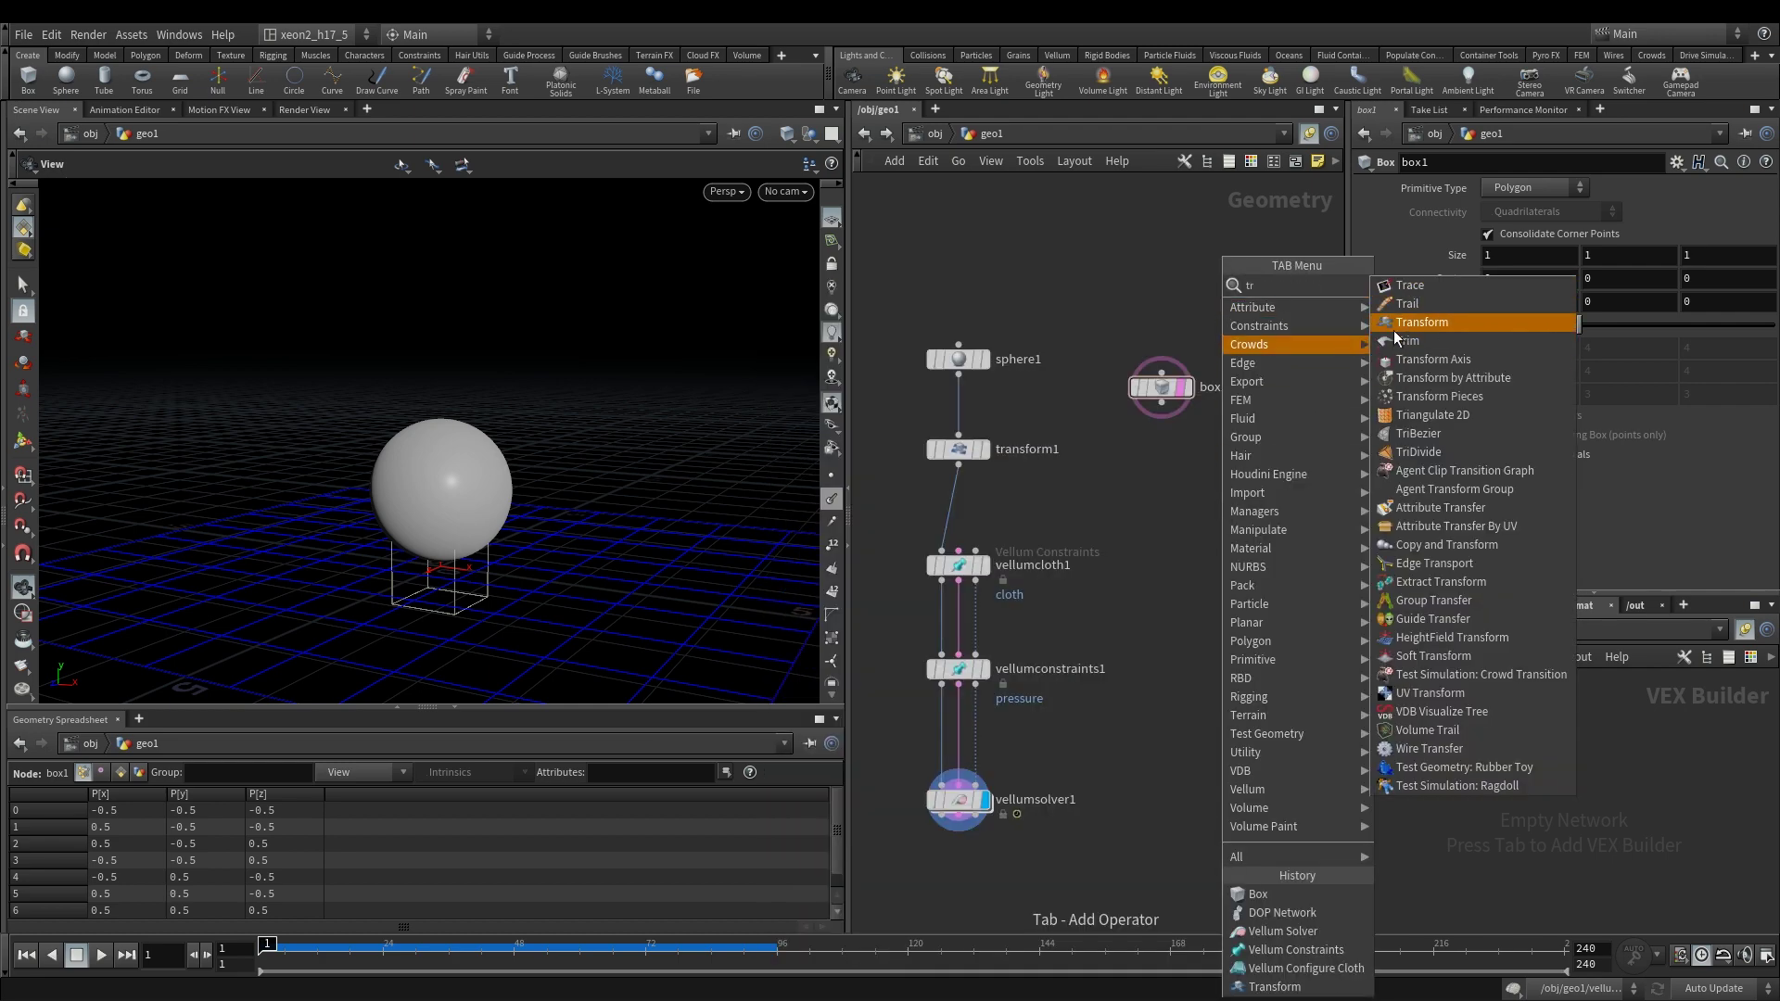
pyautogui.click(1409, 323)
pyautogui.click(1107, 515)
pyautogui.moveTo(1092, 520); pyautogui.dragTo(1137, 501)
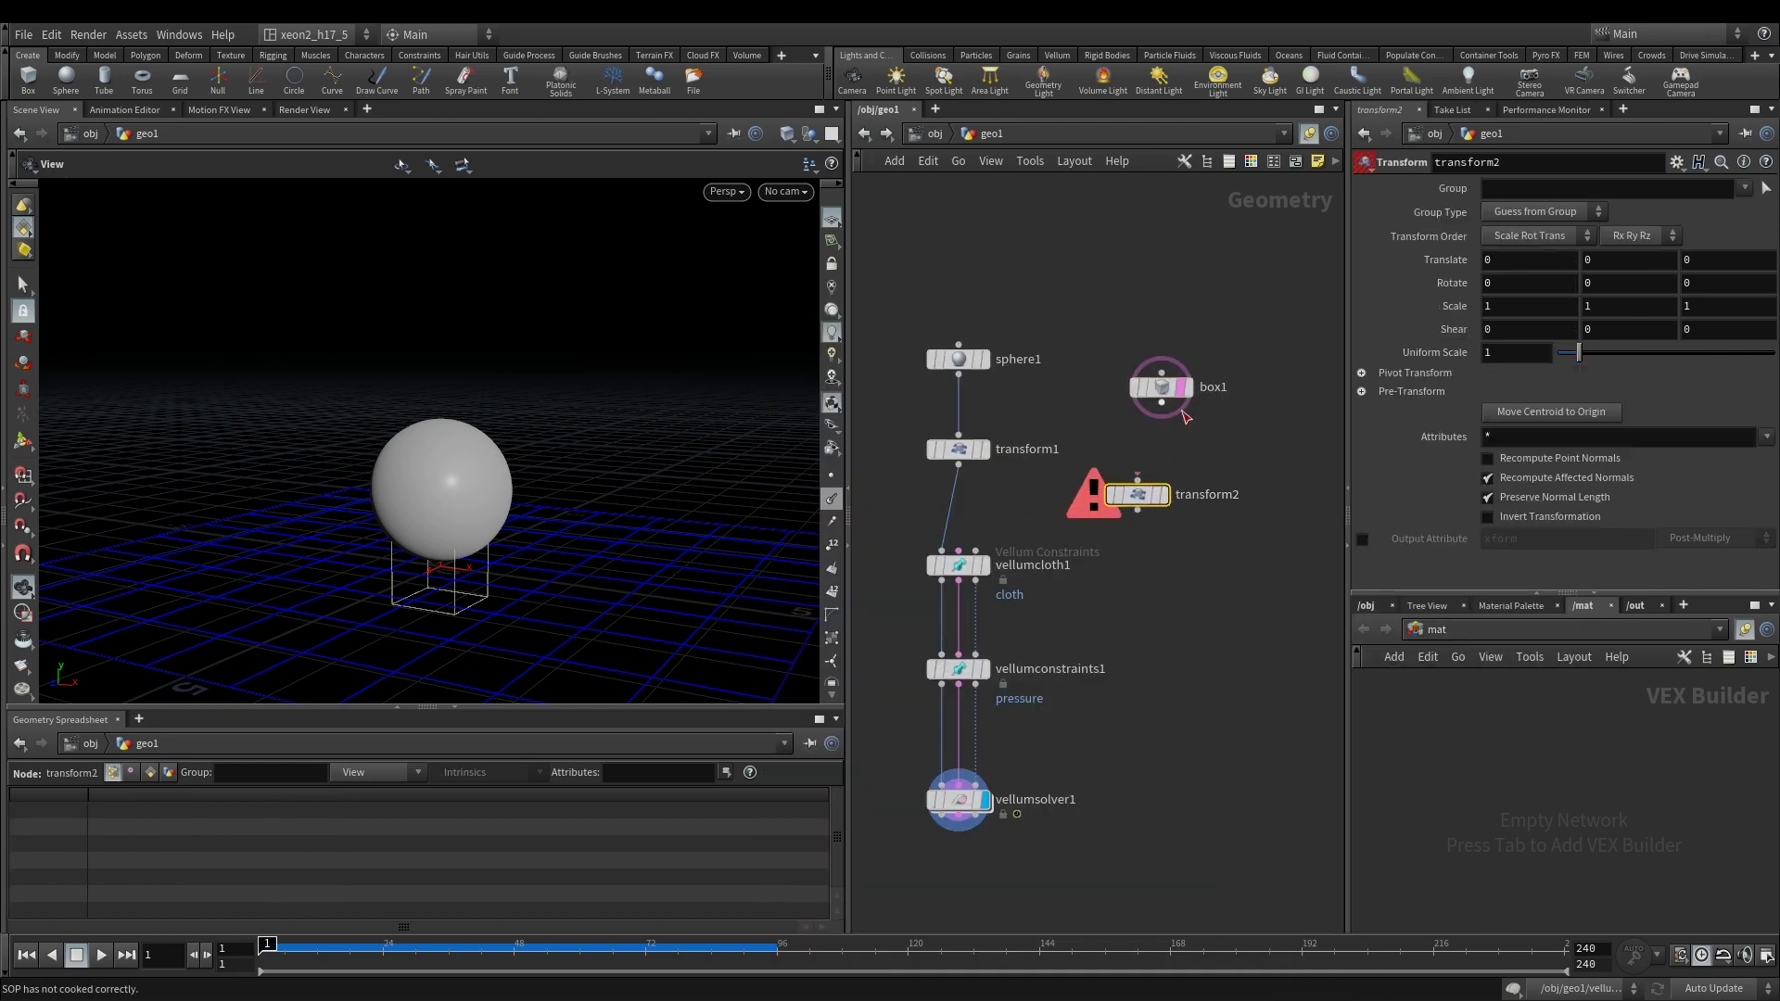
pyautogui.moveTo(1161, 403); pyautogui.dragTo(1138, 480)
pyautogui.click(1163, 497)
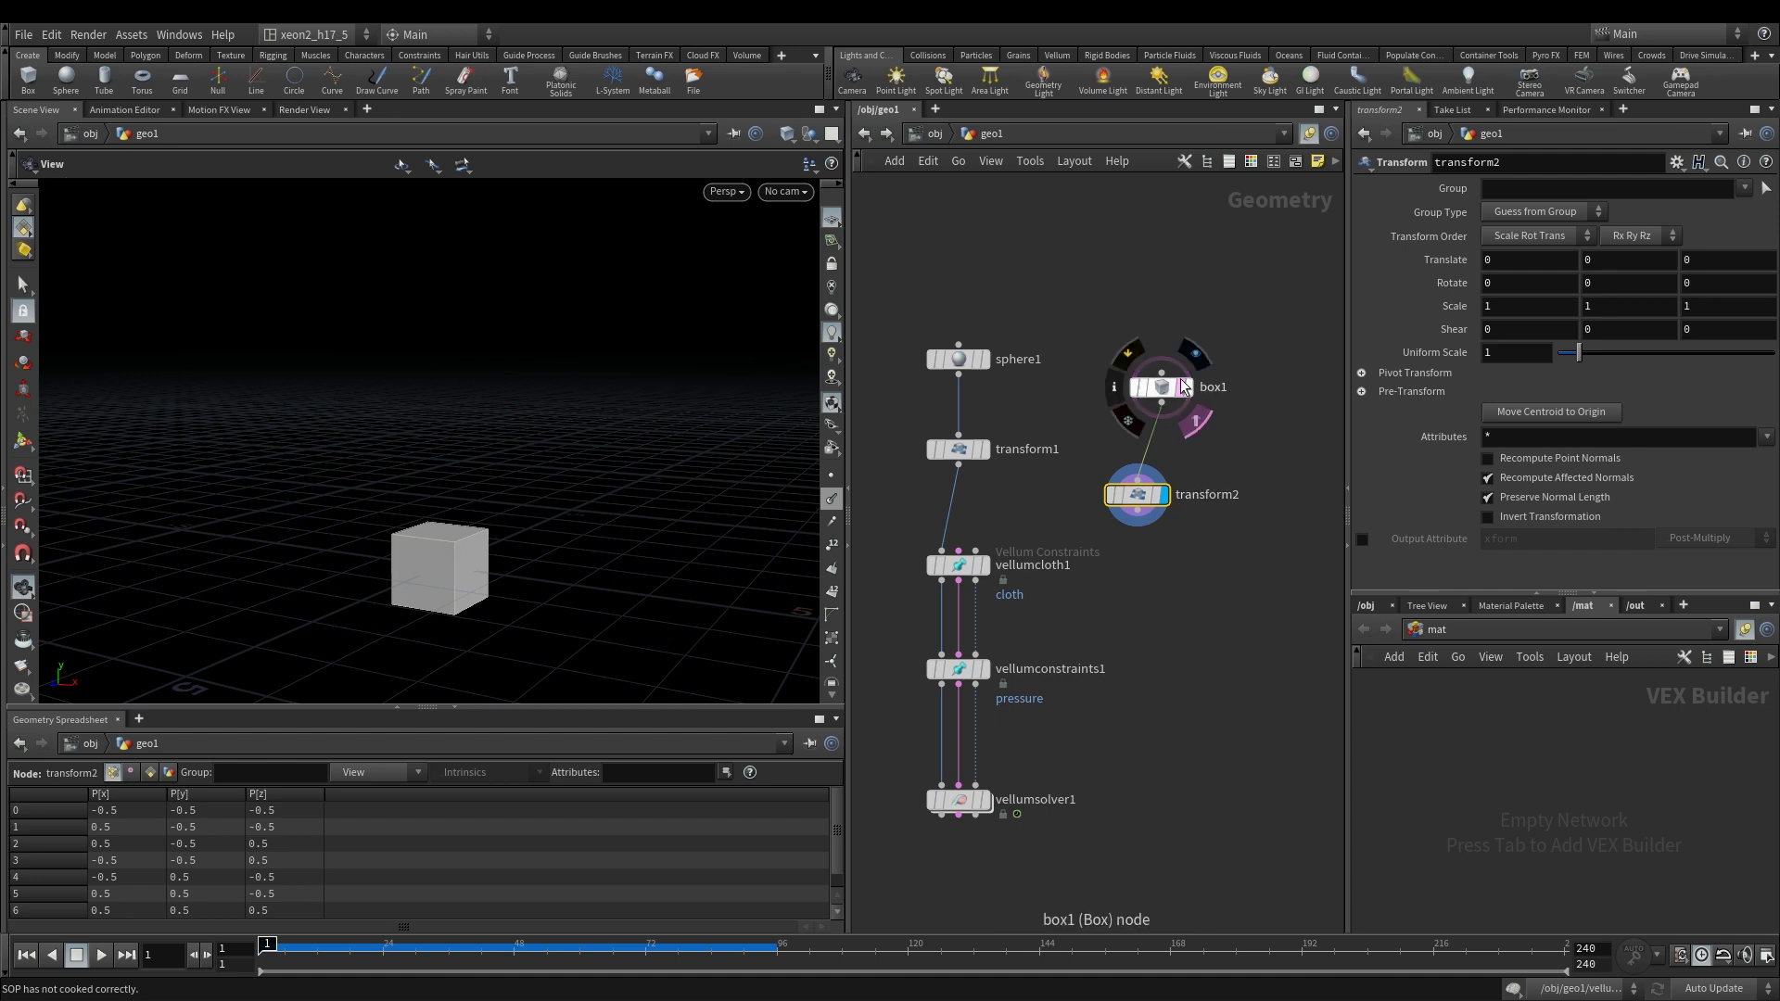
pyautogui.moveTo(1186, 391); pyautogui.dragTo(1189, 398)
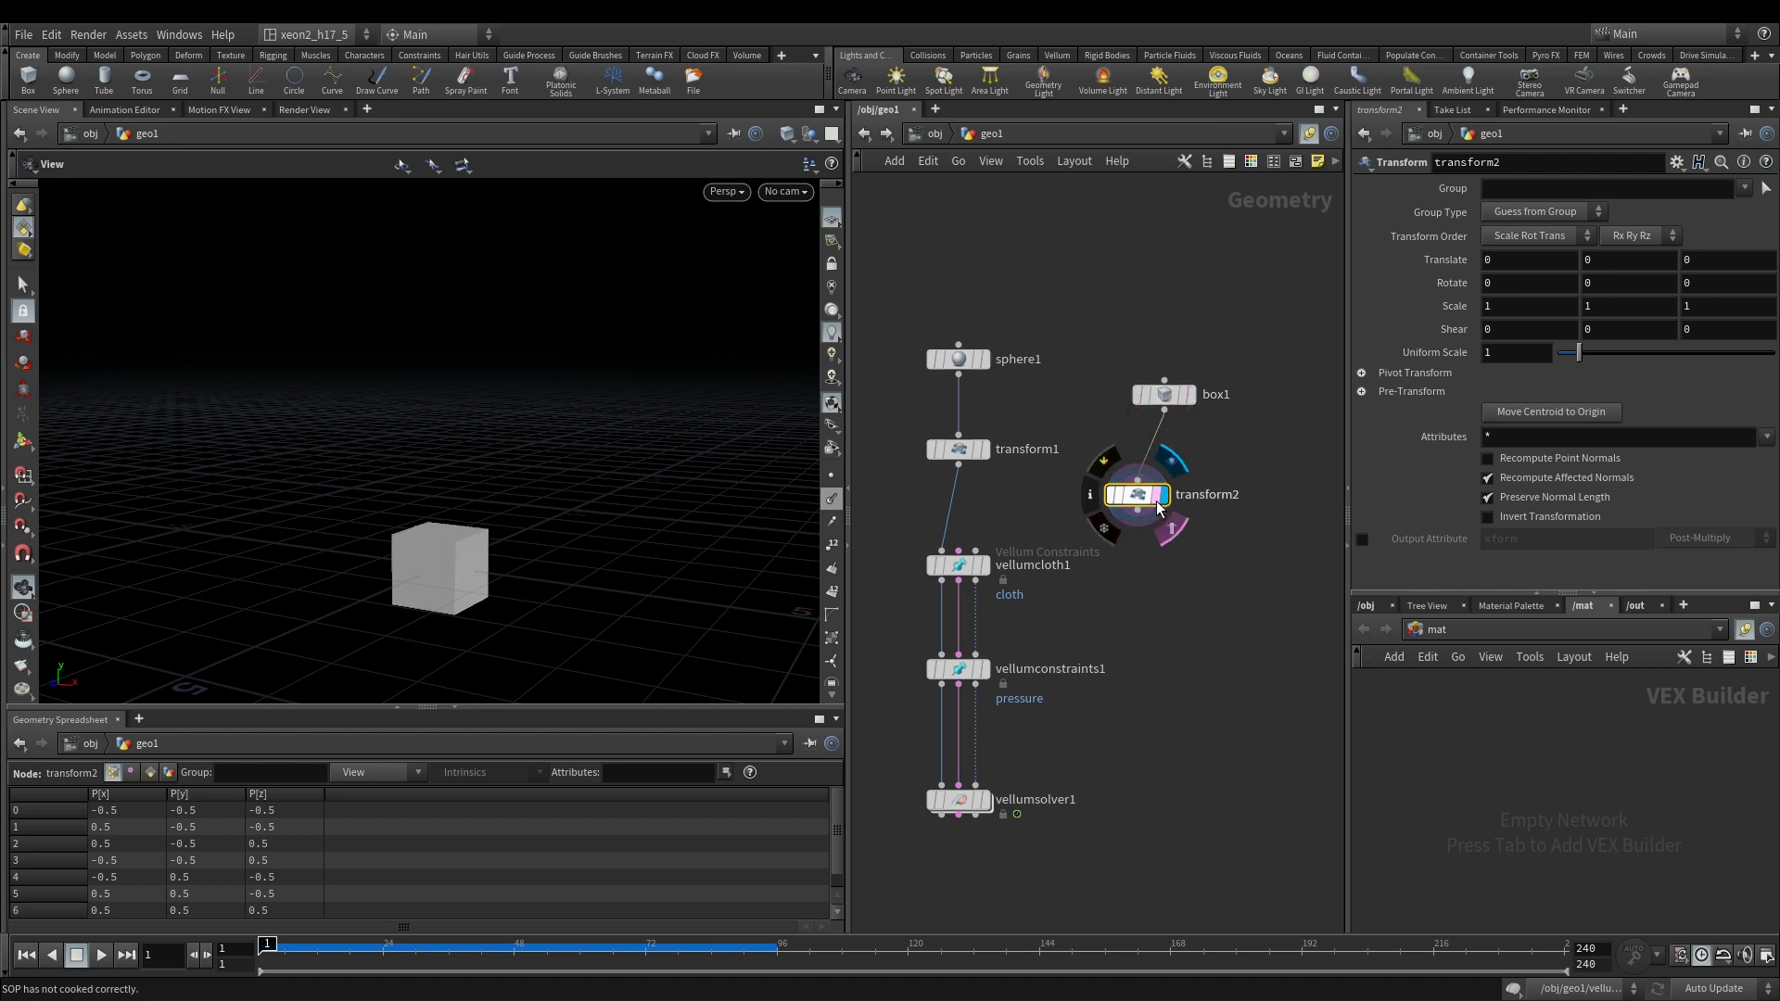
# Step: Display vellumsolver1 again and scrub to frame 54 to examine how high the balloon rises
pyautogui.click(982, 803)
pyautogui.moveTo(379, 952); pyautogui.dragTo(569, 947)
pyautogui.moveTo(501, 593); pyautogui.dragTo(612, 426)
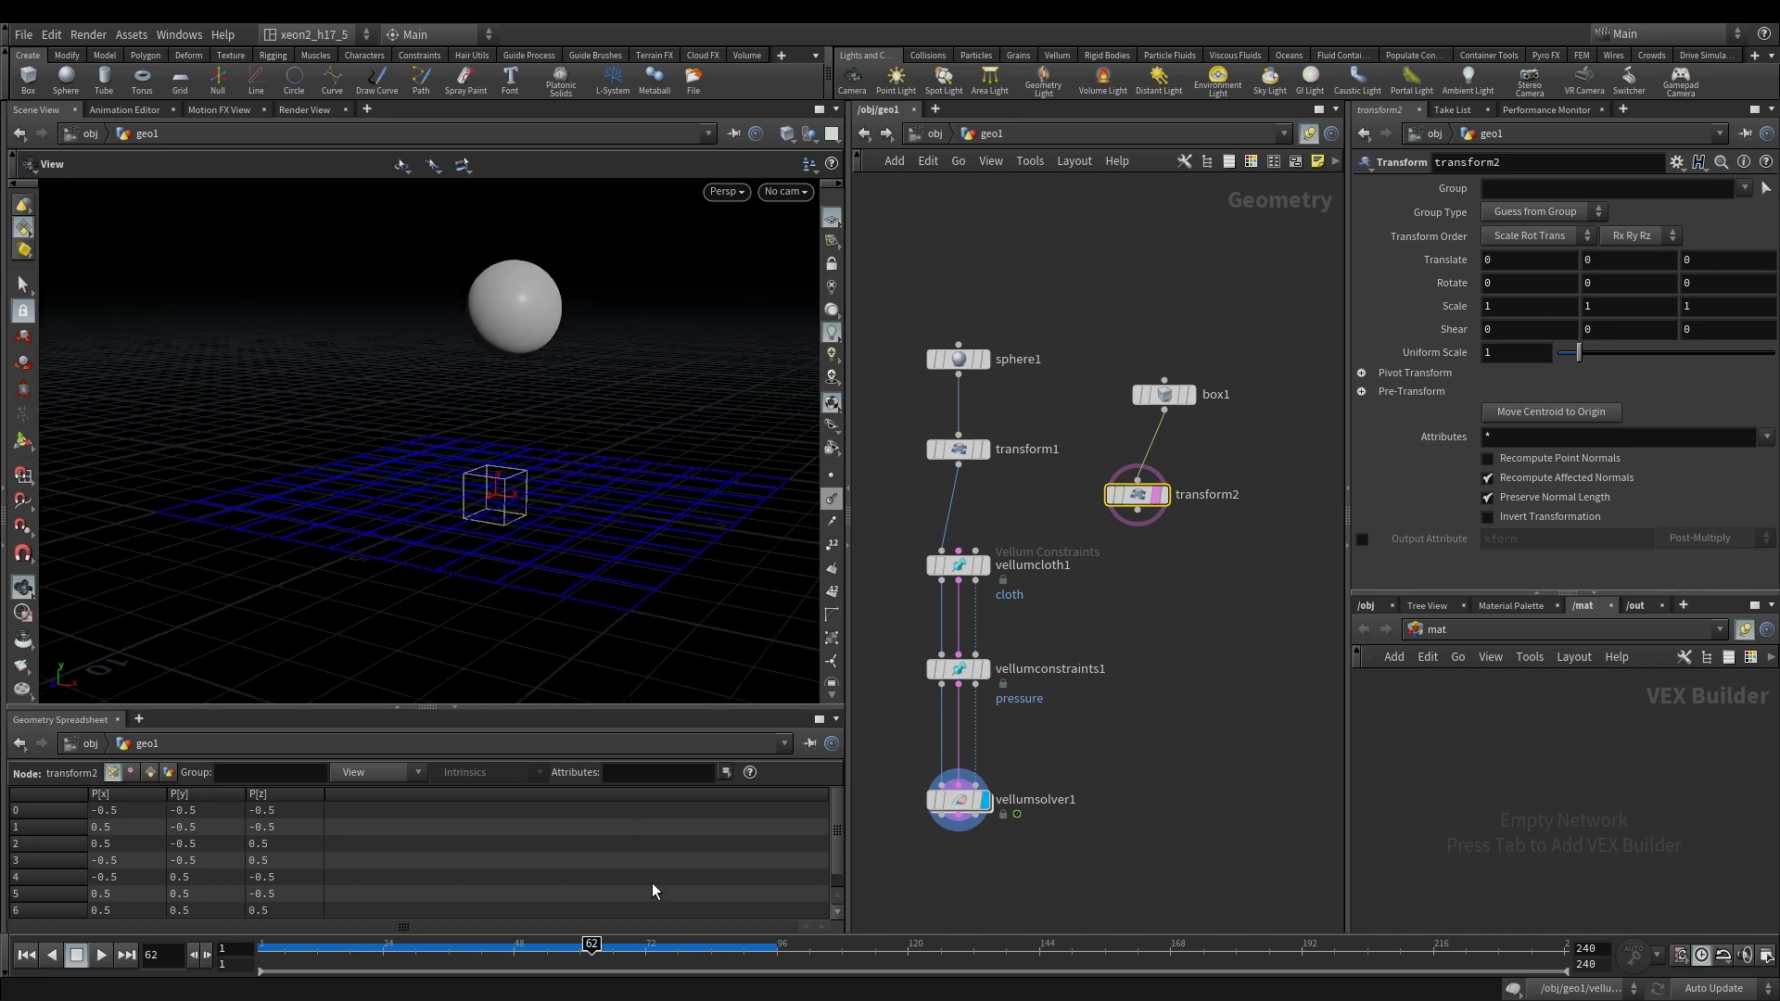
pyautogui.moveTo(602, 951); pyautogui.dragTo(557, 950)
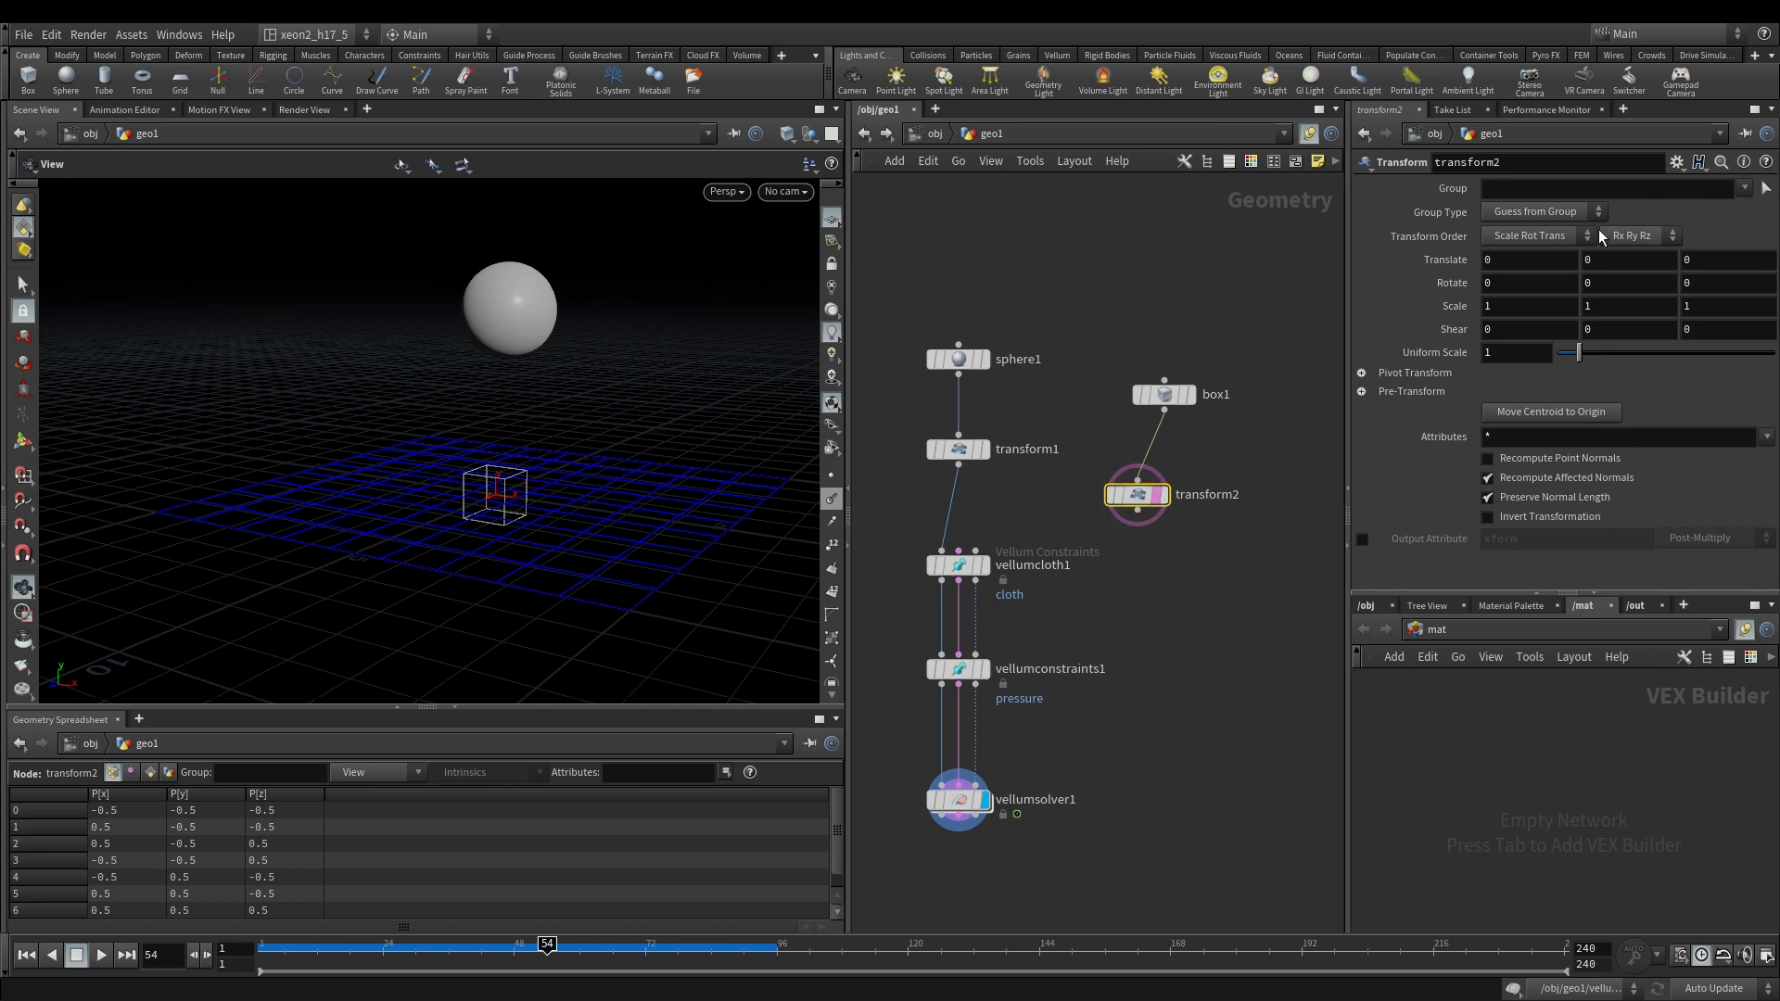
# Step: Shape the box into a flat plate above the balloon with Scale 6, 0.3, 5 and Translate Y 4.5 on transform2
pyautogui.moveTo(1513, 304); pyautogui.dragTo(1587, 323, button='middle')
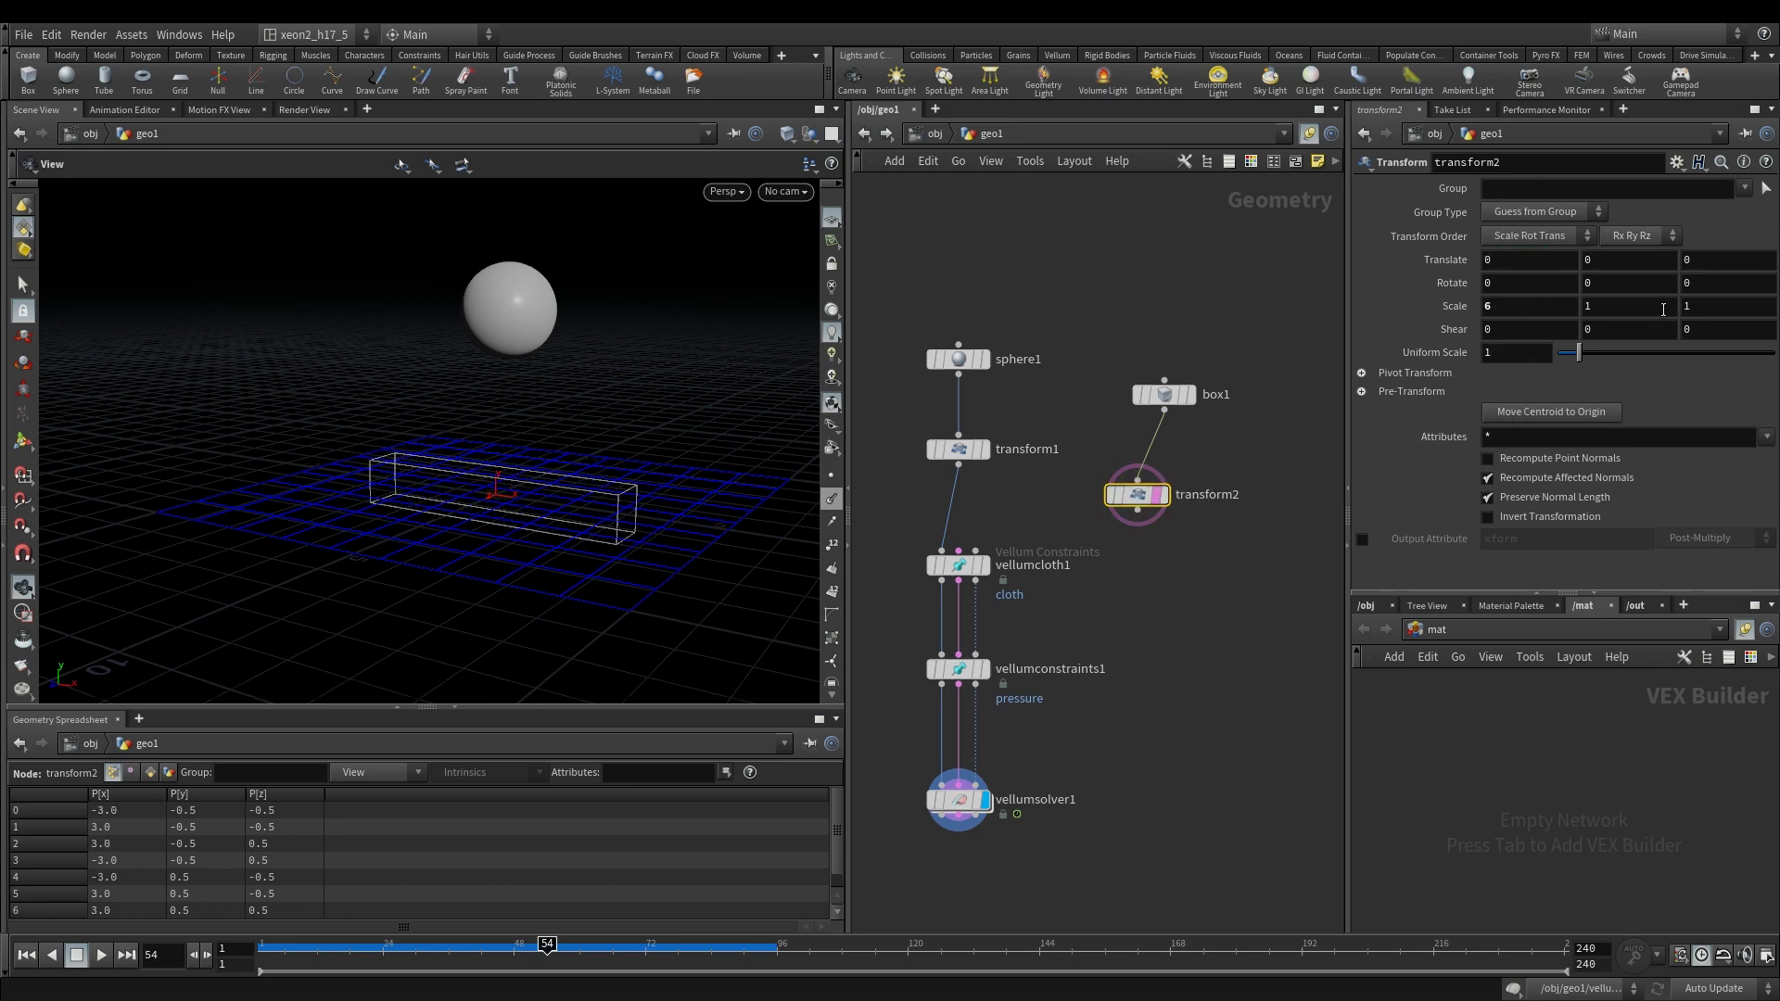
pyautogui.moveTo(1706, 280); pyautogui.dragTo(1761, 281, button='middle')
pyautogui.moveTo(1625, 306); pyautogui.dragTo(1676, 180, button='middle')
pyautogui.click(1608, 260)
pyautogui.write('5')
pyautogui.press('Return')
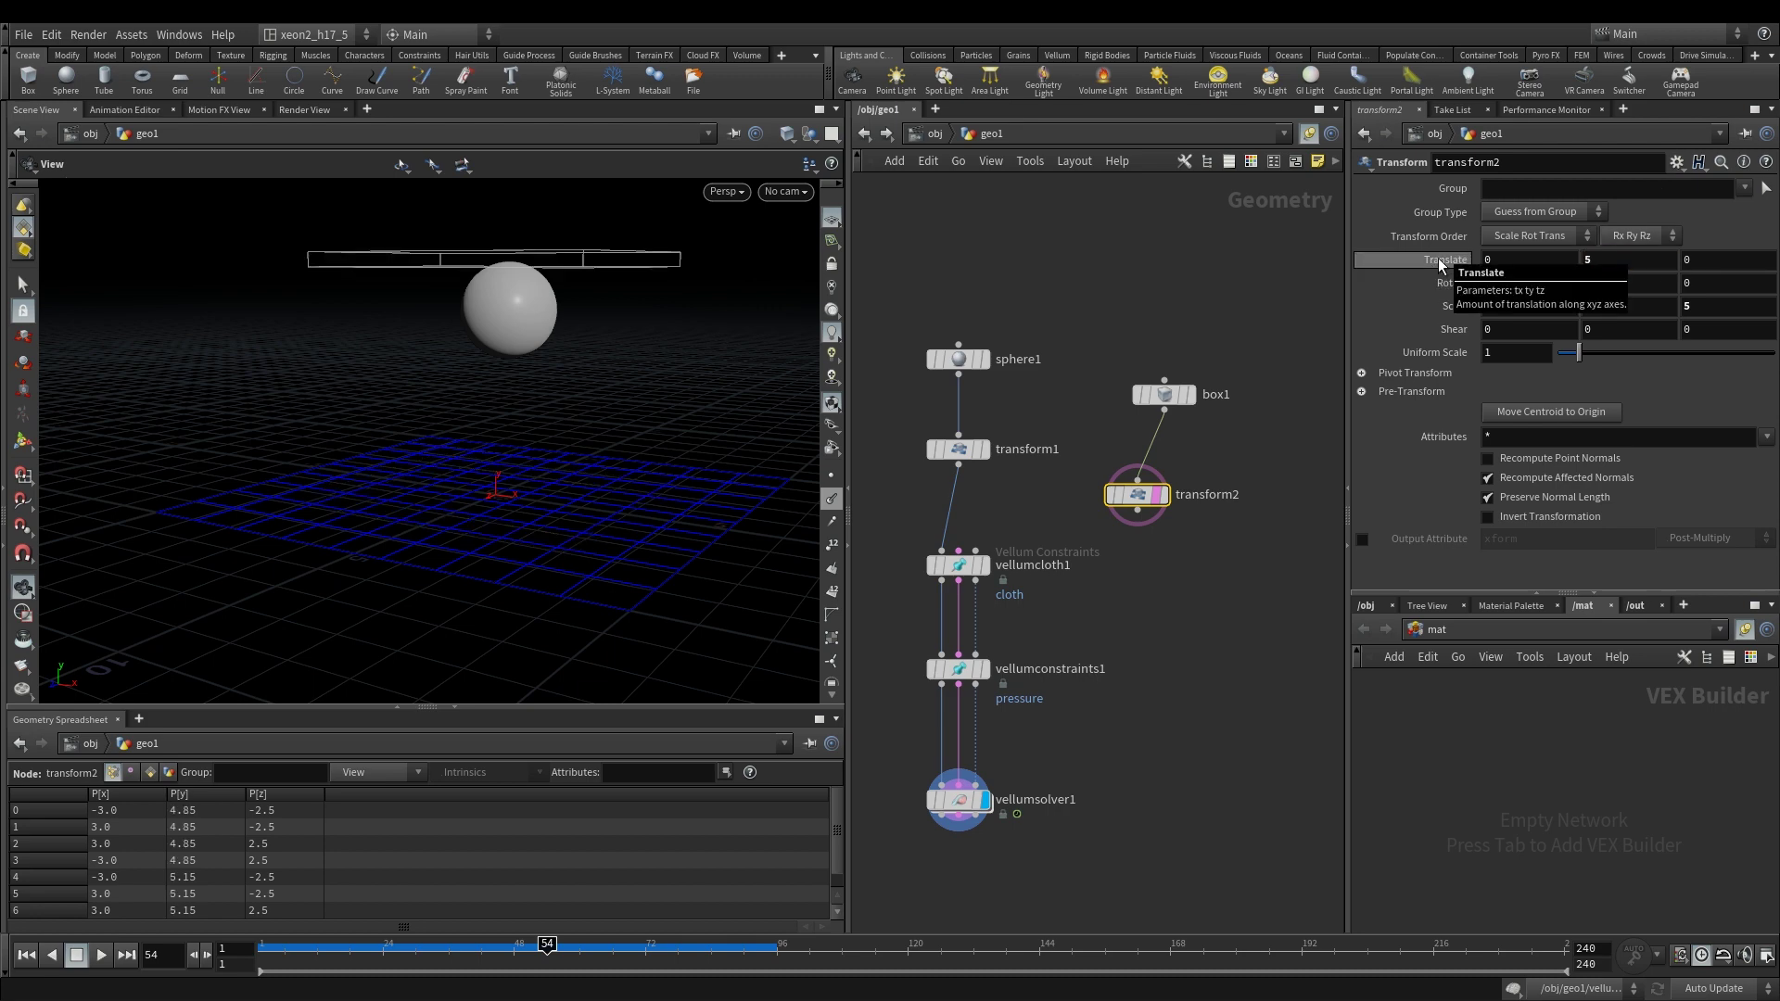
pyautogui.write('4.5')
pyautogui.press('Return')
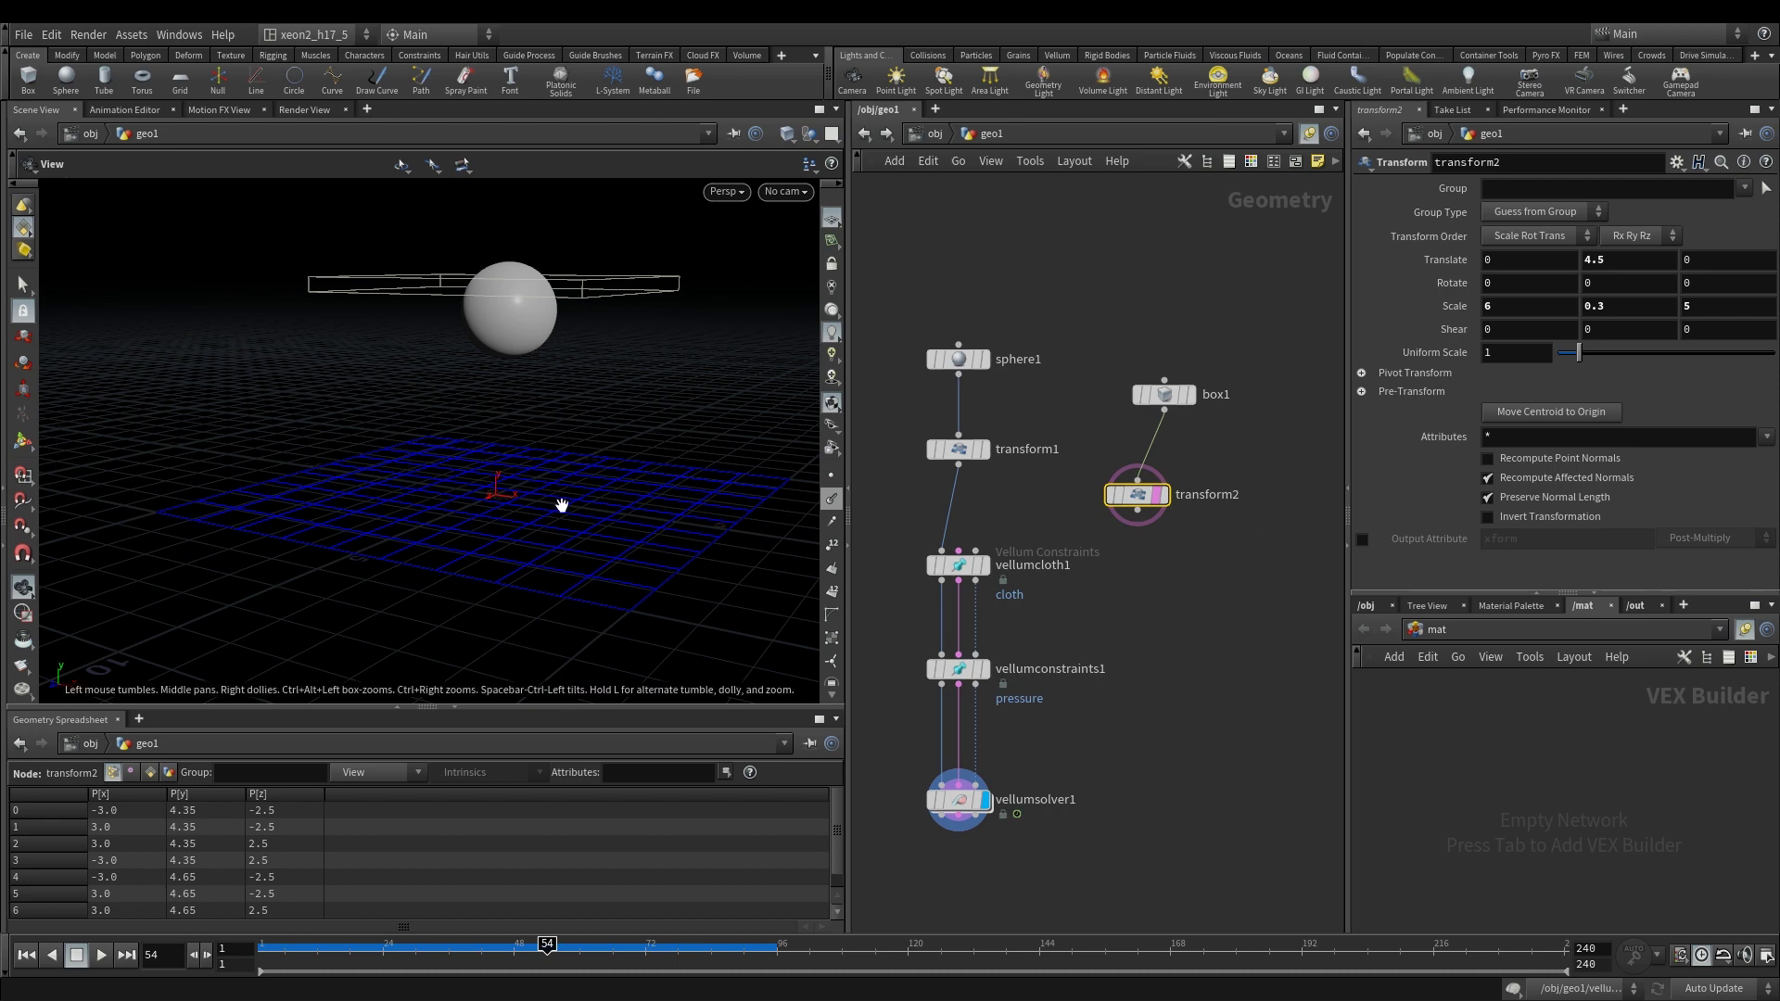
# Step: Return to frame 1, wire transform2 into vellumcloth1's collision input, and select vellumsolver1
pyautogui.hotkey('ctrl', 'Up')
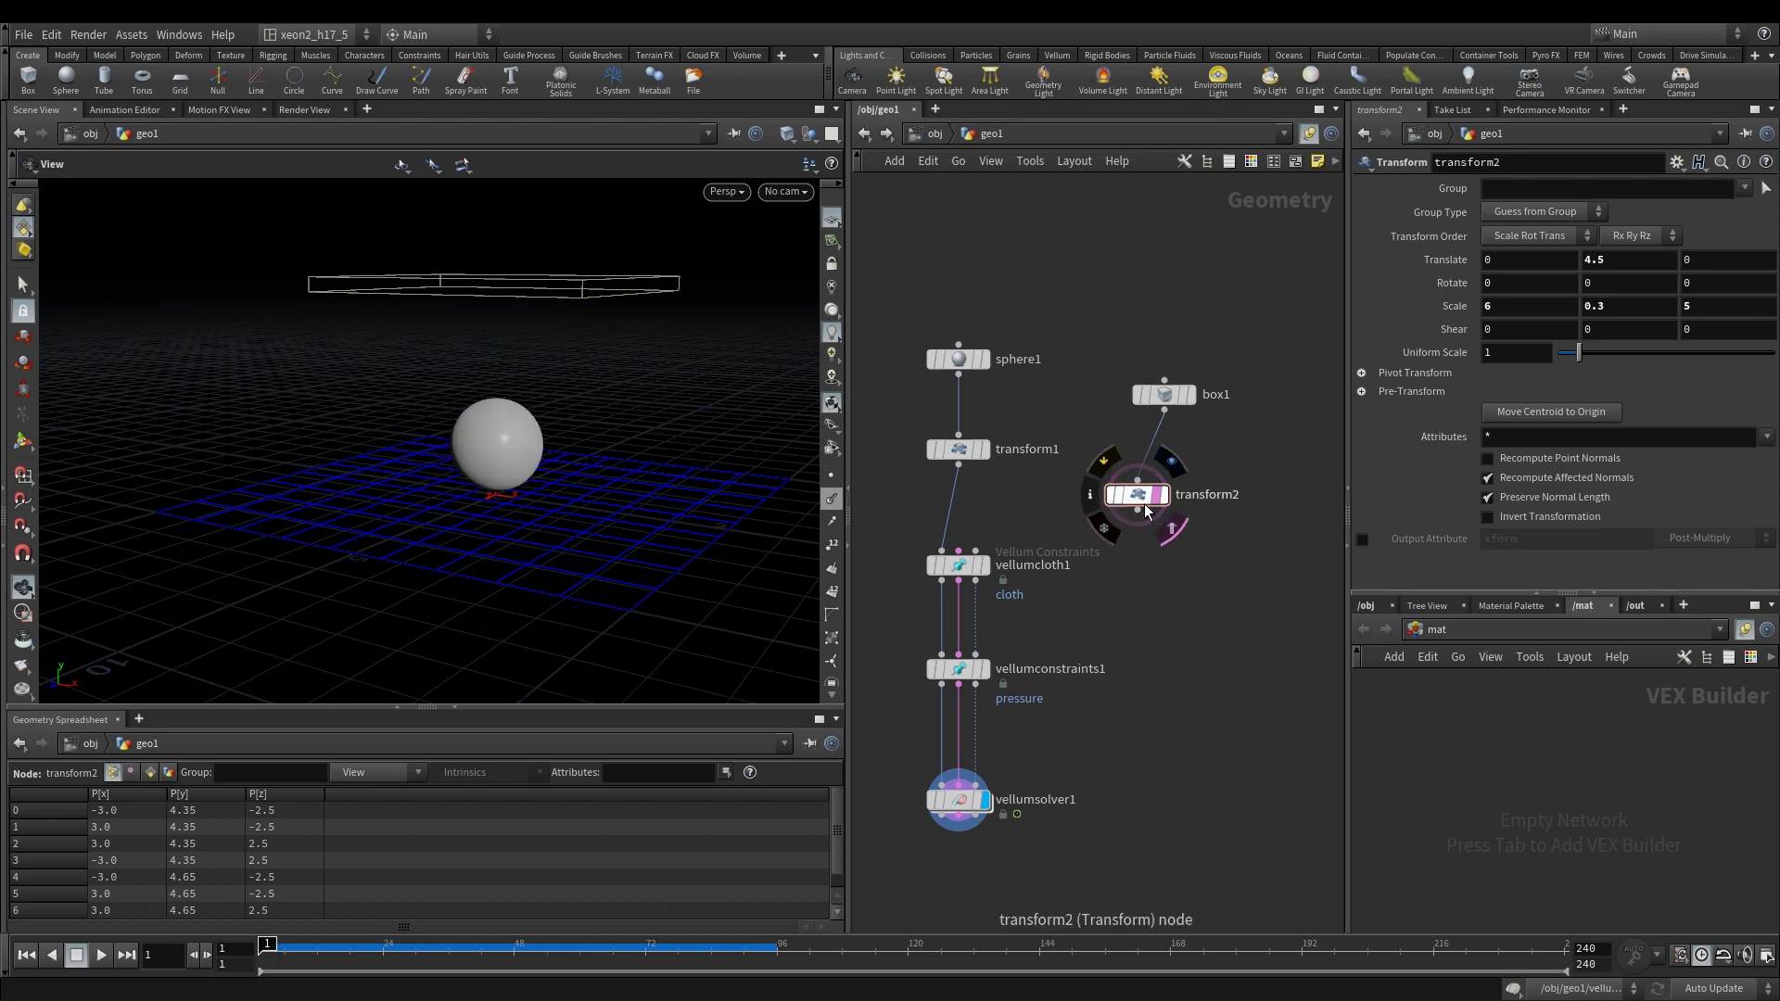
pyautogui.moveTo(1137, 511); pyautogui.dragTo(976, 551)
pyautogui.moveTo(1087, 773); pyautogui.dragTo(892, 872)
pyautogui.moveTo(1166, 732); pyautogui.dragTo(1210, 625, button='middle')
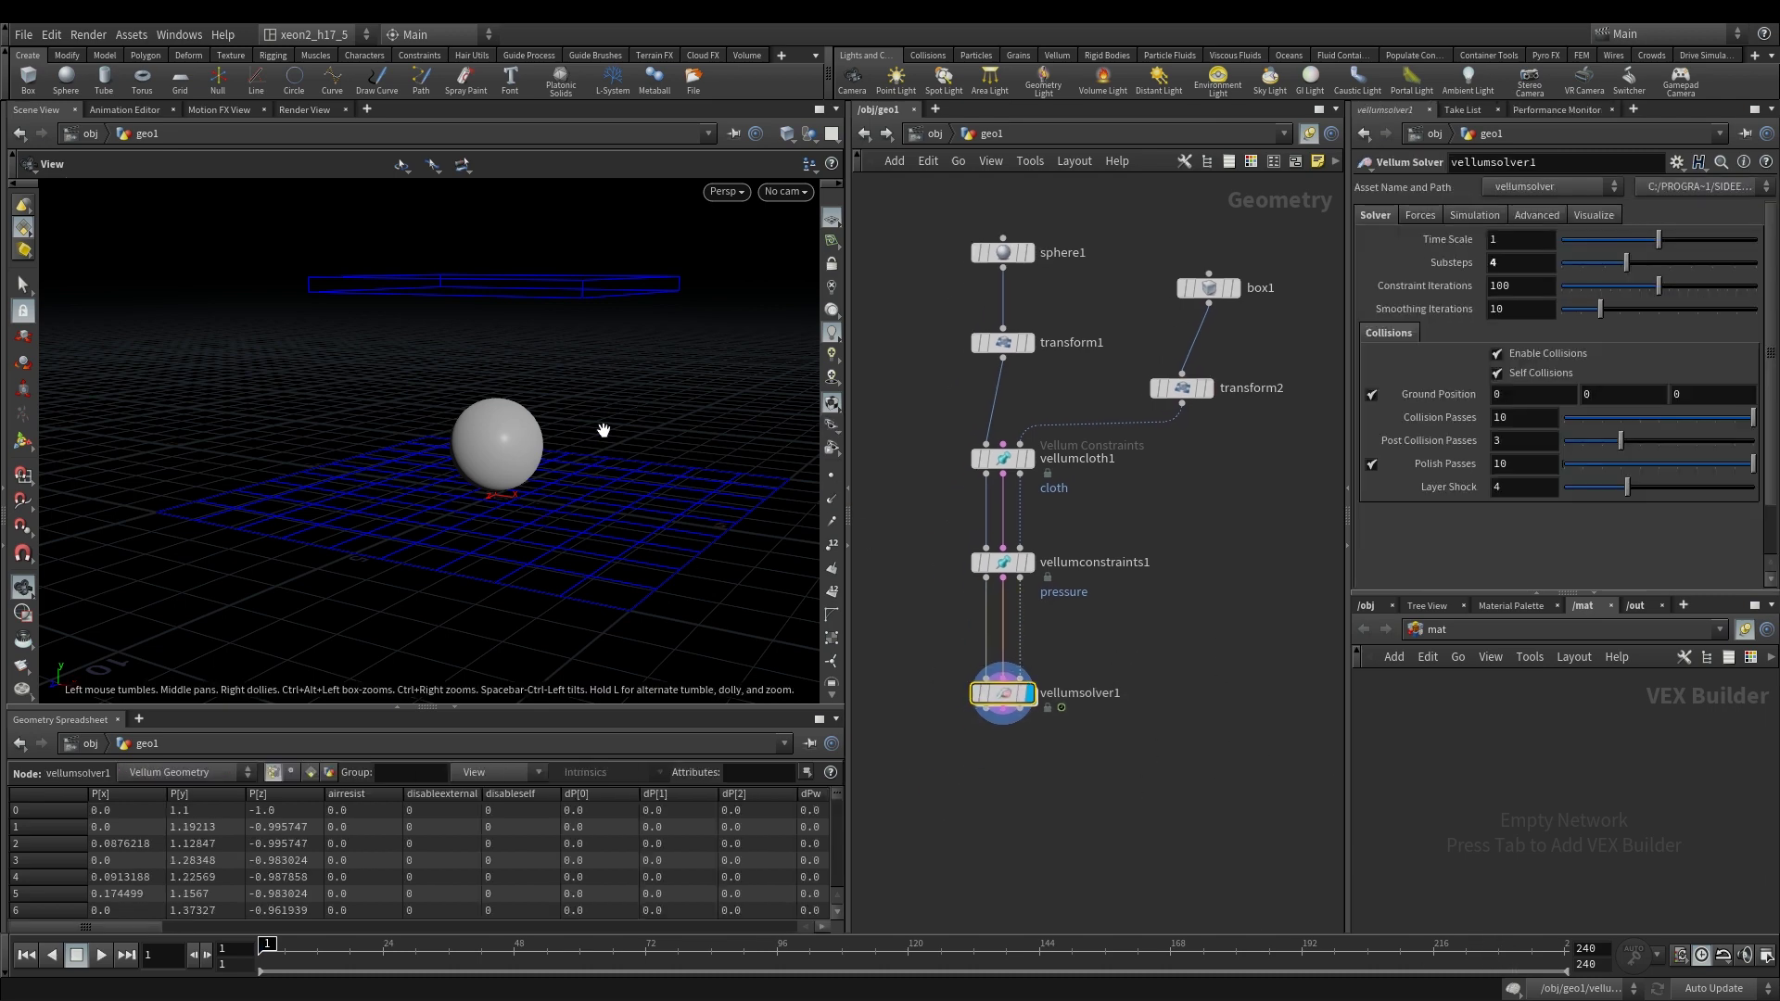
# Step: Try the simulation with the solver's Substeps reset to 1, playing it from frame 1 and rewinding
pyautogui.click(1483, 263)
pyautogui.press('Up')
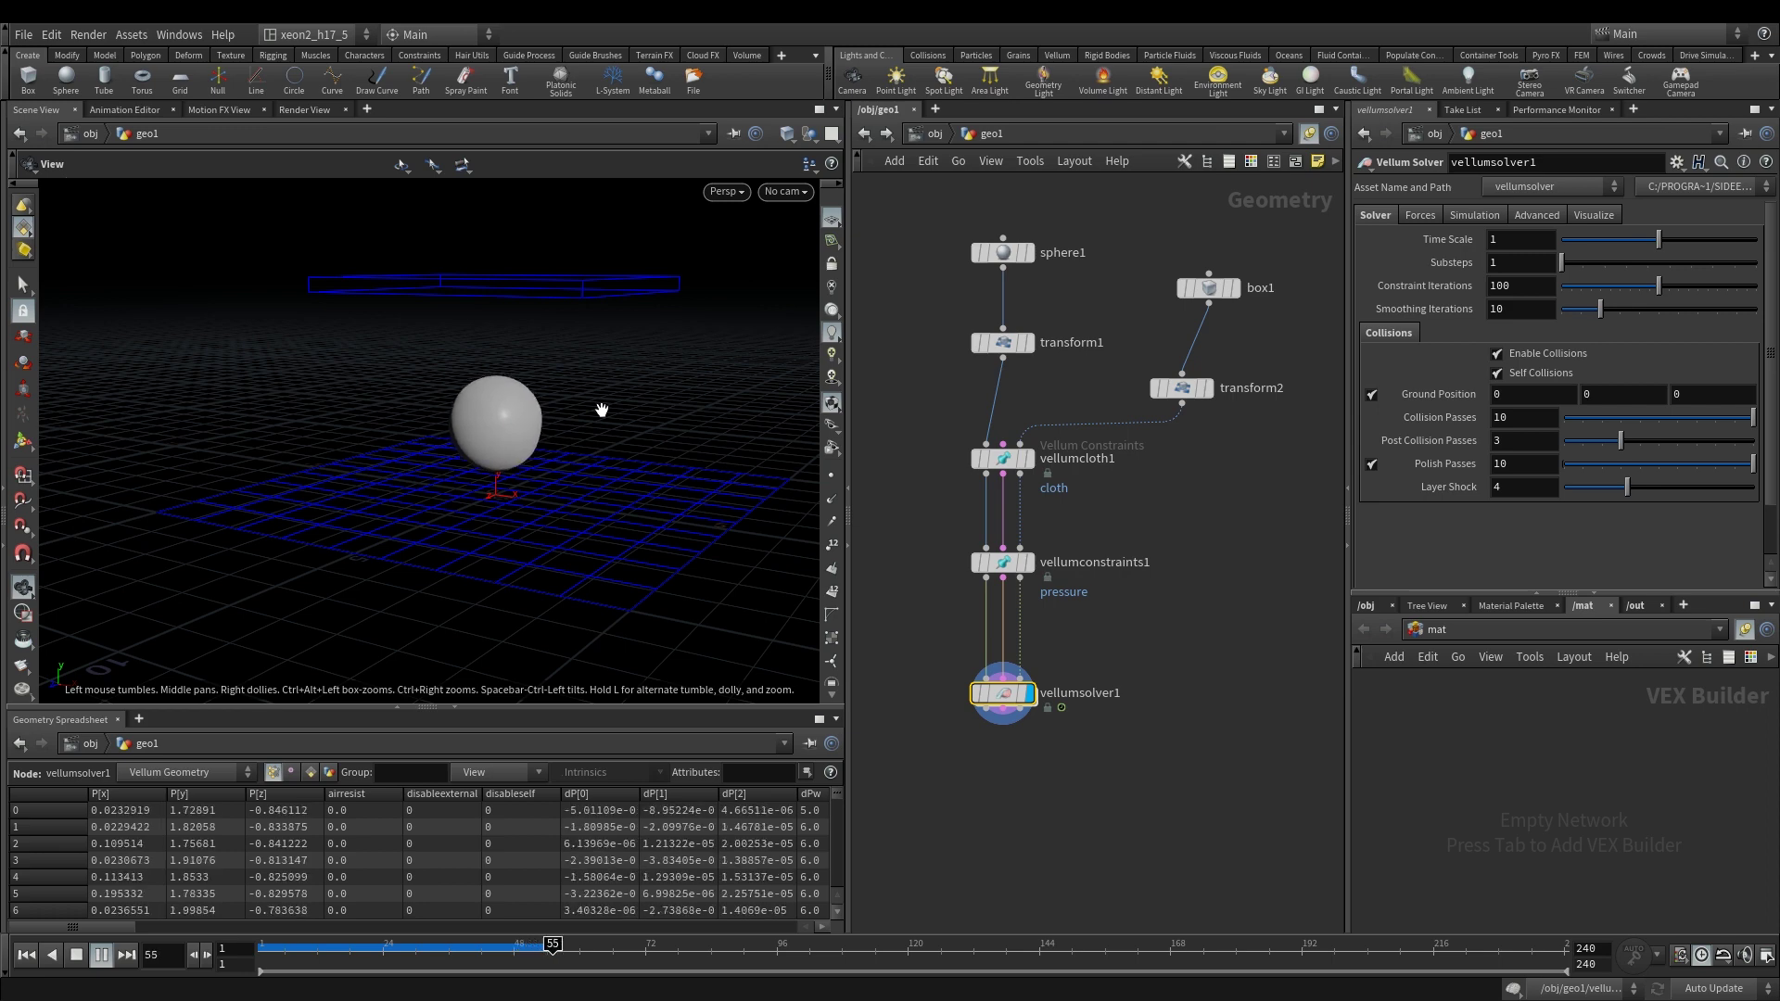
pyautogui.hotkey('ctrl', 'Up')
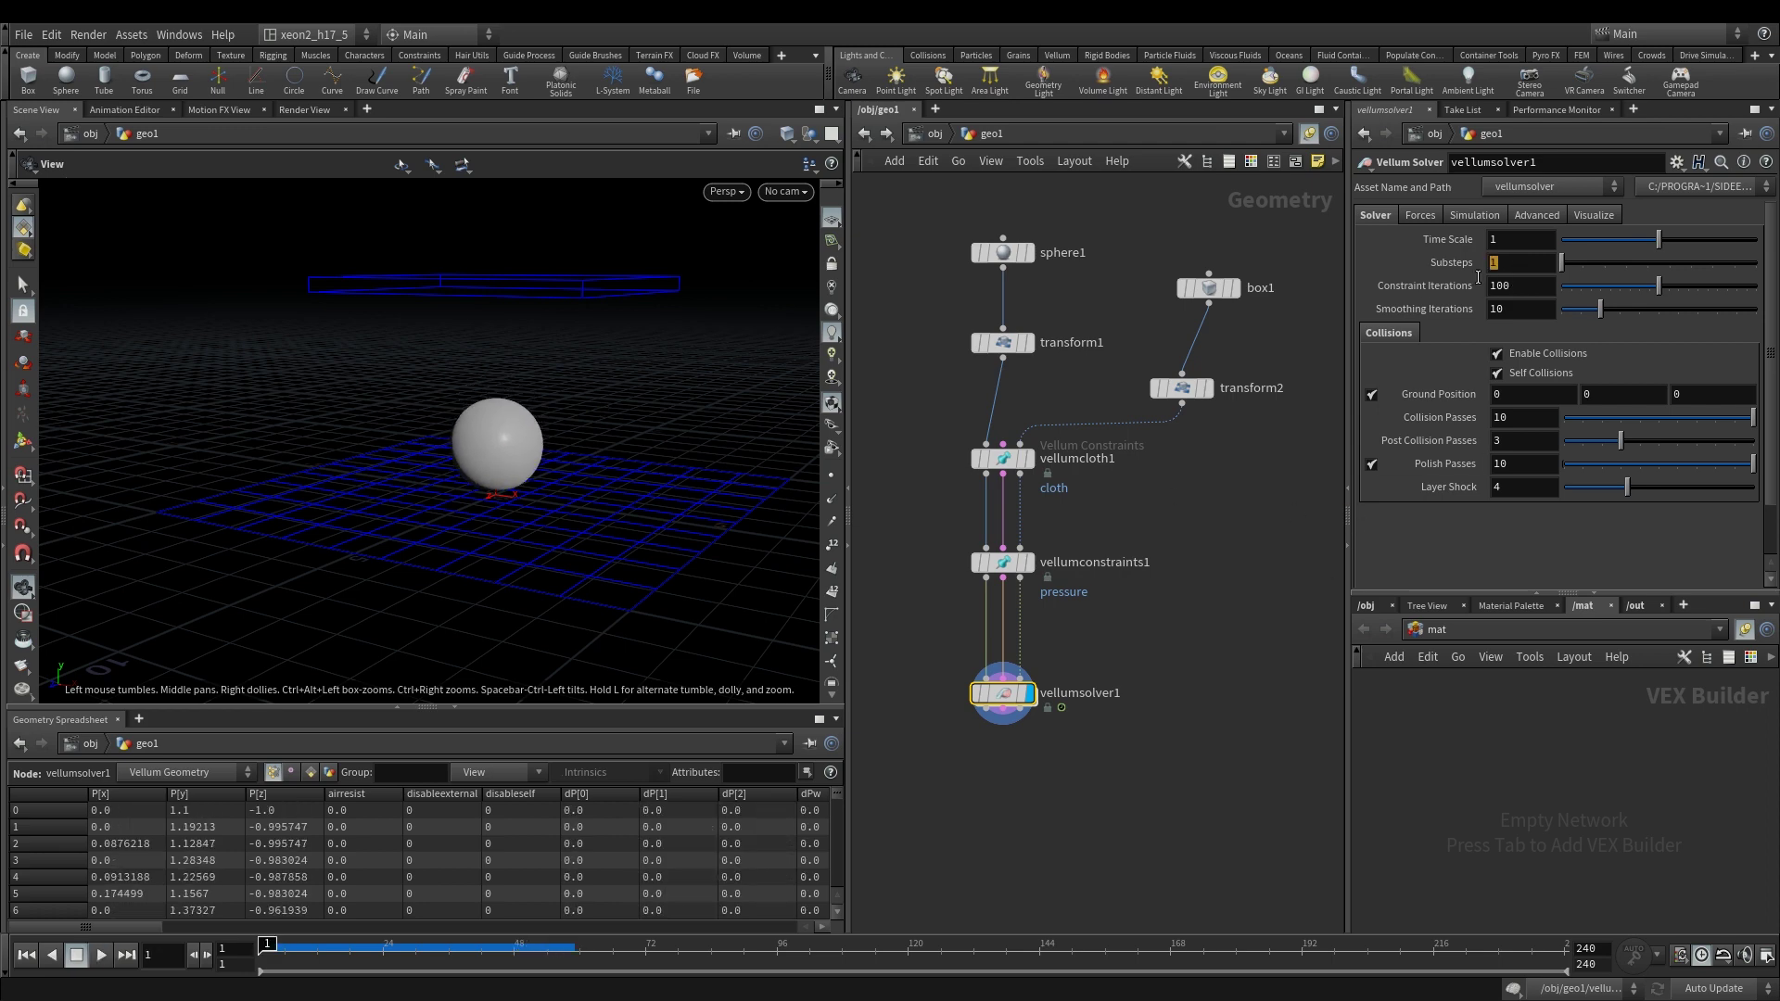
# Step: Set the solver's Substeps to 4 and play from frame 1 to examine the balloon hitting the plate
pyautogui.press('Up')
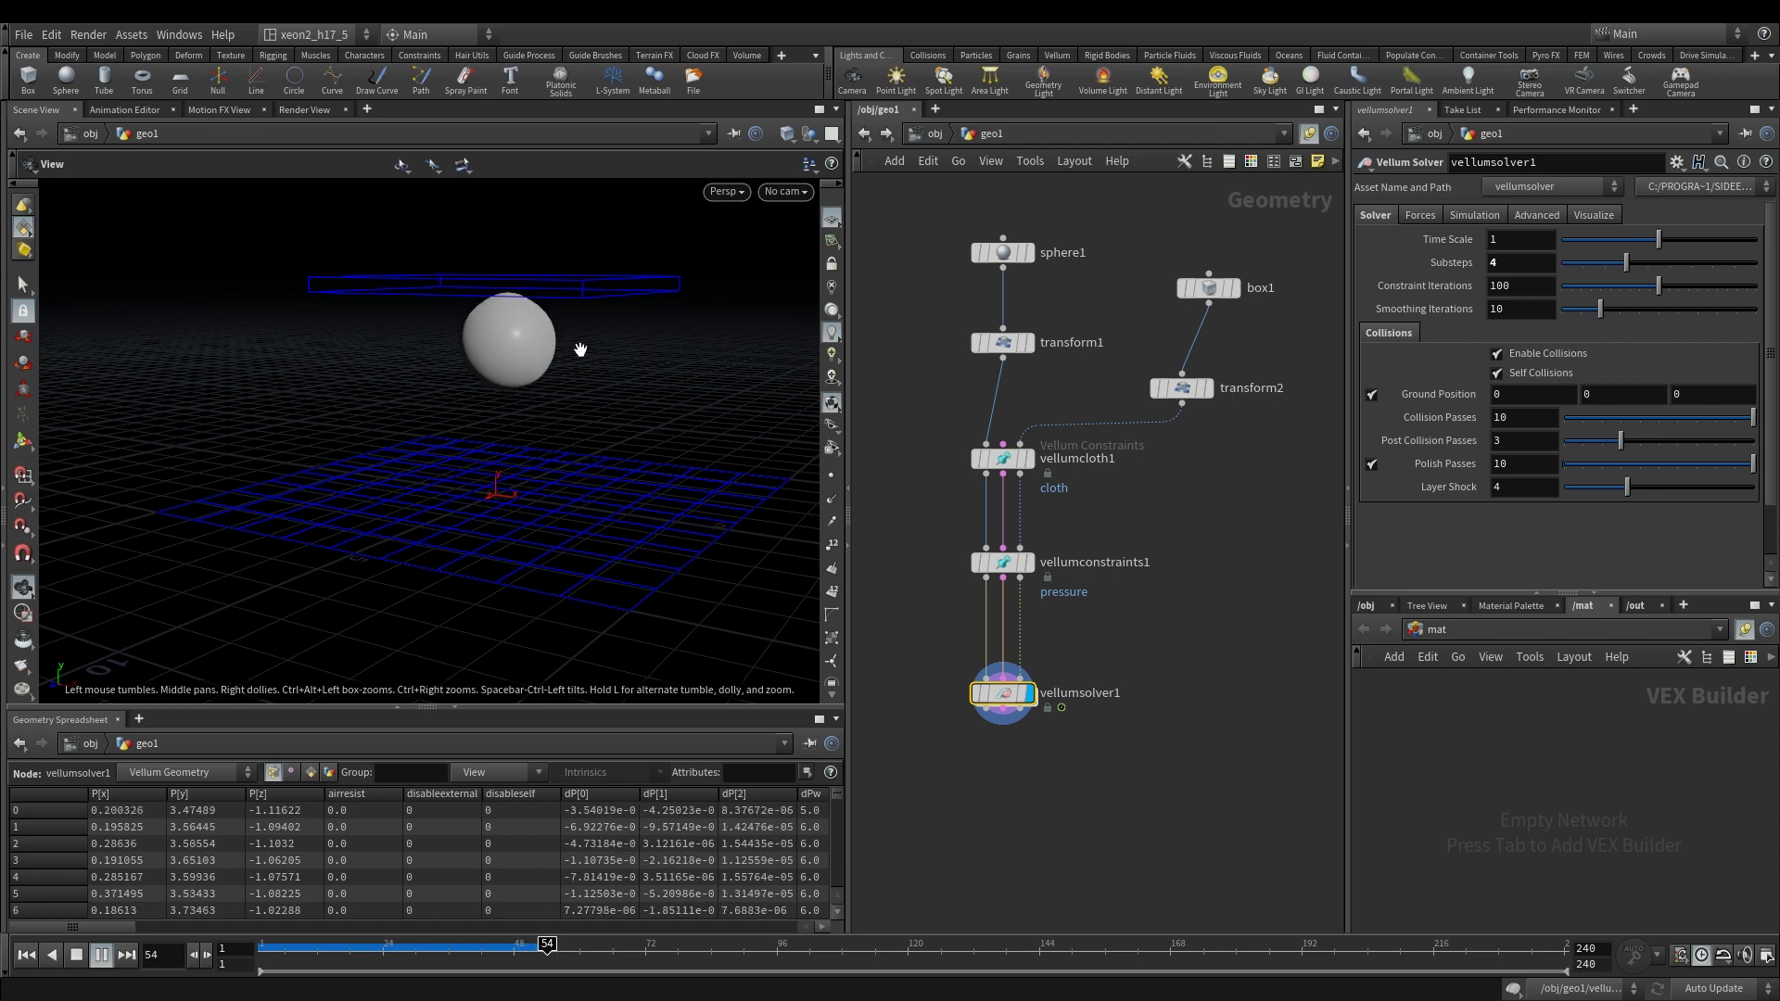
pyautogui.moveTo(592, 325); pyautogui.dragTo(622, 356)
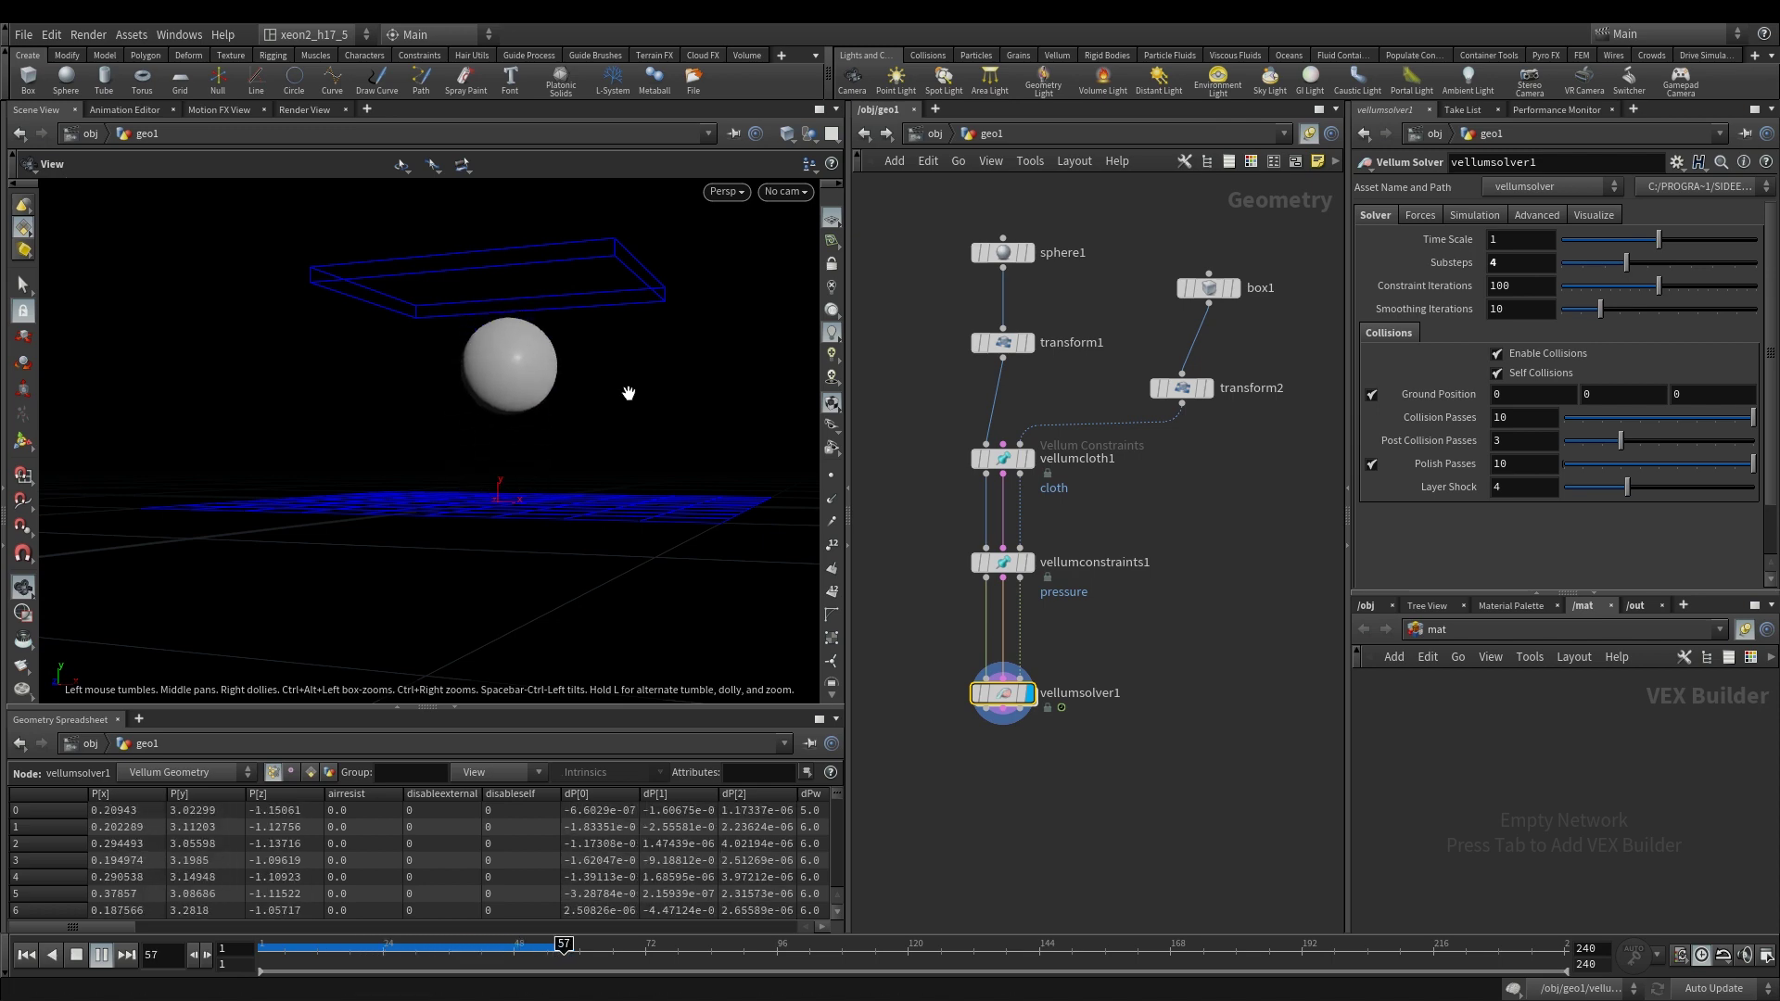
pyautogui.press('Up')
pyautogui.hotkey('ctrl', 'Up')
pyautogui.moveTo(602, 430); pyautogui.dragTo(548, 457)
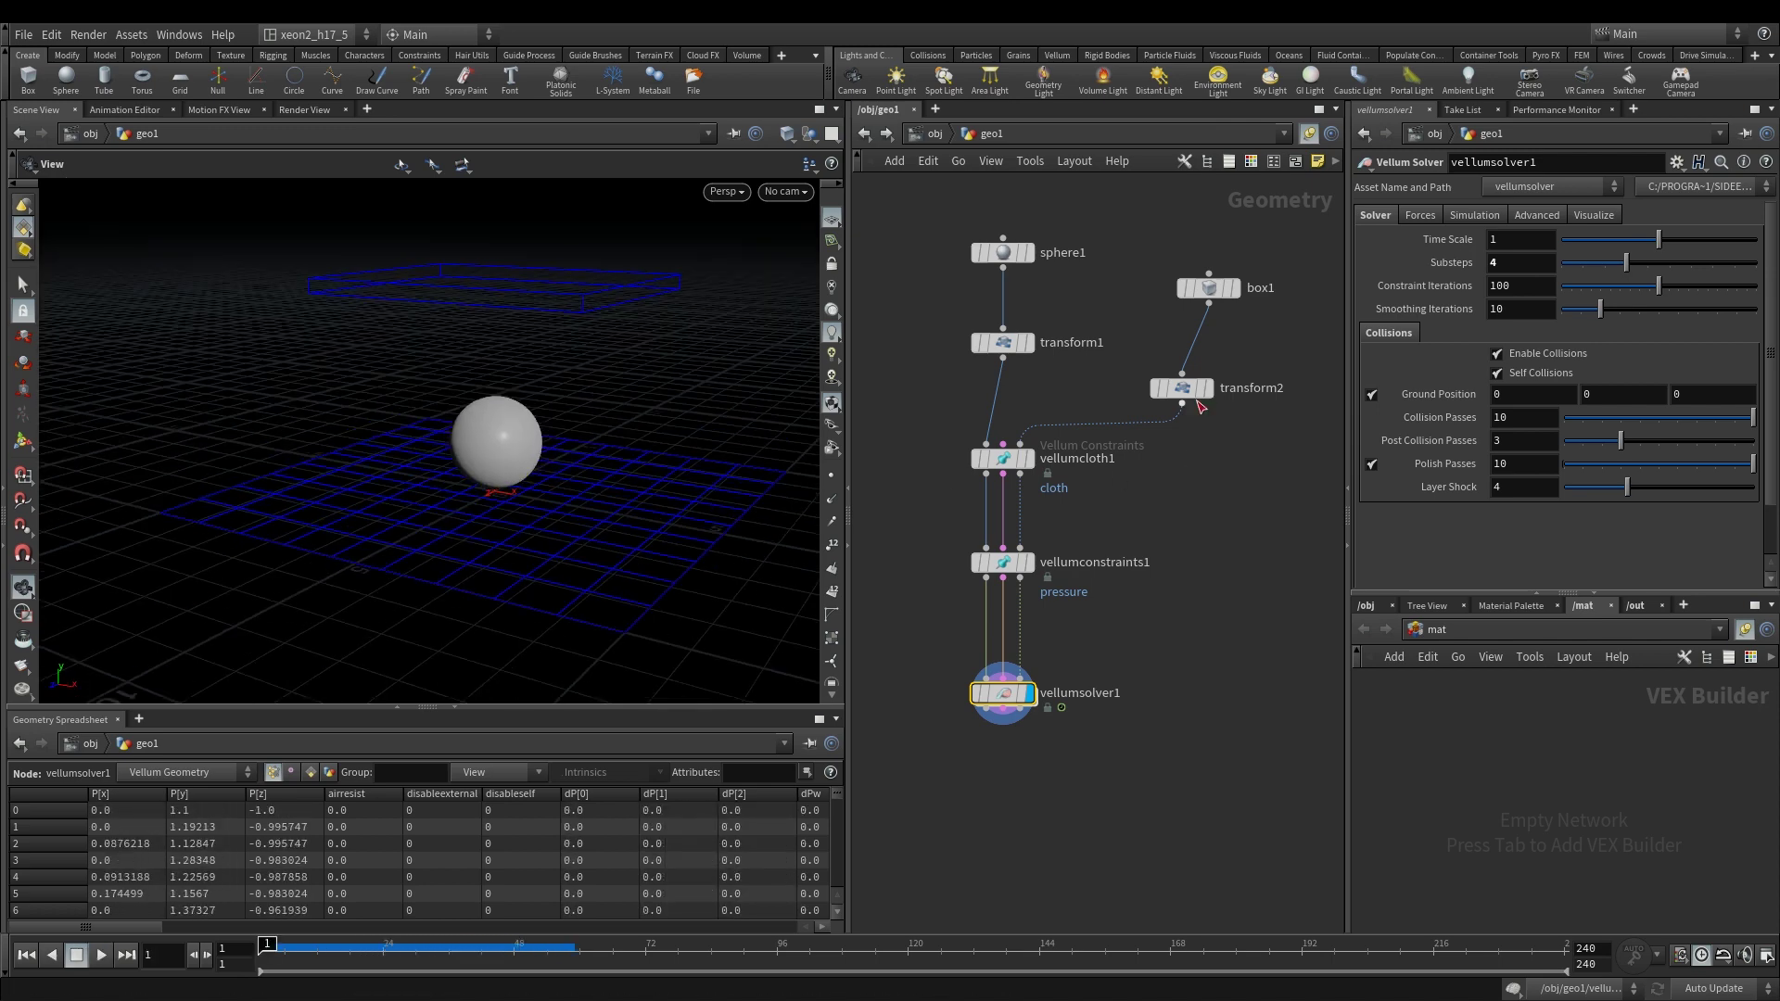
# Step: Disable the simulation and keyframe transform2's Translate Y at 4.5 on frames 1 and 35
pyautogui.click(1196, 389)
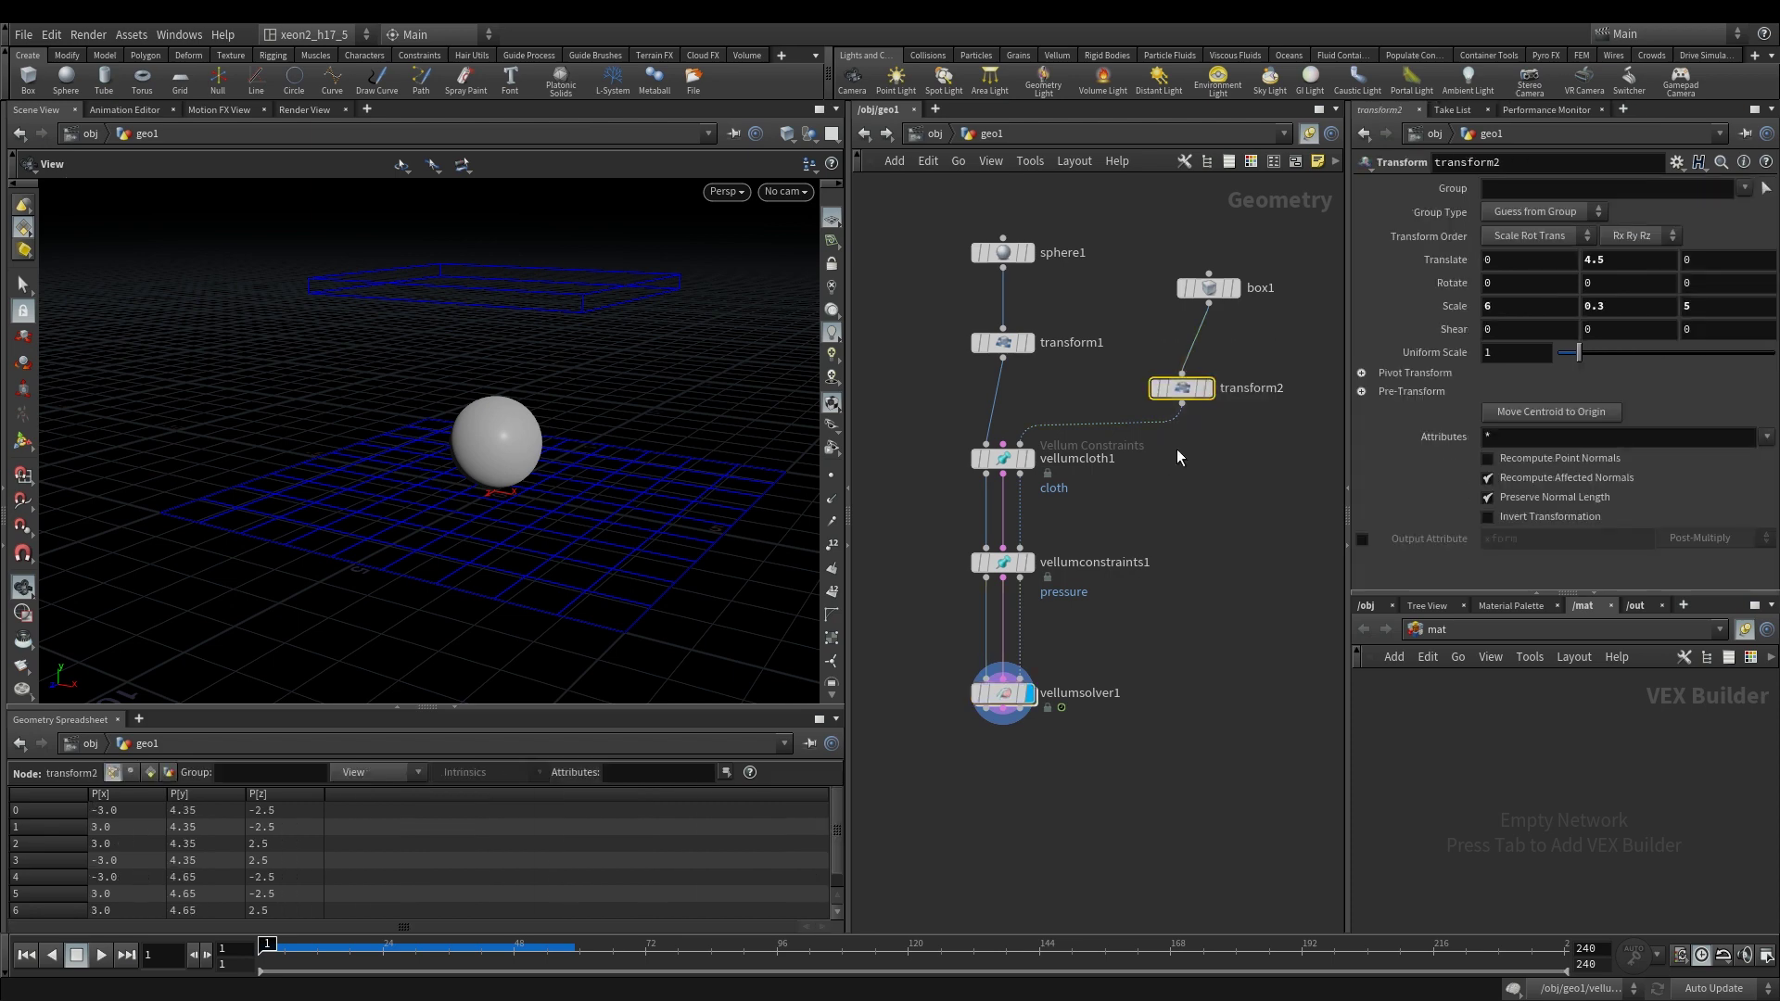
pyautogui.click(1513, 989)
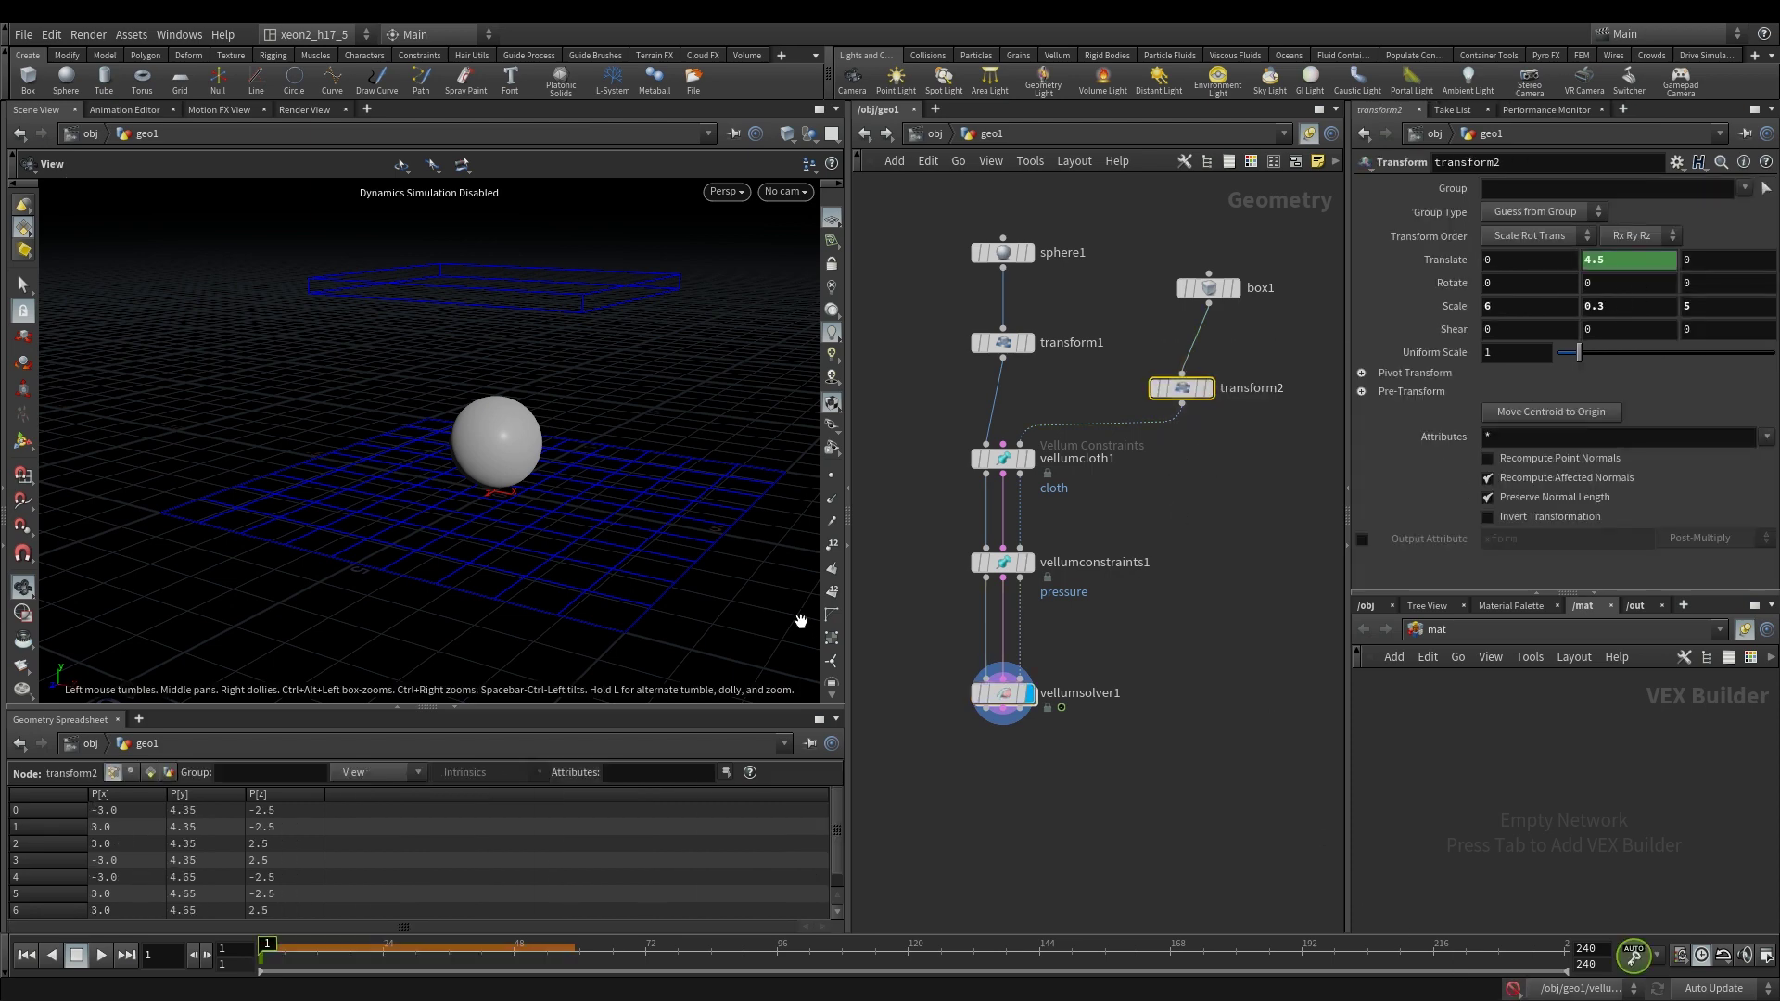
pyautogui.moveTo(397, 947); pyautogui.dragTo(448, 947)
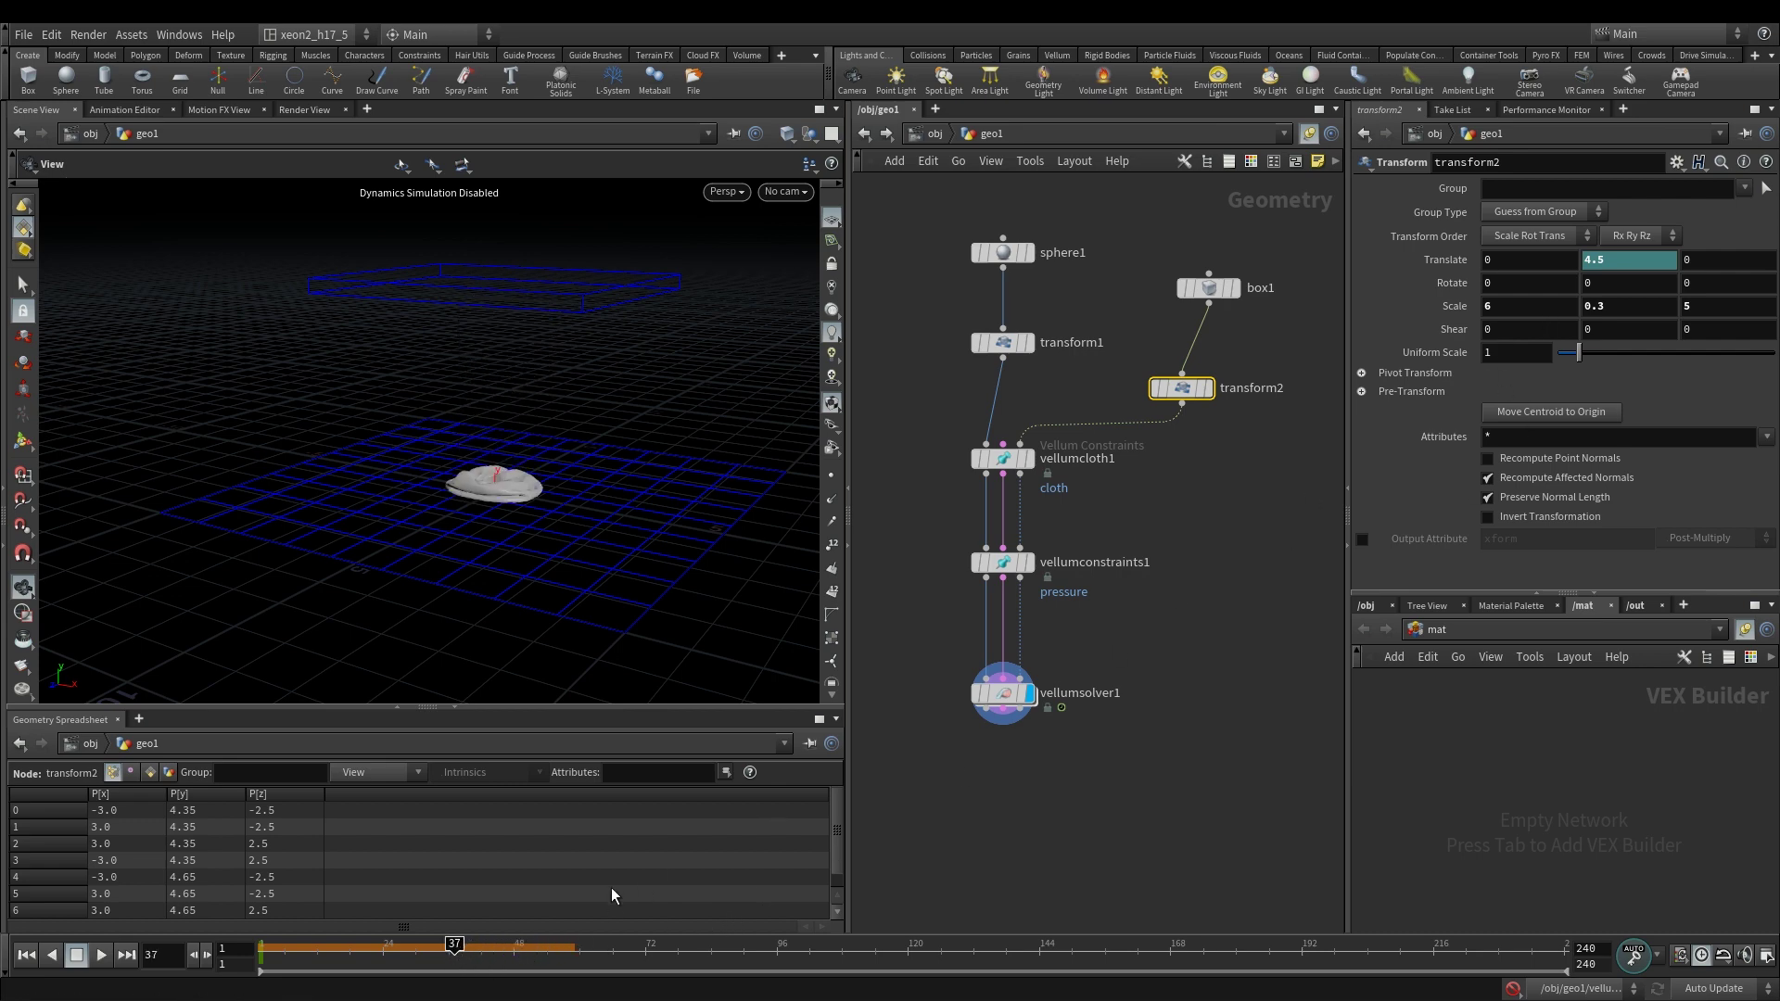
pyautogui.press('Left')
pyautogui.press('Left')
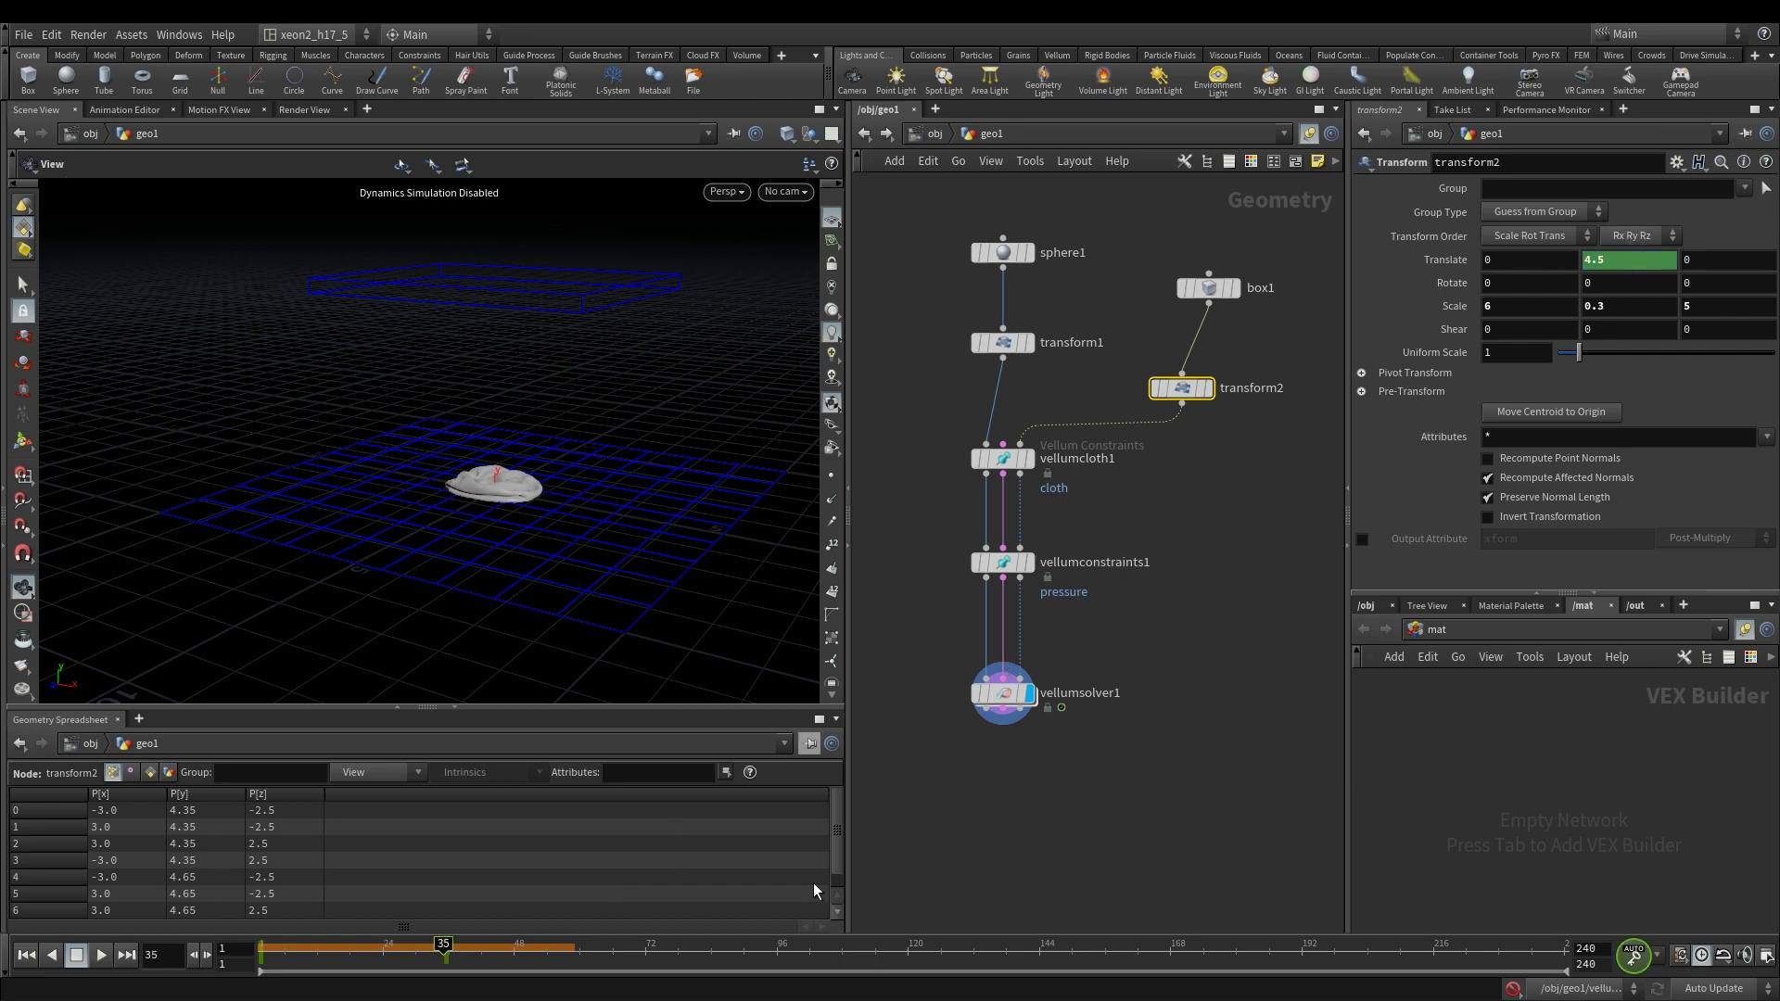
# Step: Keyframe transform2's Translate Y at 1.5 on frame 70 so the plate lowers onto the balloon
pyautogui.moveTo(479, 964); pyautogui.dragTo(585, 943)
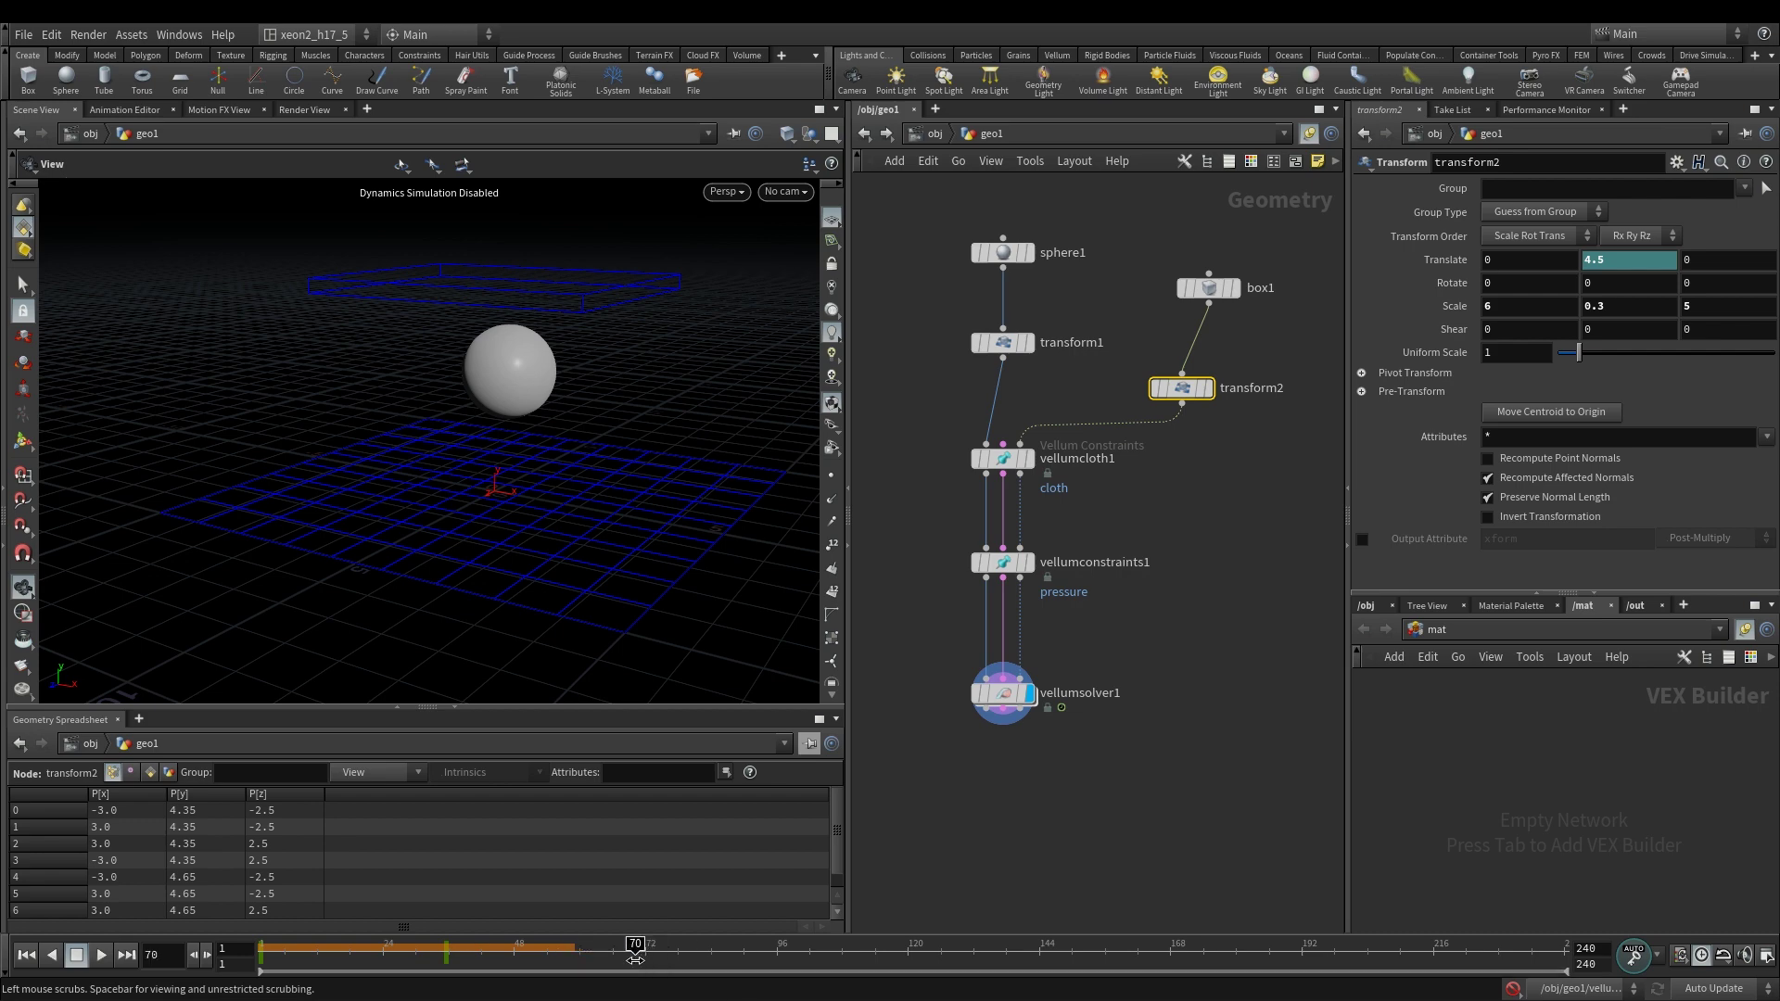
pyautogui.moveTo(1632, 268); pyautogui.dragTo(1555, 271)
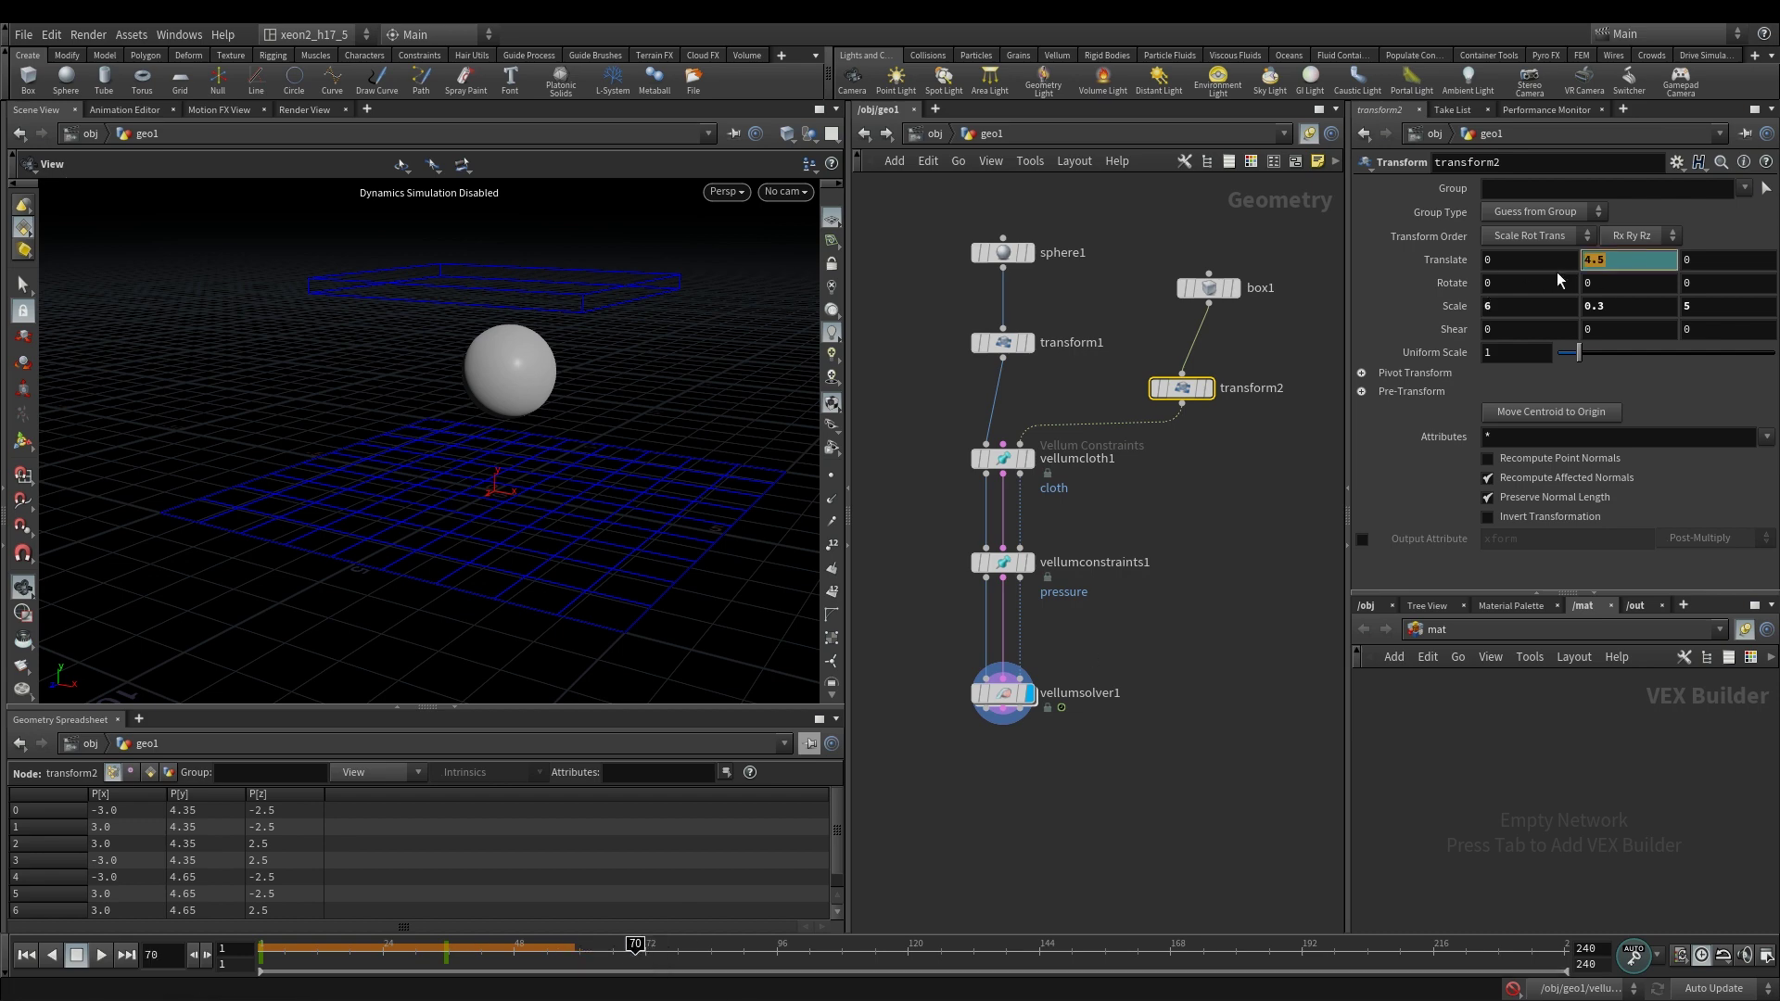
pyautogui.write('2.5')
pyautogui.press('Return')
pyautogui.moveTo(1669, 260); pyautogui.dragTo(1456, 284)
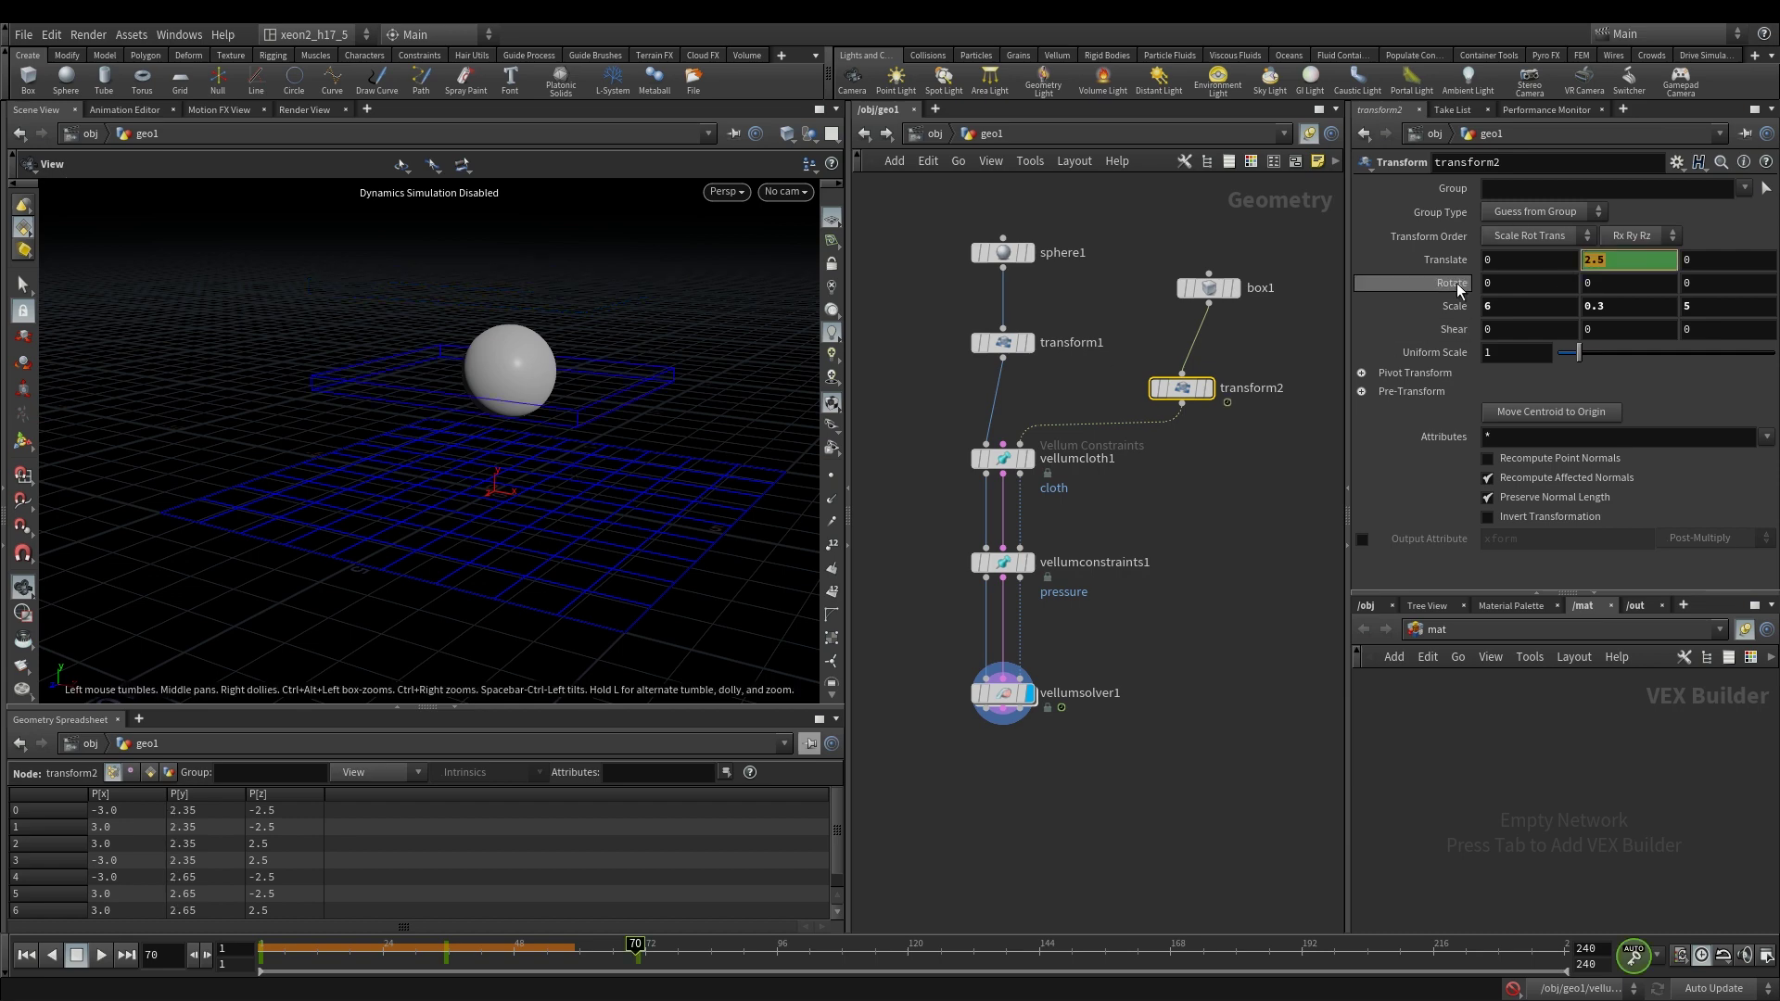
pyautogui.write('1')
pyautogui.press('Return')
# Step: Return to frame 1, re-enable the simulation, and play it with the descending plate
pyautogui.moveTo(593, 428); pyautogui.dragTo(600, 416)
pyautogui.hotkey('ctrl', 'Up')
pyautogui.click(1512, 989)
pyautogui.moveTo(491, 434); pyautogui.dragTo(543, 460)
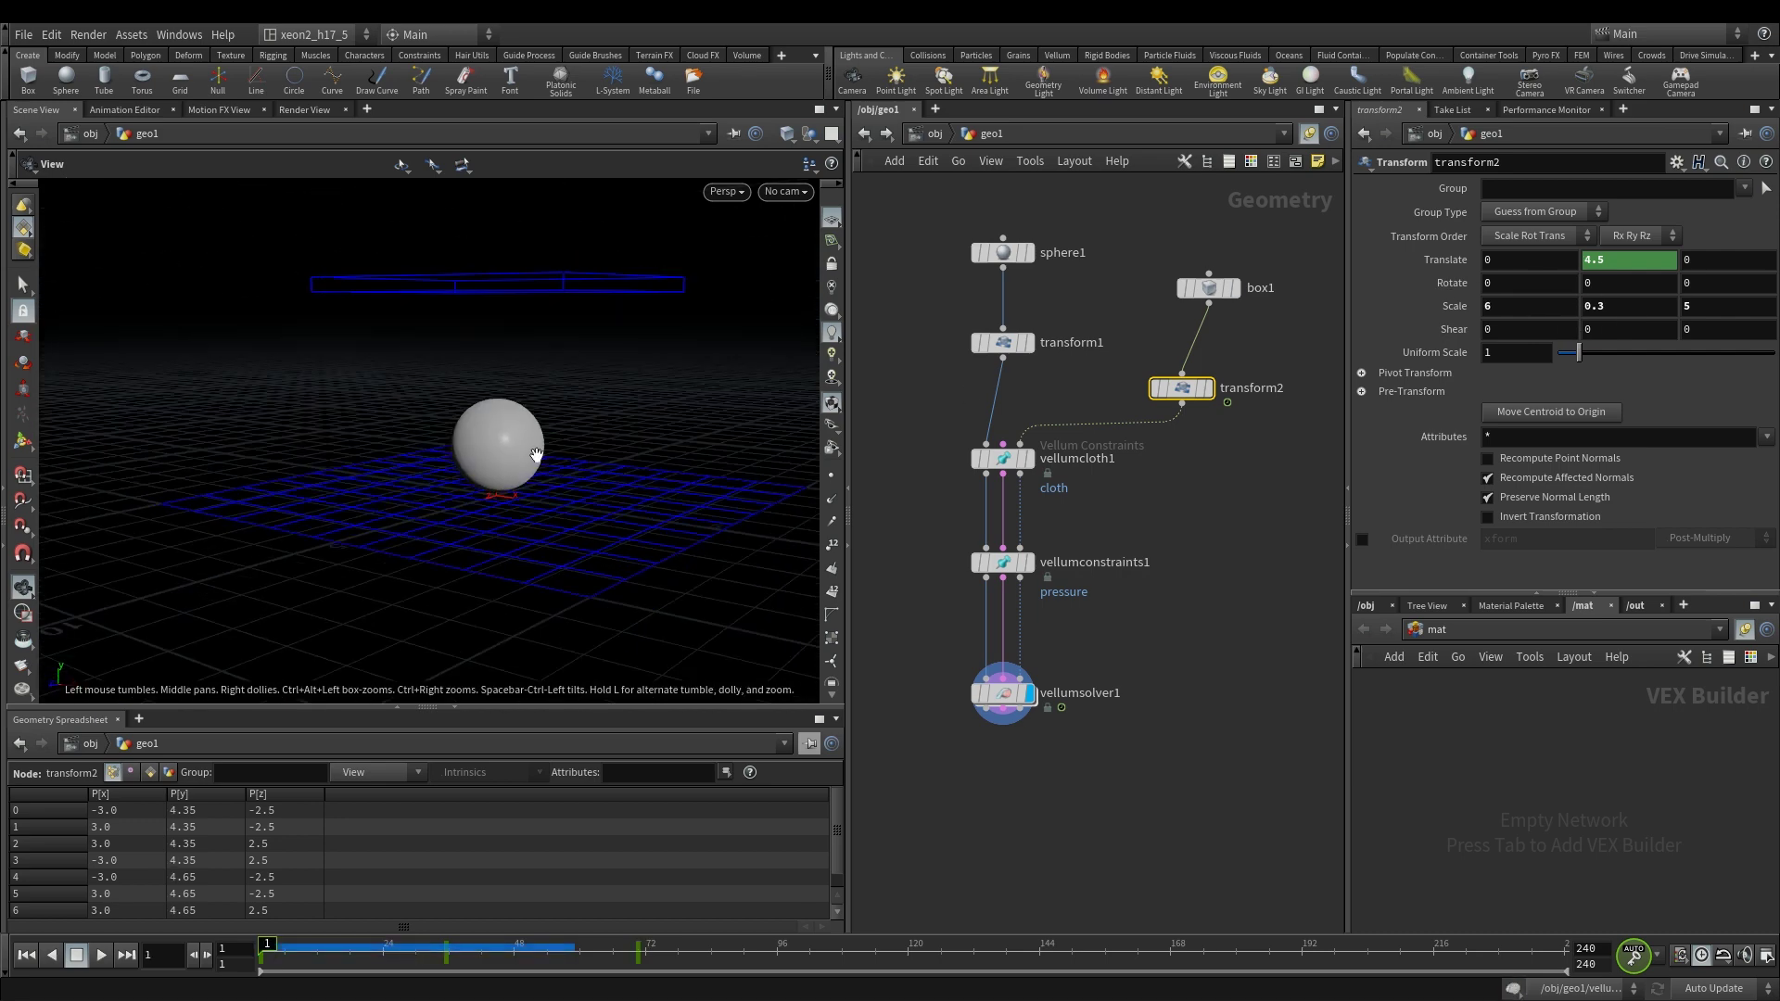
pyautogui.press('Up')
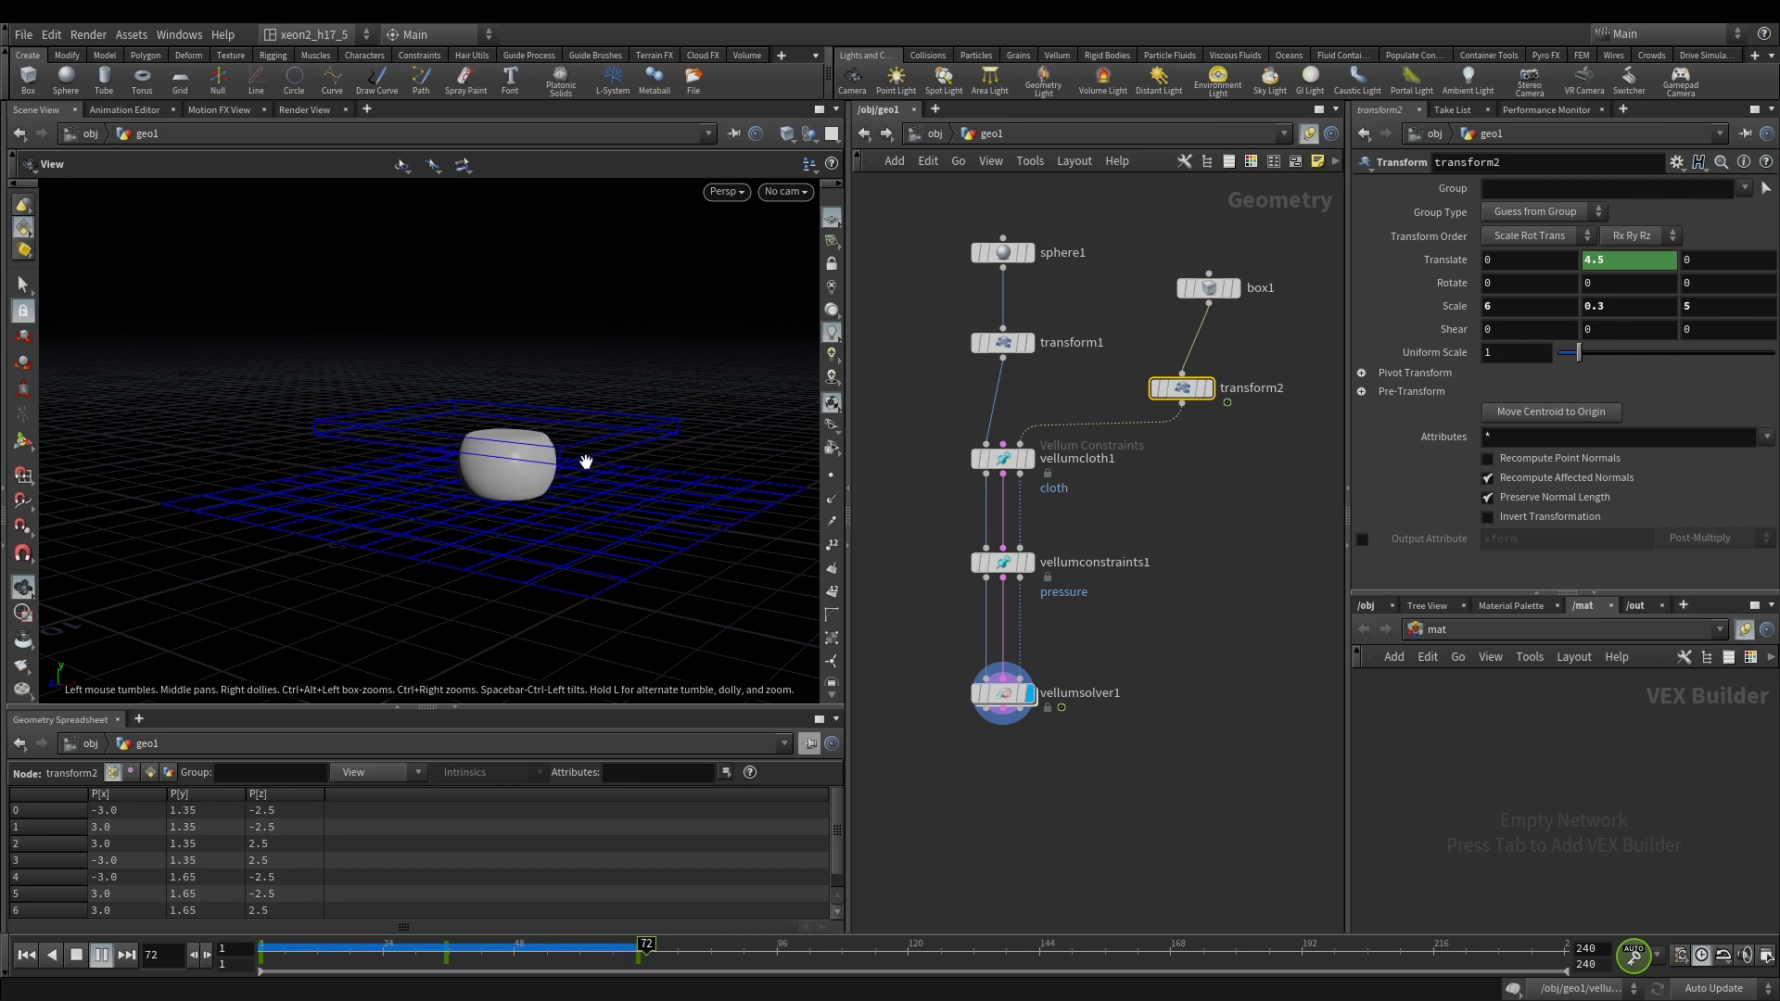
# Step: Replay the simulation from frame 1 and examine the balloon squashed under the plate from several angles
pyautogui.press('Escape')
pyautogui.moveTo(529, 455); pyautogui.dragTo(576, 437)
pyautogui.hotkey('ctrl', 'Up')
pyautogui.press('Up')
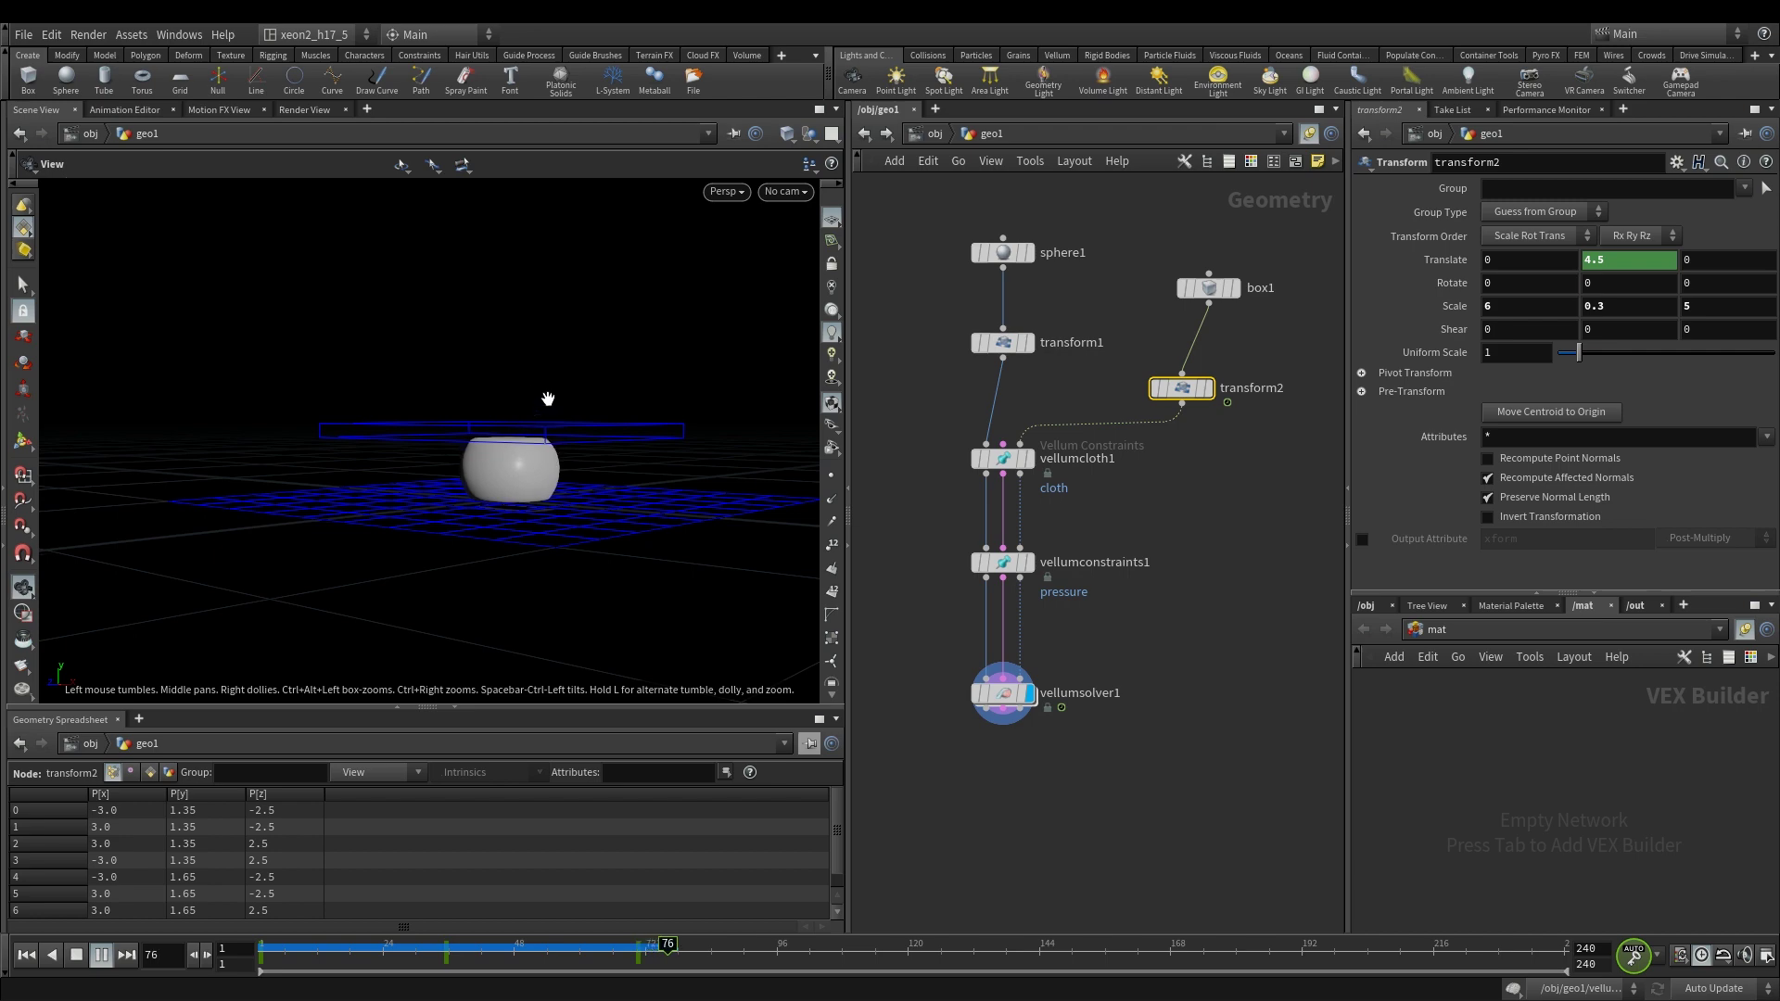
pyautogui.press('Up')
pyautogui.moveTo(560, 493); pyautogui.dragTo(554, 512)
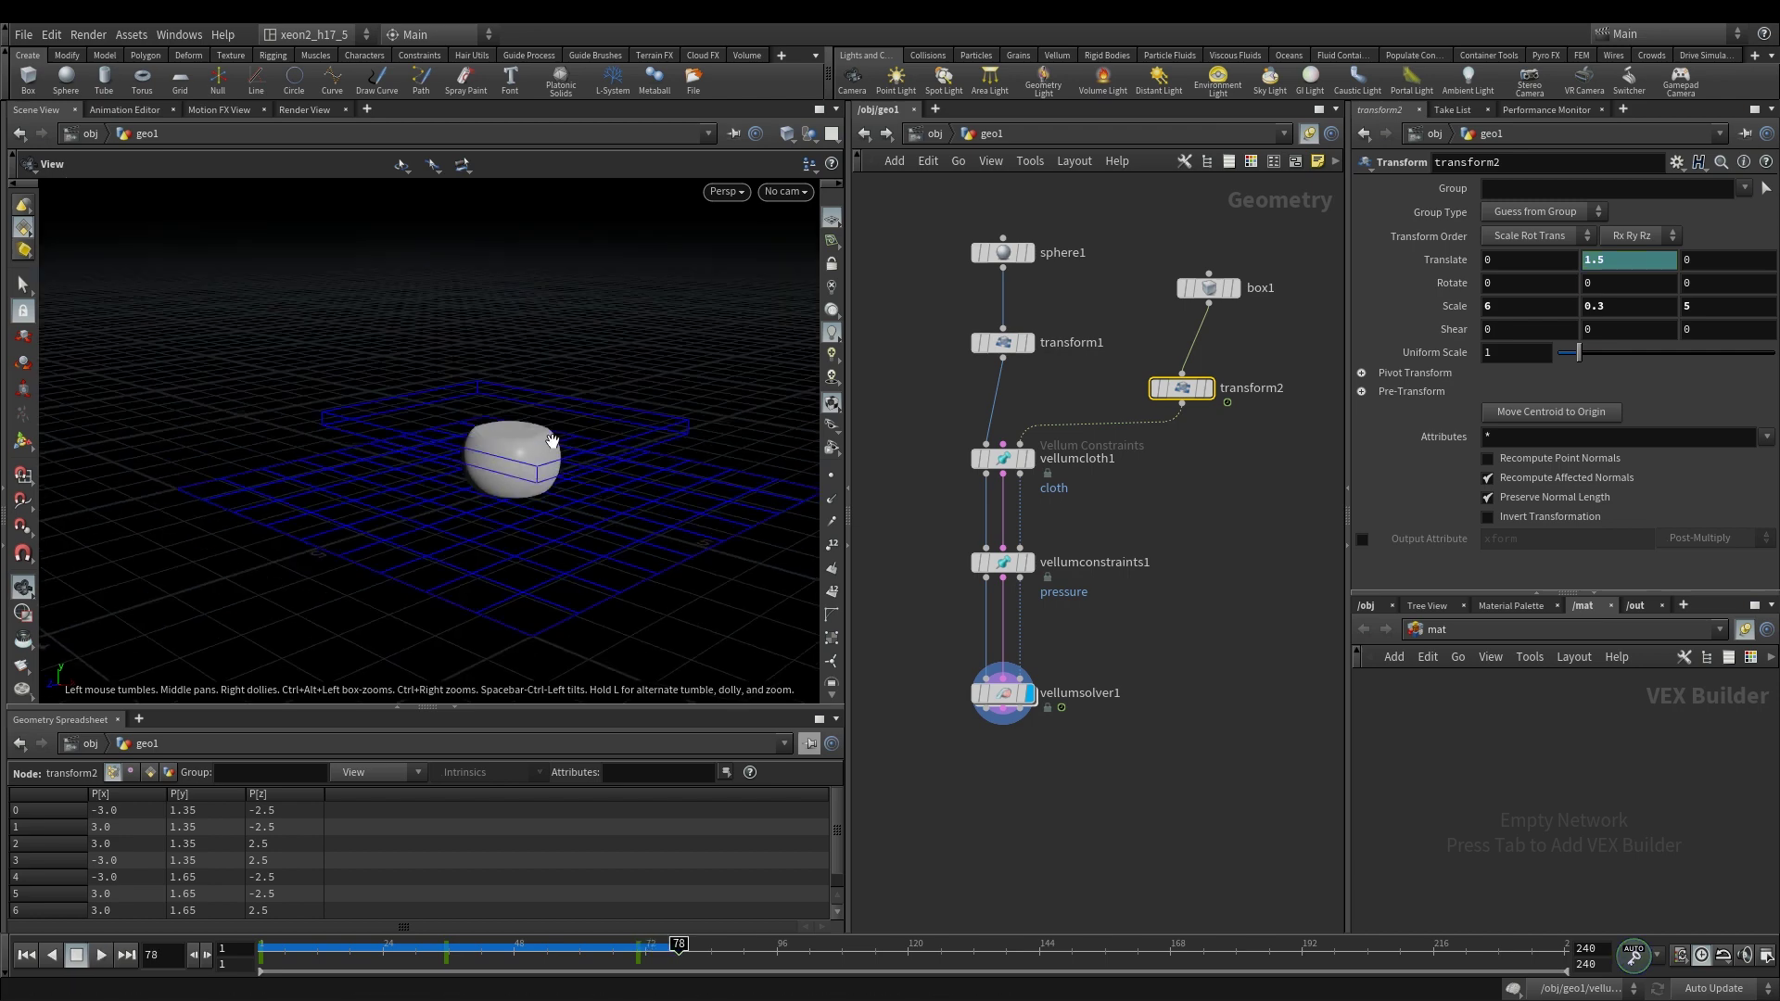
# Step: Move box1 and transform2 aside in the network and return the timeline to frame 1
pyautogui.click(1148, 521)
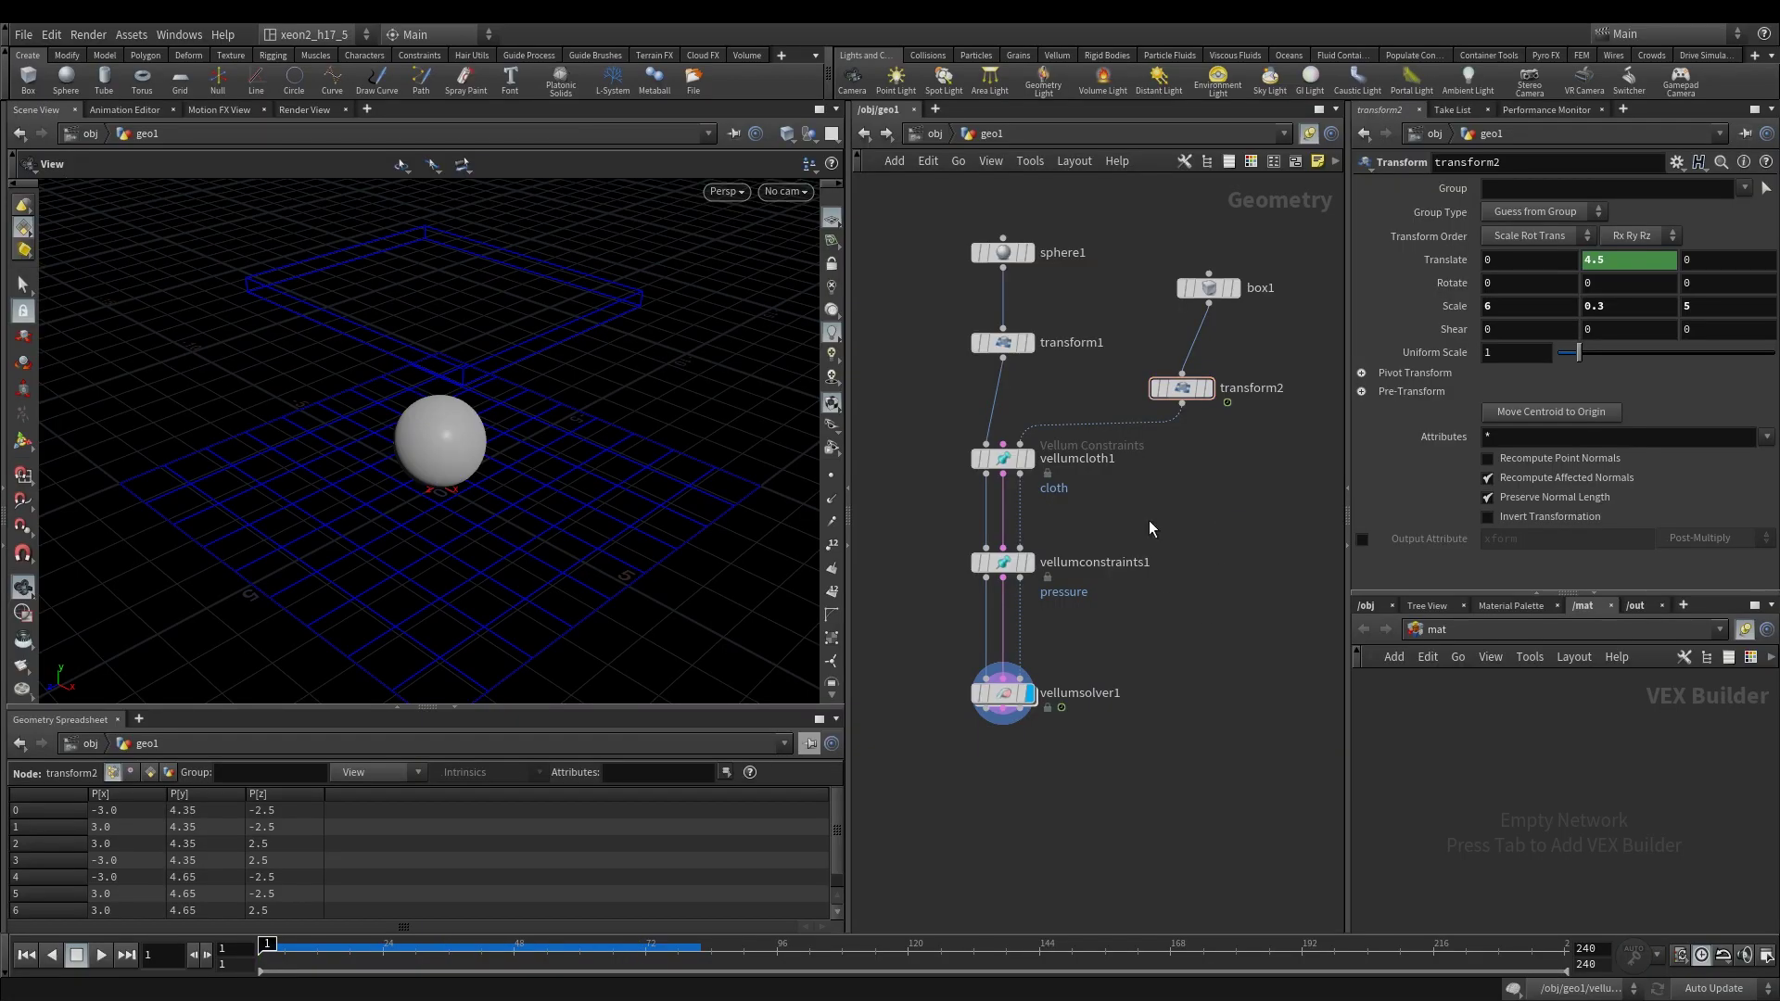
pyautogui.keyDown('shift'); pyautogui.moveTo(1175, 393); pyautogui.dragTo(1237, 352); pyautogui.keyUp('shift')
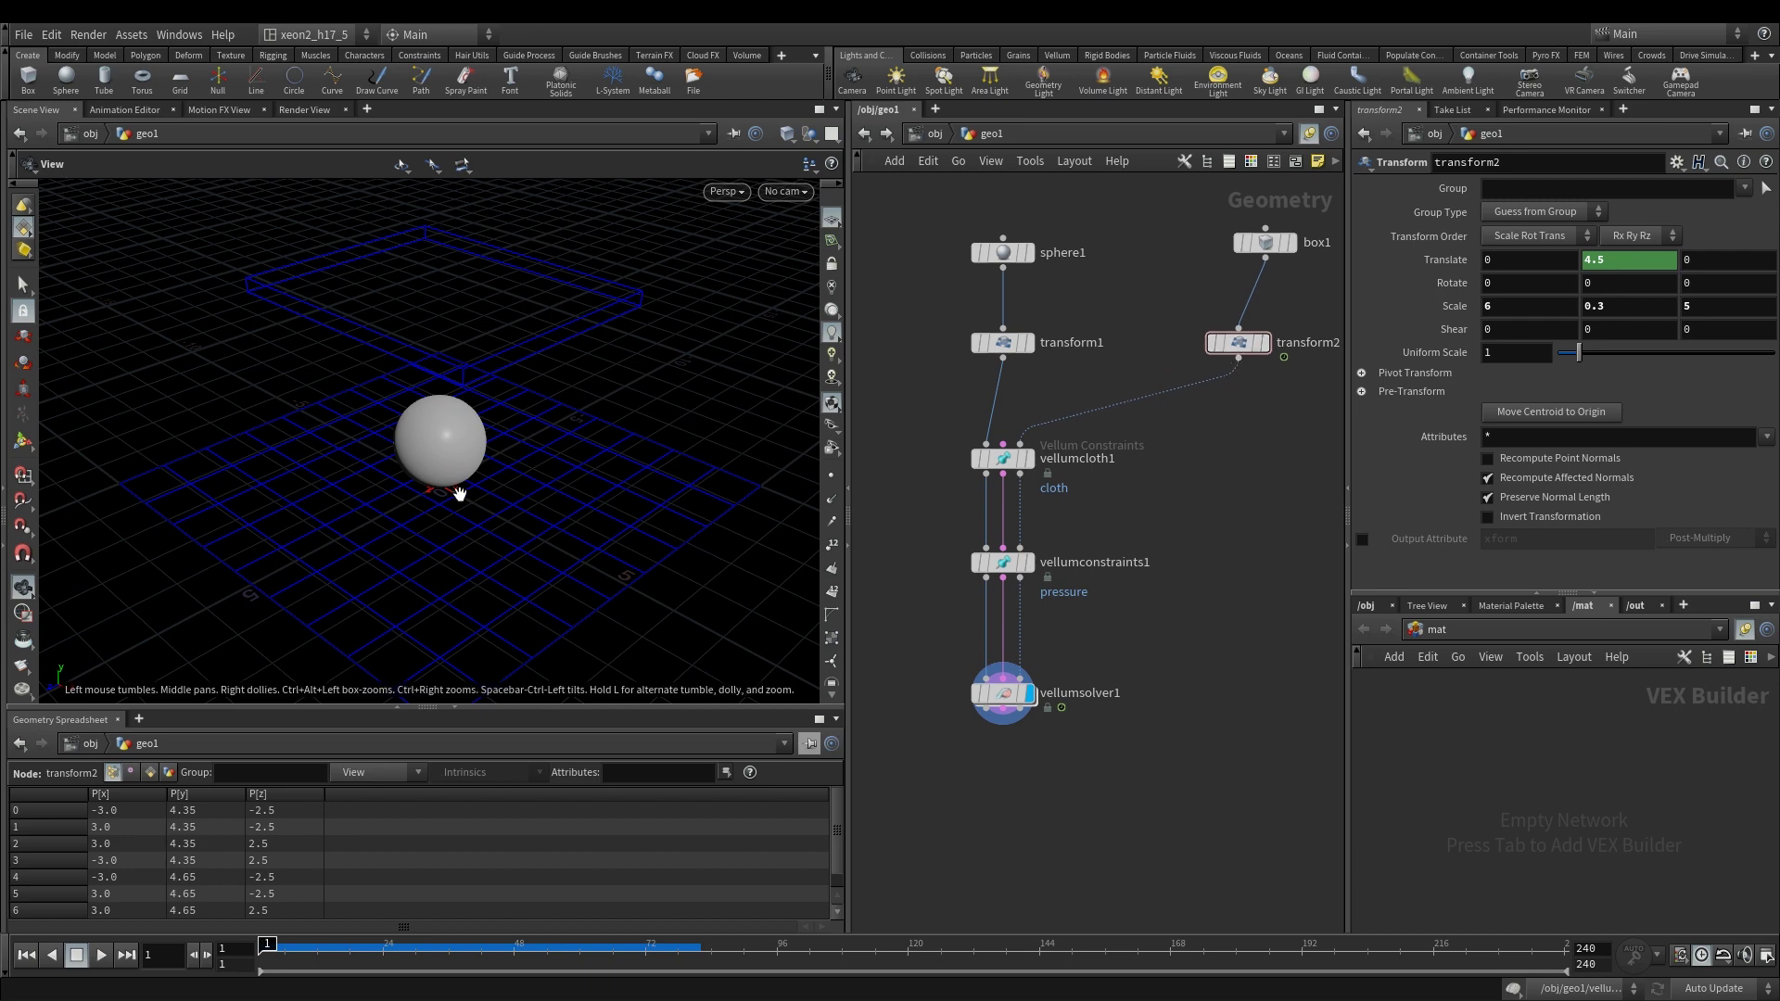
pyautogui.moveTo(426, 484); pyautogui.dragTo(532, 415)
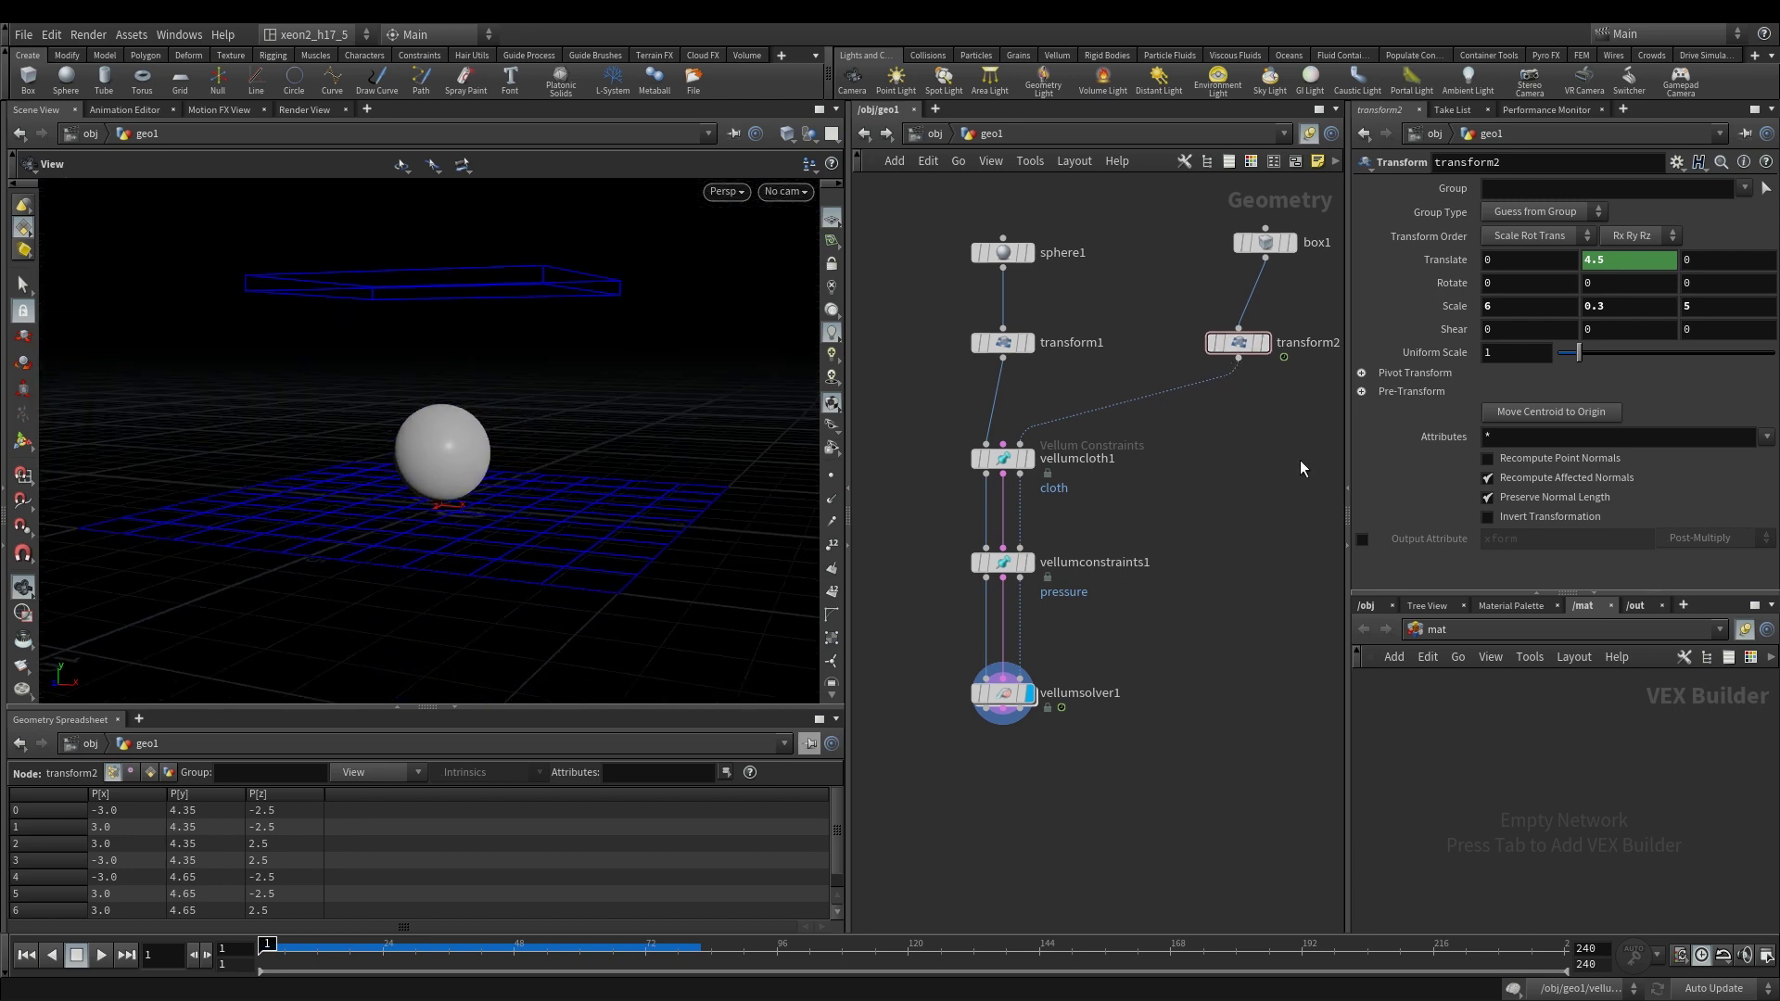
pyautogui.moveTo(532, 342); pyautogui.dragTo(504, 365)
pyautogui.moveTo(454, 428); pyautogui.dragTo(461, 400)
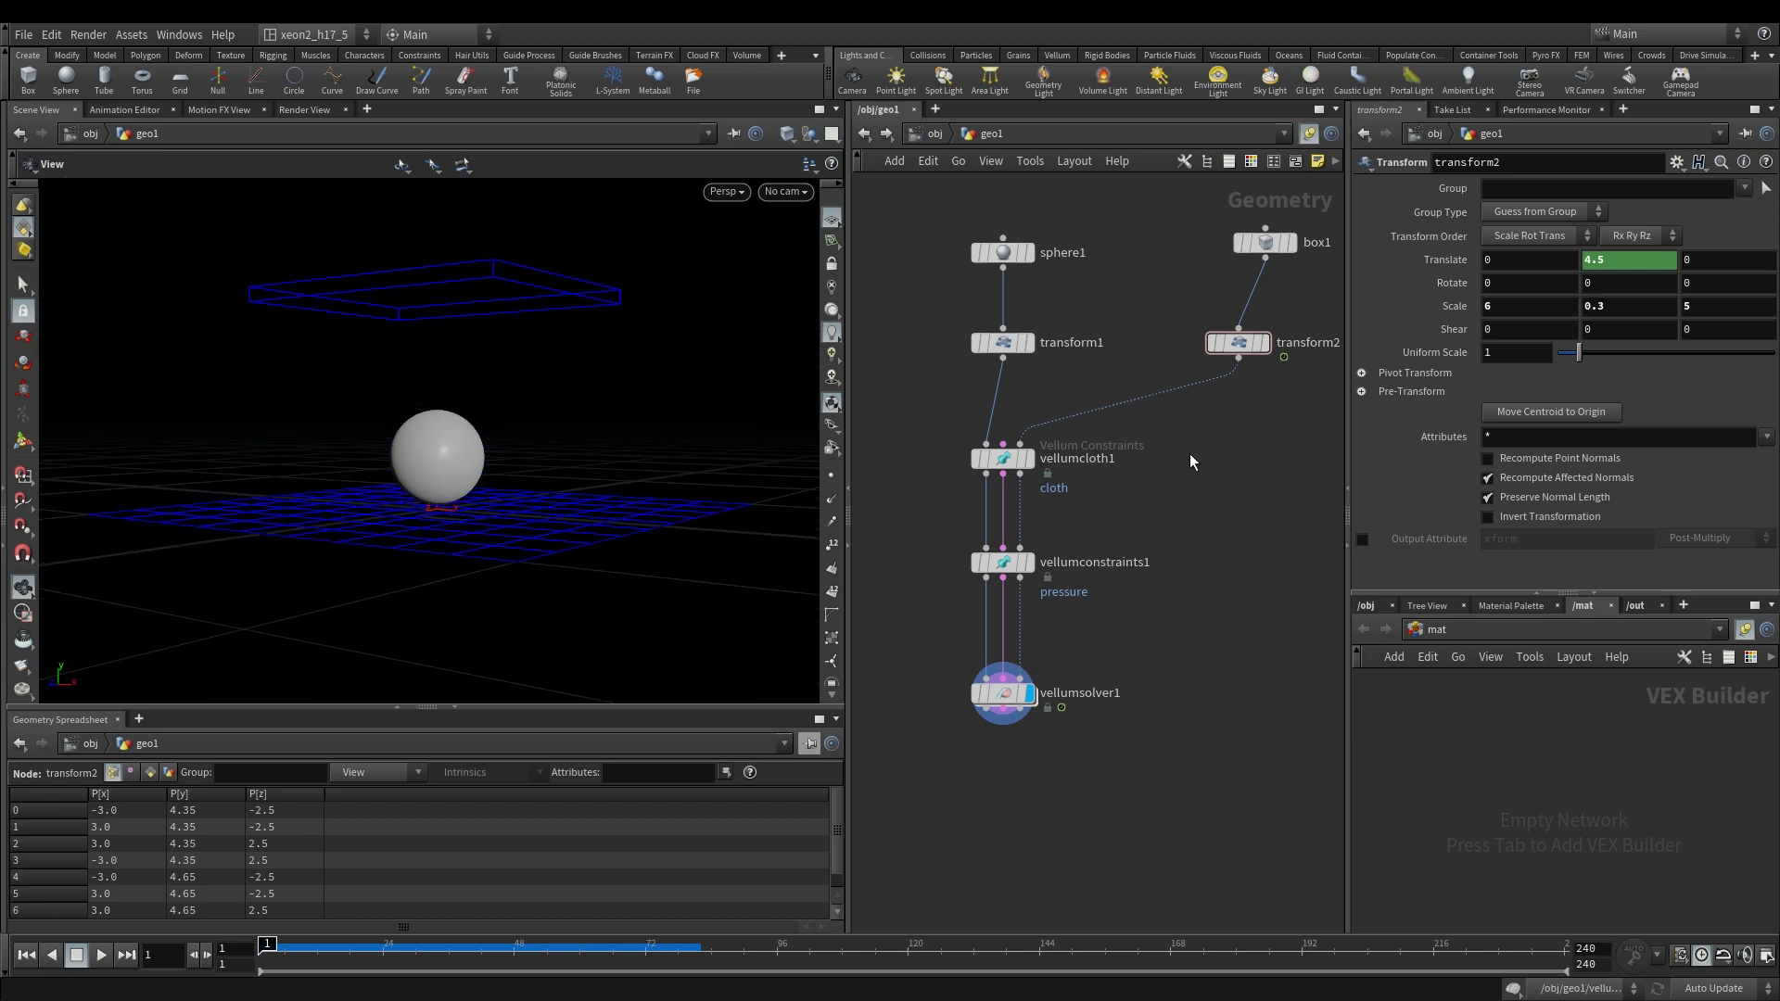
# Step: Disconnect transform2 from vellumcloth1's collision input and move transform1 up closer to sphere1
pyautogui.moveTo(1217, 509); pyautogui.dragTo(1118, 287)
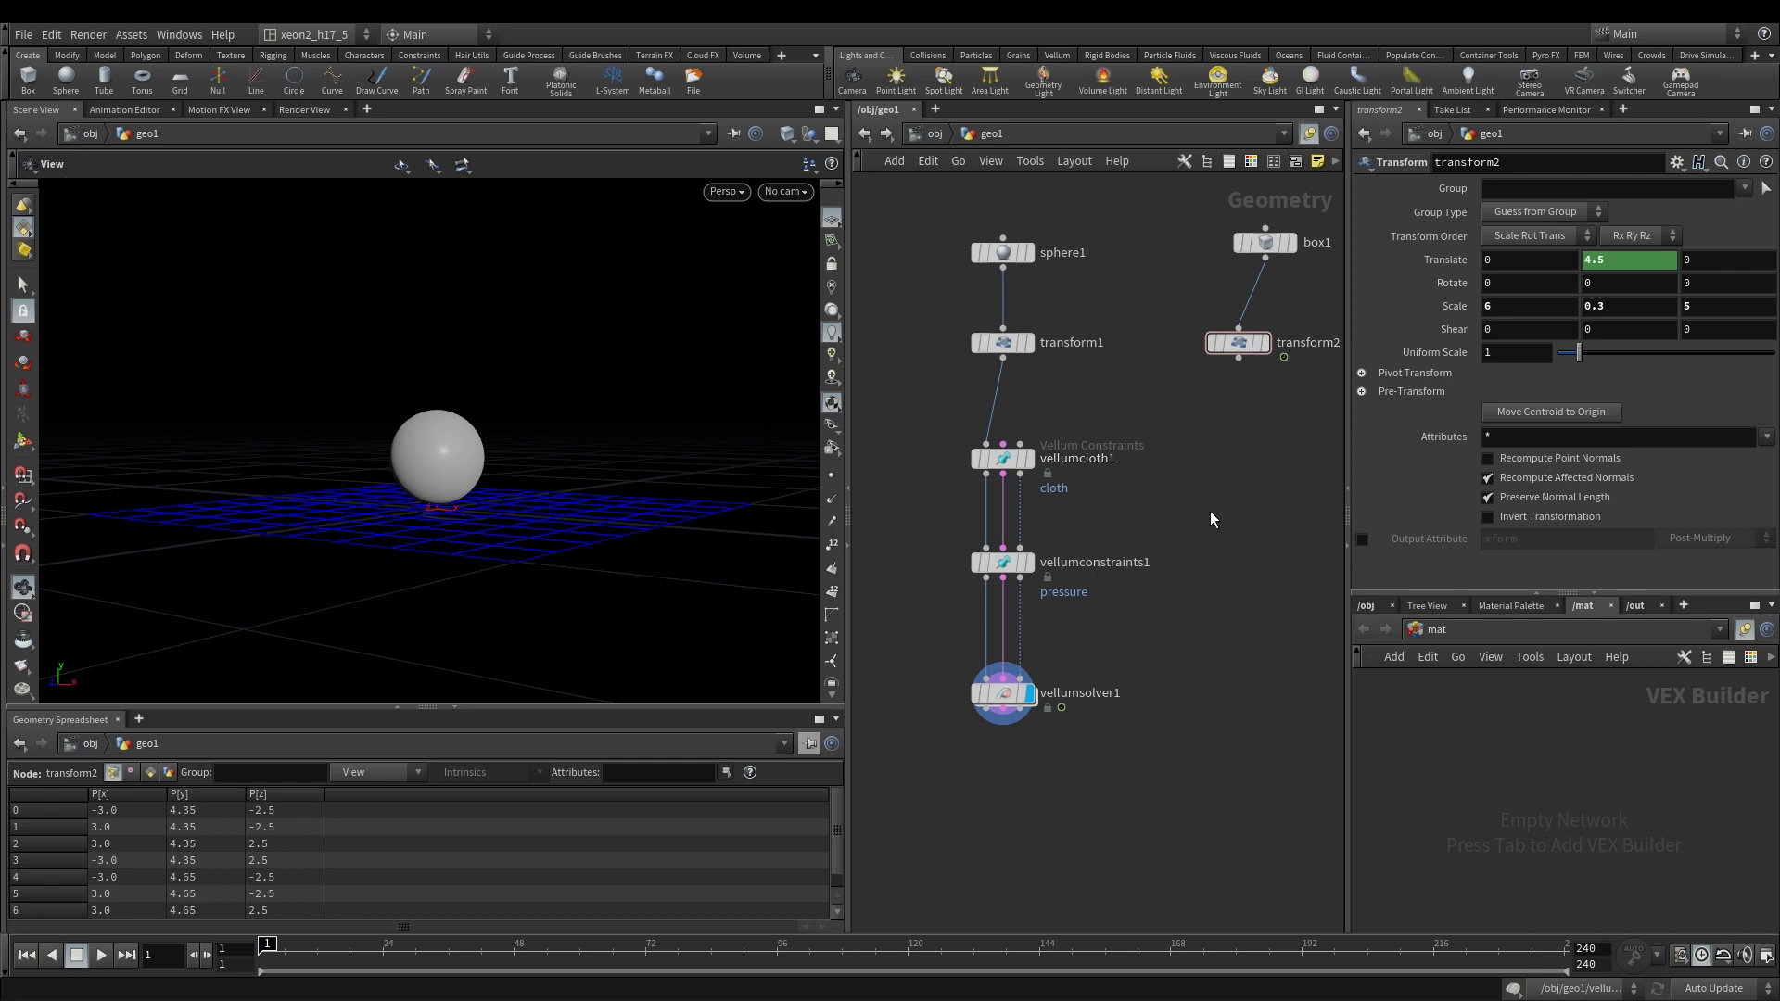
pyautogui.moveTo(1091, 347); pyautogui.dragTo(1075, 301)
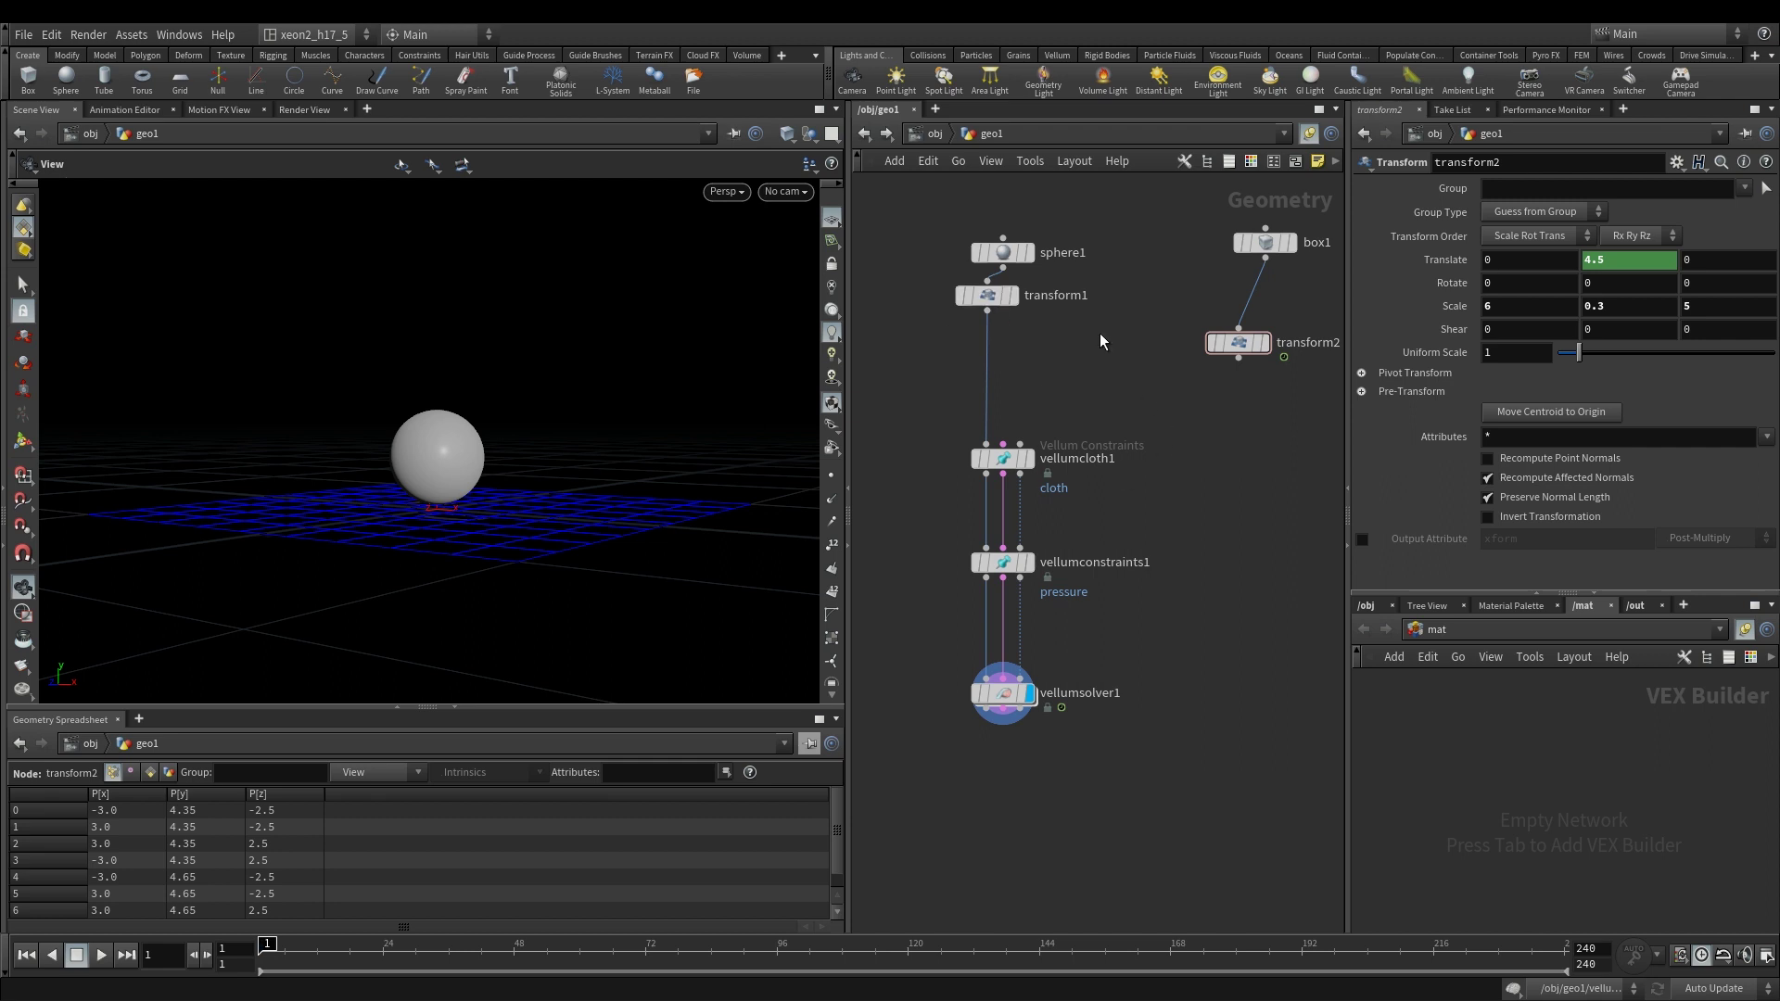
# Step: Move vellumcloth1, vellumconstraints1 and vellumsolver1 down and sphere1 up to make room in the network
pyautogui.moveTo(1001, 256); pyautogui.dragTo(985, 216)
pyautogui.moveTo(1090, 493); pyautogui.dragTo(1122, 556, button='middle')
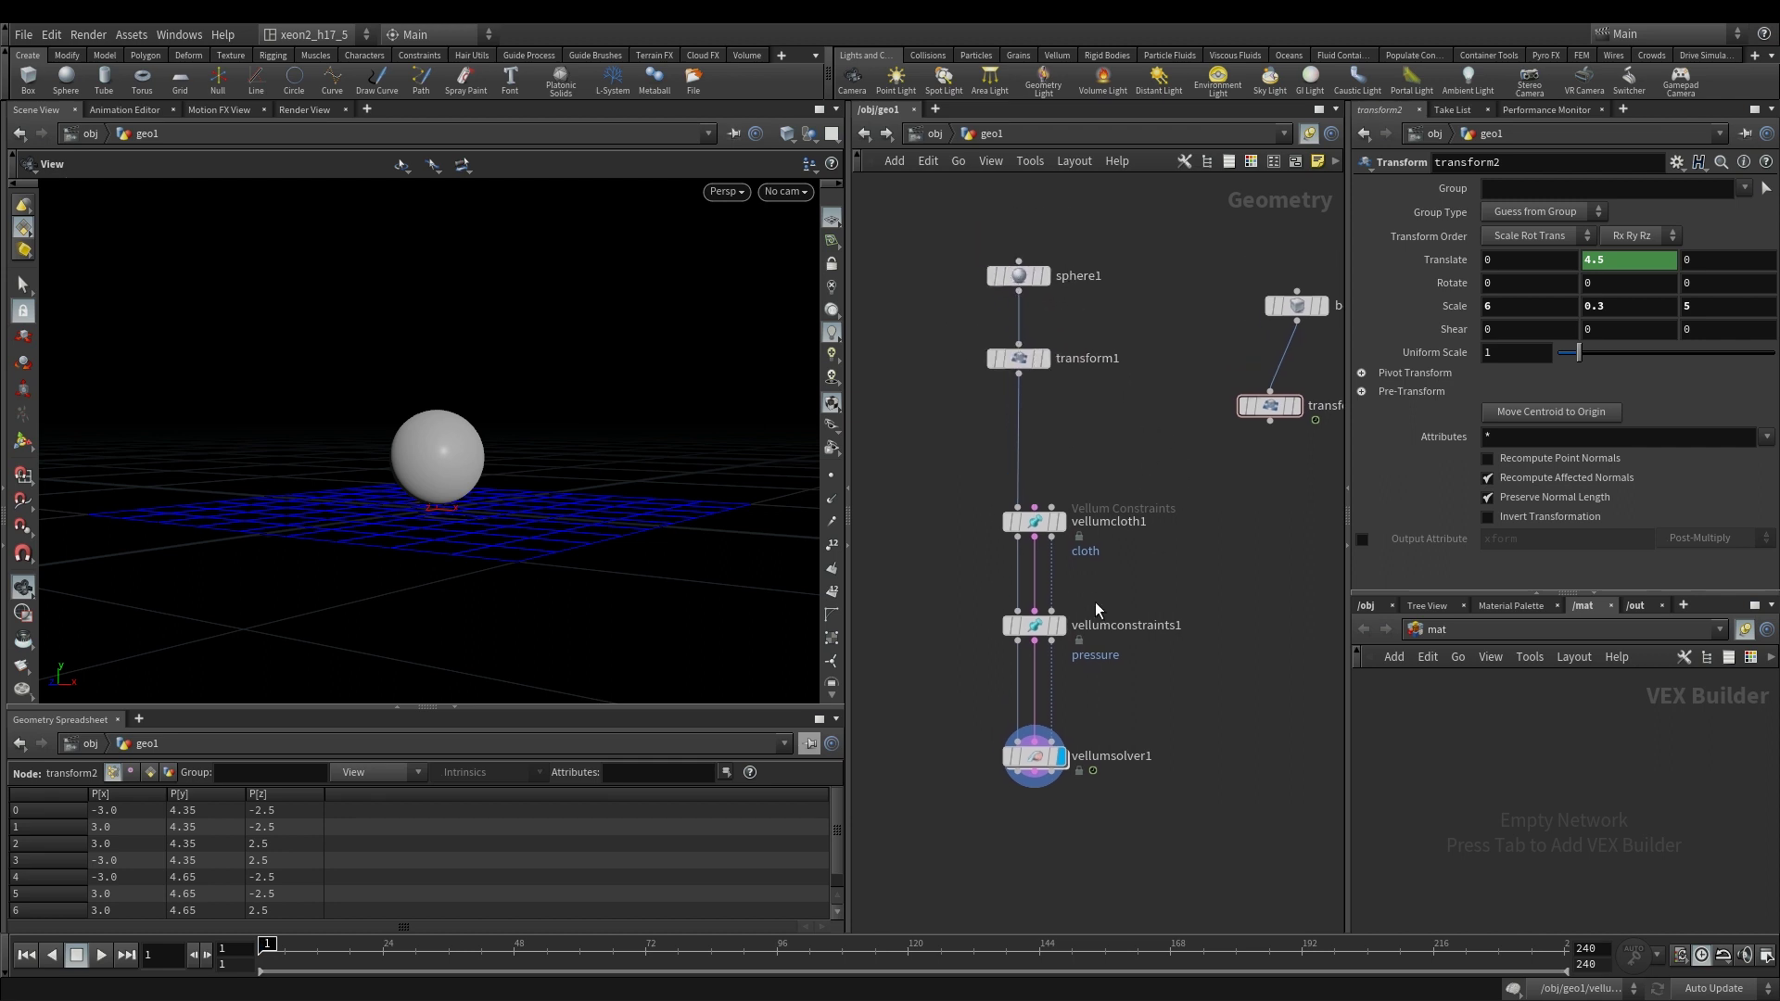
pyautogui.moveTo(1121, 555); pyautogui.dragTo(1014, 894)
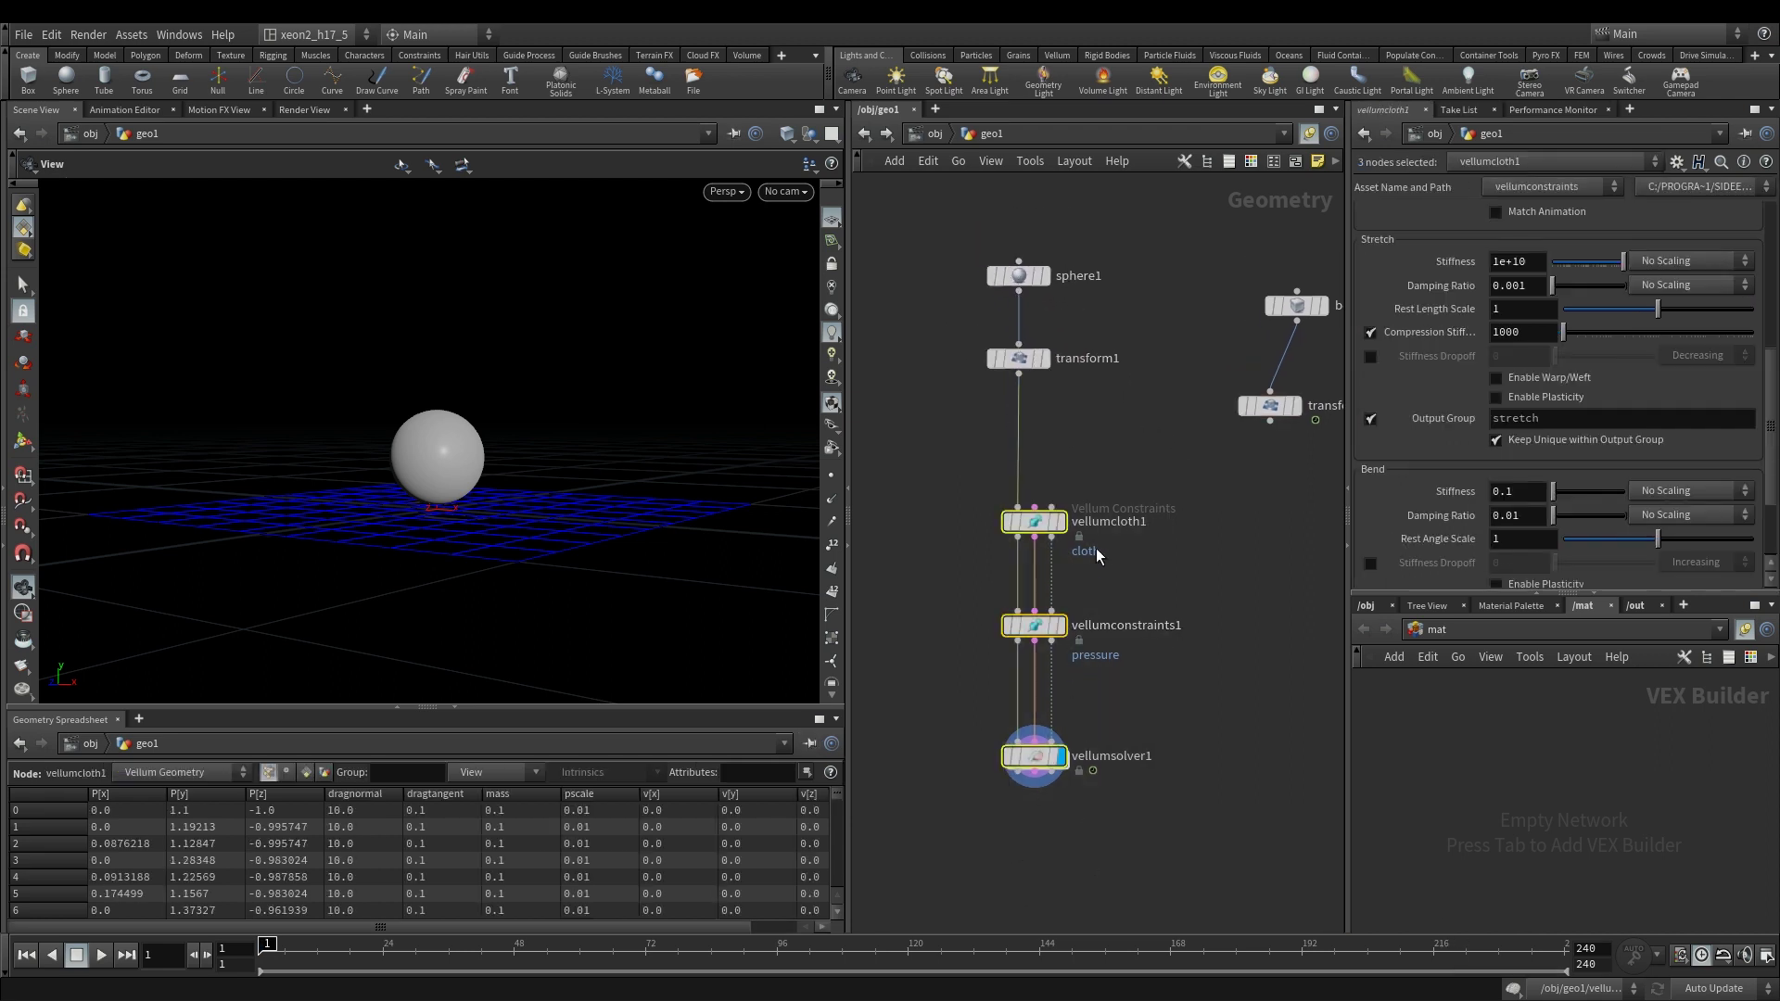
pyautogui.moveTo(1029, 520); pyautogui.dragTo(1042, 677)
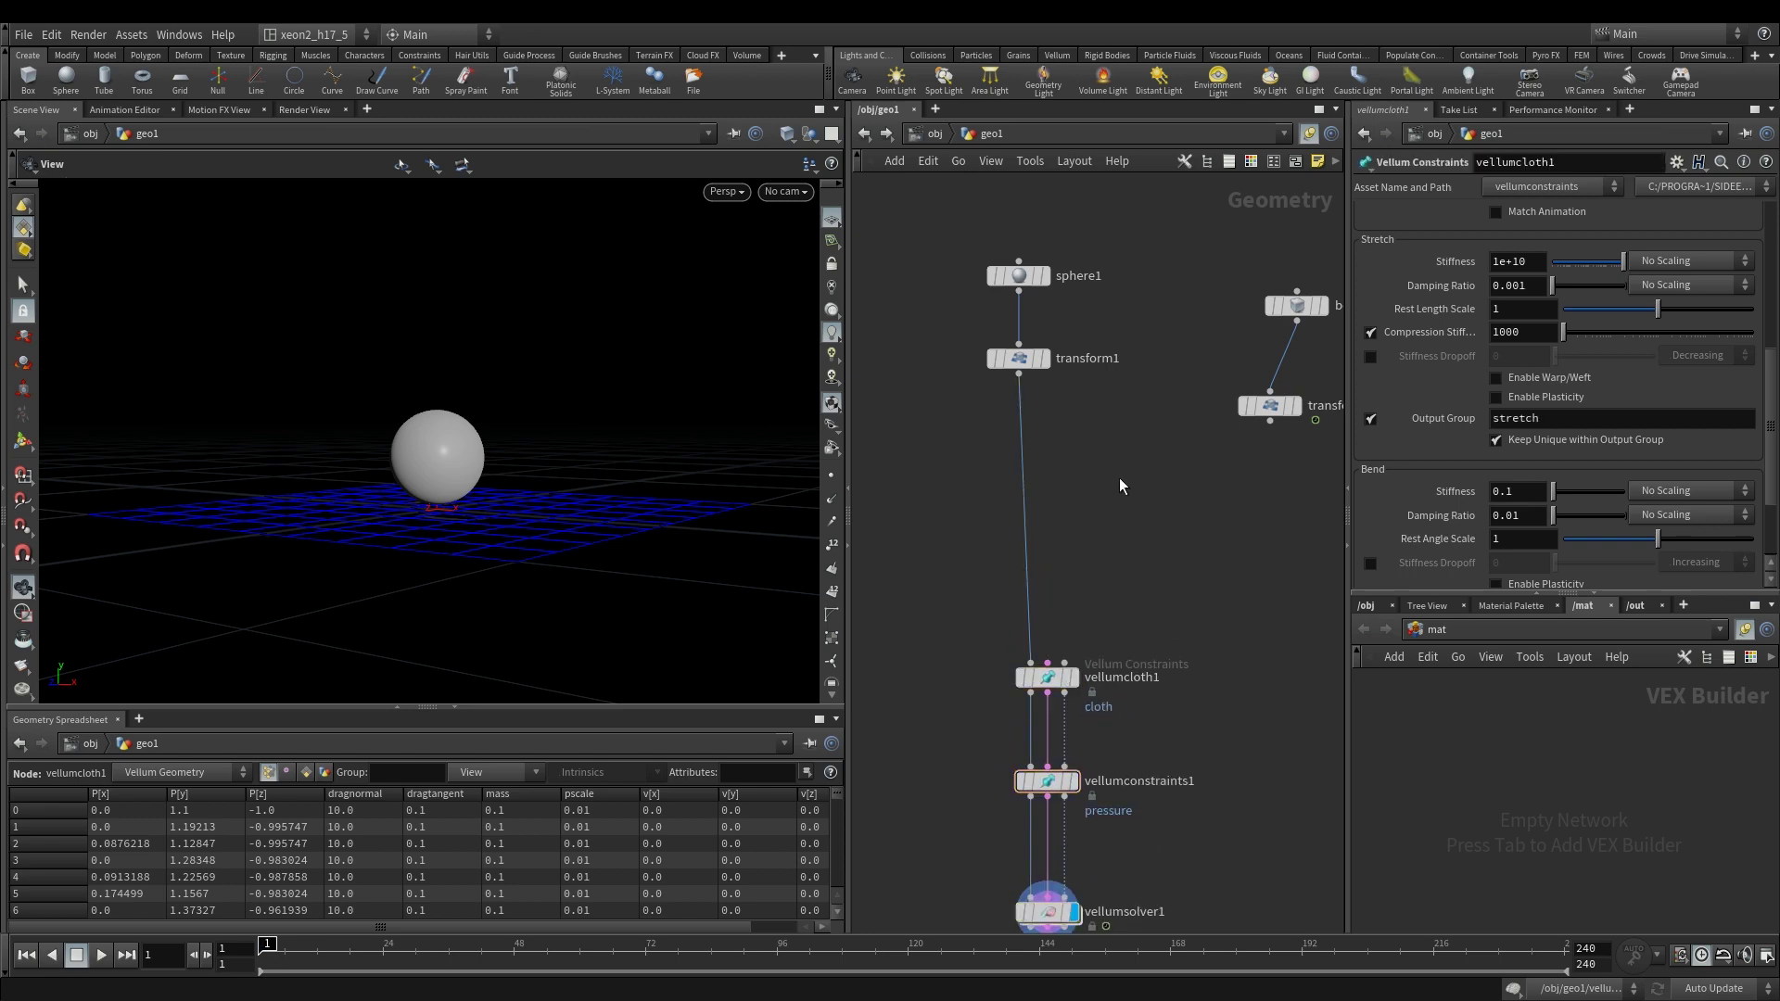
# Step: Display transform1 and insert an Edge Fracture node between transform1 and vellumcloth1
pyautogui.click(1044, 358)
pyautogui.press('Tab')
pyautogui.write('ef')
pyautogui.press('Return')
pyautogui.press('Tab')
pyautogui.write('ef')
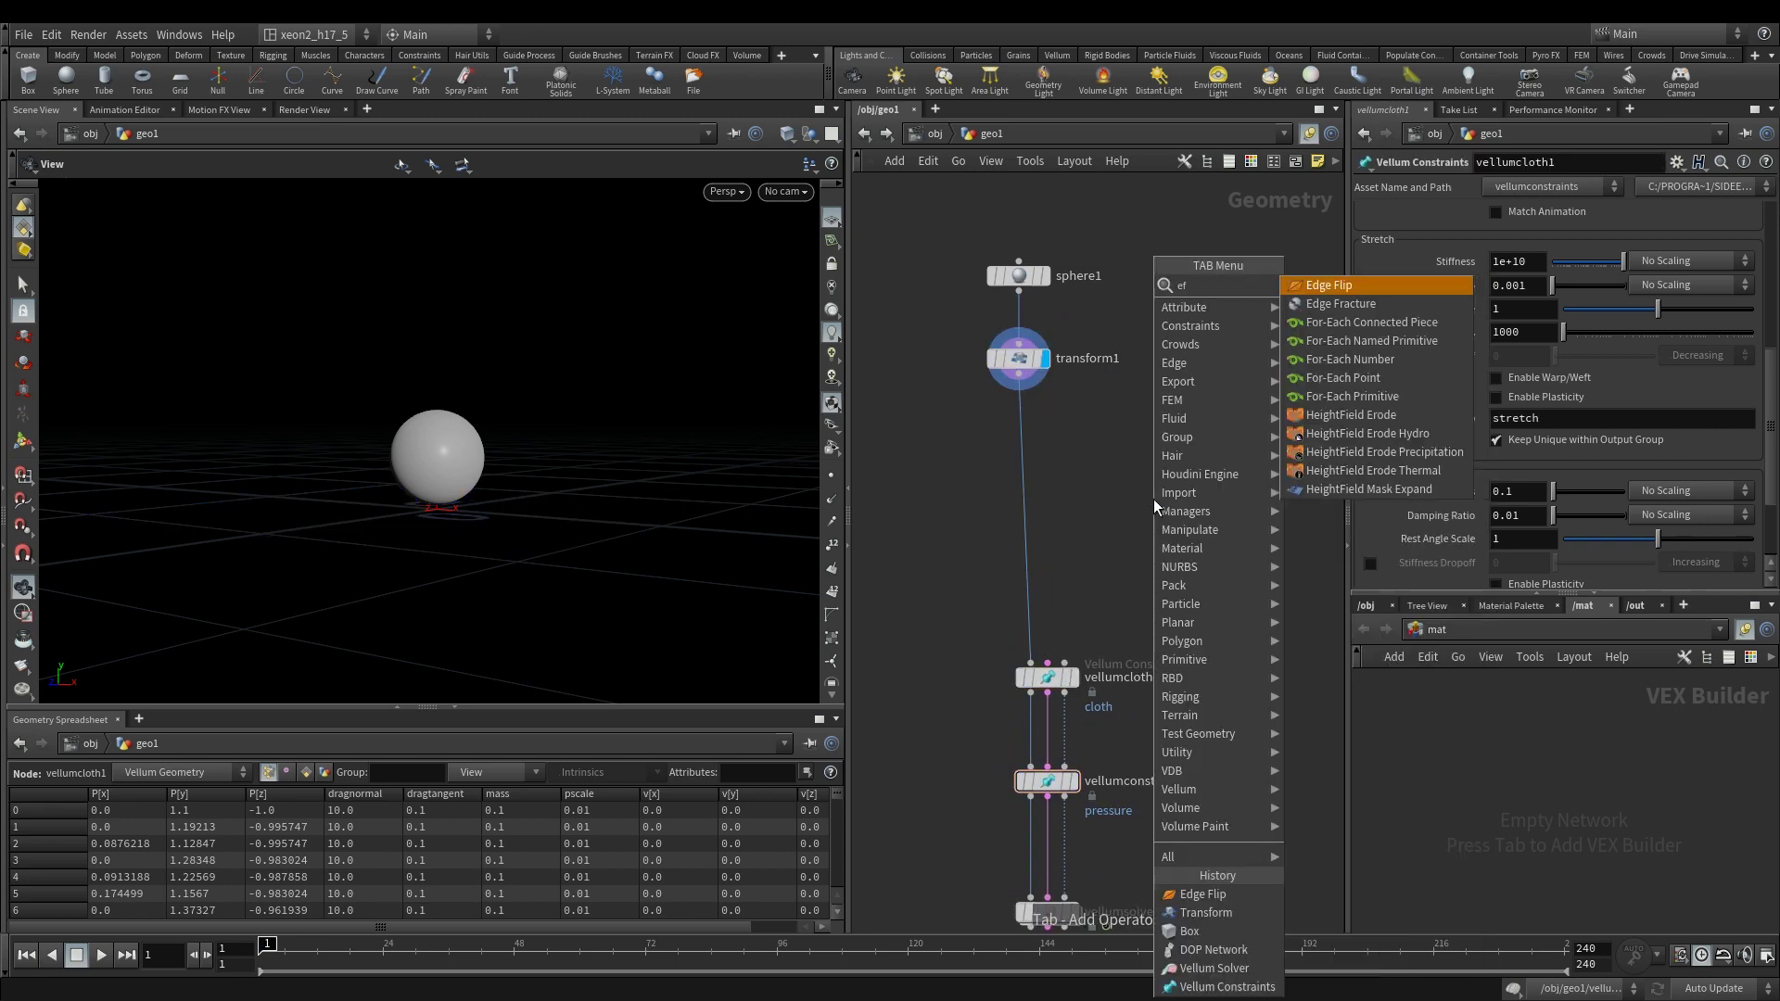
pyautogui.press('Down')
pyautogui.press('Down')
pyautogui.press('Return')
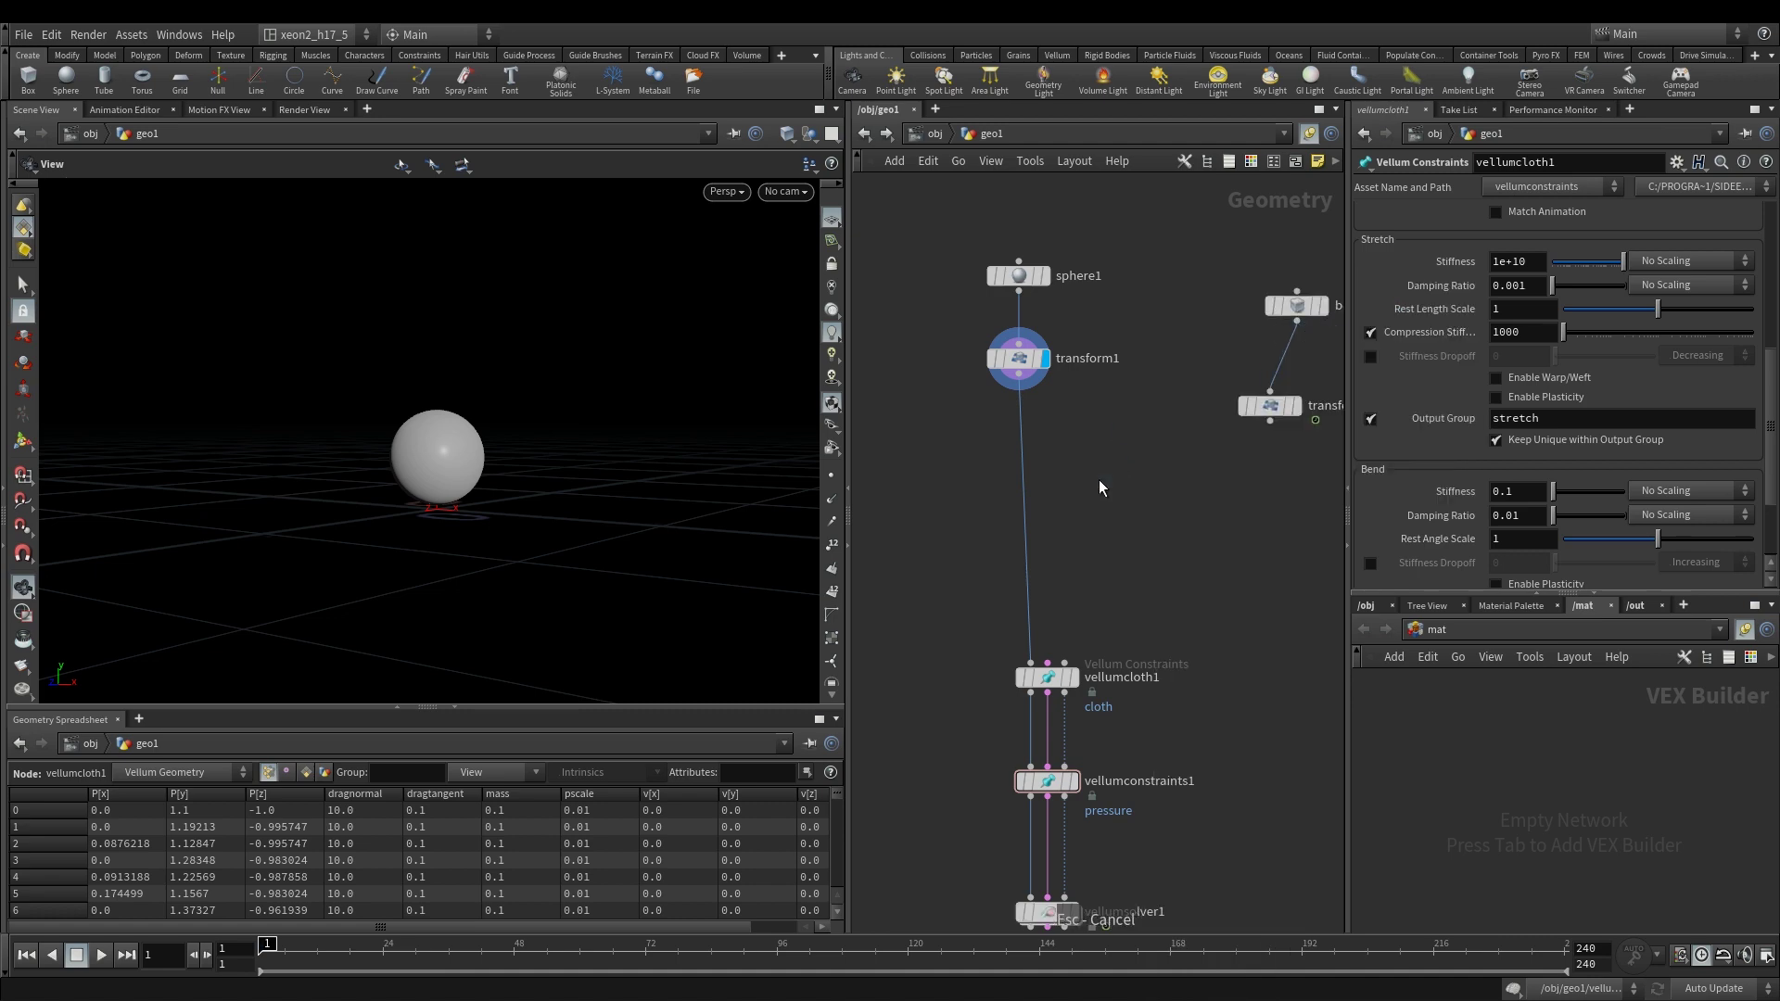
pyautogui.press('Tab')
pyautogui.click(1446, 315)
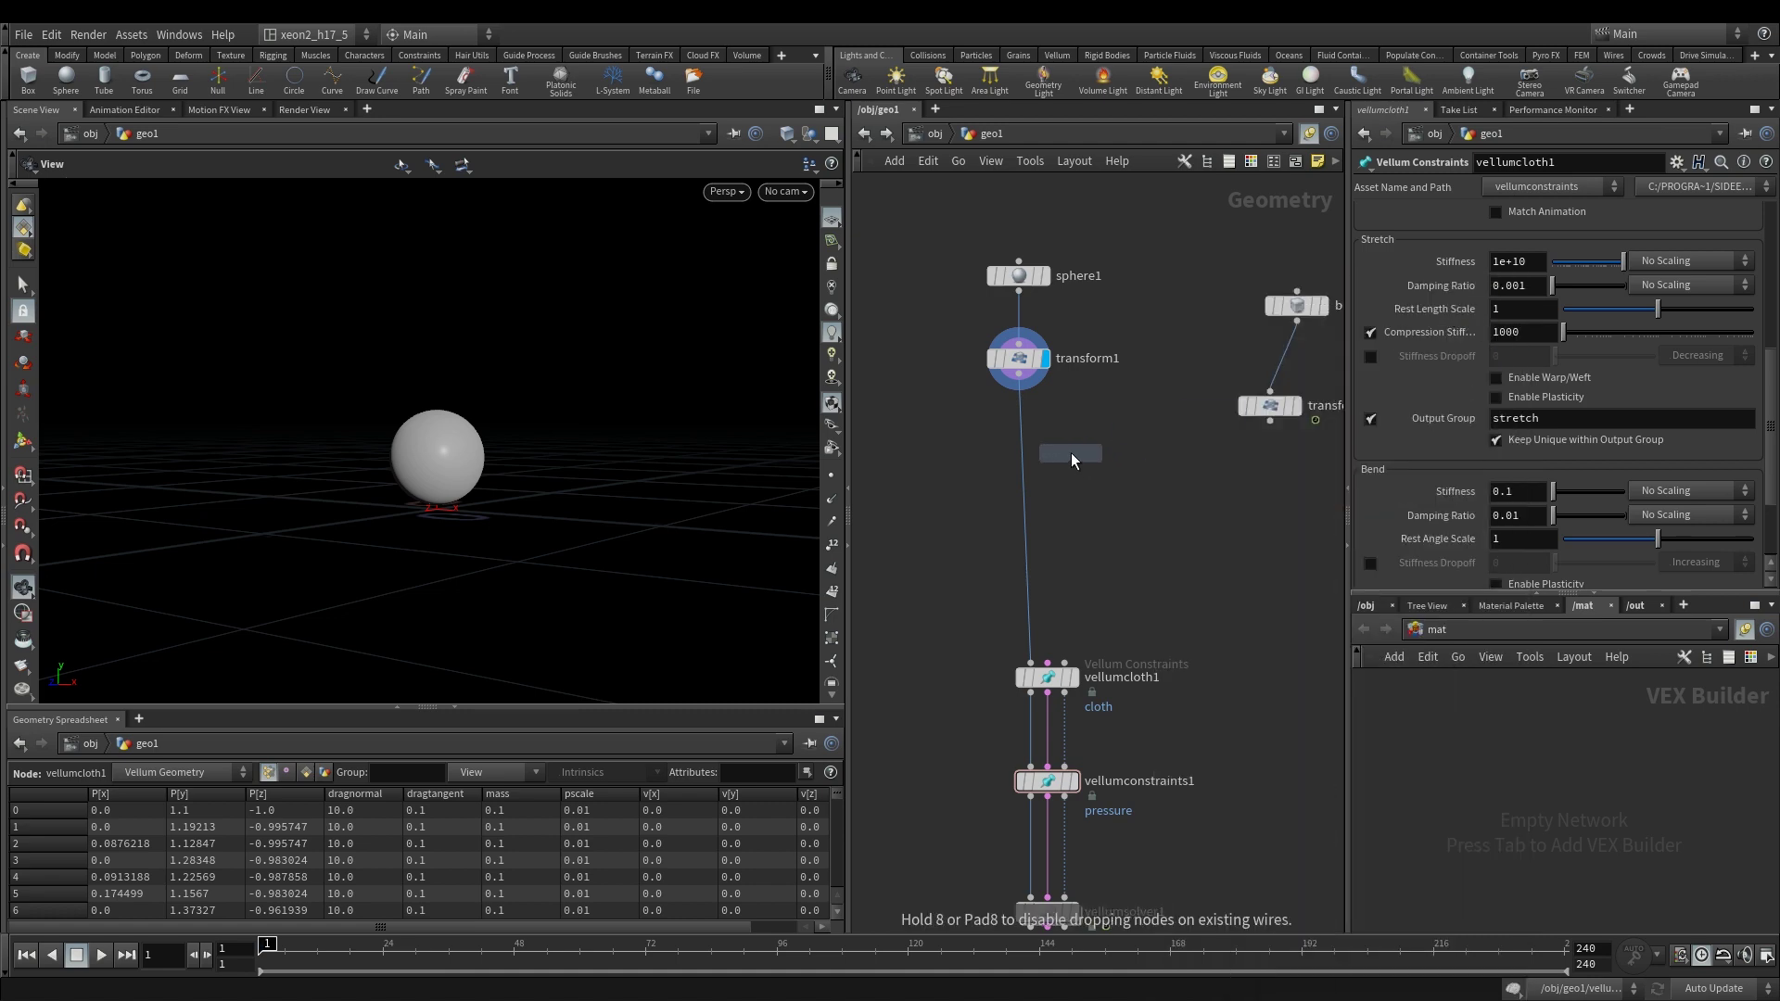
pyautogui.click(1023, 454)
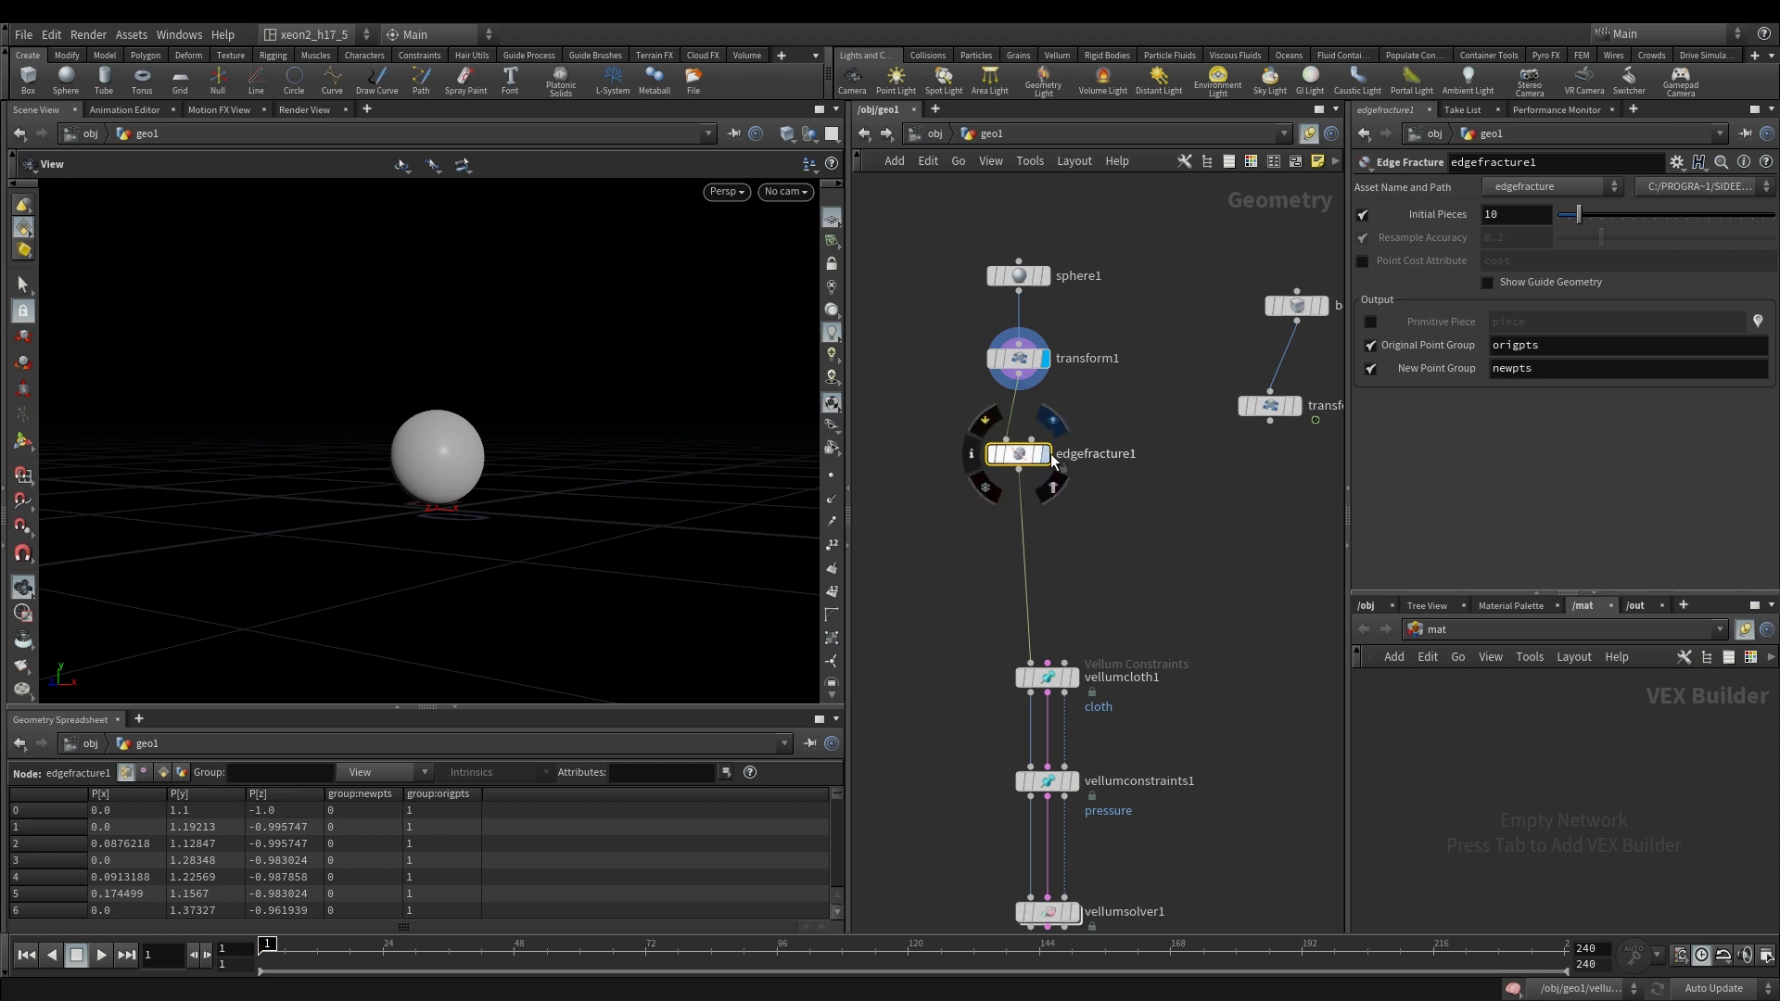
# Step: Display edgefracture1, enable its Primitive Piece output and visualize the piece attribute on the sphere
pyautogui.click(1046, 453)
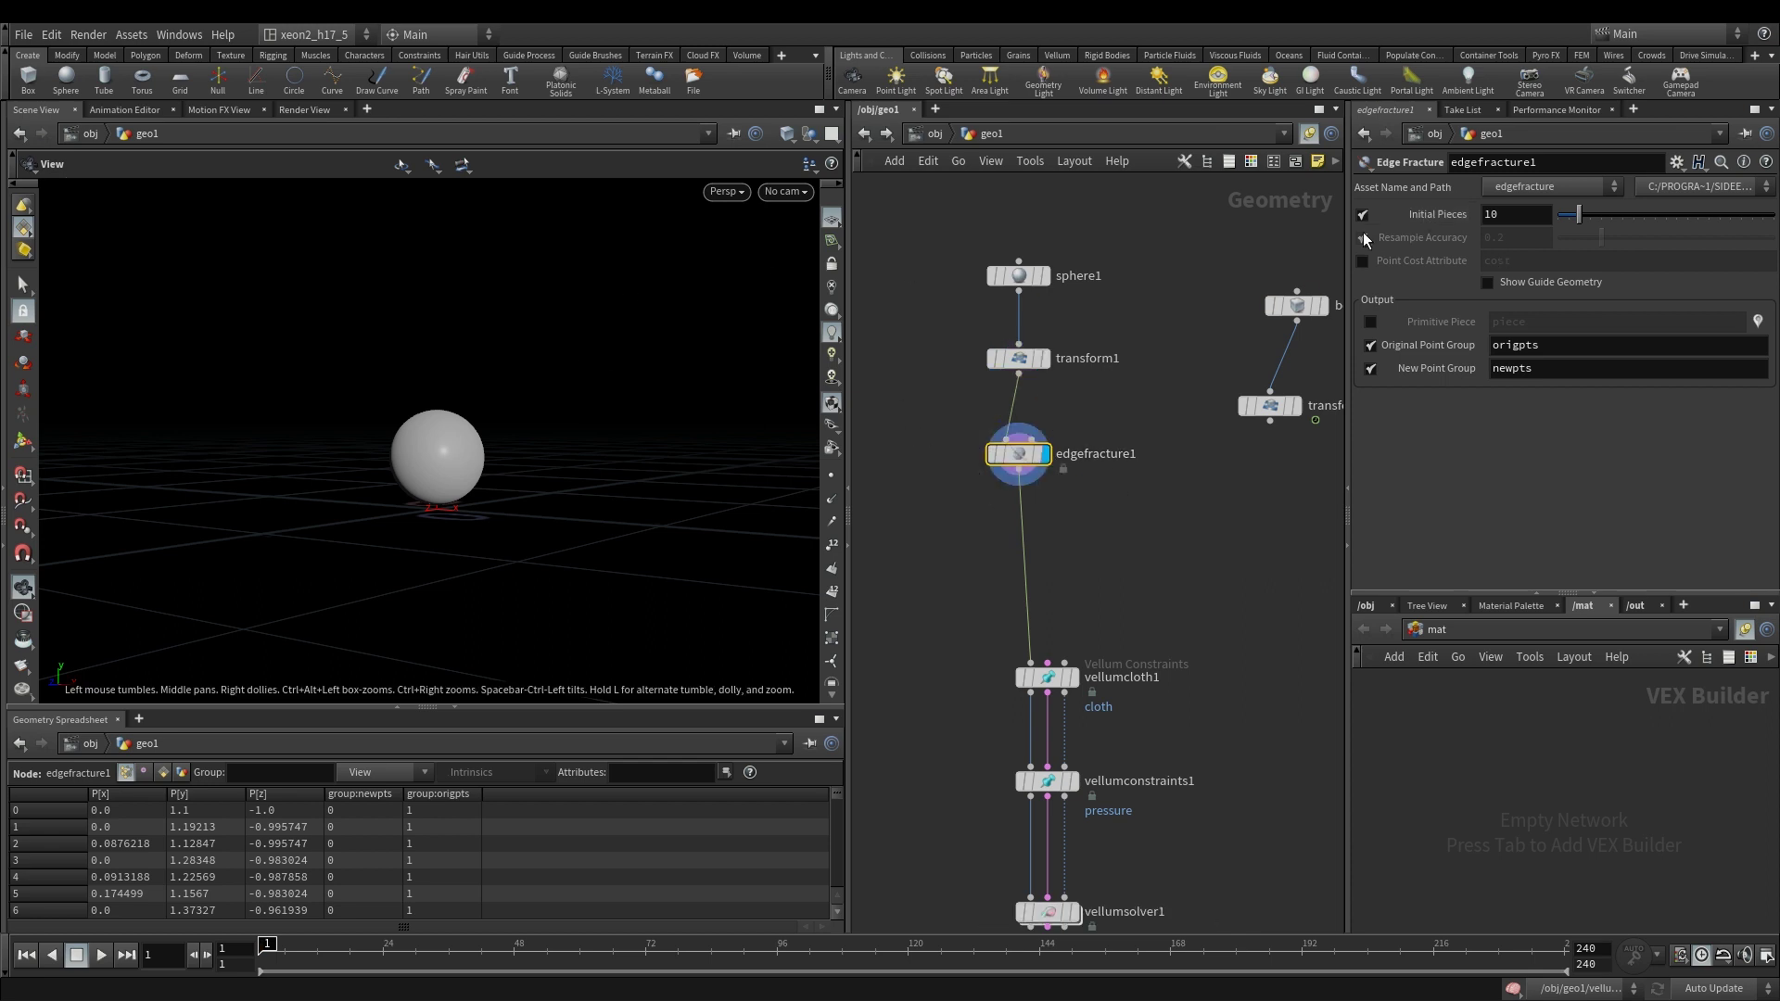
pyautogui.click(1370, 323)
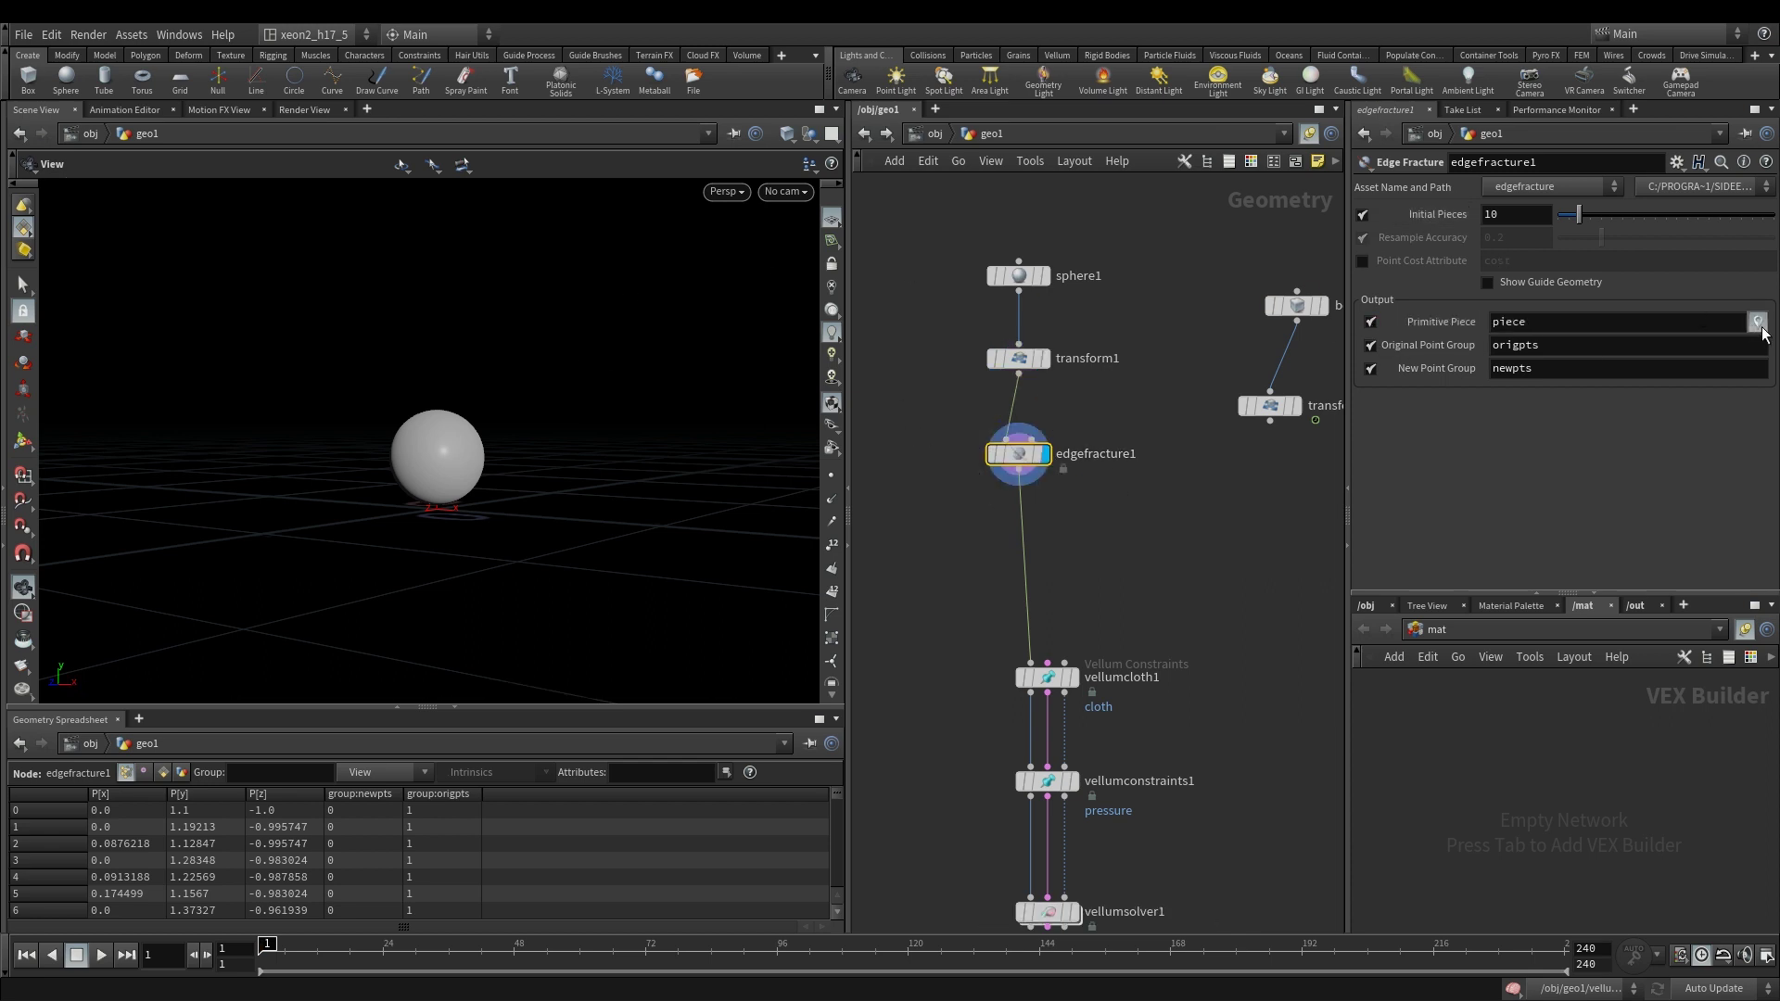
pyautogui.click(1757, 323)
pyautogui.moveTo(742, 319); pyautogui.dragTo(399, 401)
pyautogui.scroll(5, 399, 401)
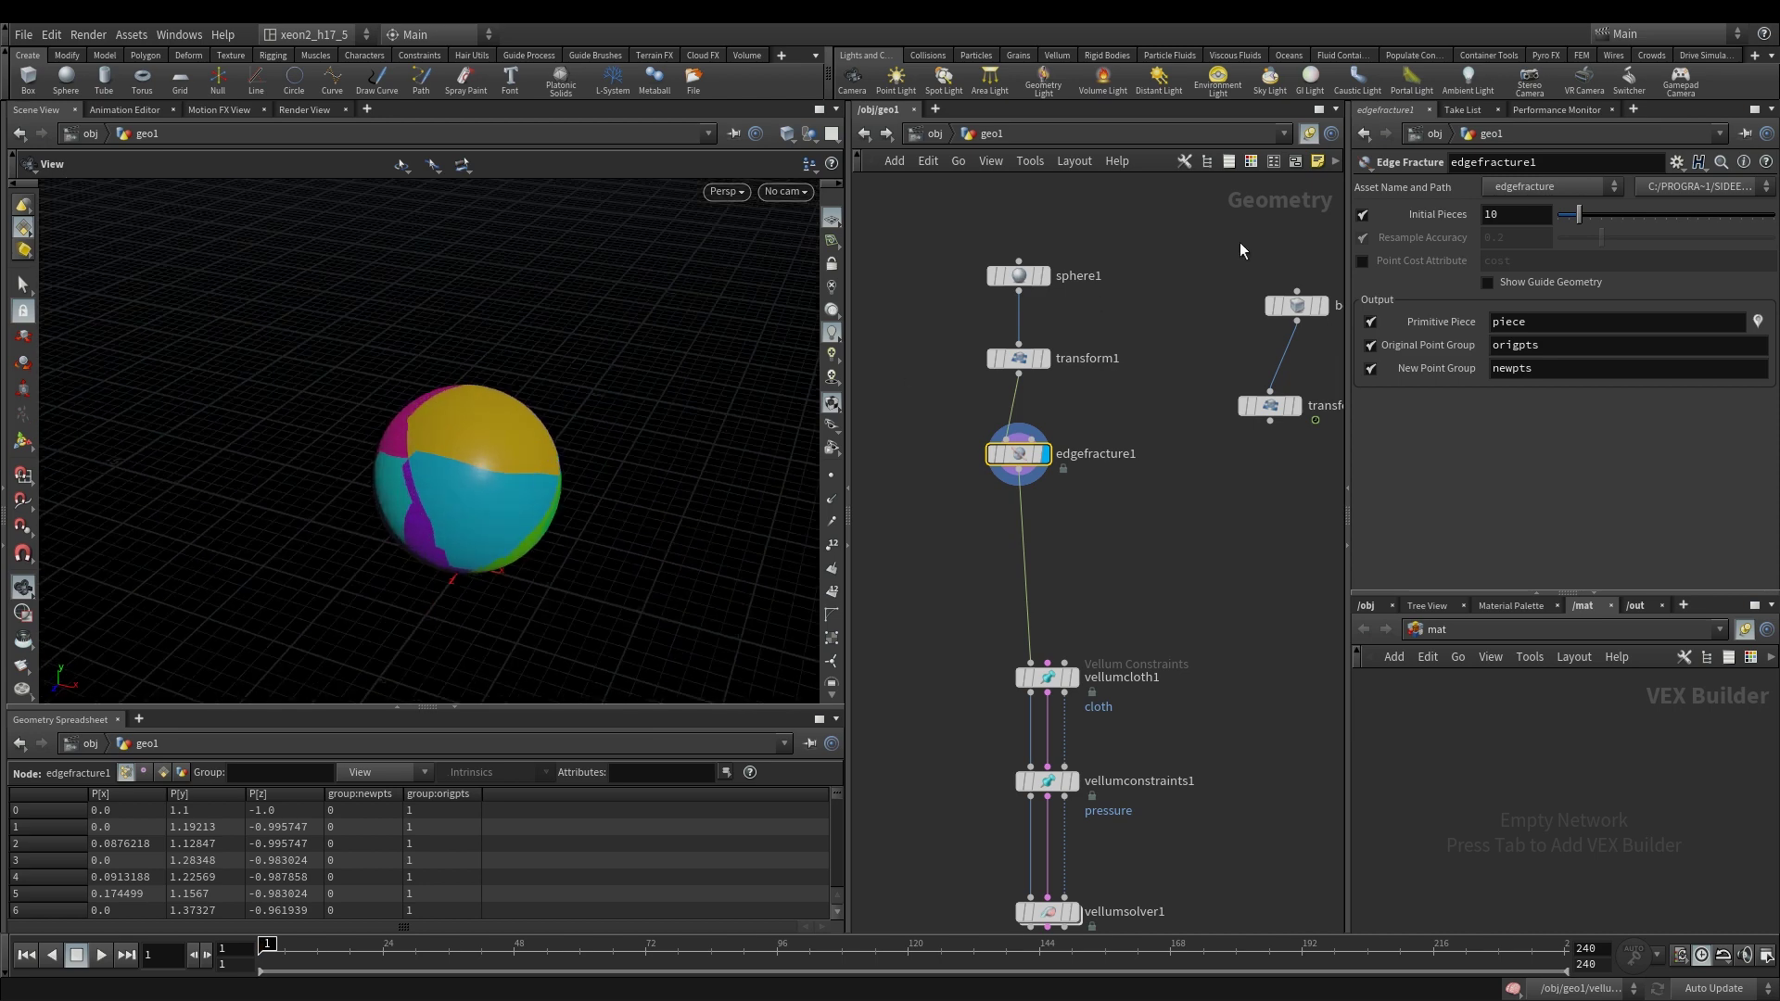
# Step: Set the Initial Pieces of edgefracture1 to 15
pyautogui.doubleClick(1508, 213)
pyautogui.write('15')
pyautogui.press('Return')
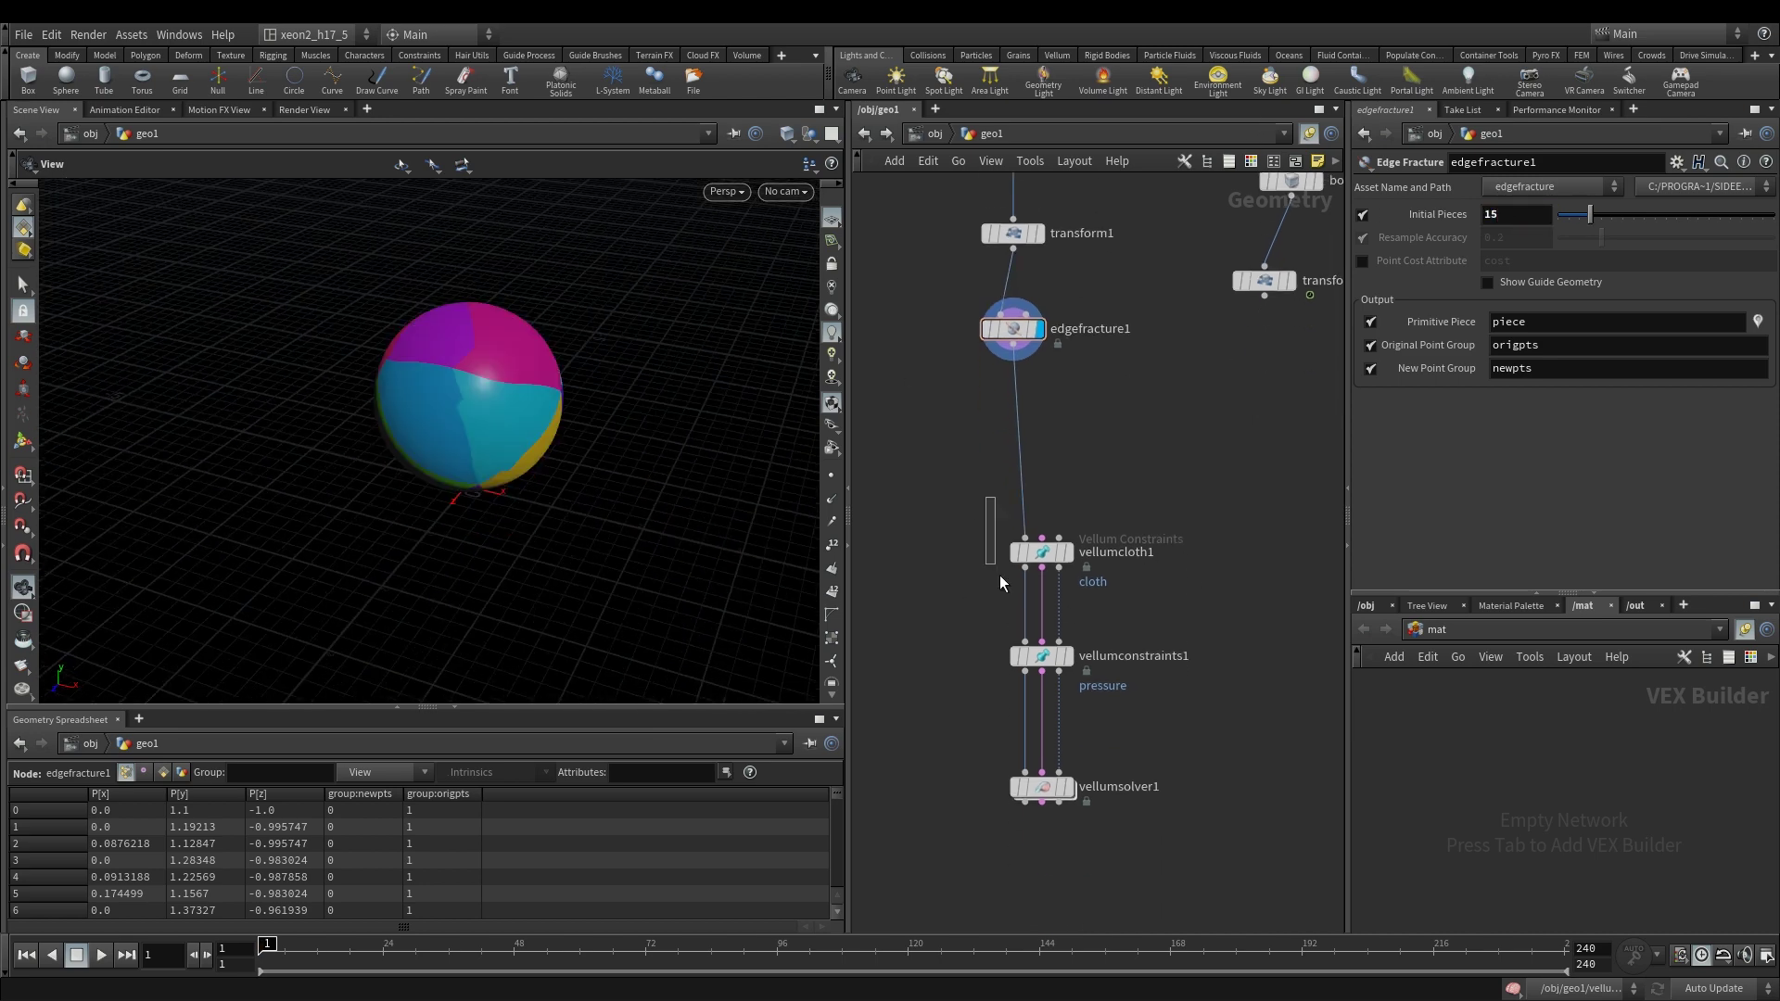
# Step: Move the three Vellum nodes closer to edgefracture1 and open a gap between vellumcloth1 and vellumconstraints1
pyautogui.moveTo(999, 575); pyautogui.dragTo(1142, 816)
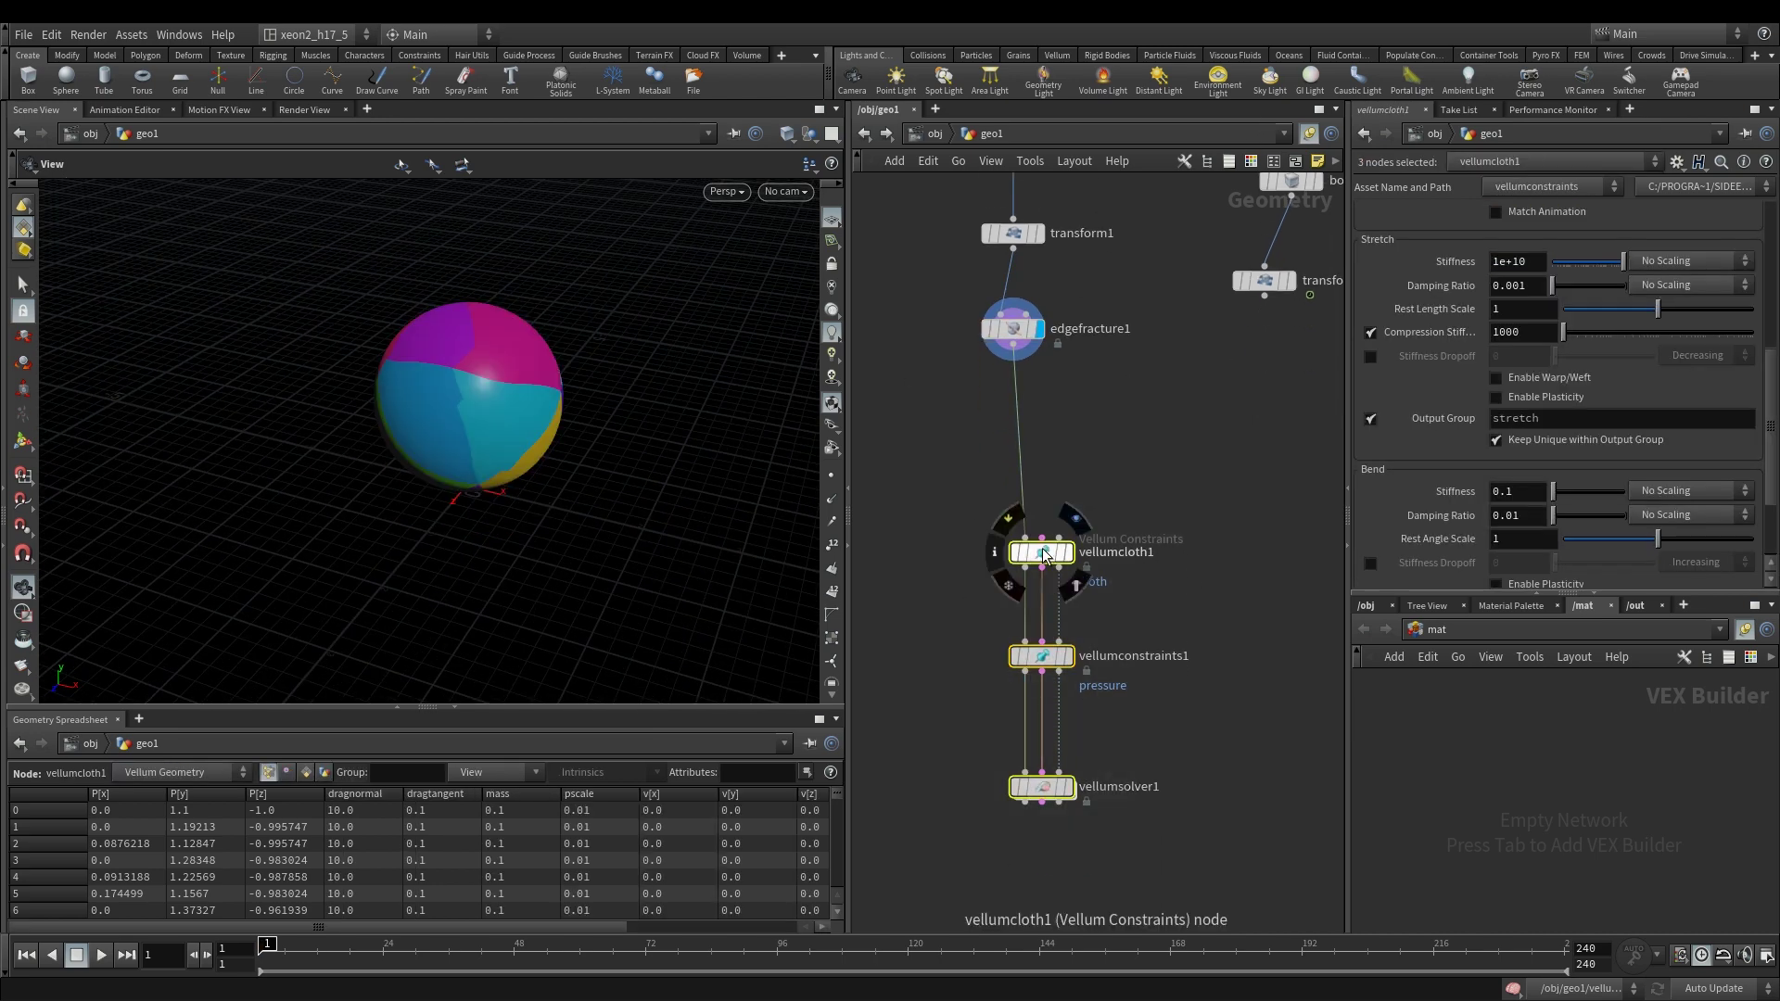
pyautogui.moveTo(1043, 553); pyautogui.dragTo(1043, 444)
pyautogui.click(1144, 706)
pyautogui.moveTo(612, 374); pyautogui.dragTo(584, 357)
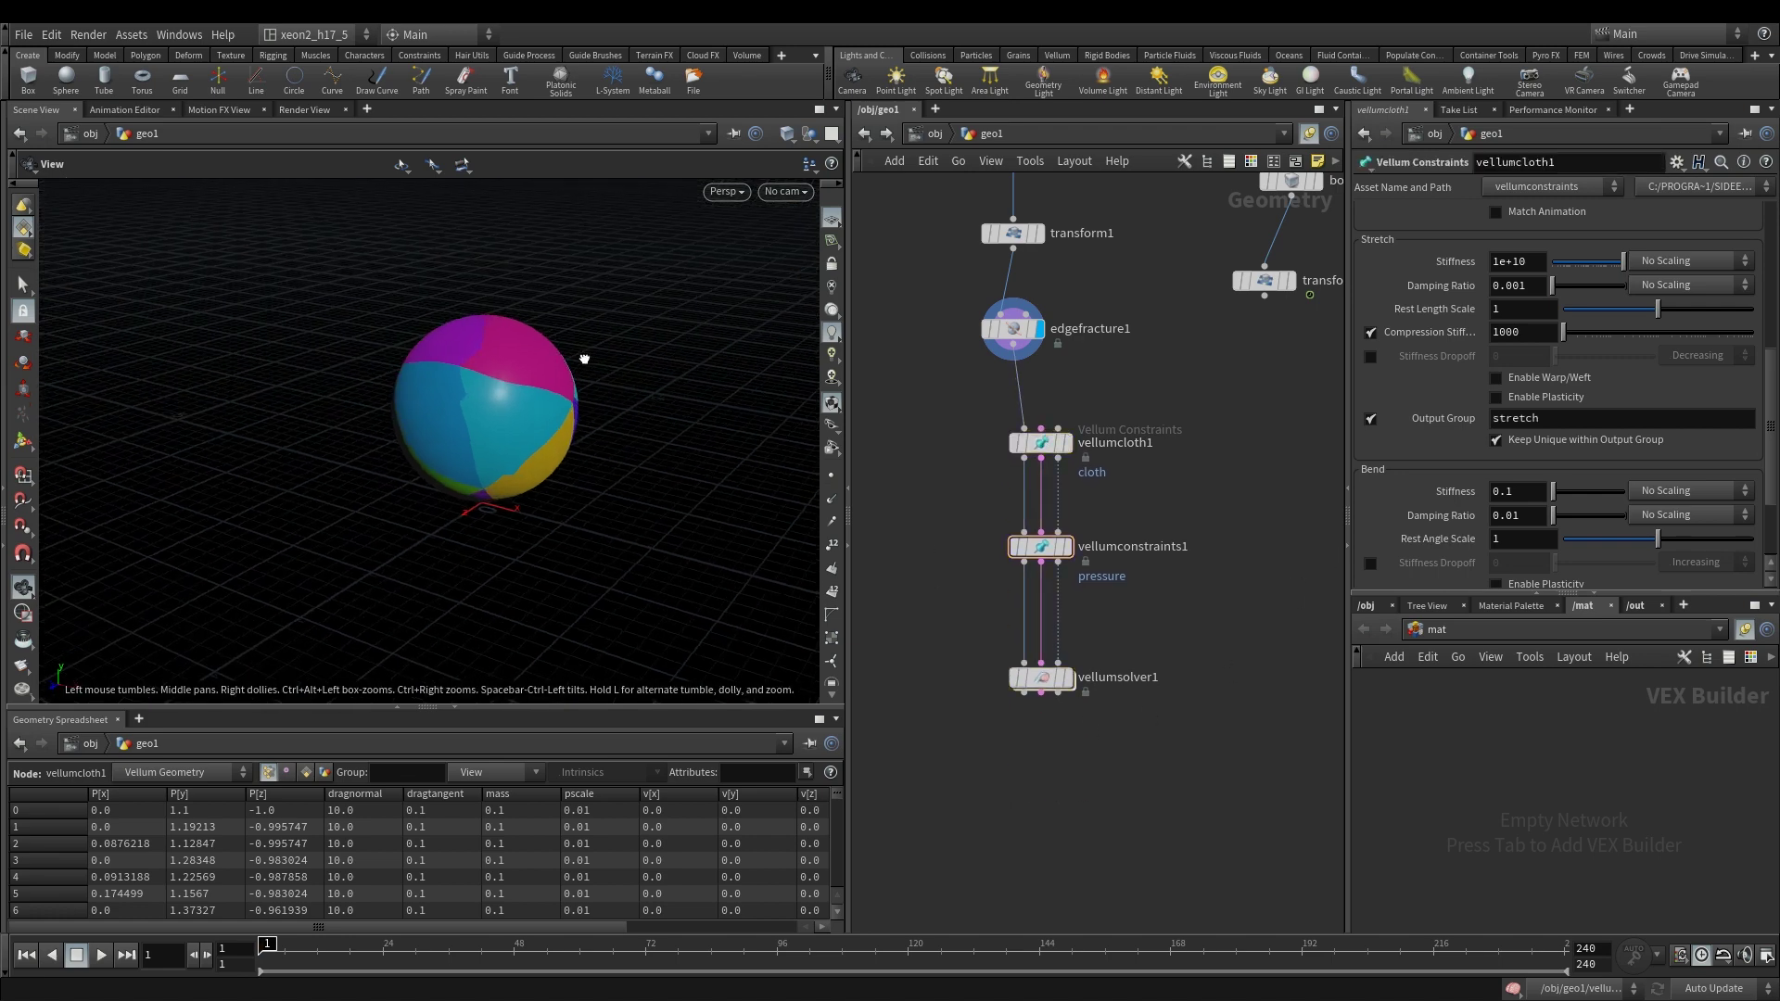
pyautogui.moveTo(933, 519); pyautogui.dragTo(1132, 767)
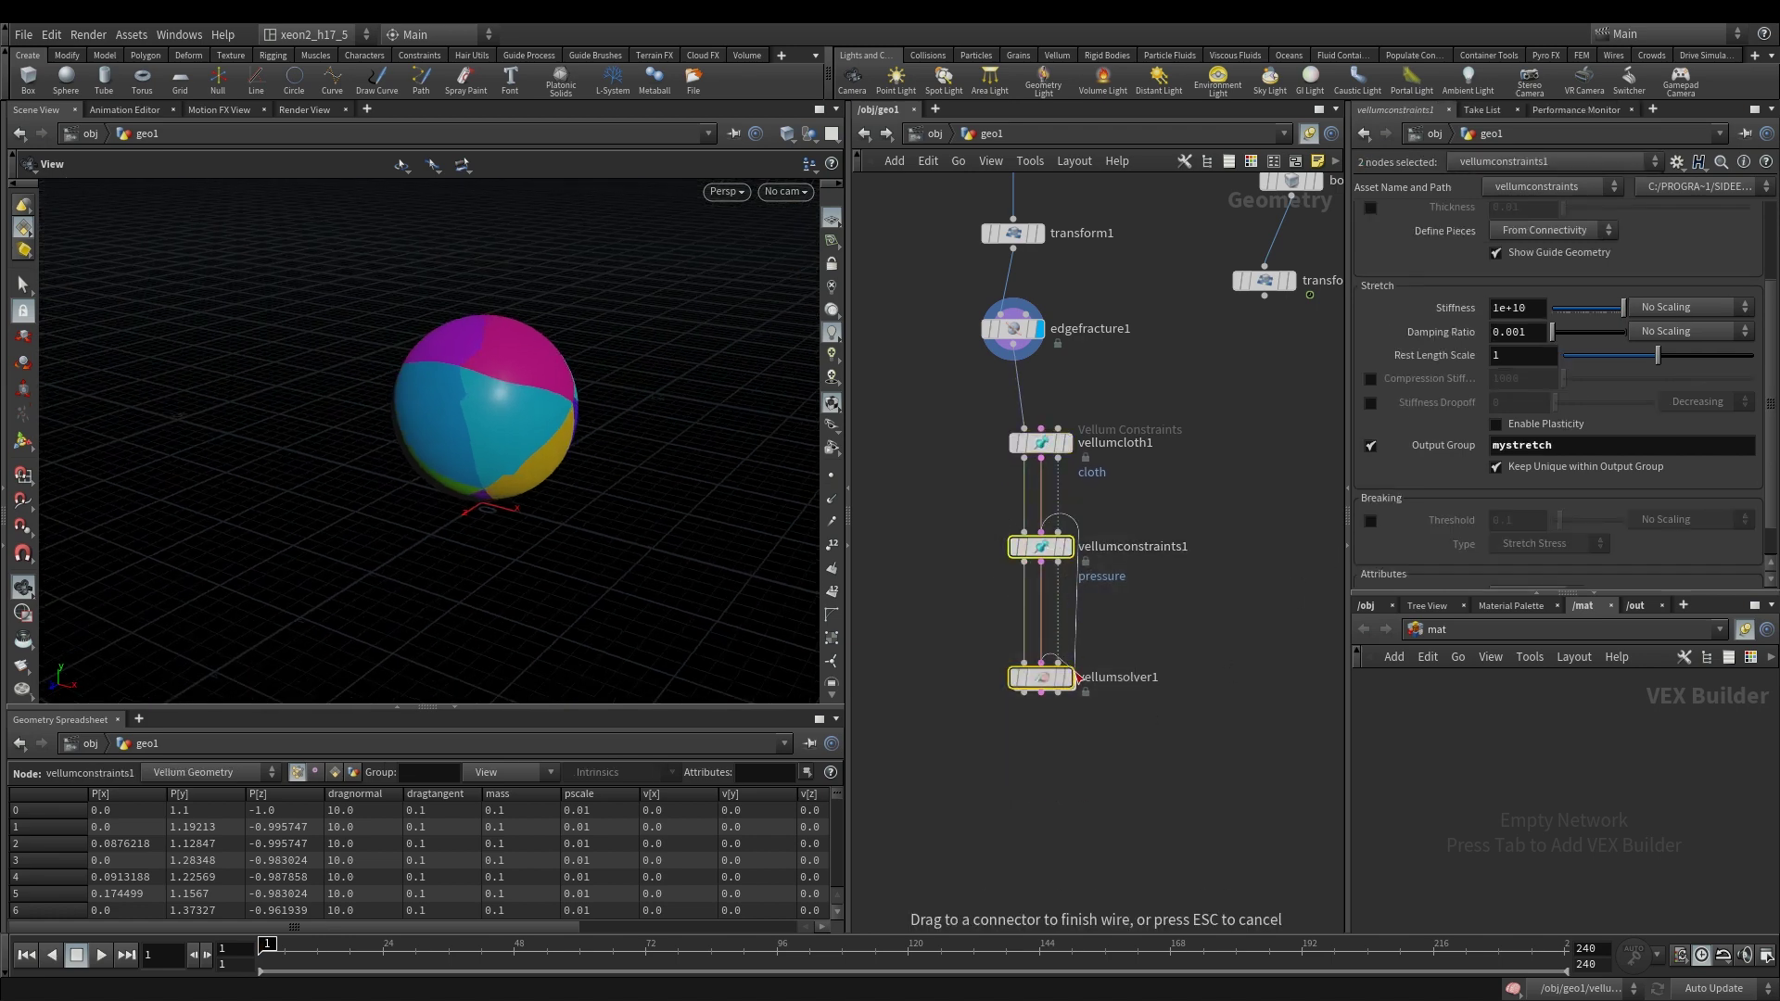
pyautogui.moveTo(1040, 552); pyautogui.dragTo(1044, 640)
pyautogui.click(1193, 514)
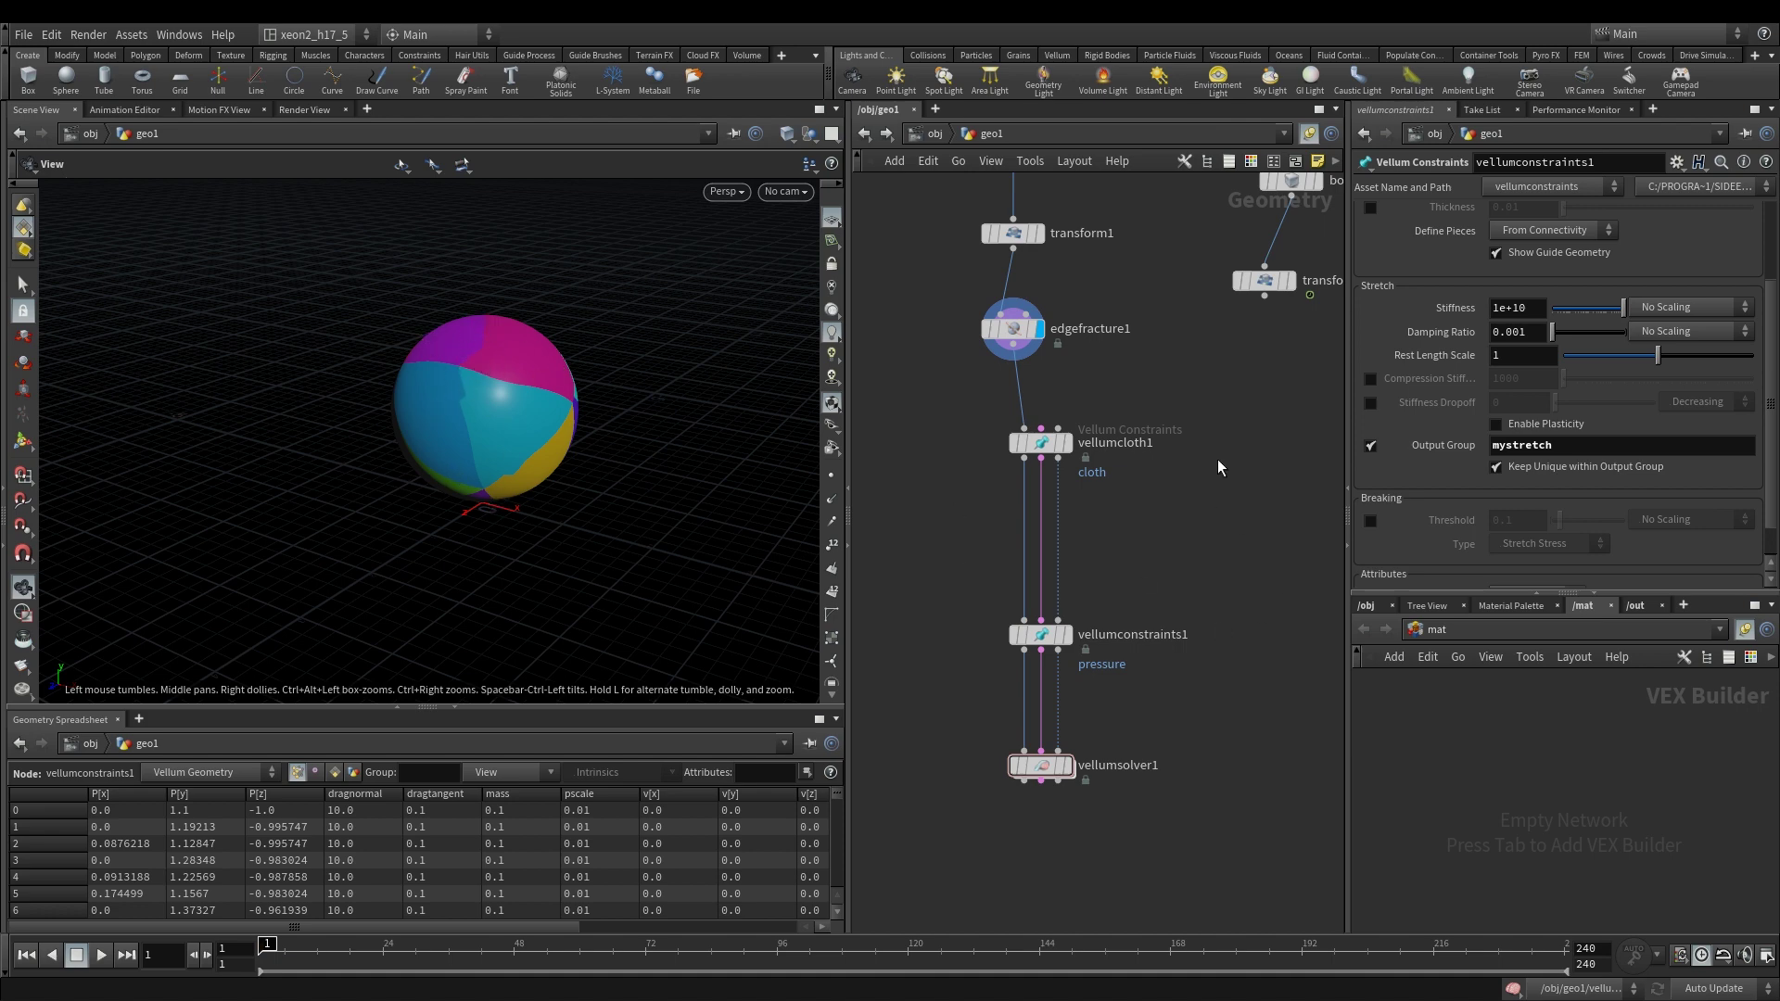
# Step: Insert a Vellum Constraints node between vellumcloth1 and vellumconstraints1 and set its constraint type to Stitch Points
pyautogui.press('Tab')
pyautogui.write('vc')
pyautogui.click(1500, 325)
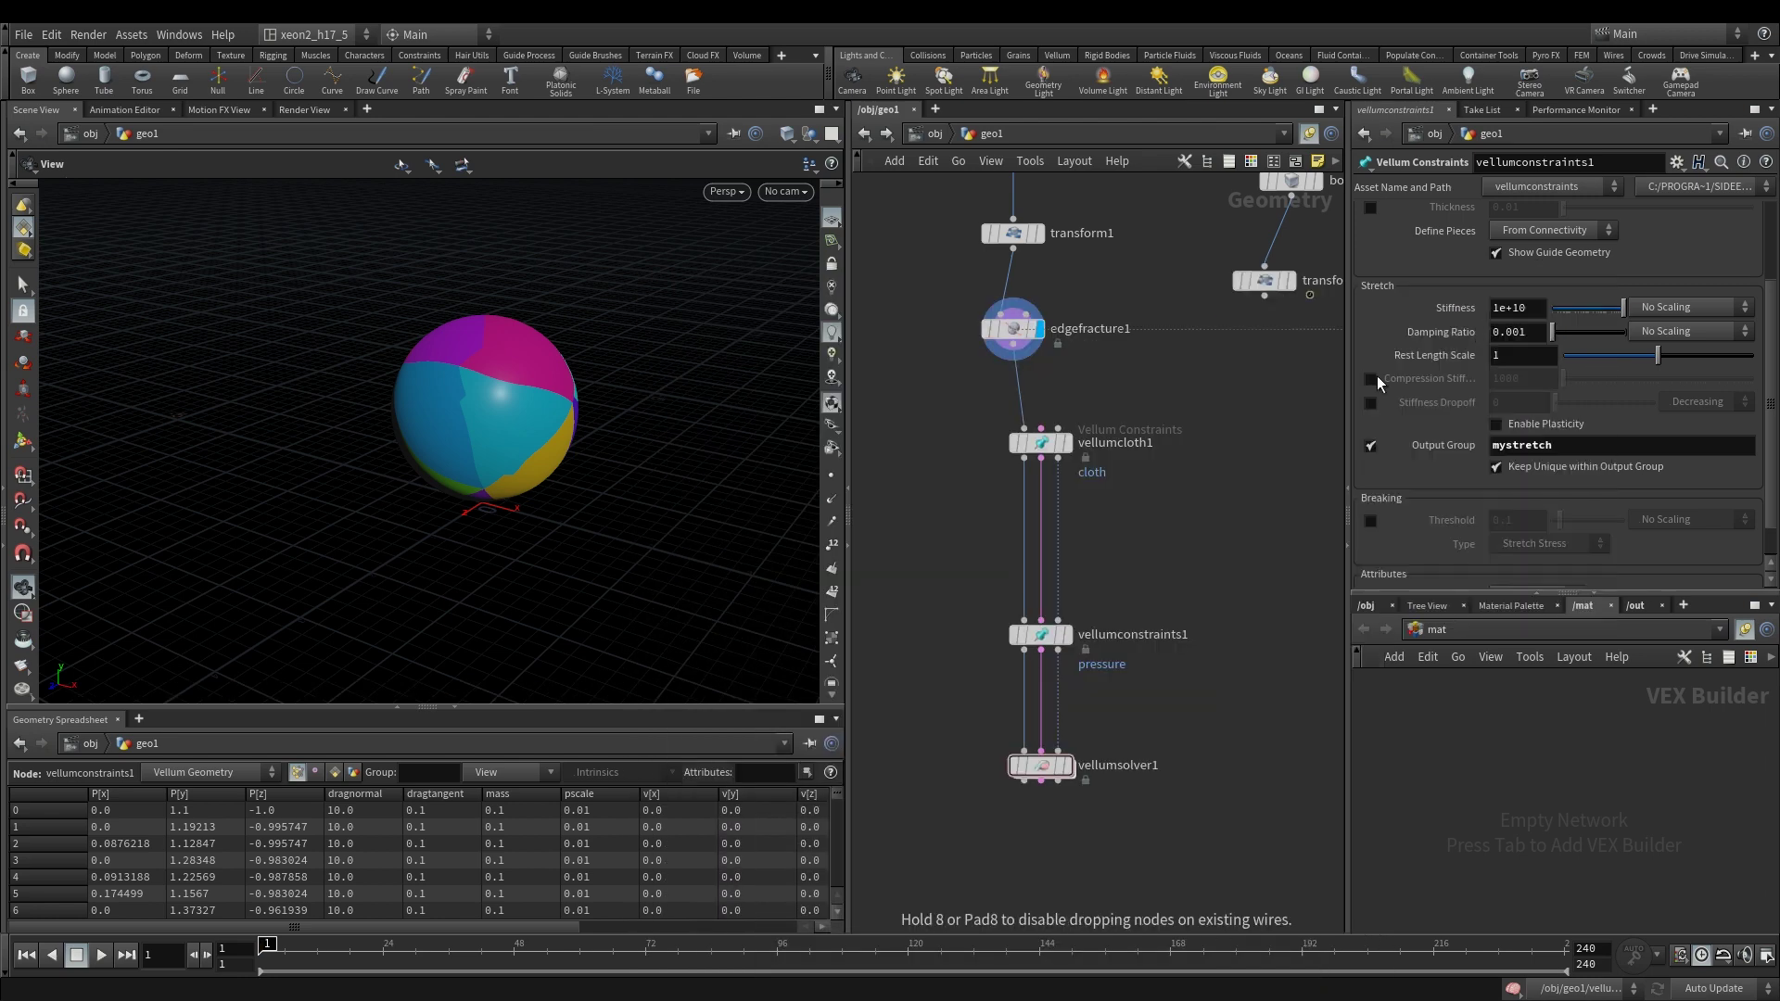
pyautogui.click(1038, 533)
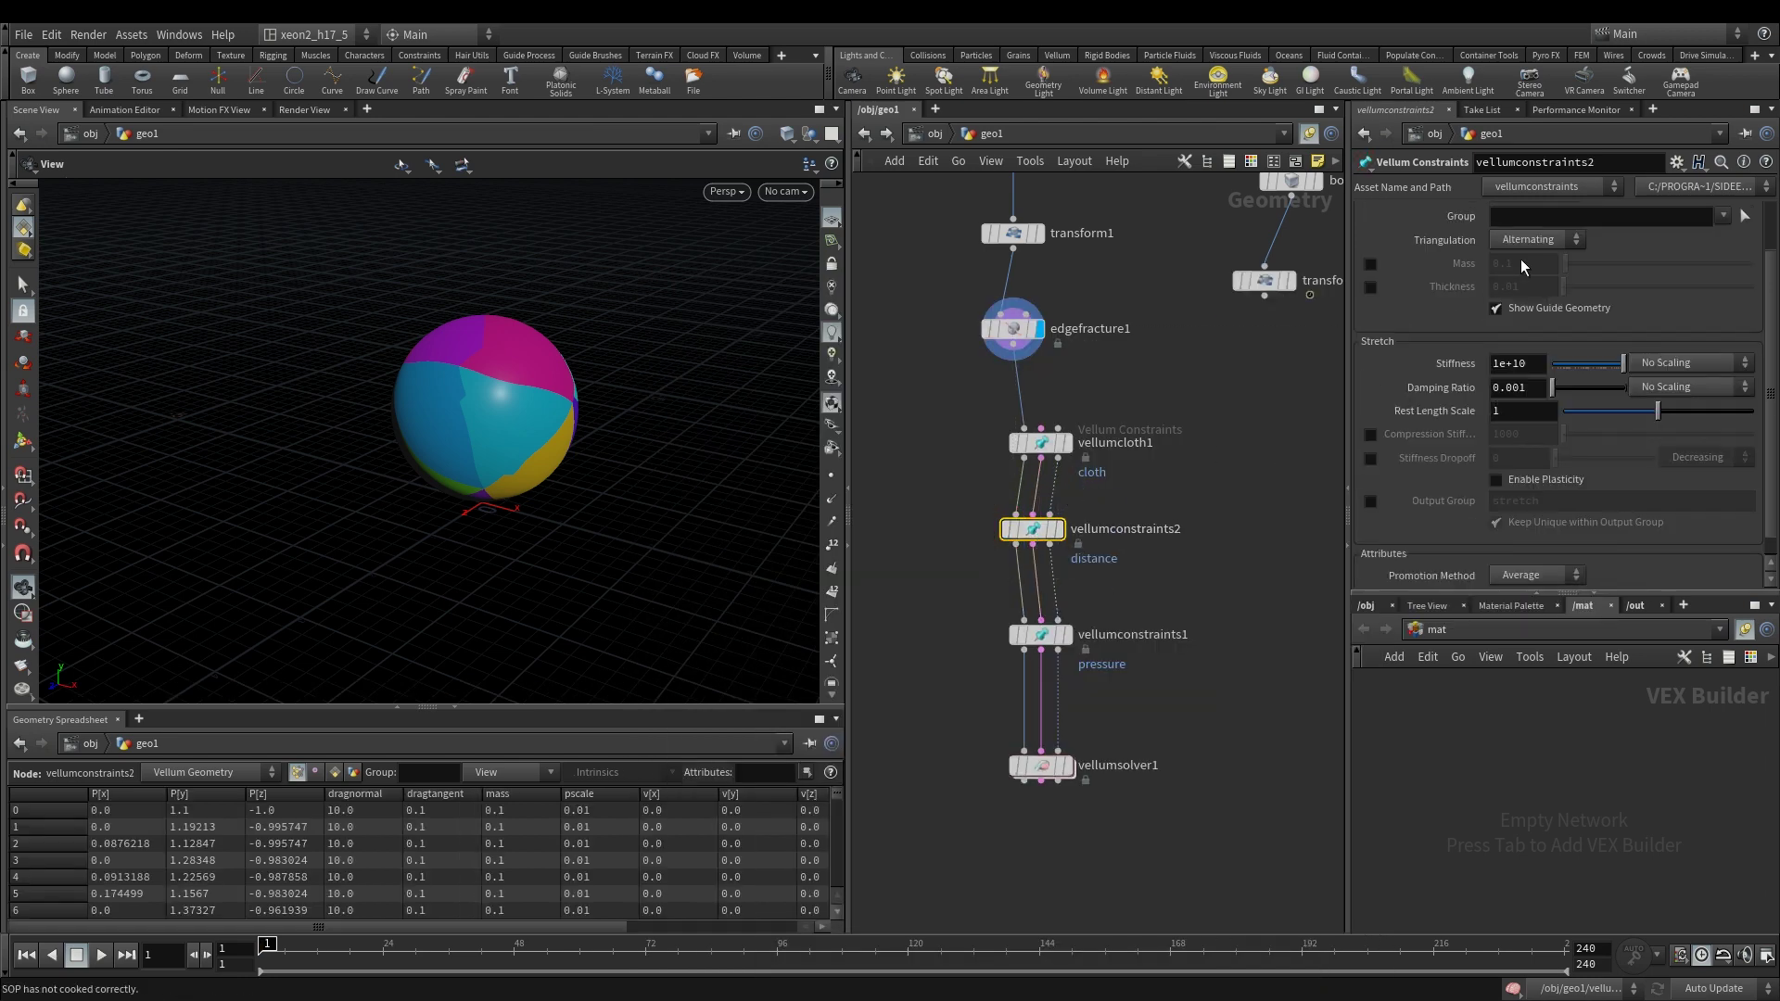
pyautogui.scroll(2, 1616, 260)
pyautogui.click(1593, 216)
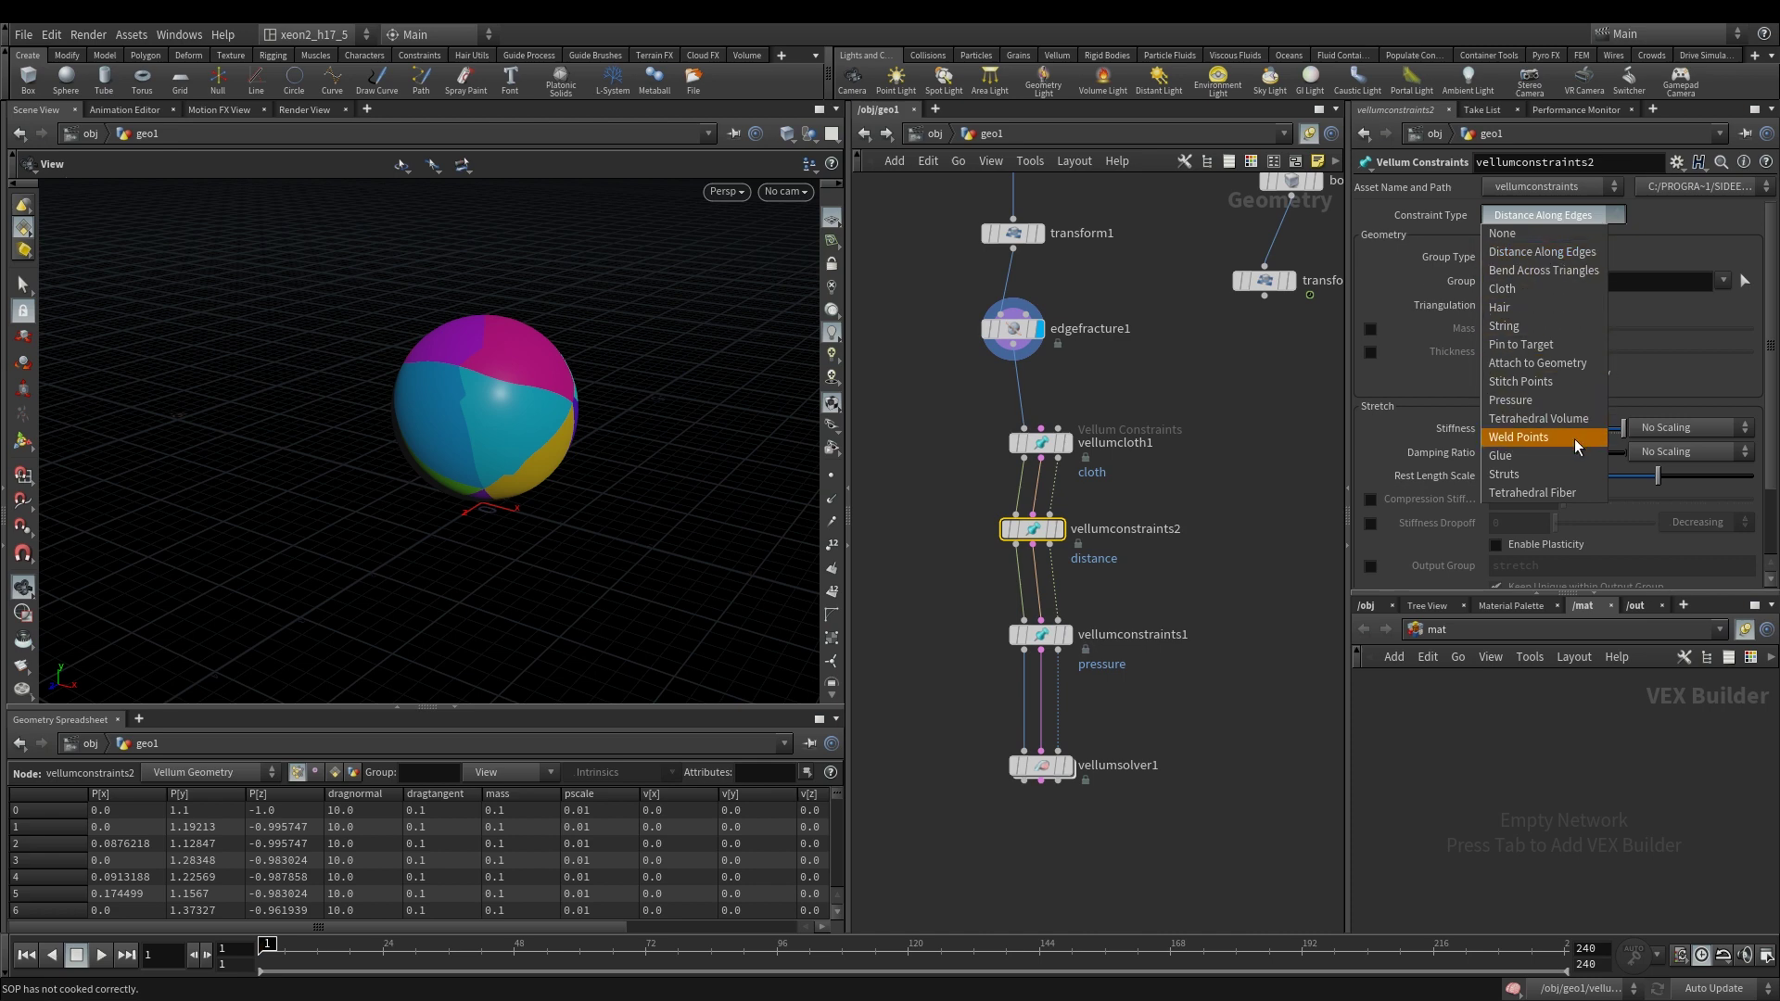
pyautogui.click(1561, 385)
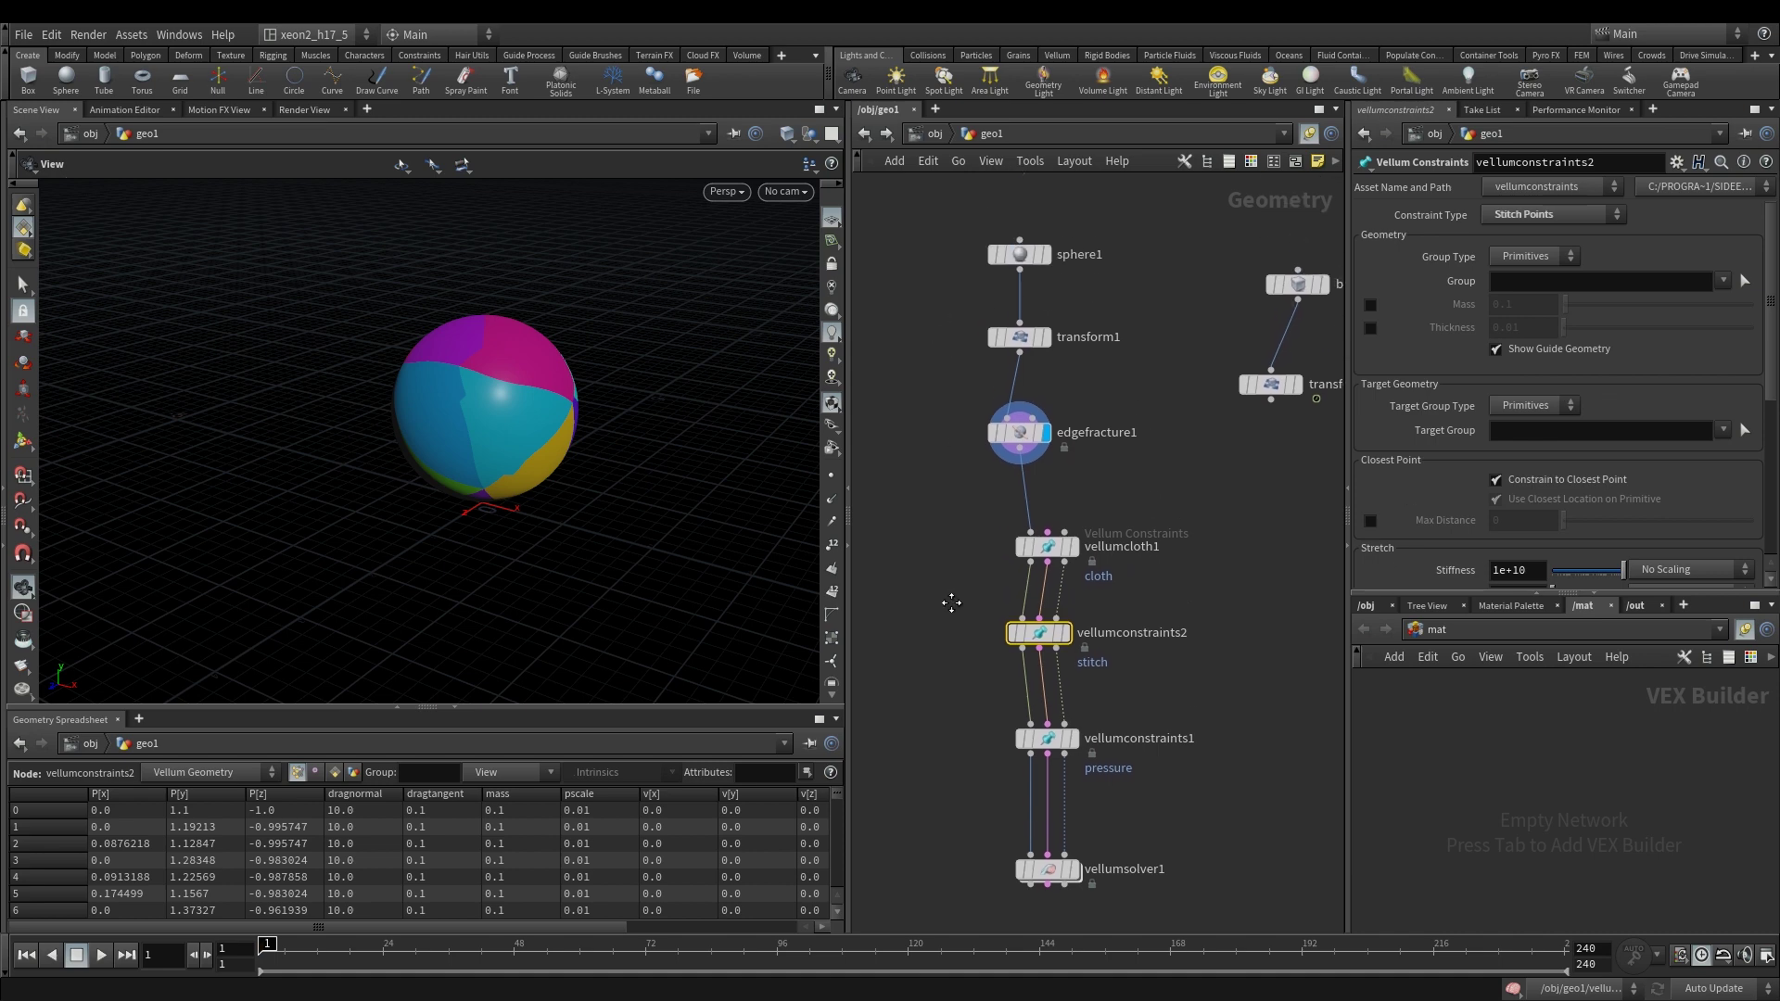
# Step: Check the point groups of edgefracture1, and restrict the stitch constraint to the newpts group with group type Points
pyautogui.click(1017, 415)
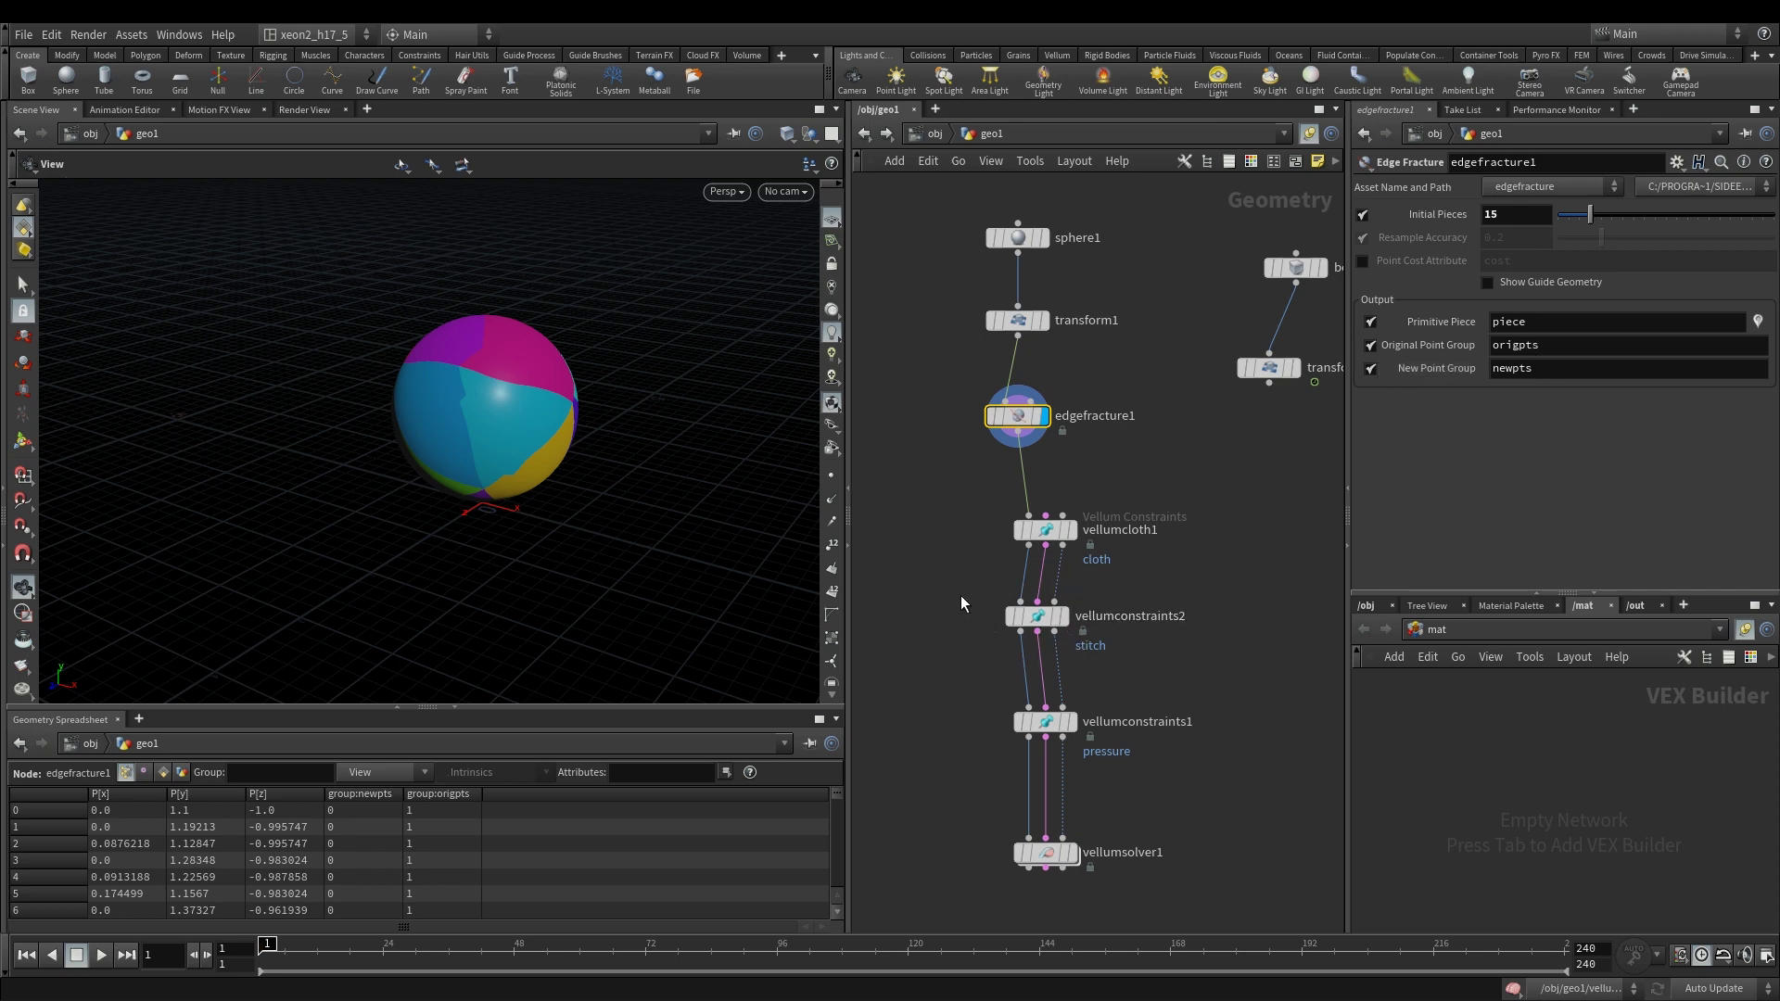
pyautogui.click(1036, 617)
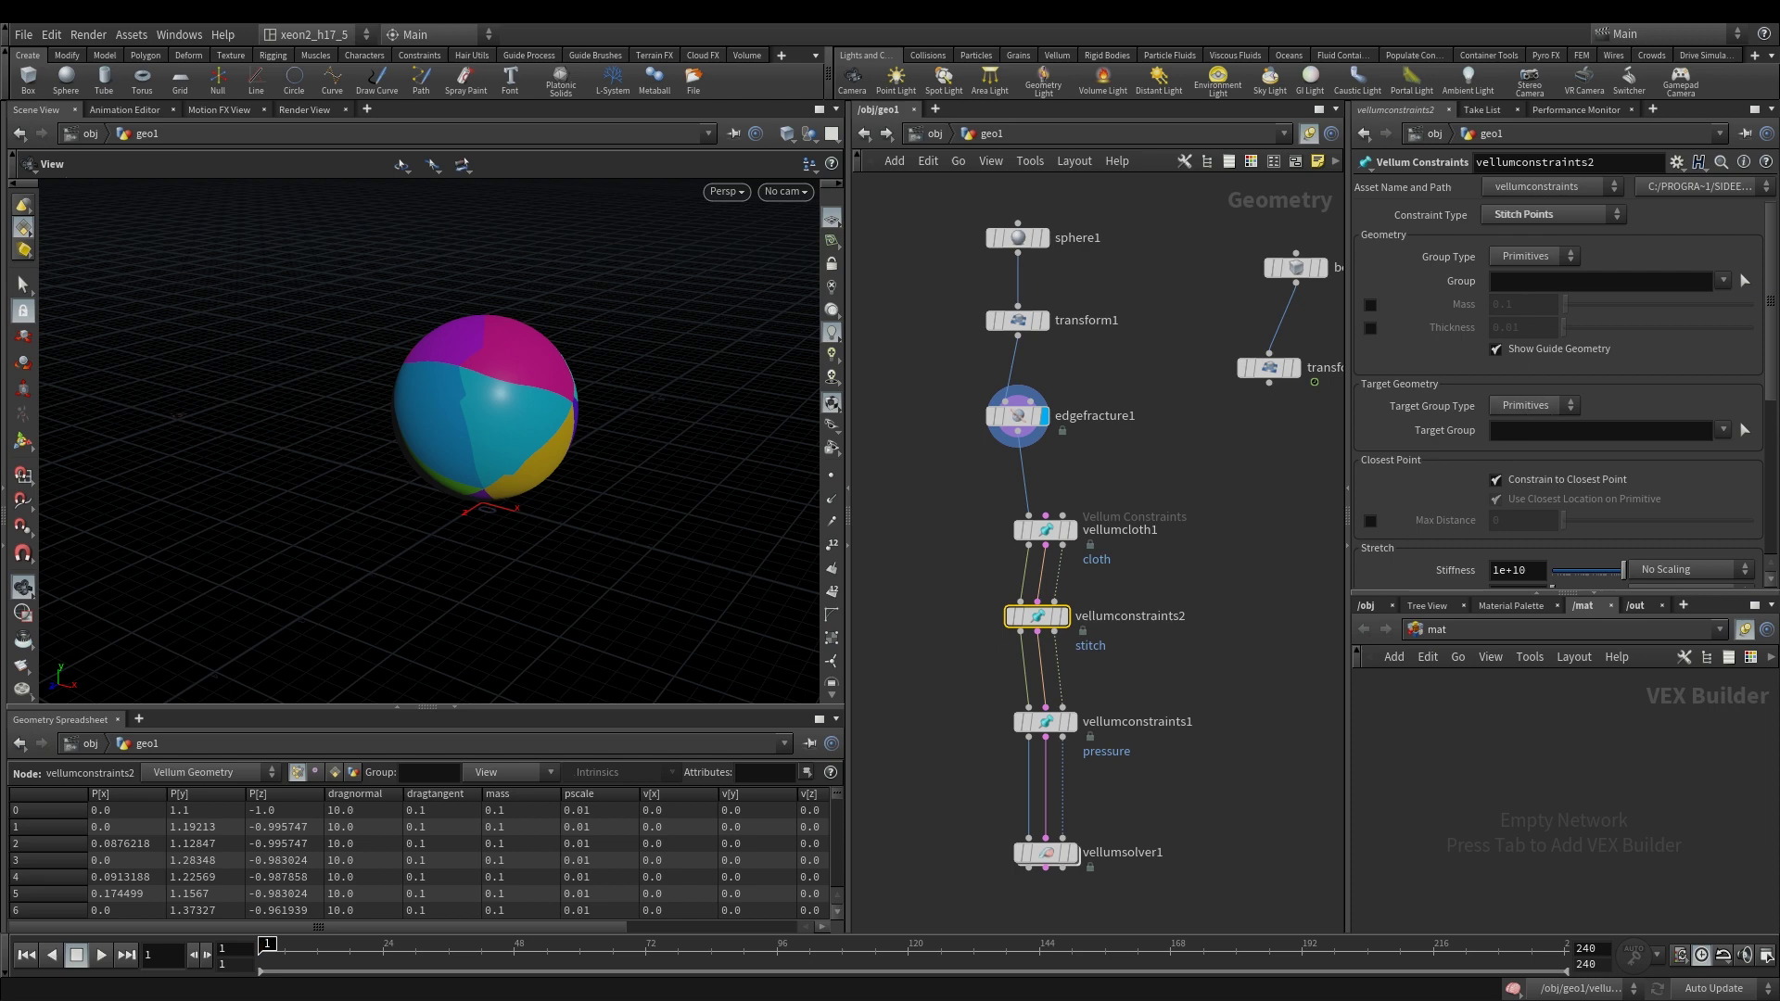
pyautogui.click(1524, 258)
pyautogui.click(1516, 292)
pyautogui.click(1722, 281)
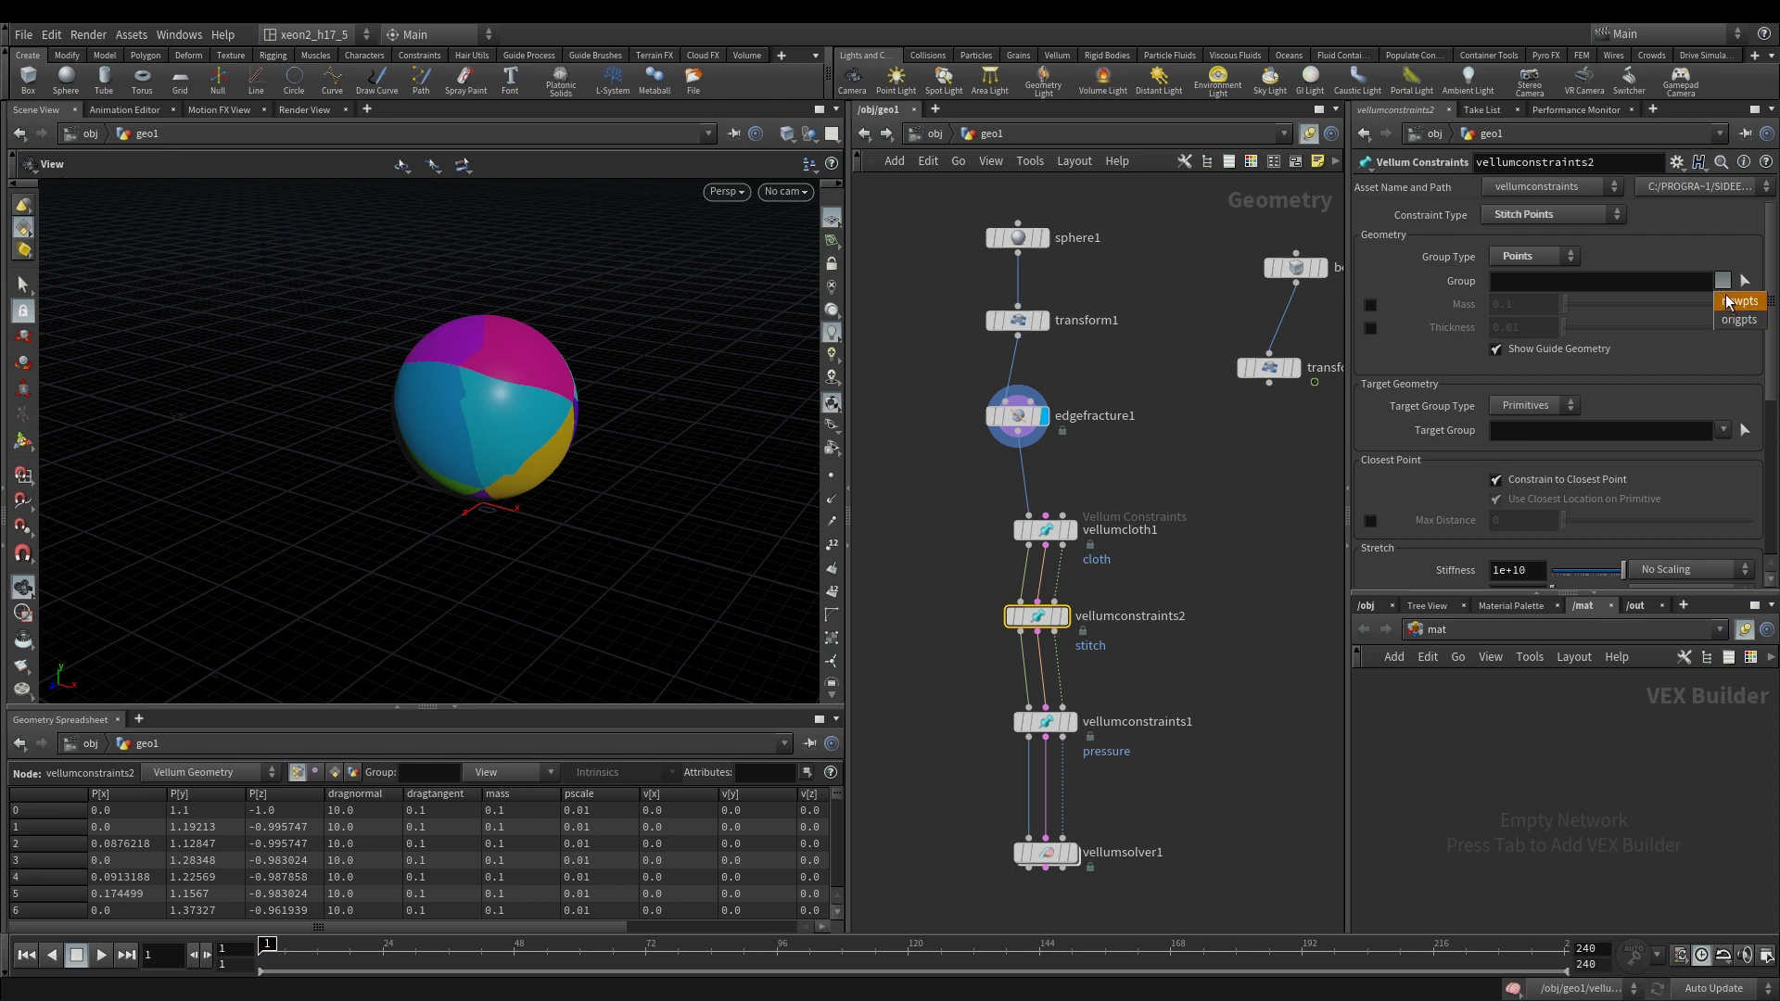
pyautogui.click(1737, 301)
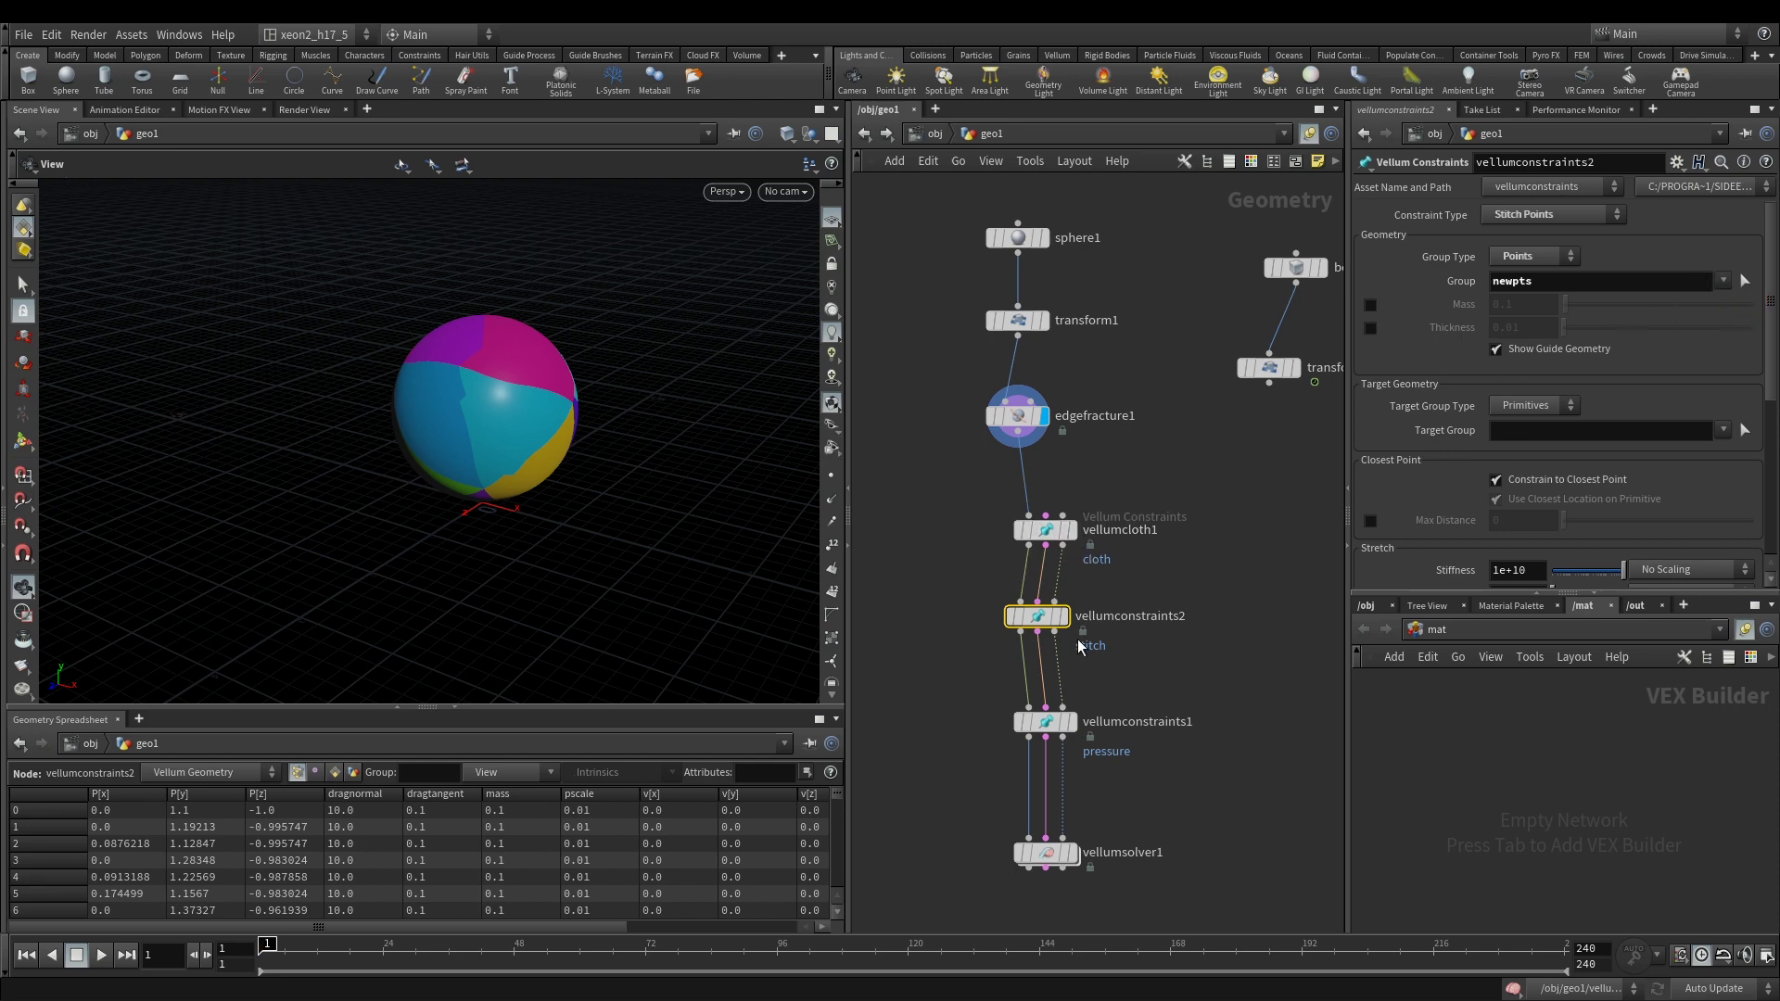
# Step: Display vellumconstraints2 and examine the stitch constraints along the fractured seams of the sphere up close
pyautogui.click(1075, 862)
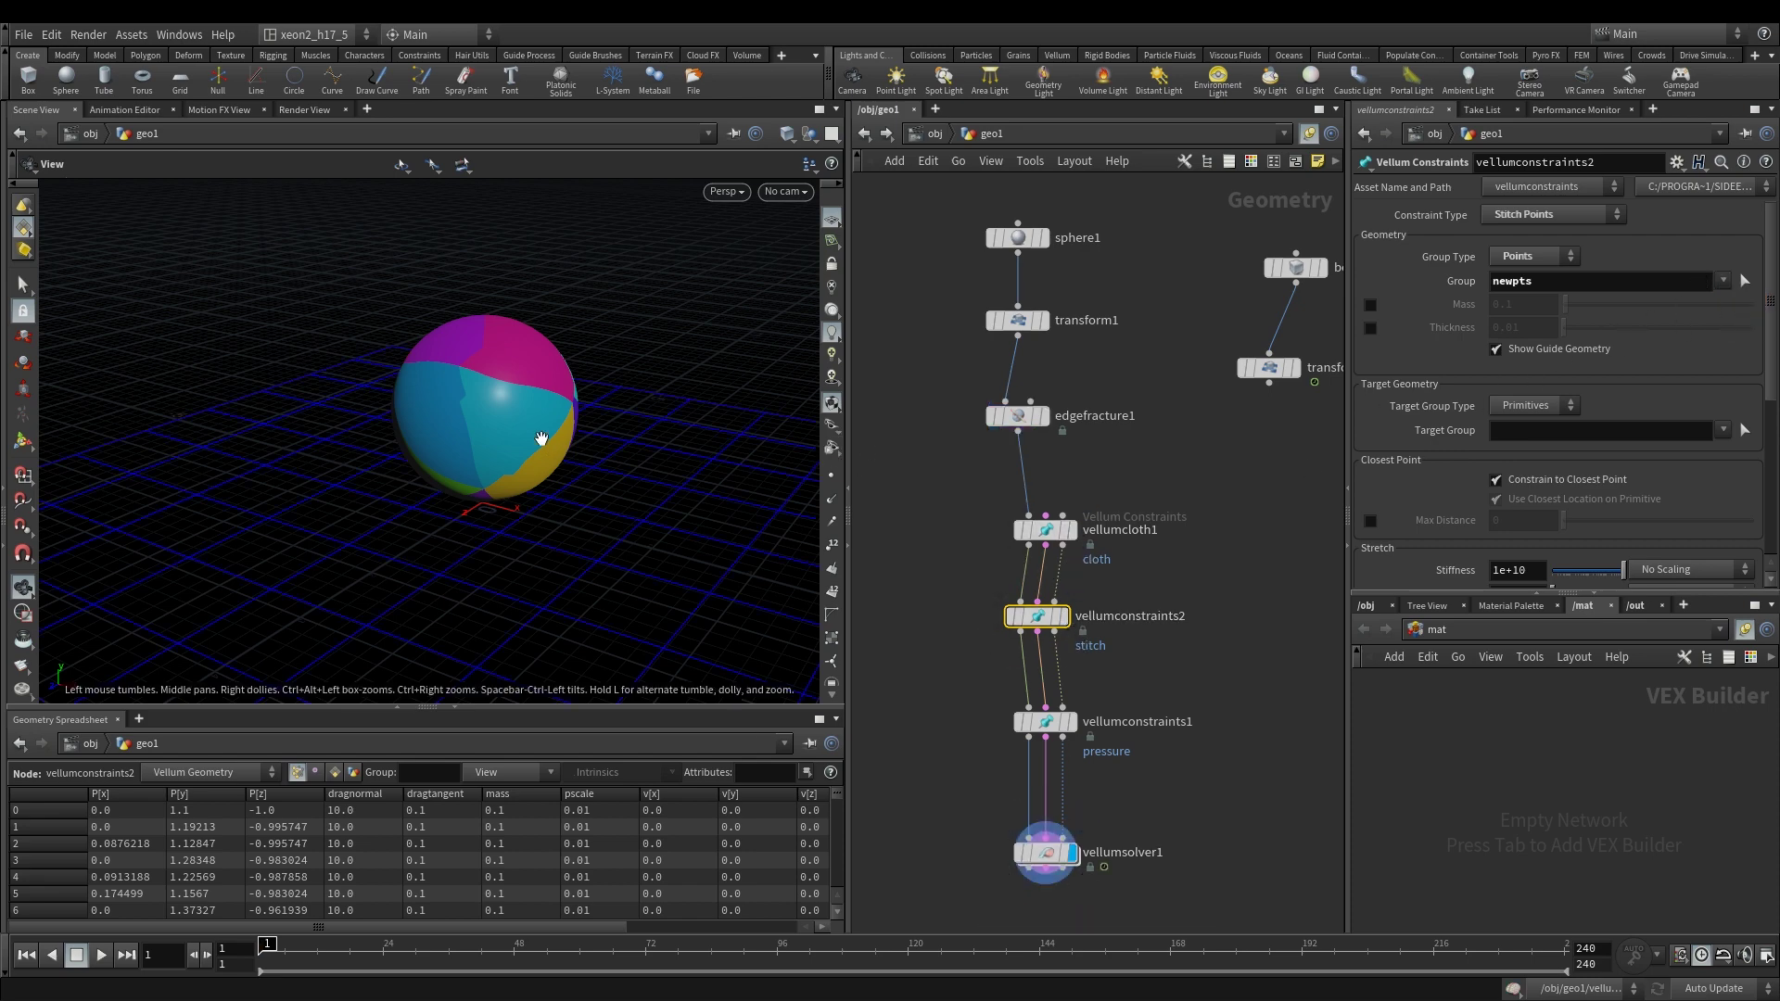
pyautogui.click(1064, 615)
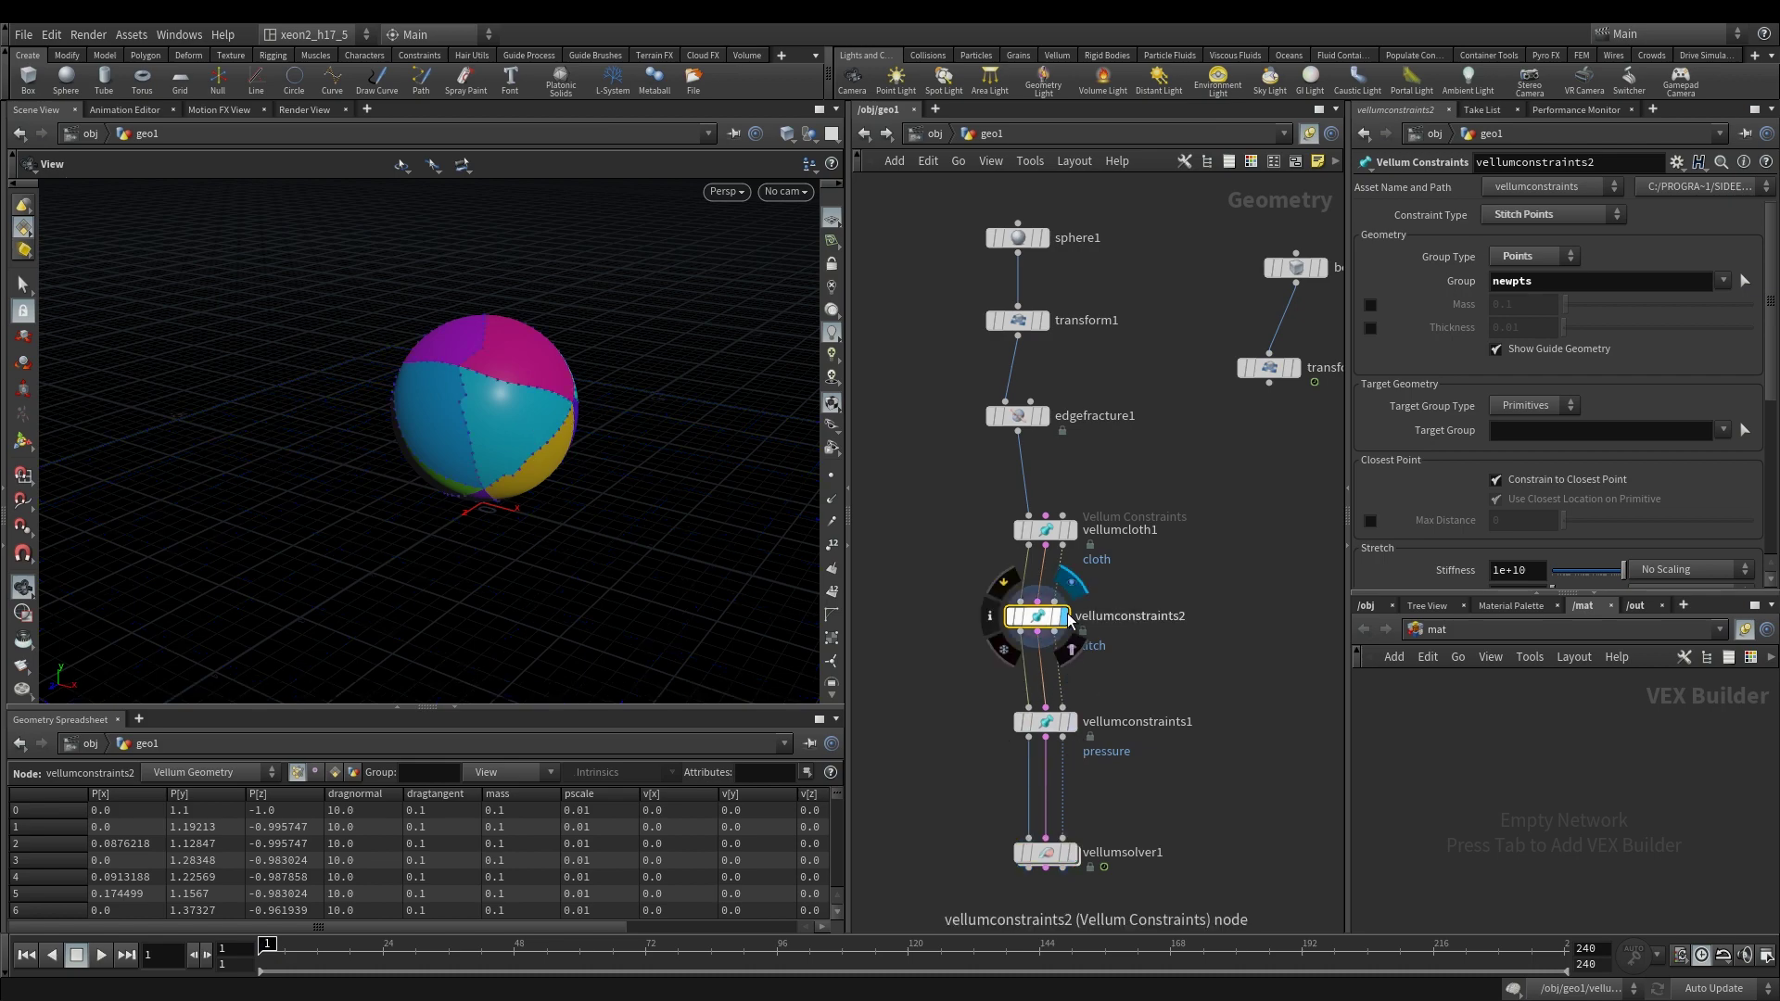
pyautogui.moveTo(506, 397); pyautogui.dragTo(467, 458, button='right')
pyautogui.moveTo(492, 405); pyautogui.dragTo(615, 457, button='middle')
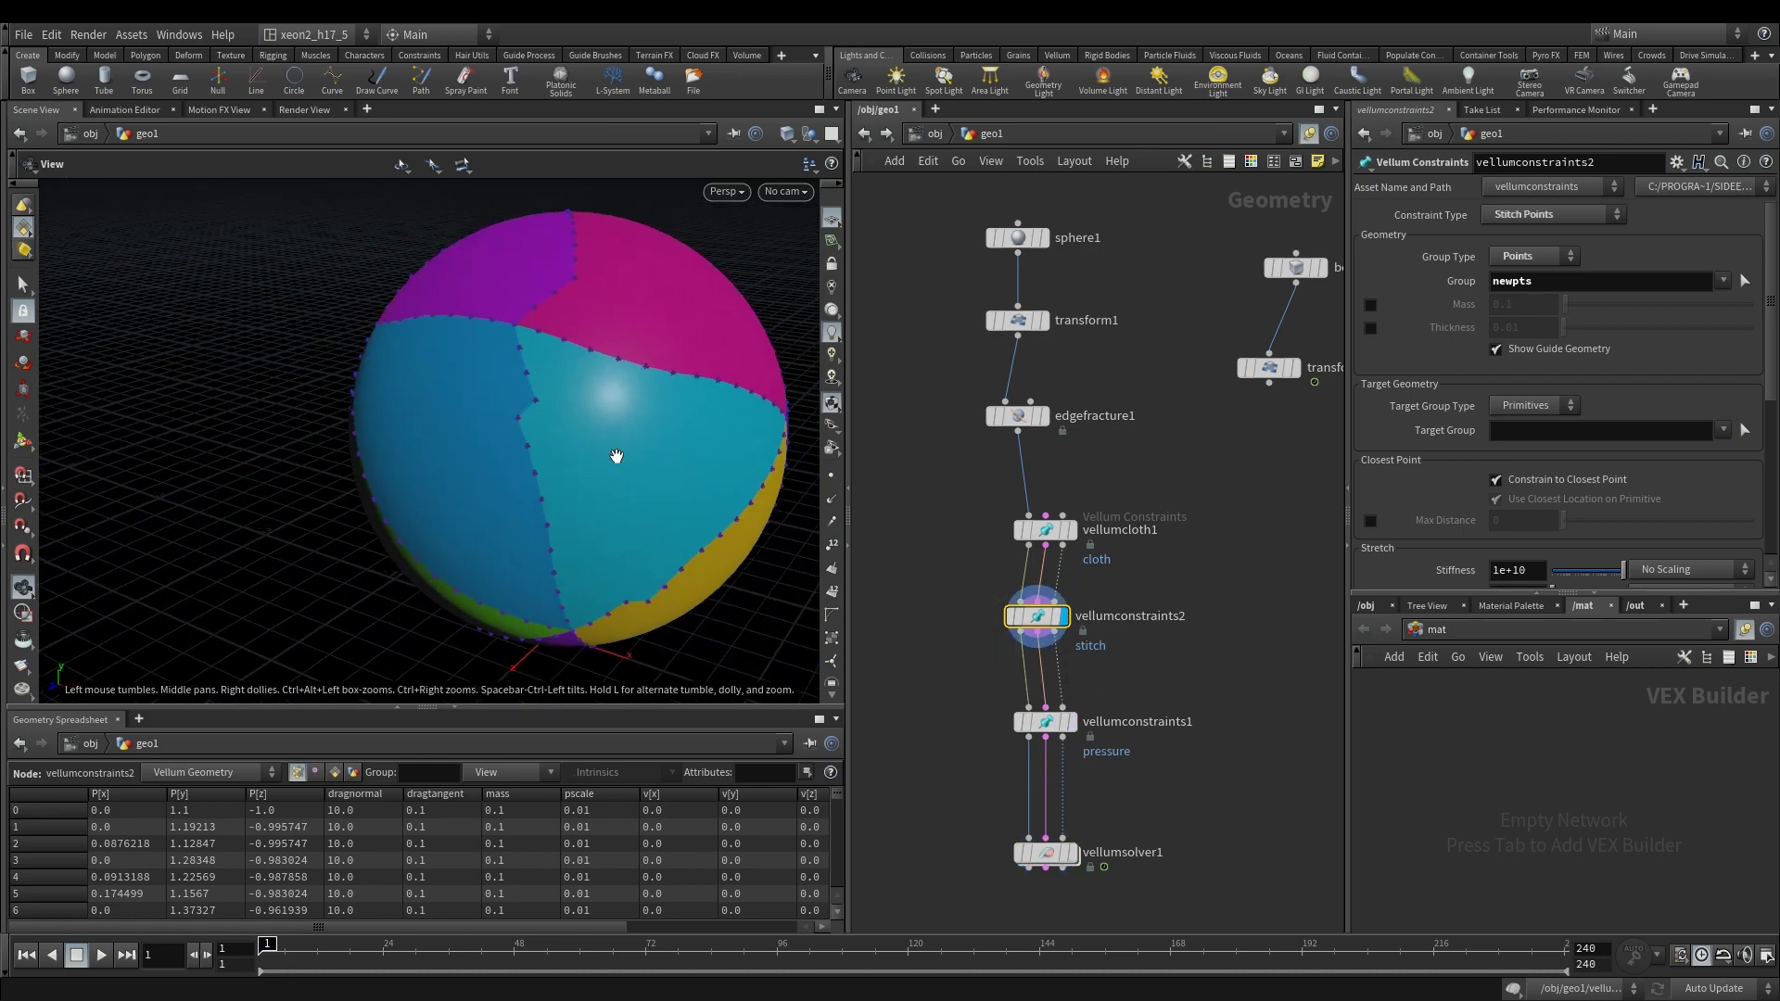
pyautogui.moveTo(615, 457); pyautogui.dragTo(545, 353)
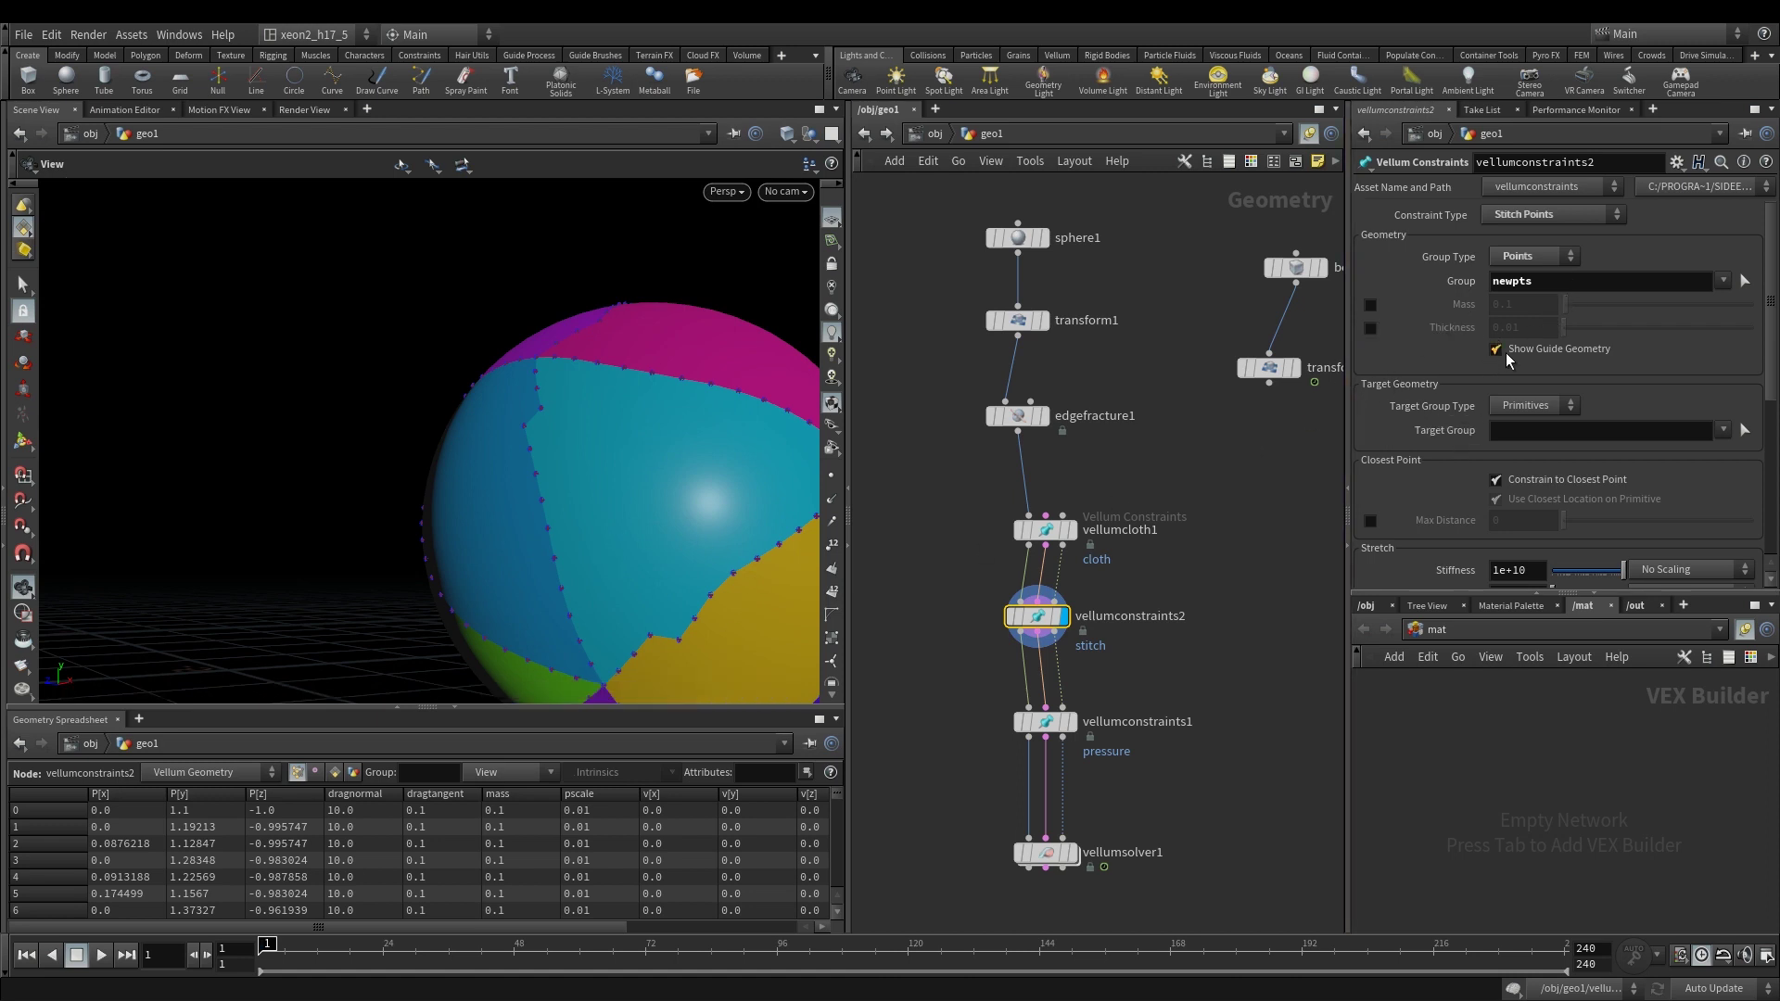
# Step: Enable breaking on the stitch constraint vellumconstraints2 with a threshold of 1
pyautogui.scroll(-3, 1420, 412)
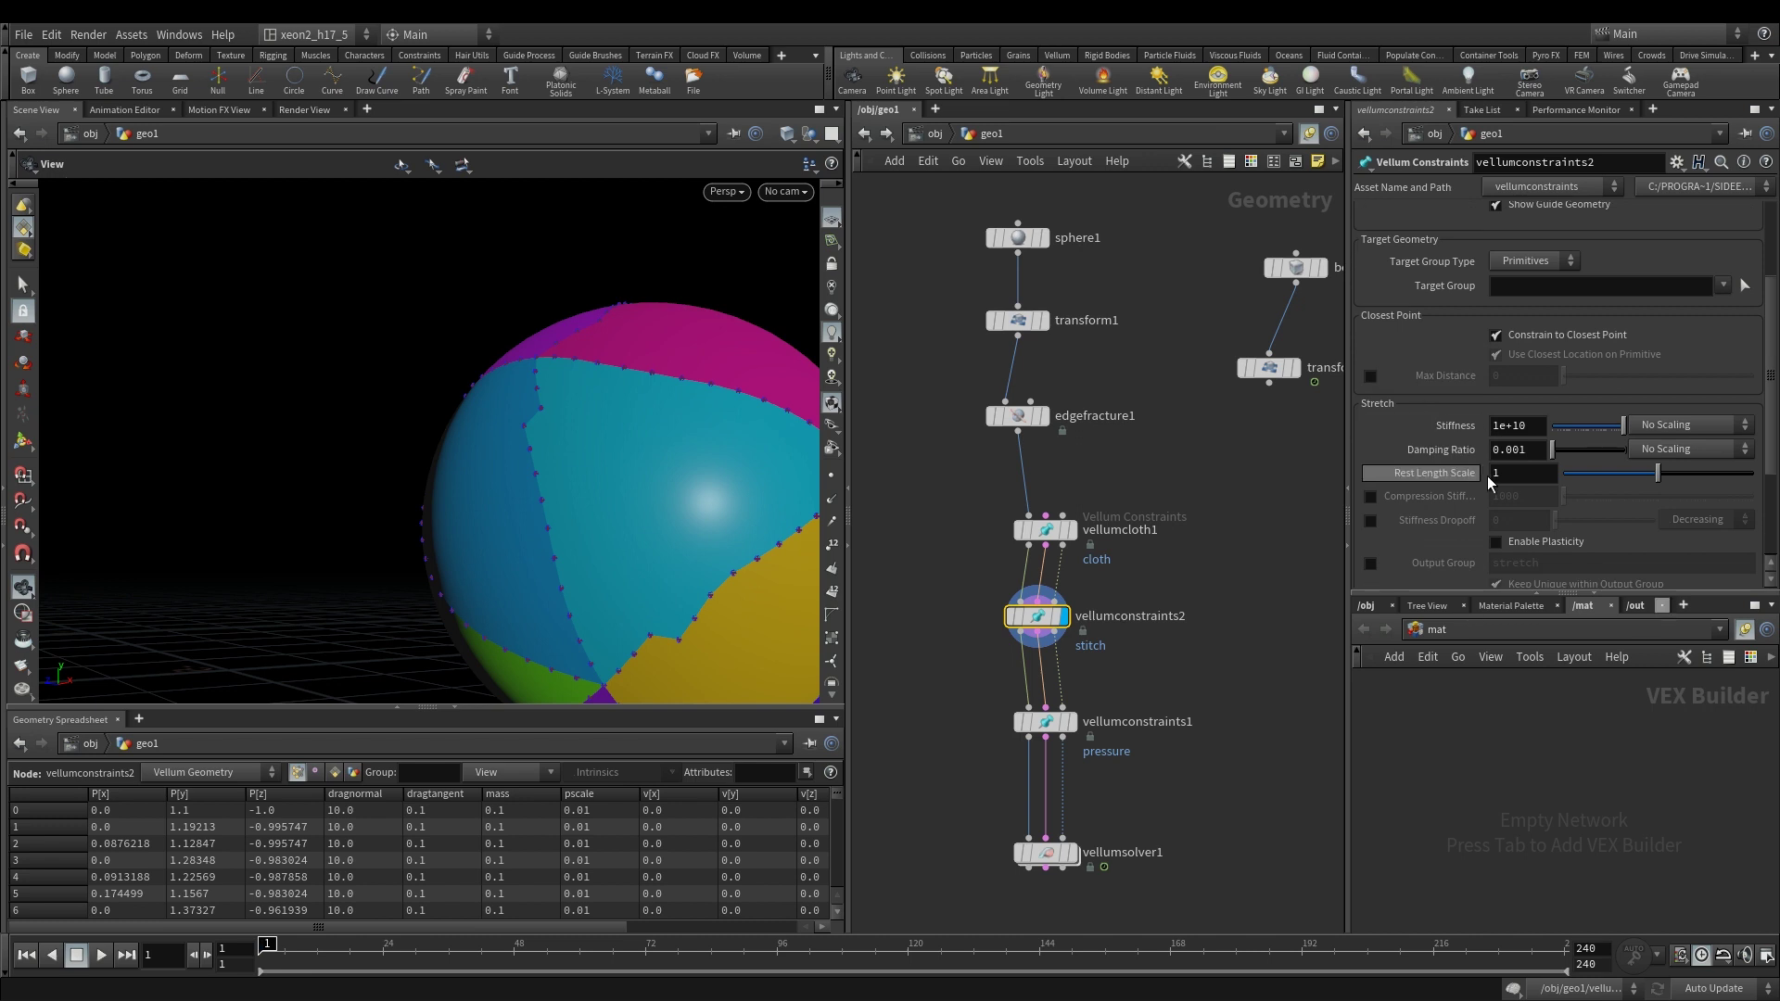
pyautogui.scroll(-3, 1443, 397)
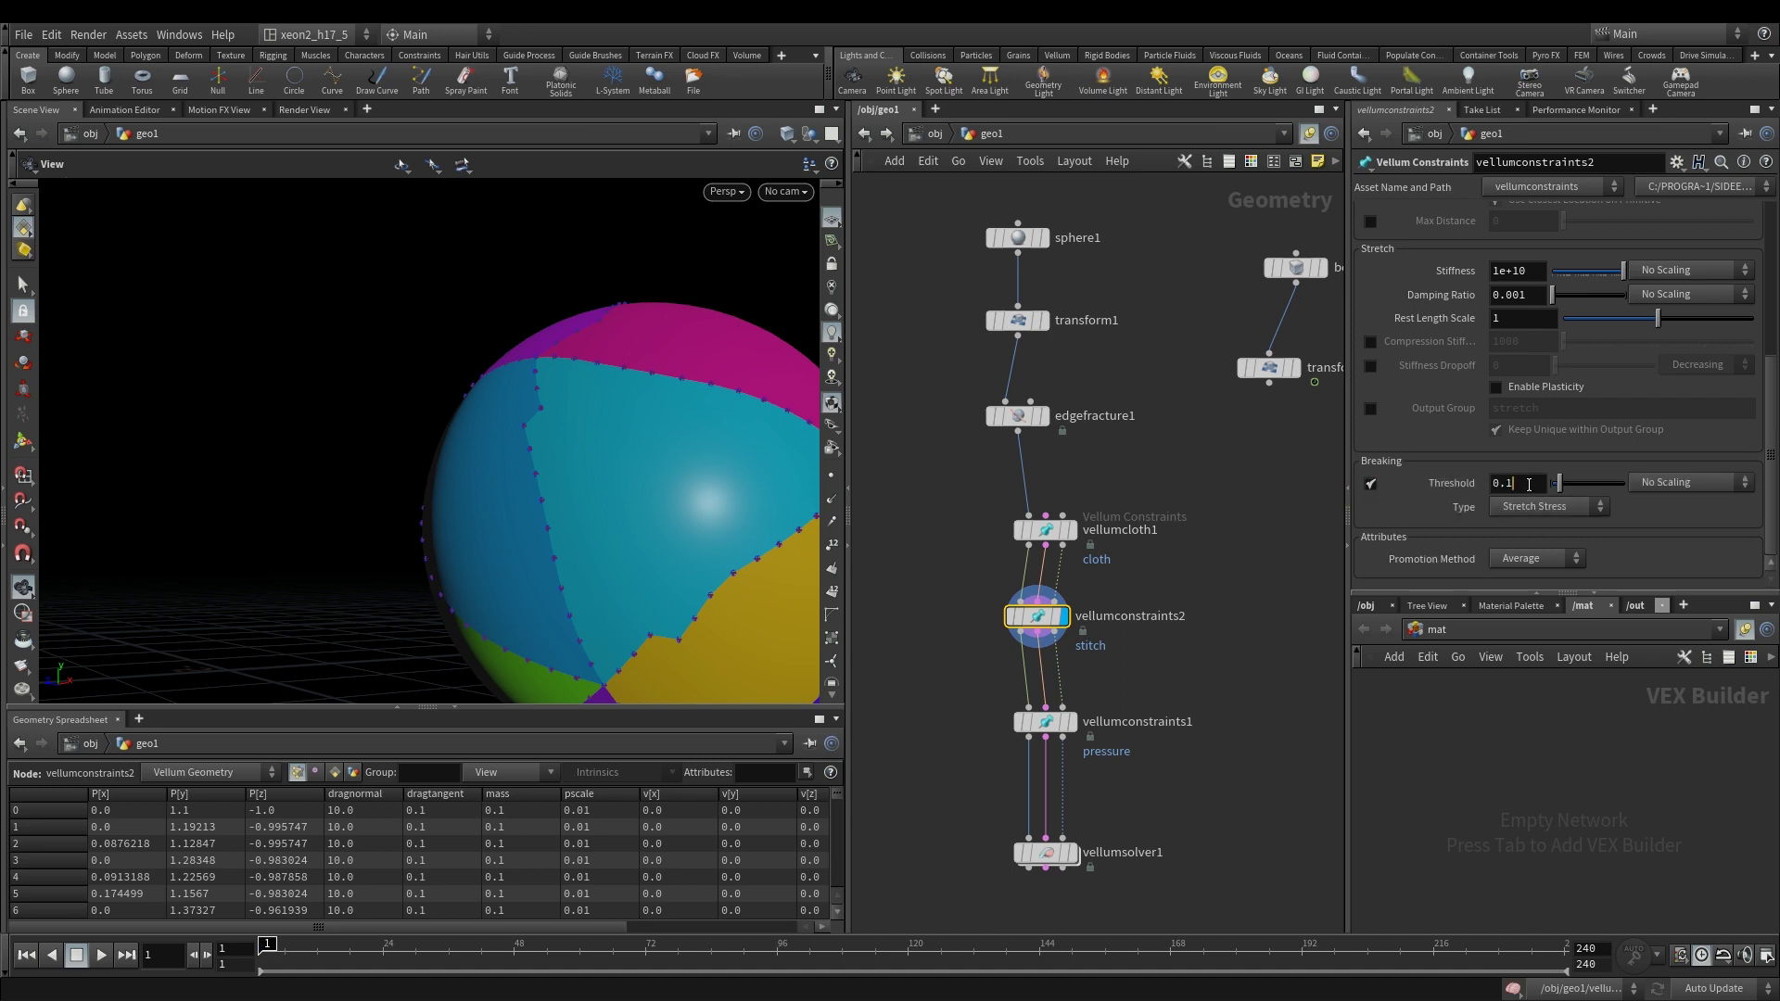
pyautogui.click(1437, 467)
pyautogui.doubleClick(1539, 487)
pyautogui.write('.5')
pyautogui.press('BackSpace')
pyautogui.press('BackSpace')
pyautogui.write('1')
pyautogui.press('Return')
pyautogui.scroll(5, 1438, 456)
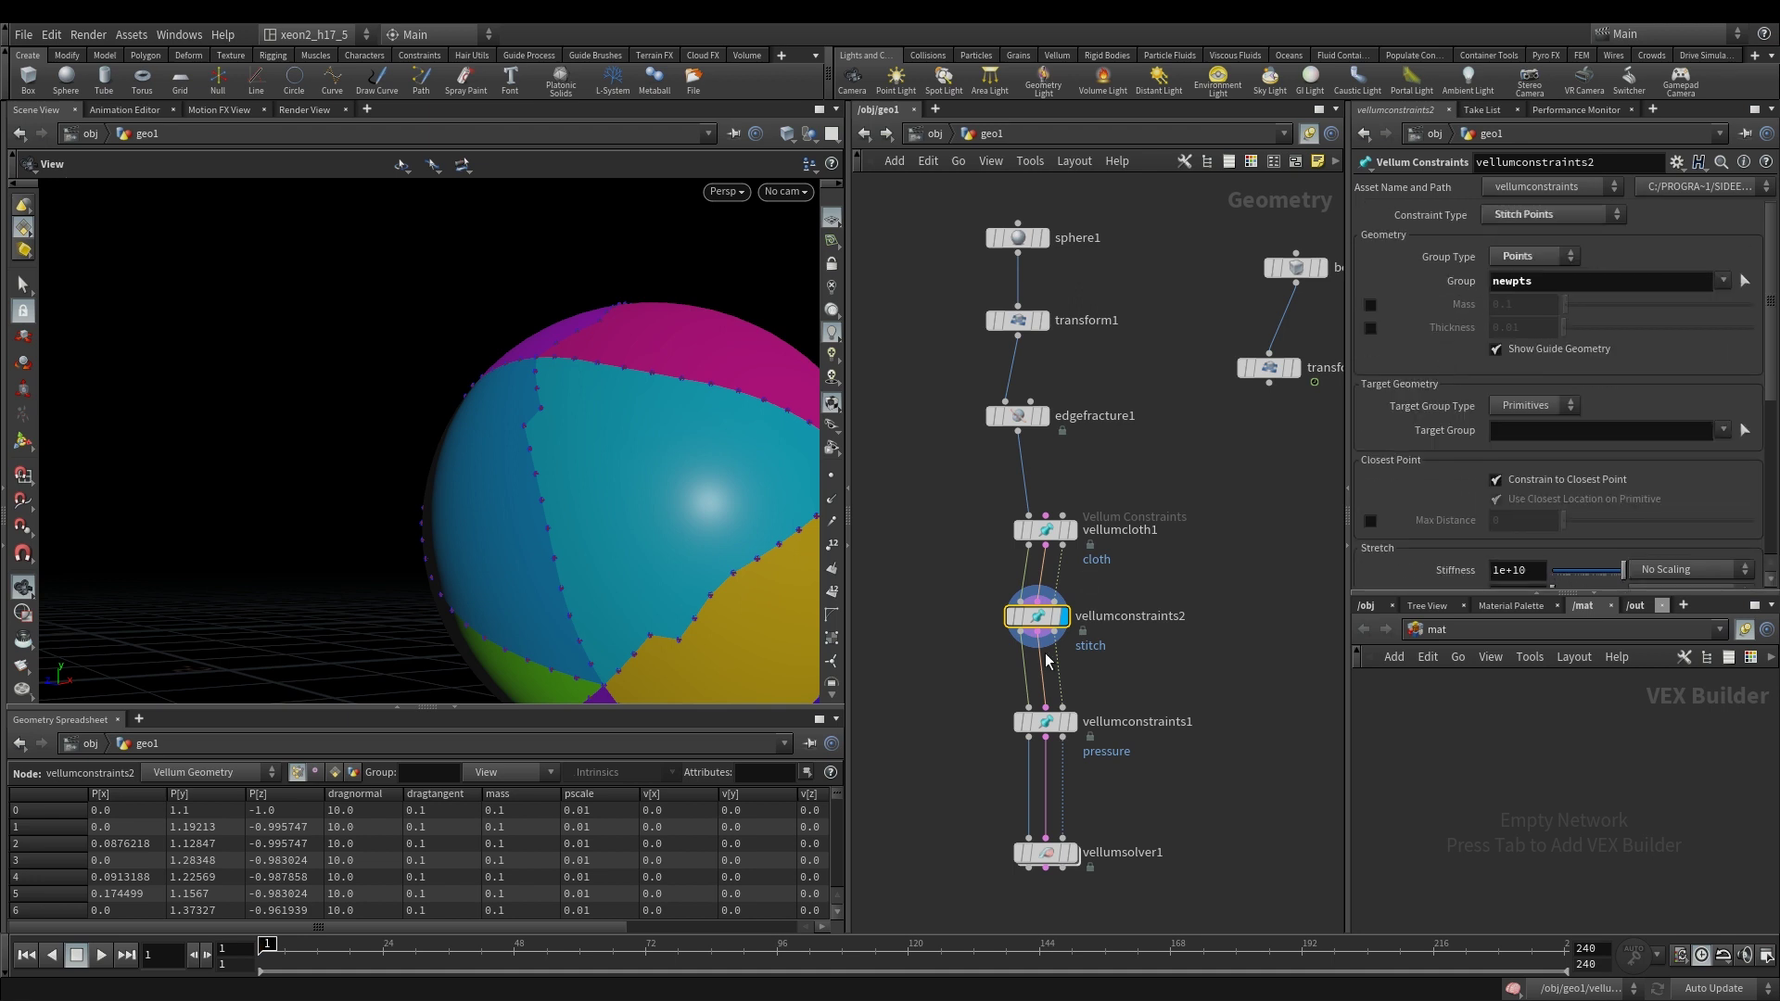
# Step: Display the pressure constraint vellumconstraints1 and review its stretch and output group settings
pyautogui.click(1073, 722)
pyautogui.moveTo(947, 701); pyautogui.dragTo(1101, 739)
pyautogui.scroll(-4, 1501, 329)
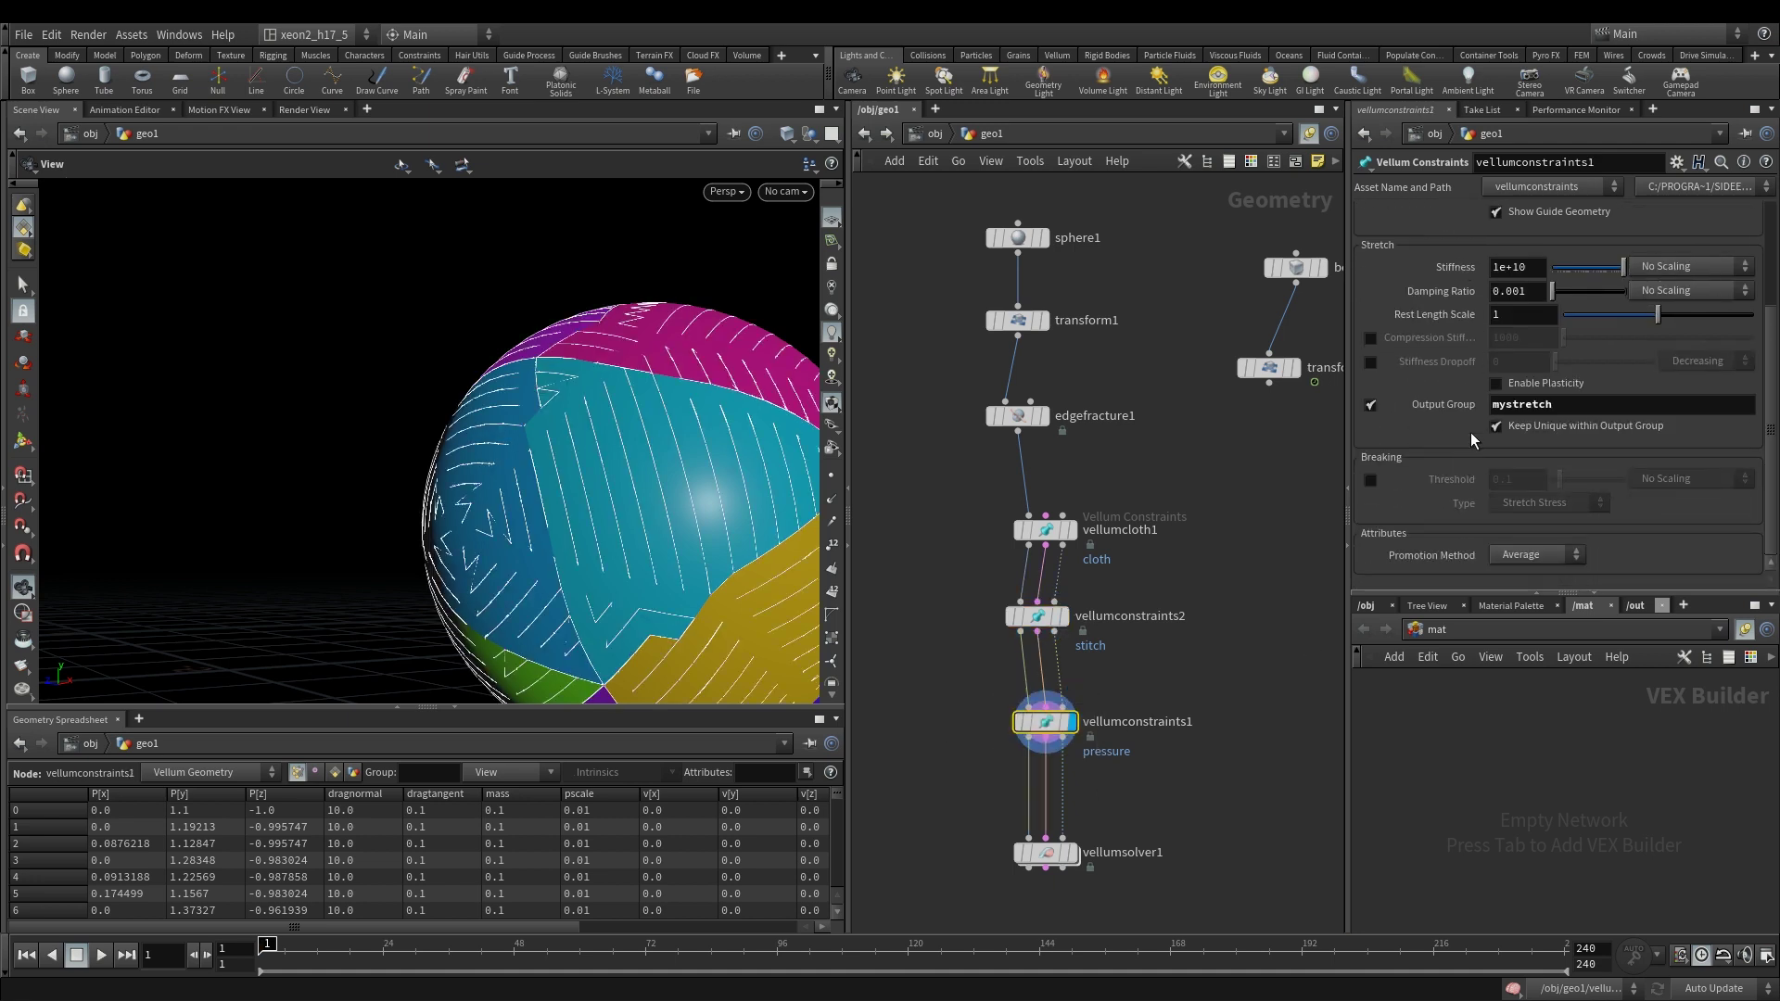
# Step: Display vellumsolver1, review the mystretch constraint property in its forces network, and return to the geo1 level
pyautogui.click(1072, 851)
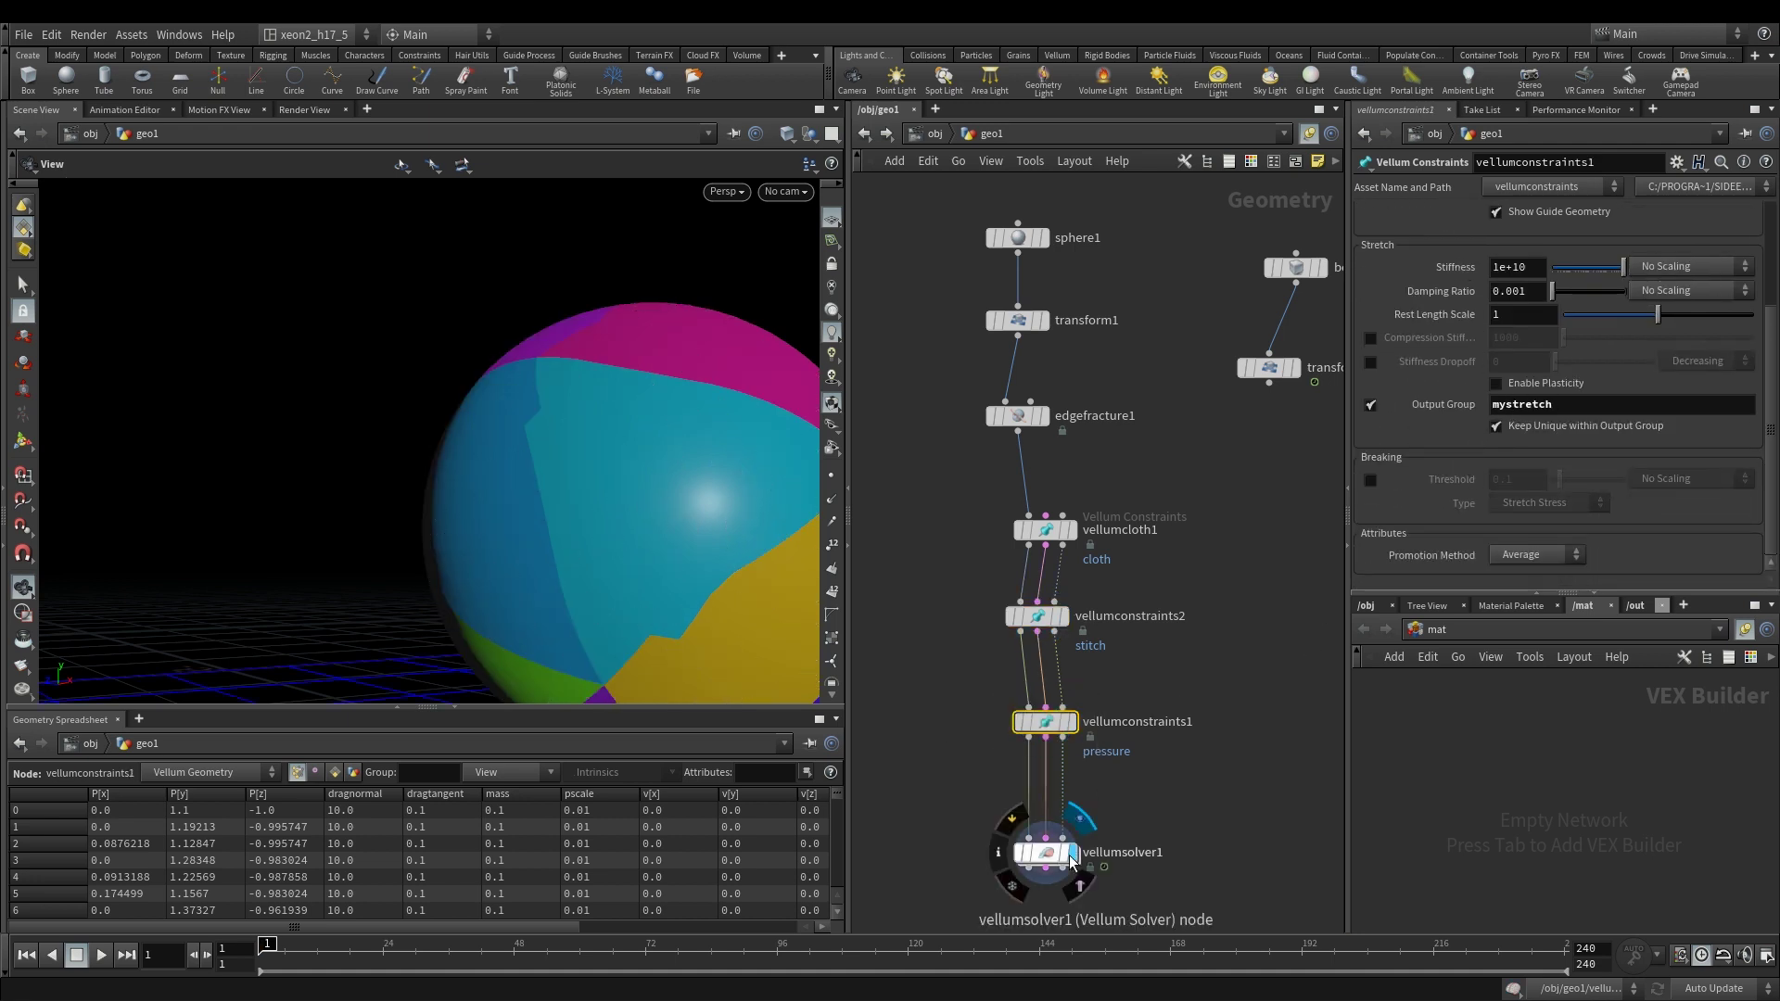
pyautogui.doubleClick(1046, 853)
pyautogui.moveTo(947, 608); pyautogui.dragTo(1054, 613)
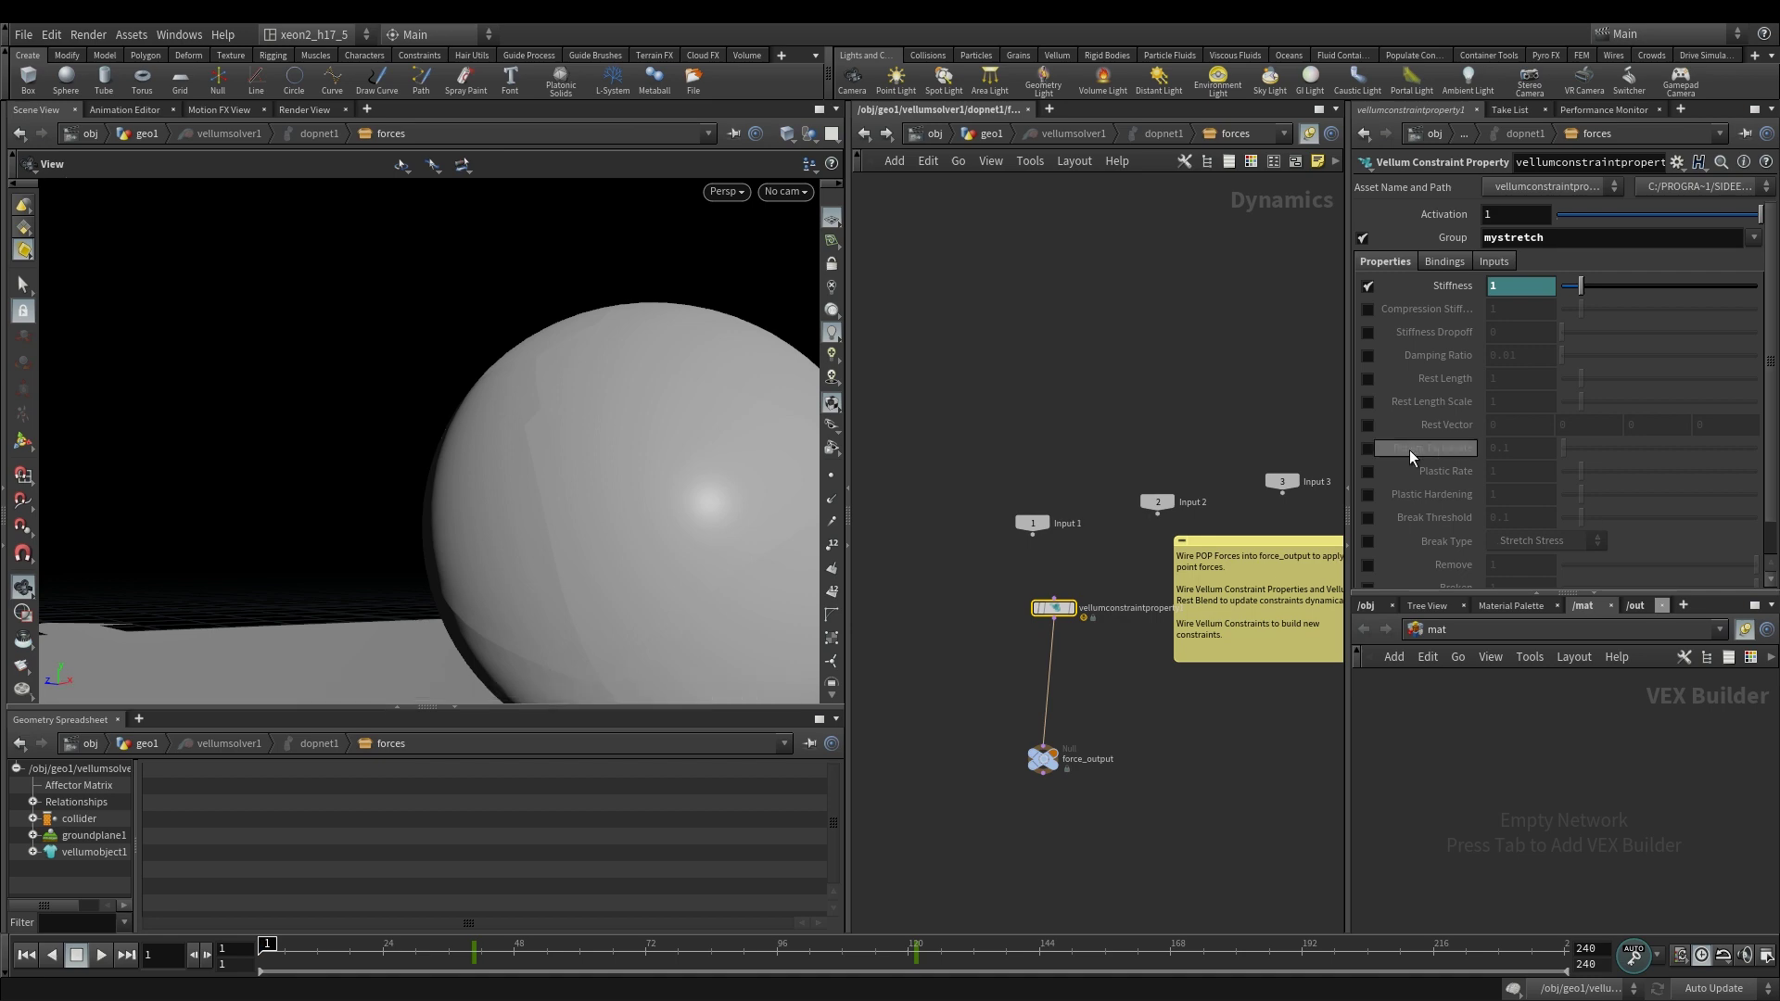
pyautogui.moveTo(538, 356); pyautogui.dragTo(340, 395, button='middle')
pyautogui.moveTo(341, 394); pyautogui.dragTo(370, 448, button='right')
pyautogui.moveTo(536, 388); pyautogui.dragTo(596, 385)
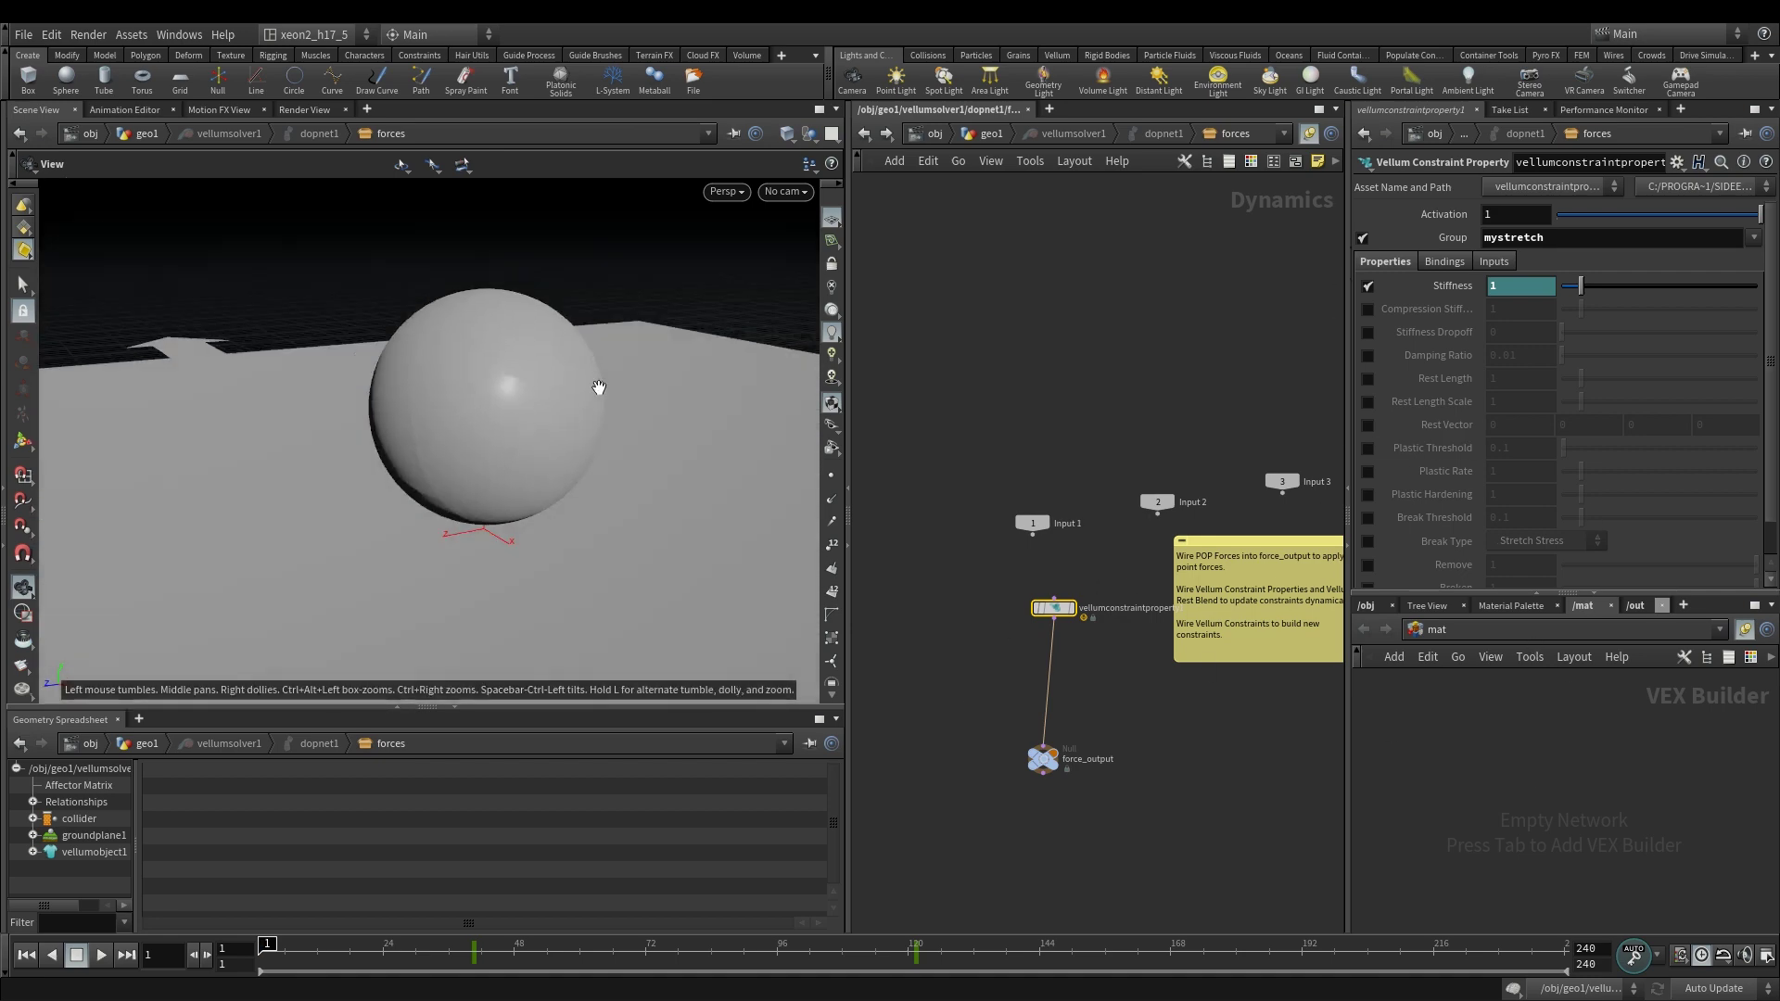
pyautogui.click(1005, 132)
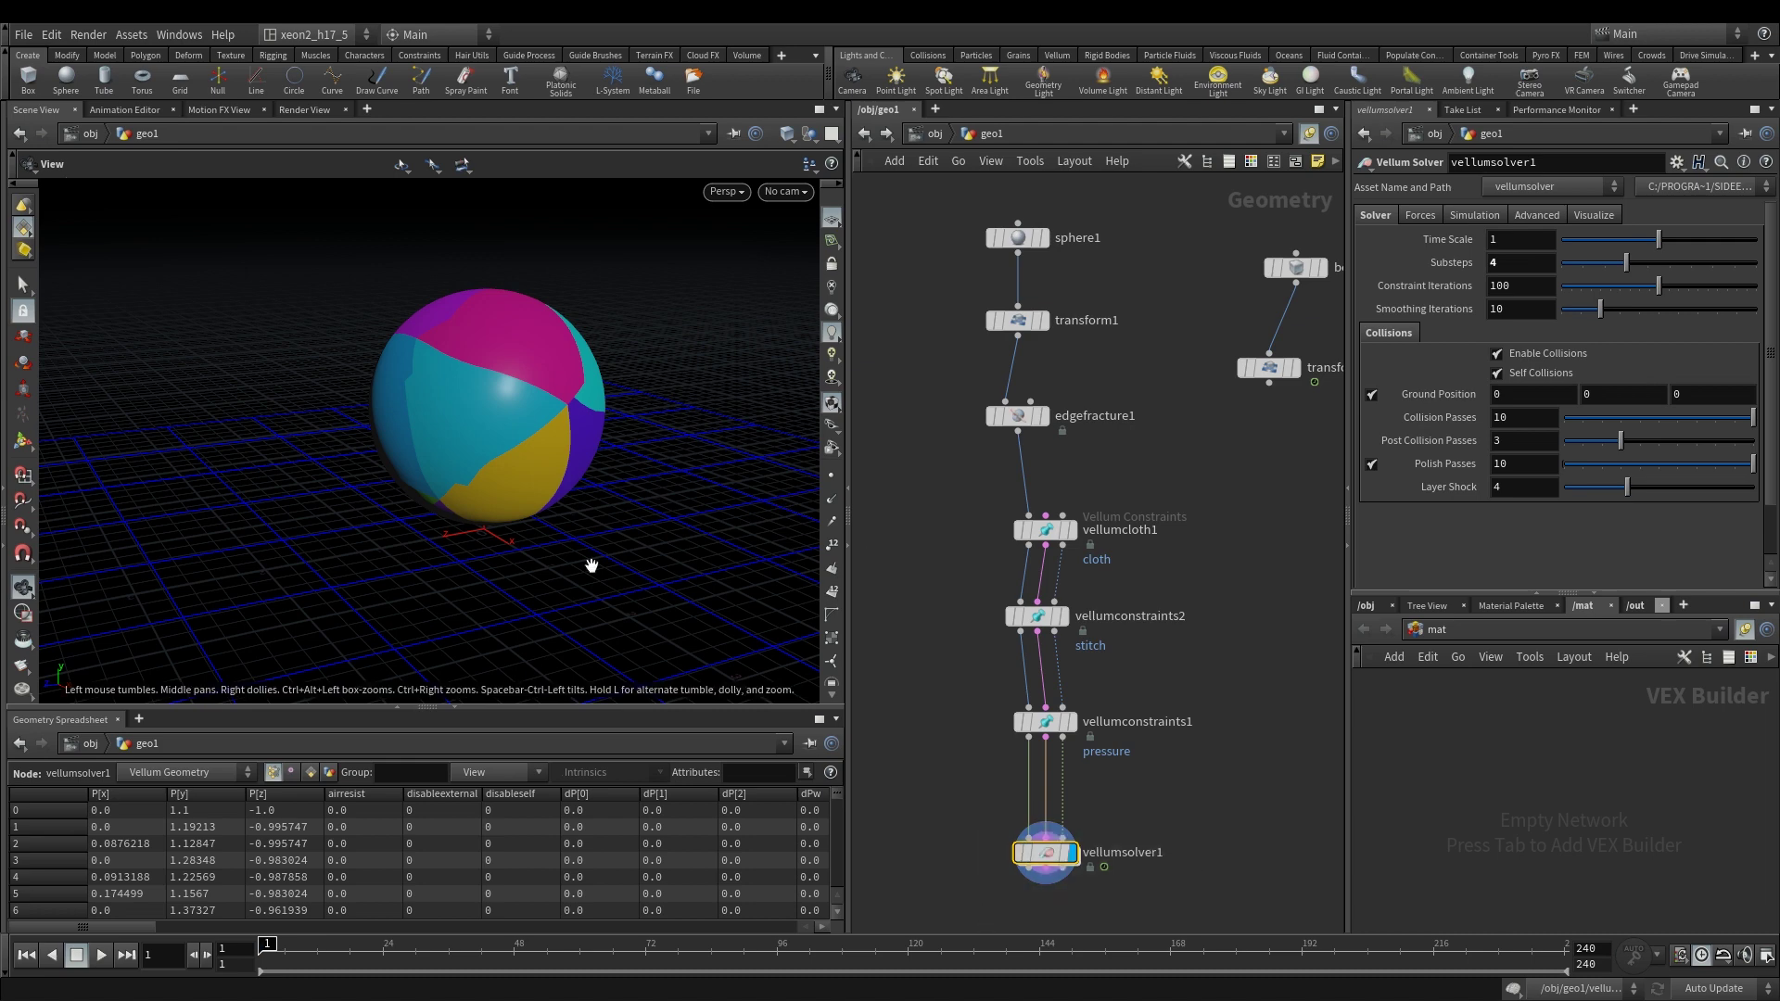
# Step: Play the vellumsolver1 simulation past frame 60, examine the inflating fractured sphere from several angles, and rewind to frame 1
pyautogui.press('Up')
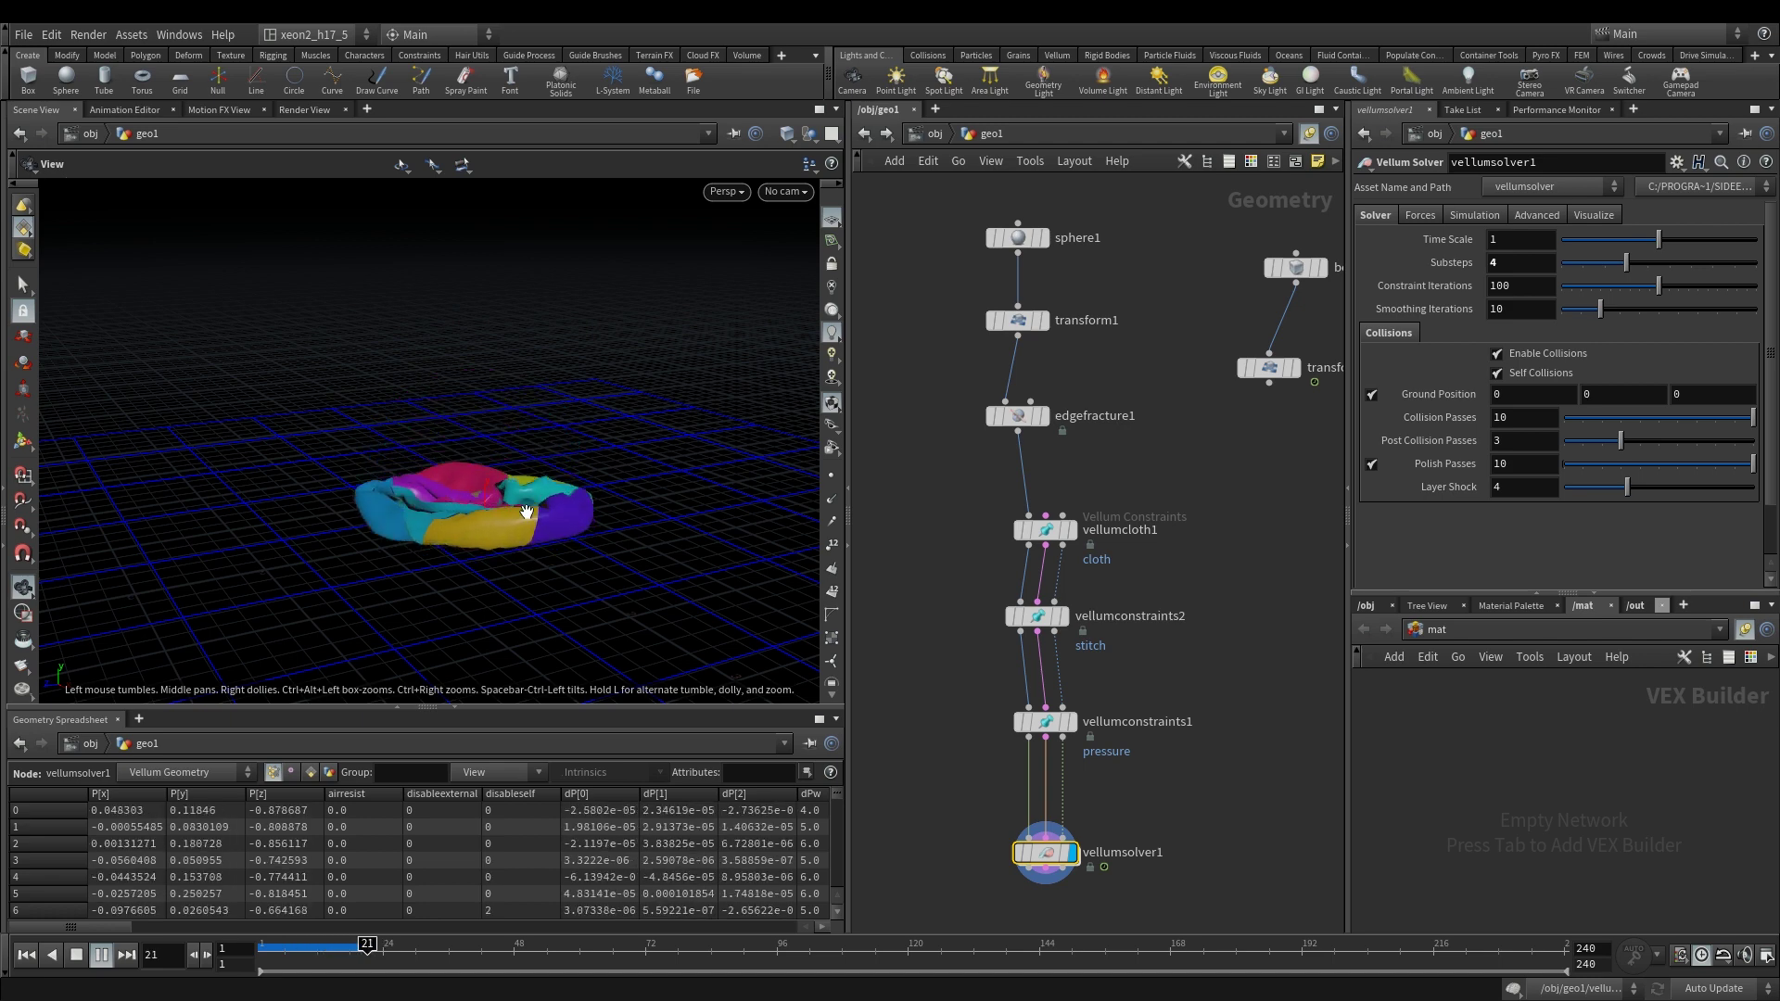
pyautogui.moveTo(543, 539); pyautogui.dragTo(509, 565)
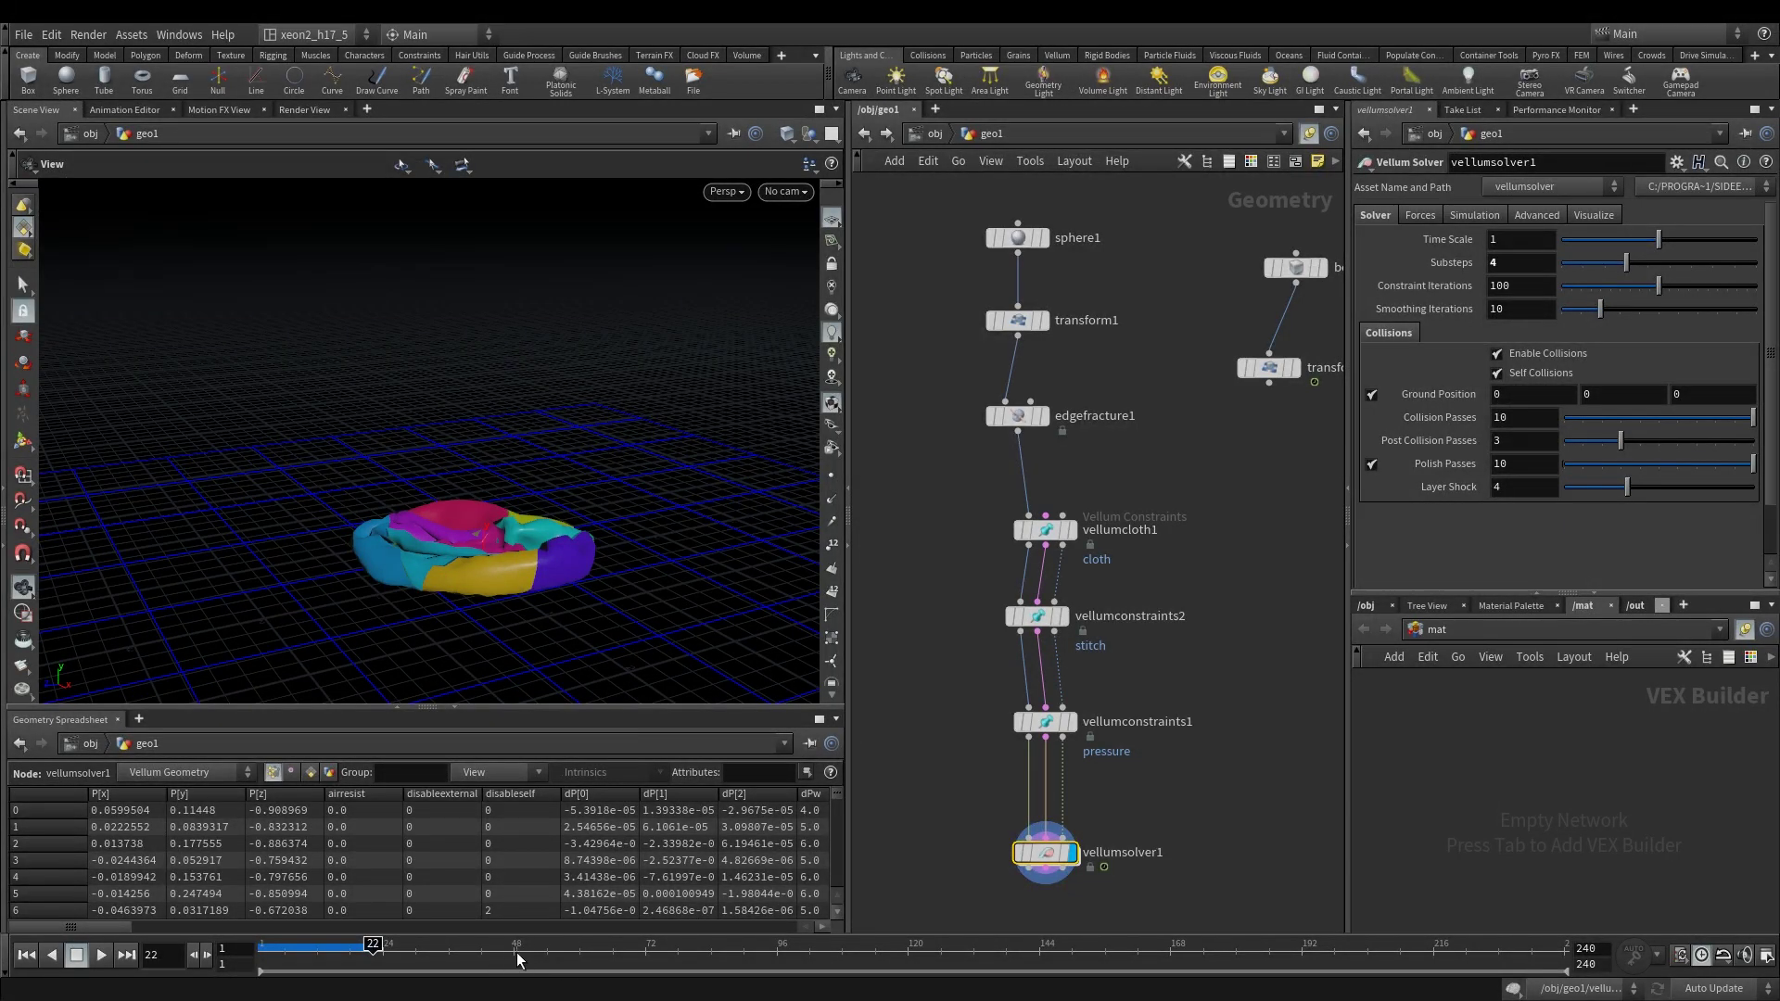
pyautogui.moveTo(486, 538); pyautogui.dragTo(480, 452)
pyautogui.press('Up')
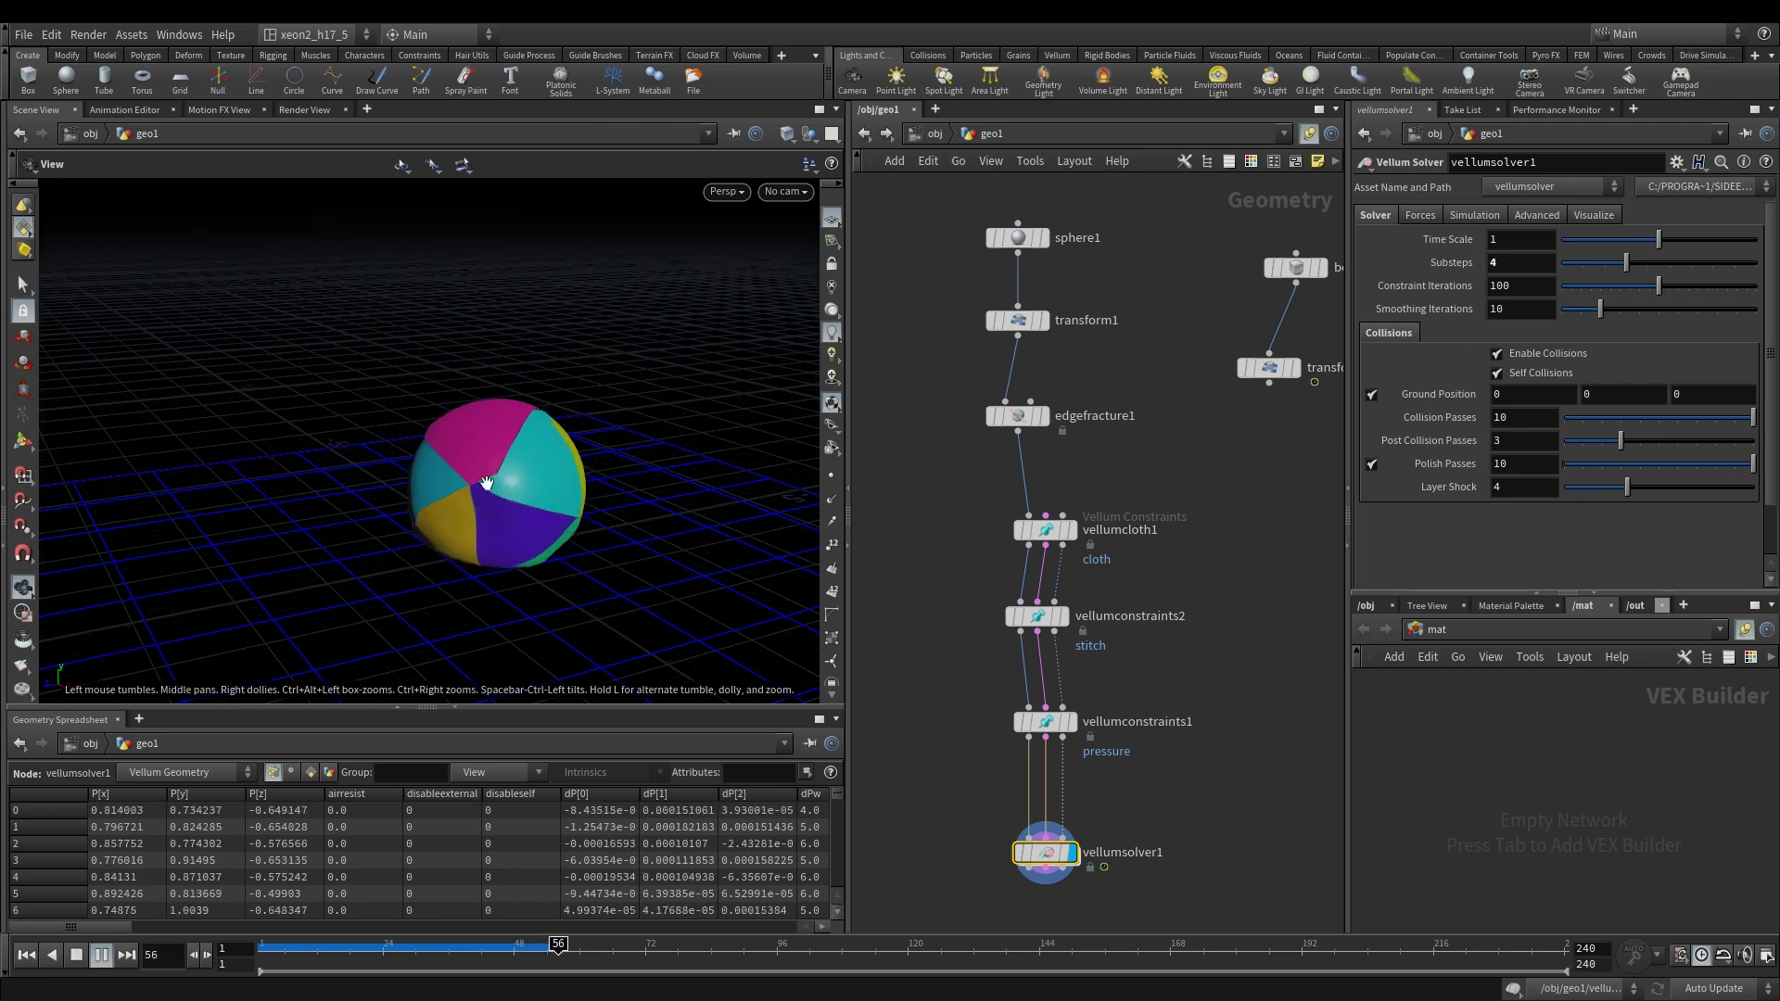
pyautogui.moveTo(486, 483); pyautogui.dragTo(596, 448)
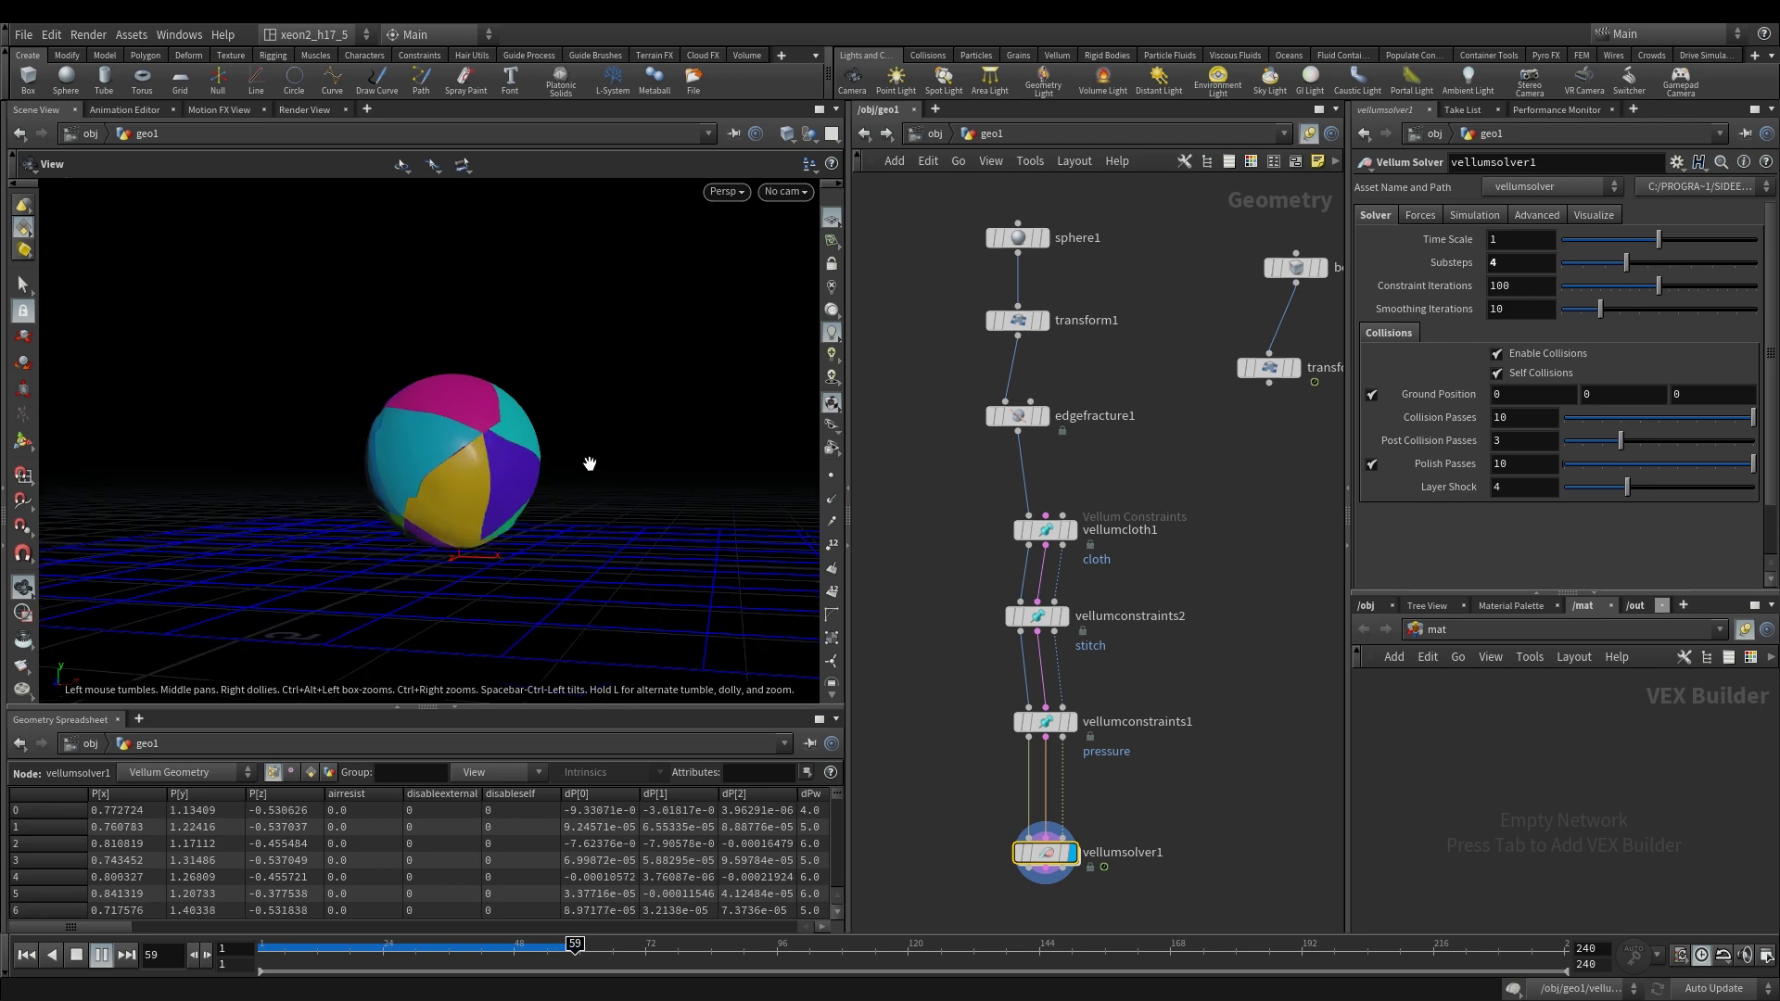
pyautogui.press('Escape')
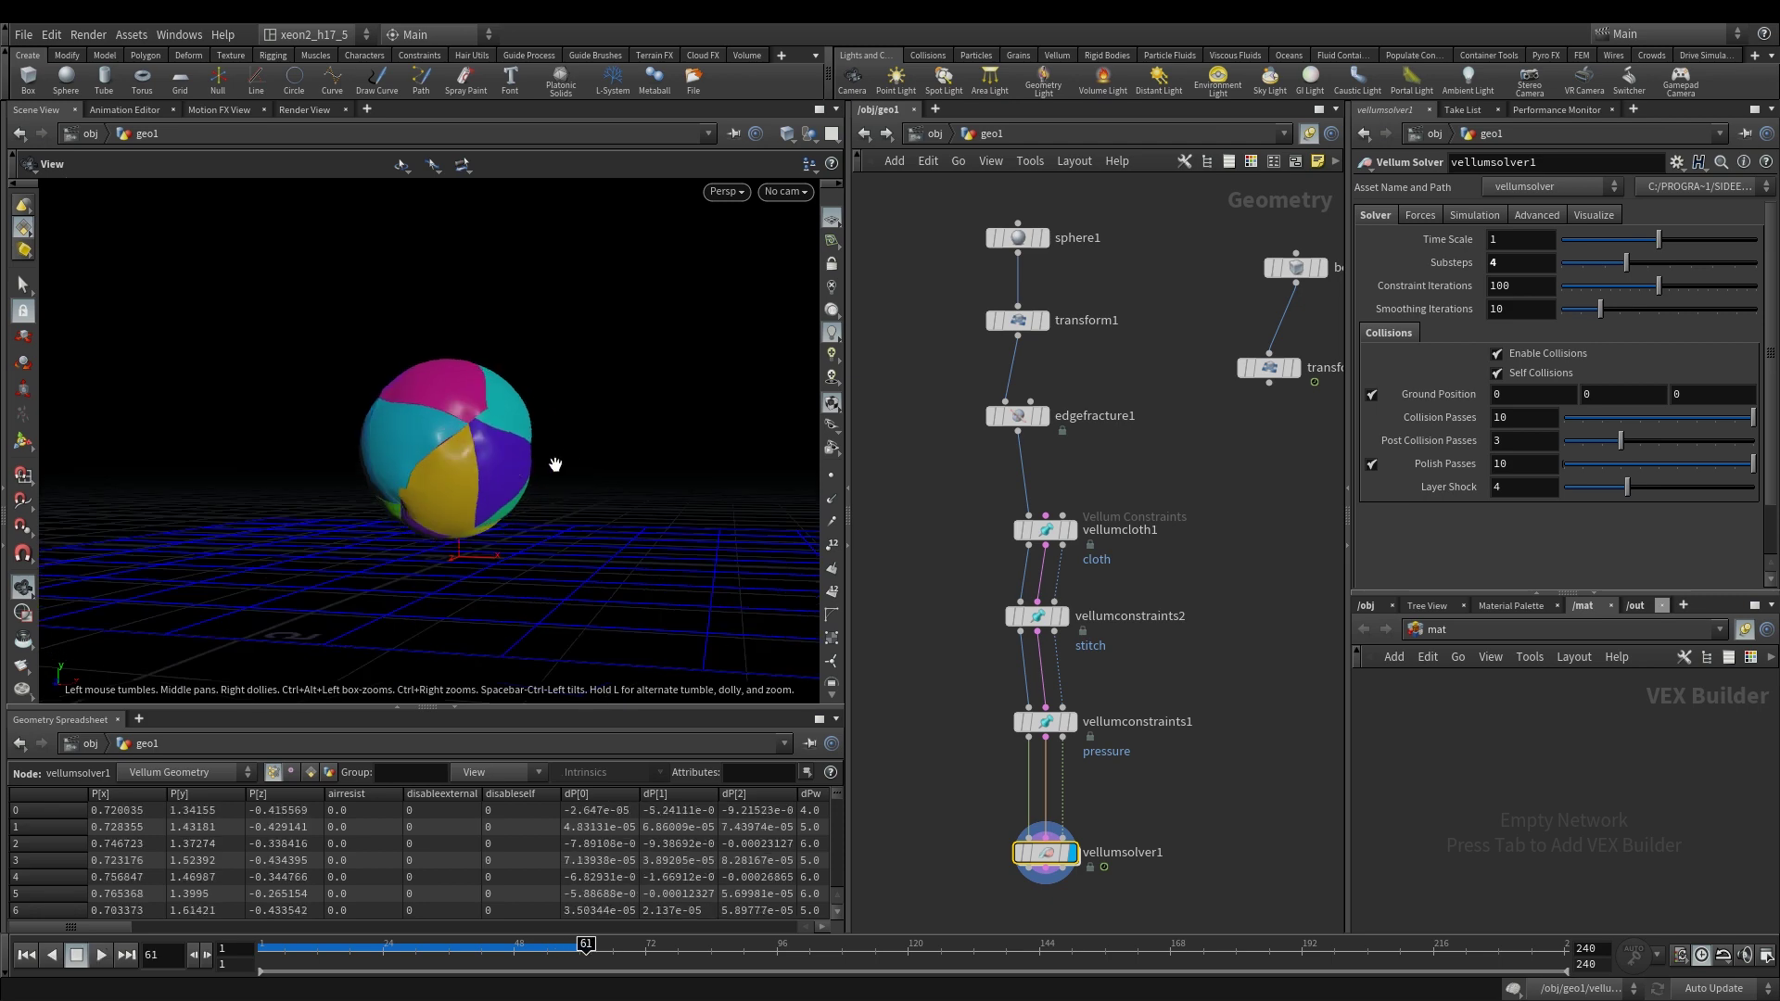
pyautogui.hotkey('ctrl', 'Up')
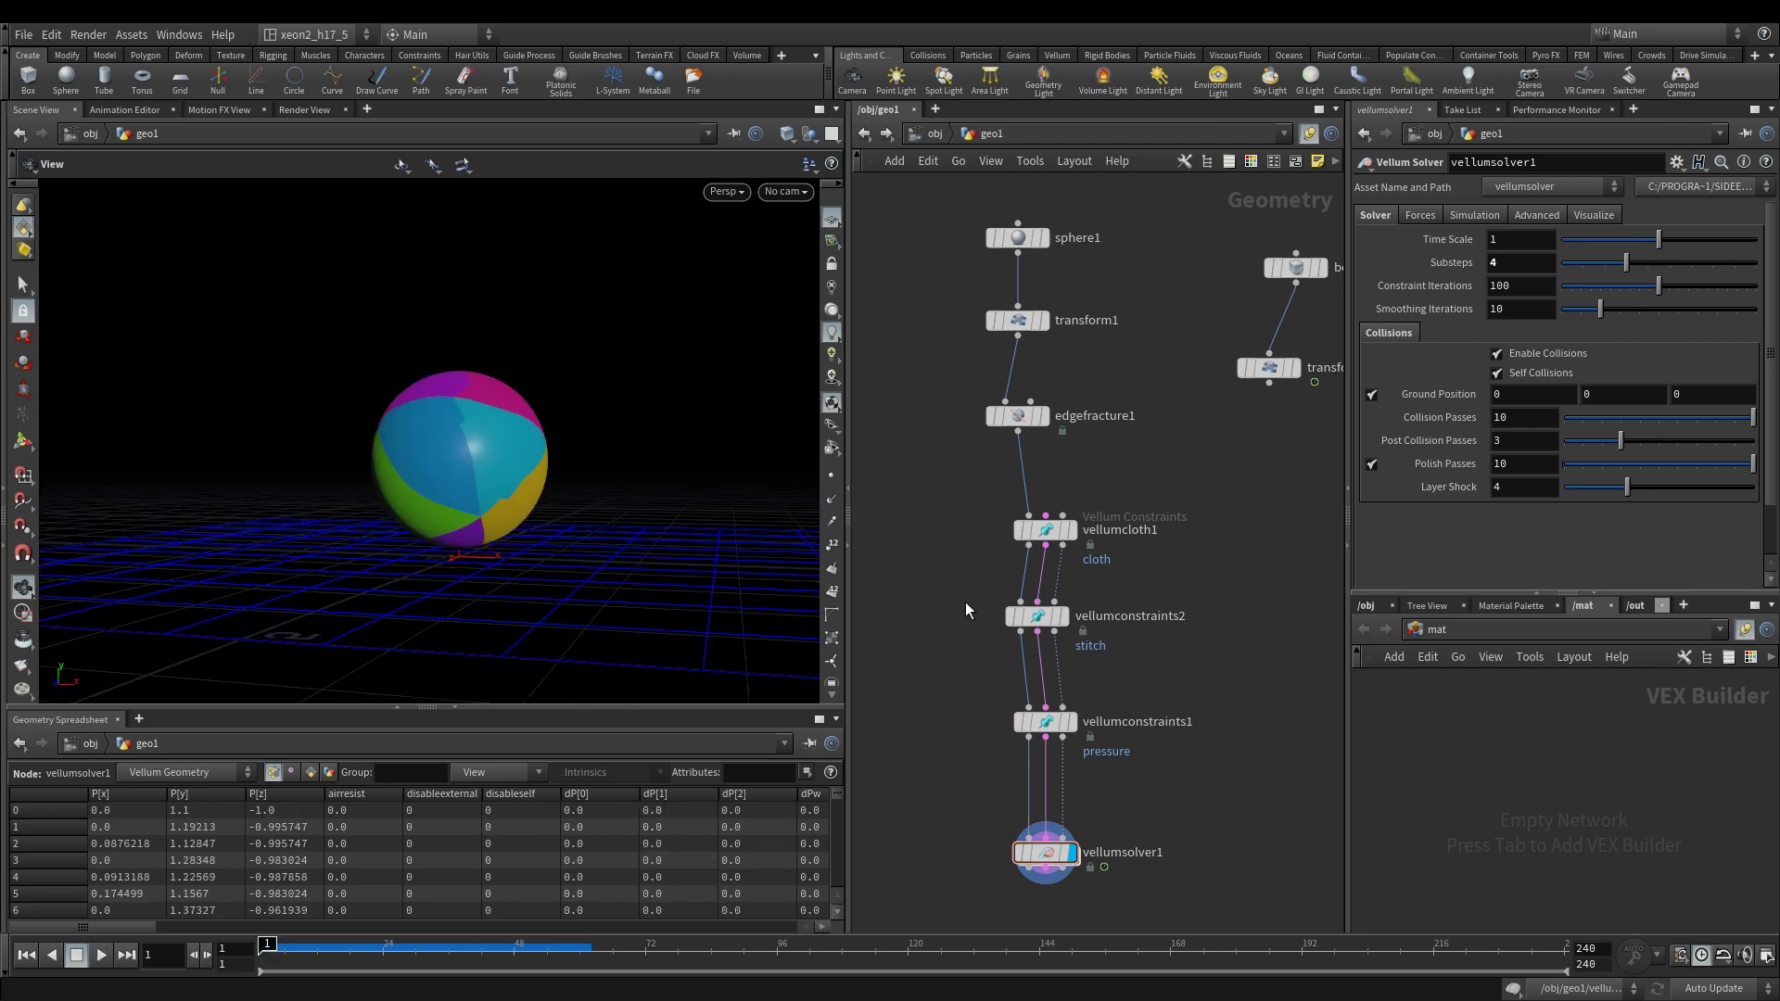
# Step: Set the breaking threshold of the stitch constraint vellumconstraints2 to 0.1
pyautogui.click(1036, 615)
pyautogui.click(1525, 482)
pyautogui.write('.1')
pyautogui.press('Return')
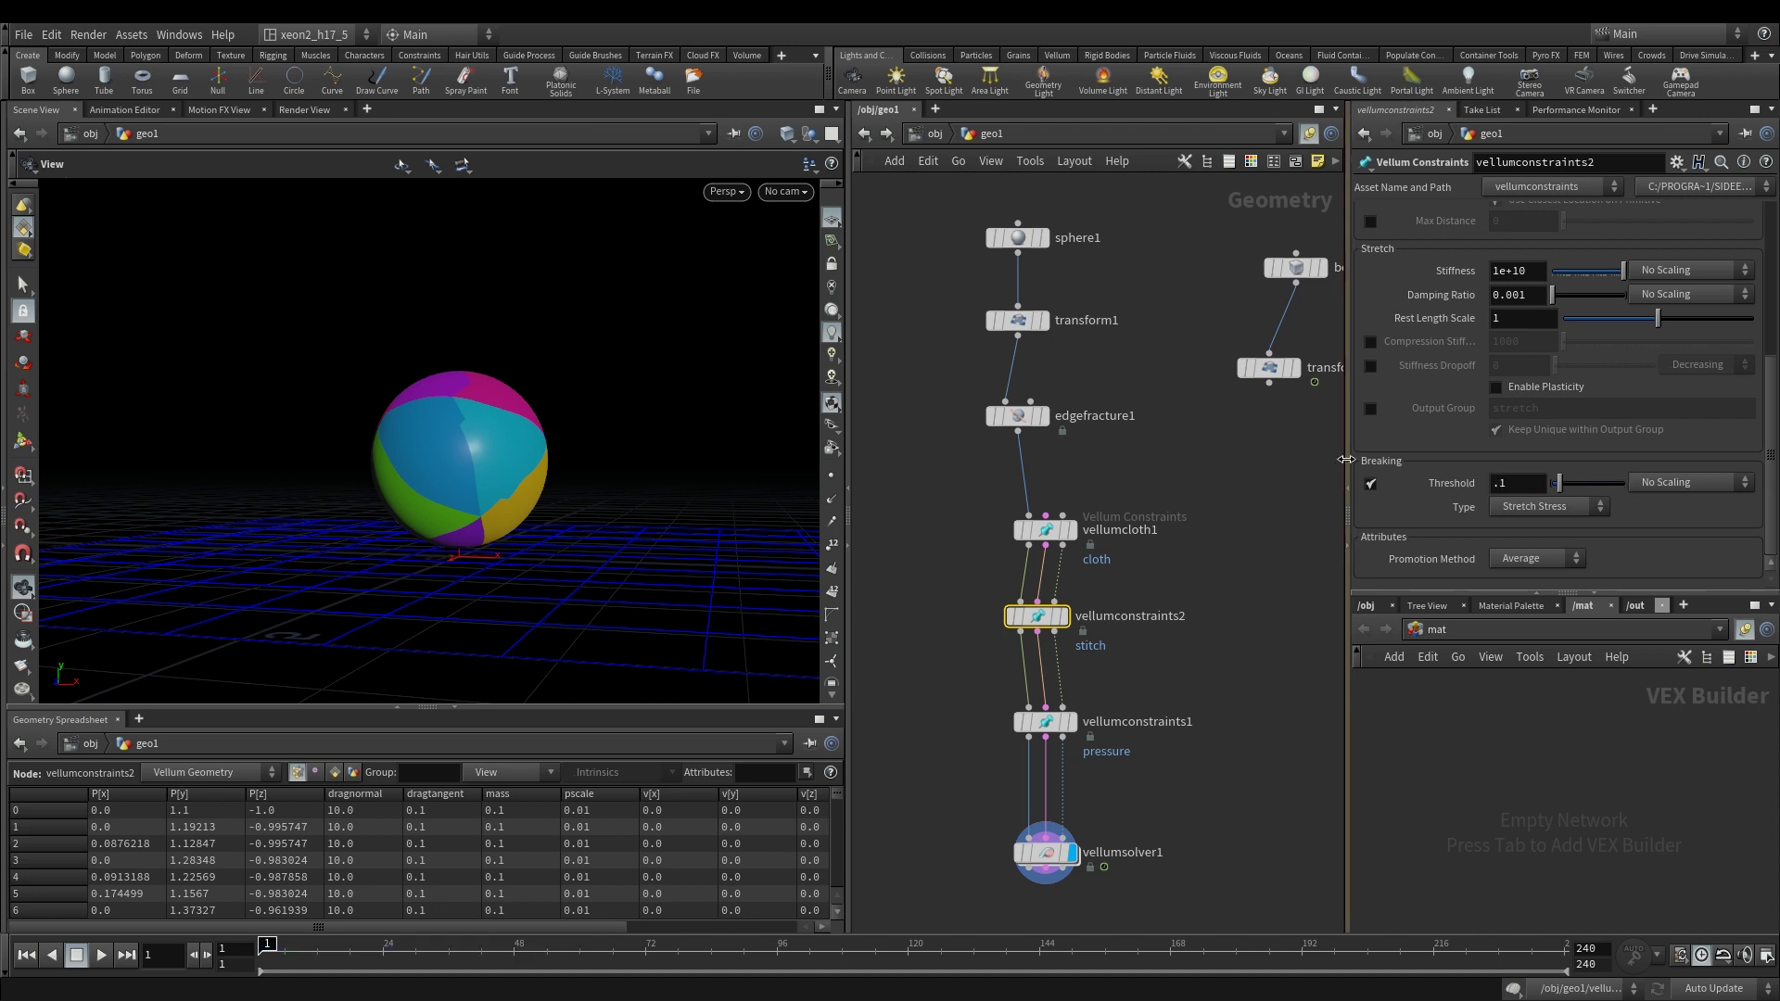
# Step: Play the vellumsolver1 simulation to about frame 50 to check the seams, and rewind to the first frame
pyautogui.click(1064, 852)
pyautogui.press('Up')
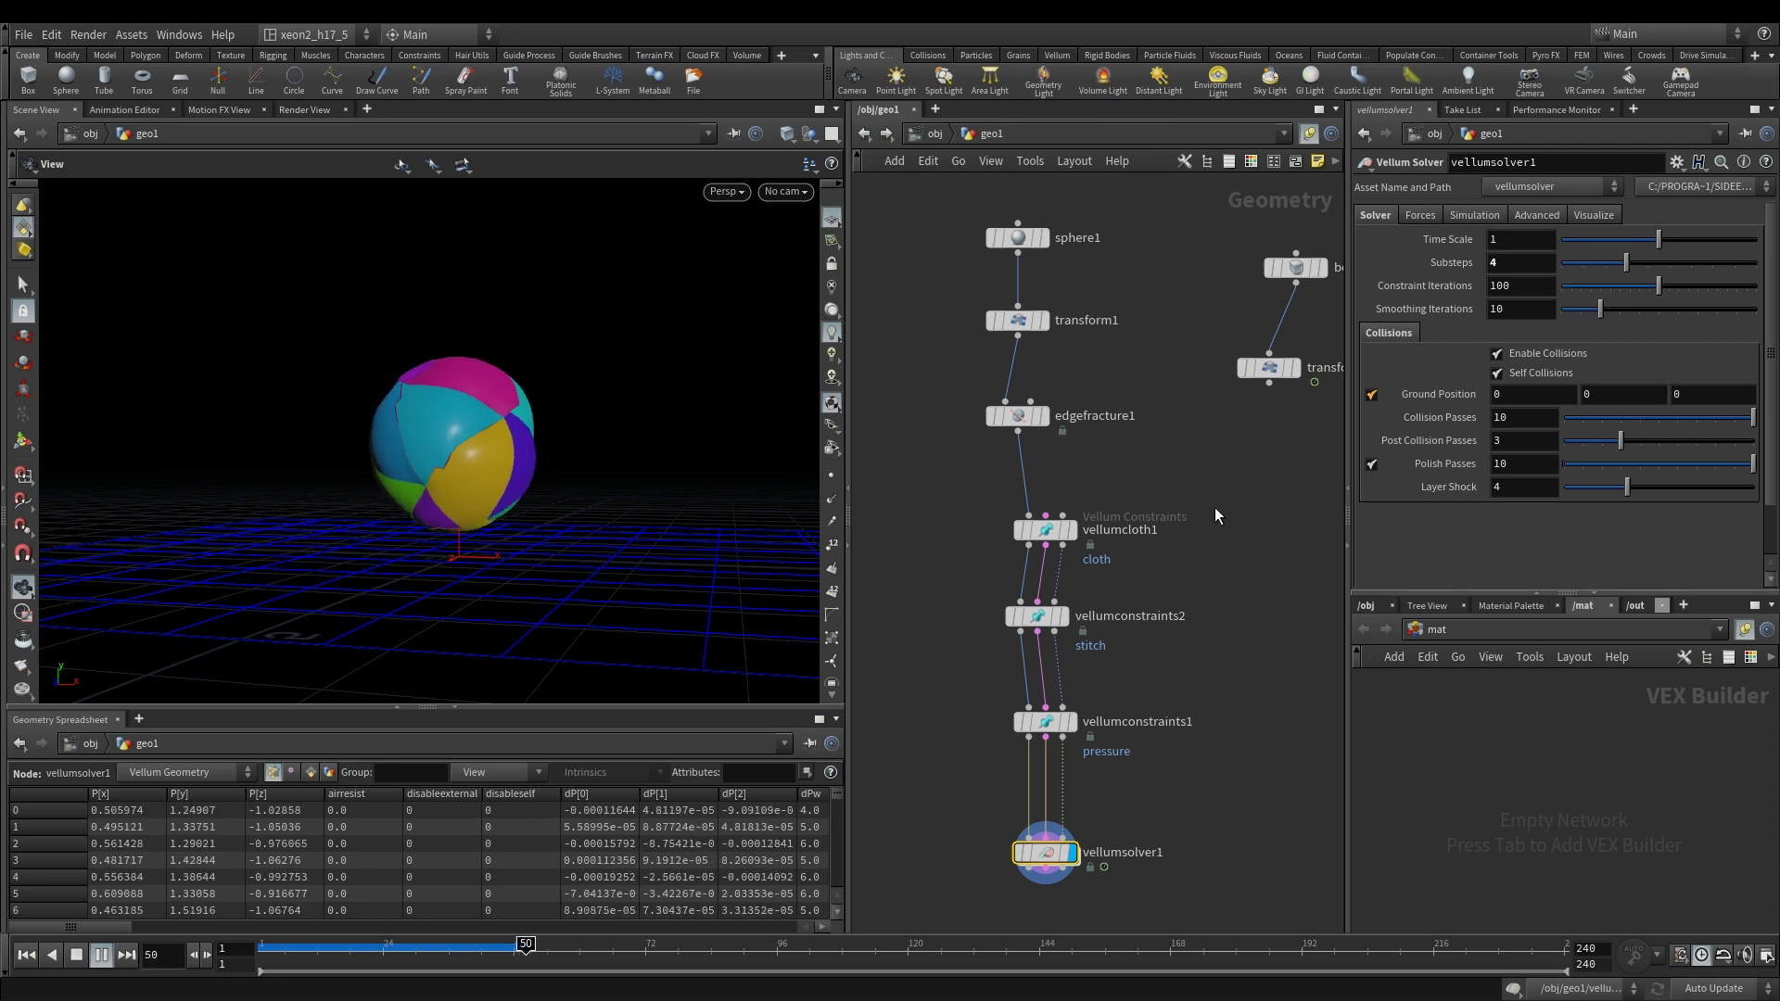
pyautogui.hotkey('ctrl', 'Up')
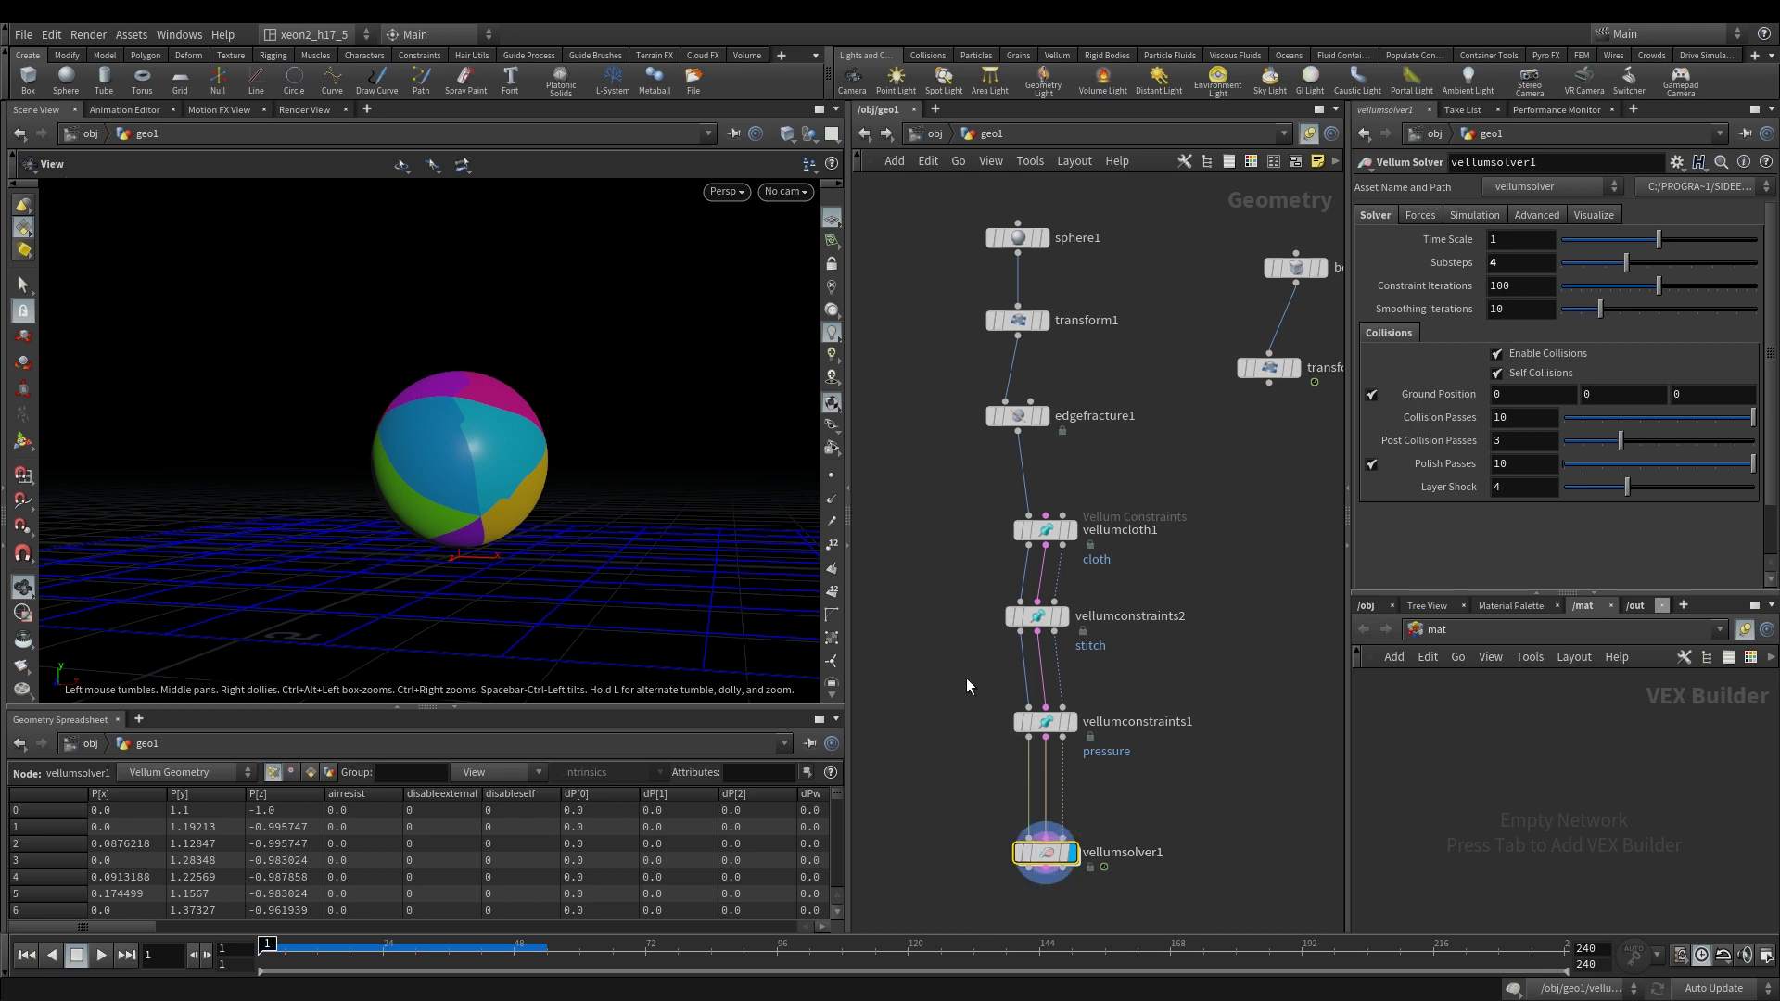
# Step: Set the breaking threshold of the stitch constraint vellumconstraints2 to 0.05
pyautogui.click(1044, 721)
pyautogui.click(1037, 615)
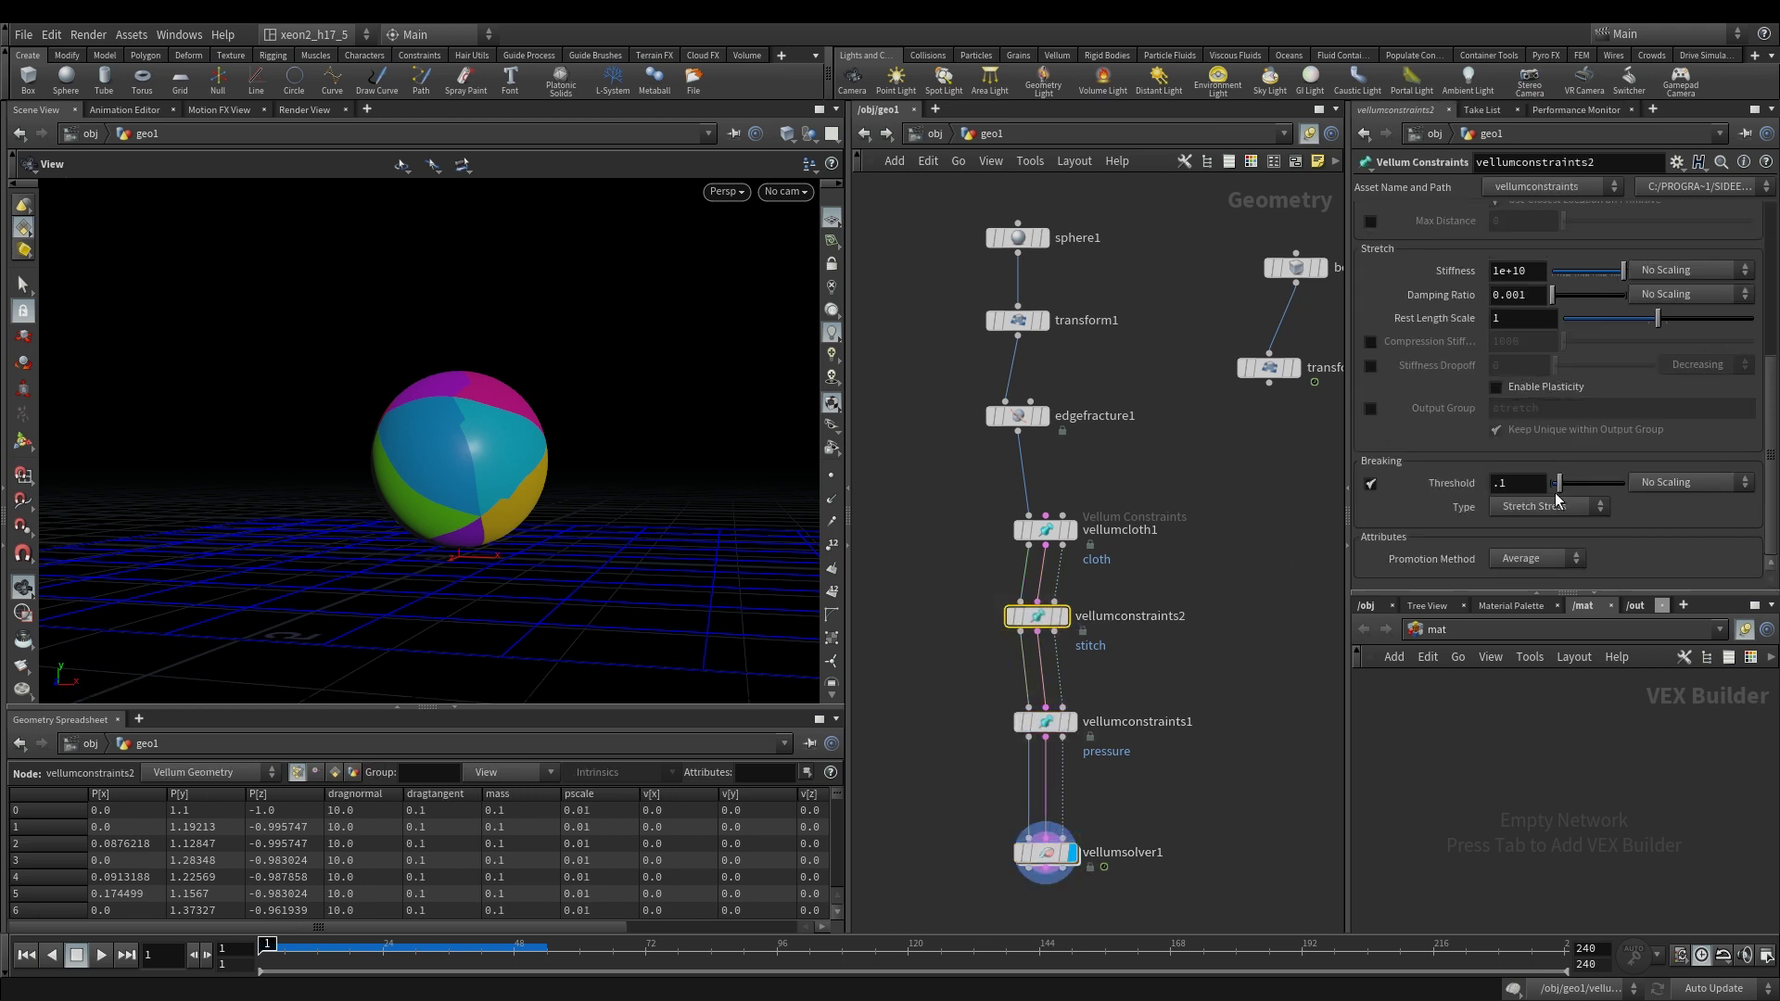
pyautogui.moveTo(1529, 486); pyautogui.dragTo(1358, 511)
pyautogui.press('Return')
pyautogui.scroll(6, 1440, 353)
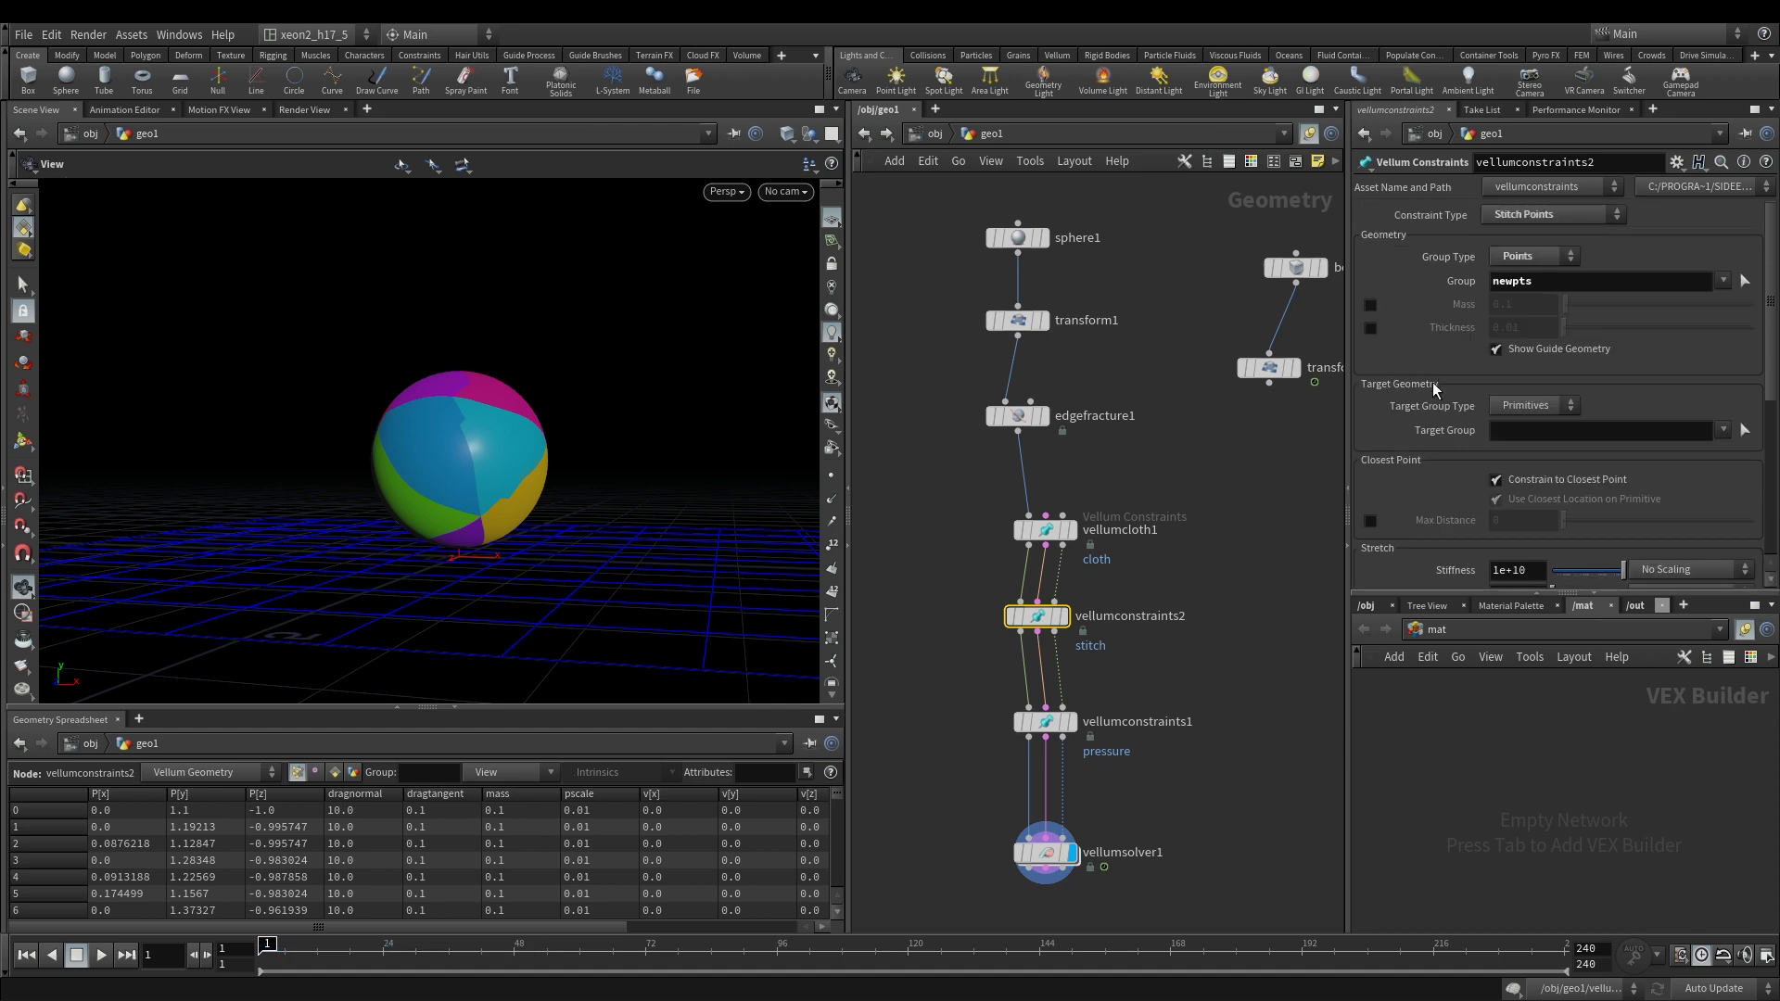
# Step: In vellumsolver1's forces network, enable Rest Length Scale on the mystretch constraint property and, with simulation disabled, keyframe it at 1 on frame 40
pyautogui.doubleClick(1039, 853)
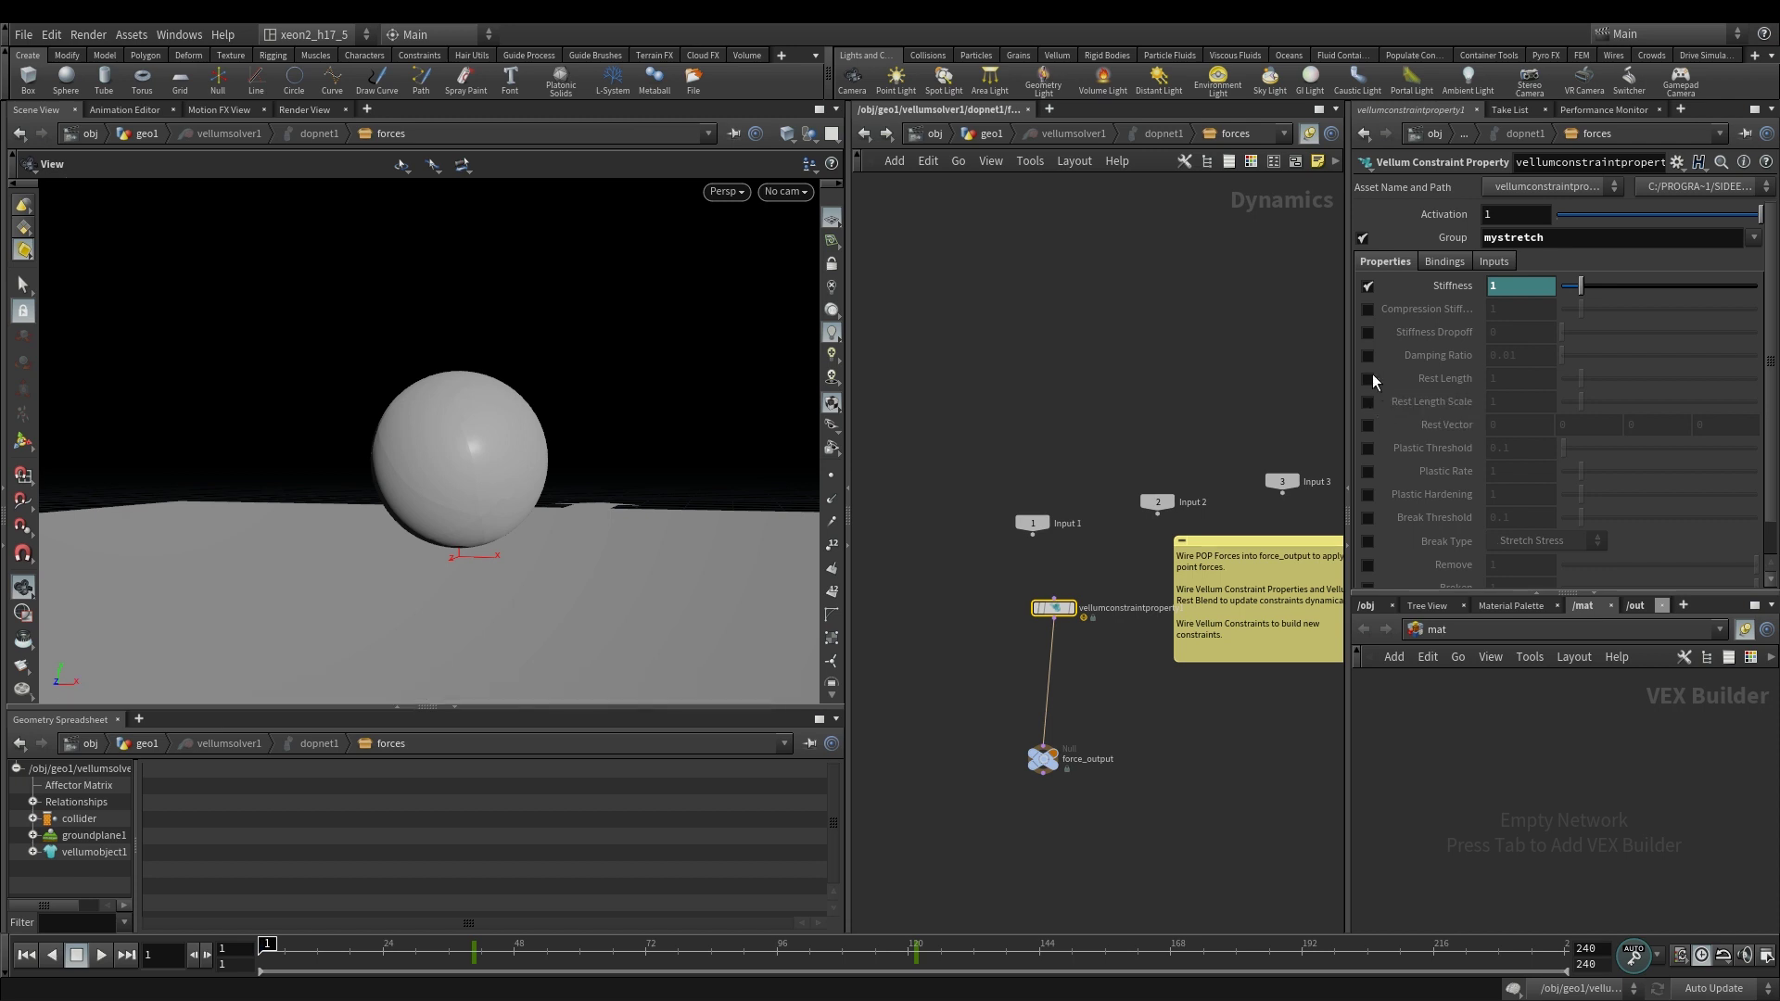
pyautogui.click(1366, 402)
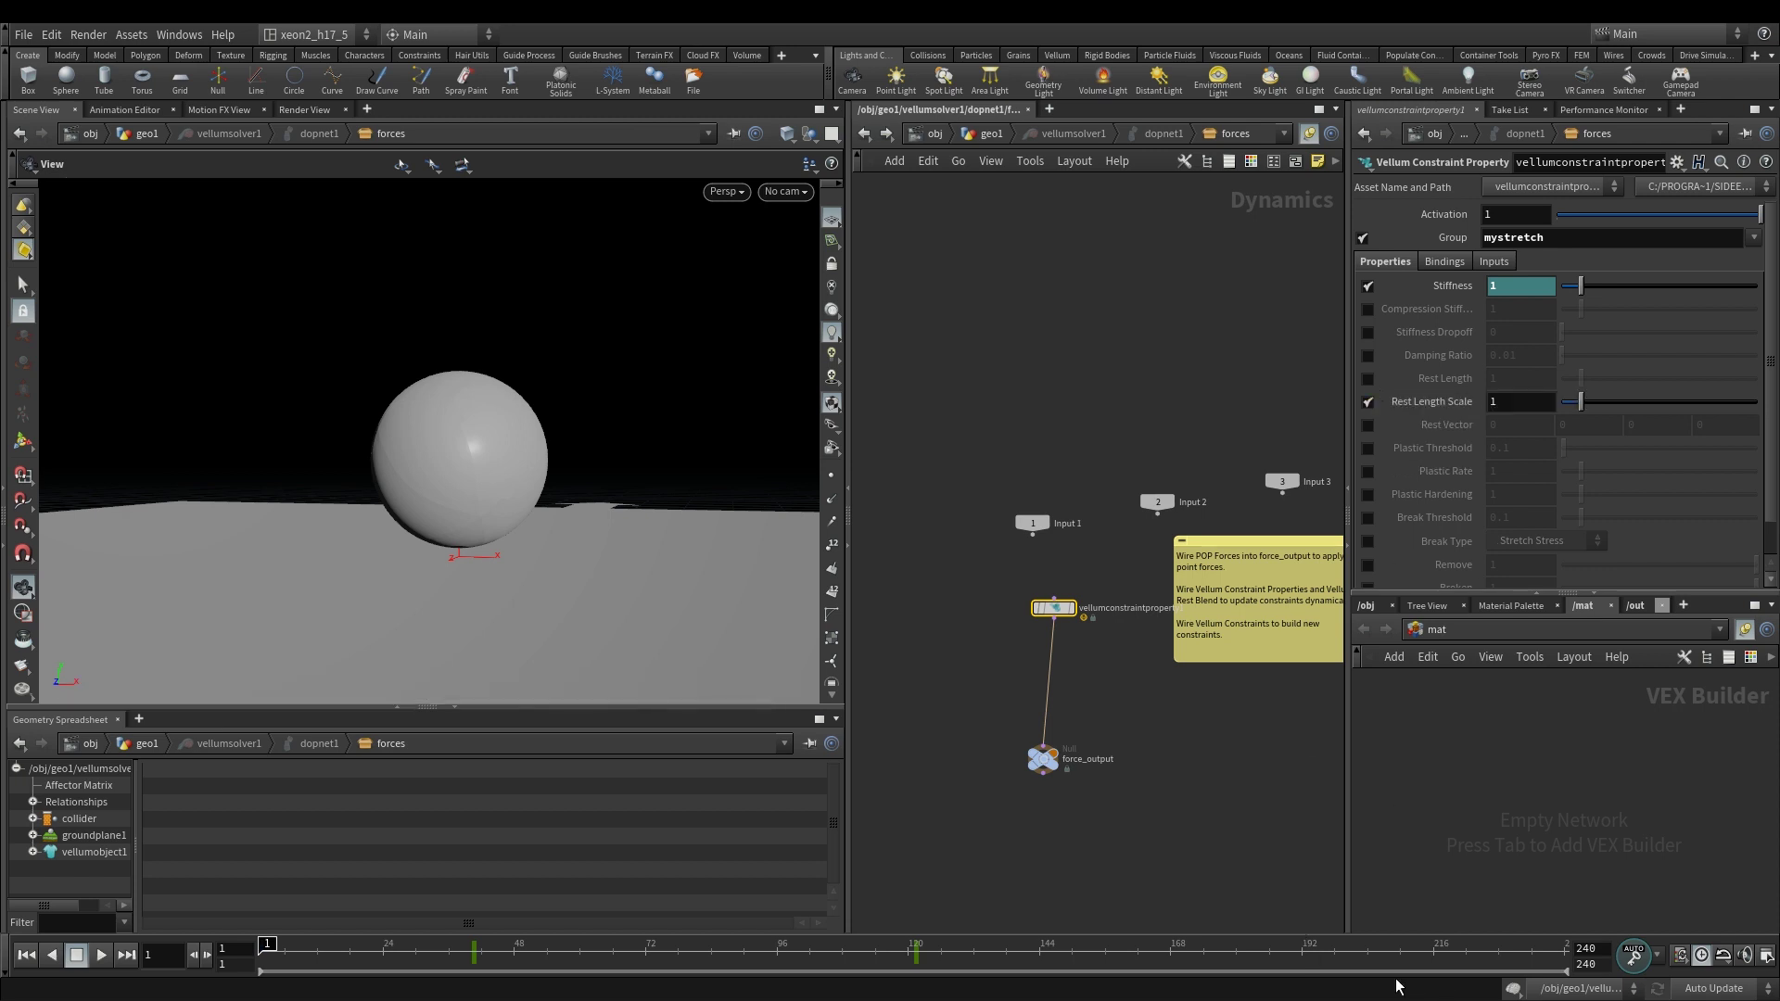
pyautogui.click(1511, 989)
pyautogui.press('Up')
pyautogui.keyDown('alt'); pyautogui.click(1448, 403); pyautogui.keyUp('alt')
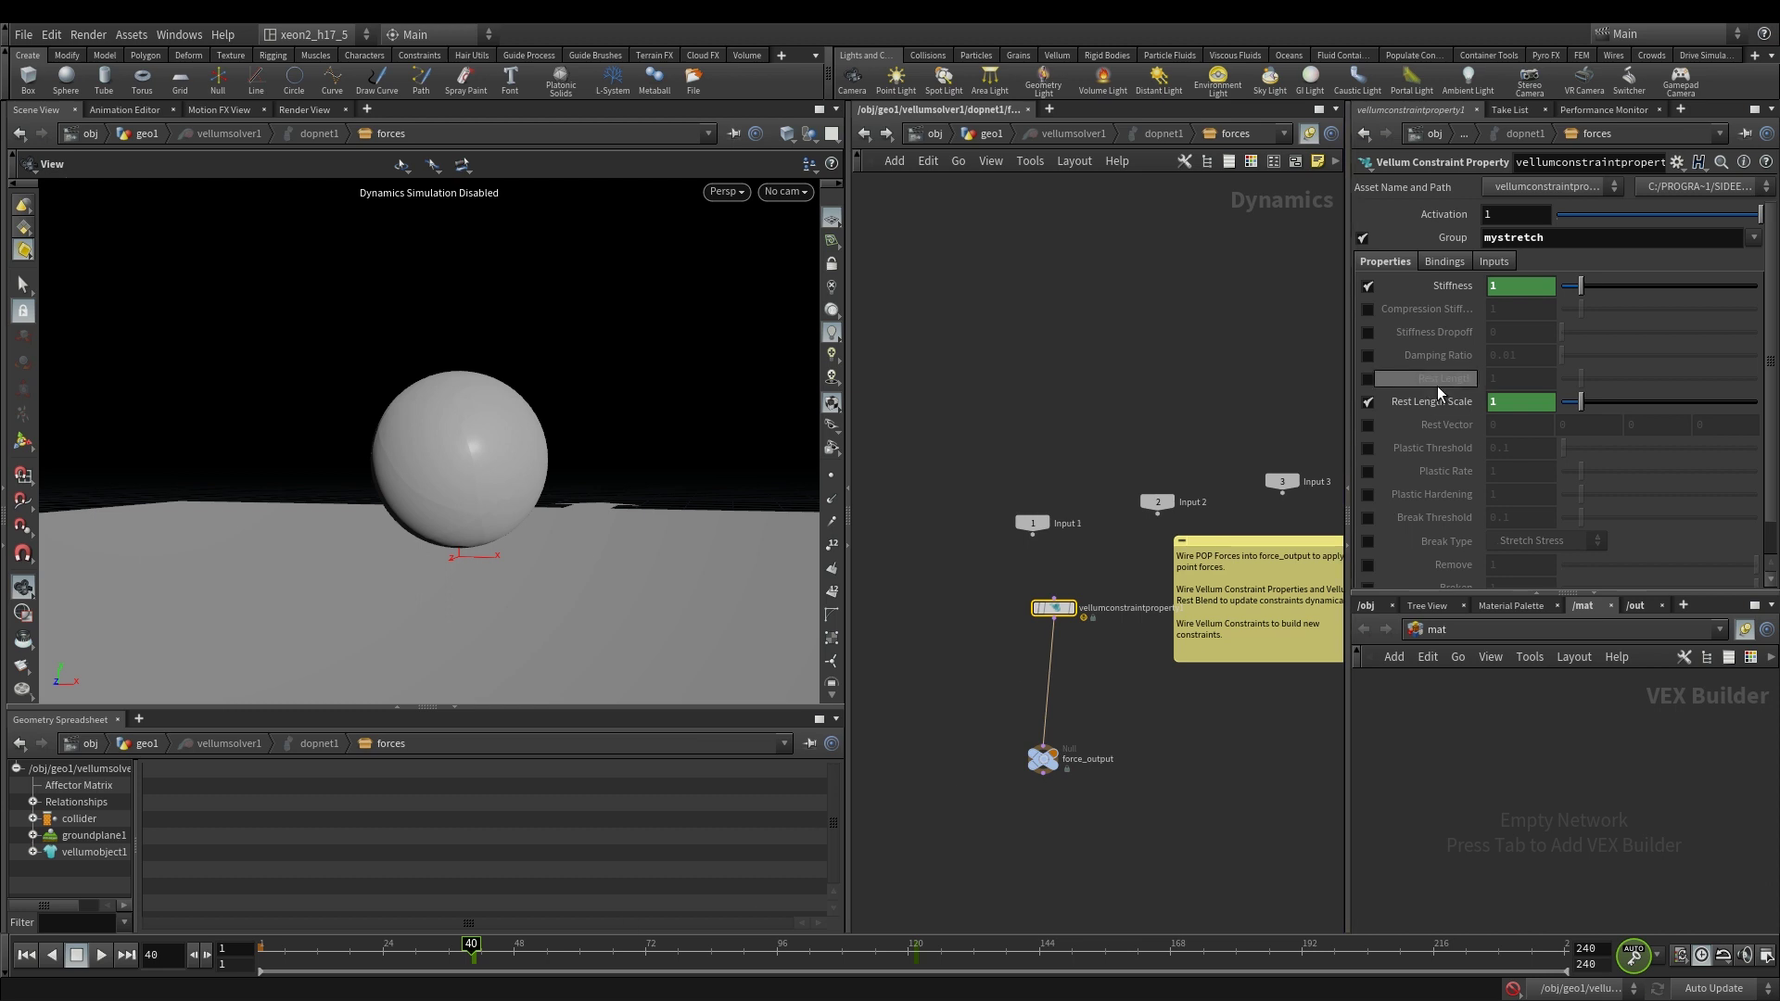
# Step: Keyframe the mystretch Rest Length Scale at 3 on frame 72 and return the timeline to frame 1
pyautogui.moveTo(563, 961); pyautogui.dragTo(648, 969)
pyautogui.moveTo(1511, 404); pyautogui.dragTo(1299, 442)
pyautogui.write('3')
pyautogui.press('Return')
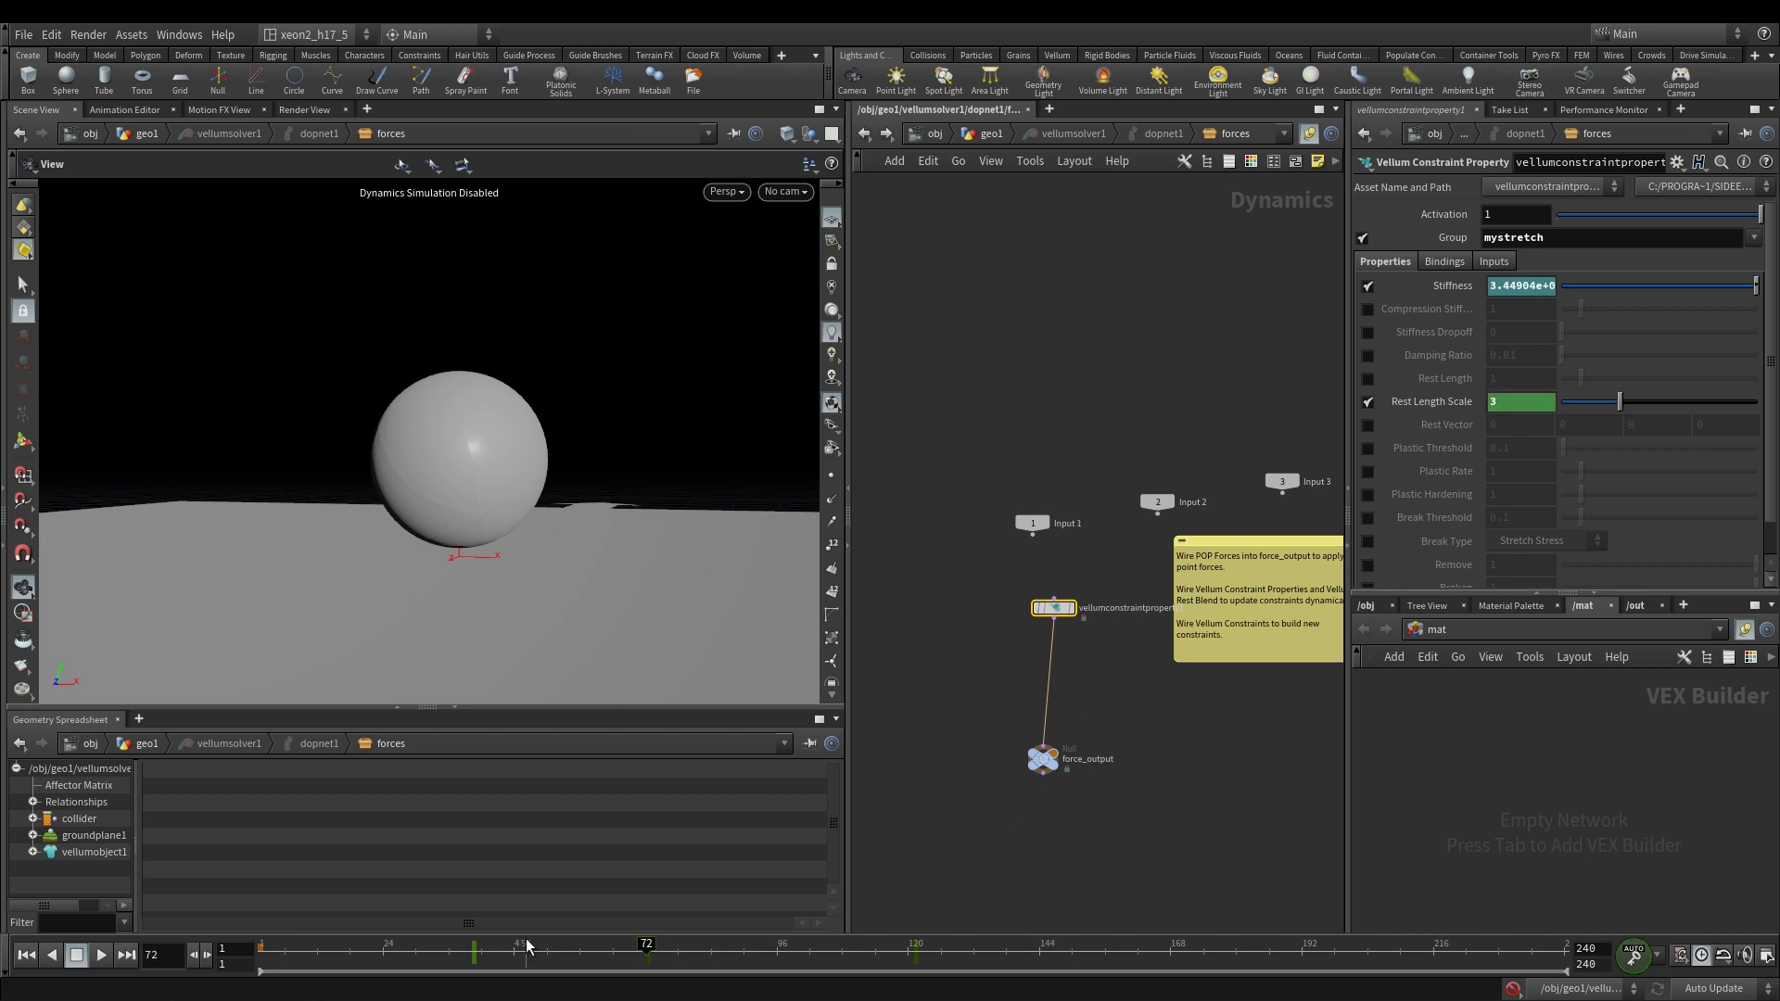
pyautogui.moveTo(535, 947); pyautogui.dragTo(481, 950)
pyautogui.hotkey('ctrl', 'Up')
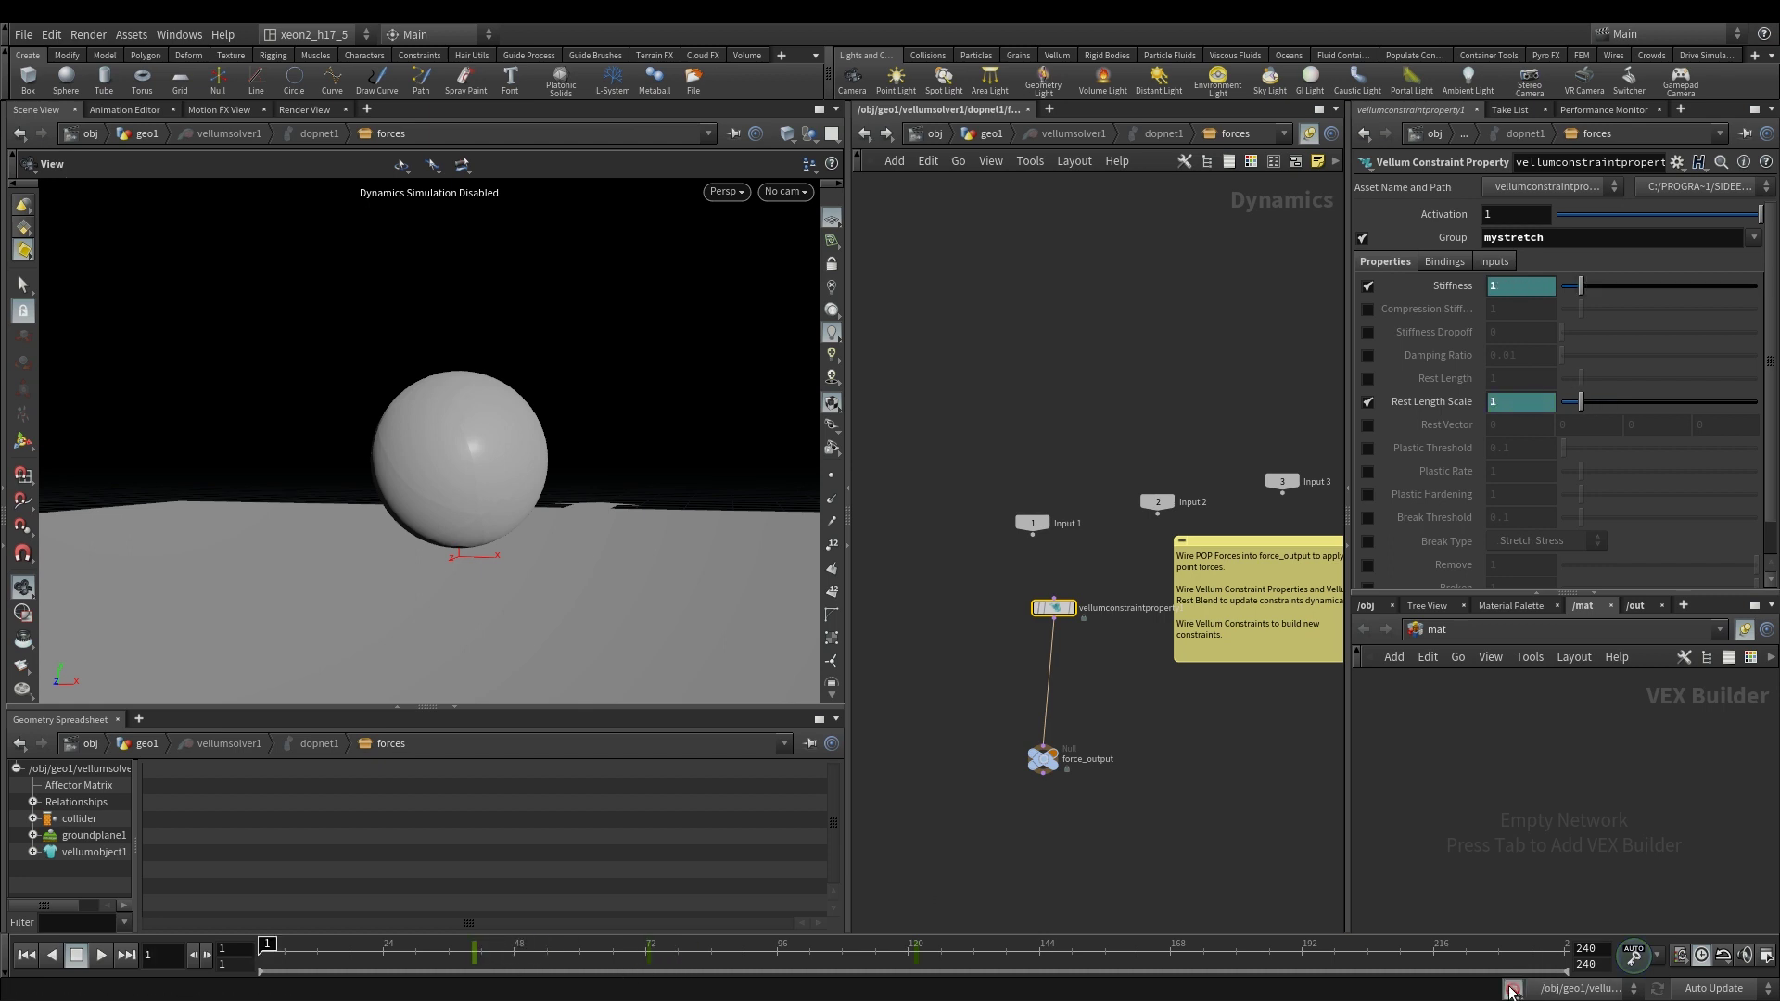
# Step: Re-enable the simulation, play it past frame 50 to watch the balloon, and return to the geo1 level at frame 1
pyautogui.click(1043, 758)
pyautogui.press('Up')
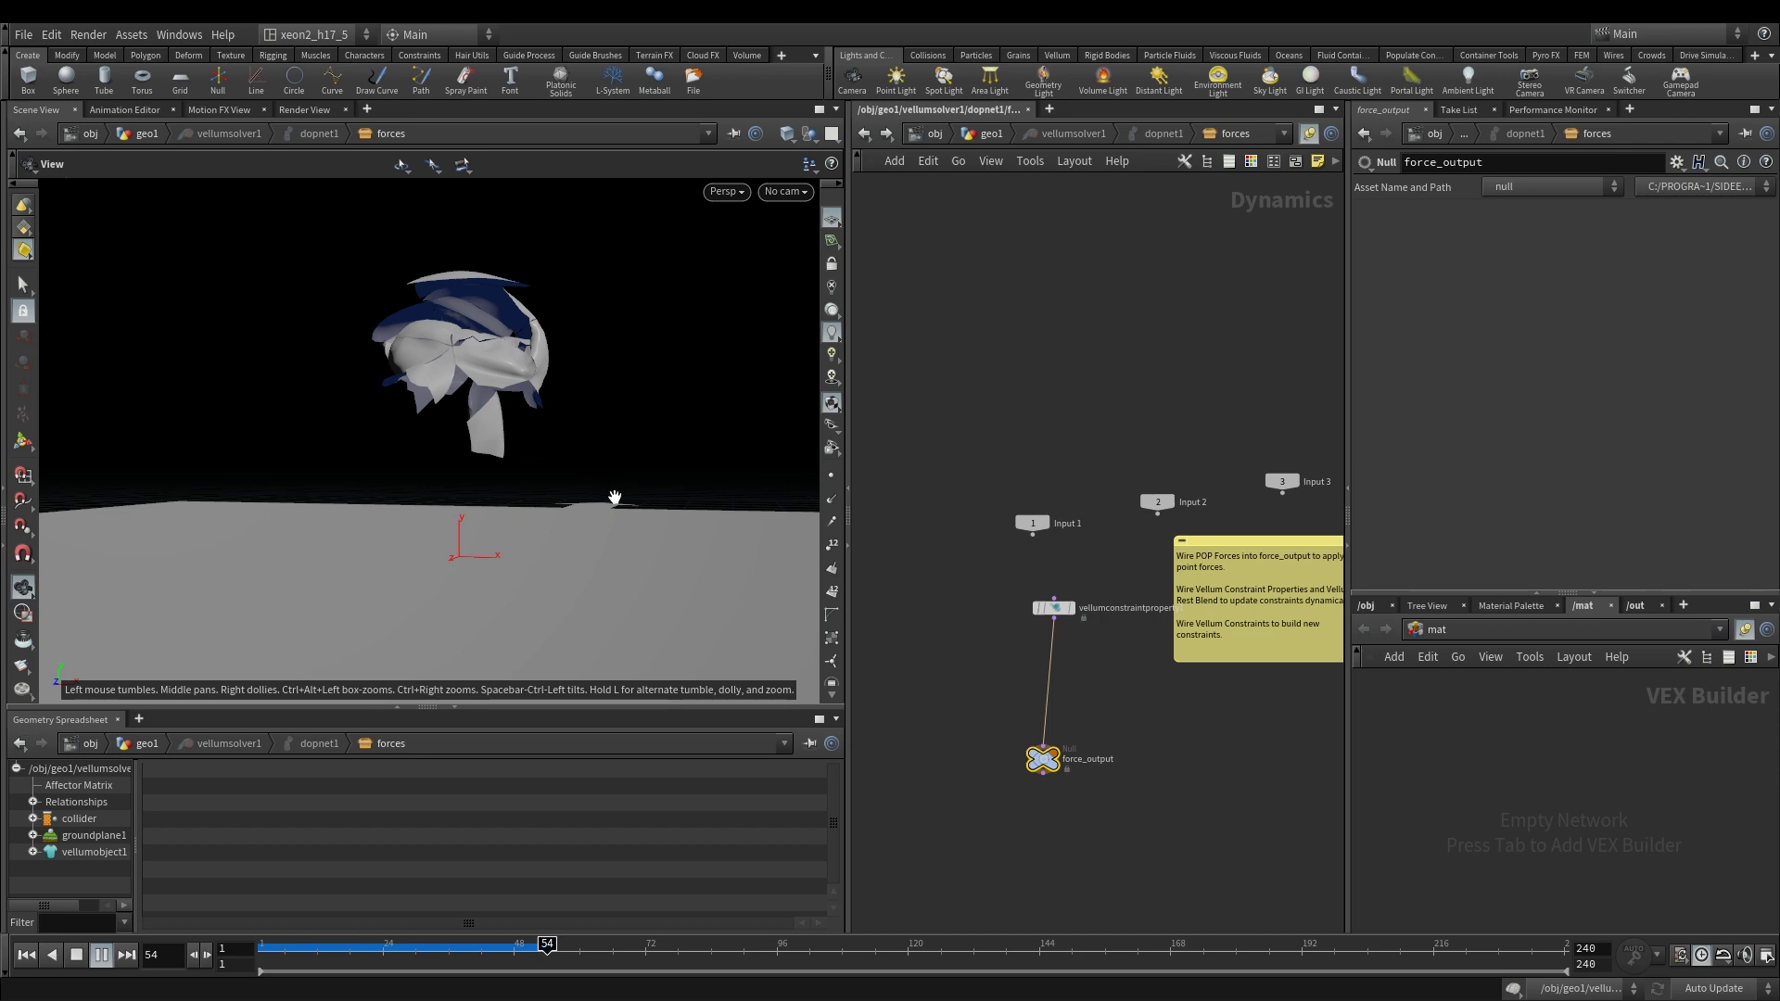
pyautogui.press('Escape')
pyautogui.moveTo(618, 349); pyautogui.dragTo(588, 402)
pyautogui.hotkey('ctrl', 'Up')
pyautogui.click(989, 136)
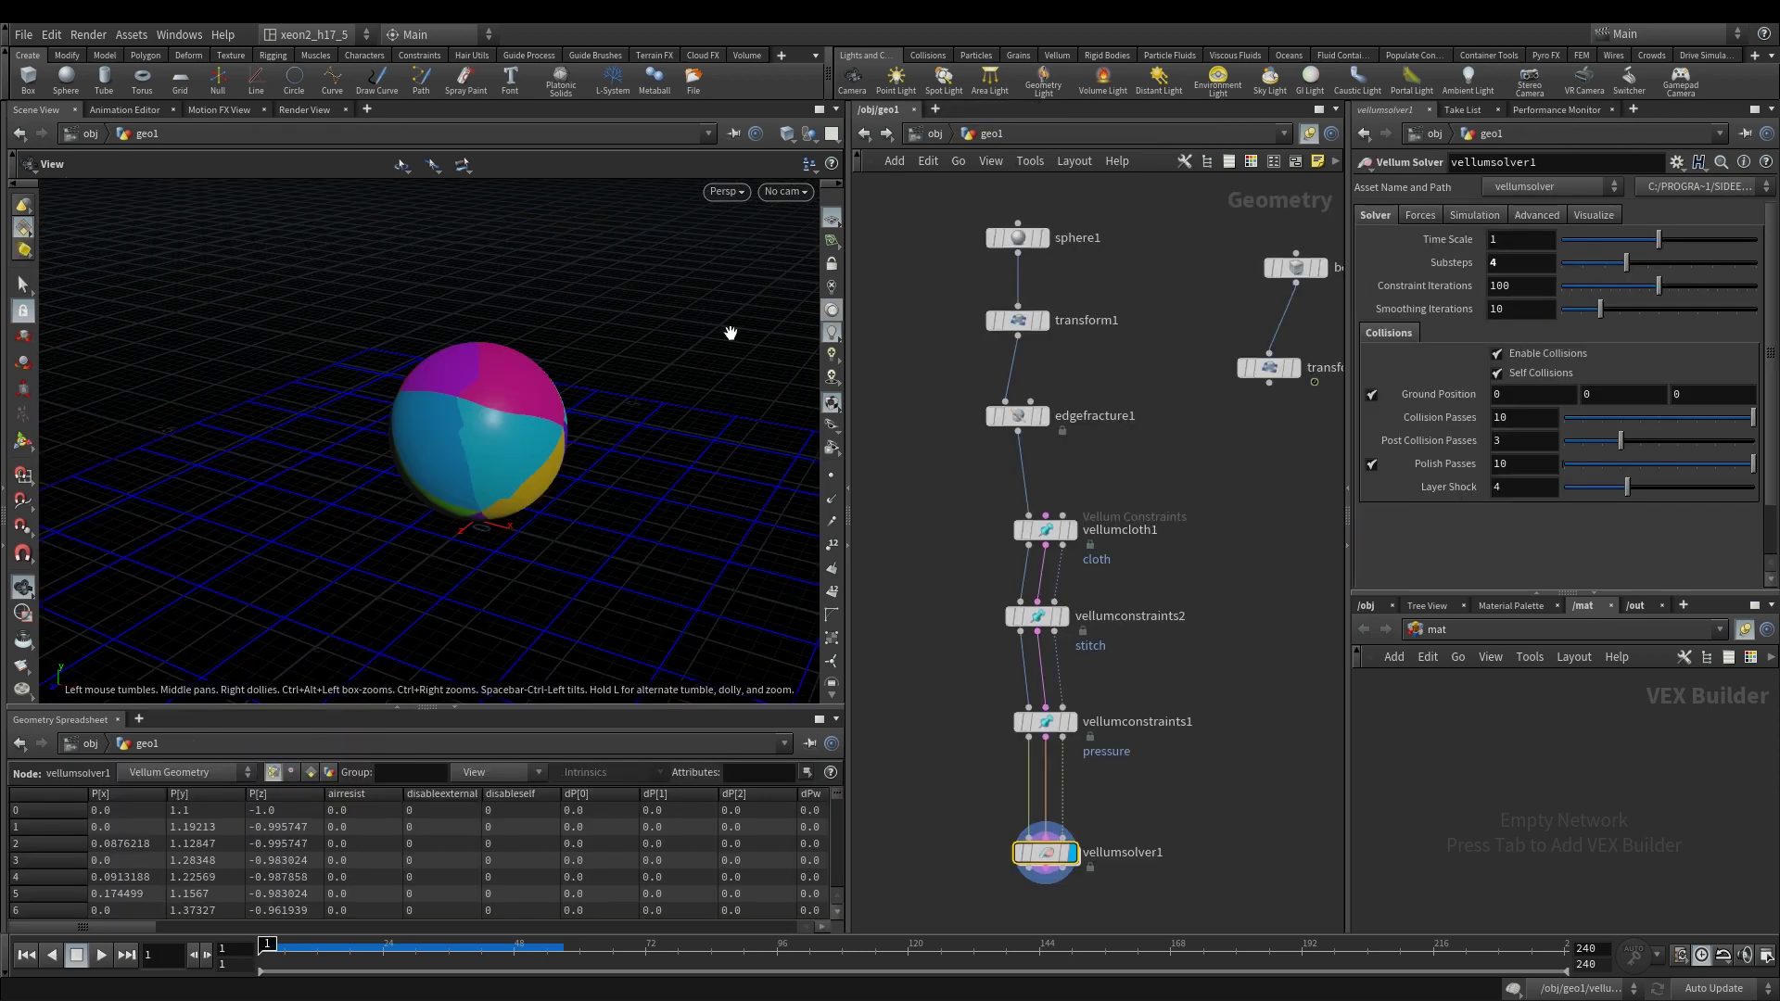
# Step: Play the simulation at the geo1 level to frame 64 and examine the torn pieces from several angles
pyautogui.moveTo(560, 352); pyautogui.dragTo(481, 389, button='right')
pyautogui.press('Up')
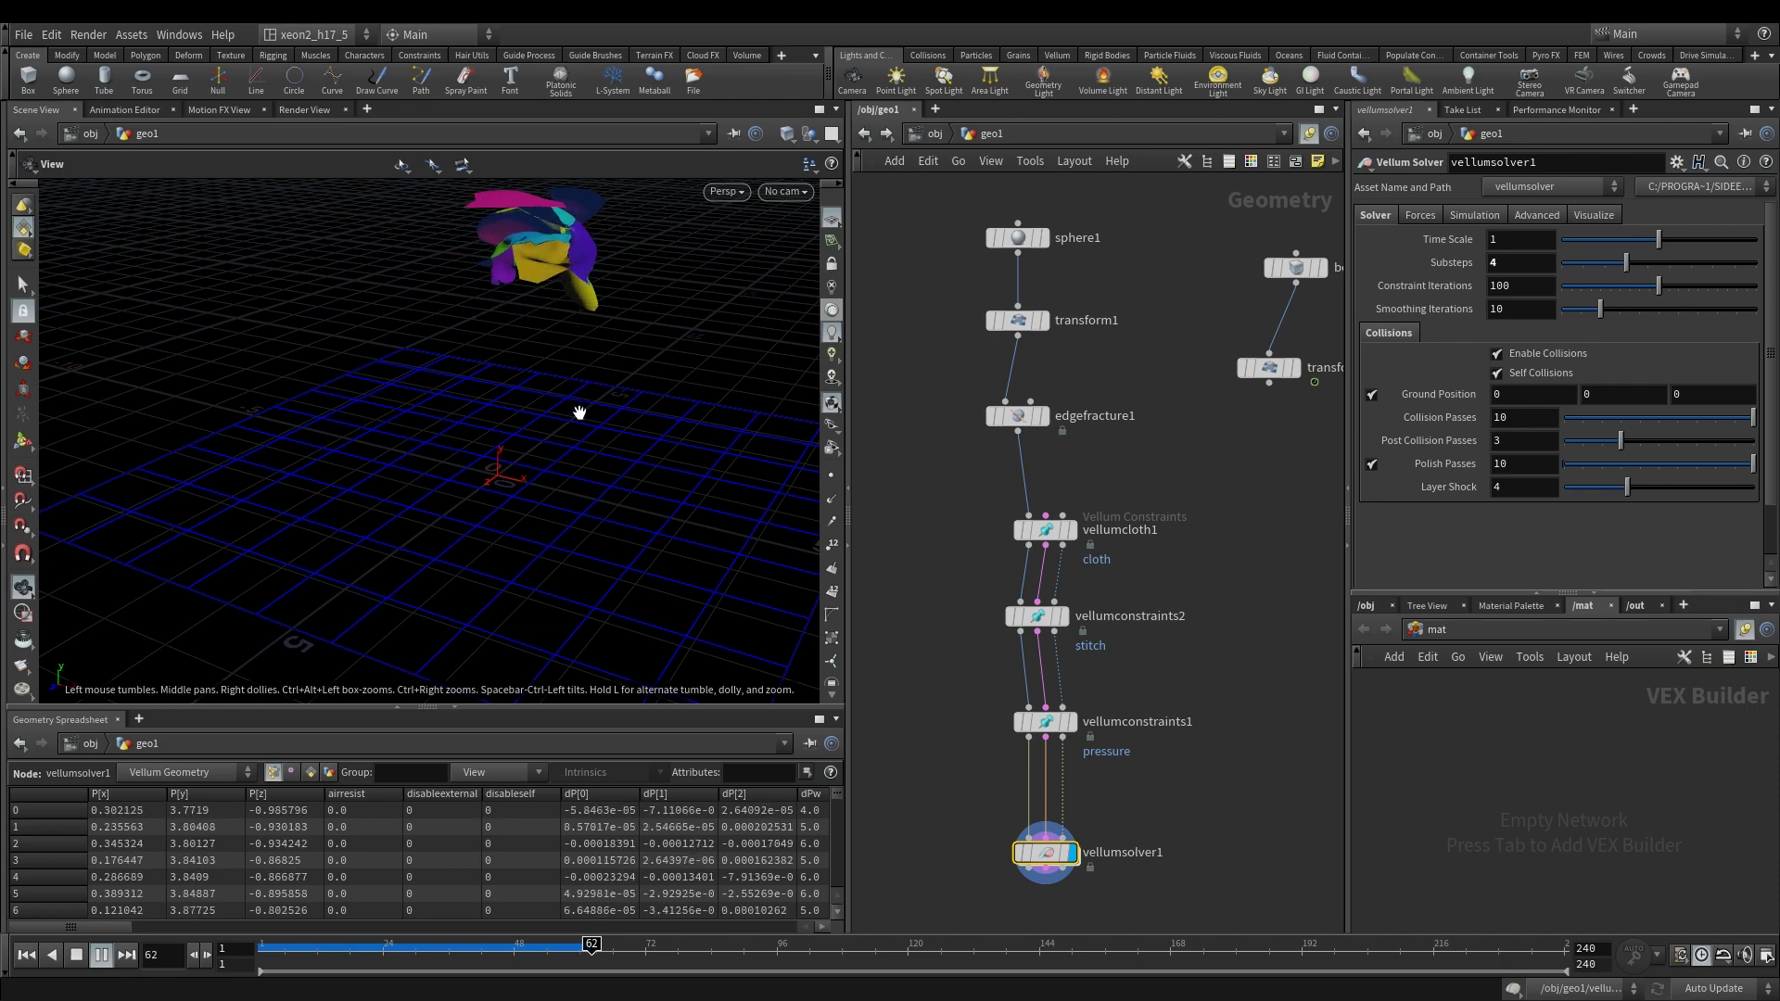
pyautogui.moveTo(608, 315)
pyautogui.mouseDown()
pyautogui.moveTo(541, 449)
pyautogui.moveTo(610, 339)
pyautogui.mouseUp()
pyautogui.moveTo(469, 342); pyautogui.dragTo(575, 408)
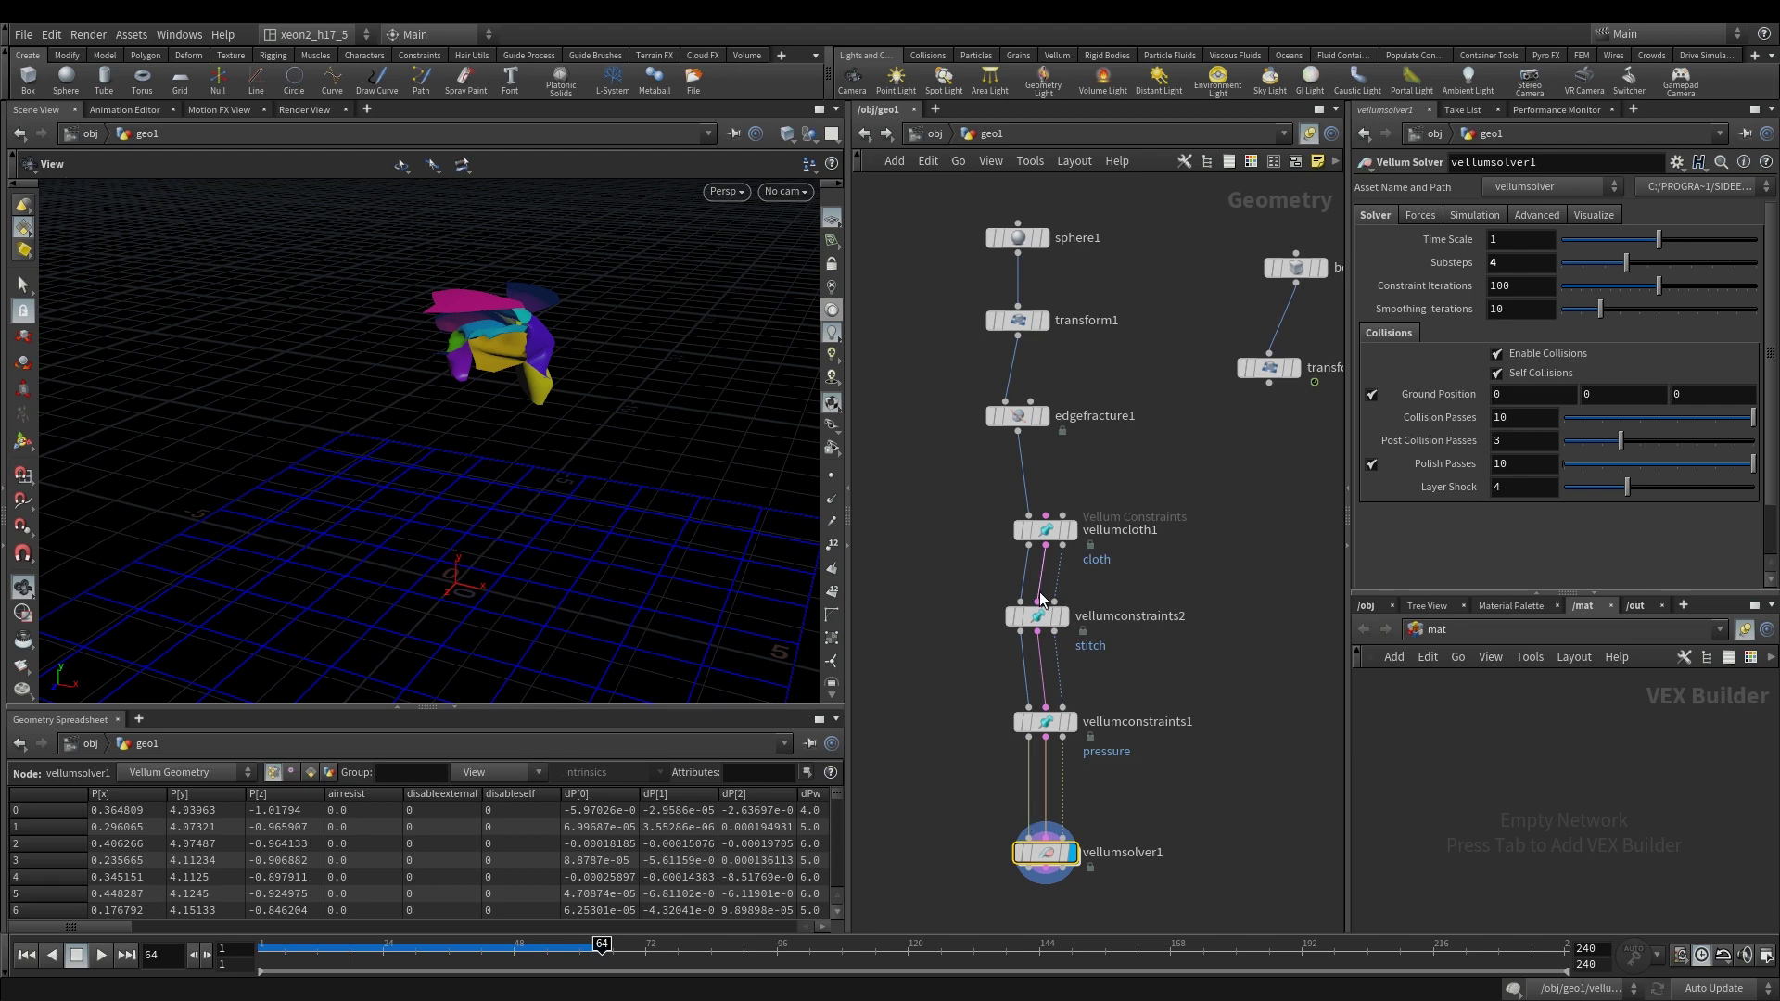
pyautogui.moveTo(436, 389)
pyautogui.mouseDown()
pyautogui.moveTo(501, 352)
pyautogui.moveTo(466, 311)
pyautogui.moveTo(437, 371)
pyautogui.mouseUp()
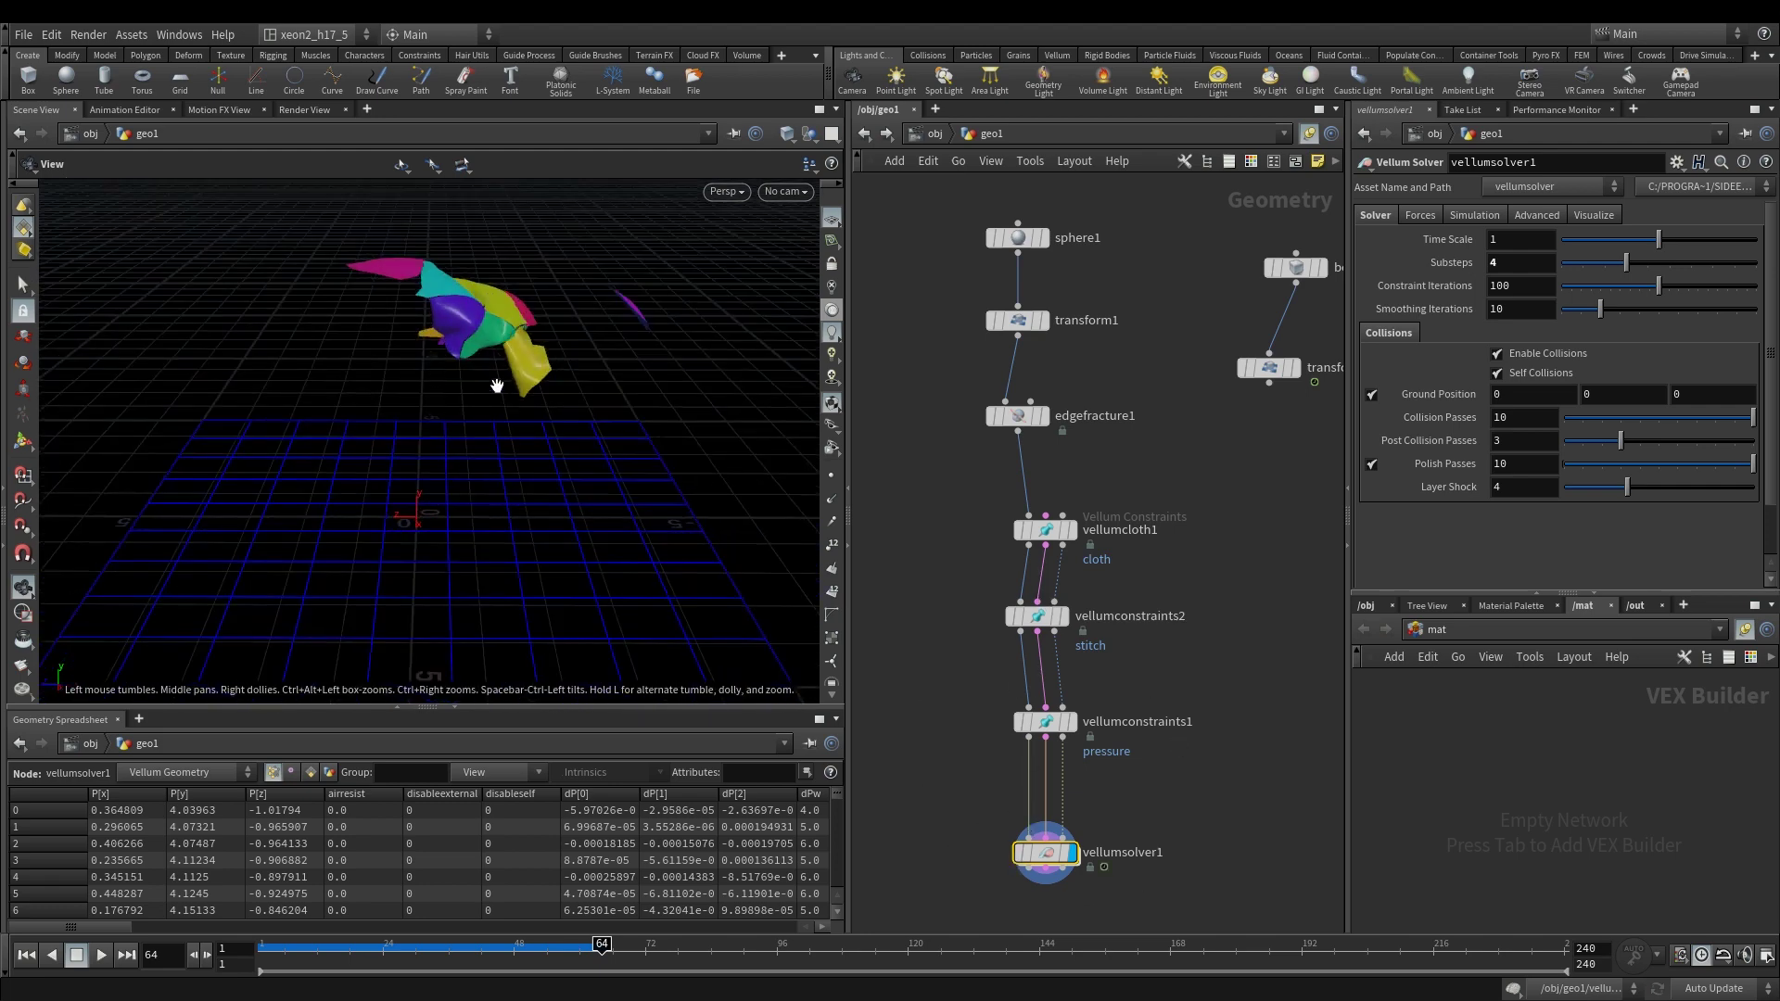
# Step: Review the breaking threshold of vellumconstraints2 and the mystretch Rest Length Scale in vellumsolver1's forces network, and return to geo1
pyautogui.click(1037, 616)
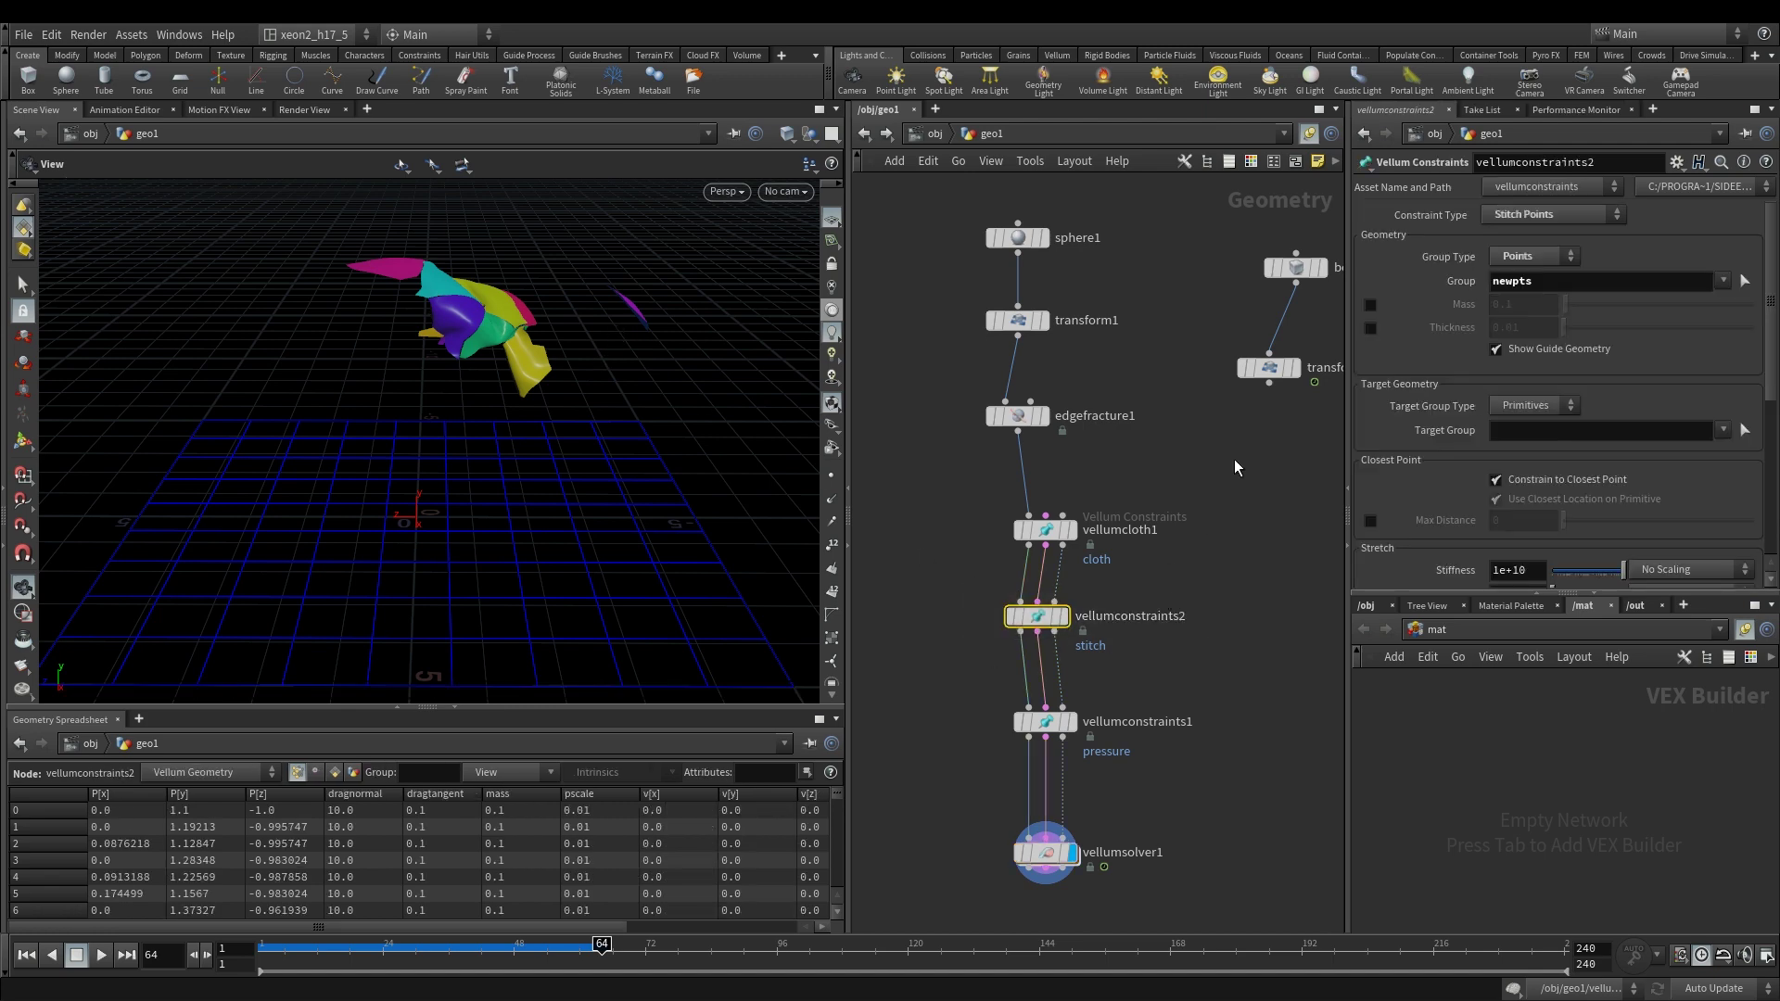
pyautogui.scroll(-7, 1538, 464)
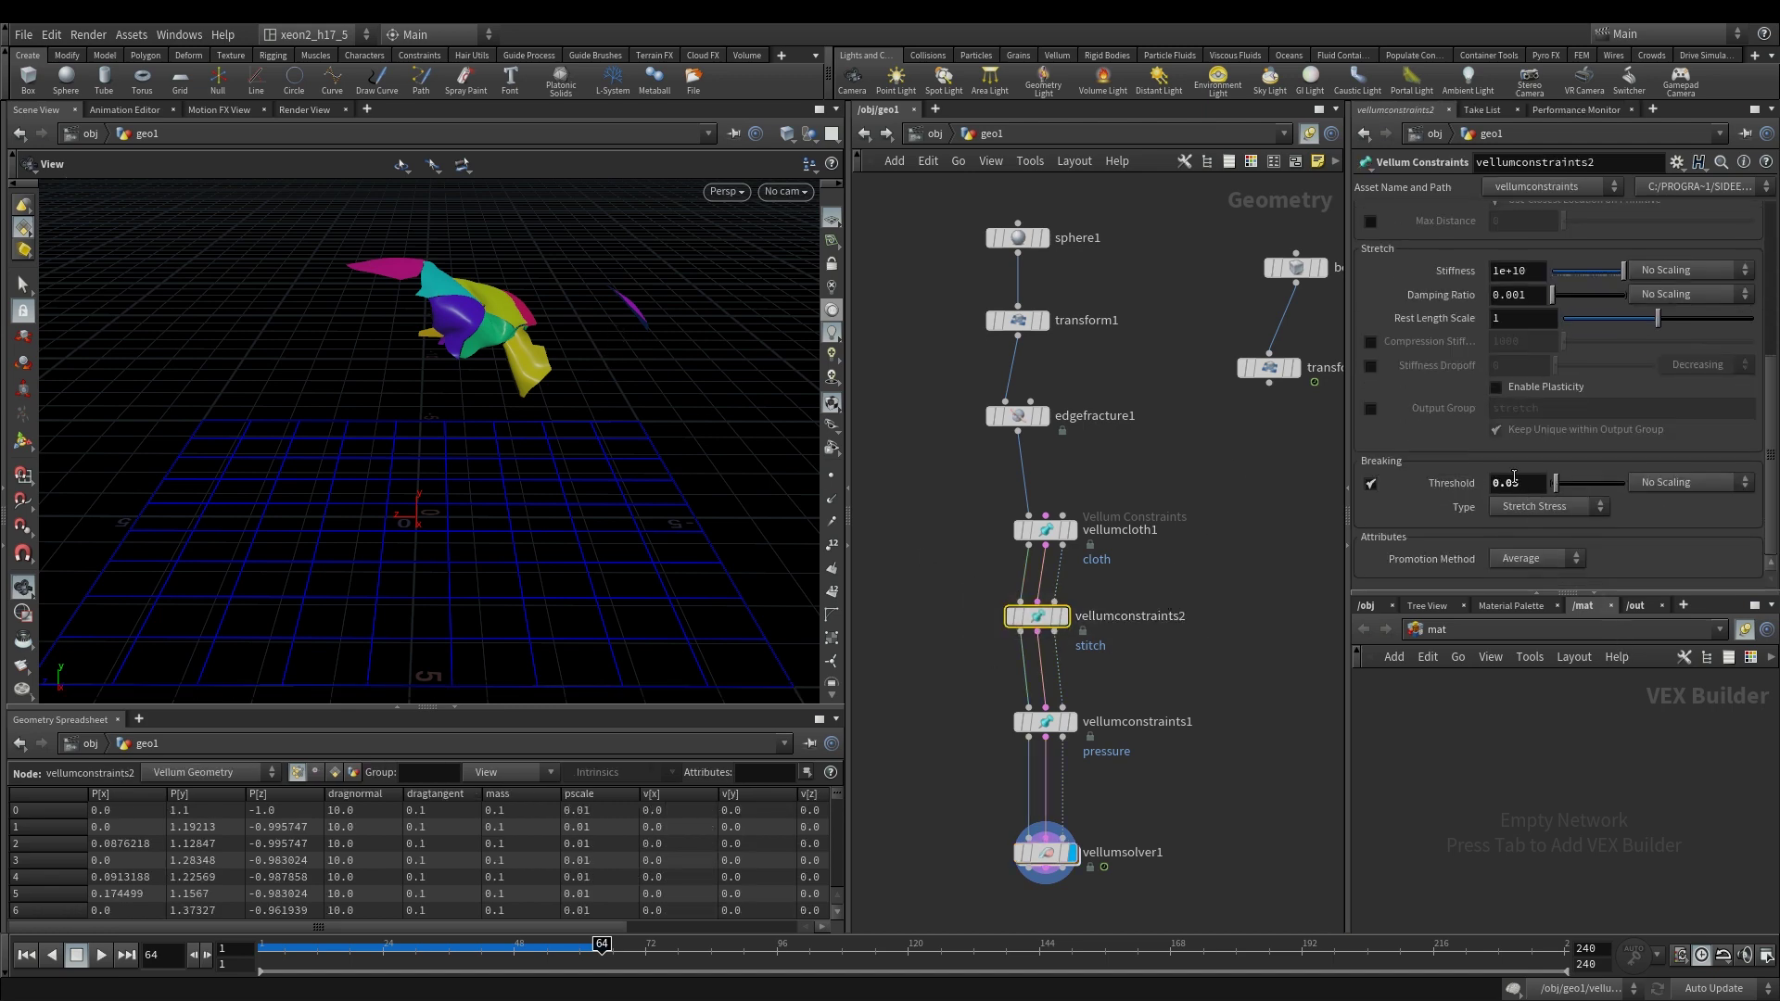
pyautogui.doubleClick(1042, 853)
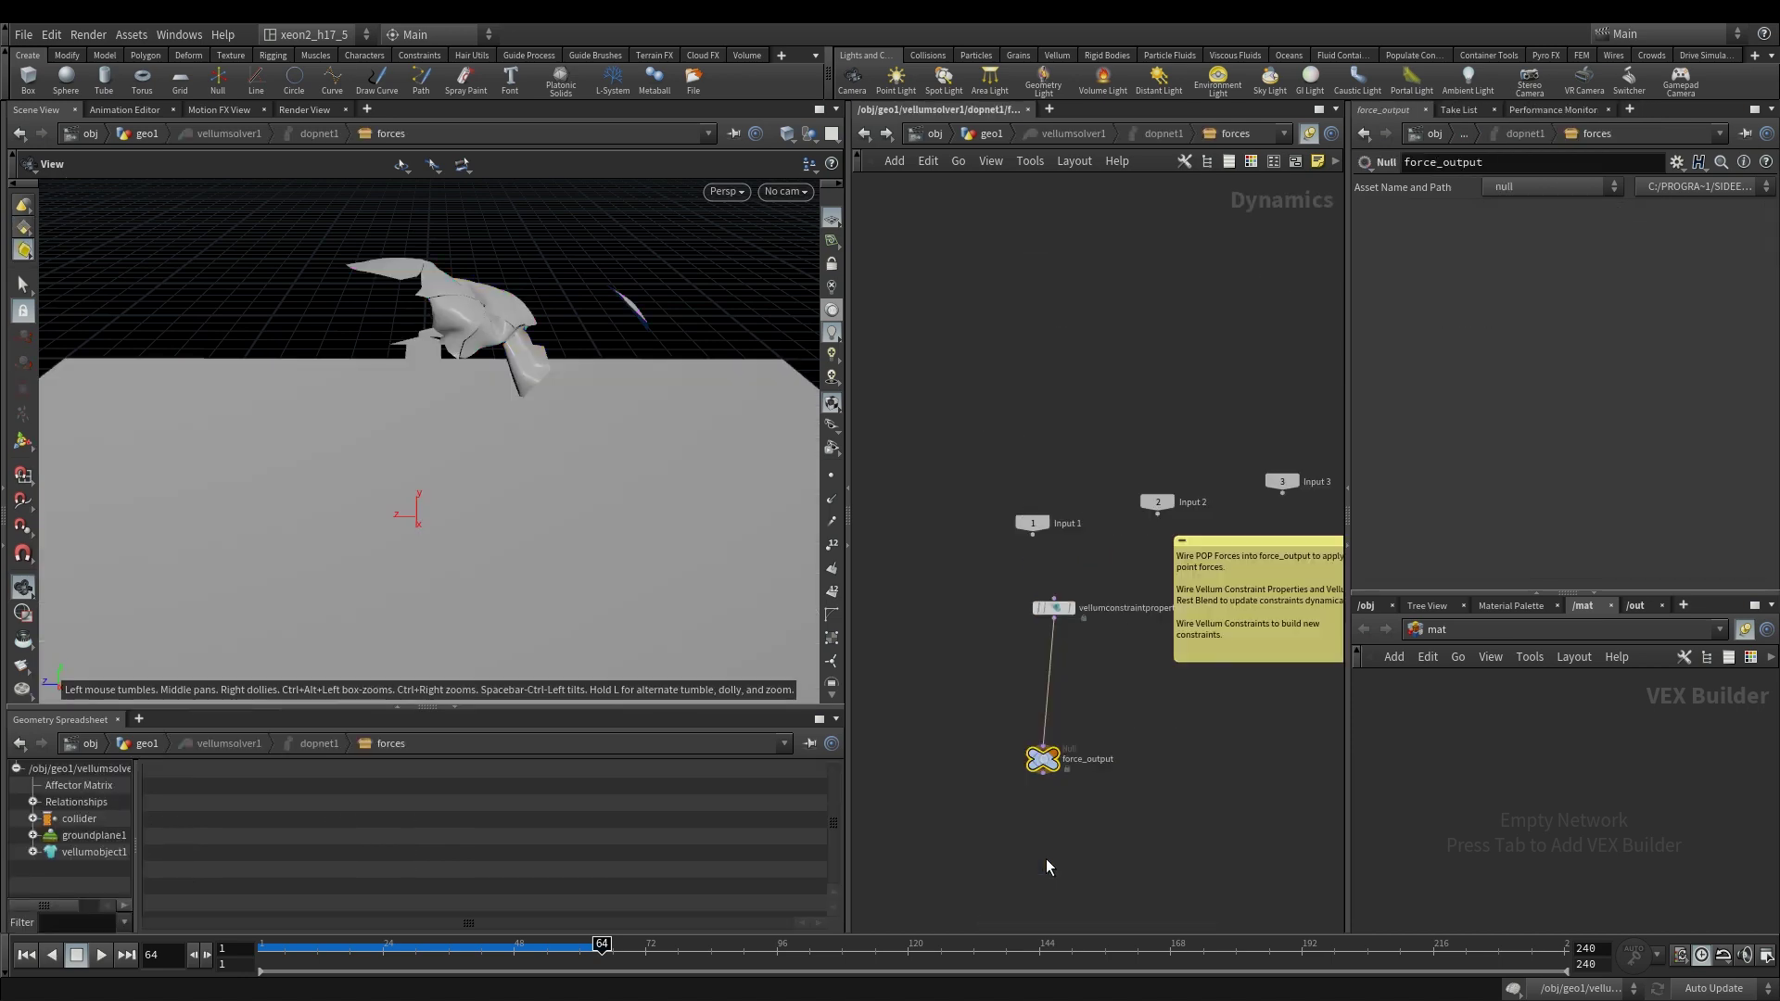
pyautogui.click(1053, 608)
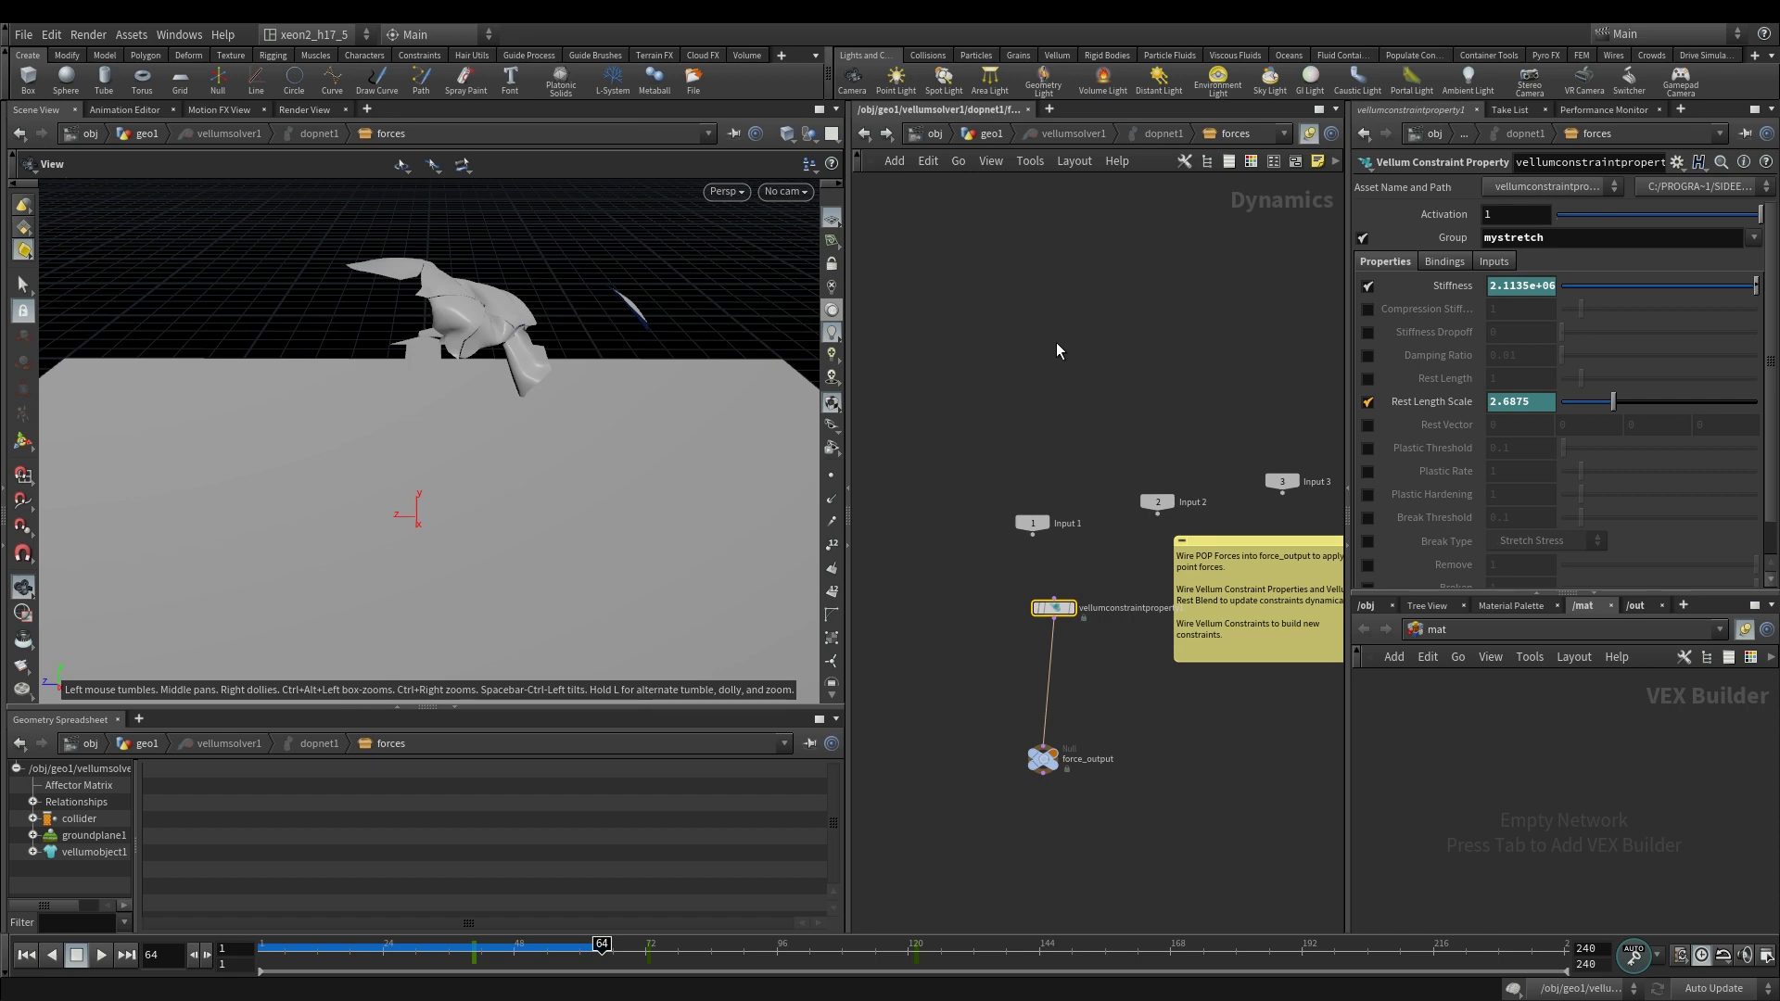
pyautogui.click(988, 135)
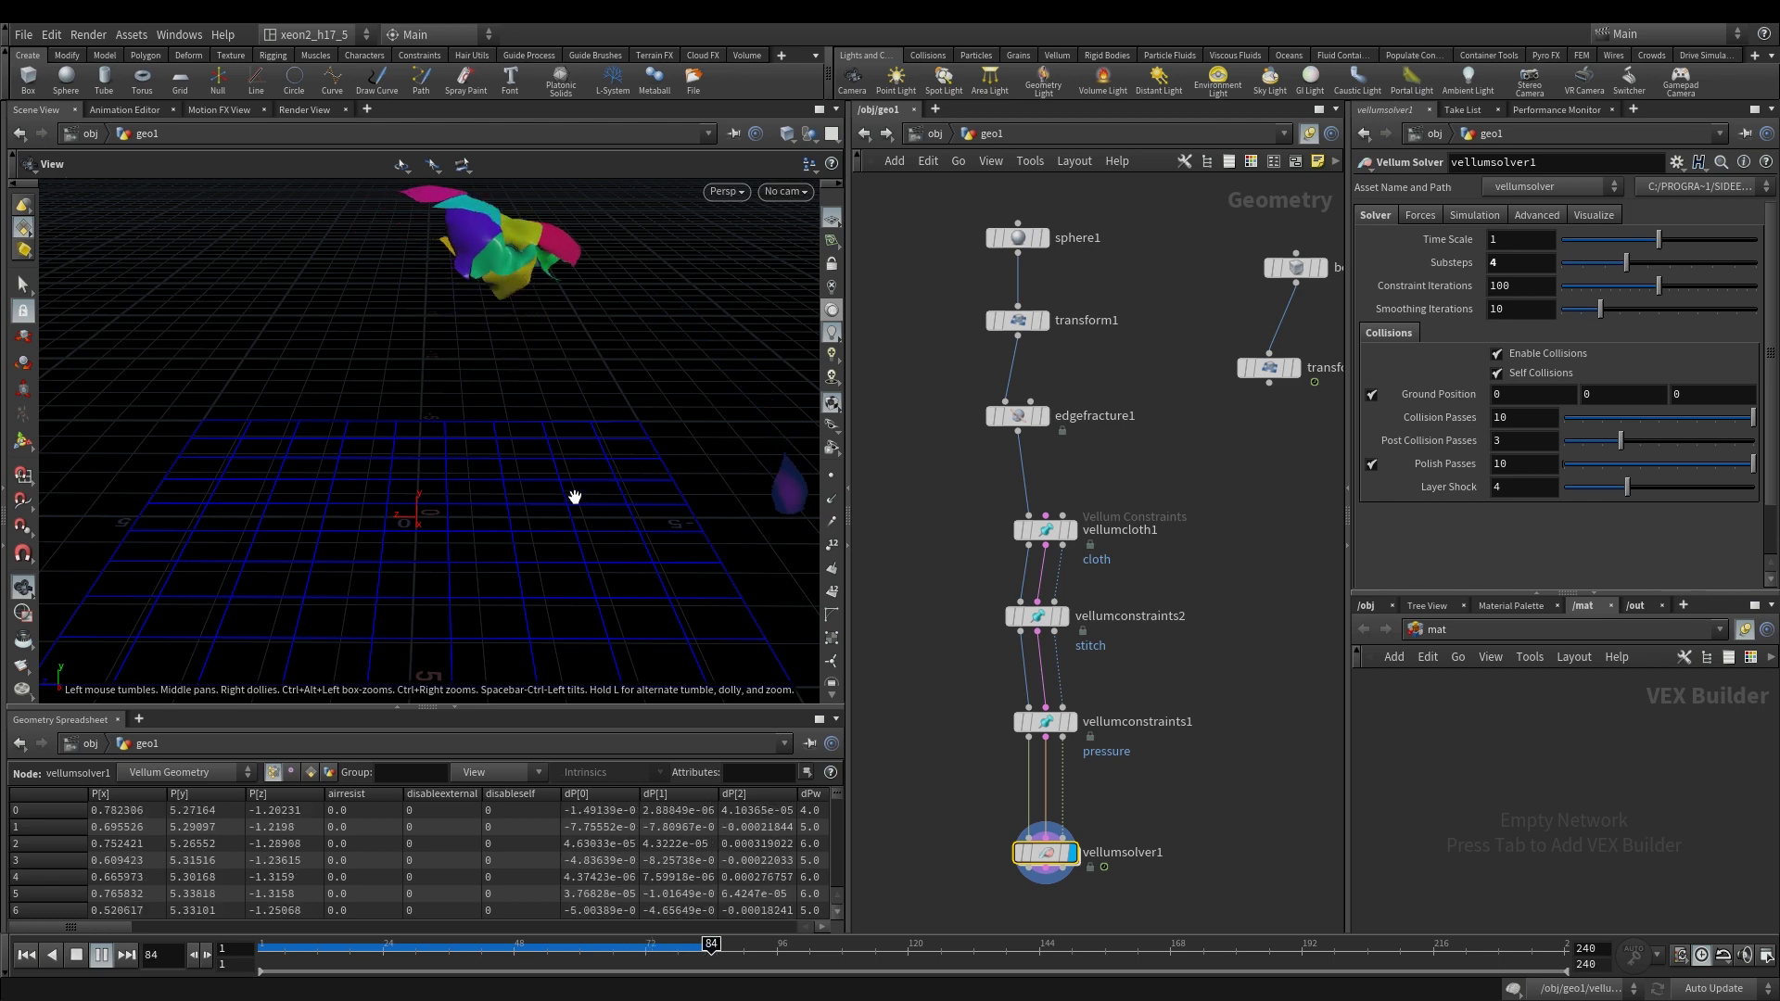
# Step: Select edgefracture1, watch the torn pieces fall through frame 159 from different angles, and rewind to frame 1
pyautogui.click(1012, 416)
pyautogui.moveTo(505, 519); pyautogui.dragTo(612, 457)
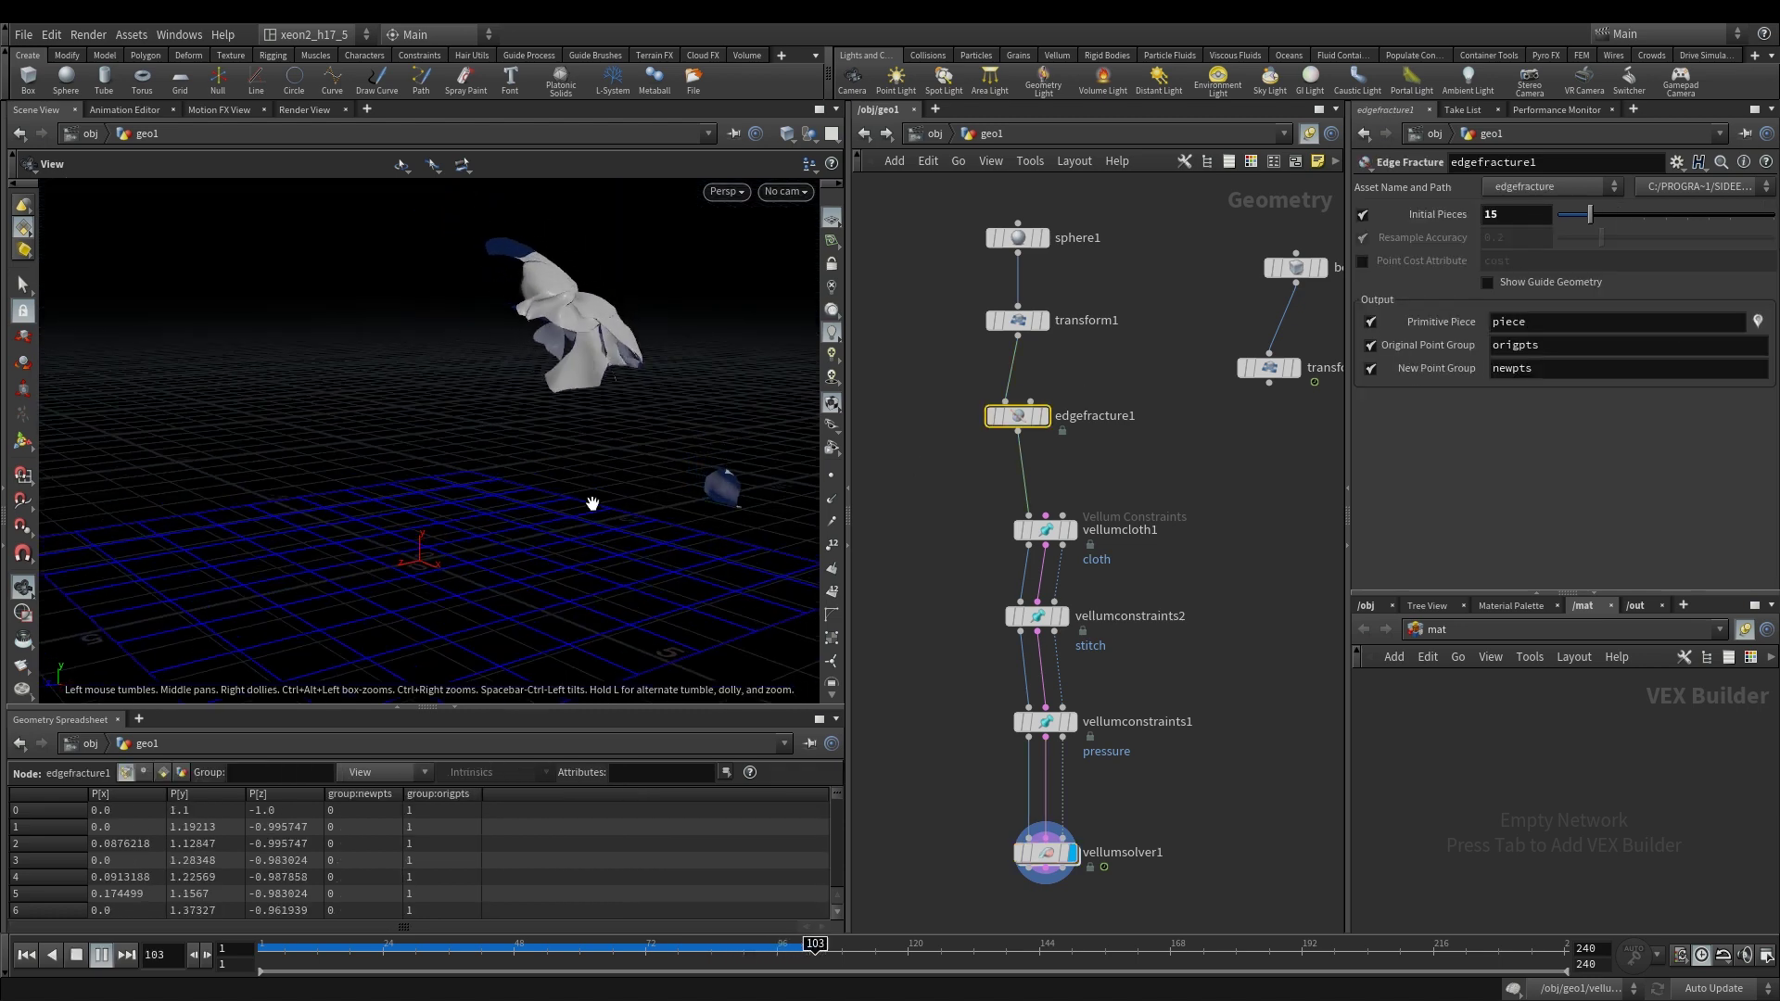
pyautogui.moveTo(607, 530); pyautogui.dragTo(549, 511)
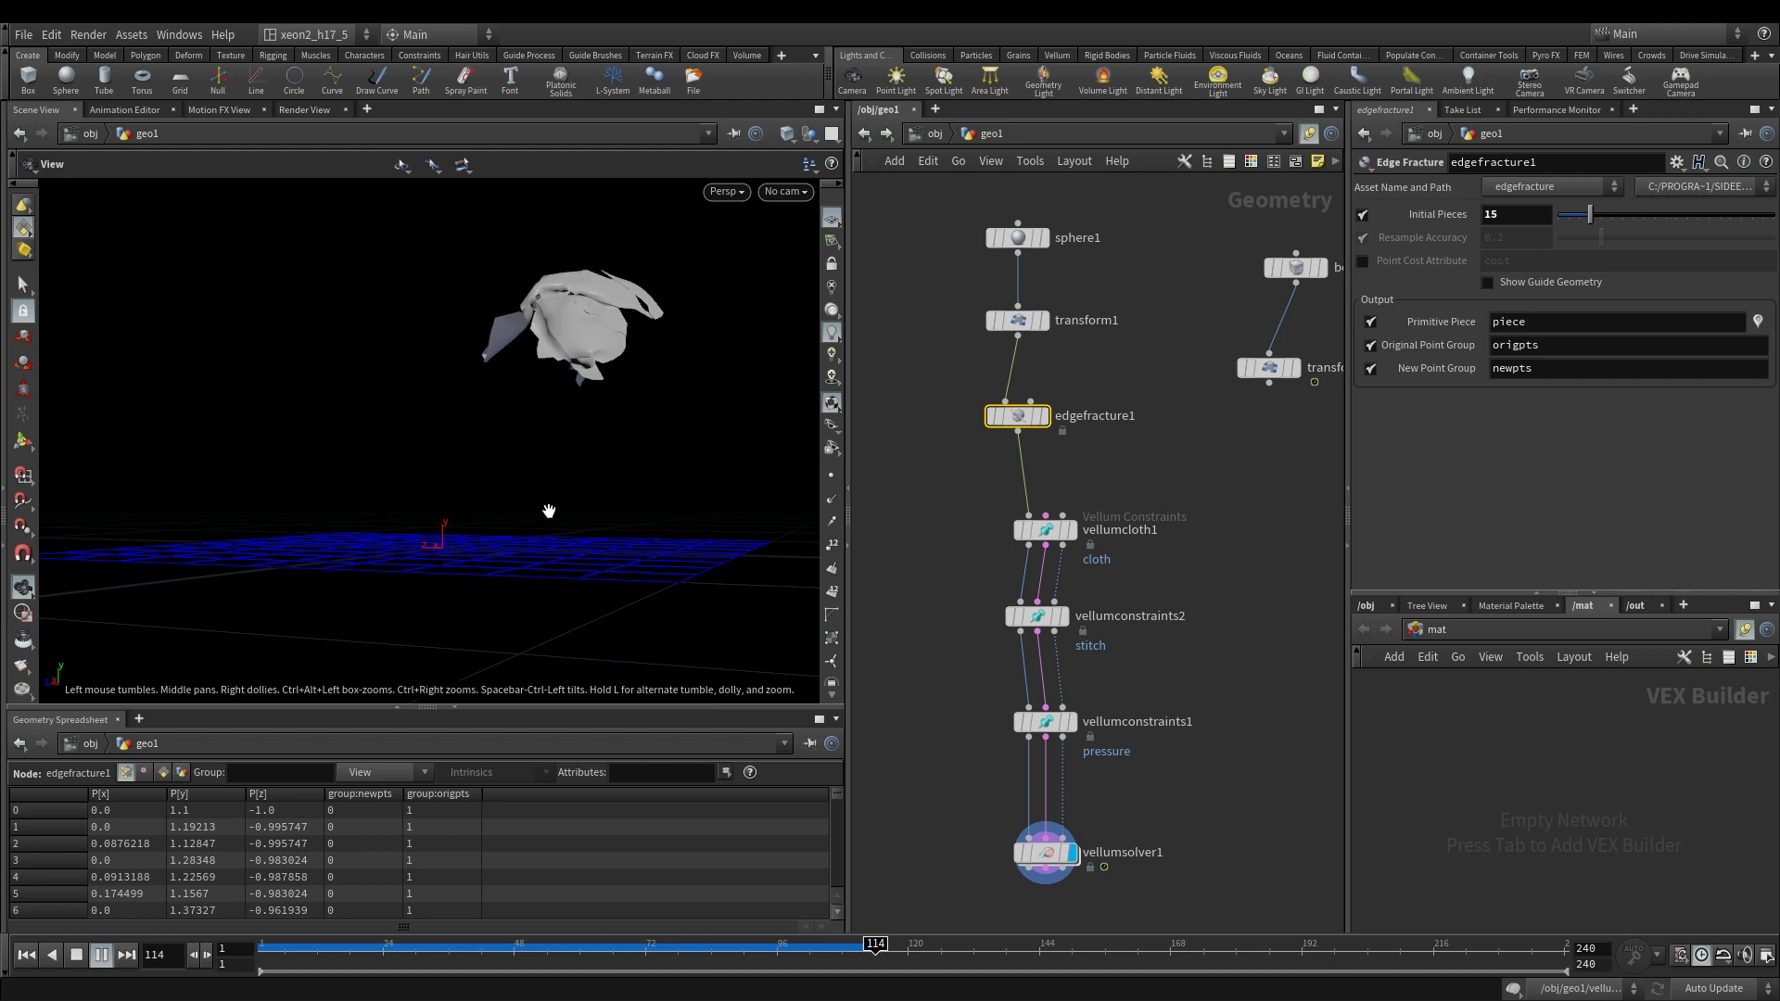
pyautogui.moveTo(401, 553); pyautogui.dragTo(547, 513)
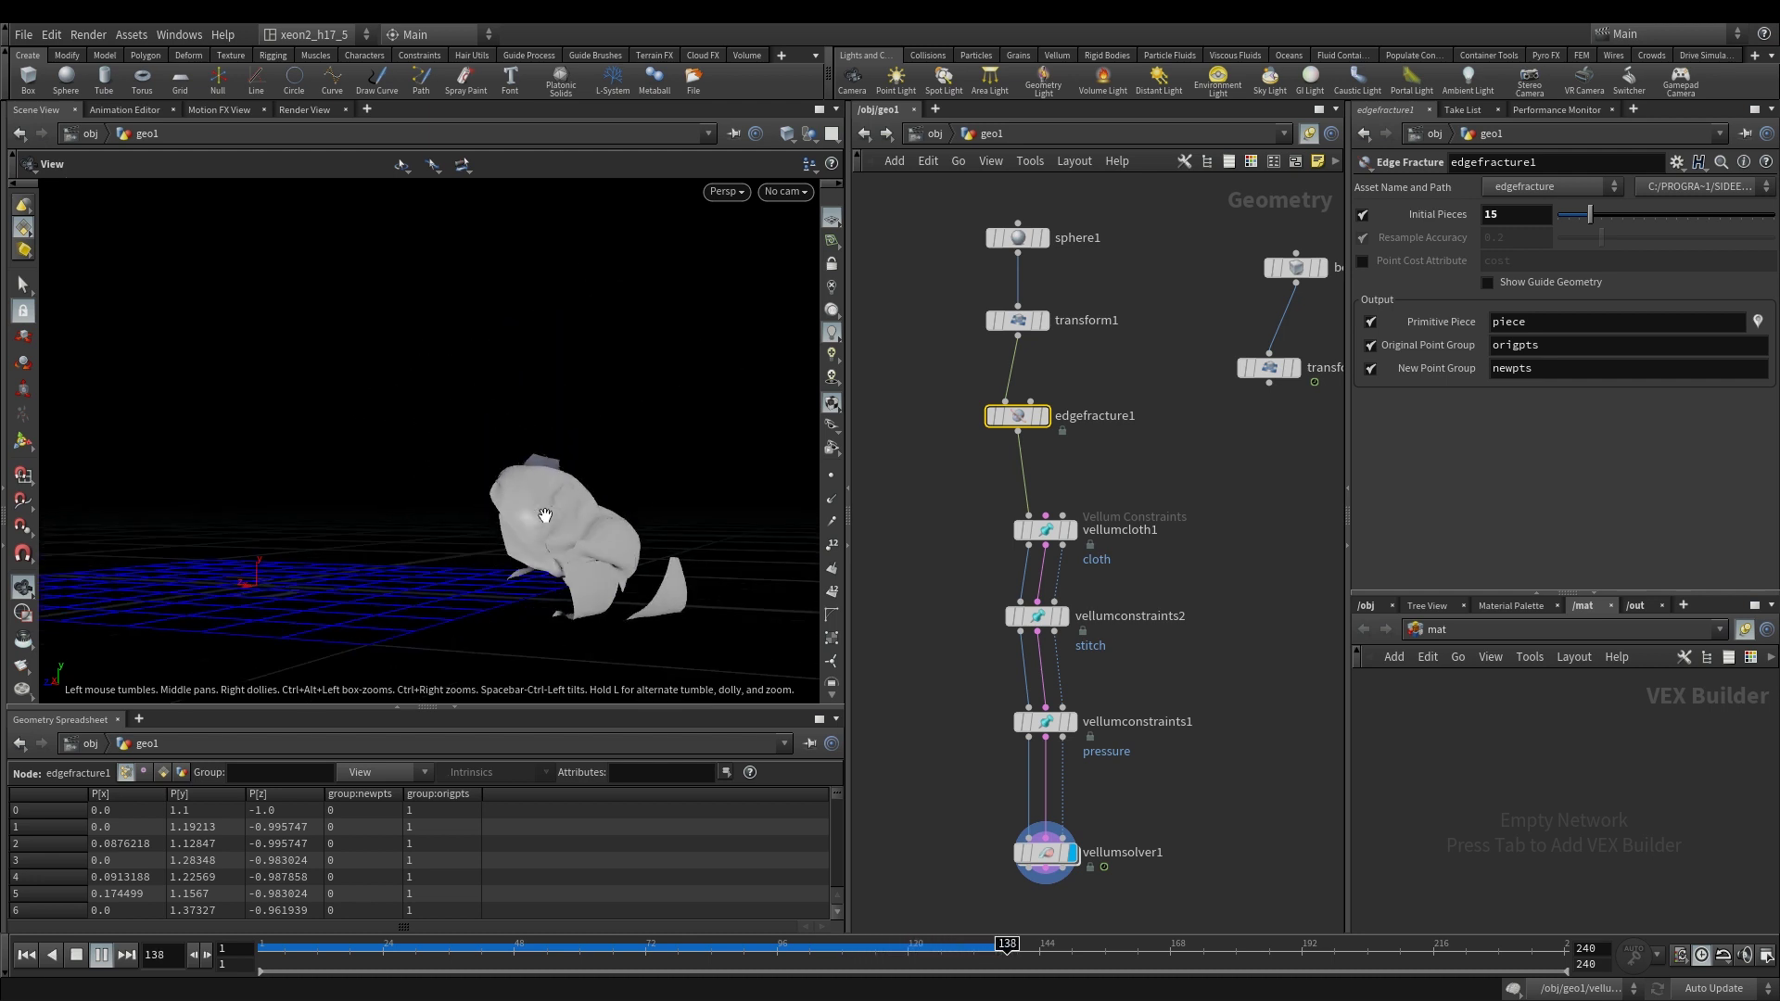
pyautogui.moveTo(548, 508); pyautogui.dragTo(571, 457)
pyautogui.hotkey('ctrl', 'Up')
pyautogui.press('Up')
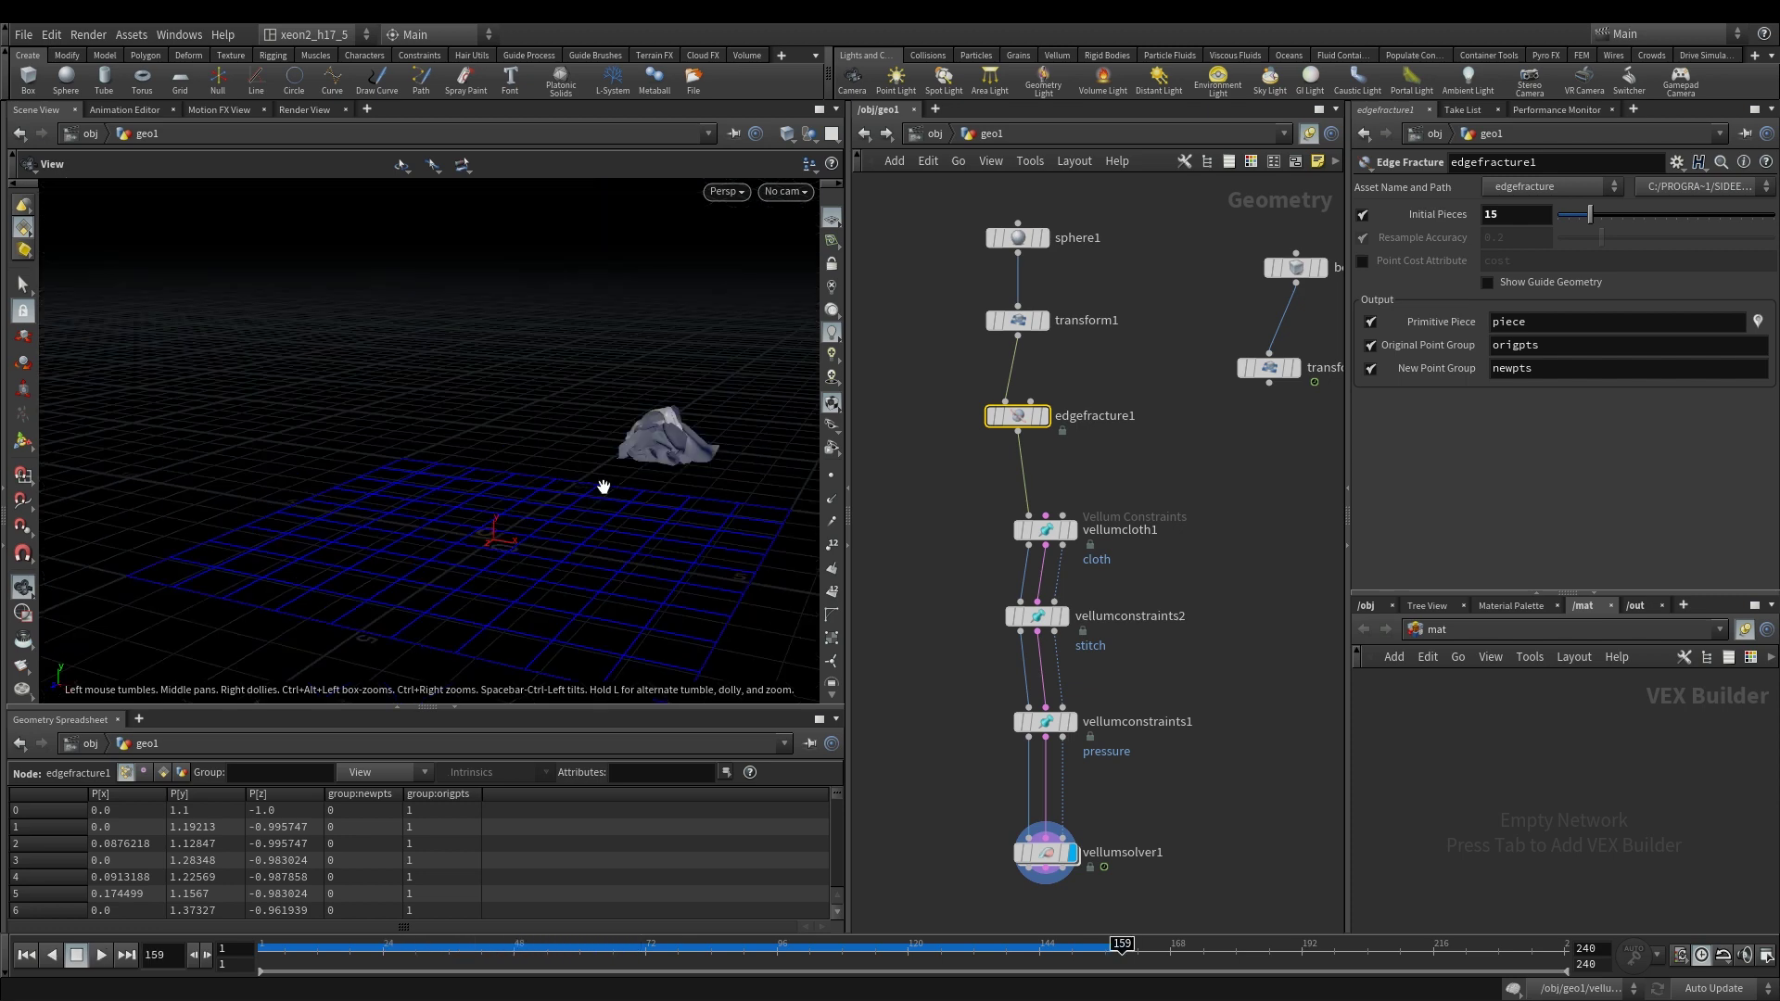
pyautogui.hotkey('ctrl', 'Up')
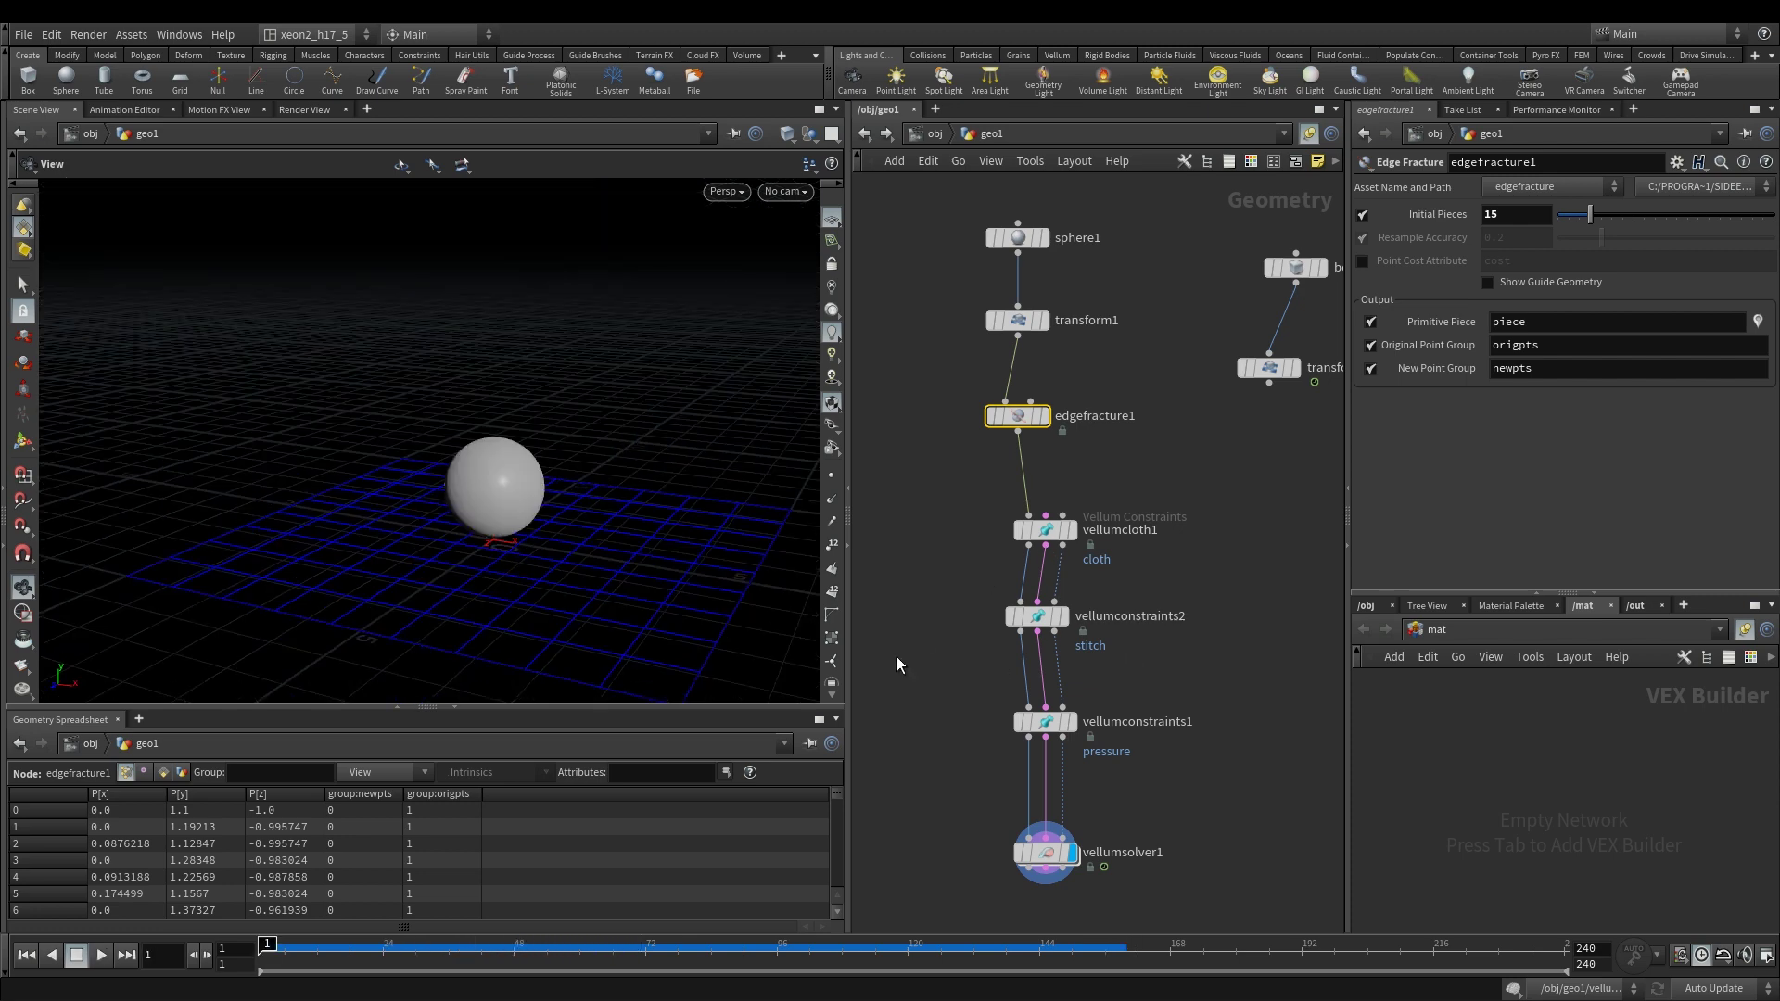
pyautogui.moveTo(1202, 748); pyautogui.dragTo(1207, 660, button='middle')
pyautogui.click(1061, 772)
pyautogui.press('h')
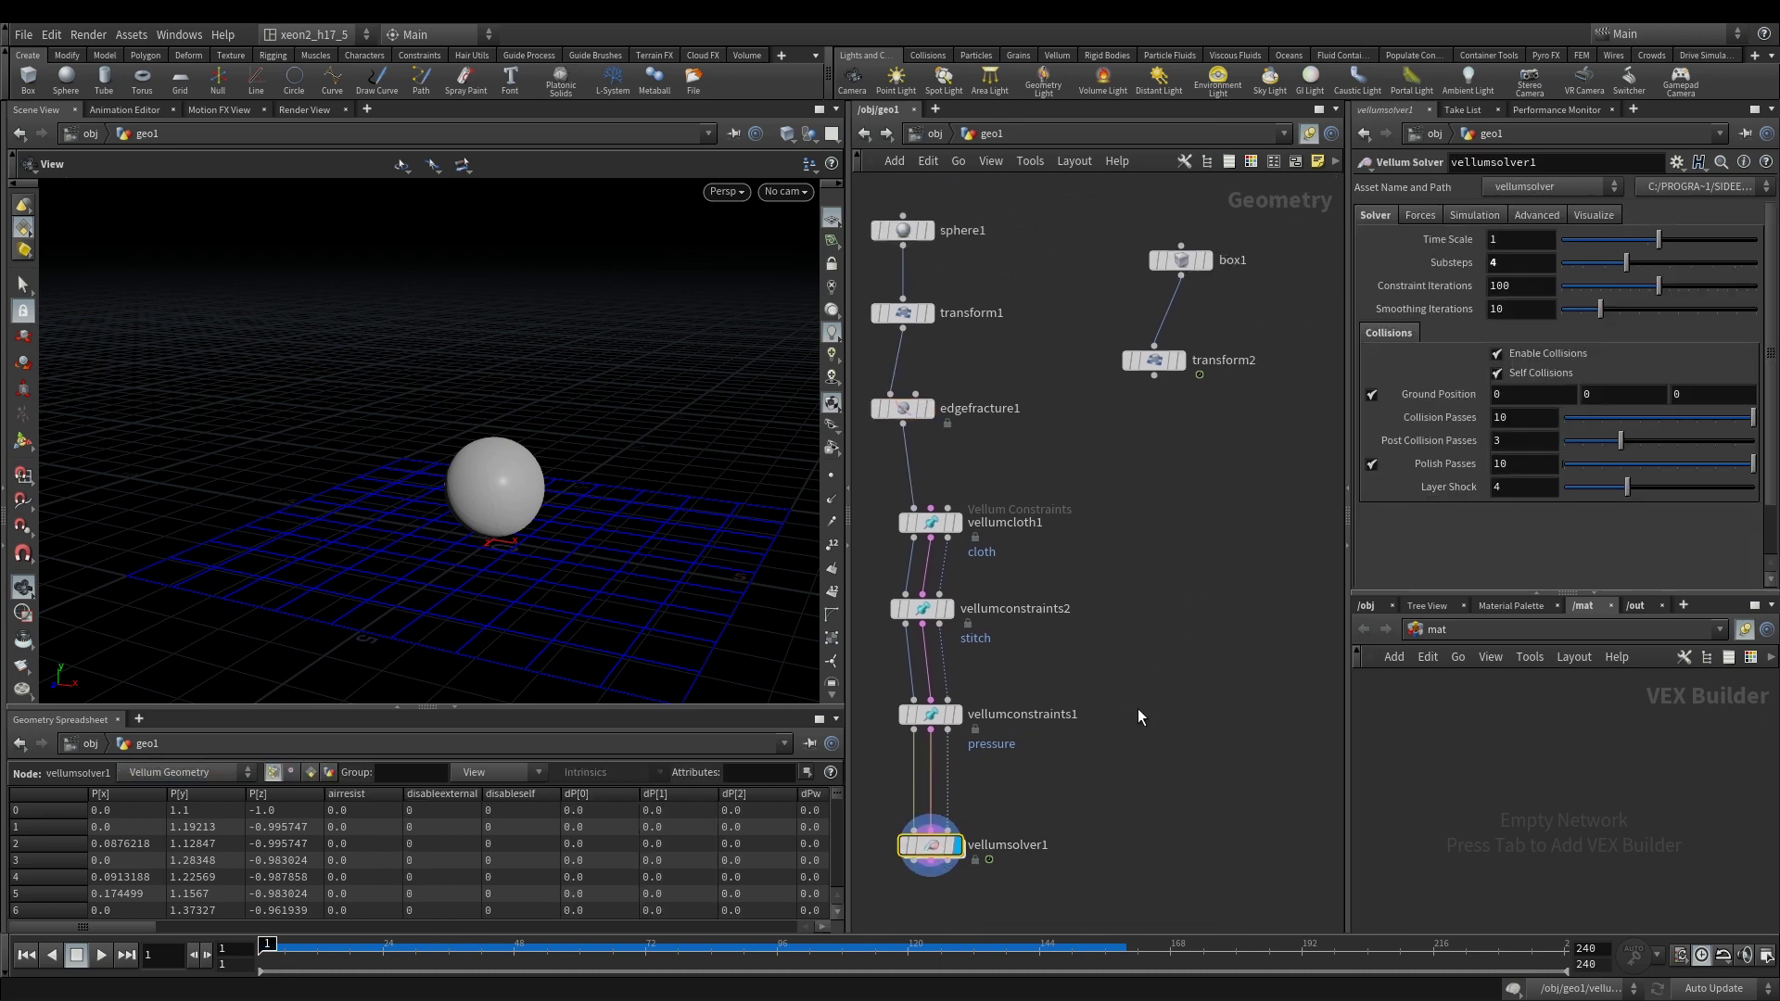
pyautogui.press('Tab')
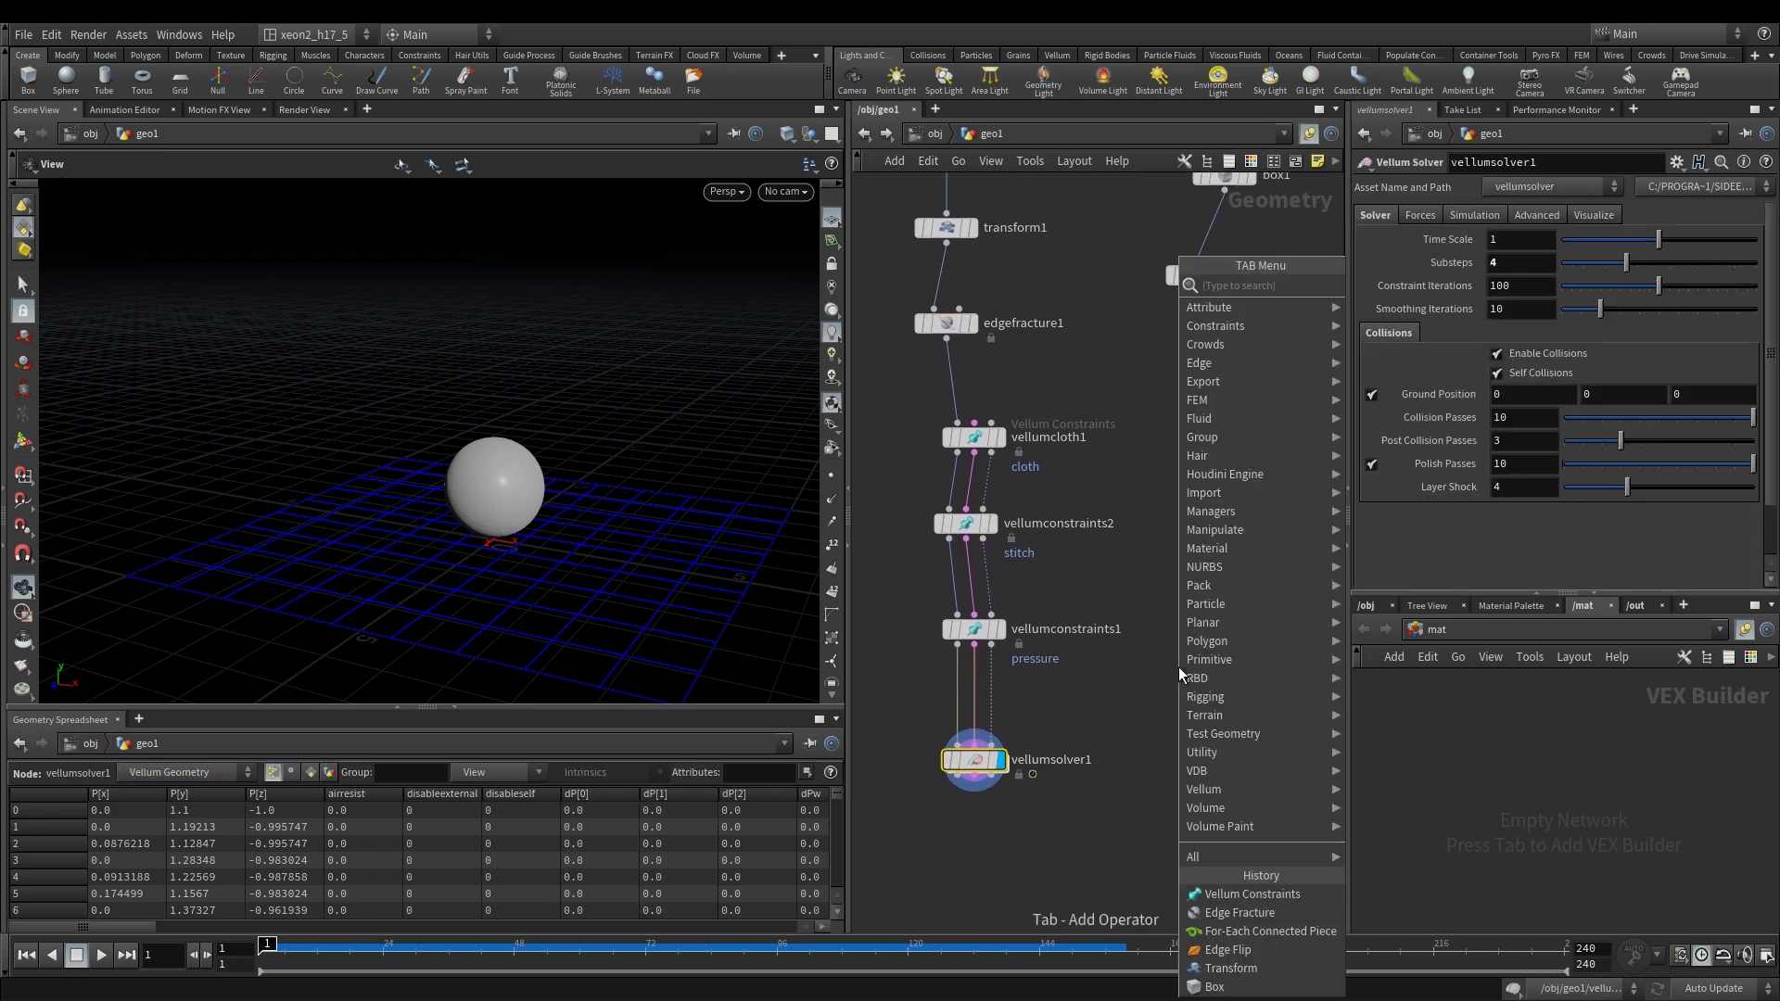
pyautogui.click(1076, 702)
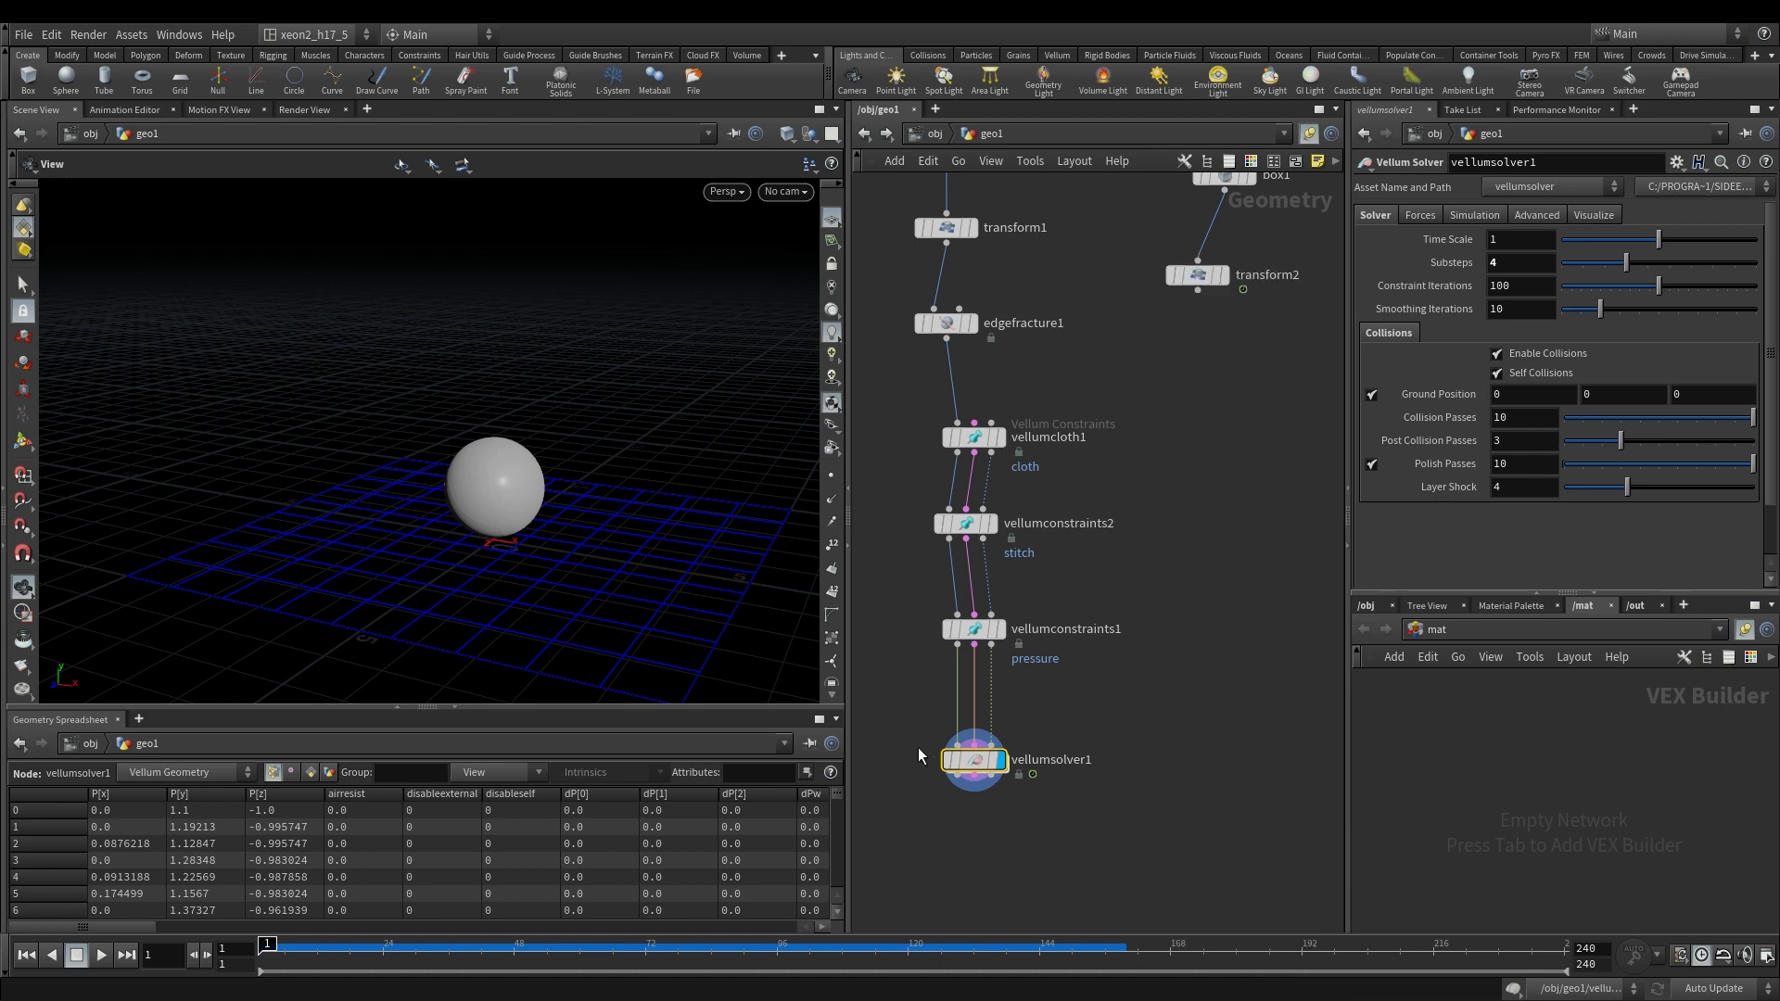
pyautogui.moveTo(914, 725); pyautogui.dragTo(1000, 708, button='middle')
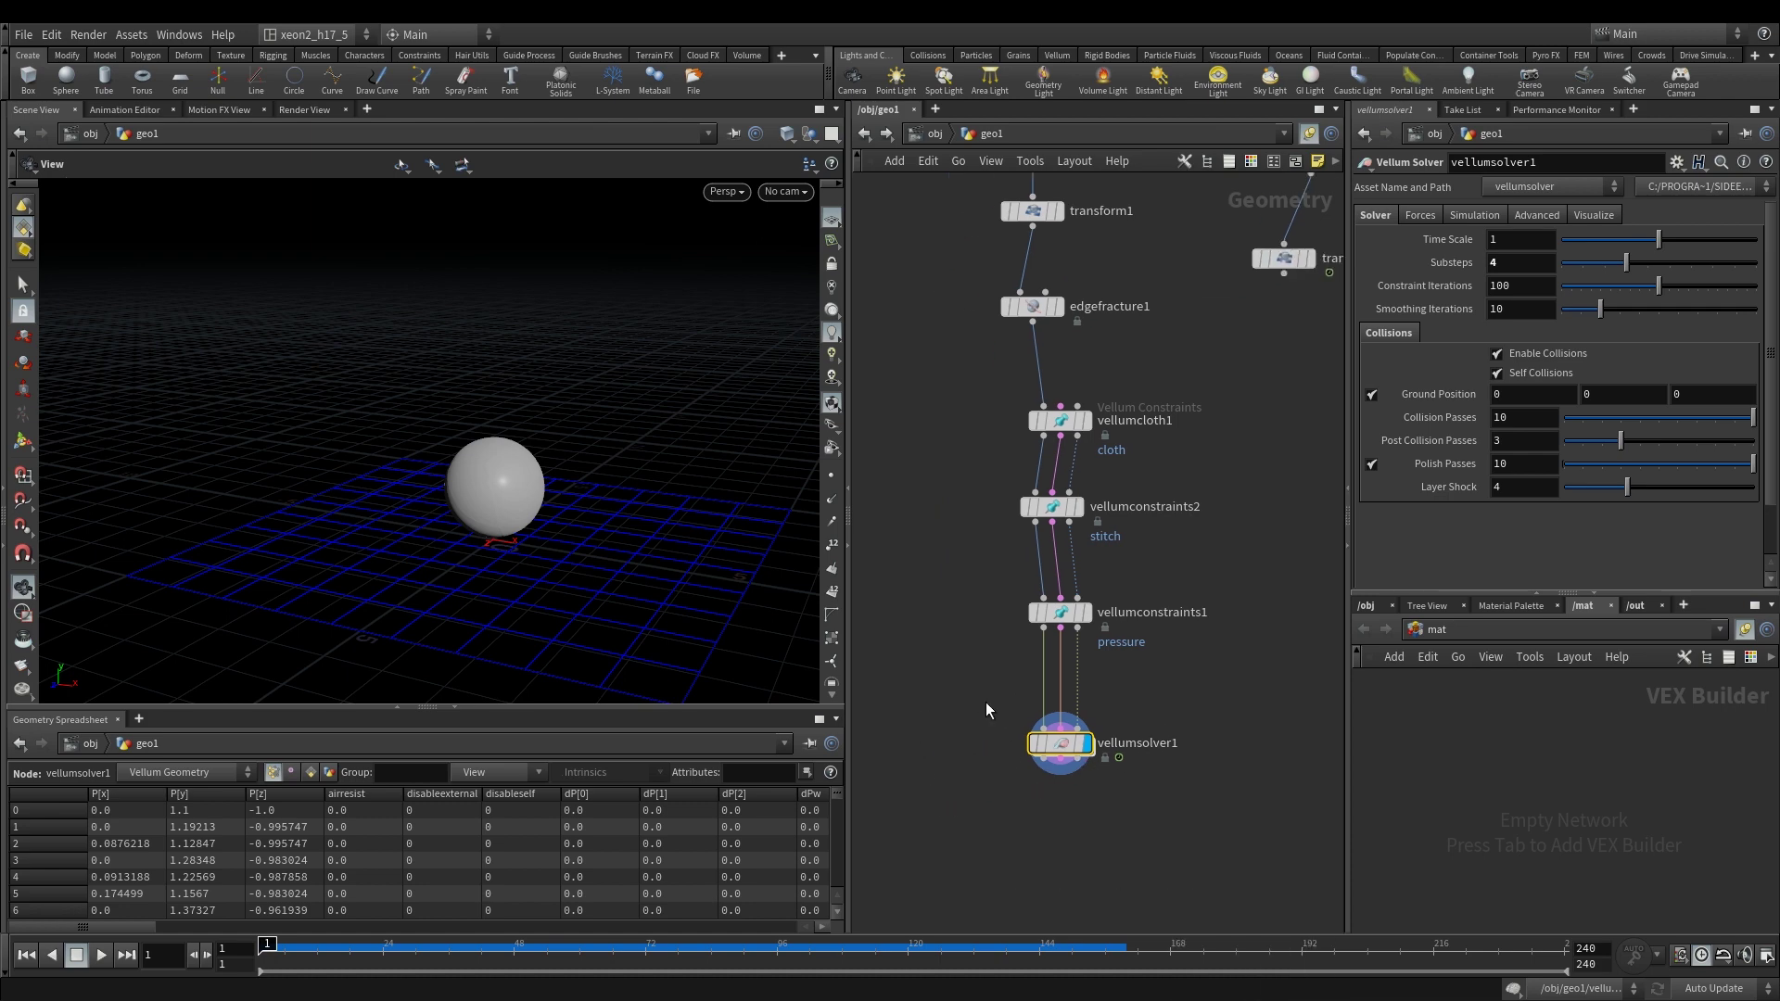
pyautogui.moveTo(528, 386); pyautogui.dragTo(589, 289)
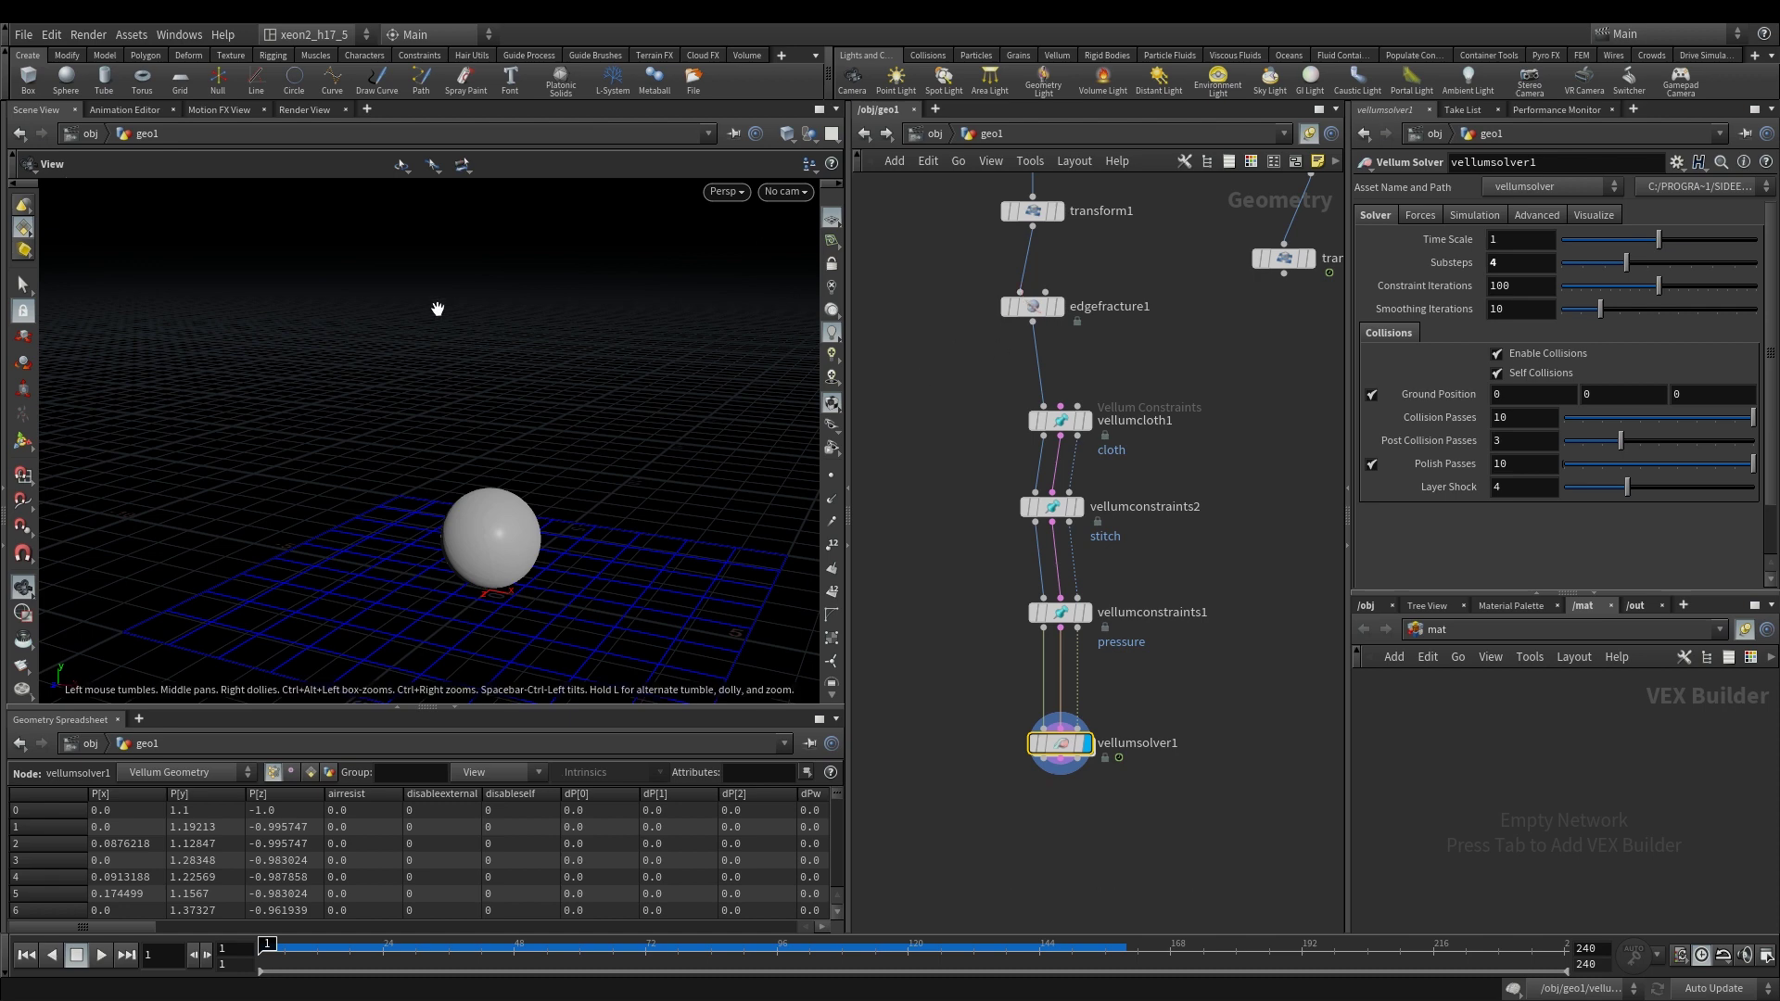
pyautogui.moveTo(1196, 675); pyautogui.dragTo(1167, 707, button='middle')
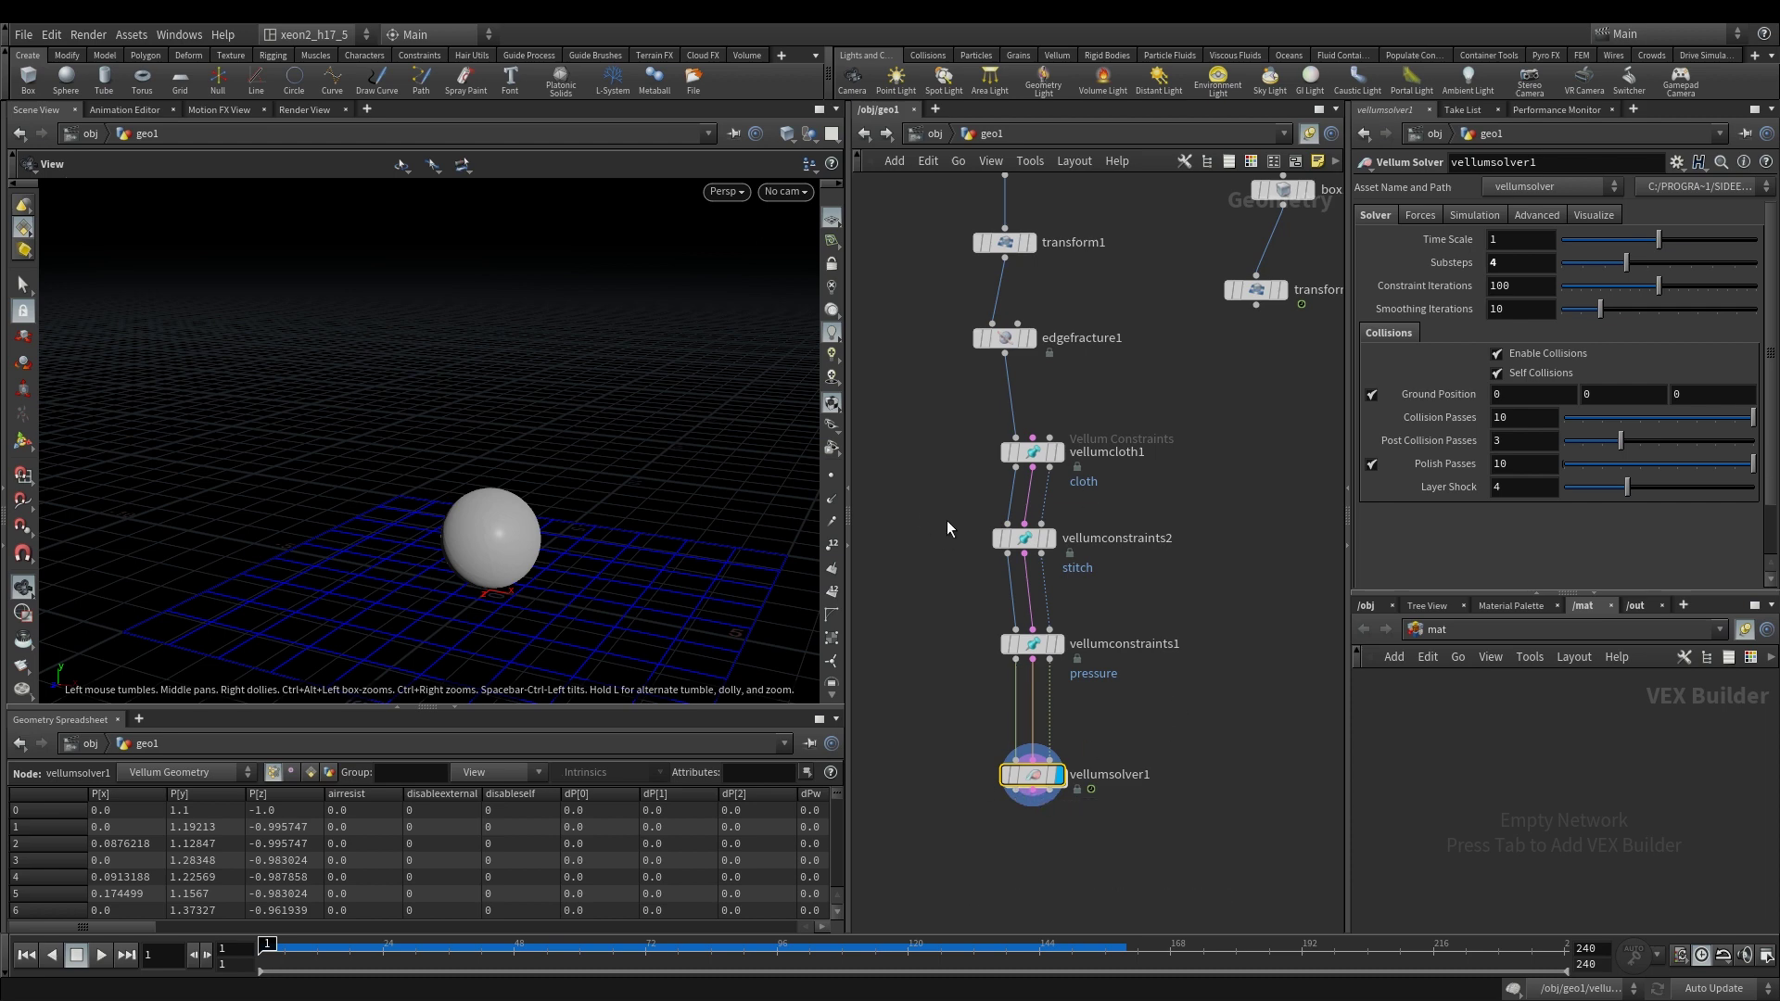
pyautogui.moveTo(947, 608); pyautogui.dragTo(1162, 666)
# Step: Try adding a POP Force node in vellumsolver1's forces network, and delete it before returning to the geo1 level
pyautogui.doubleClick(1029, 777)
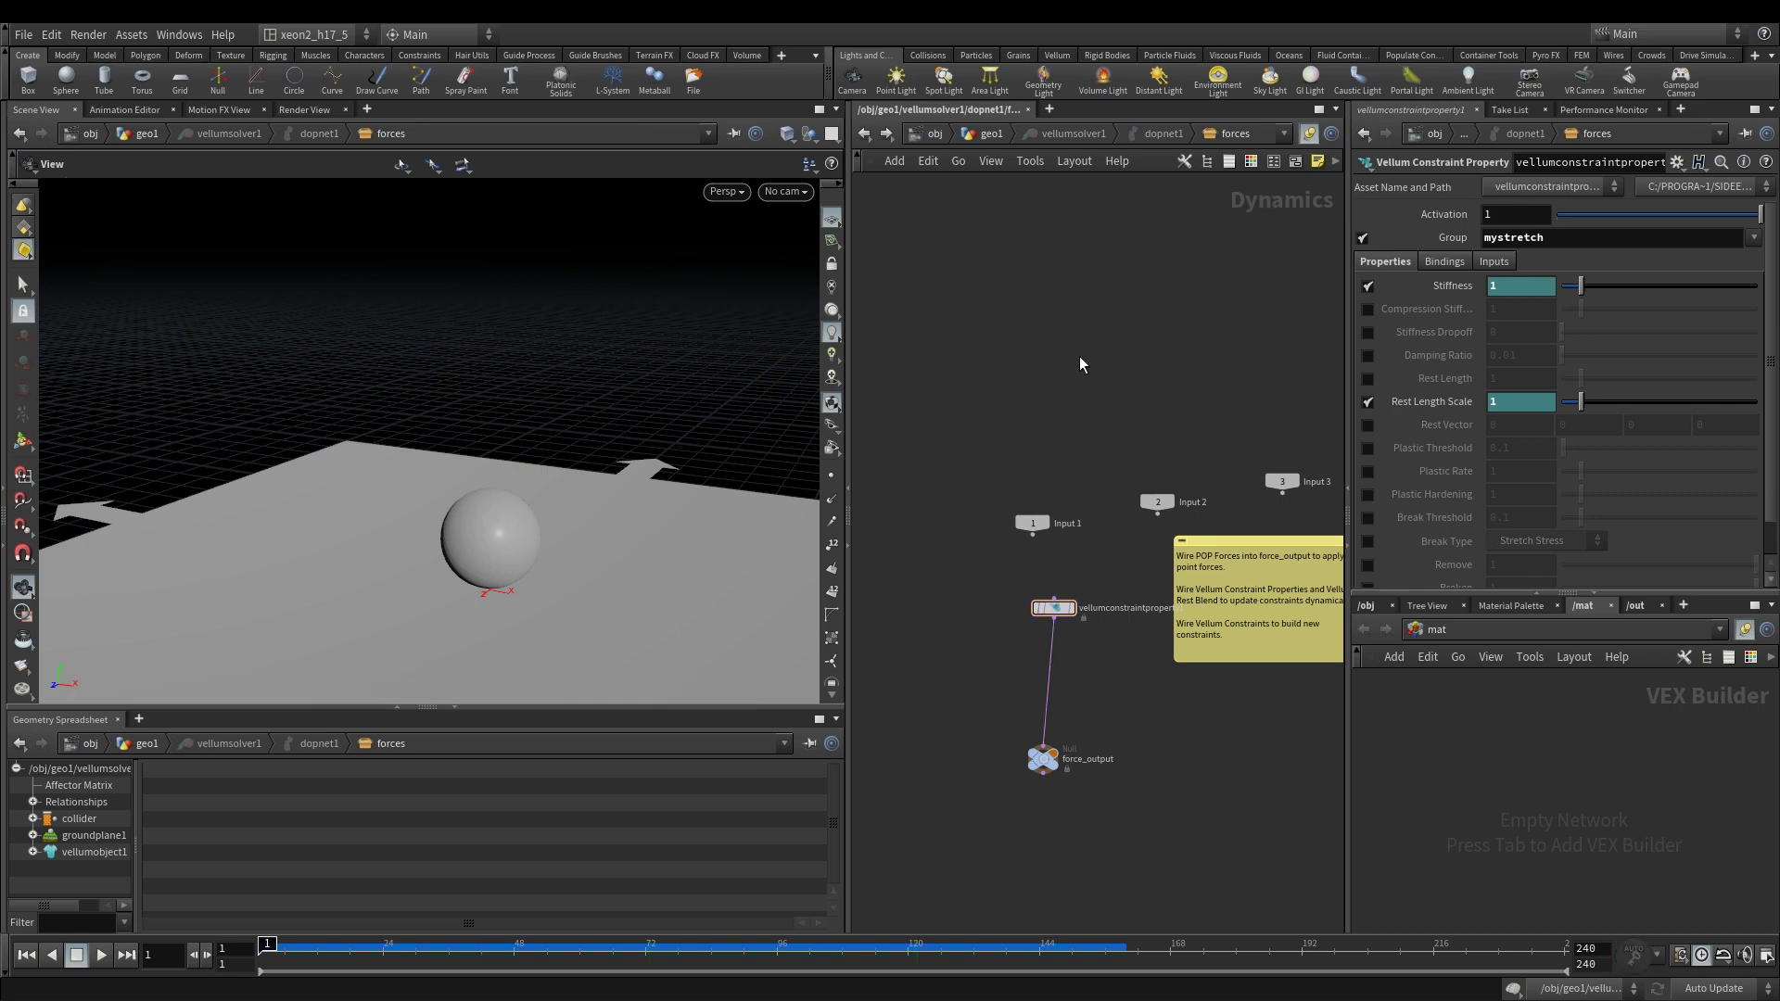
pyautogui.press('Tab')
pyautogui.write('popfo')
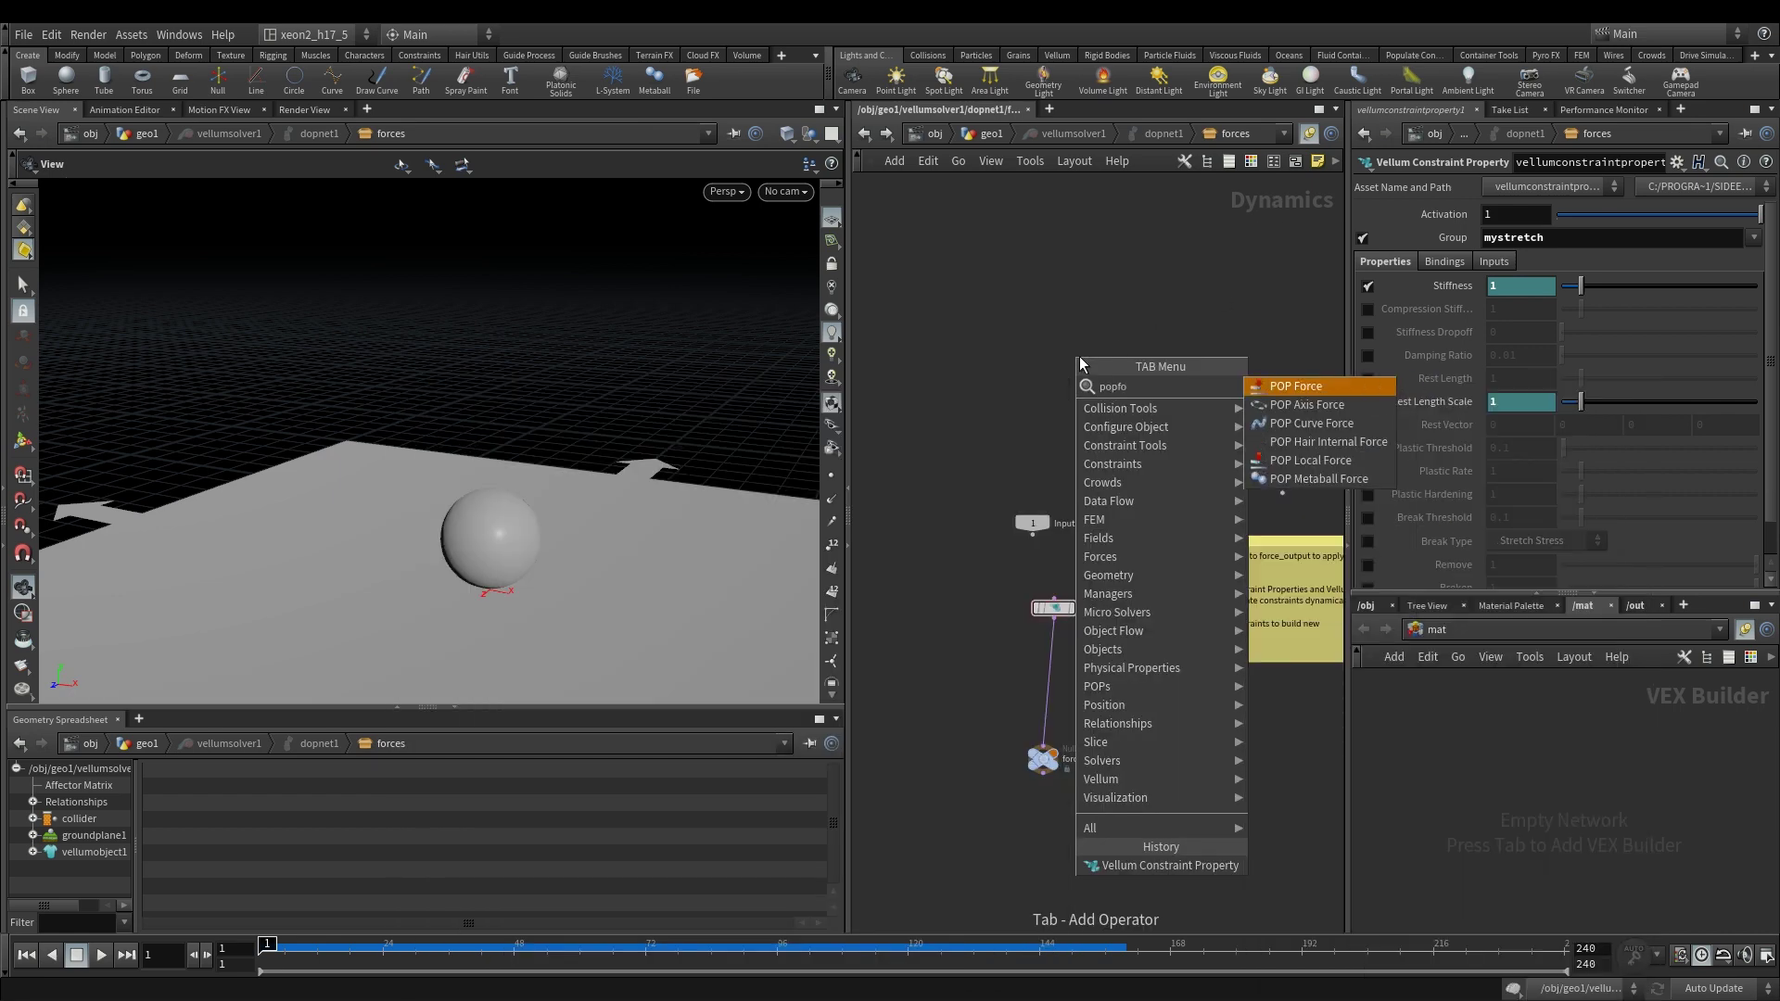
pyautogui.click(1304, 386)
pyautogui.click(1012, 338)
pyautogui.scroll(5, 1015, 352)
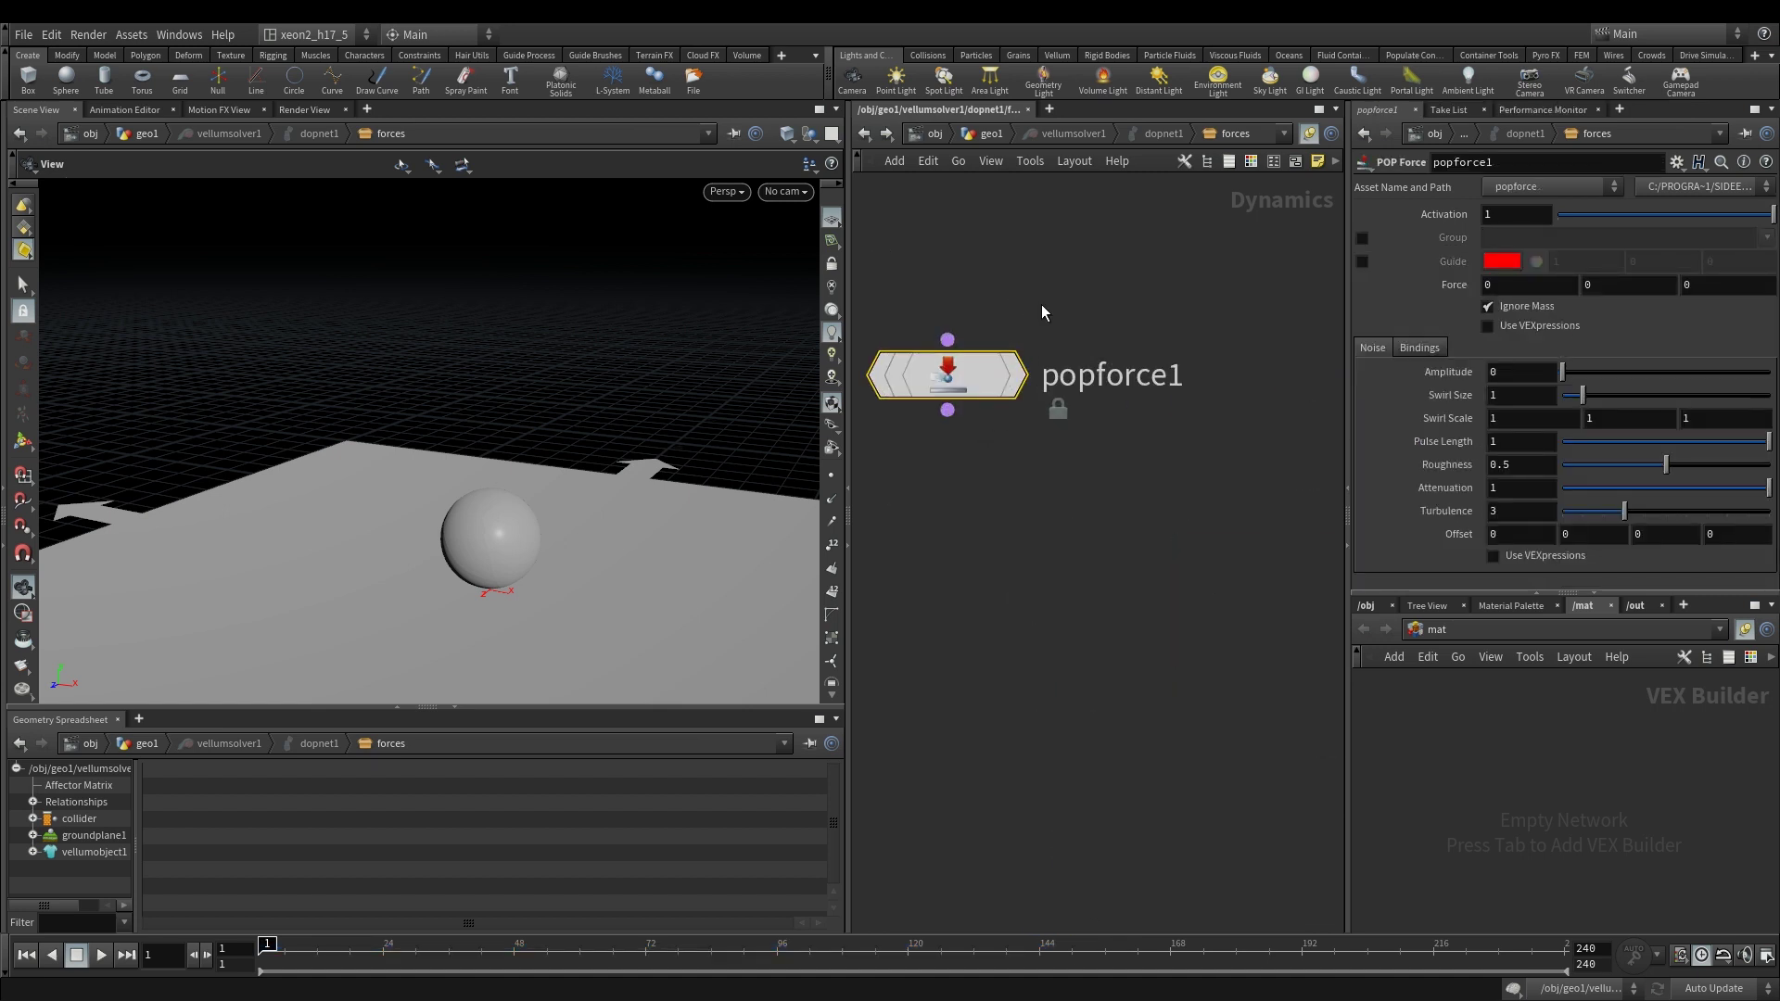
pyautogui.scroll(-5, 976, 473)
pyautogui.moveTo(990, 331); pyautogui.dragTo(918, 496)
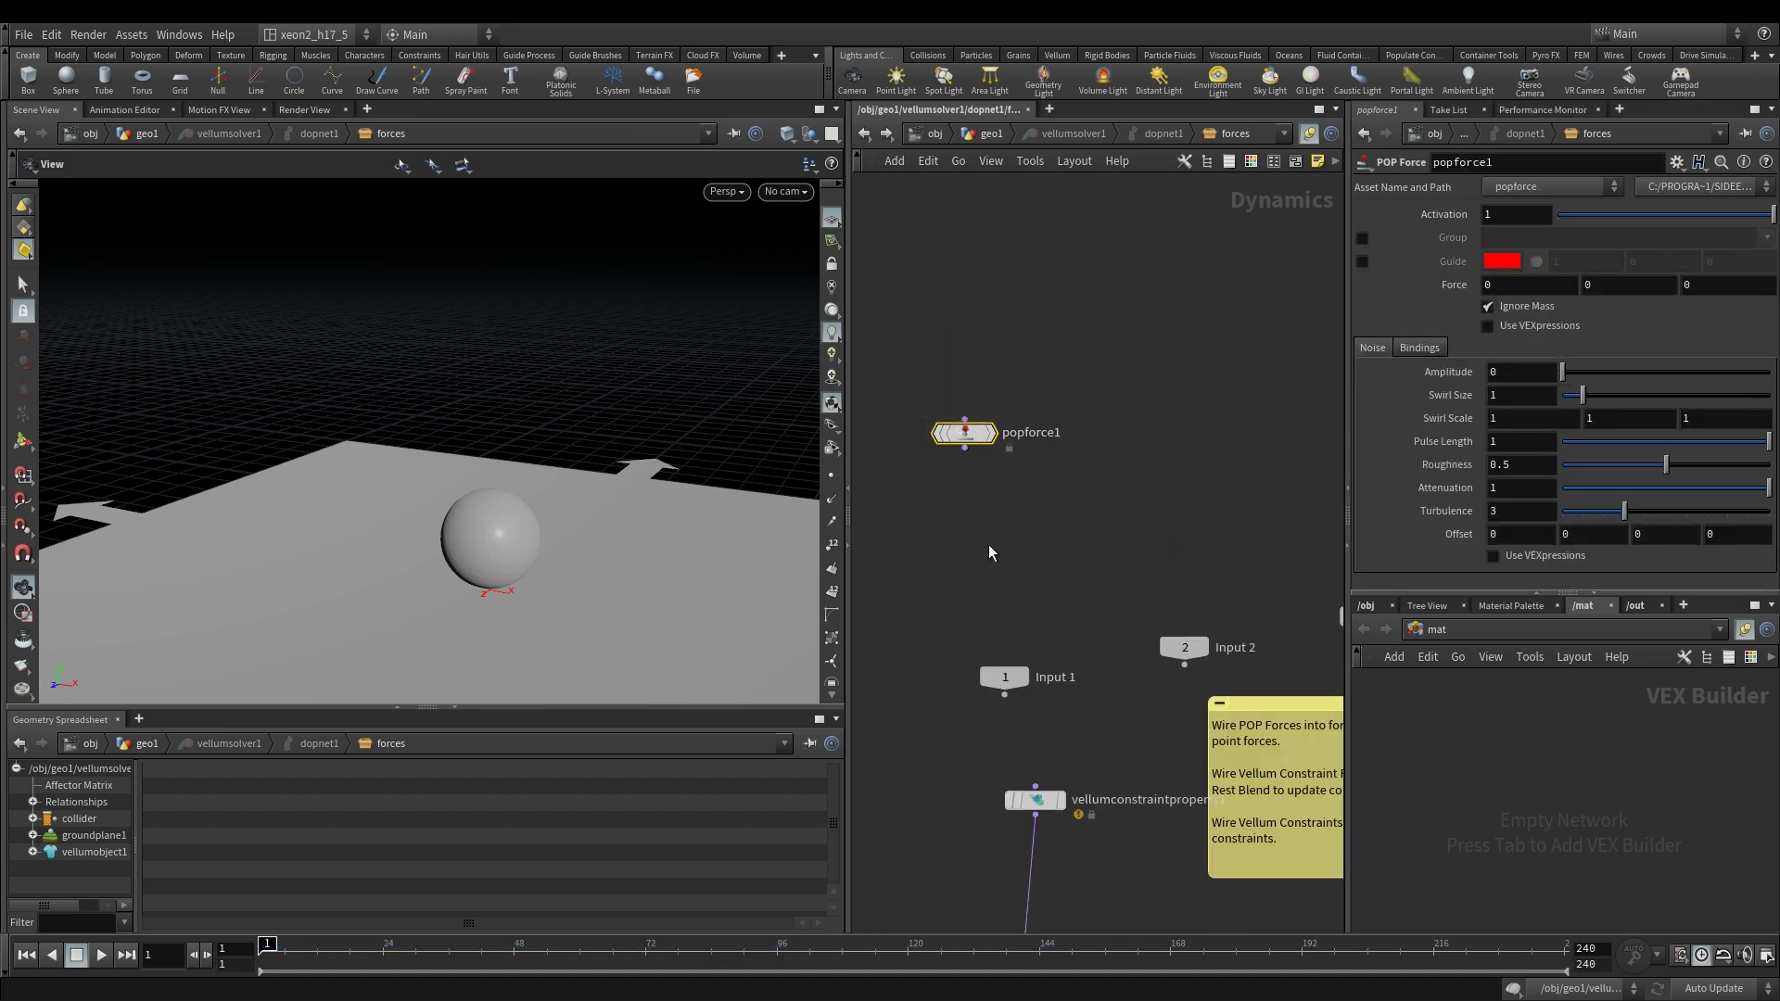
pyautogui.moveTo(1086, 576); pyautogui.dragTo(1115, 403, button='middle')
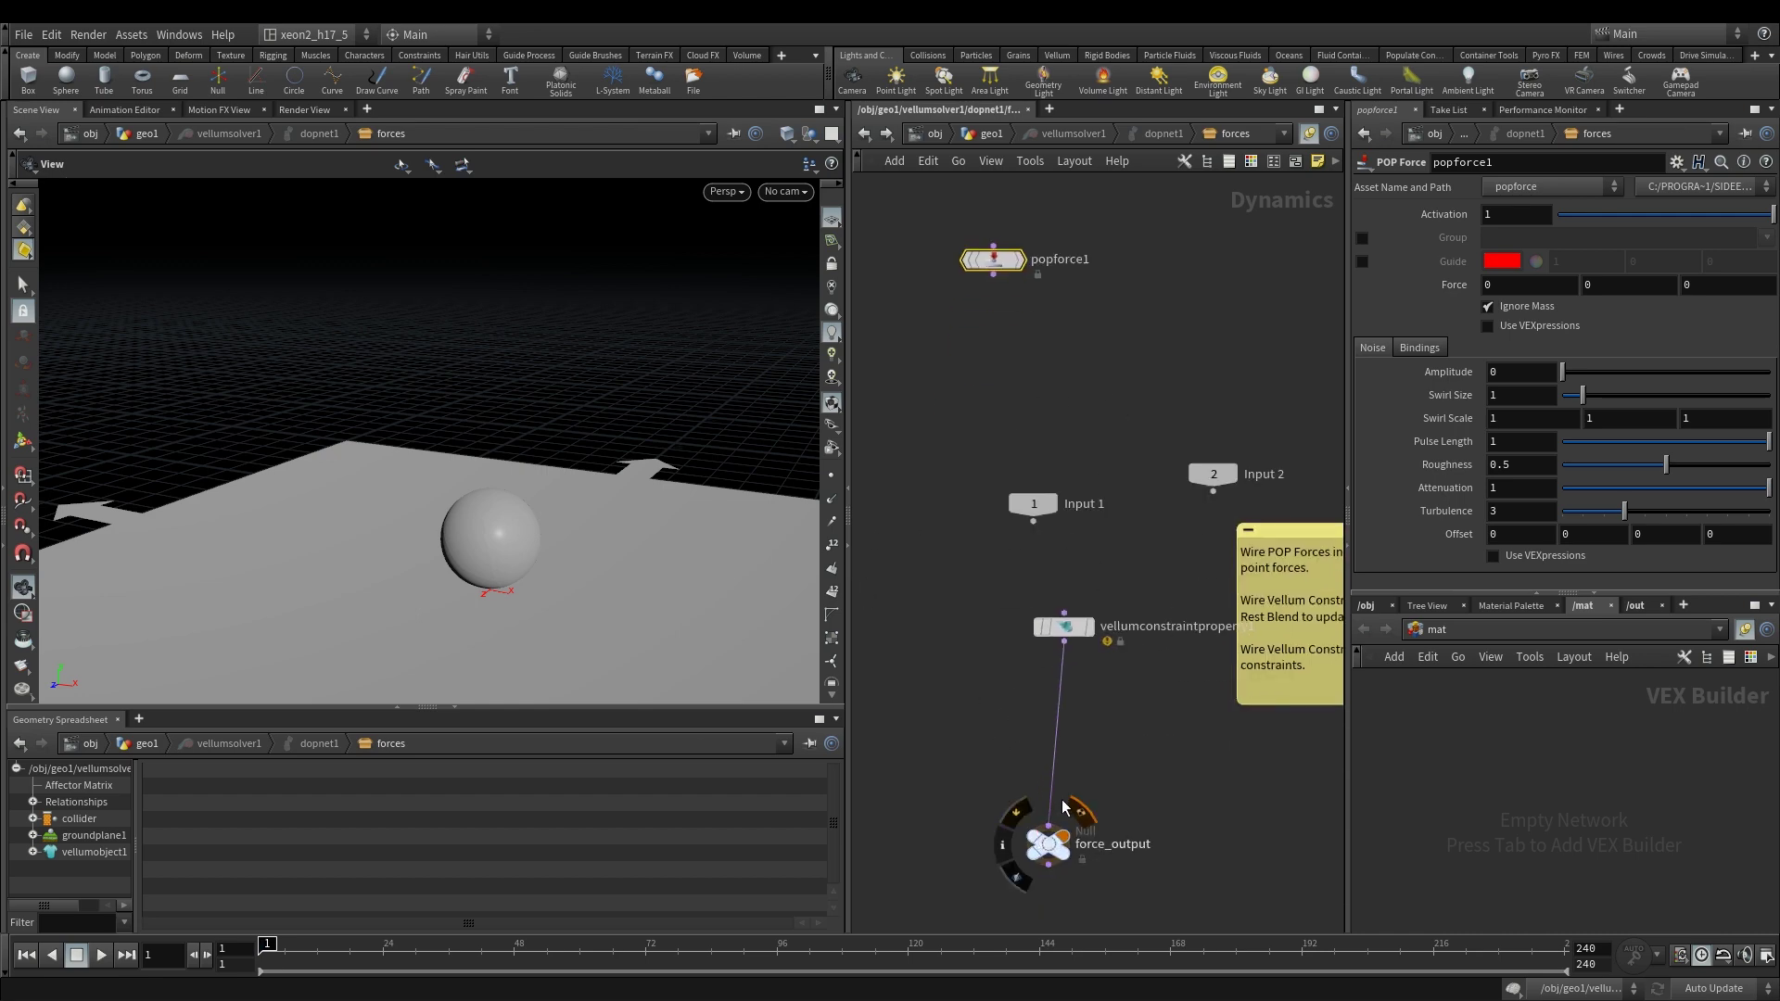
pyautogui.press('Delete')
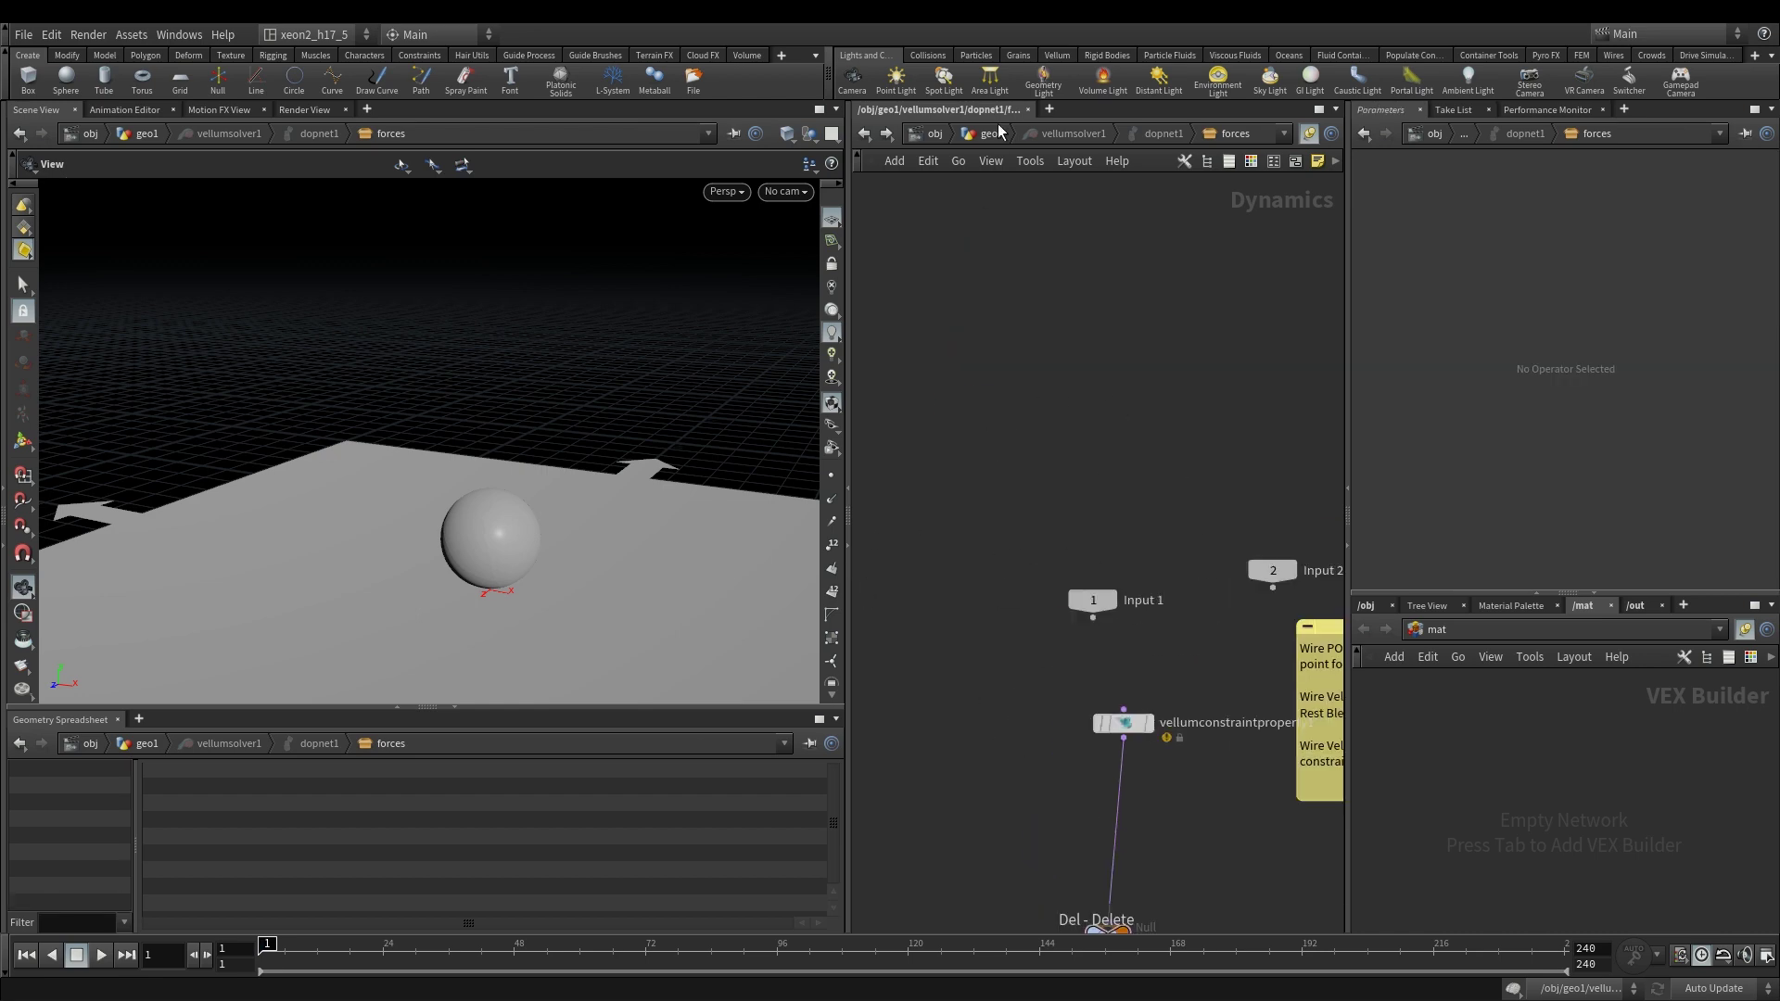
pyautogui.click(991, 134)
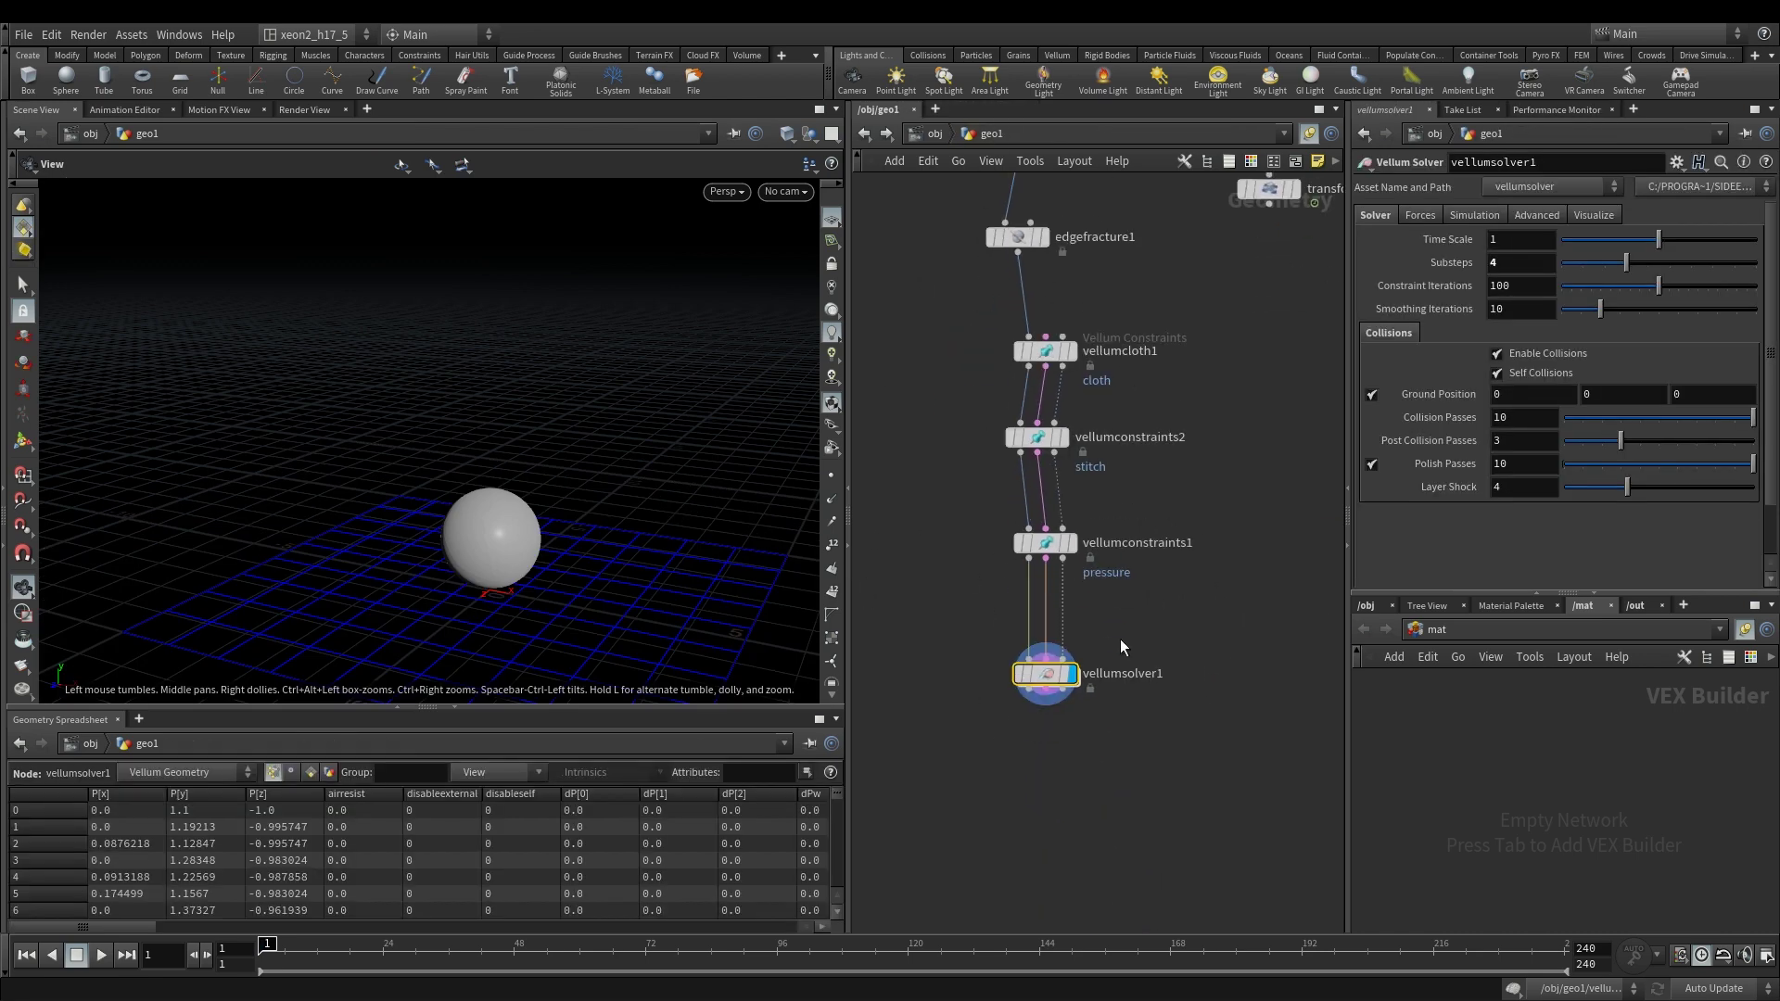
pyautogui.moveTo(548, 437); pyautogui.dragTo(608, 537)
pyautogui.moveTo(542, 481); pyautogui.dragTo(595, 413, button='right')
pyautogui.moveTo(529, 476); pyautogui.dragTo(544, 361, button='middle')
pyautogui.moveTo(484, 461); pyautogui.dragTo(470, 435)
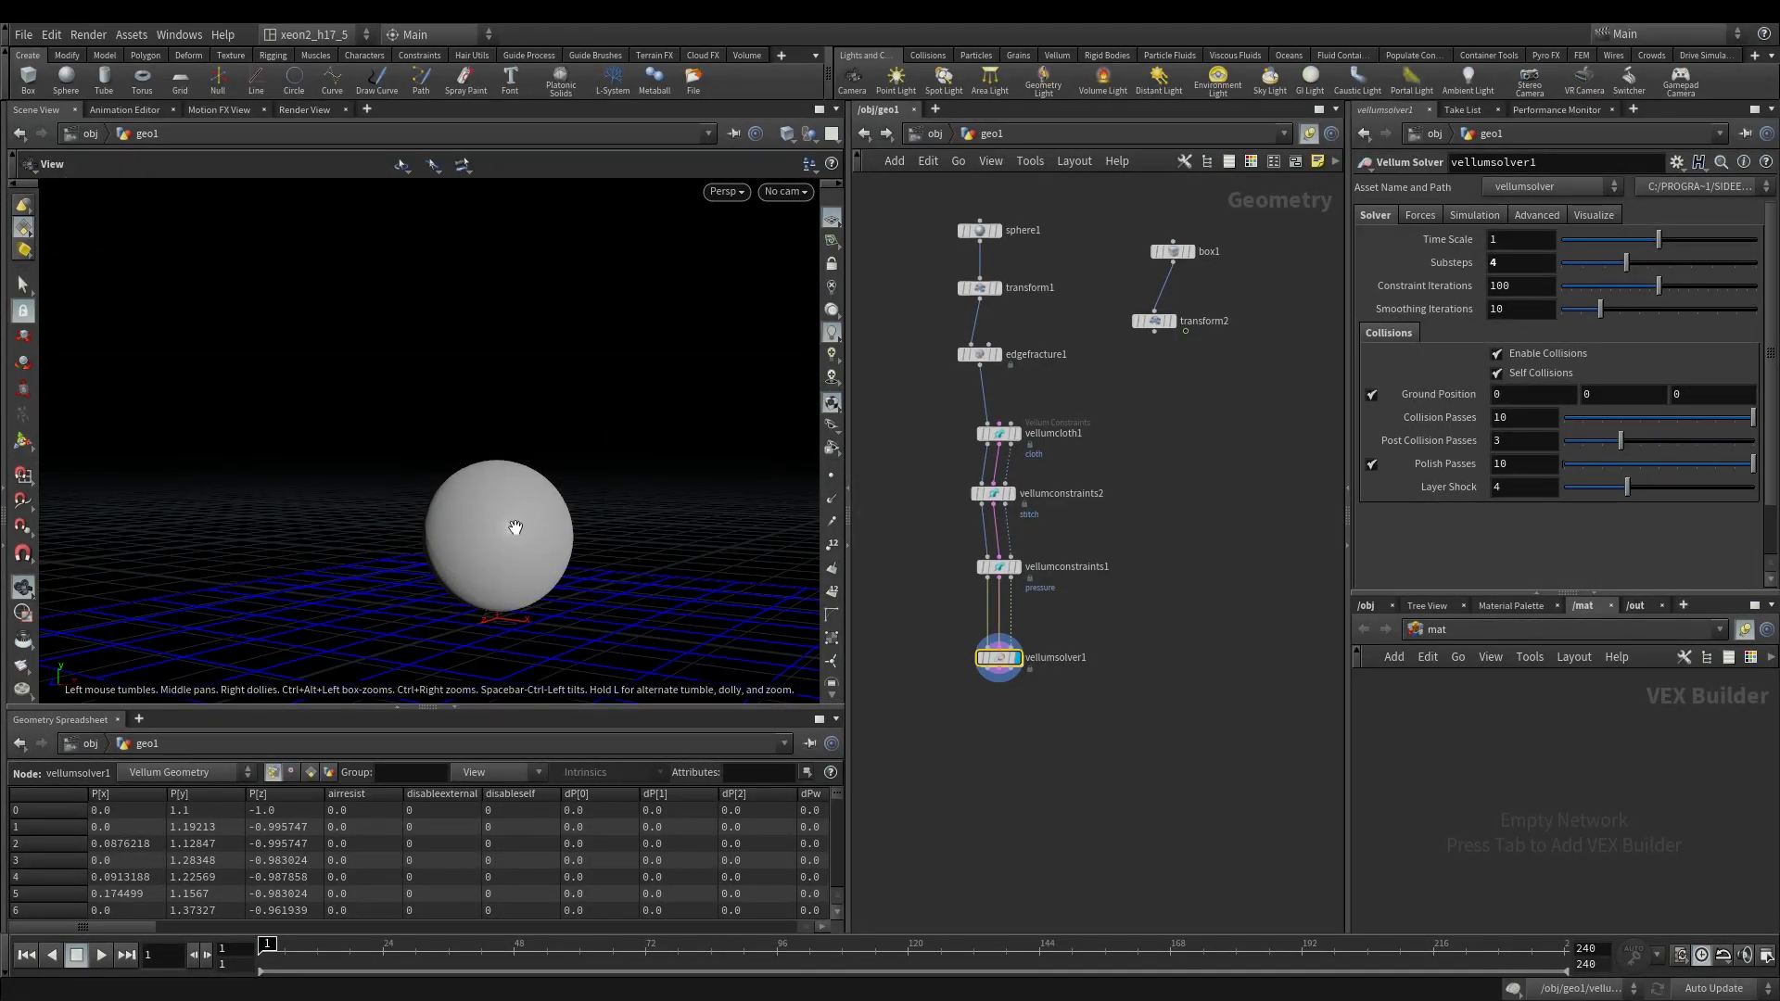
pyautogui.moveTo(1160, 500); pyautogui.dragTo(1186, 554, button='middle')
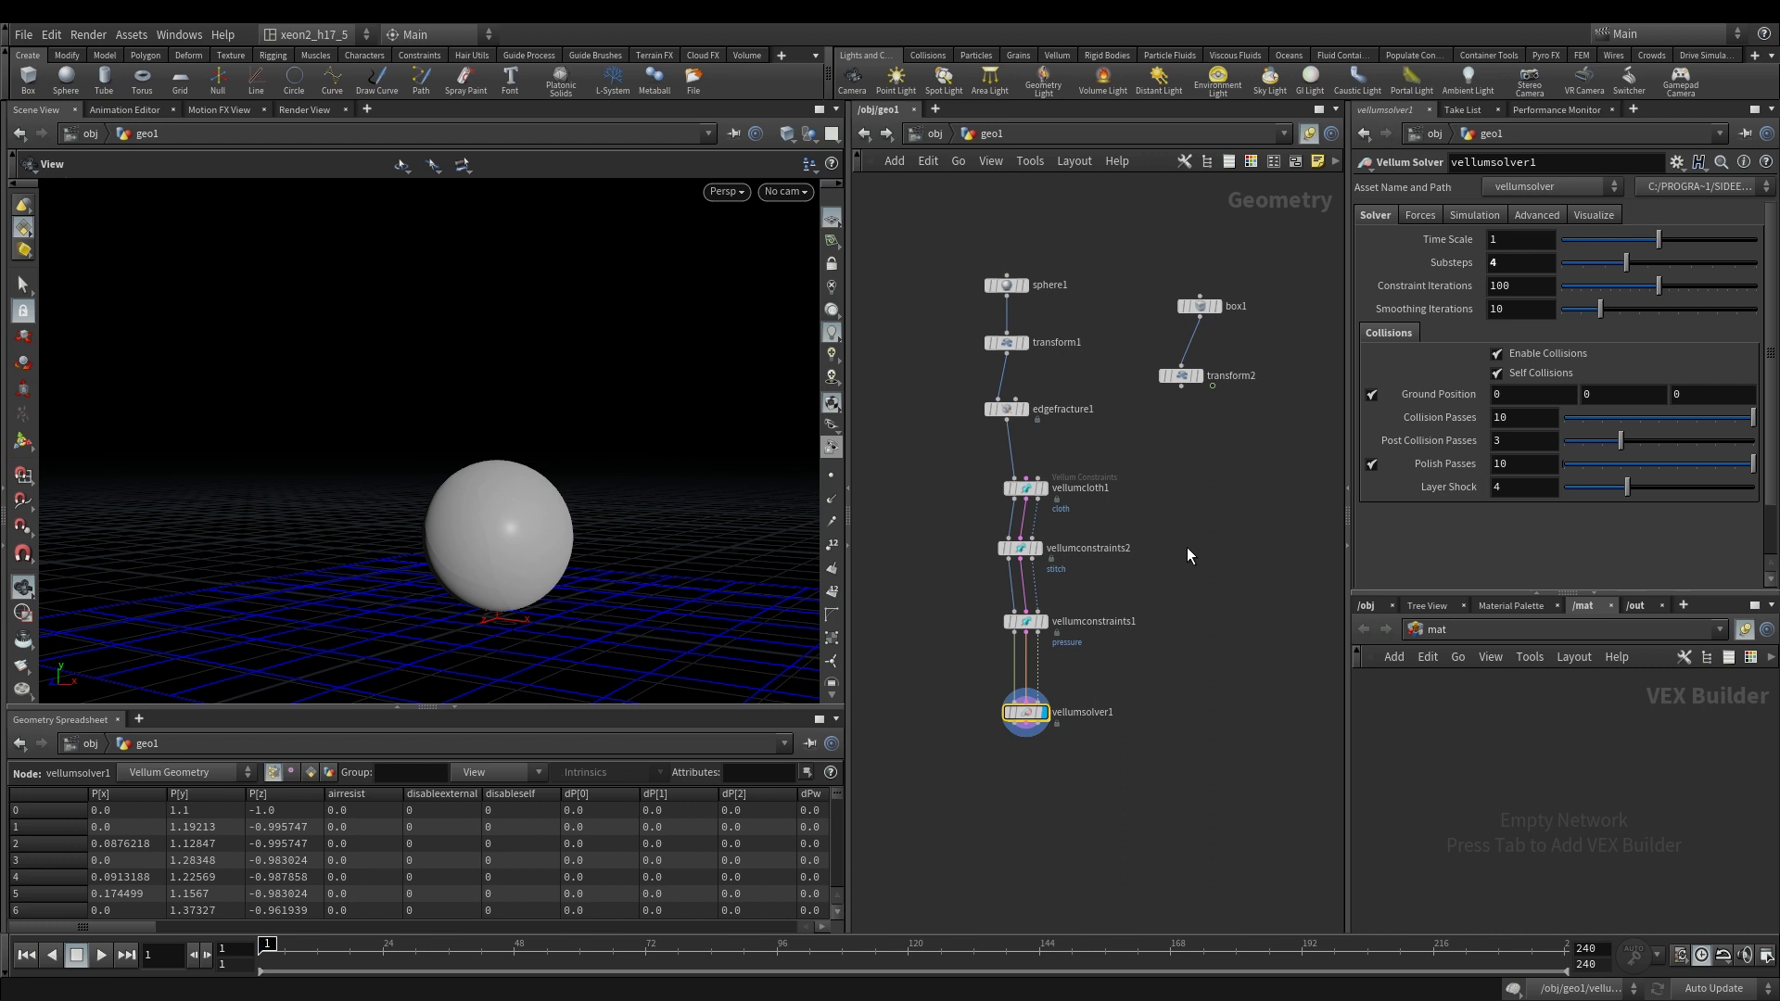